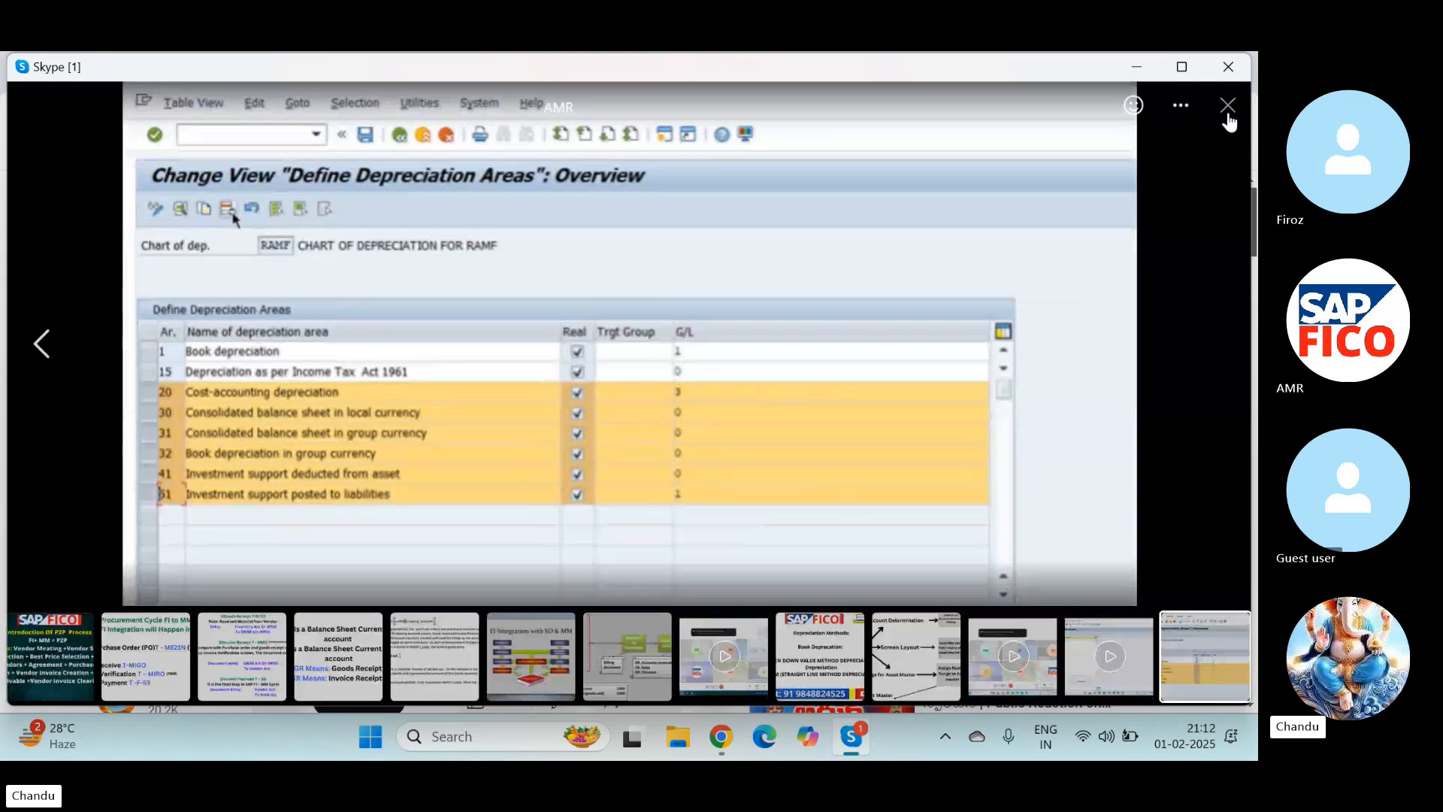
Close the shared SAP screenshot and the chat in the Skype meeting, mute the microphone and show the desktop
left_click(1227, 107)
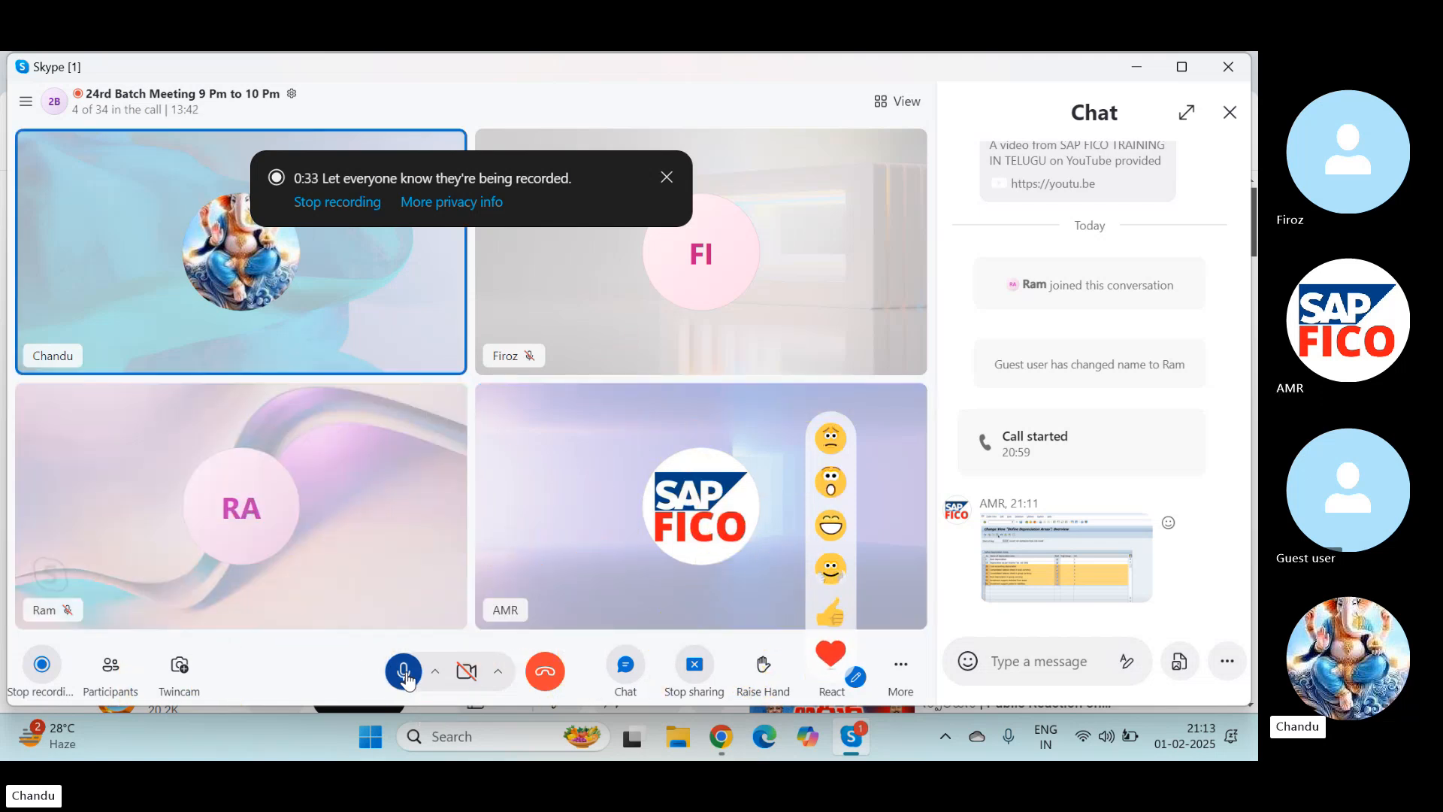
left_click(404, 672)
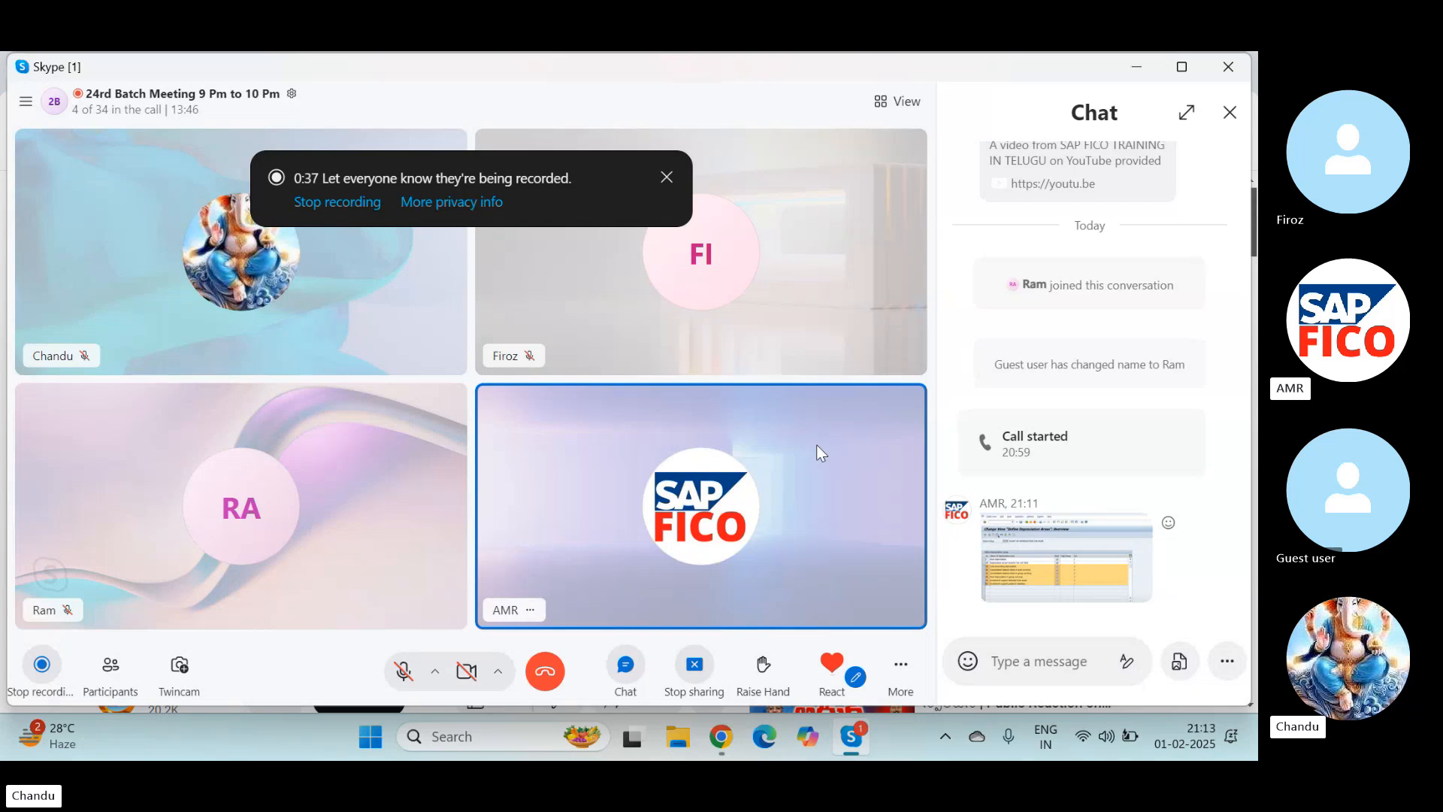
left_click(1230, 114)
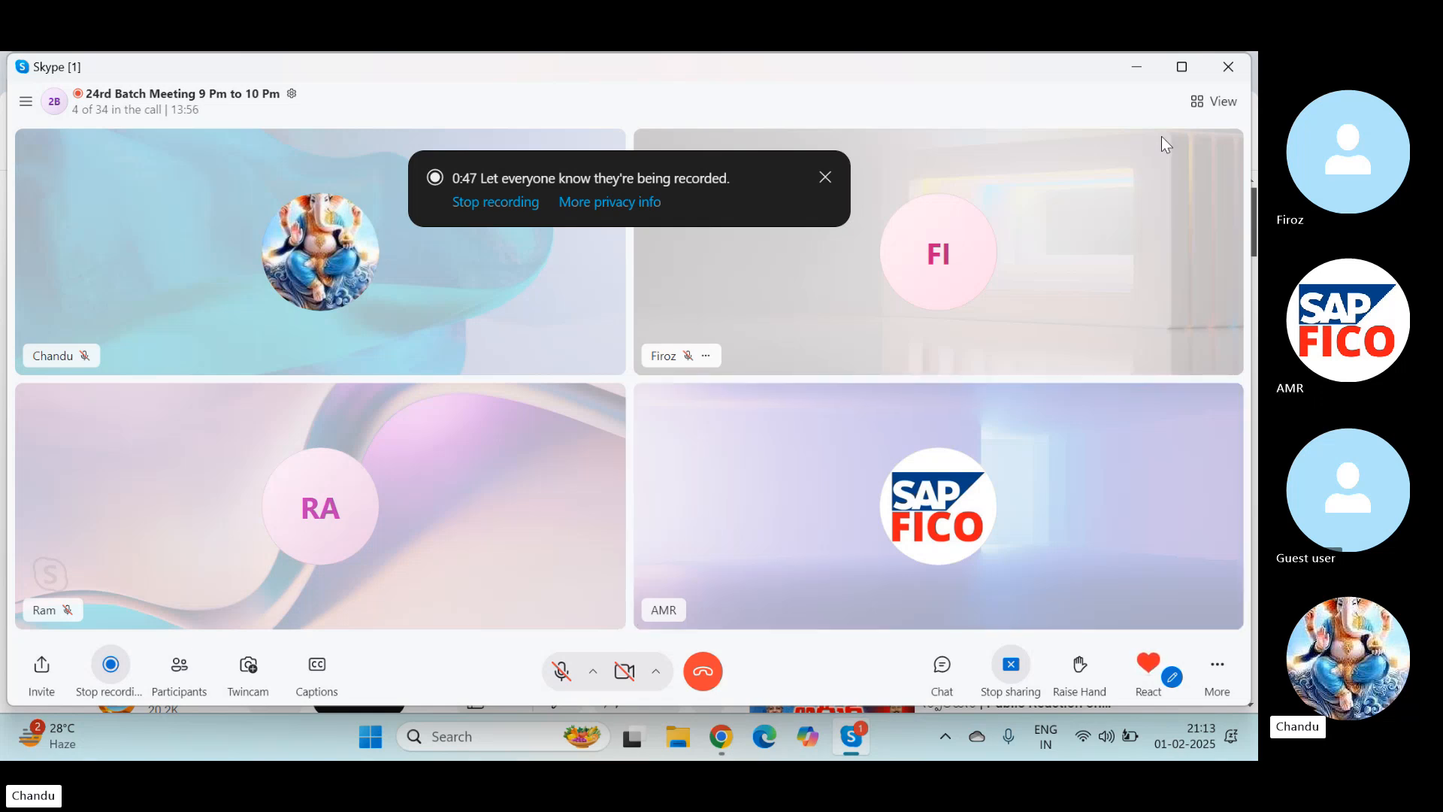
key("super+d")
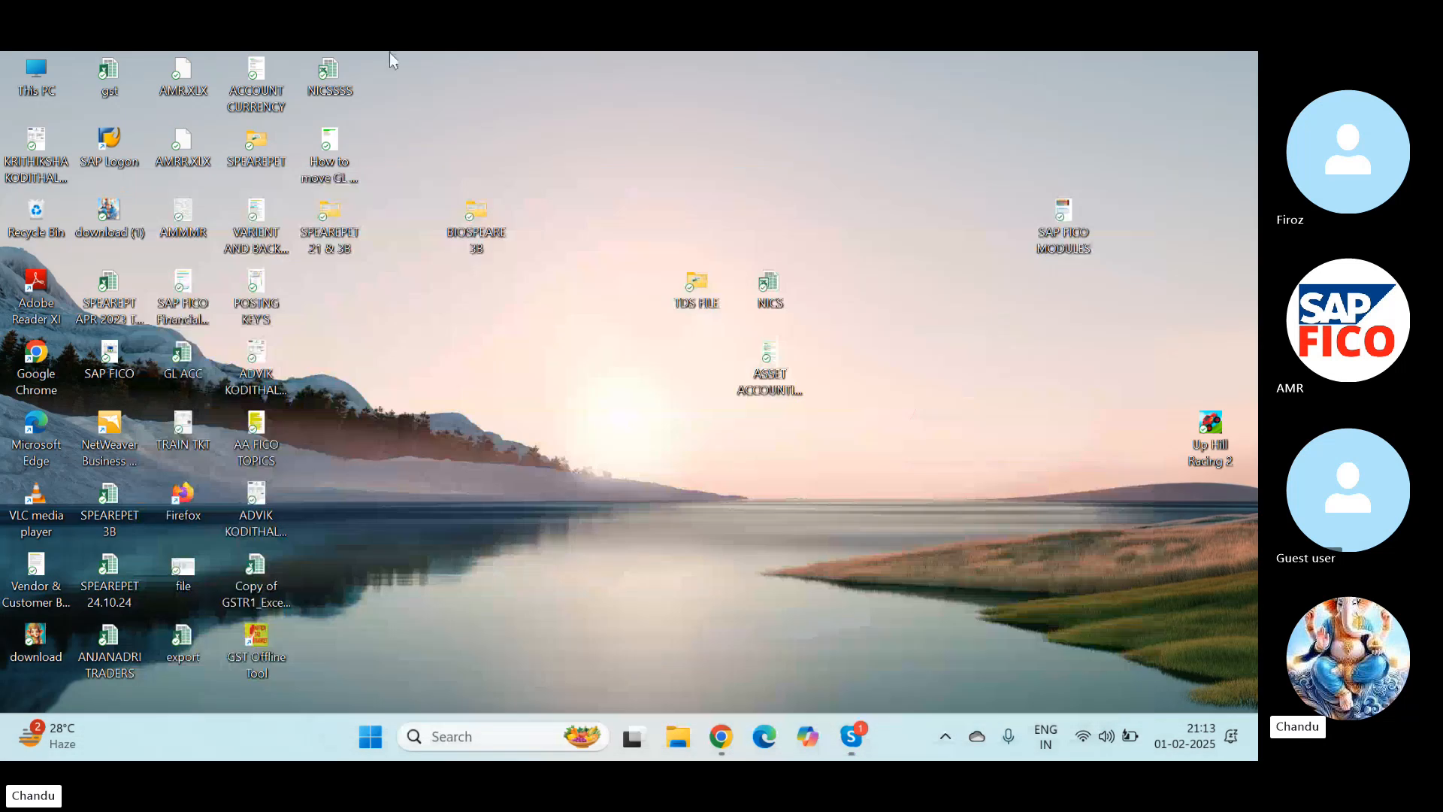
Open the AA FICO TOPICS document from the desktop, dismiss the activation notice and read through its topic list
double_click(258, 441)
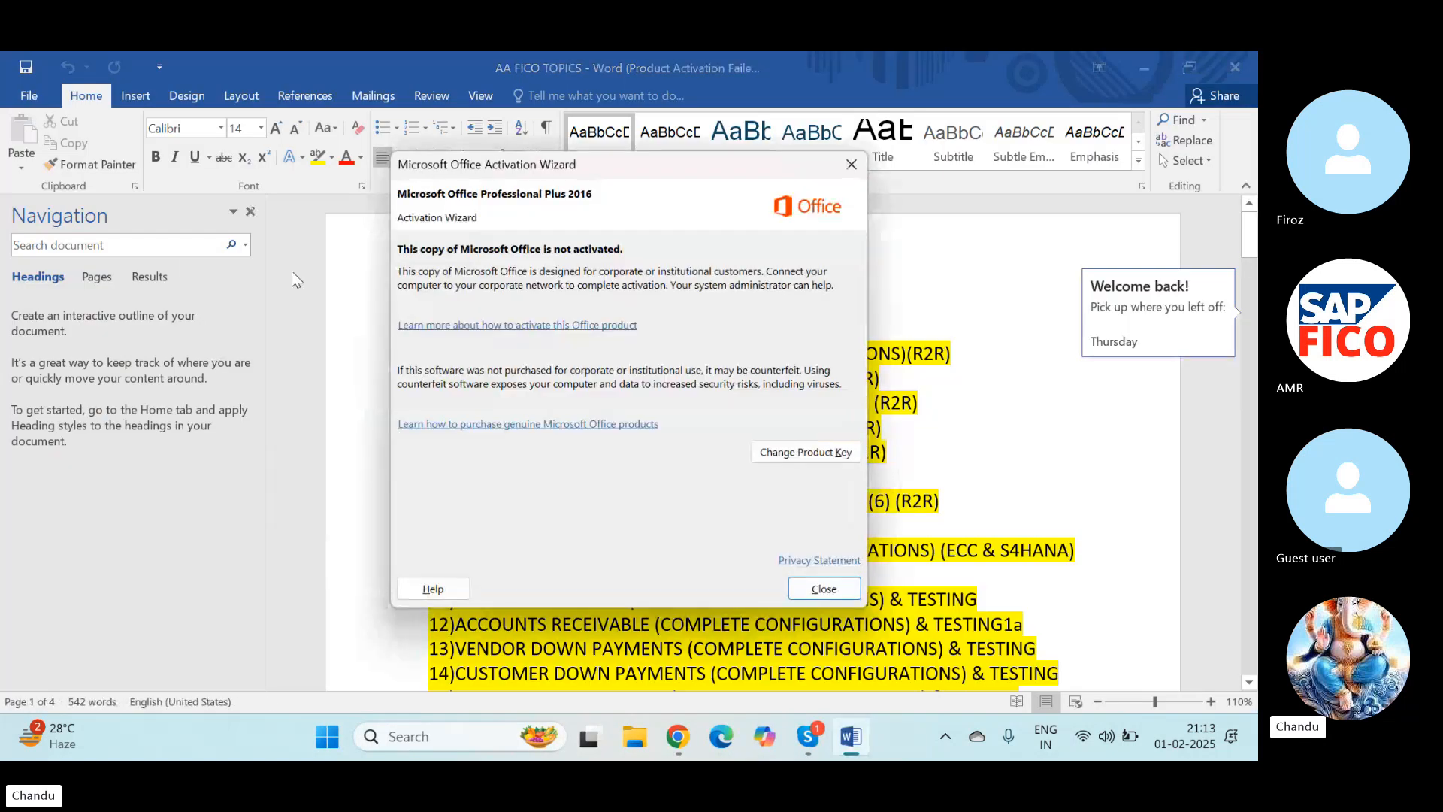
key("Return")
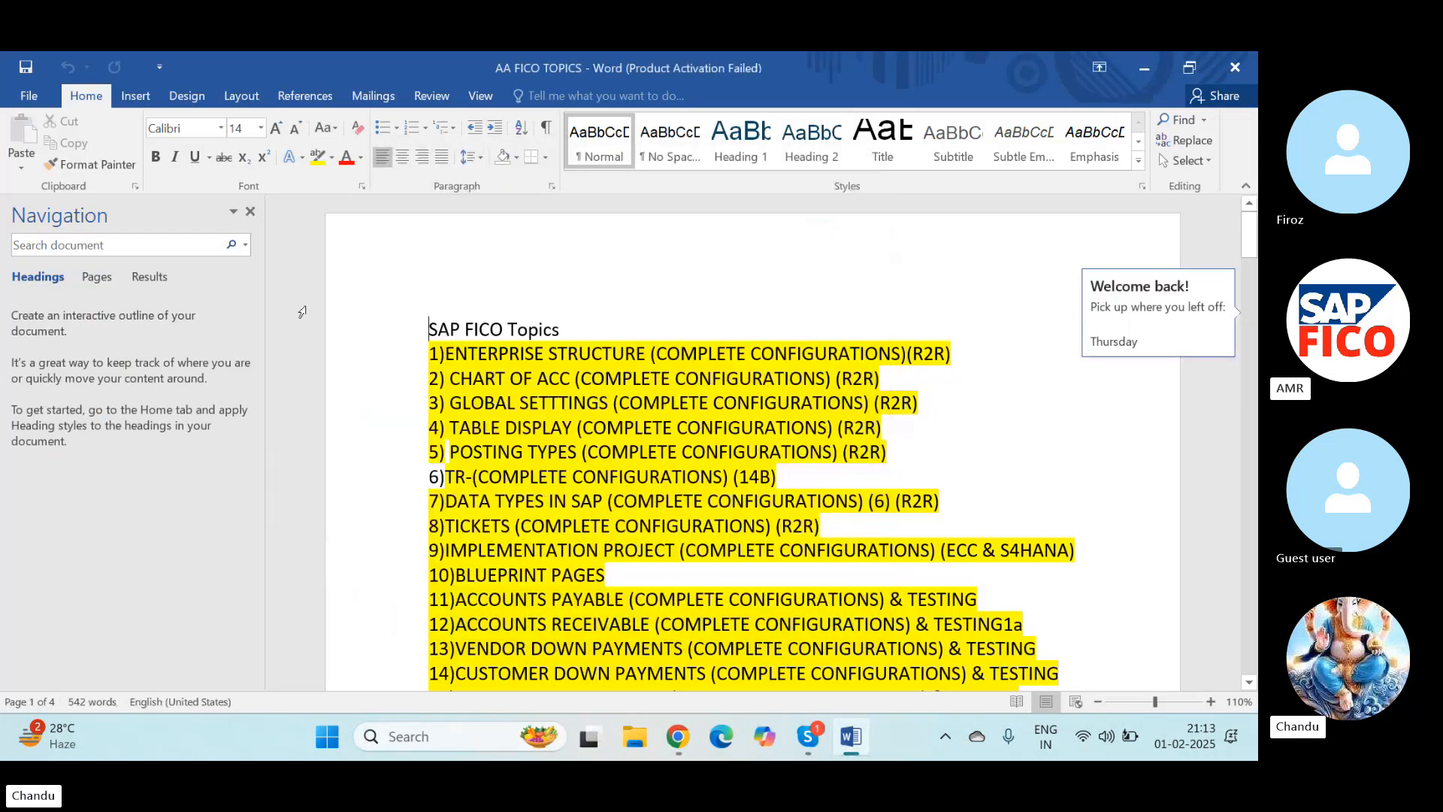
left_click(250, 211)
scroll(471, 558, "down", 10)
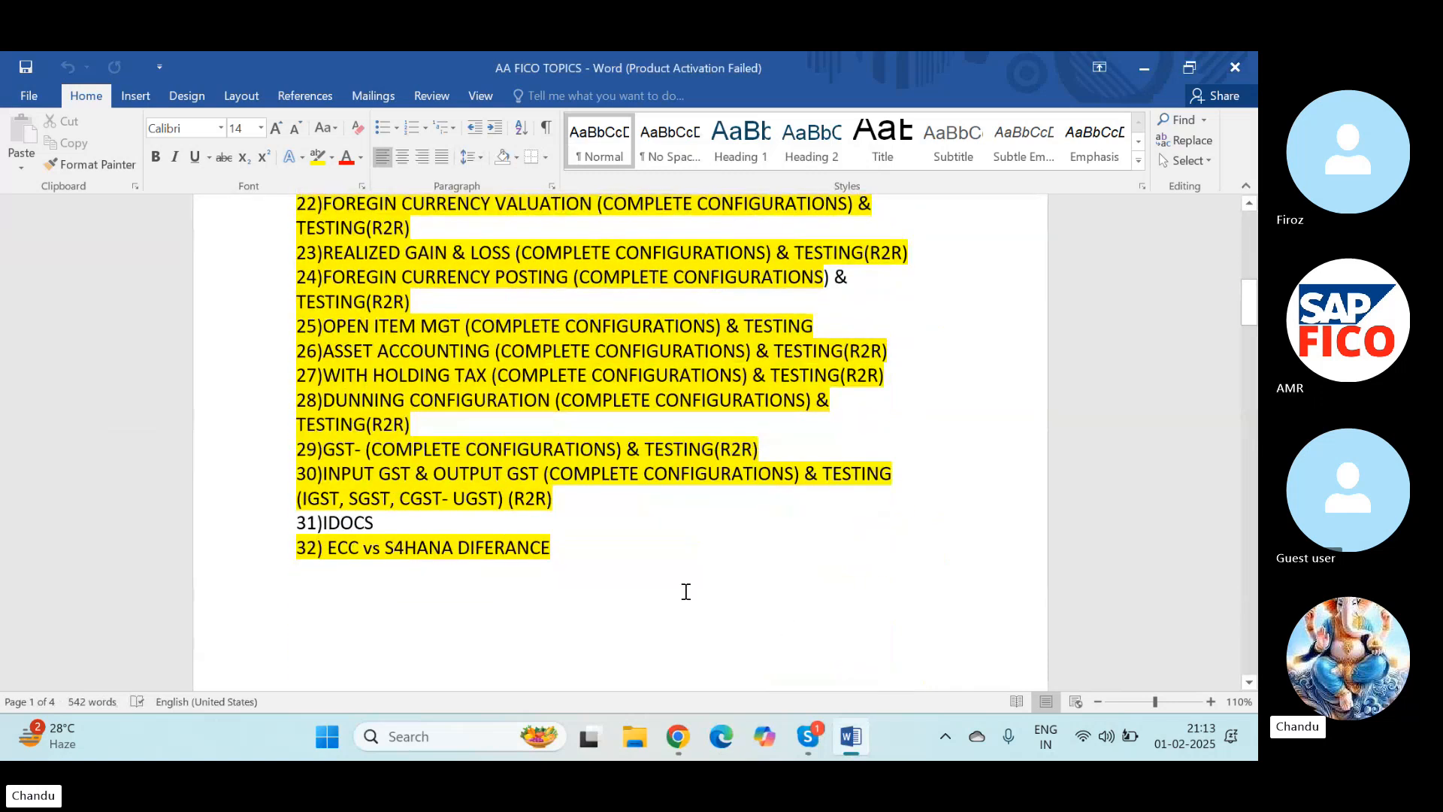
key("super+d")
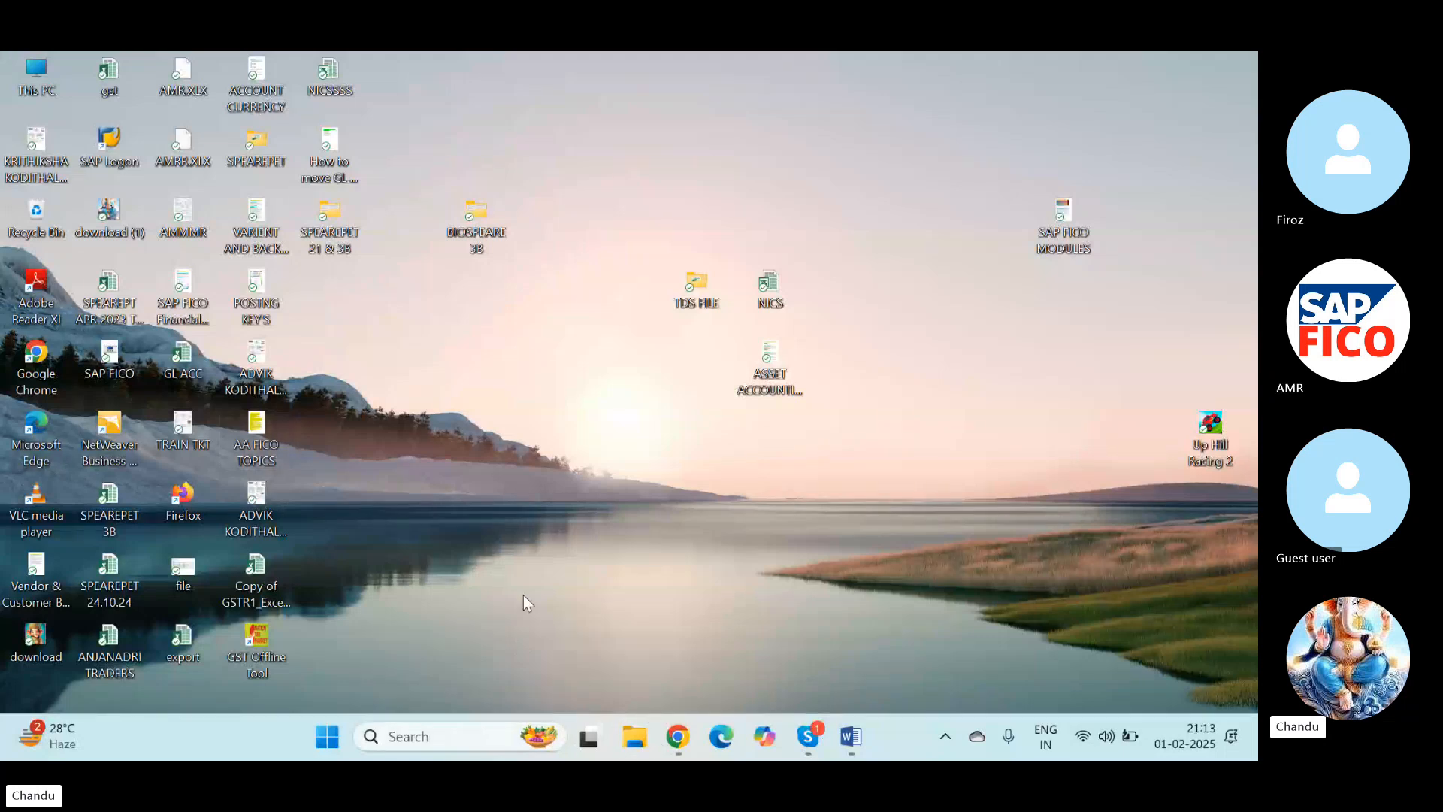
Open the Assets Accounting STUDENT workbook from the Downloads folder and review the PART-04 configuration topics
key("super+e")
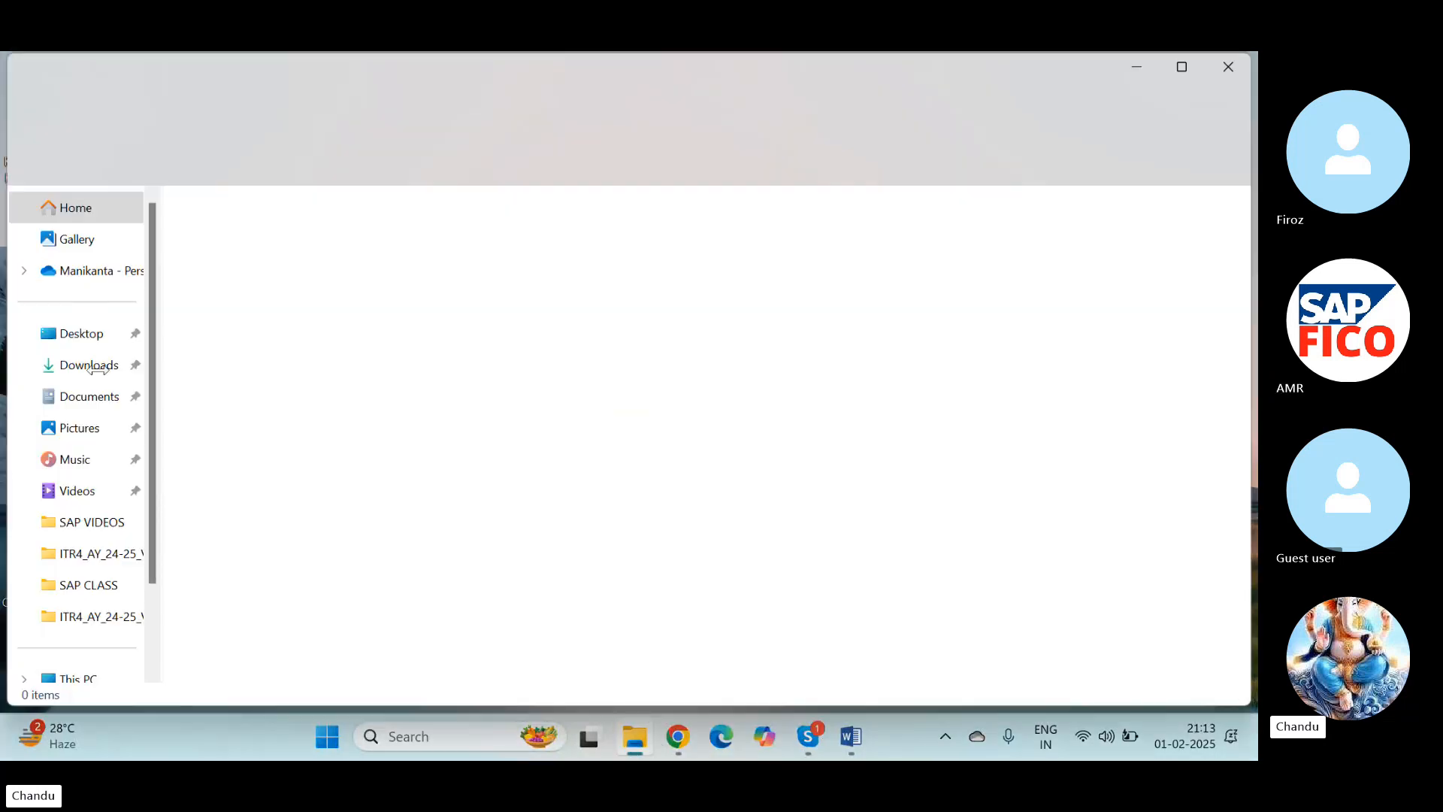
left_click(91, 366)
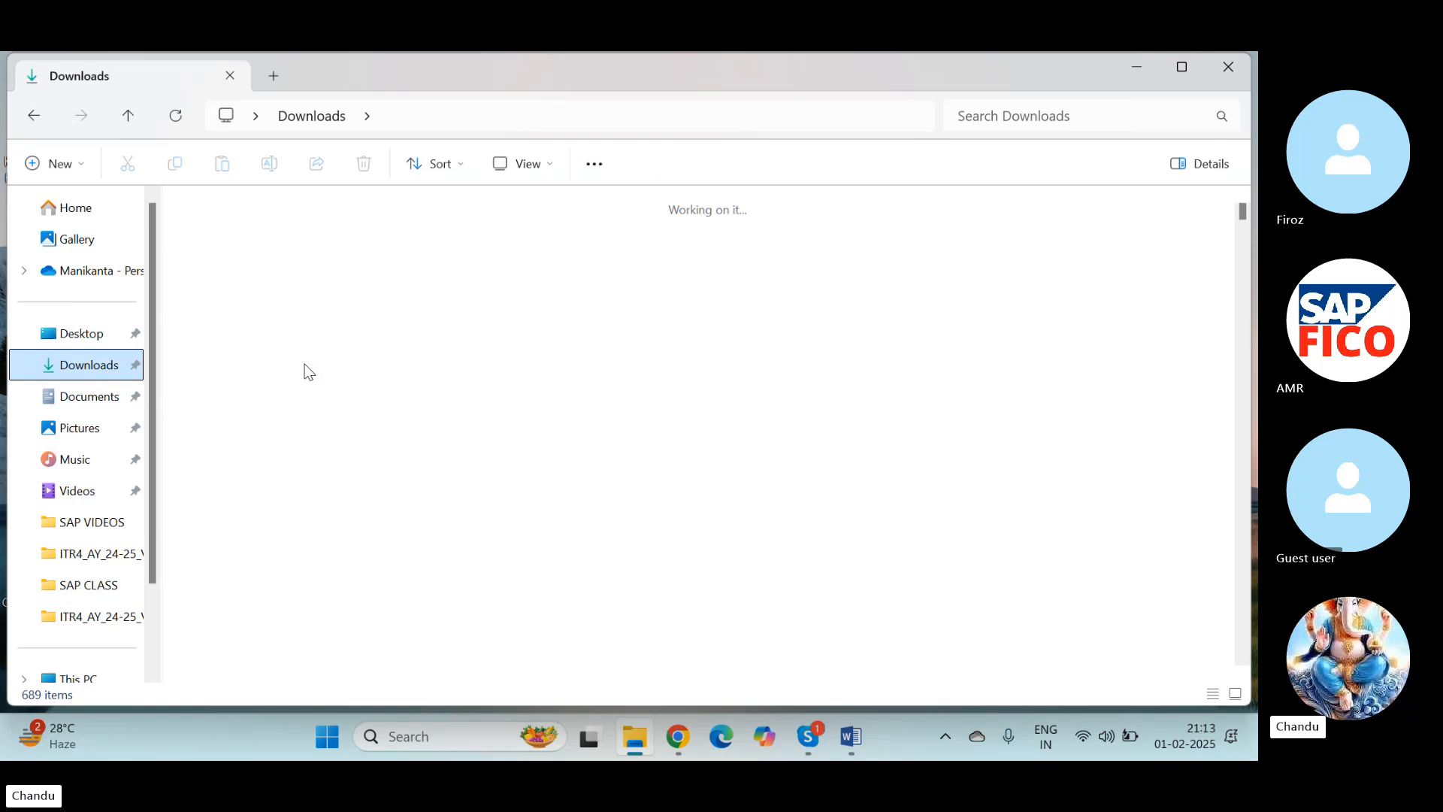
left_click(1136, 342)
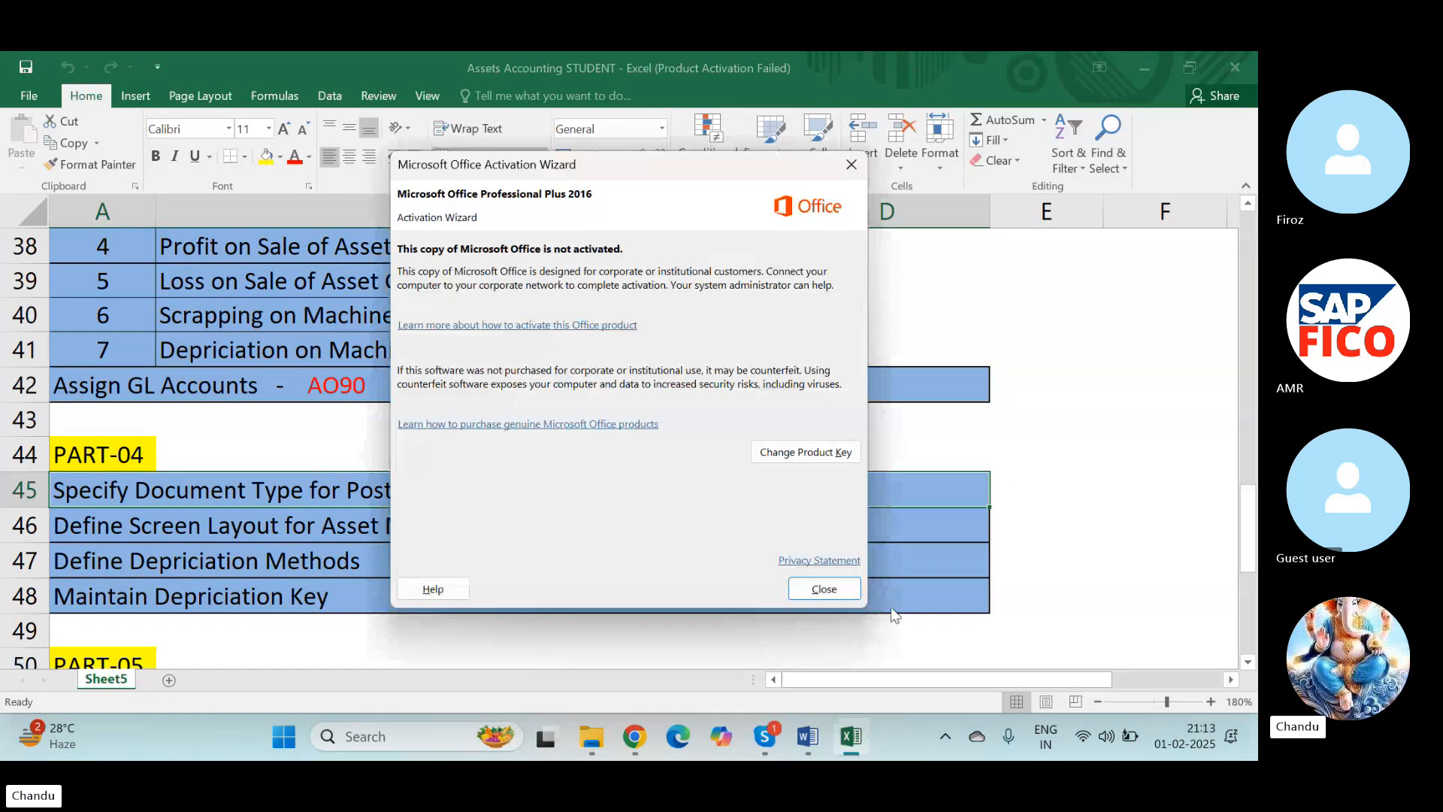
left_click(824, 589)
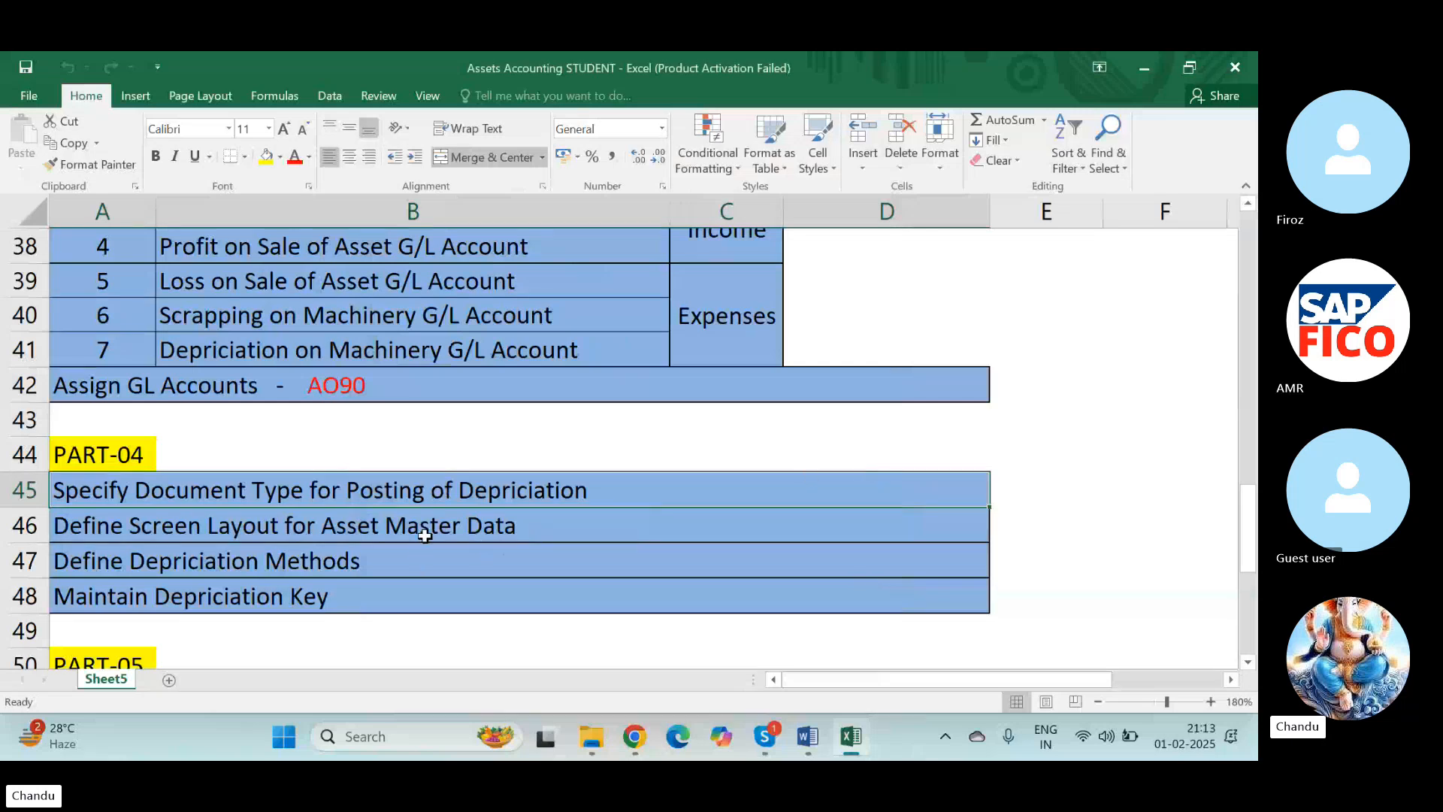
scroll(425, 535, "down", 2)
scroll(423, 534, "up", 2)
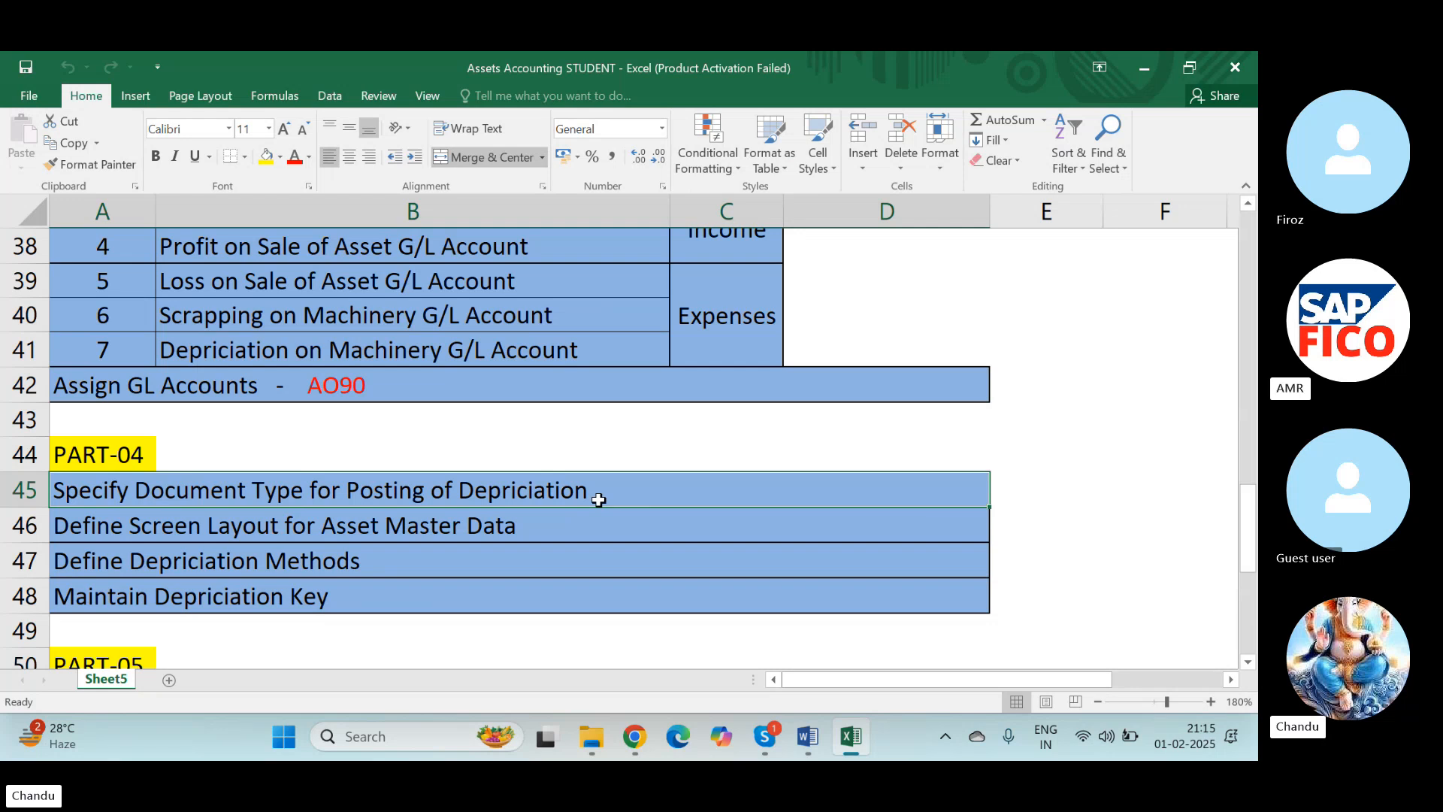
Switch to SAP Logon, open the TEST system's logon screen and start entering the user name
key("super+d")
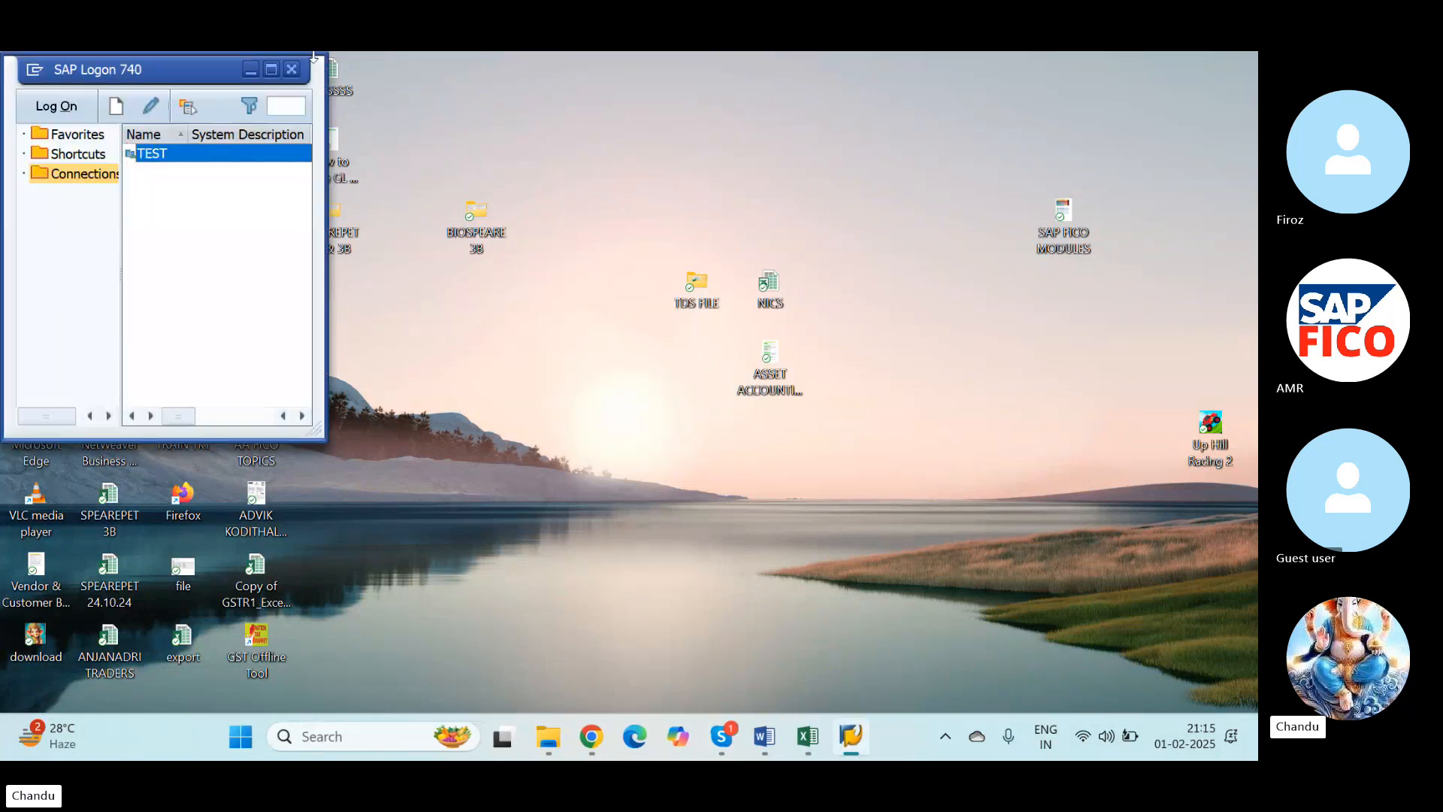
left_click(272, 69)
left_click(36, 91)
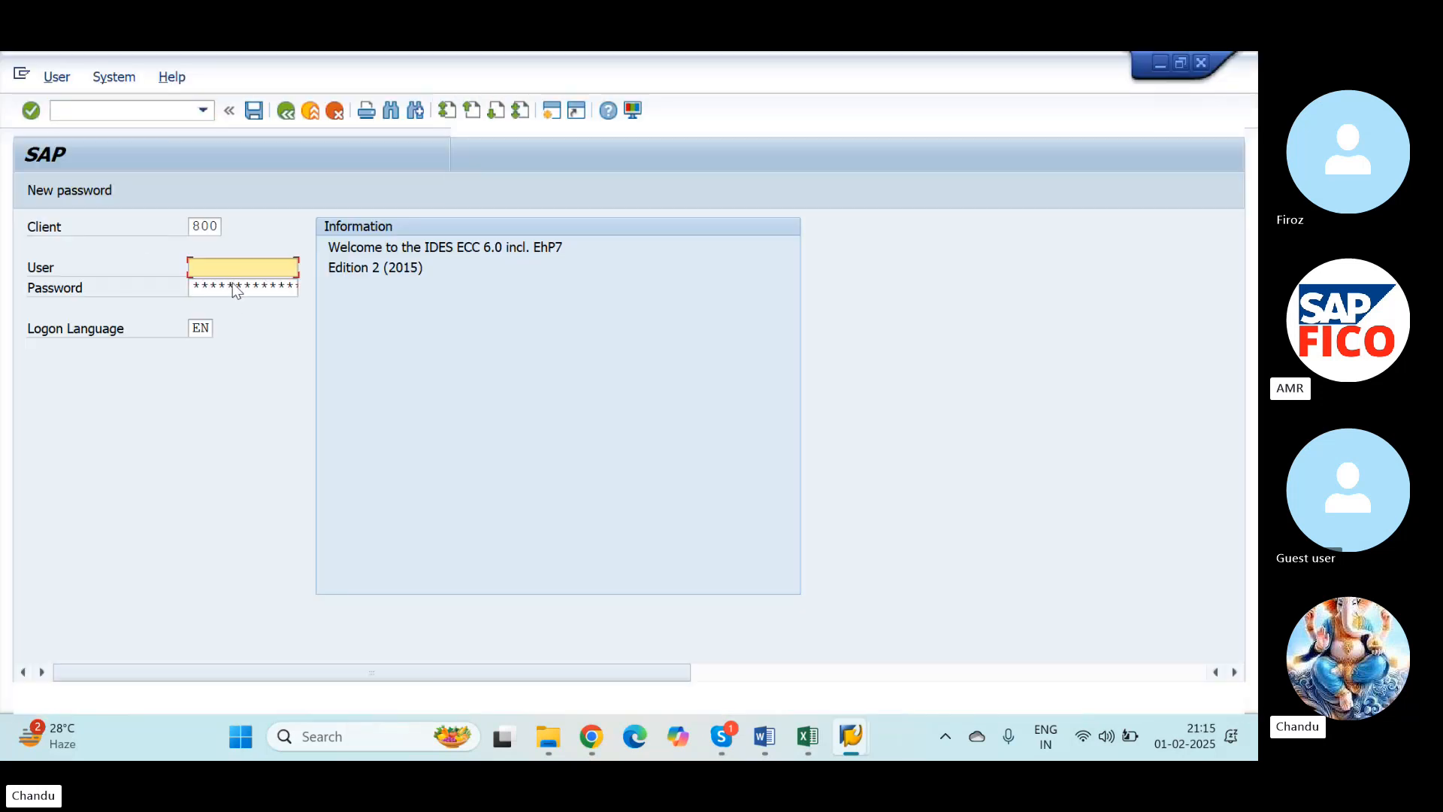
type("49")
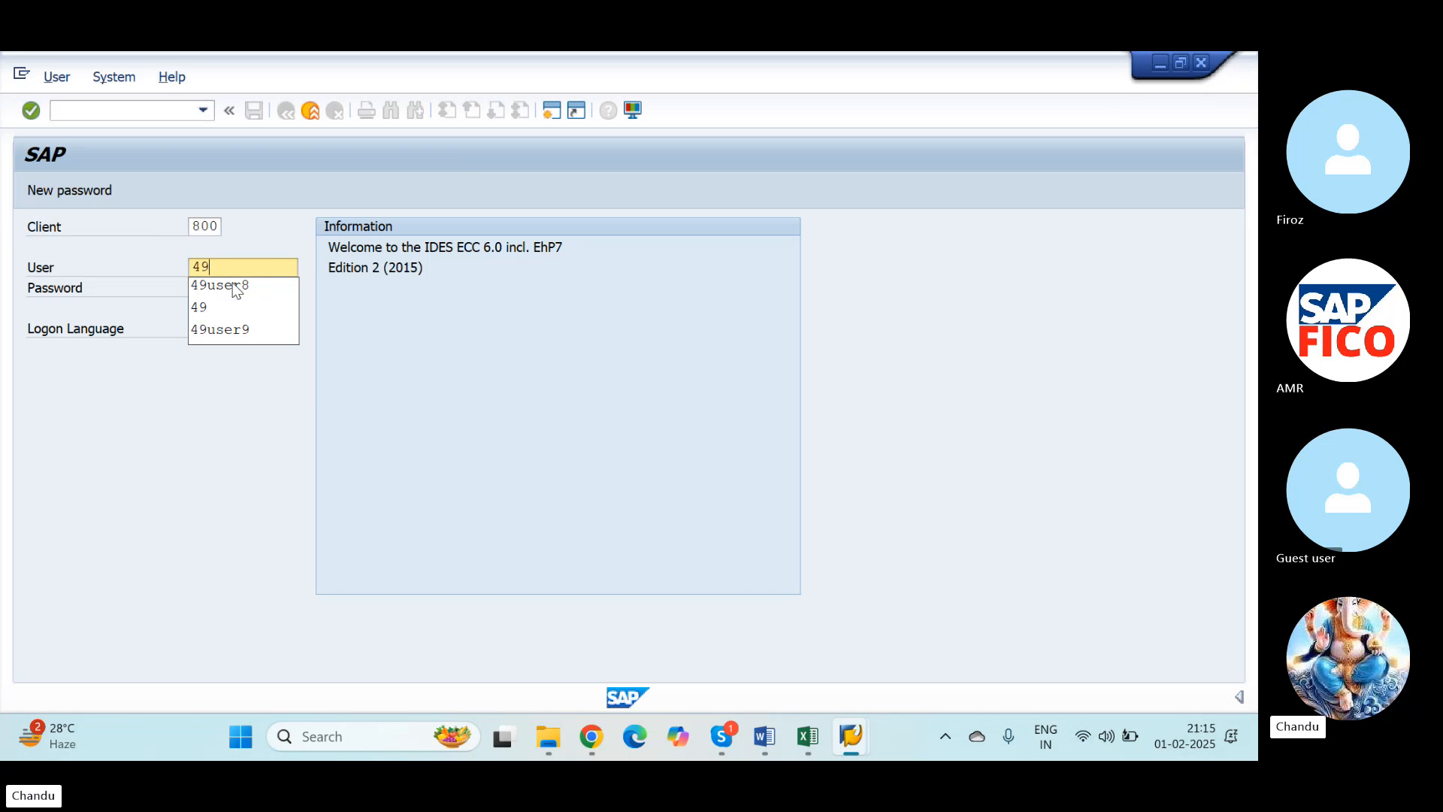
Unmute the microphone in the Skype call, mute it again and return to the SAP logon screen
key("alt+Tab")
left_click(554, 512)
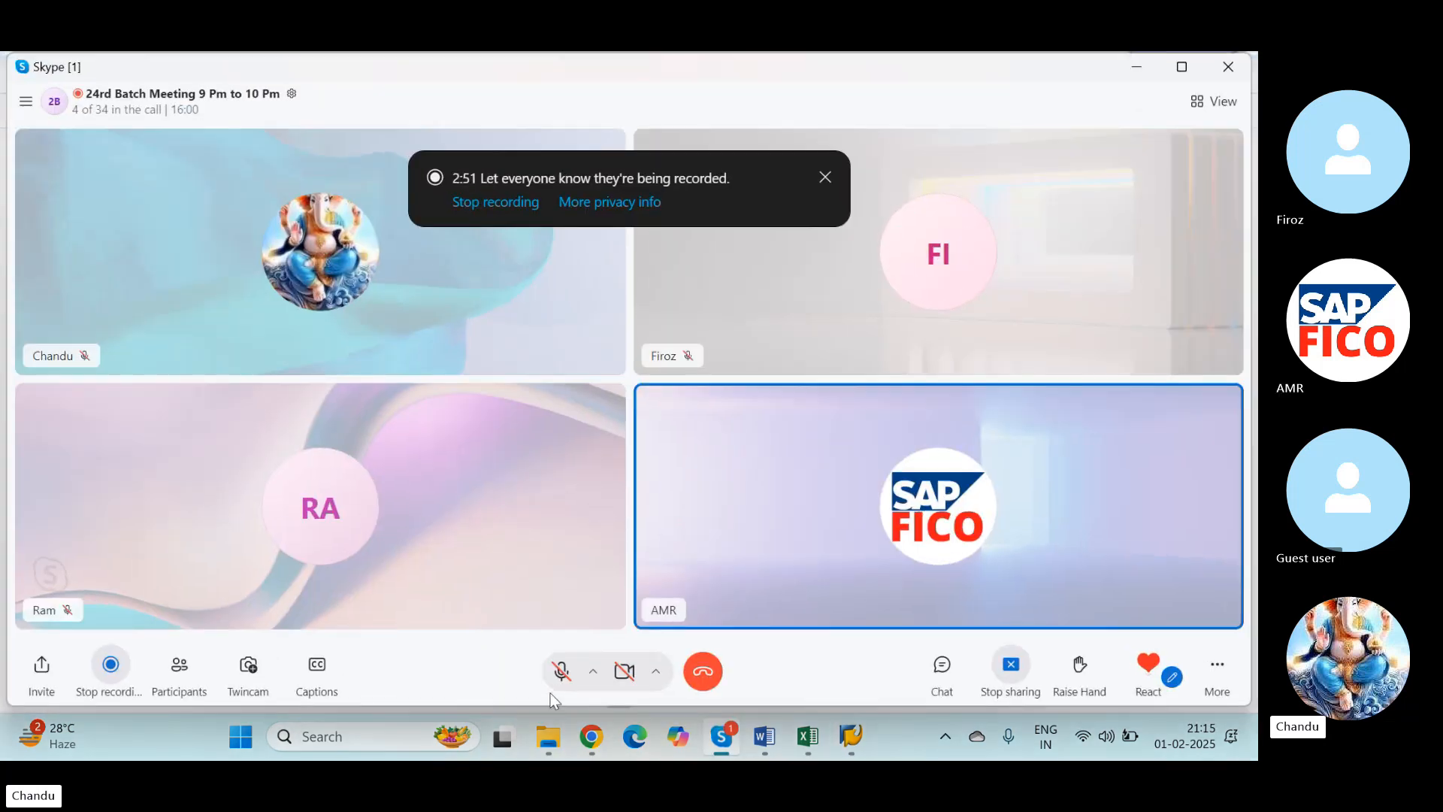
left_click(559, 690)
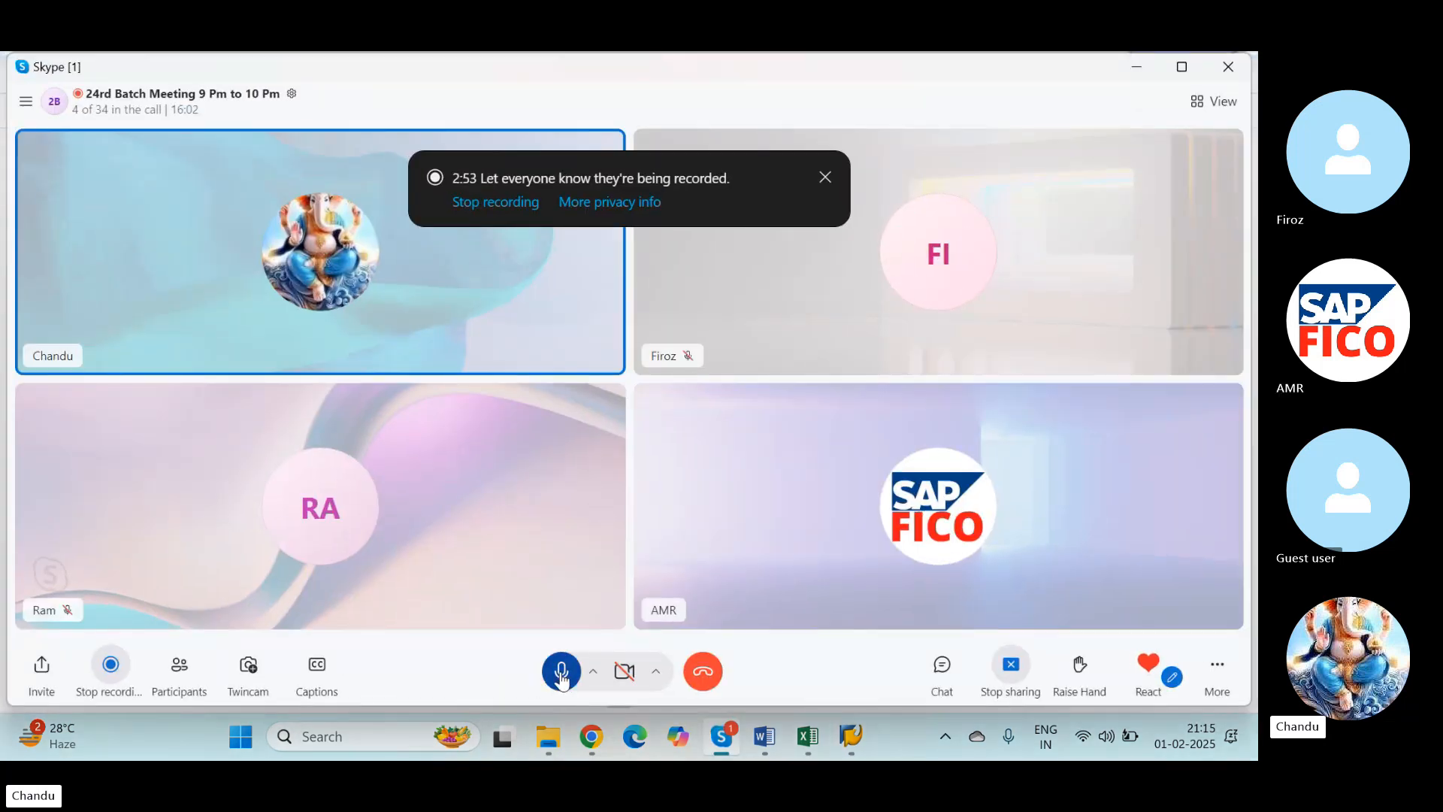
left_click(562, 676)
key("alt+Tab")
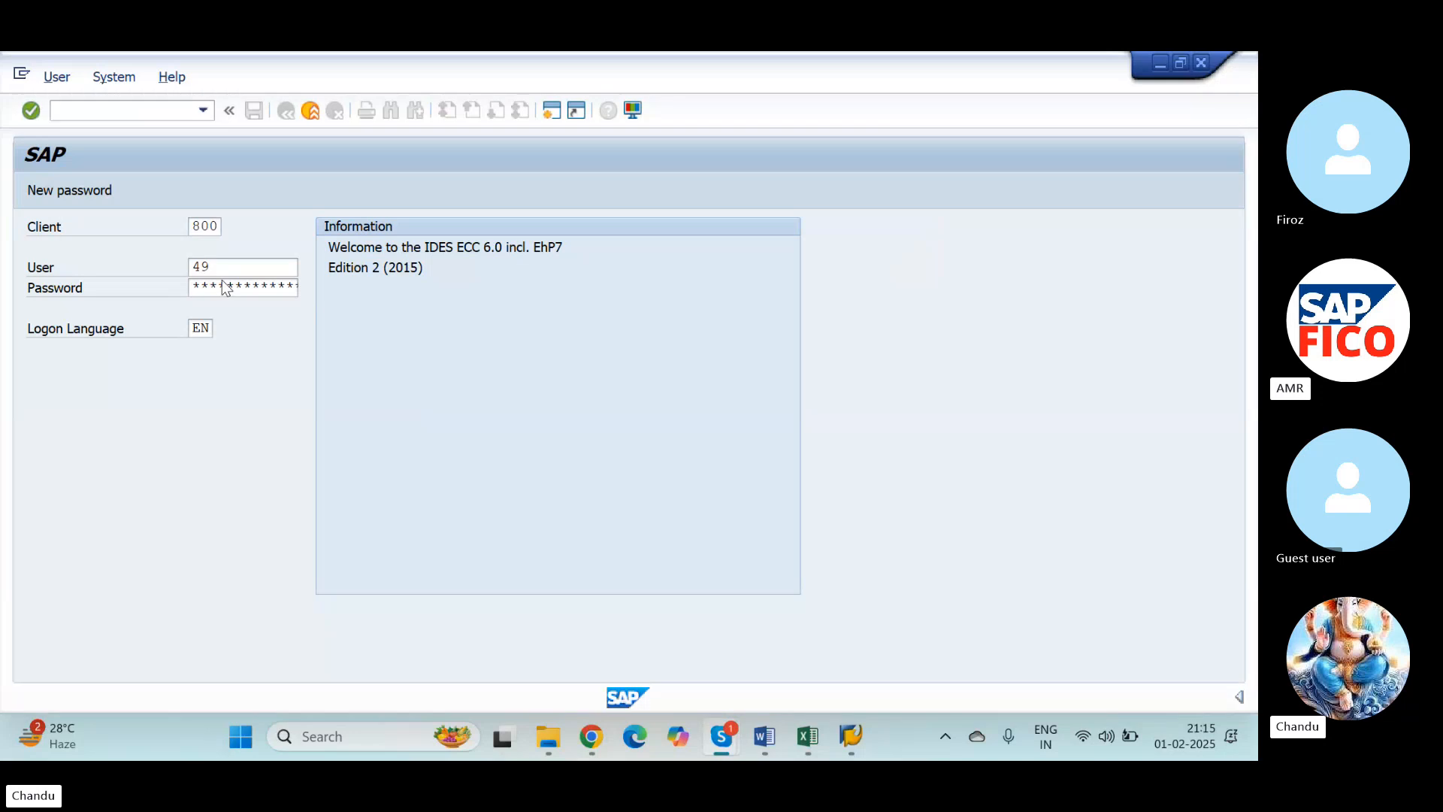
Complete the SAP user name, fill in the account password and log on to client 800
left_click(227, 263)
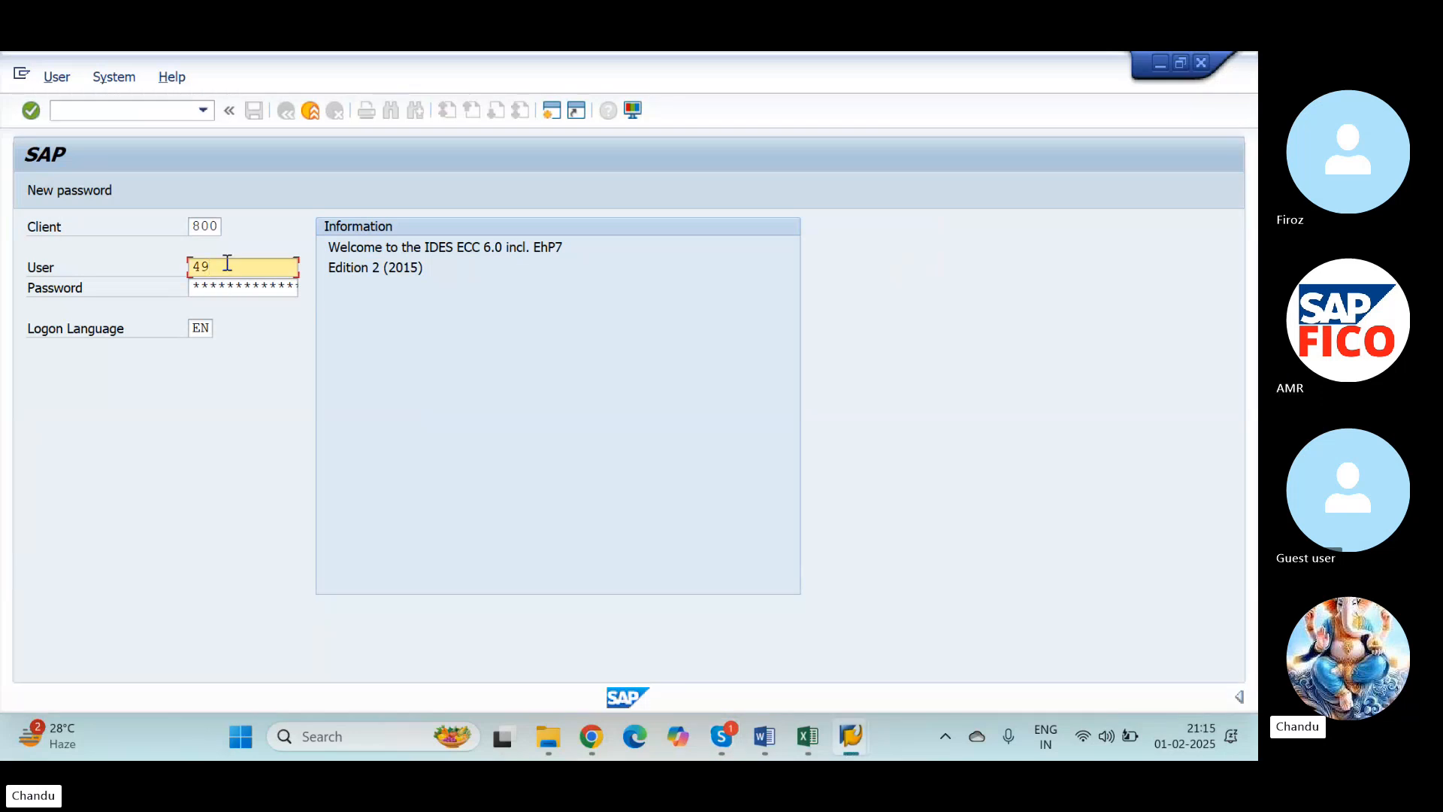
type("u")
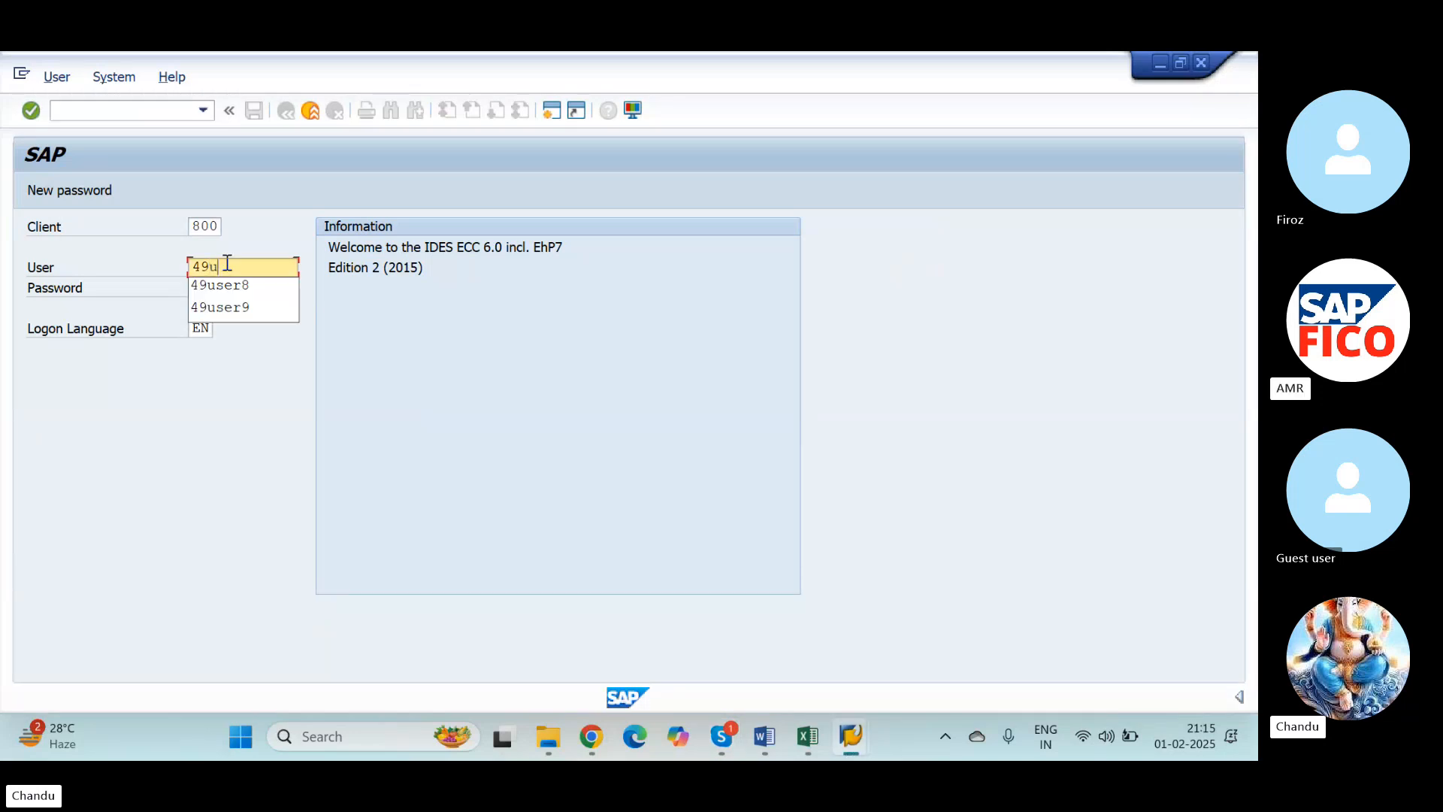
left_click(241, 284)
left_click(241, 287)
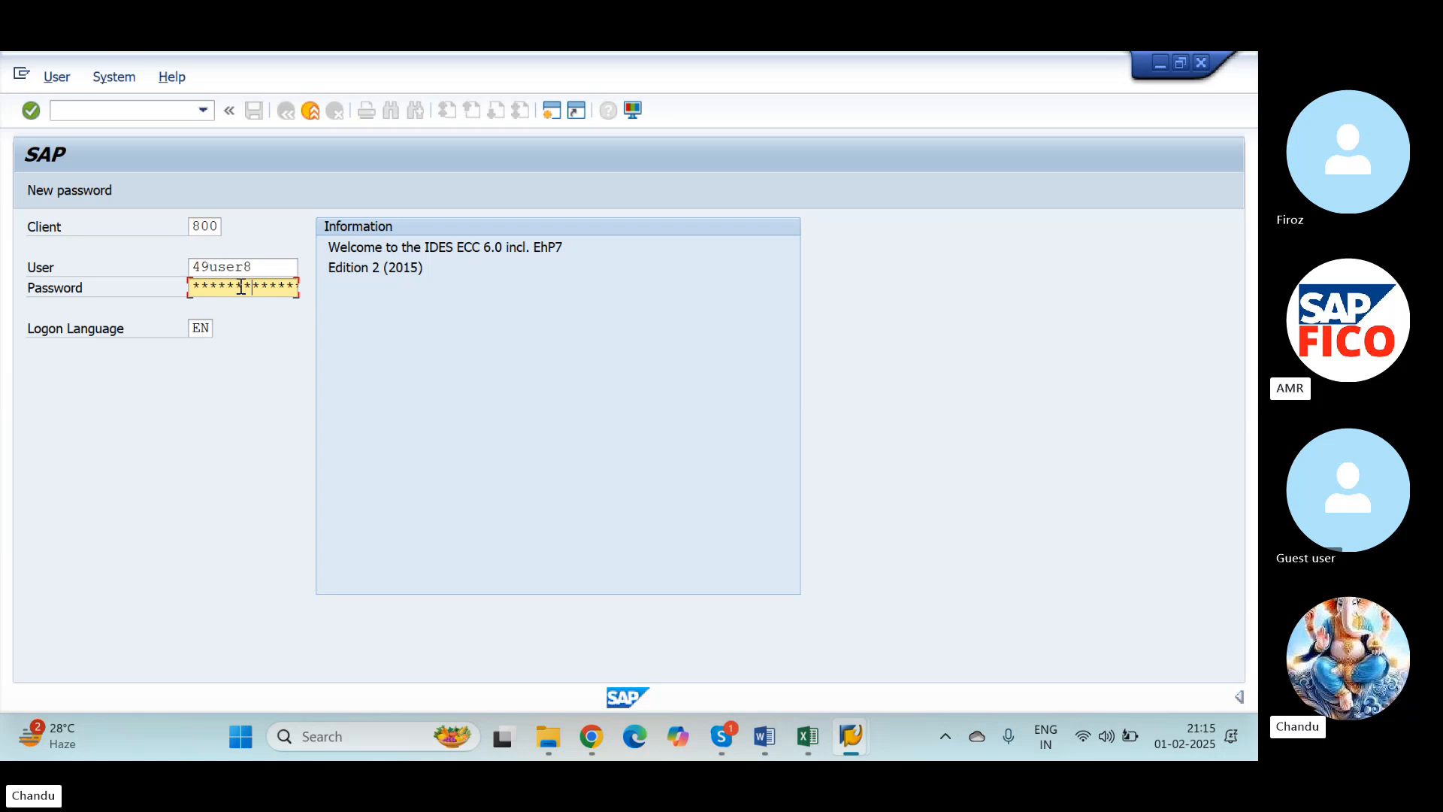
key("Return")
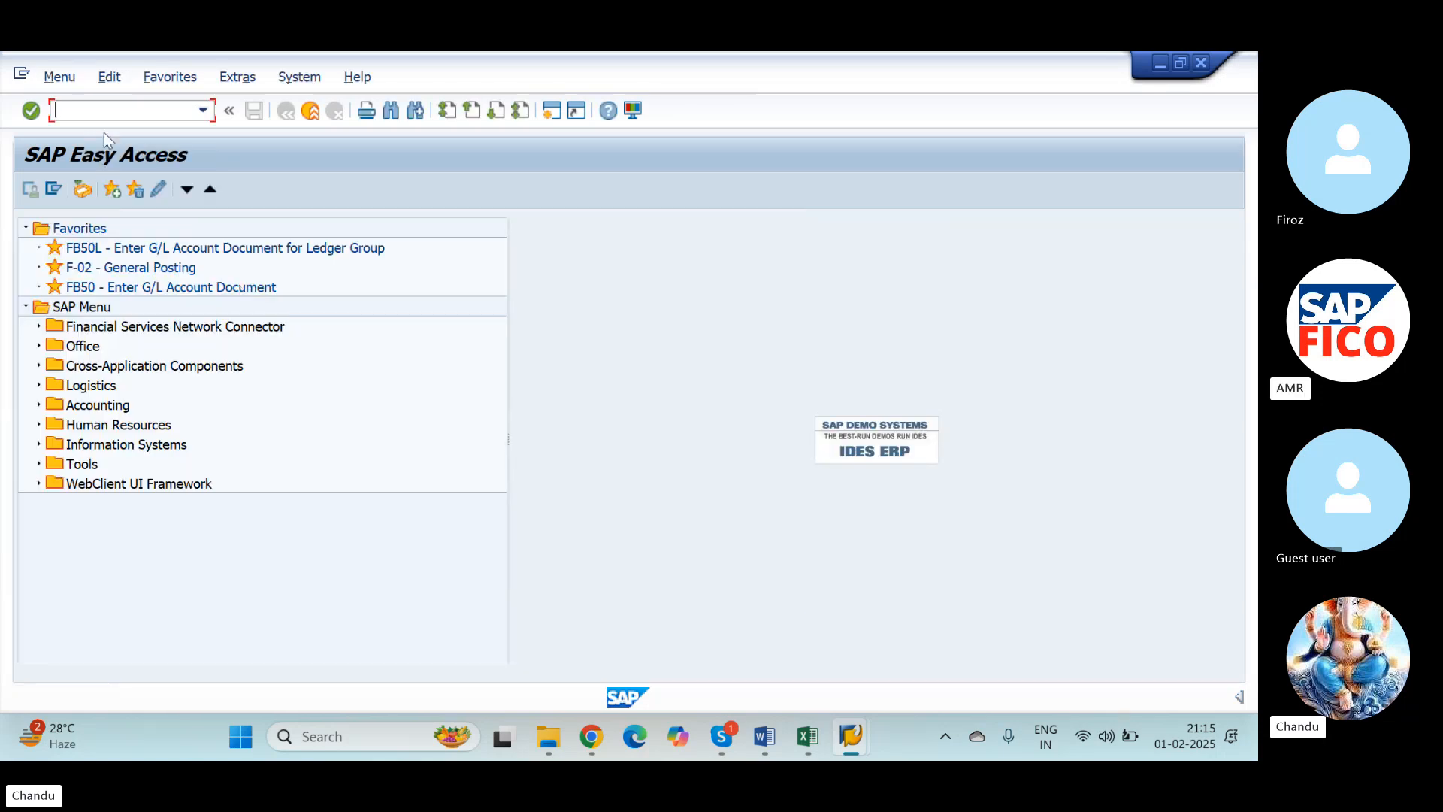
Run transaction /nspro and open the SAP Reference IMG
type("/nspro")
key("Return")
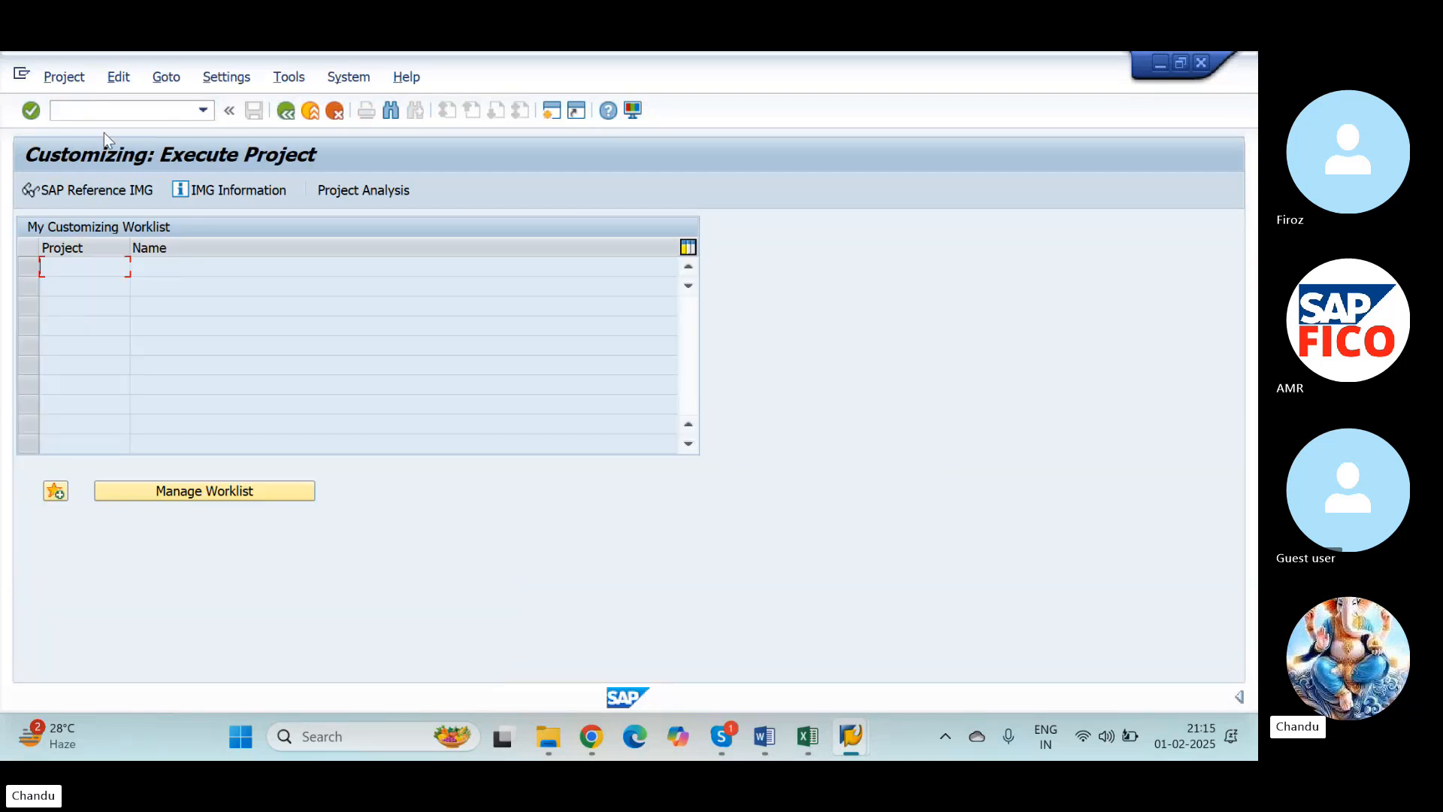
left_click(78, 191)
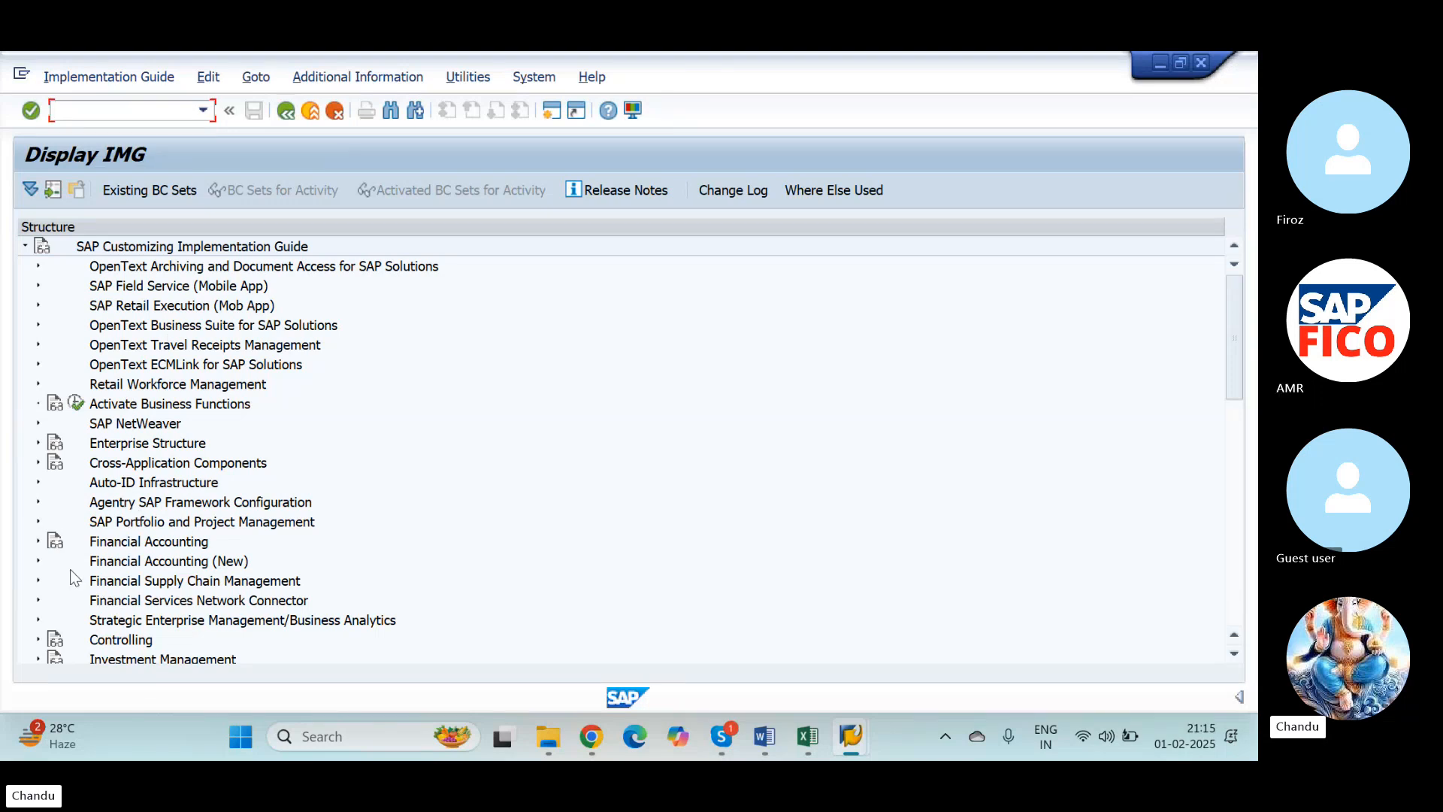
Expand Financial Accounting (New), Asset Accounting, Integration with General Ledger Accounting and Post Depreciation to General Ledger Accounting in the IMG structure
left_click(37, 560)
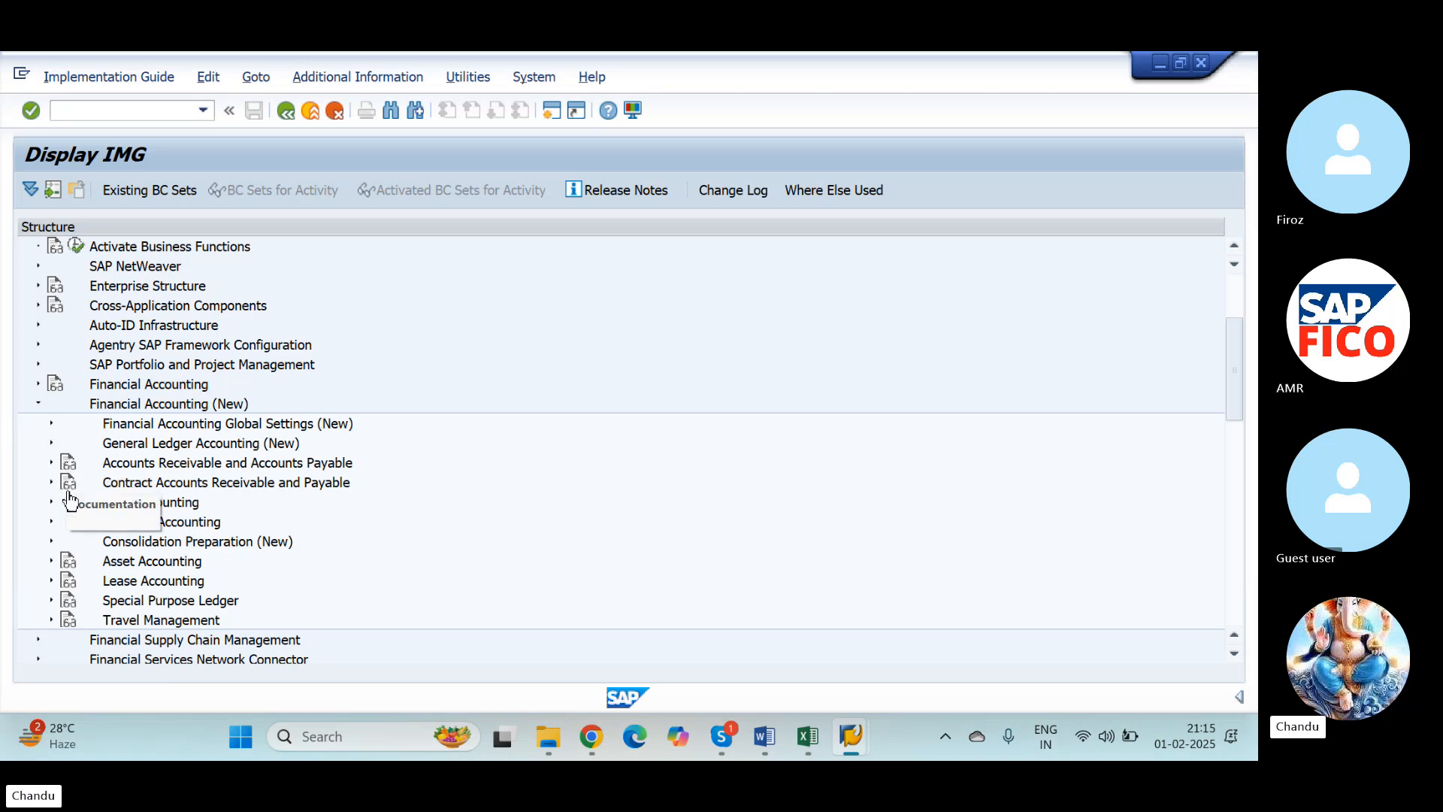
left_click(51, 560)
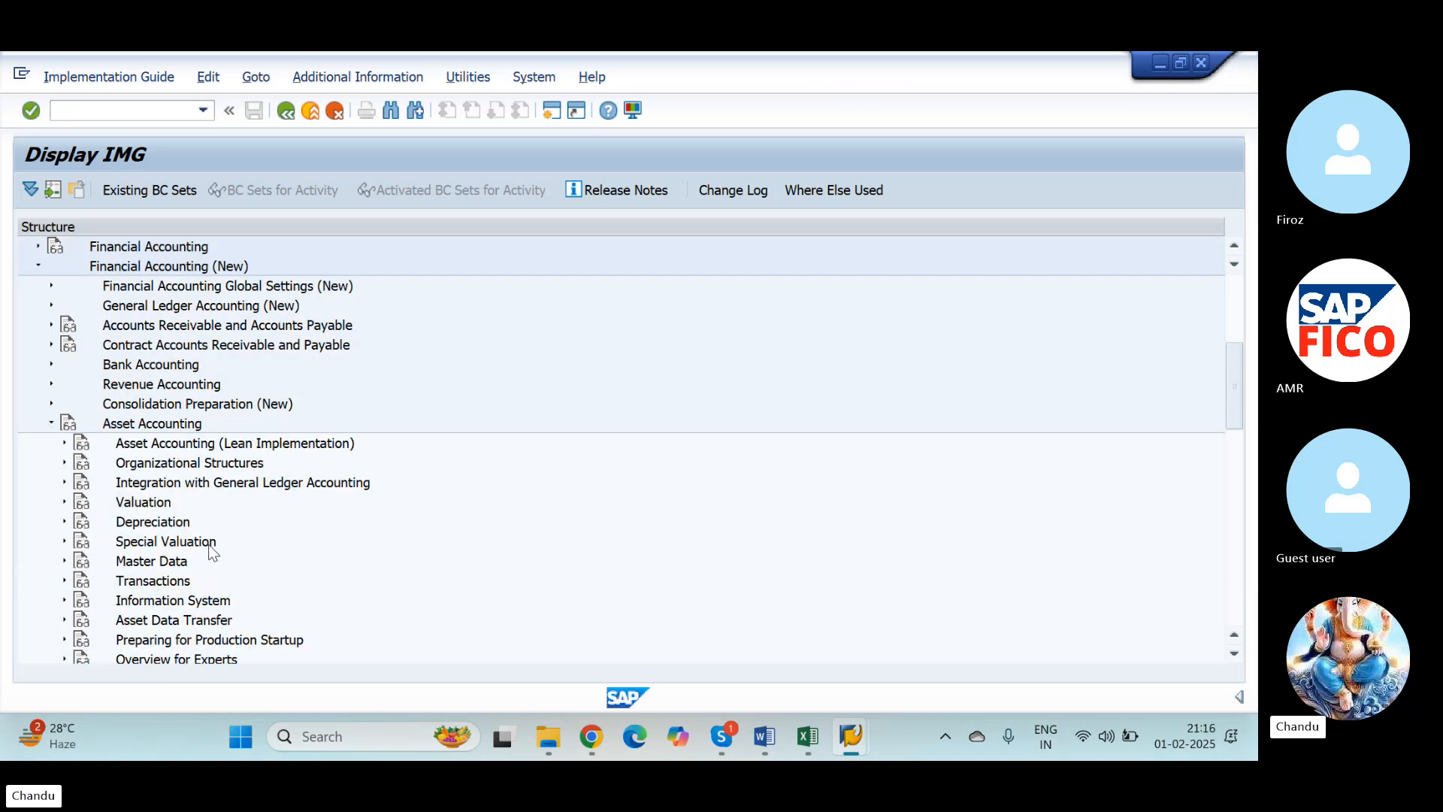
scroll(208, 545, "down", 4)
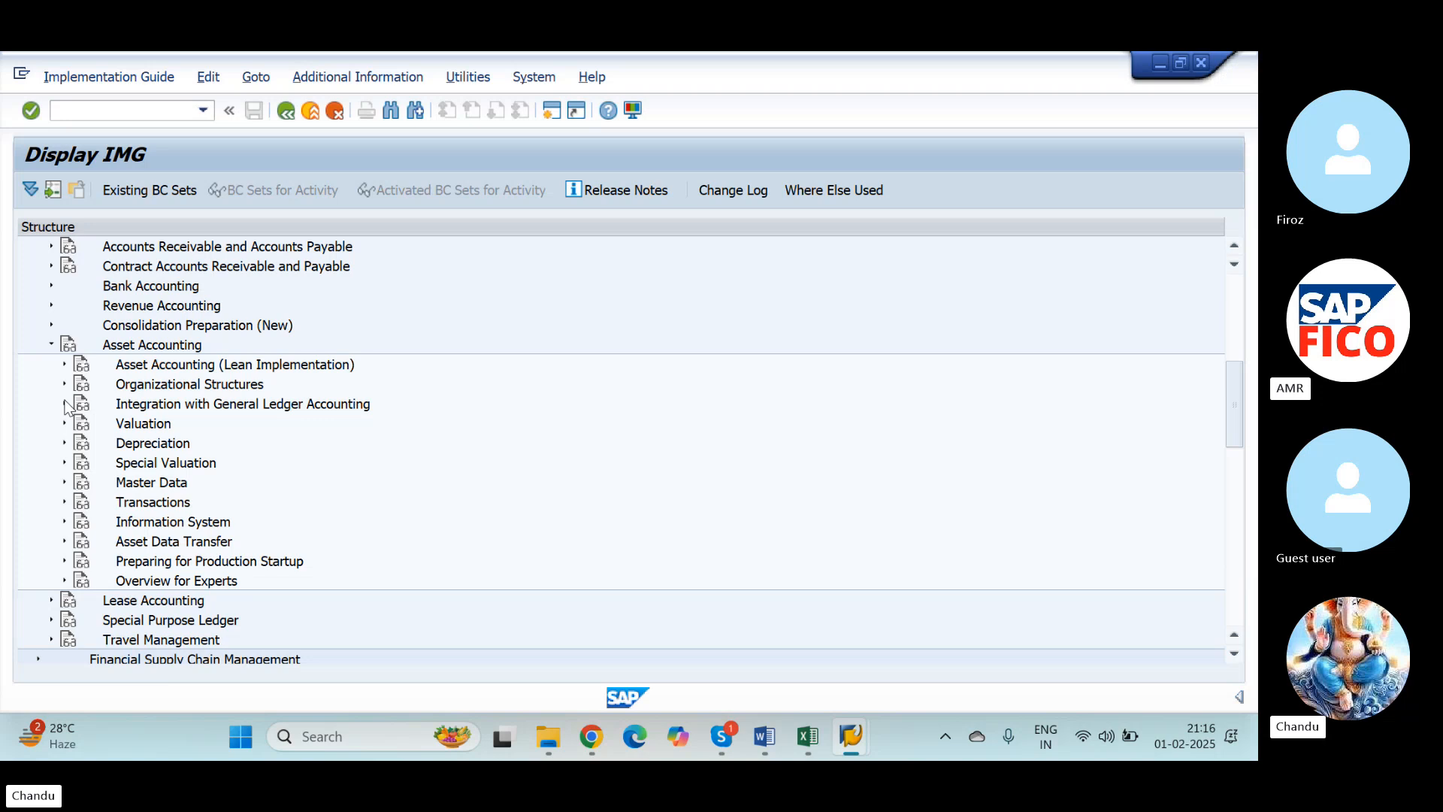
left_click(65, 404)
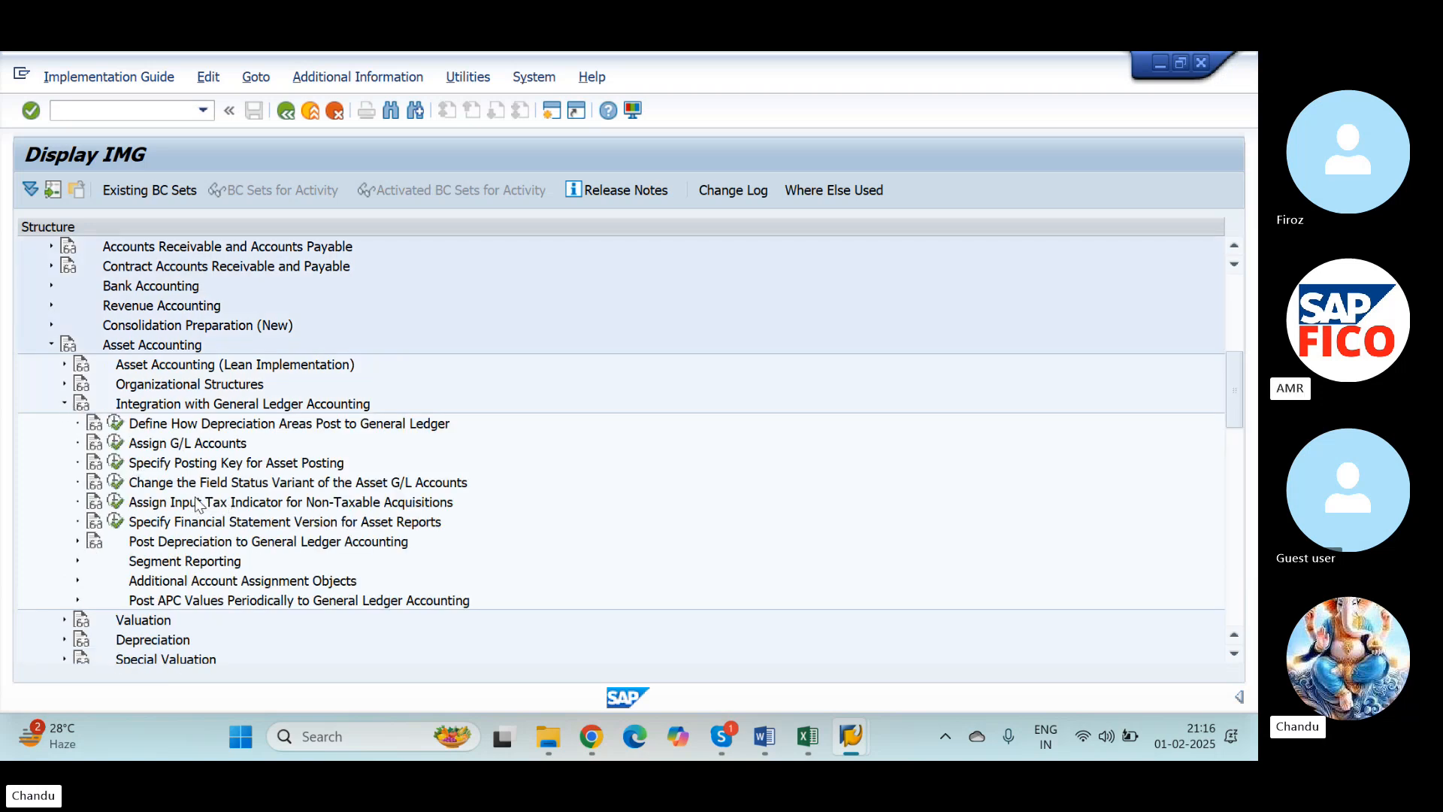
scroll(93, 565, "down", 2)
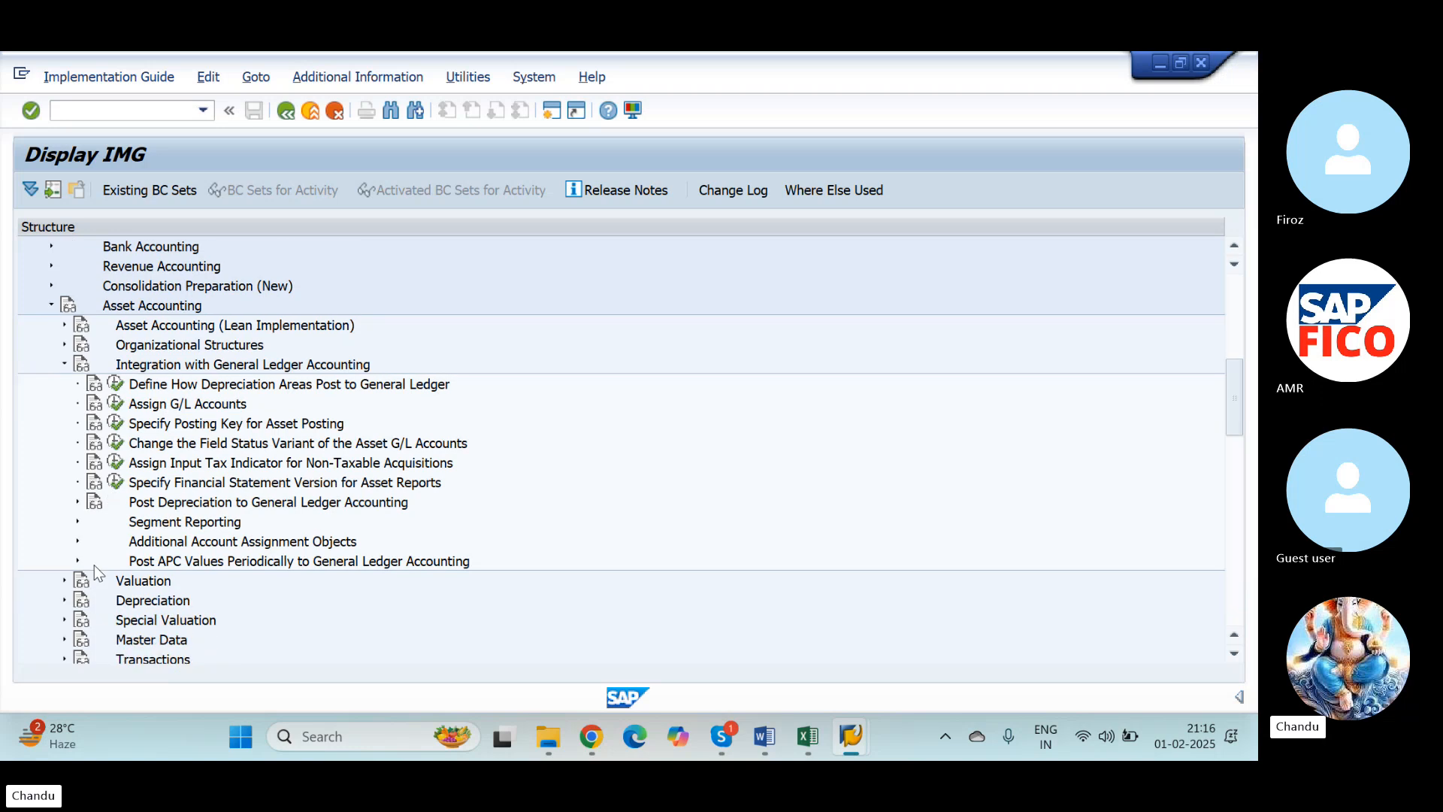
left_click(78, 461)
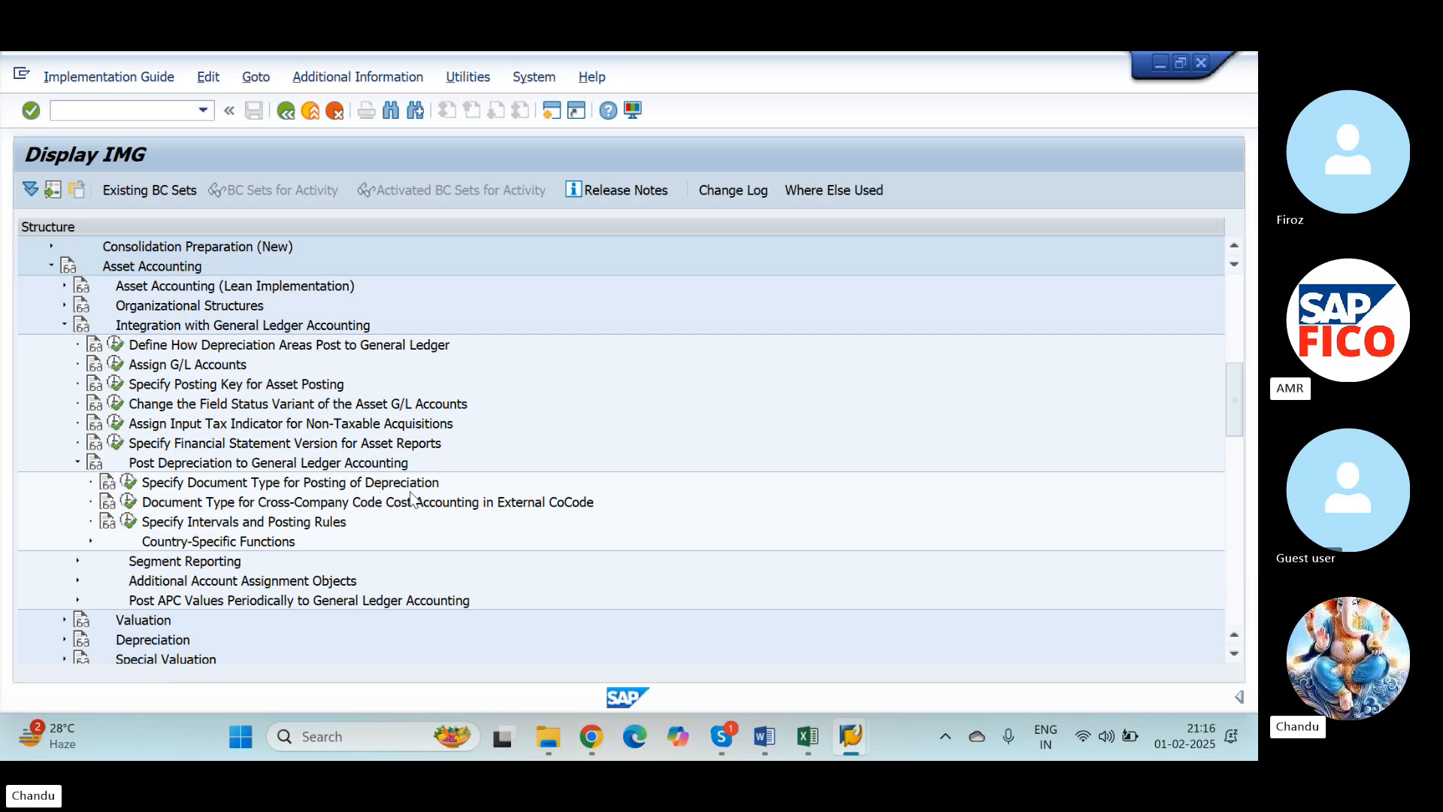
Open Define Document Types within the Specify Document Type for Posting of Depreciation activity and locate the AF depreciation postings entry
left_click(129, 483)
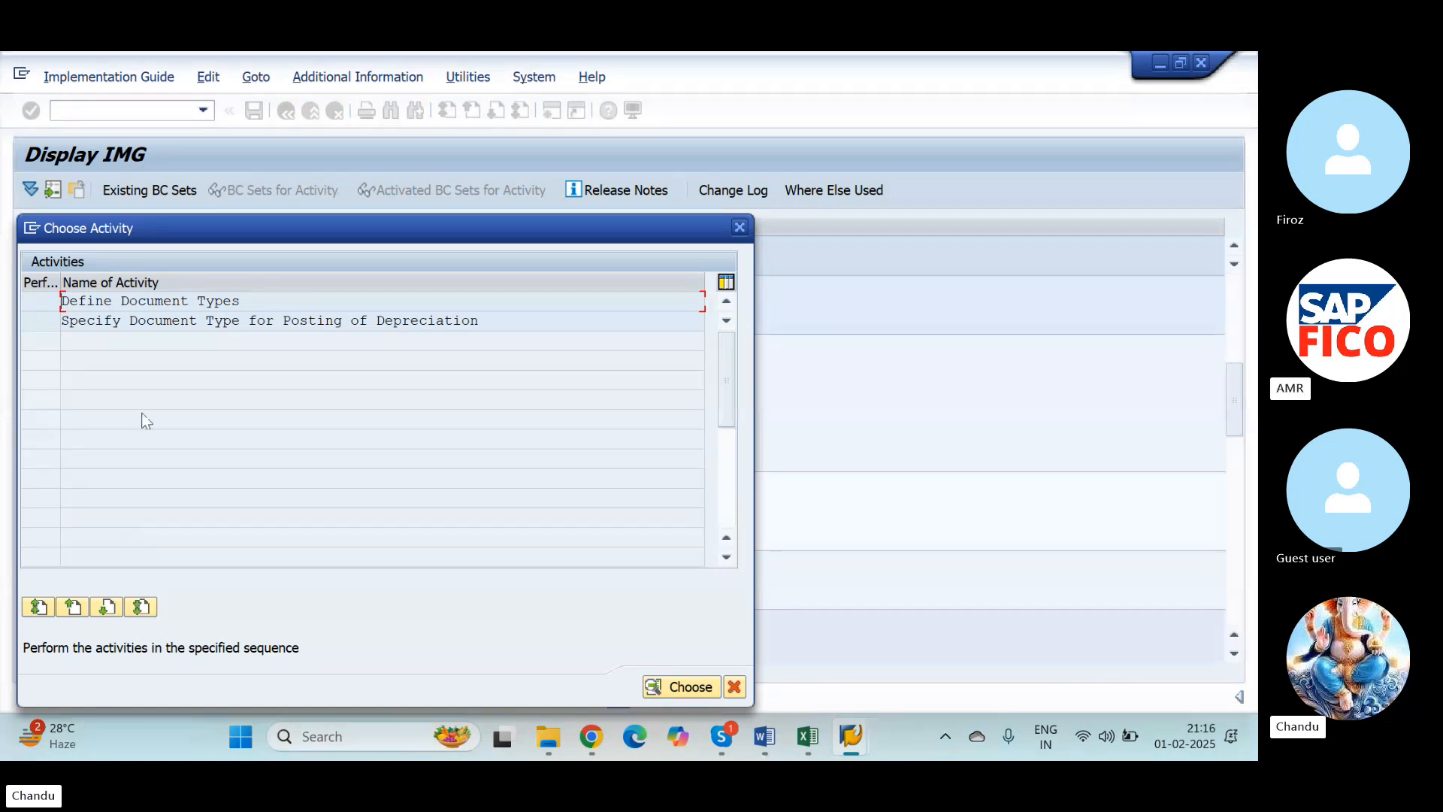
double_click(102, 306)
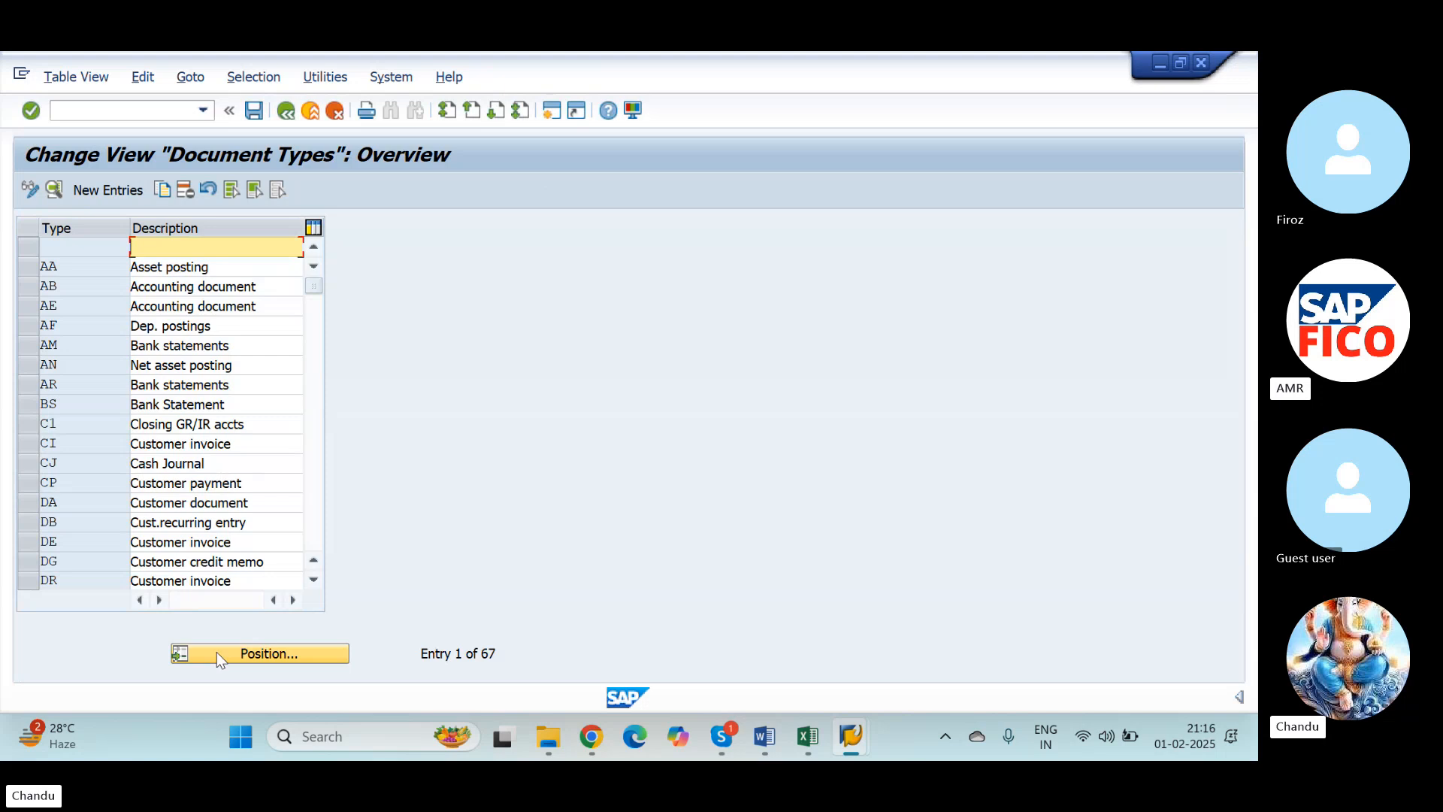
left_click(42, 325)
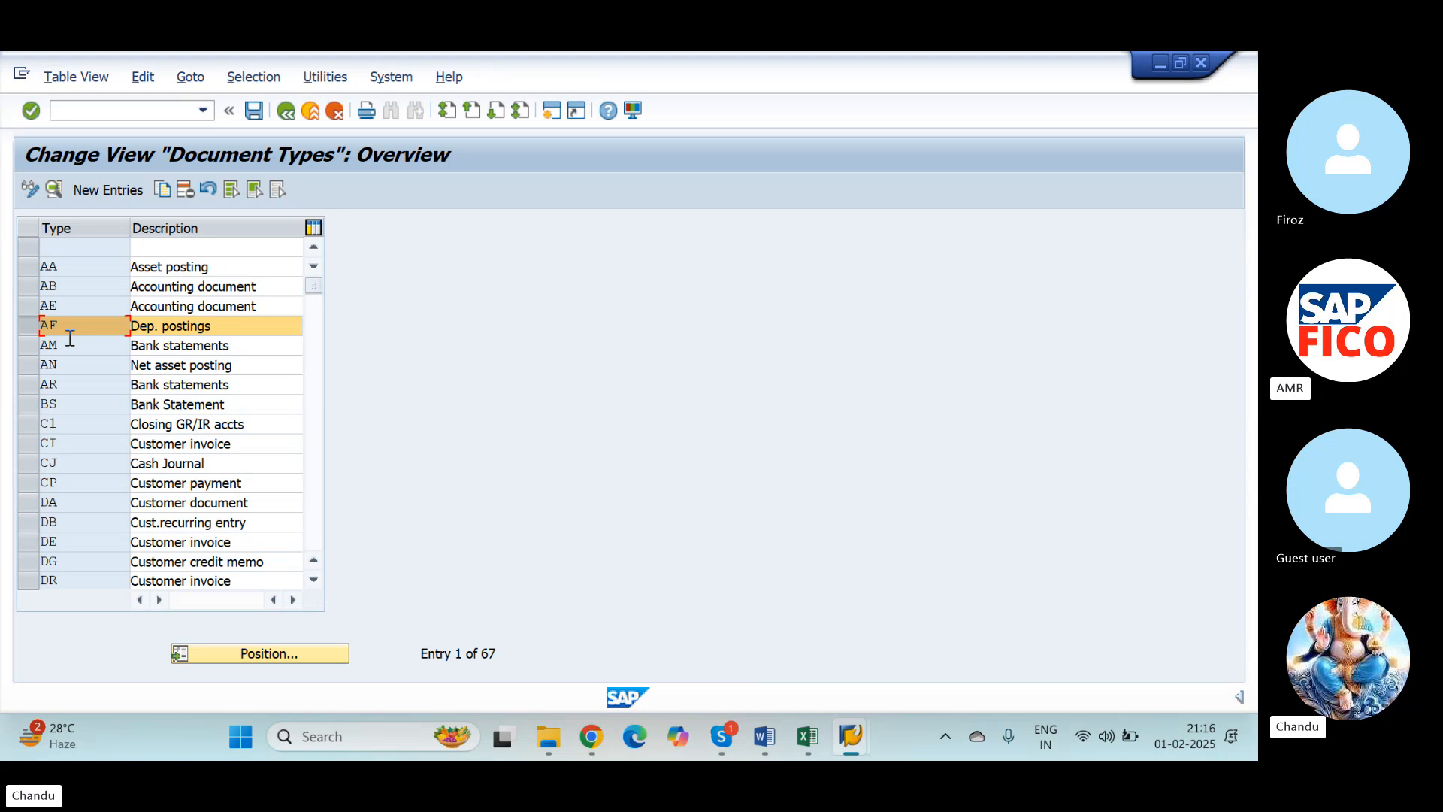
left_click(29, 328)
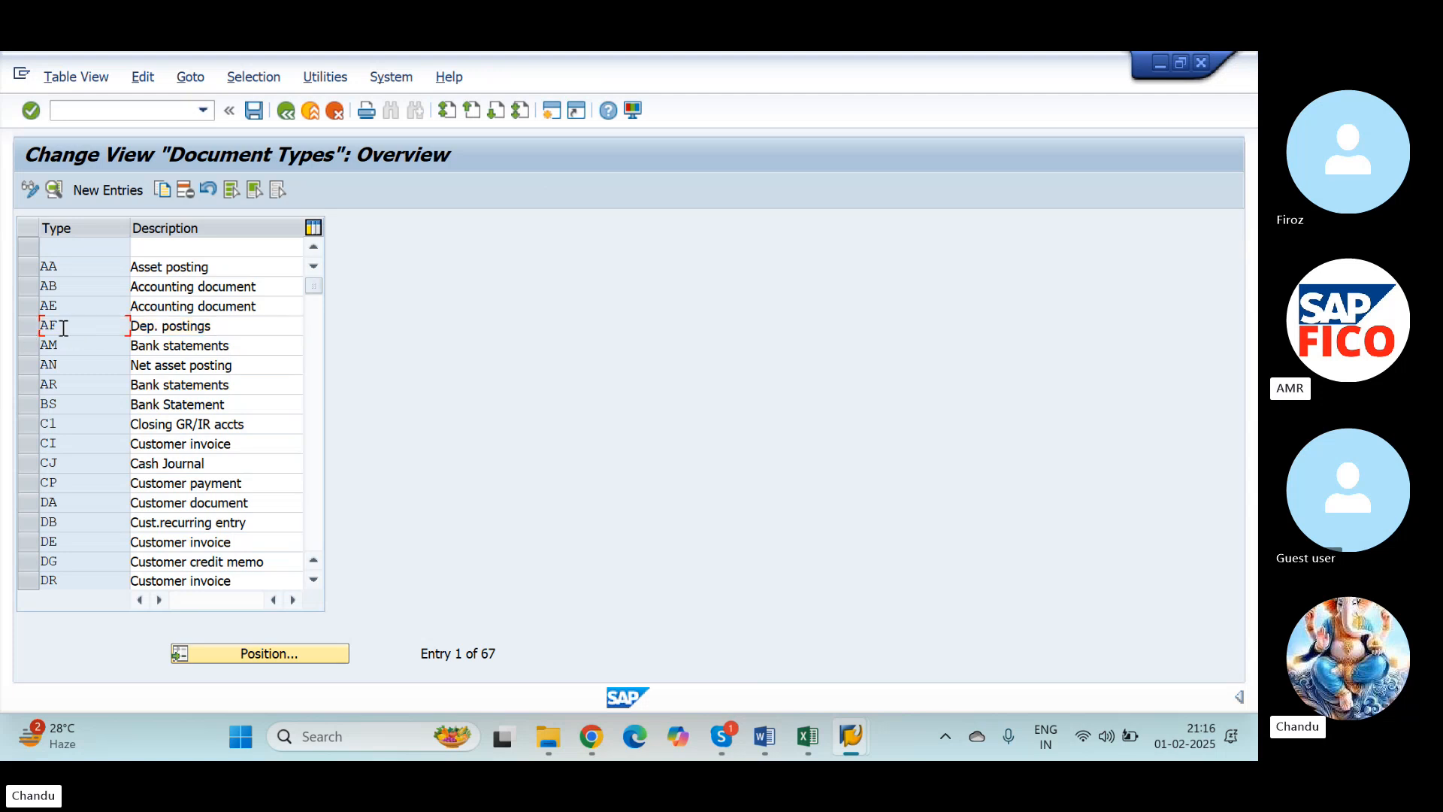
left_click(28, 331)
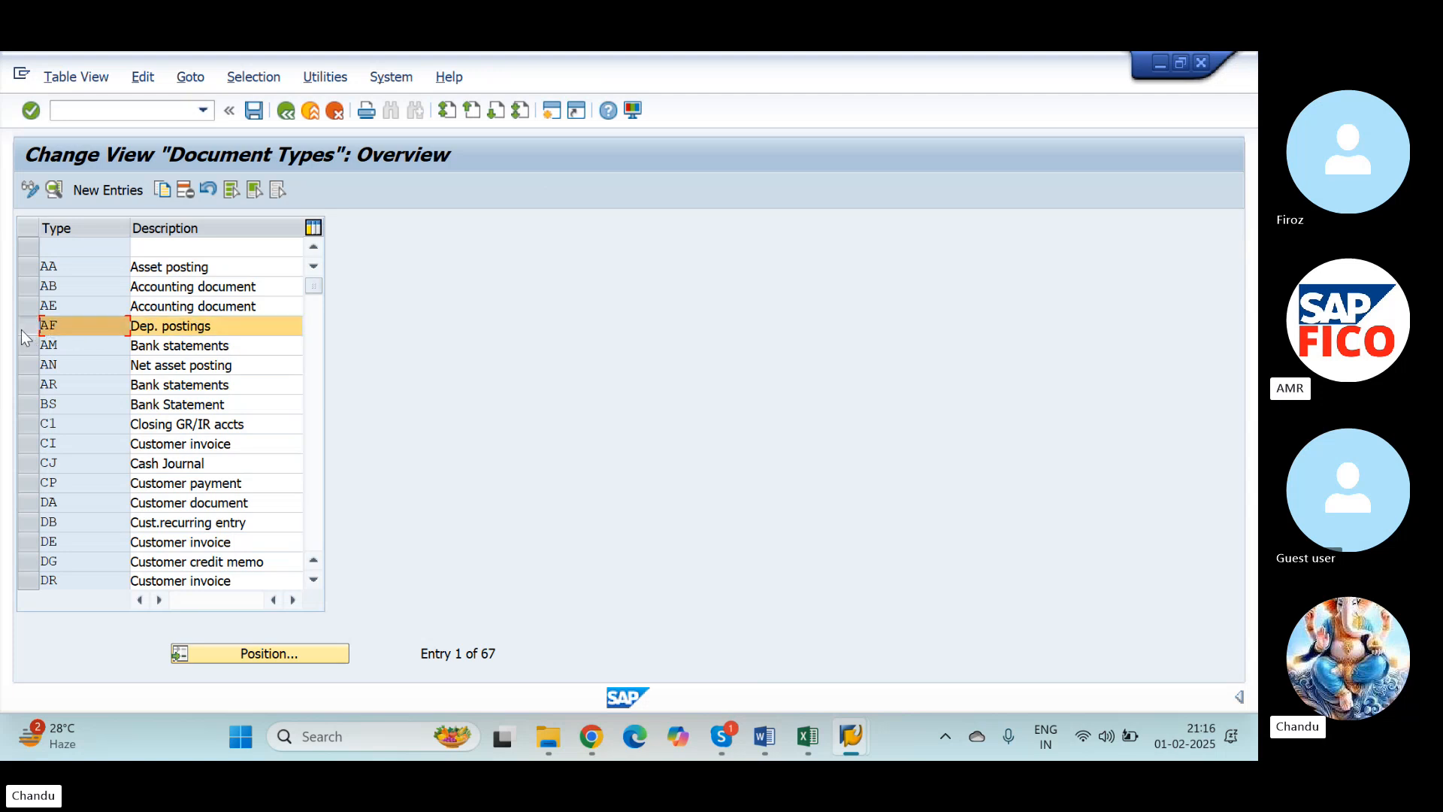
left_click(160, 189)
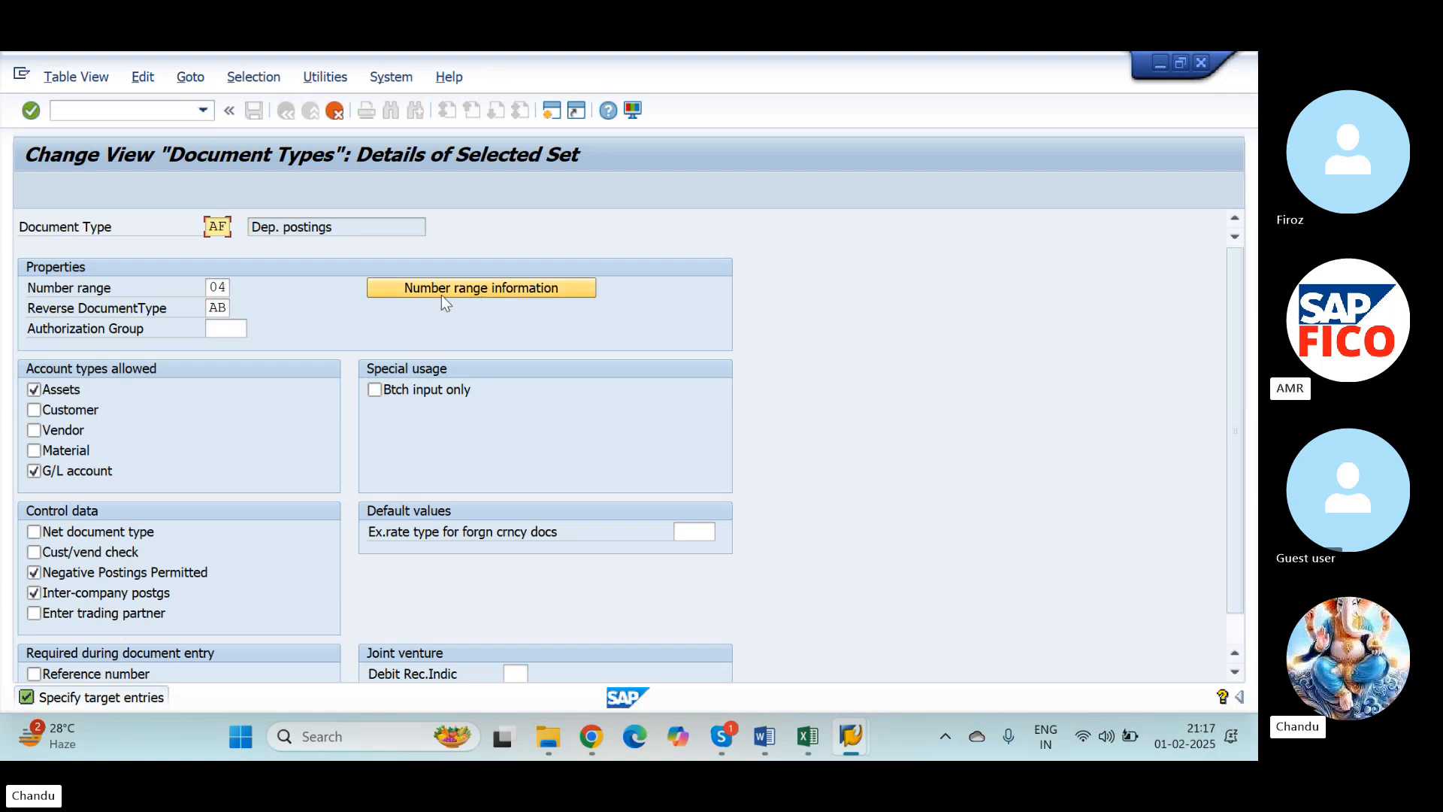
left_click(225, 286)
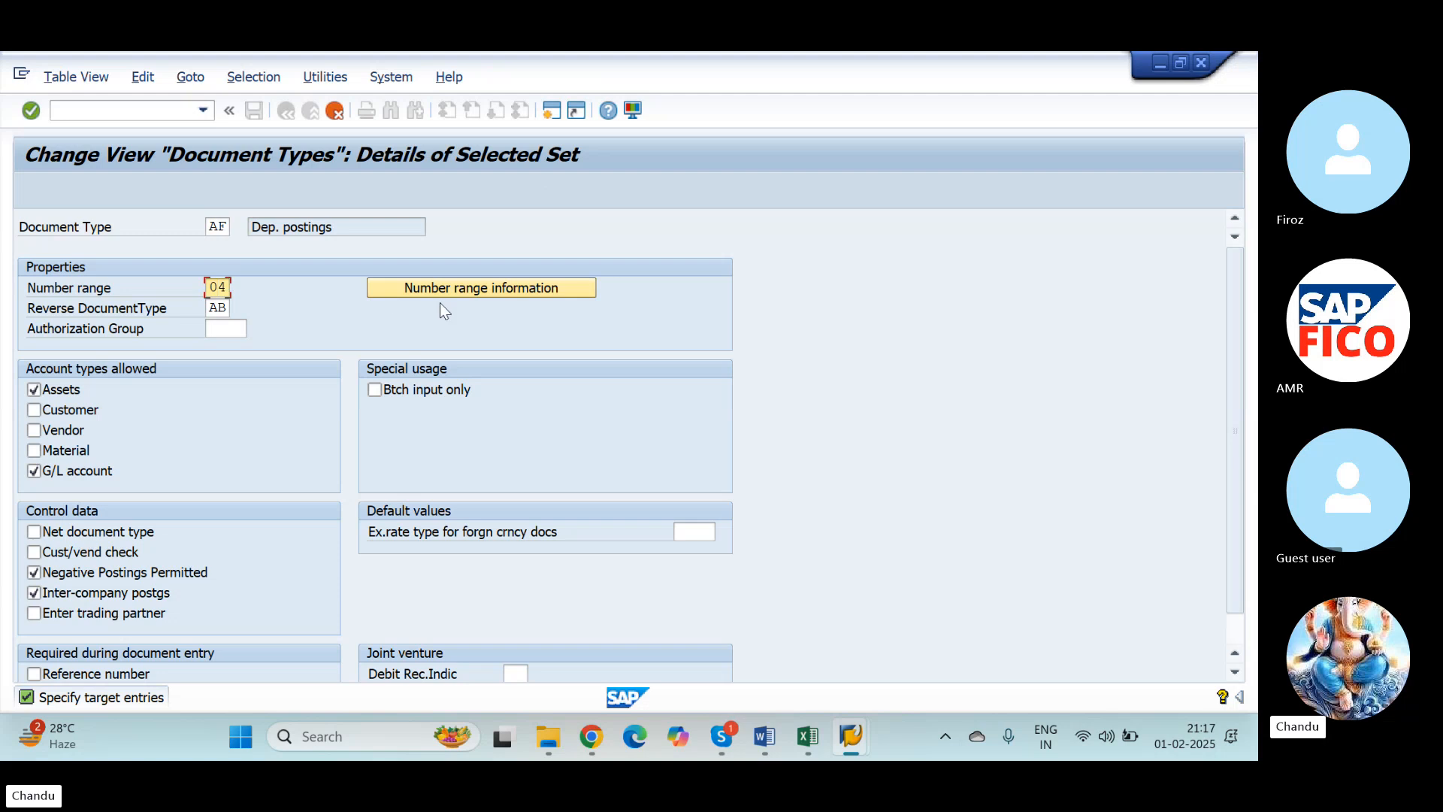
key("BackSpace")
type("5")
left_click(476, 314)
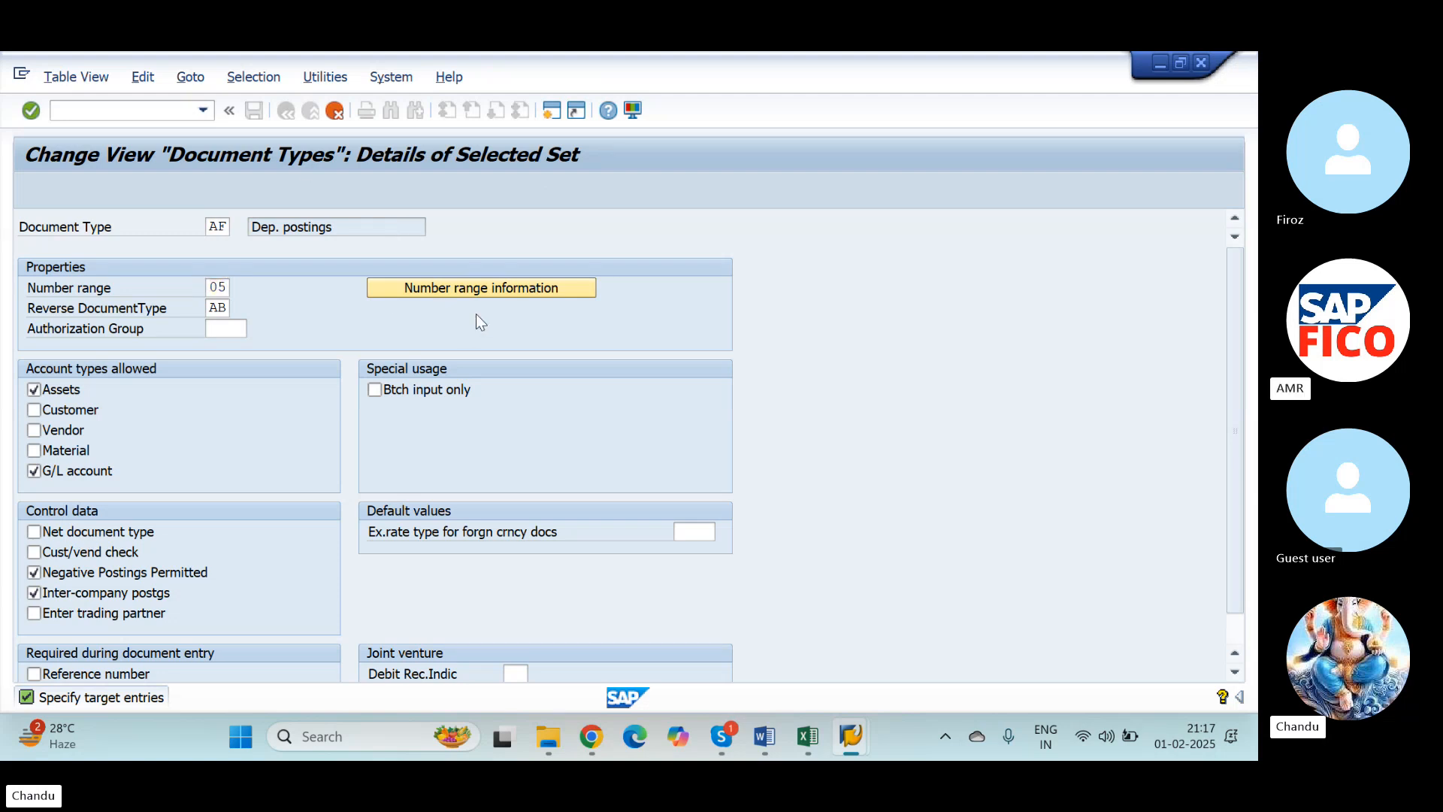
key("Return")
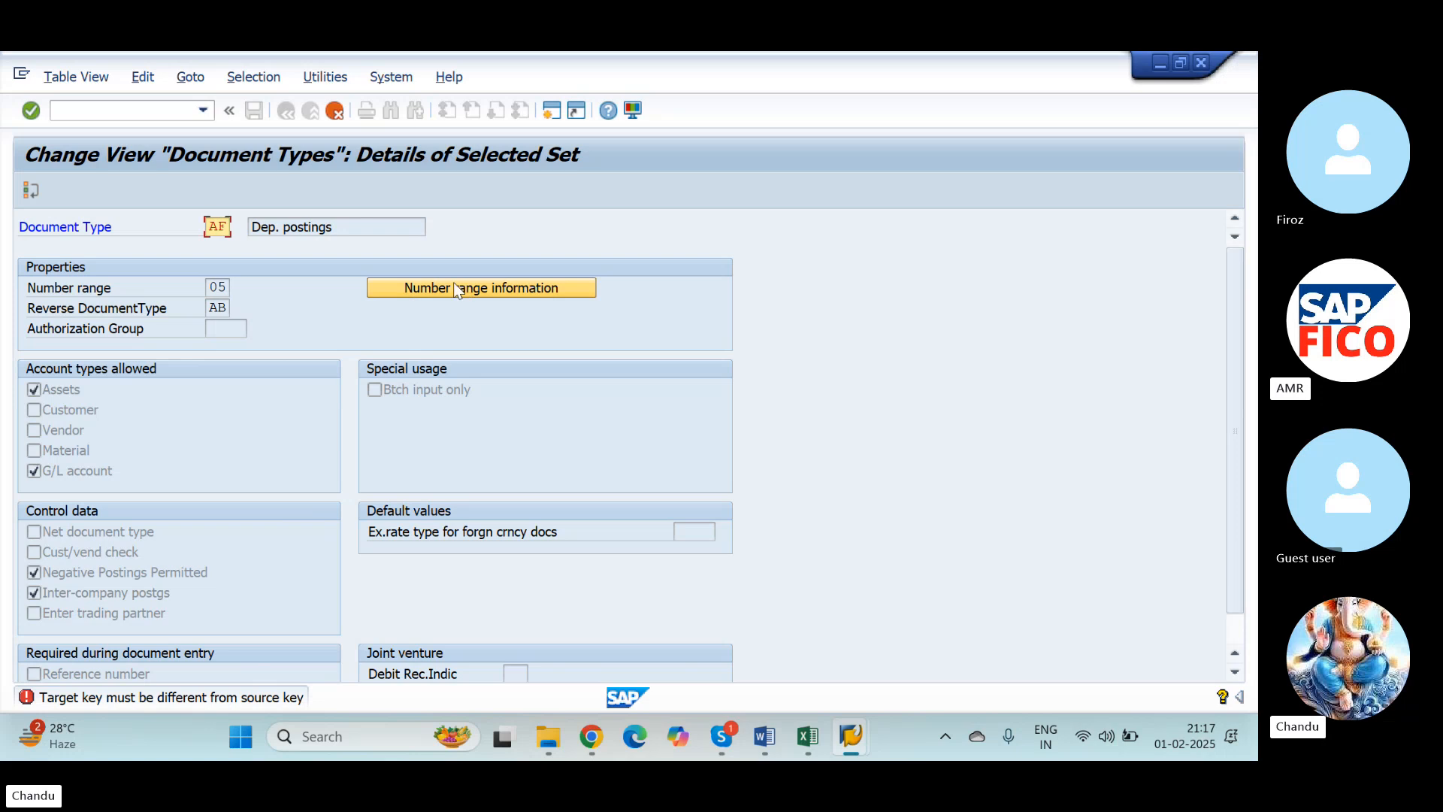
left_click(335, 111)
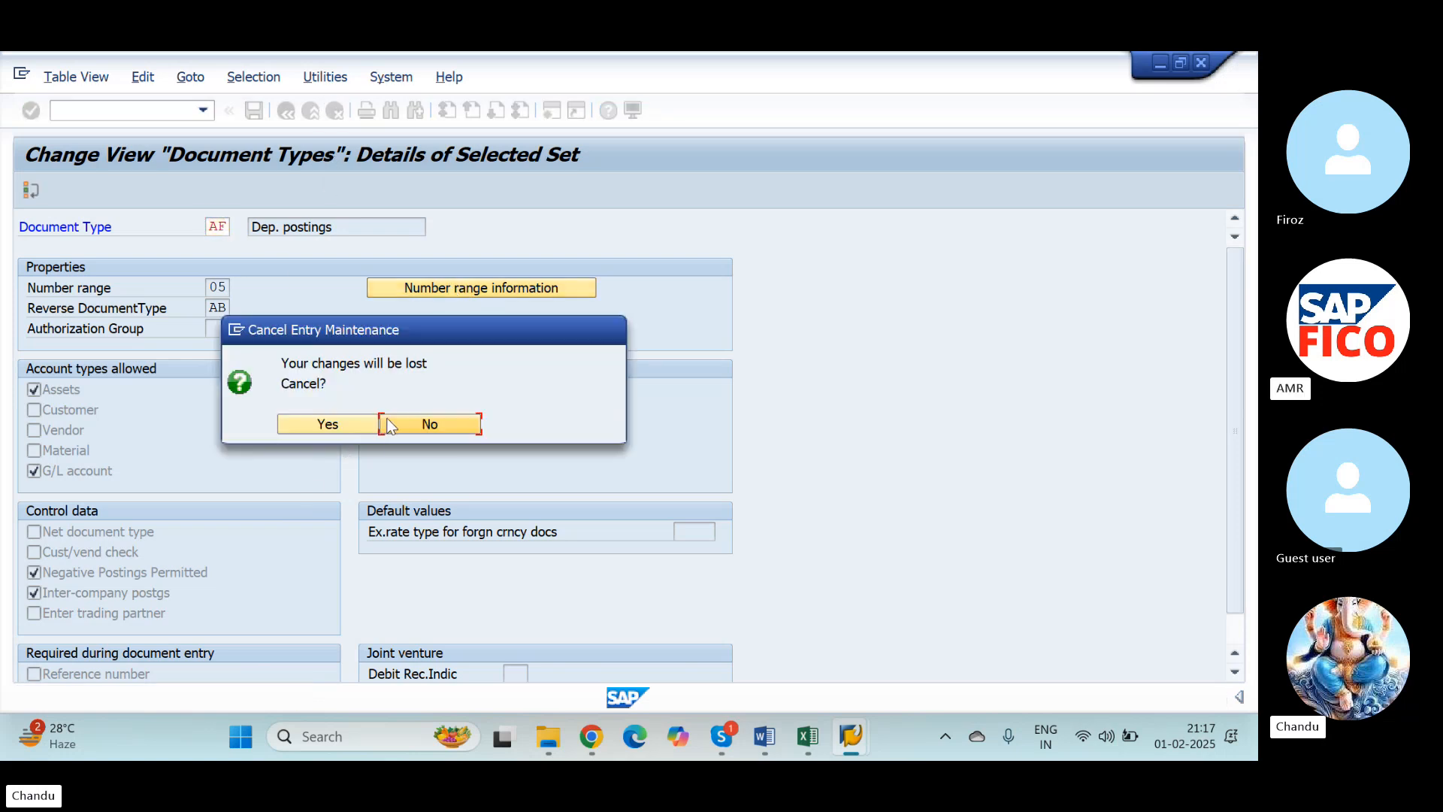
left_click(328, 425)
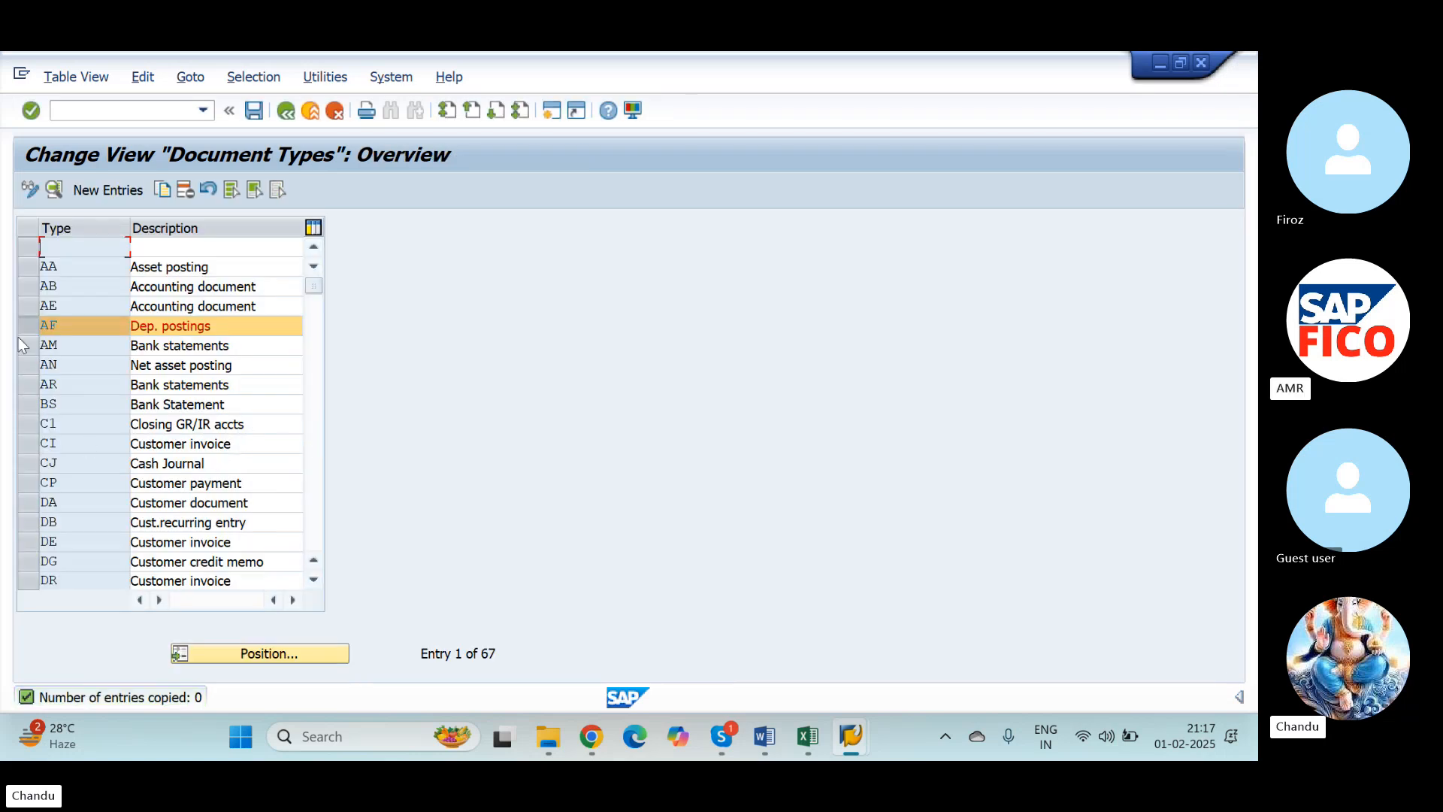
Start copying the AF document type and open its number range intervals for company code NICS in change mode
left_click(167, 191)
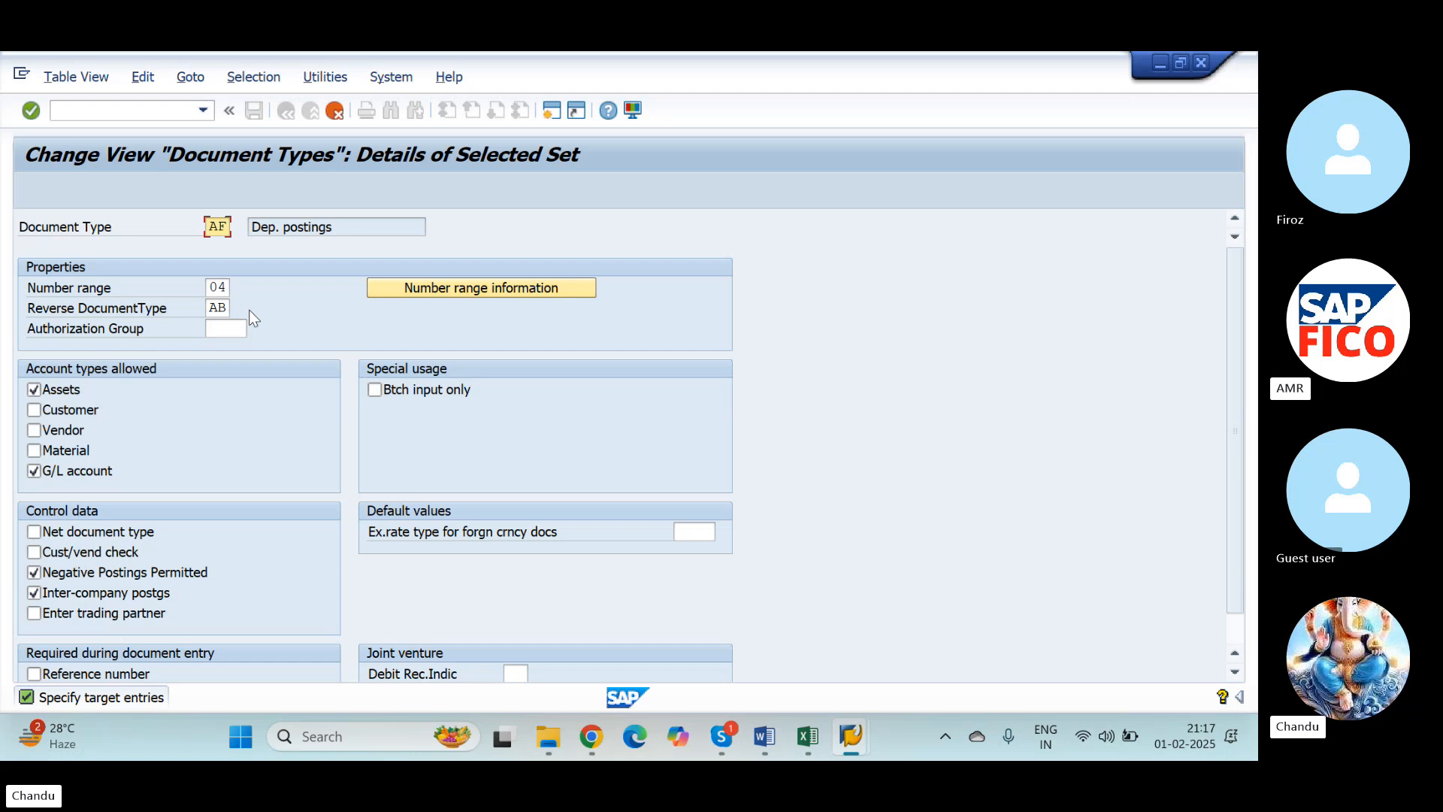
left_click(399, 290)
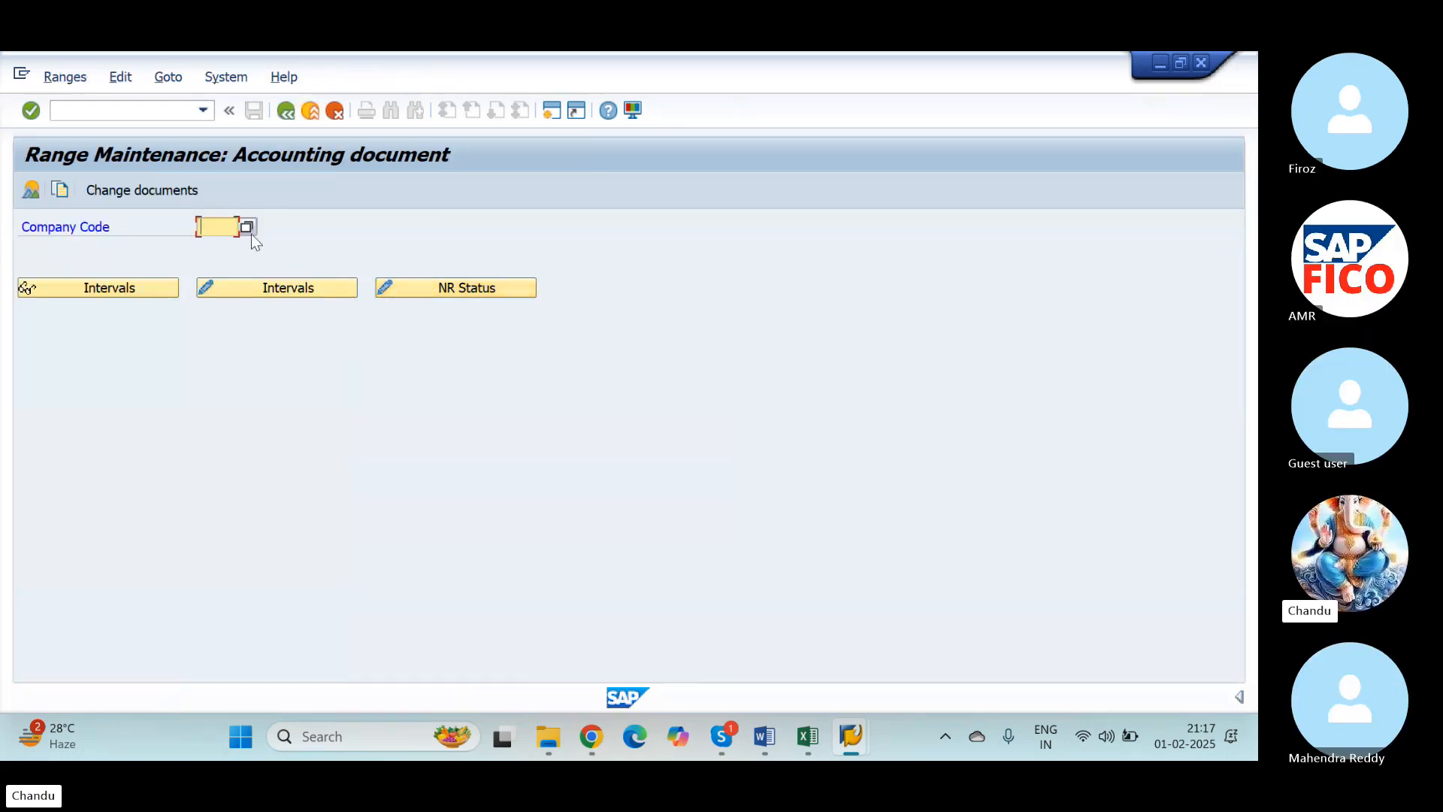
type("NICS")
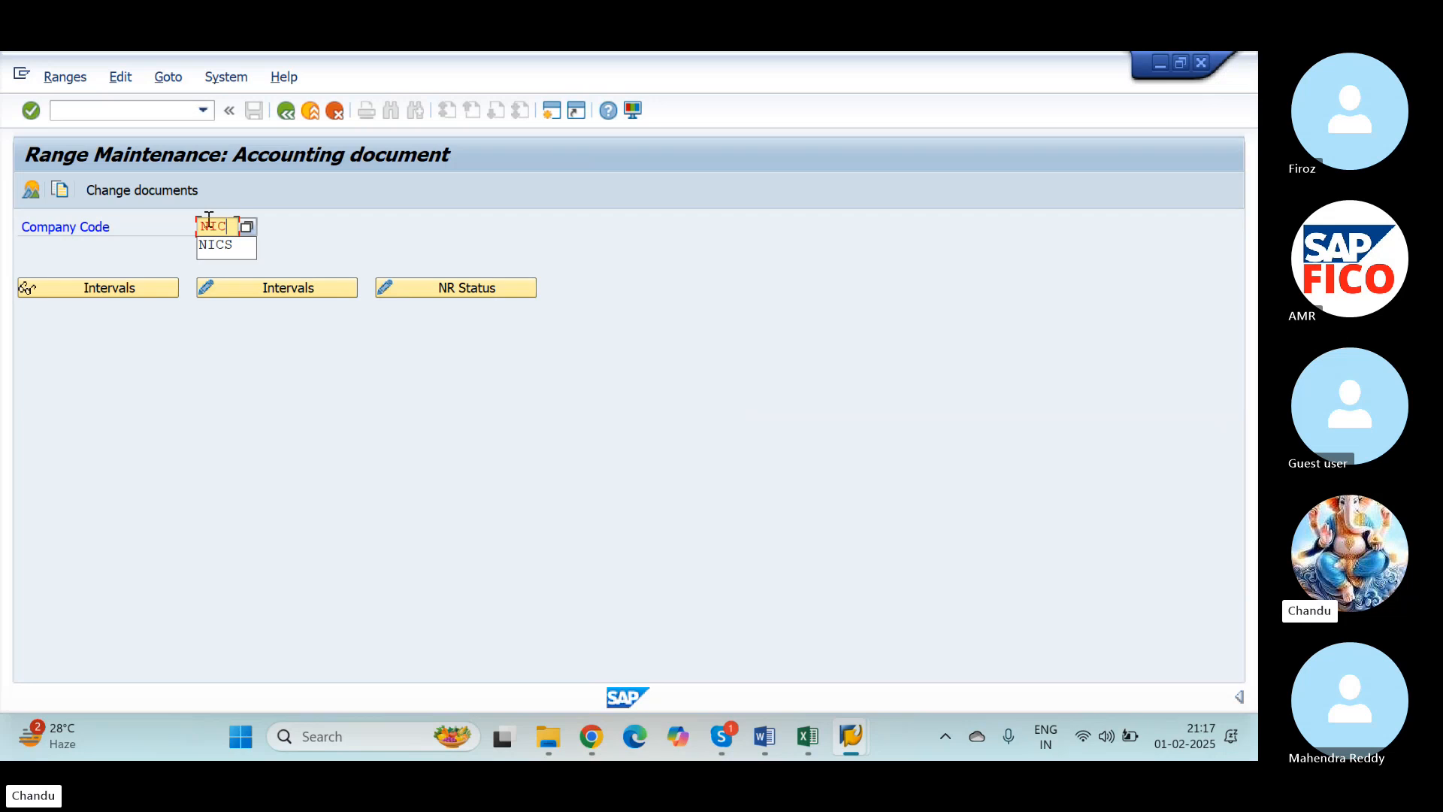
left_click(290, 292)
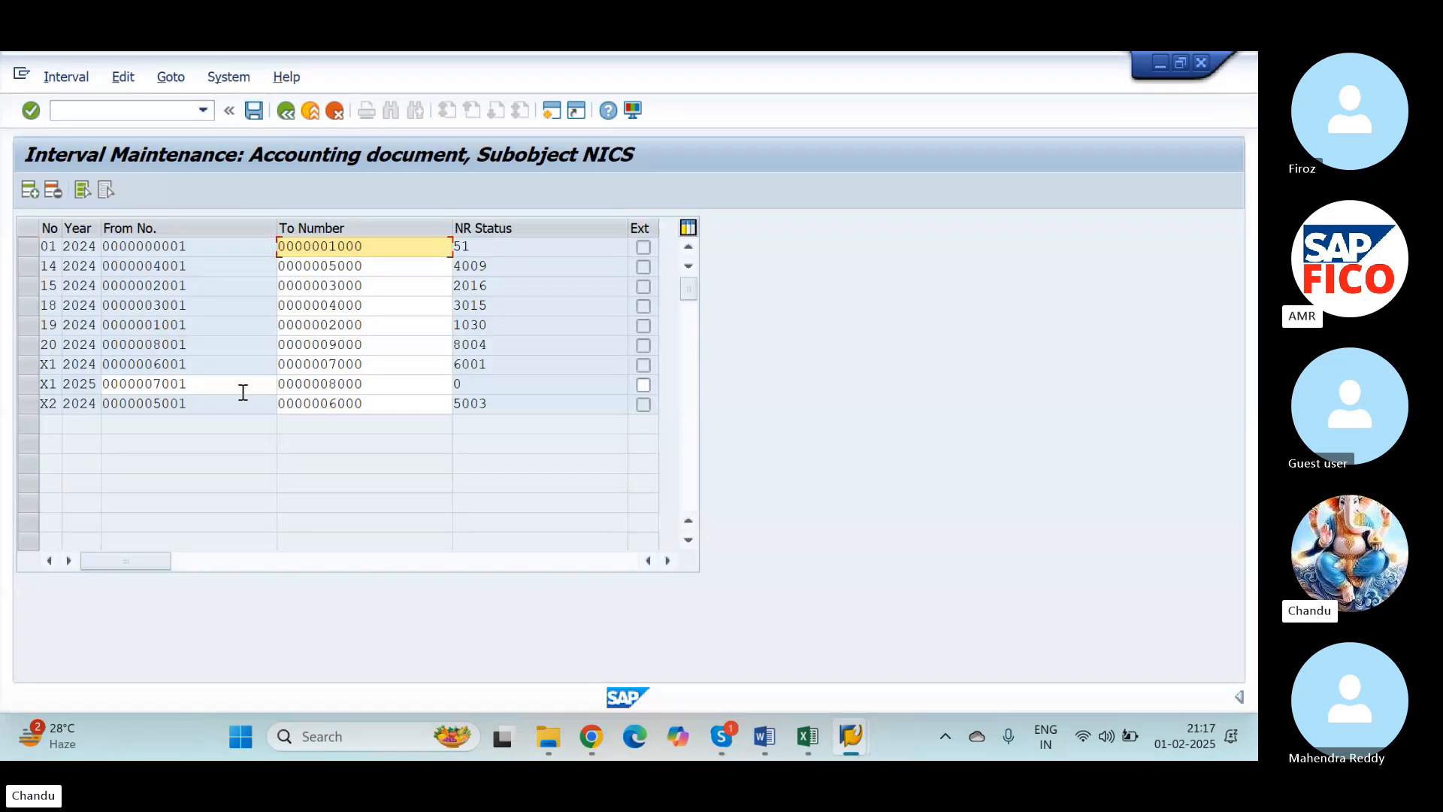
Insert a new number range interval with number 04 and year 2024 for company code NICS
left_click(30, 190)
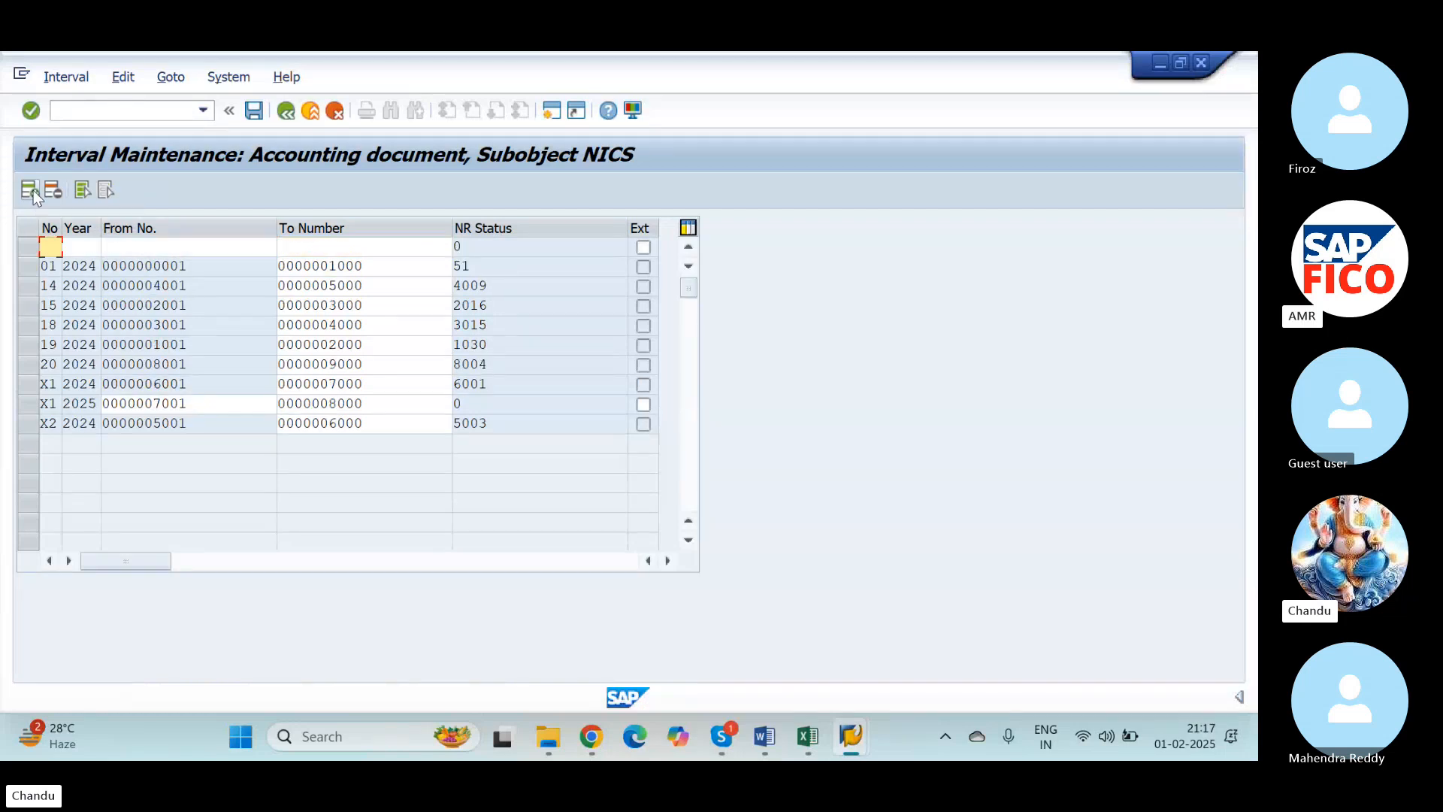
type("04")
key("Tab")
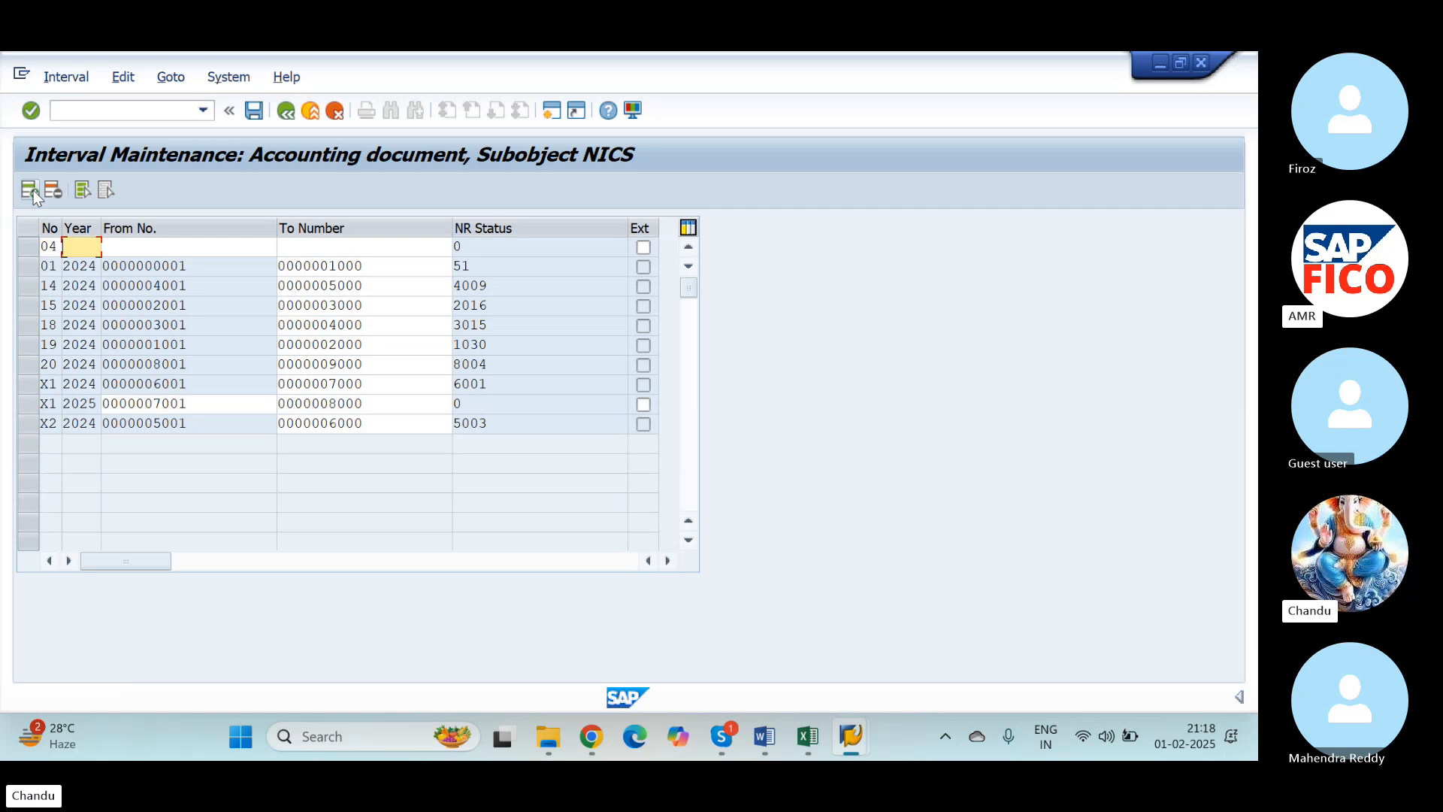
type("2025")
key("BackSpace")
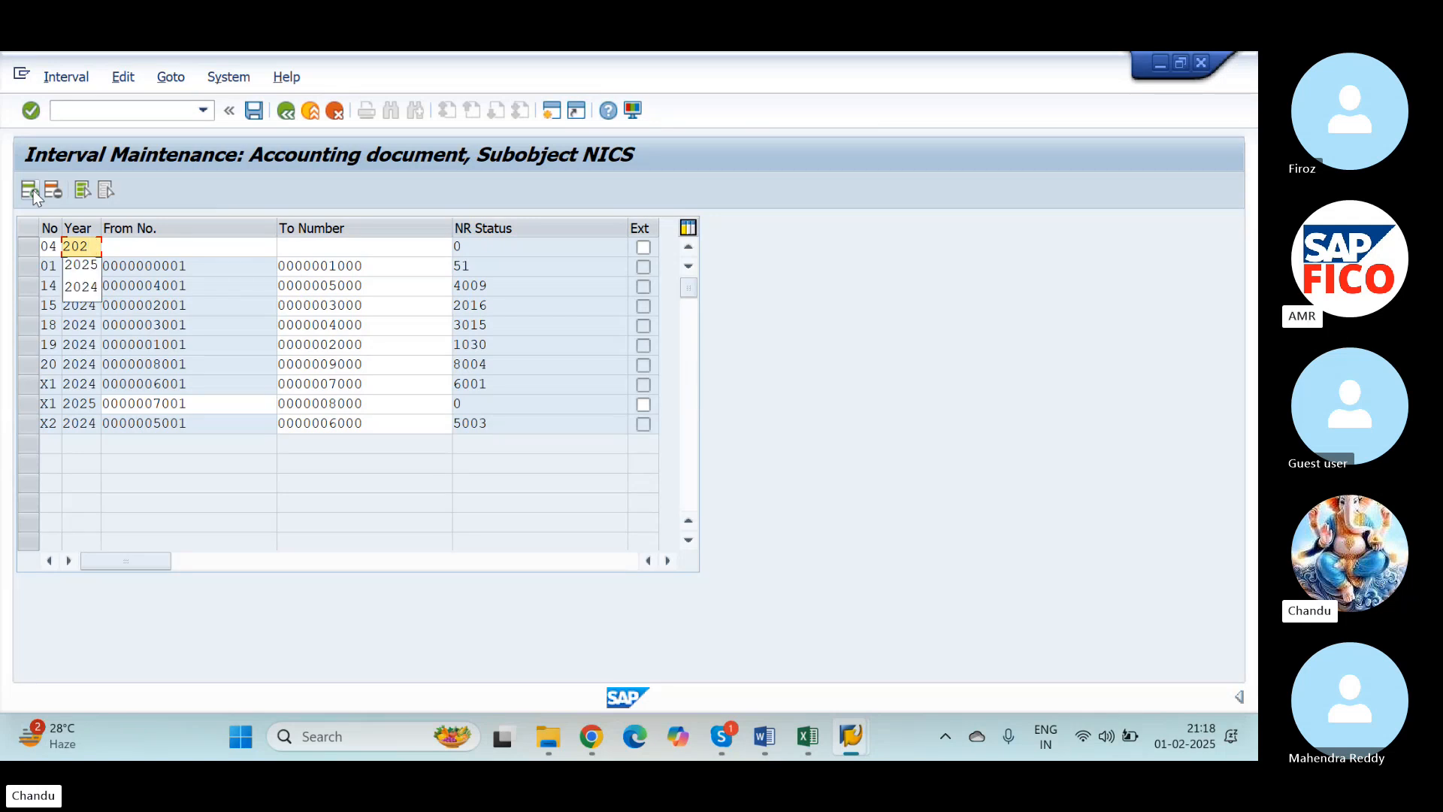
type("4")
key("Tab")
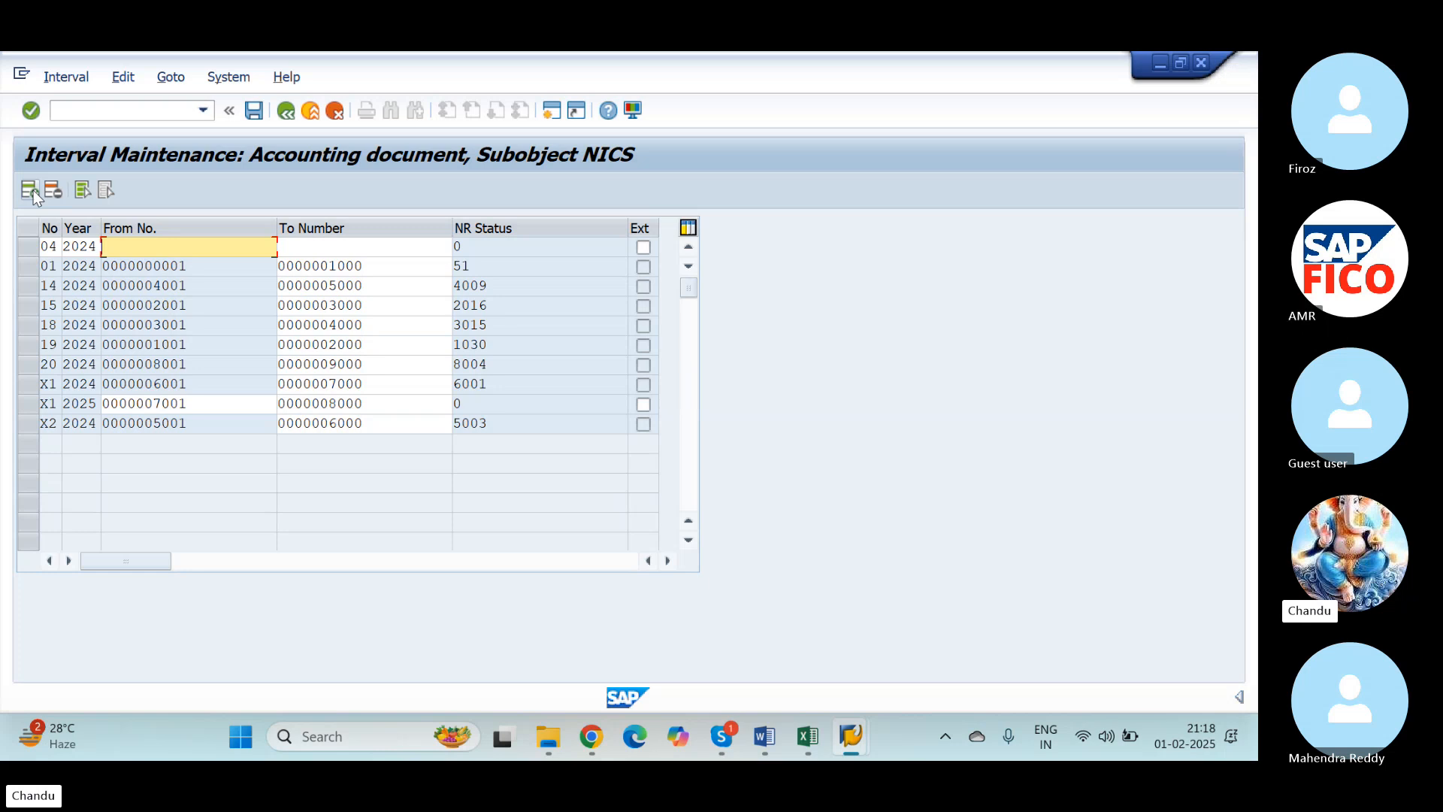
Set the new interval's range from 9001 to 10000, save the intervals and accept the transport notice
type("90")
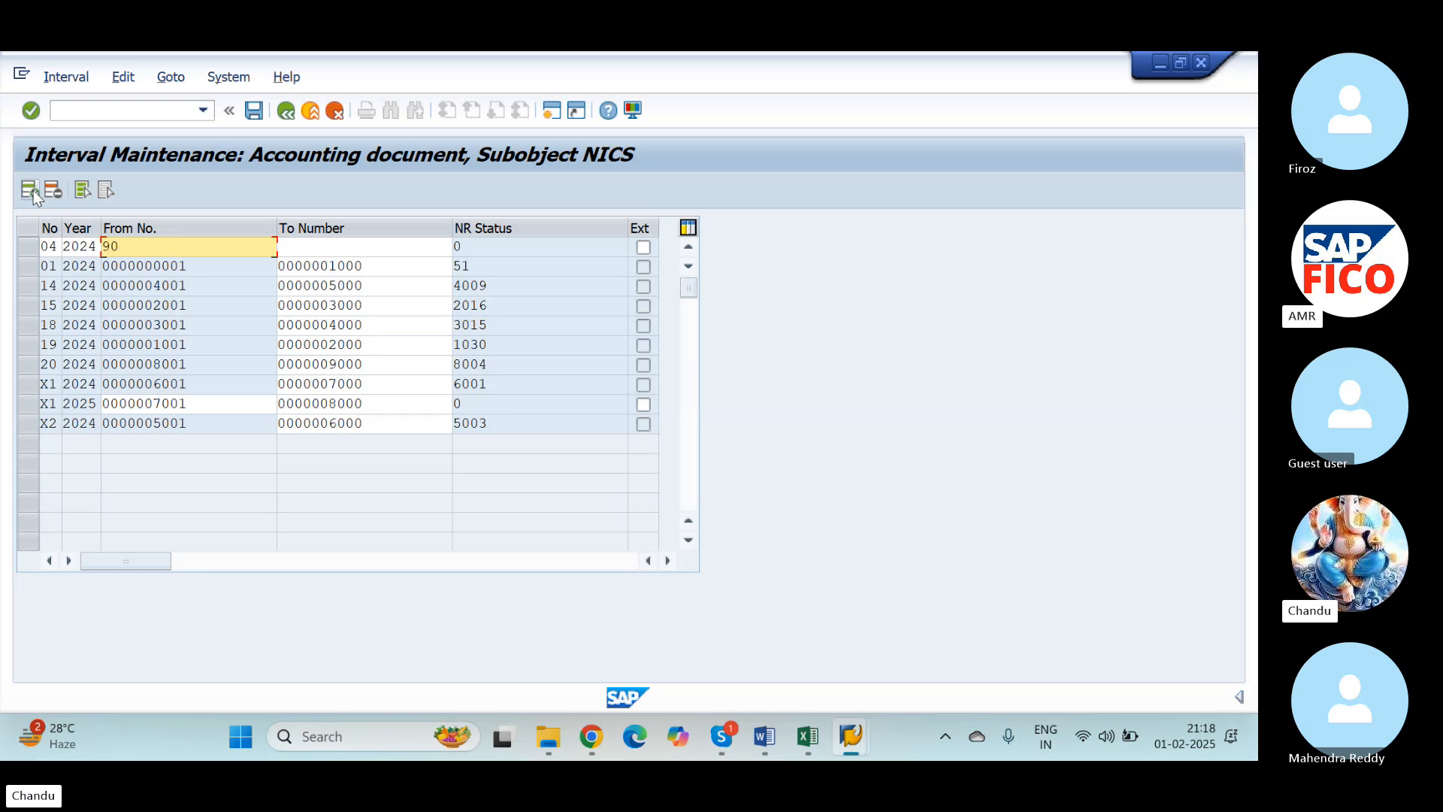
type("01")
key("Tab")
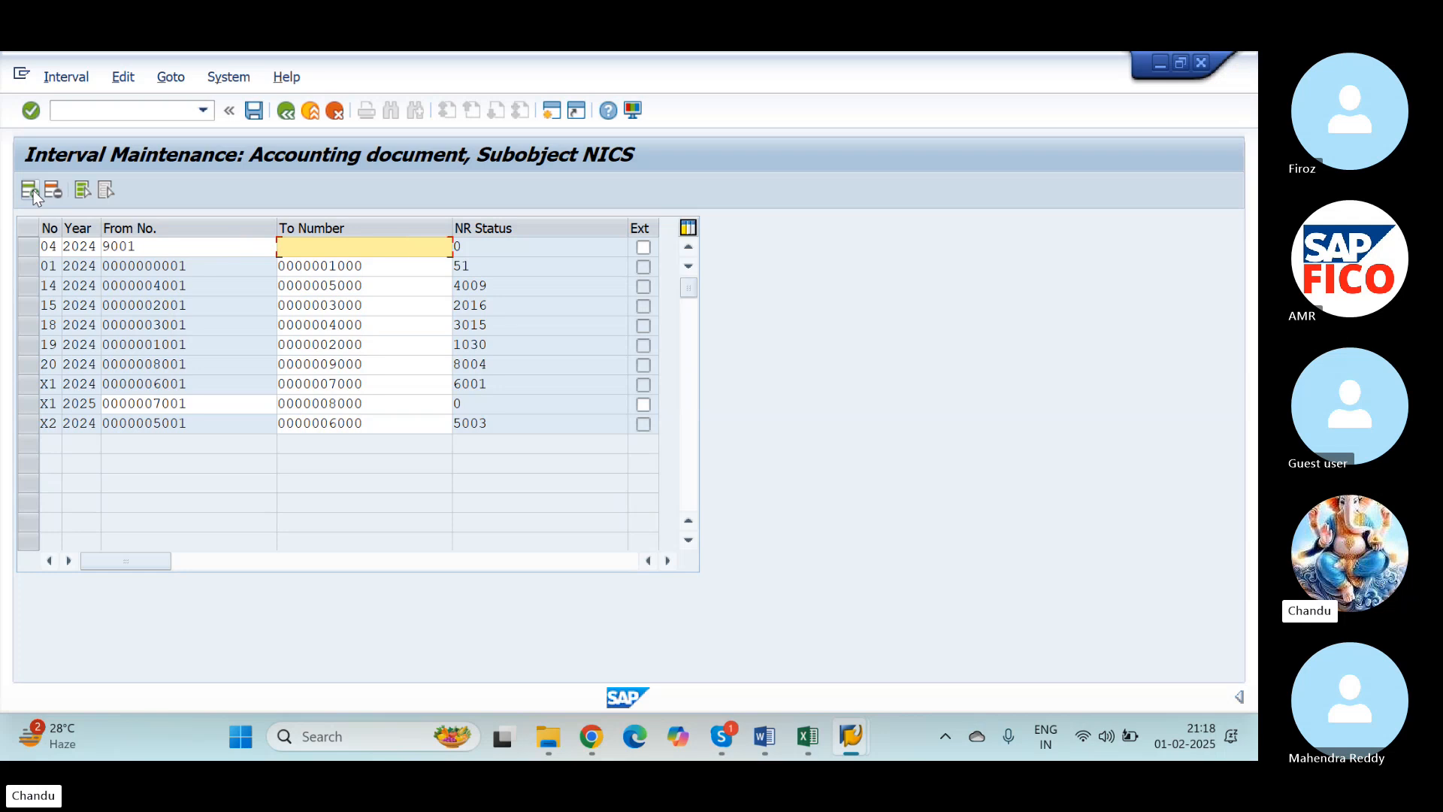
type("10000")
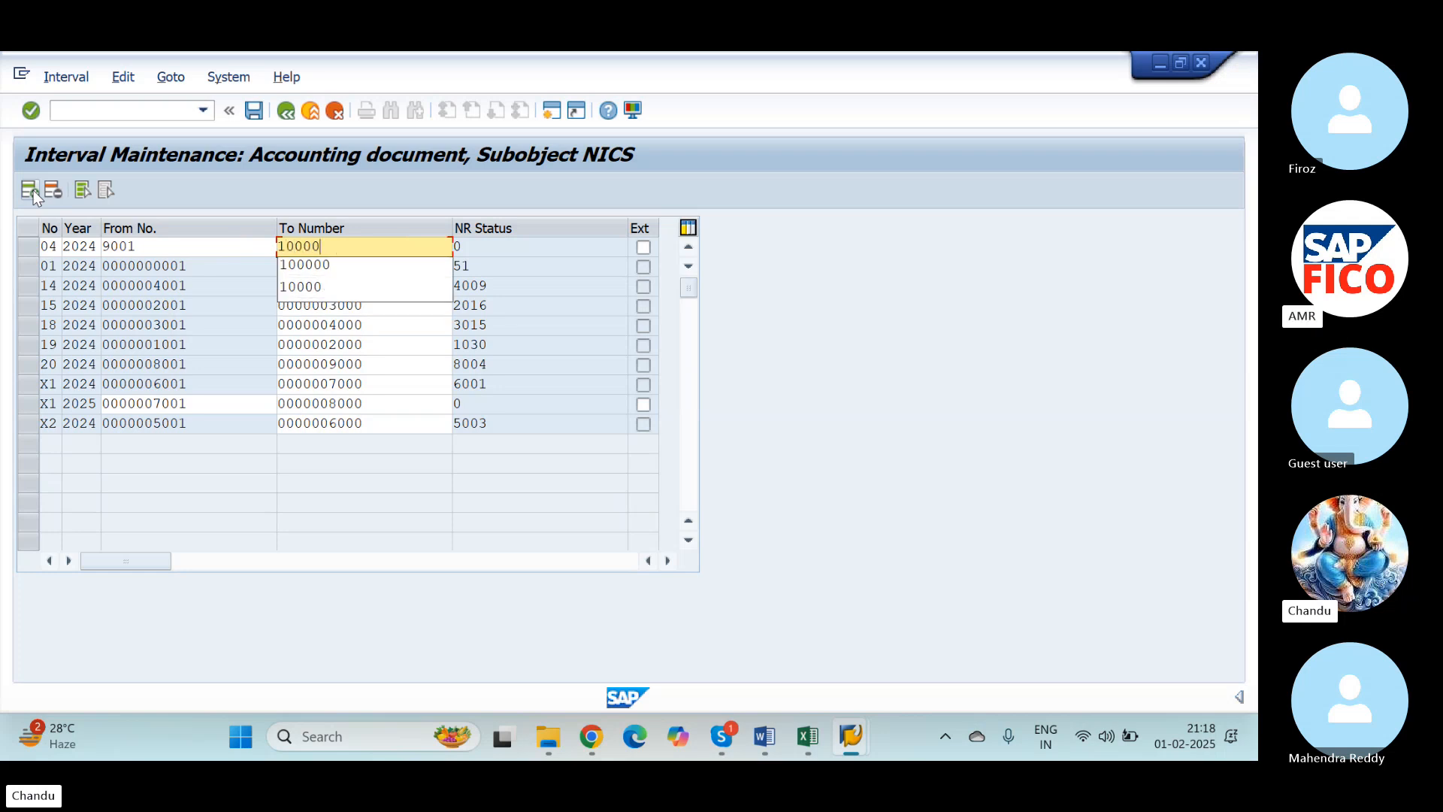
key("Tab")
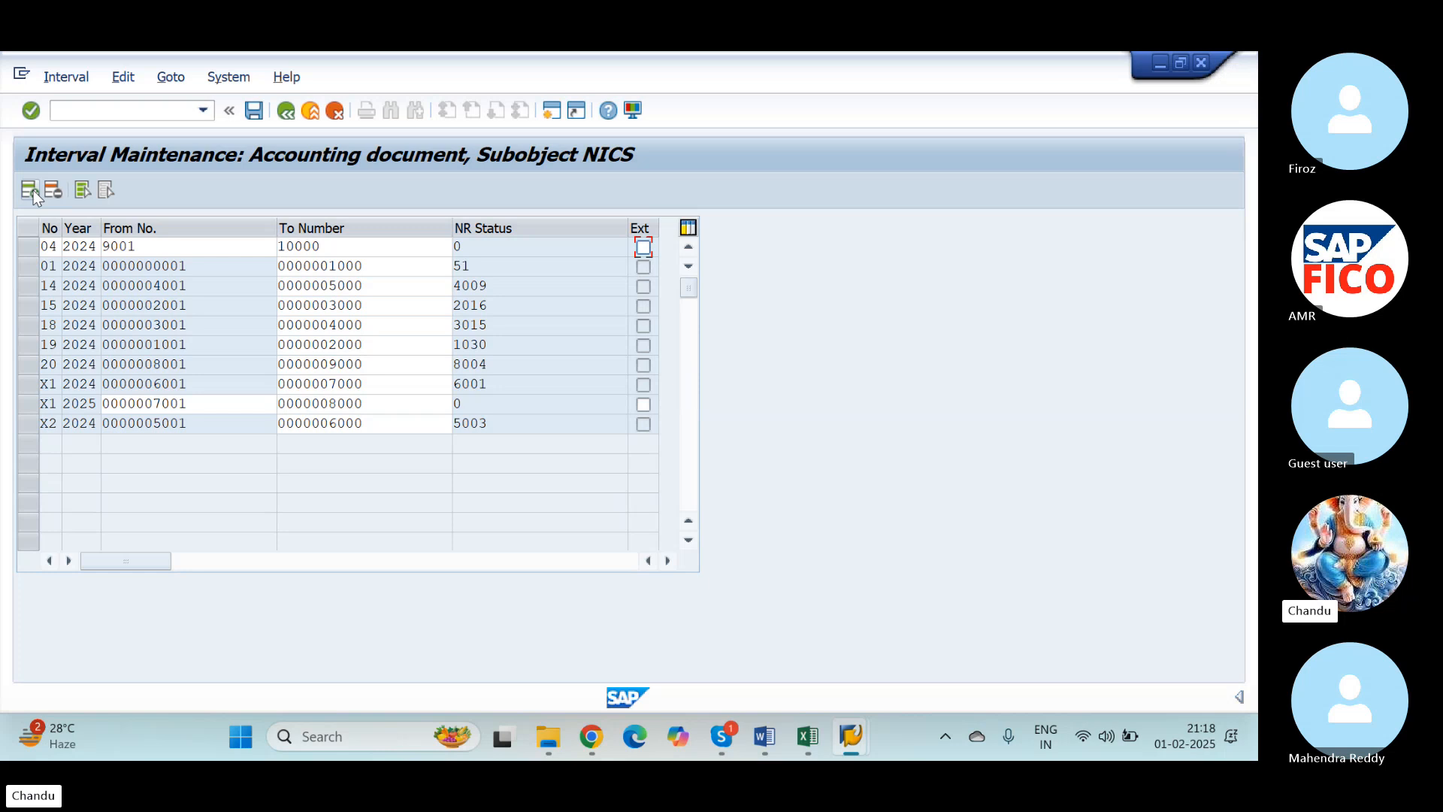
key("Return")
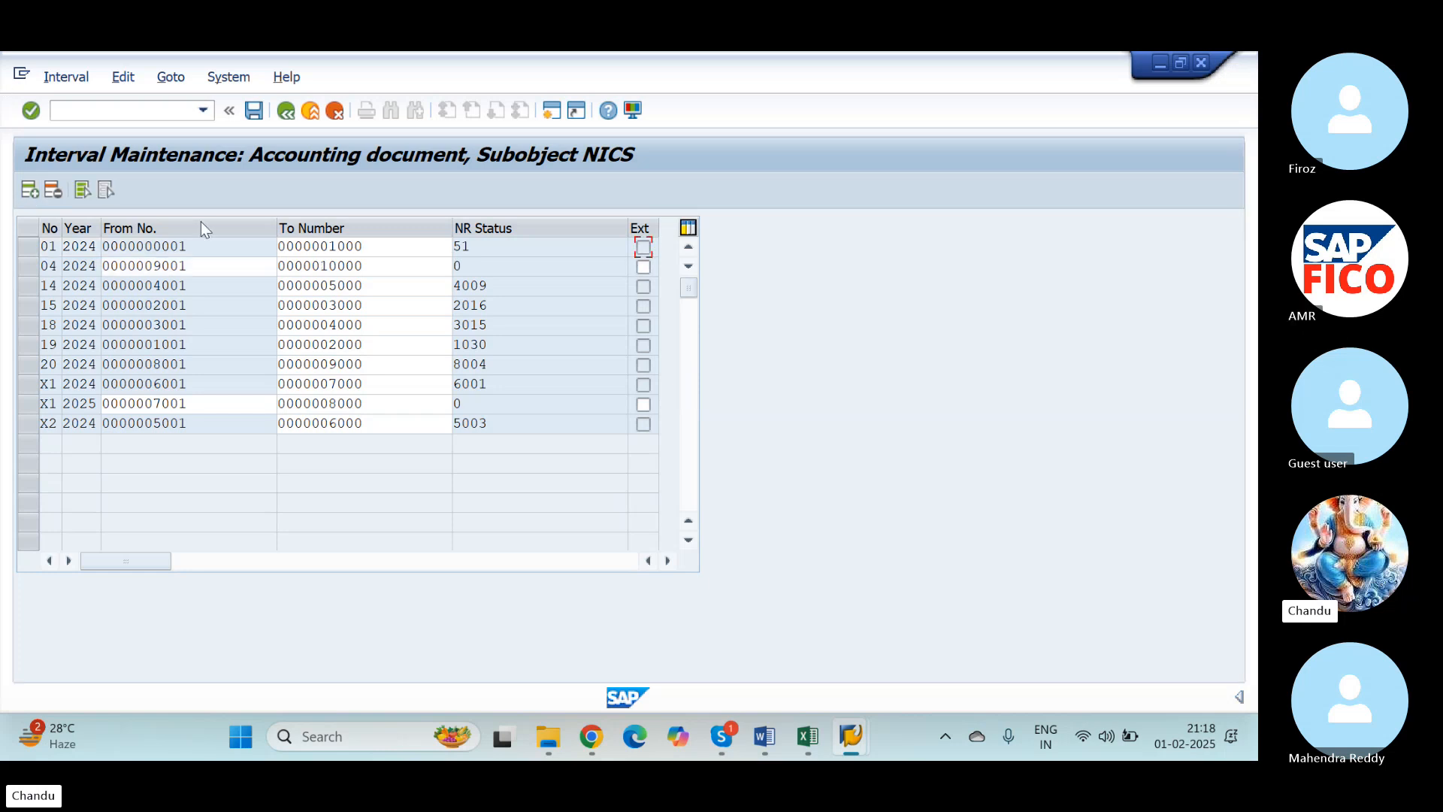
left_click(254, 111)
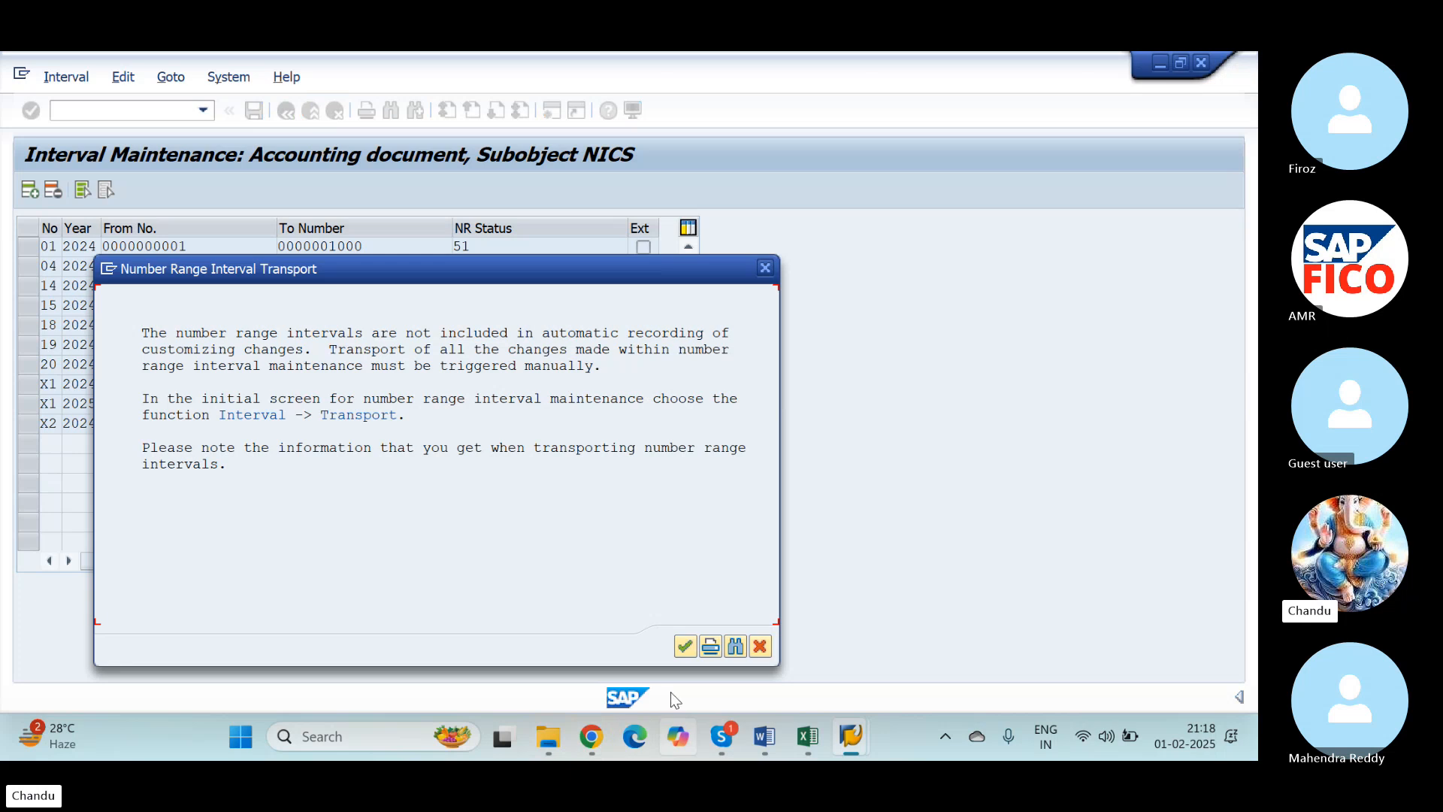
left_click(685, 646)
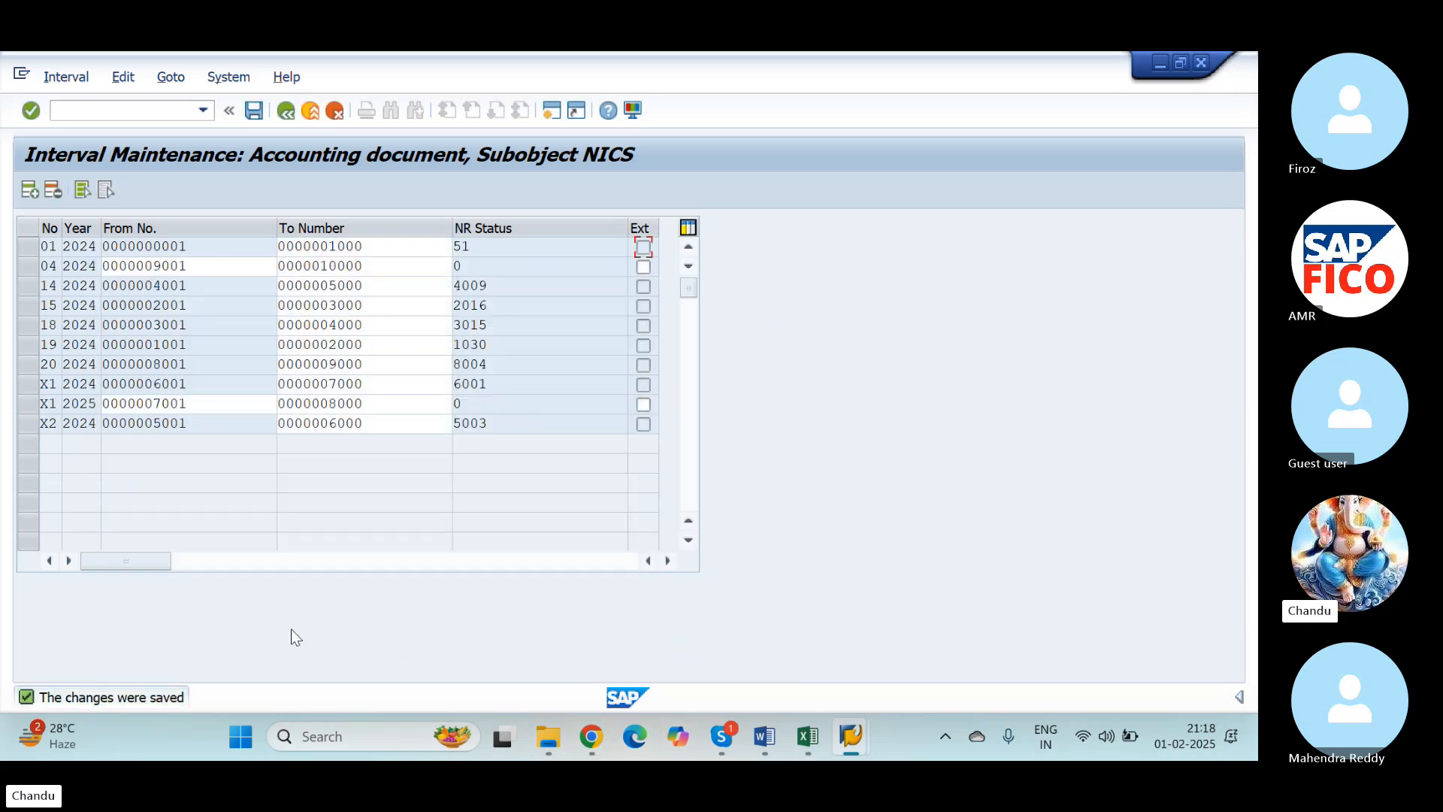
Leave the number range maintenance, cancel the AF copy and return to the activity selection
left_click(285, 111)
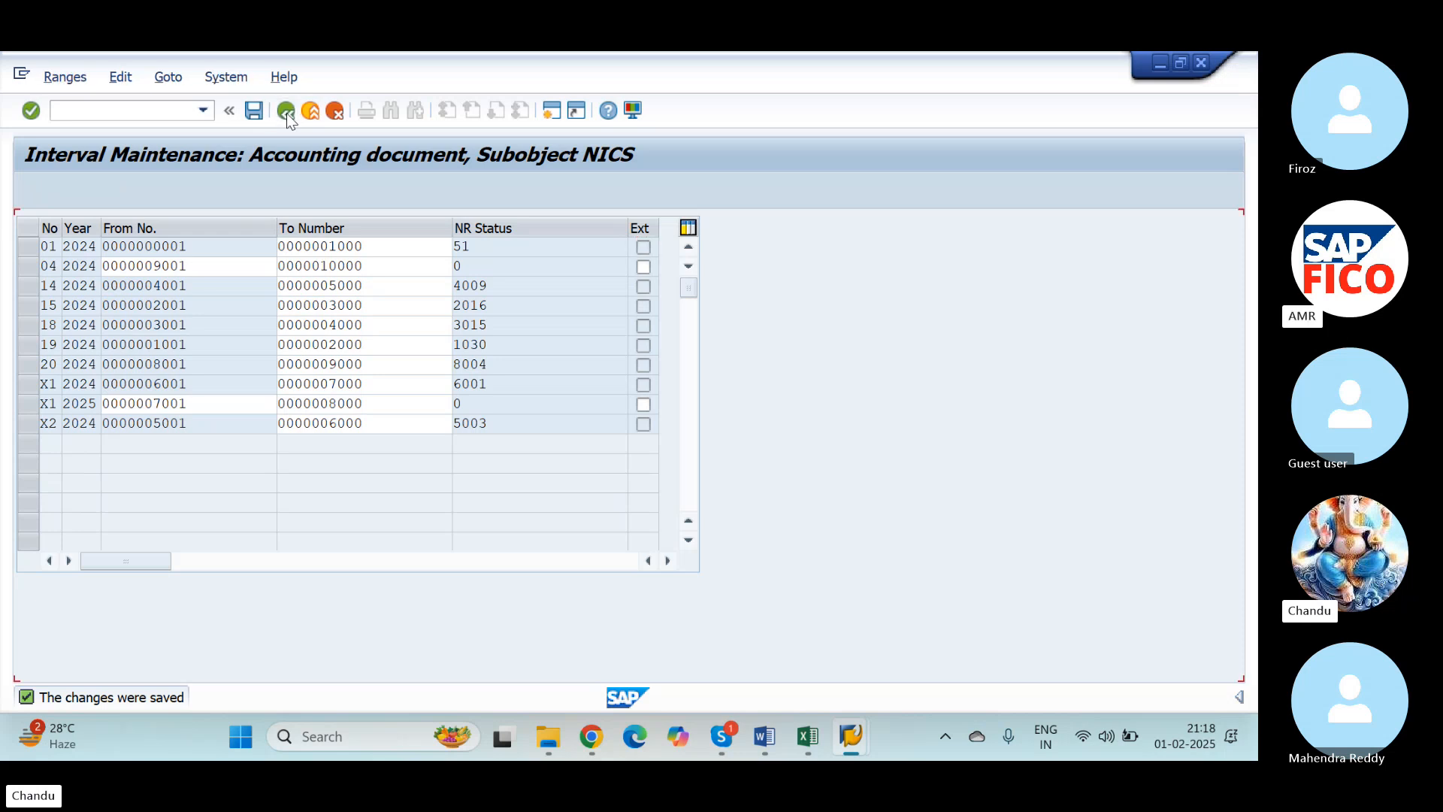
left_click(286, 111)
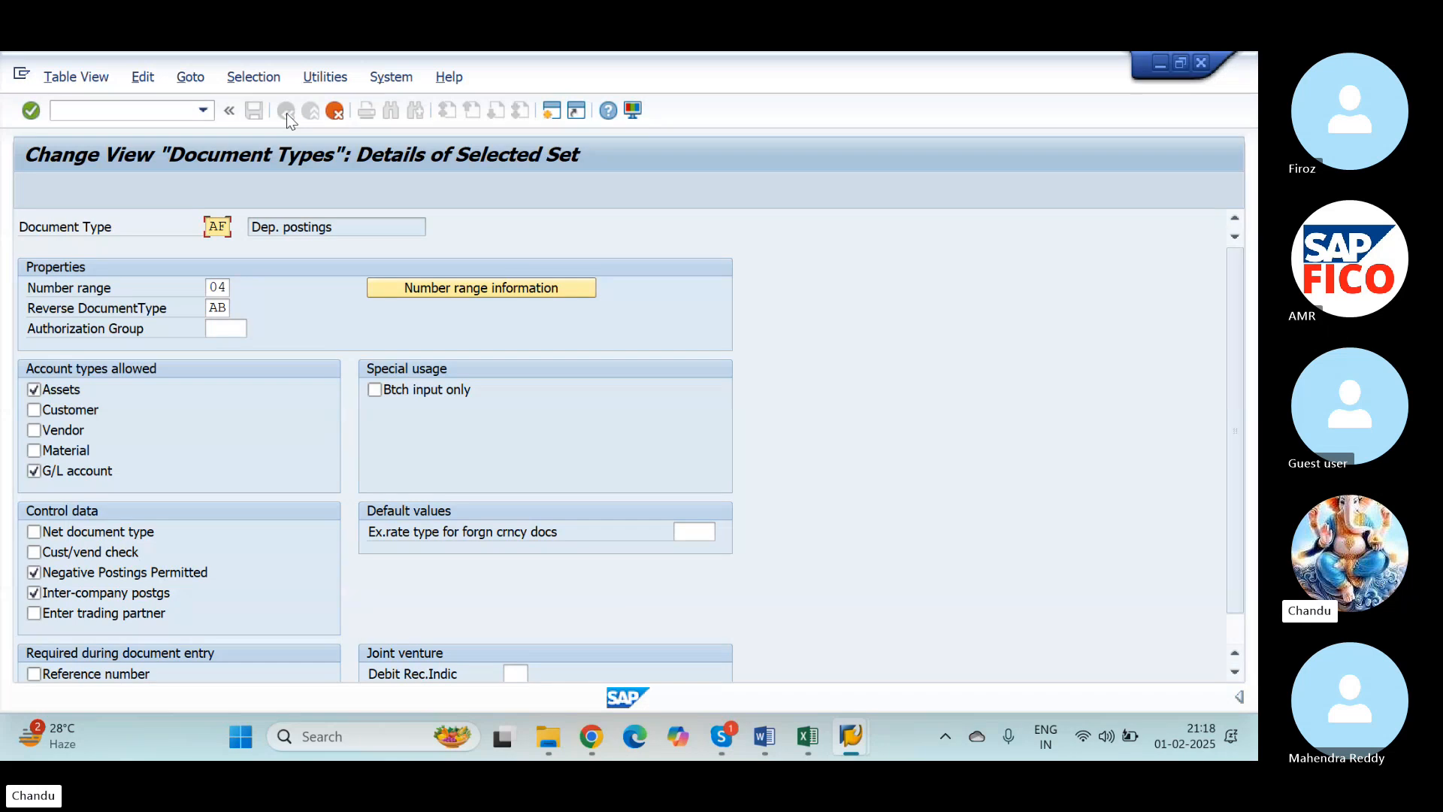
left_click(333, 112)
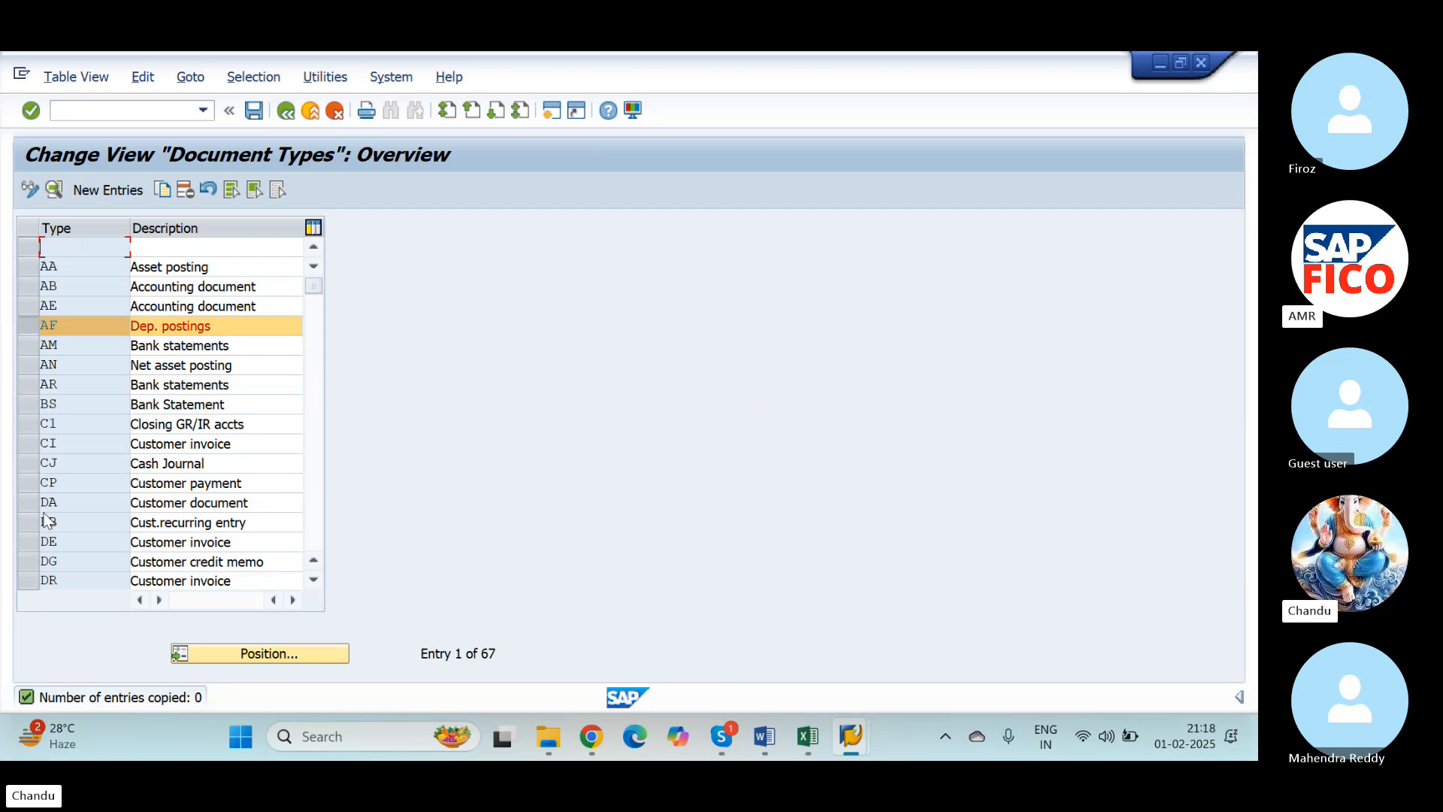
left_click(286, 110)
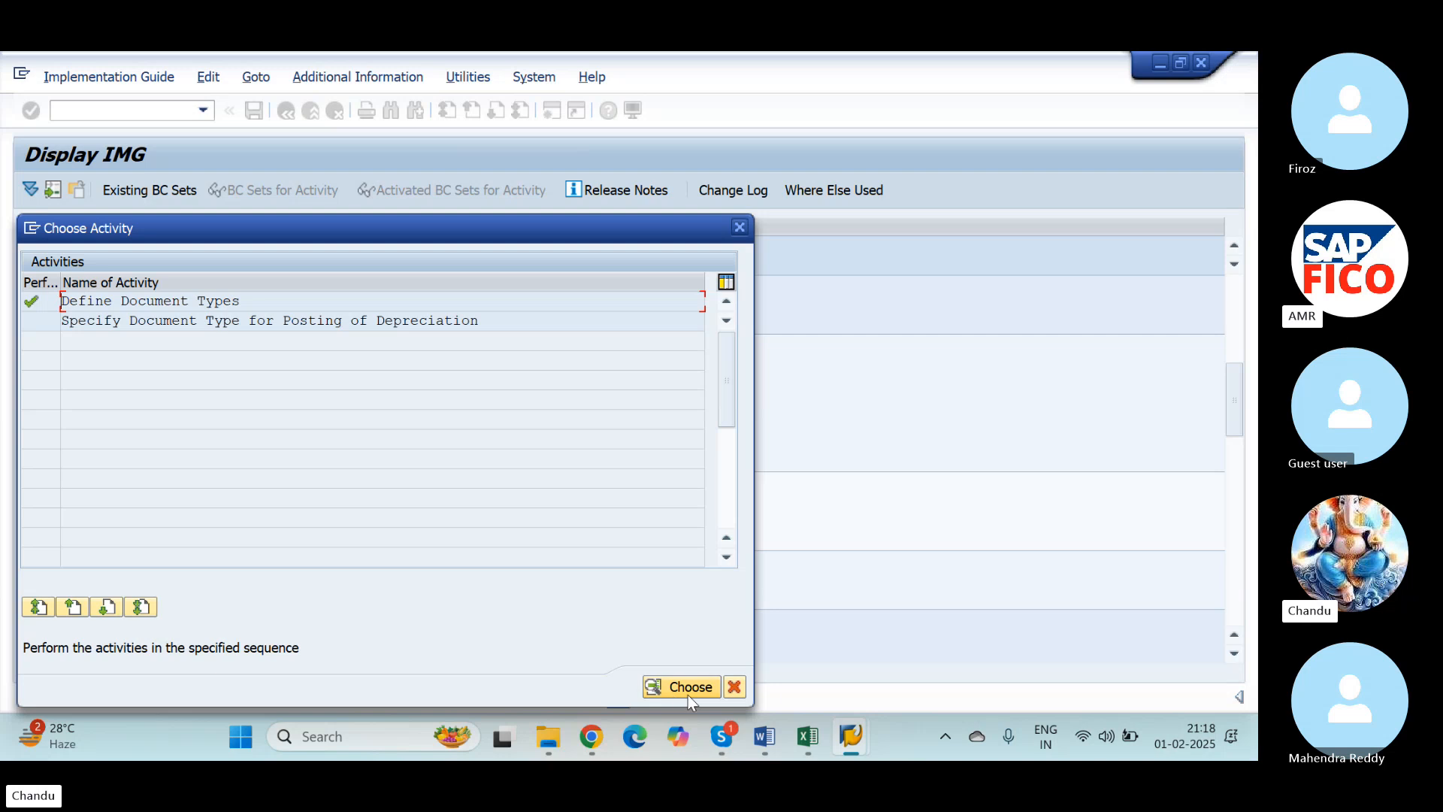
Check the depreciation document type for company code NICS in Specify Document Type for Posting of Depreciation, and return to the IMG structure
double_click(88, 321)
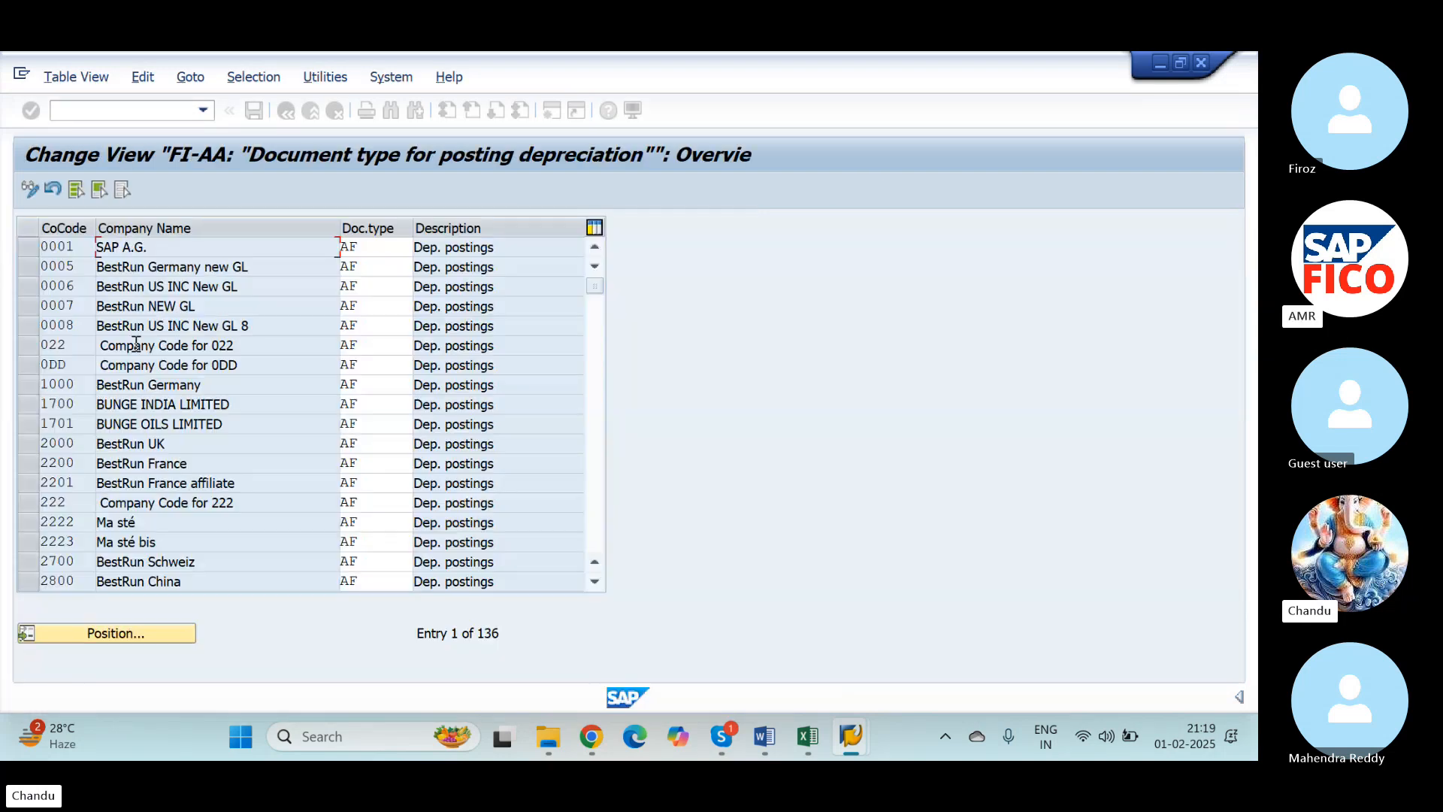
left_click(115, 631)
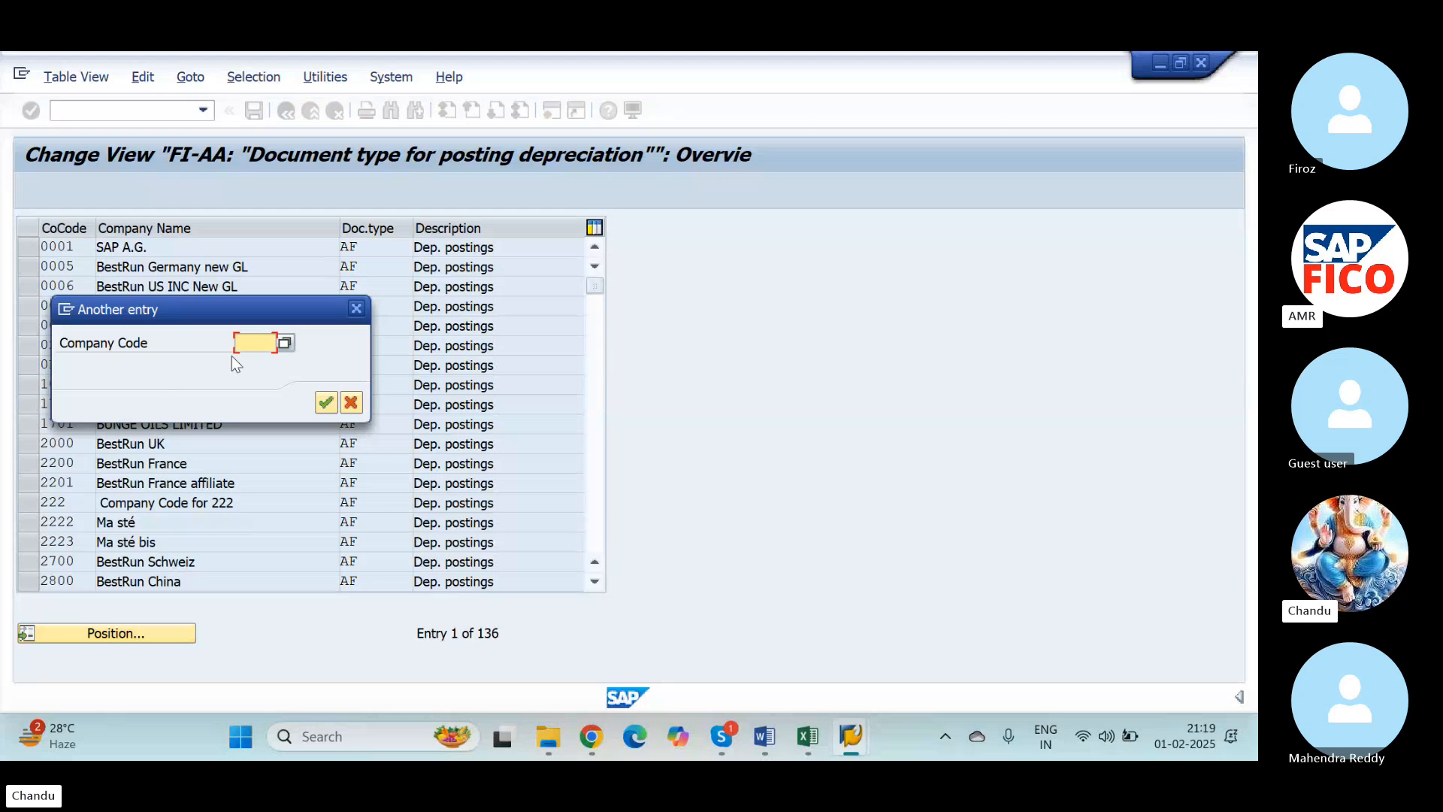
type("NICS")
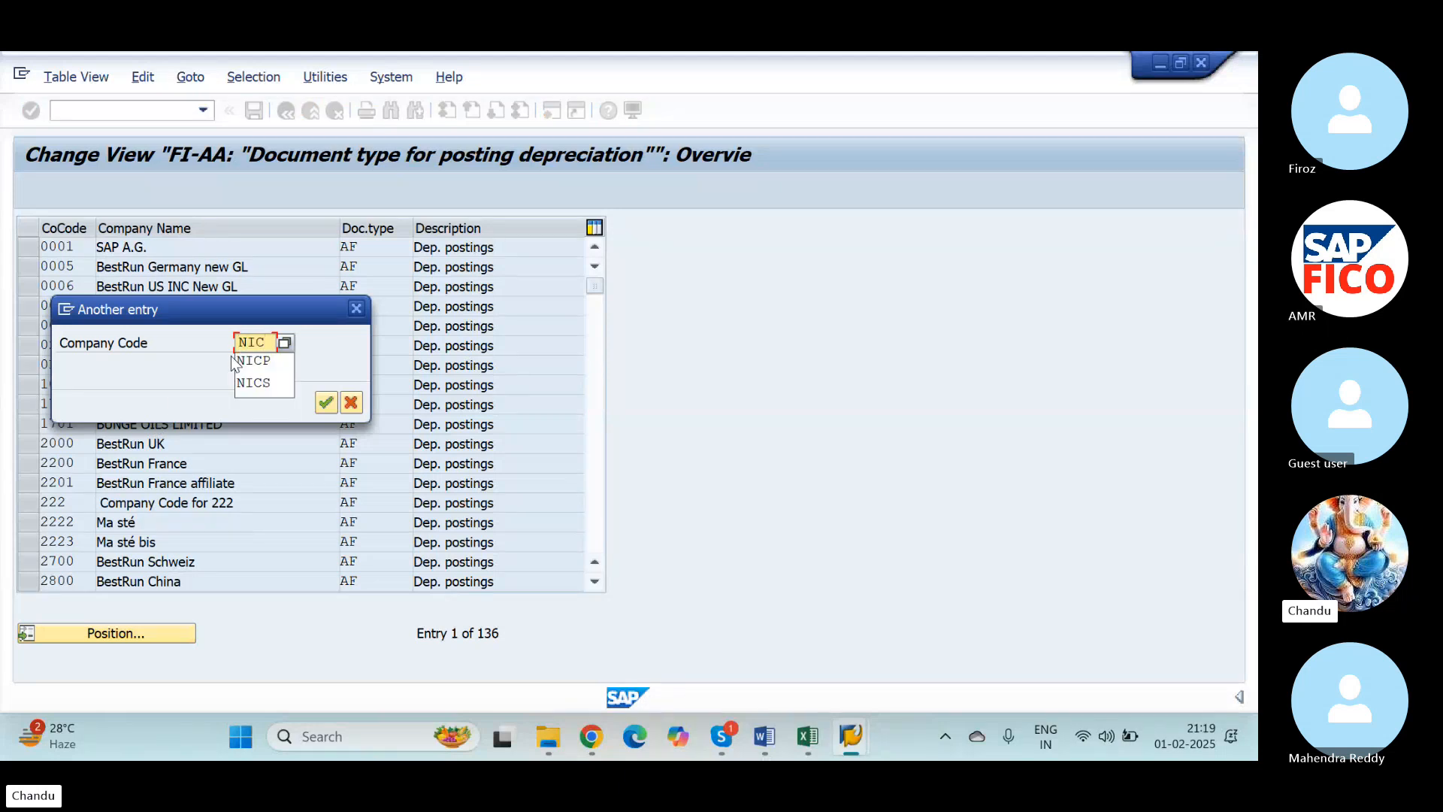
left_click(324, 403)
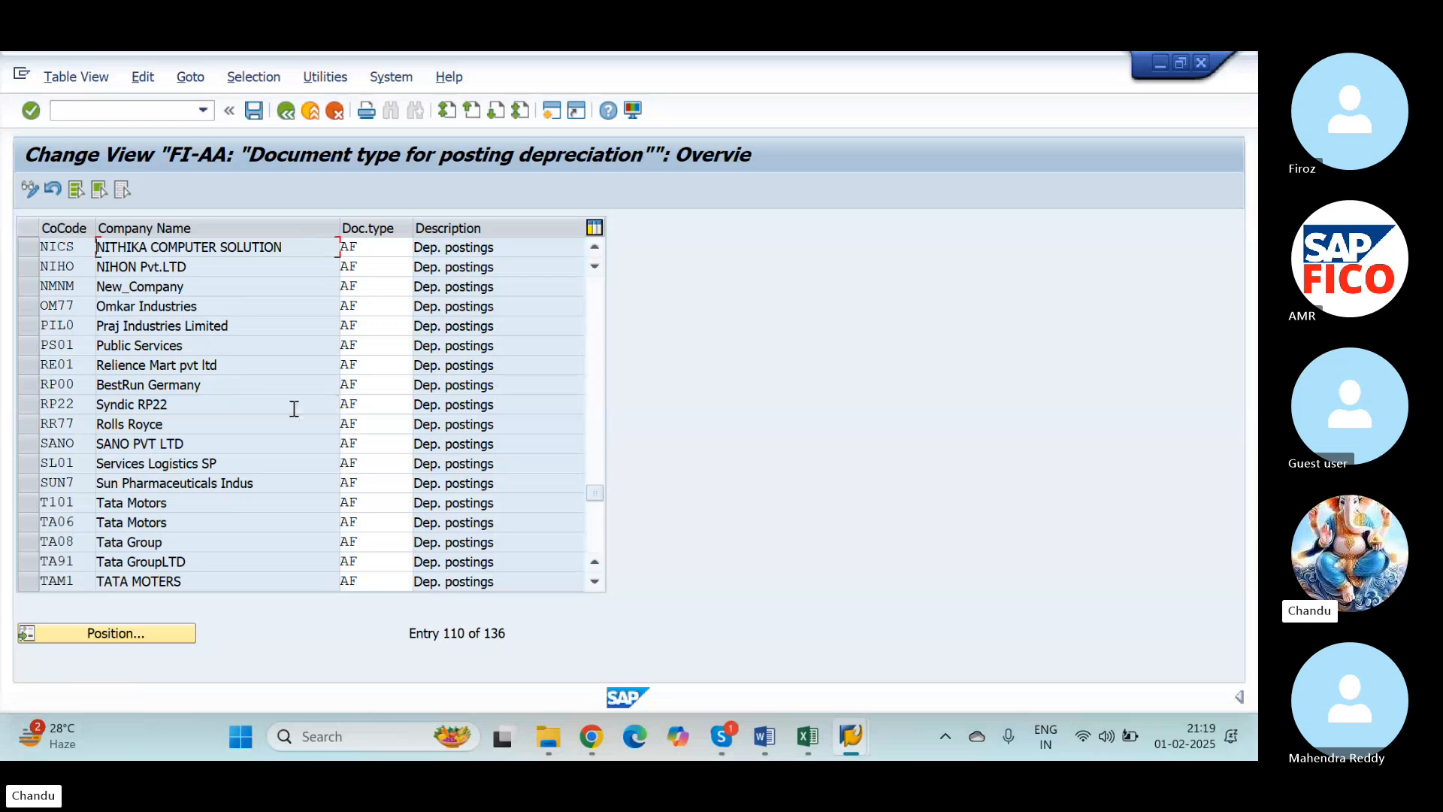
left_click(29, 250)
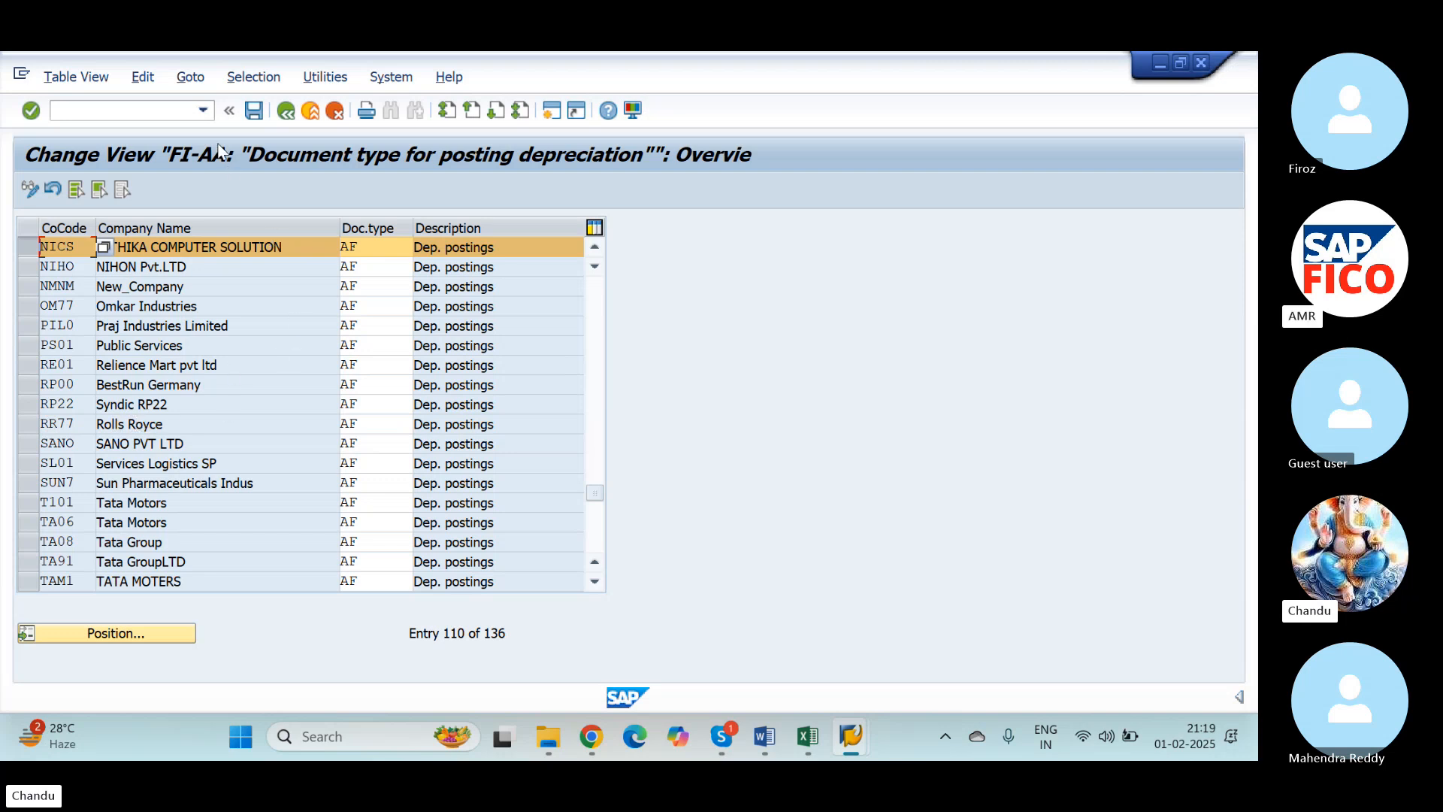
left_click(286, 110)
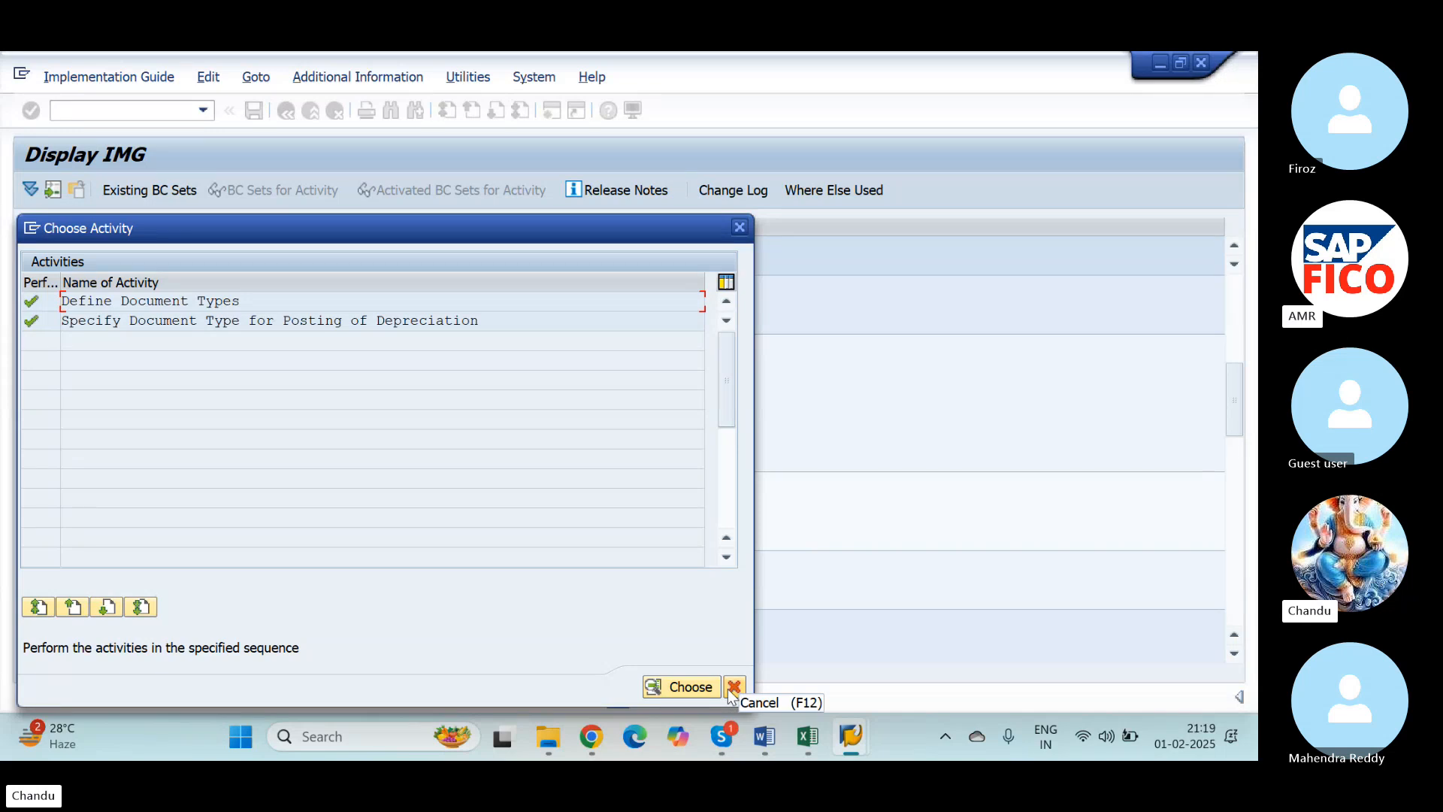
left_click(734, 228)
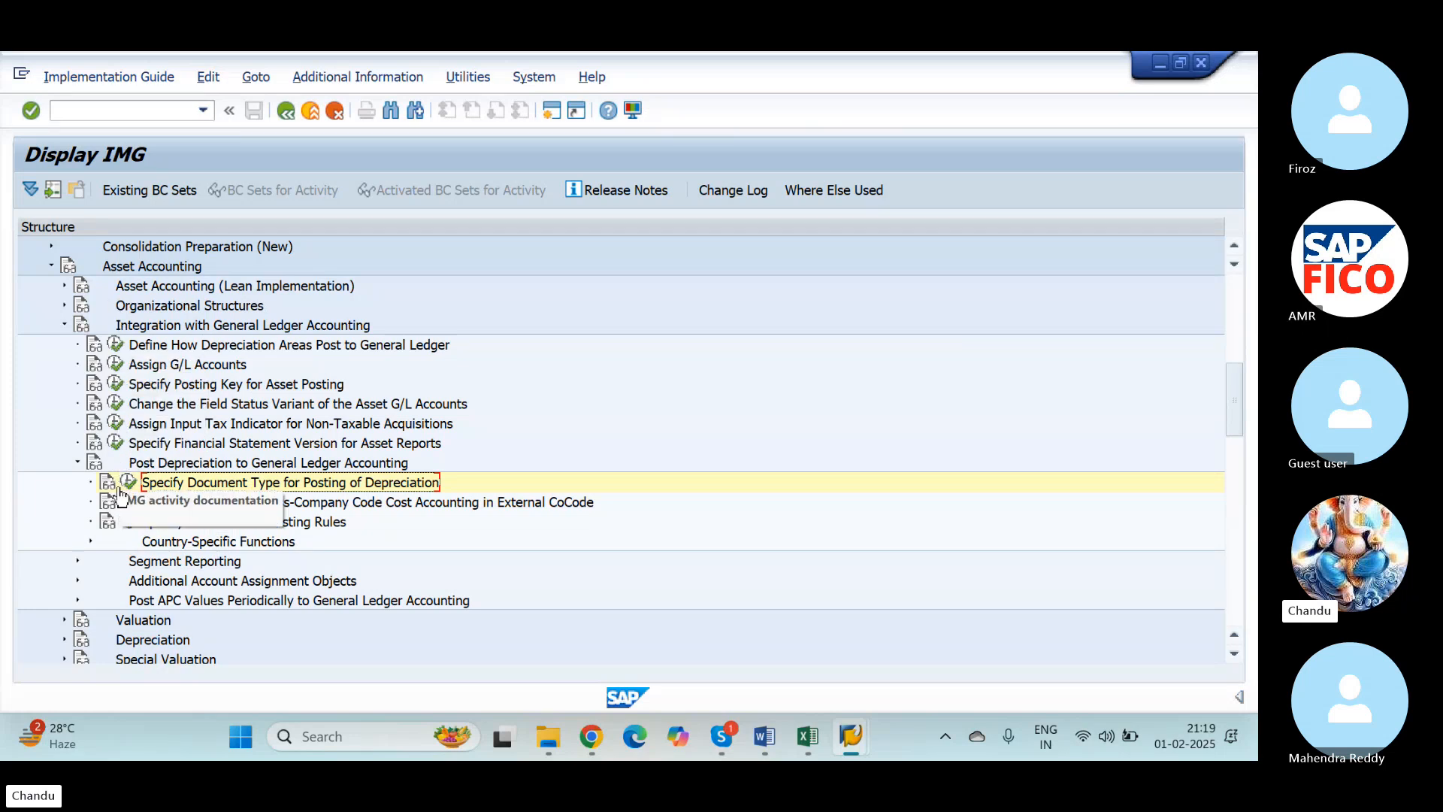
Open the Define Screen Layout for Asset Master Data activity under Asset Accounting's Master Data, Screen Layout
scroll(121, 600, "down", 2)
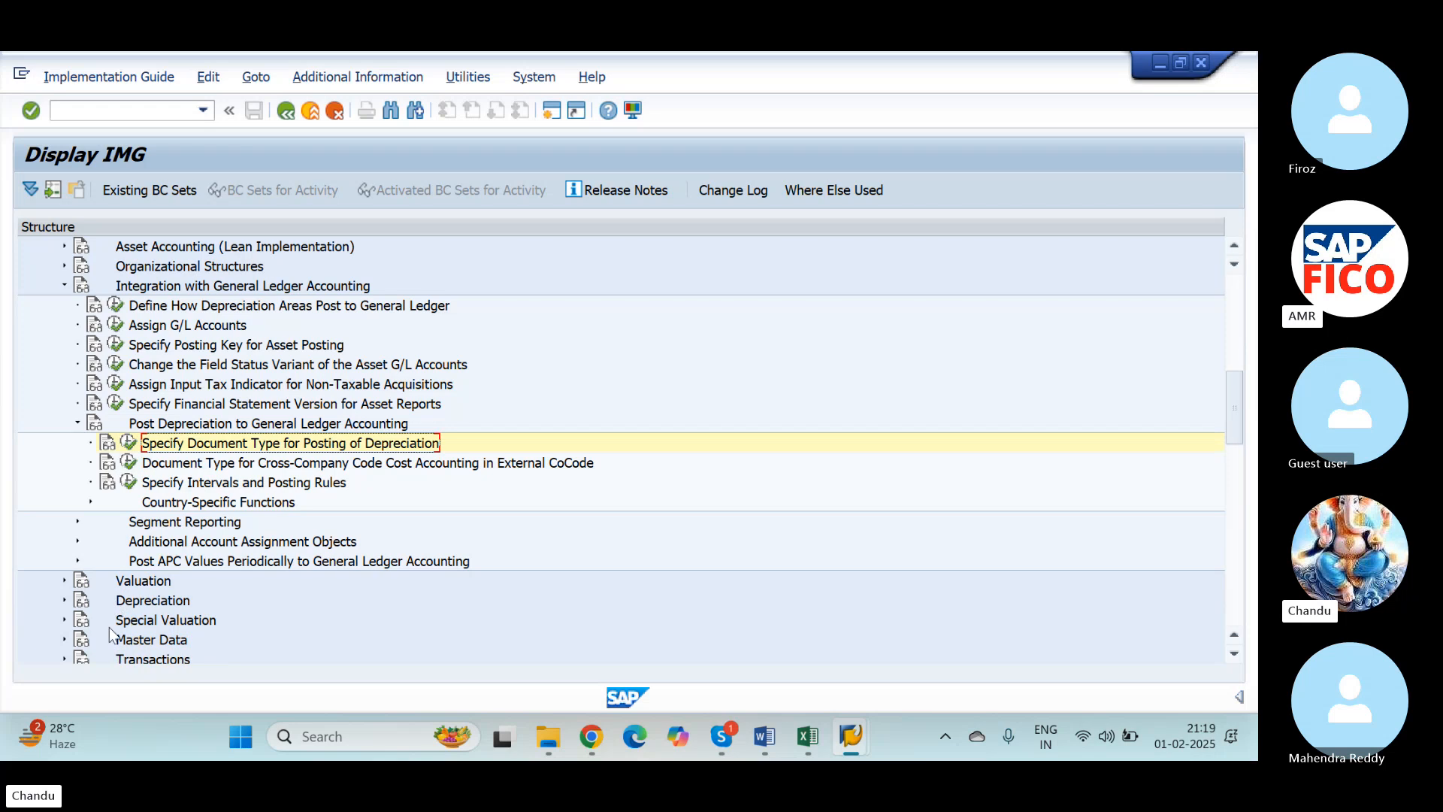
scroll(122, 600, "down", 3)
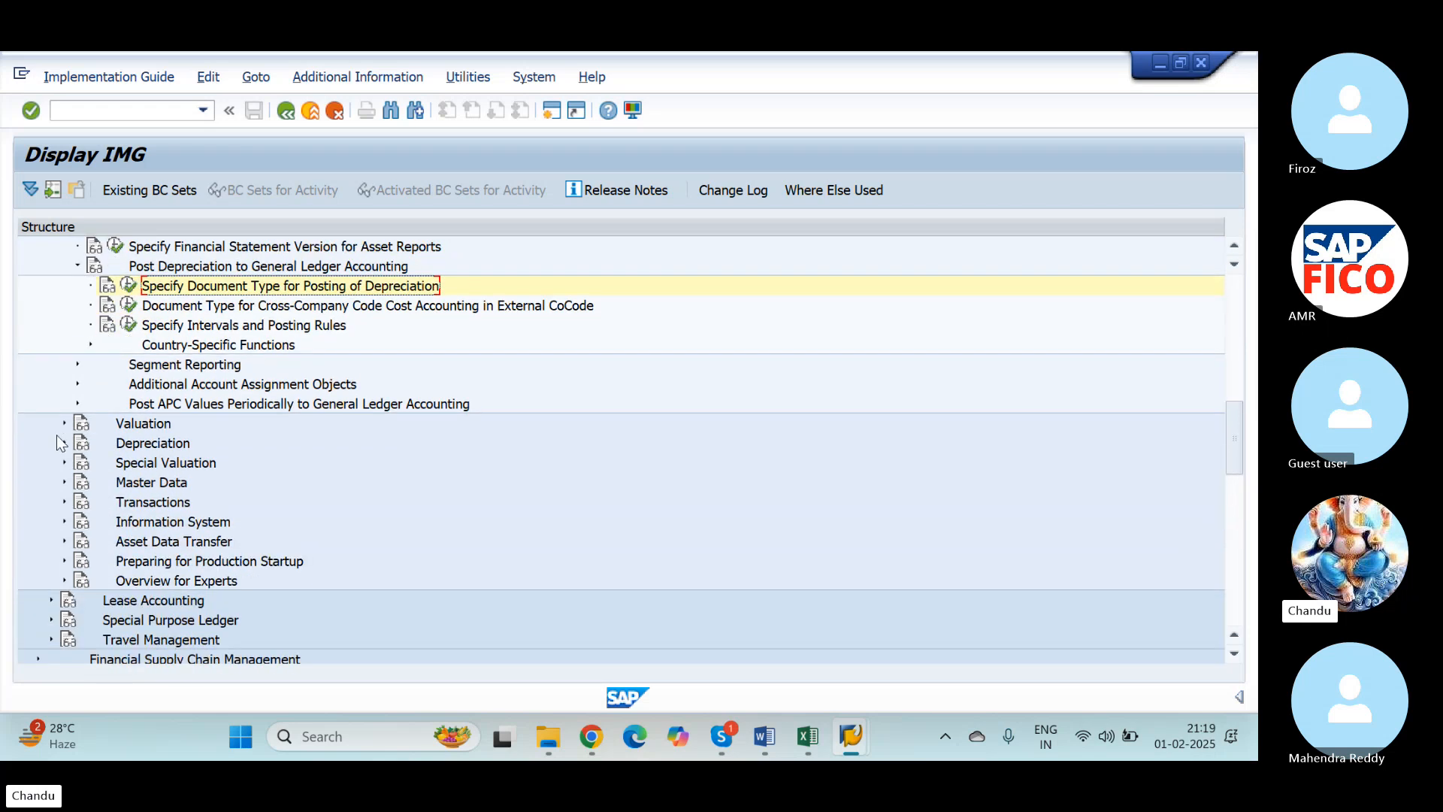
left_click(64, 481)
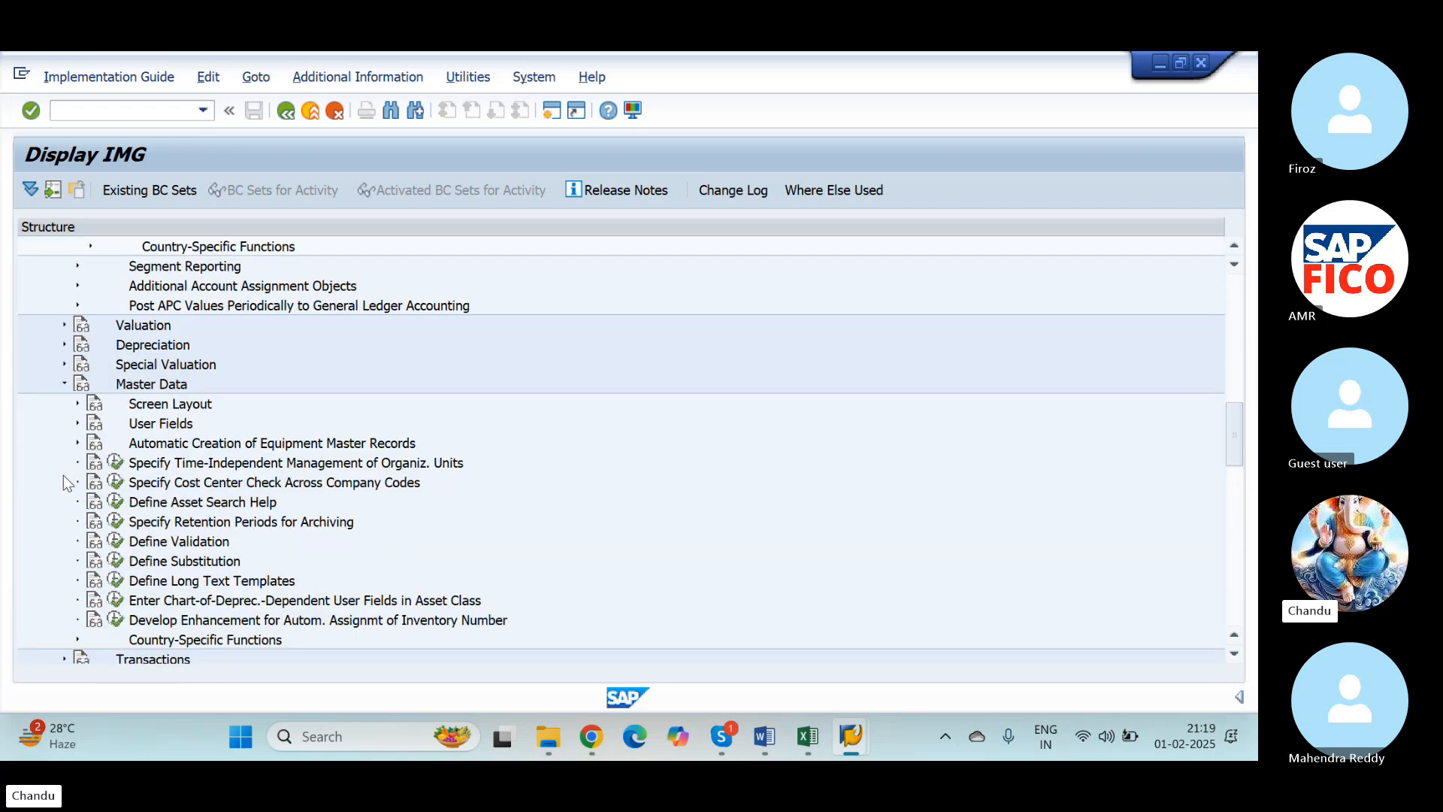
left_click(78, 406)
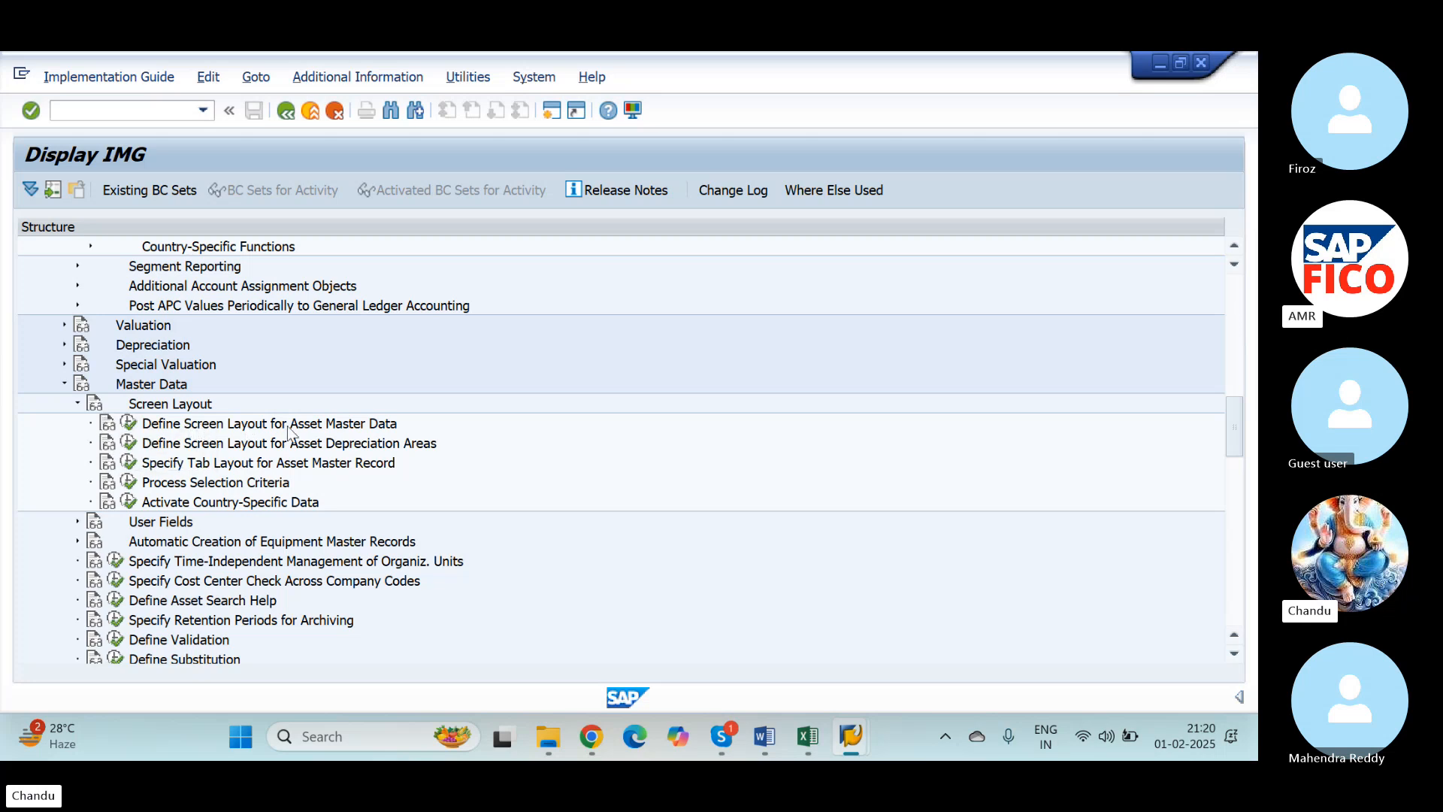
left_click(129, 424)
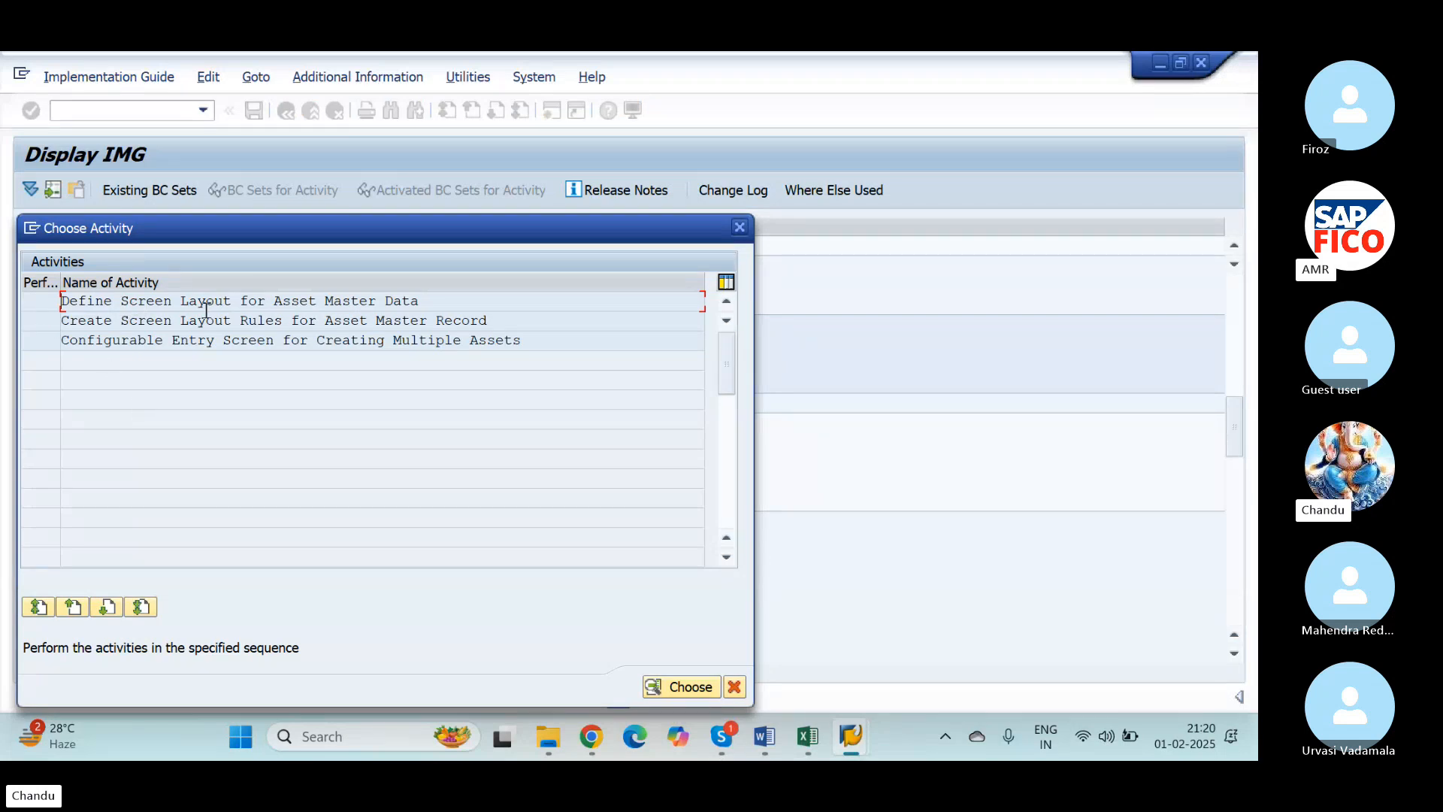
double_click(114, 304)
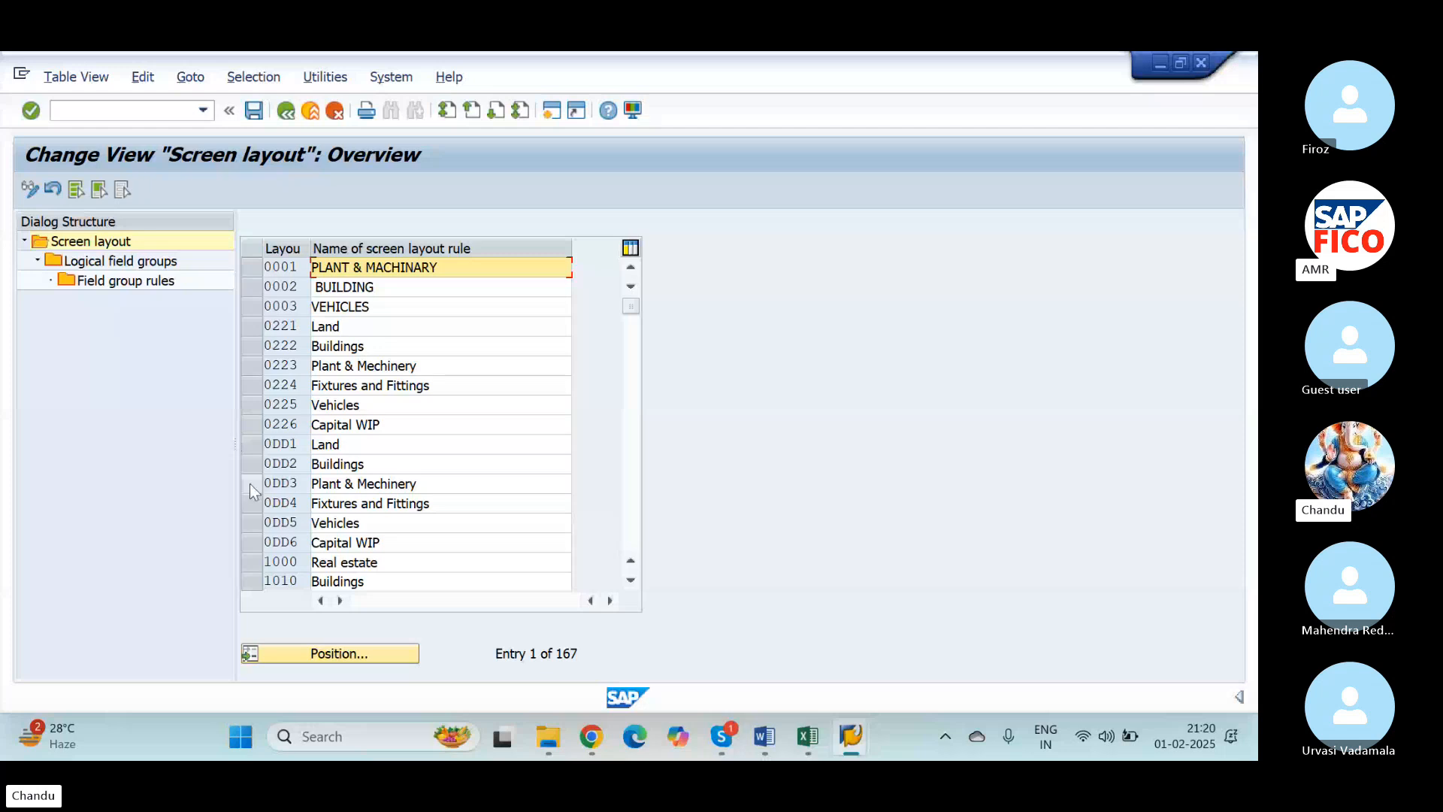
Position the screen layout list at layout NIPM
left_click(339, 653)
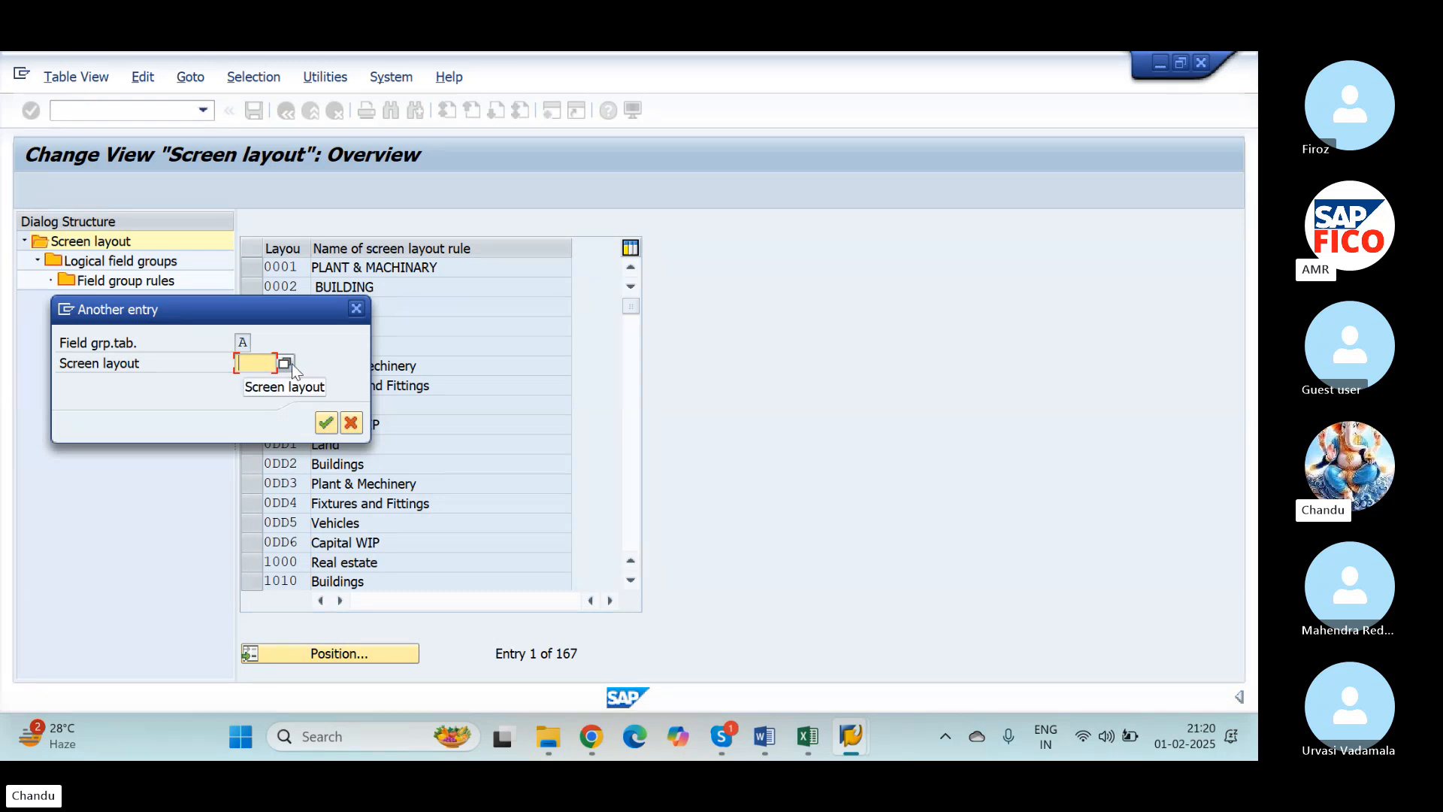
type("N")
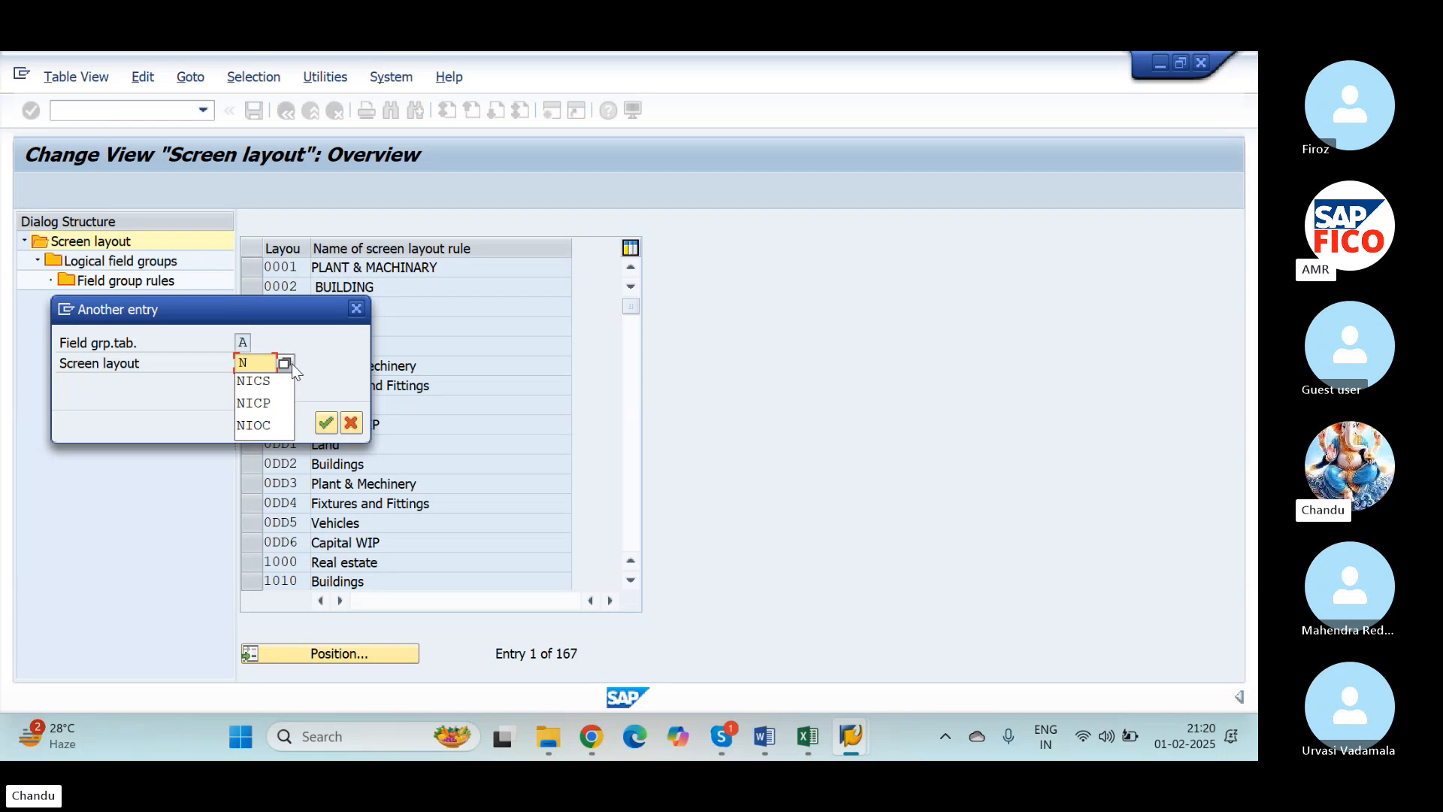
key("BackSpace")
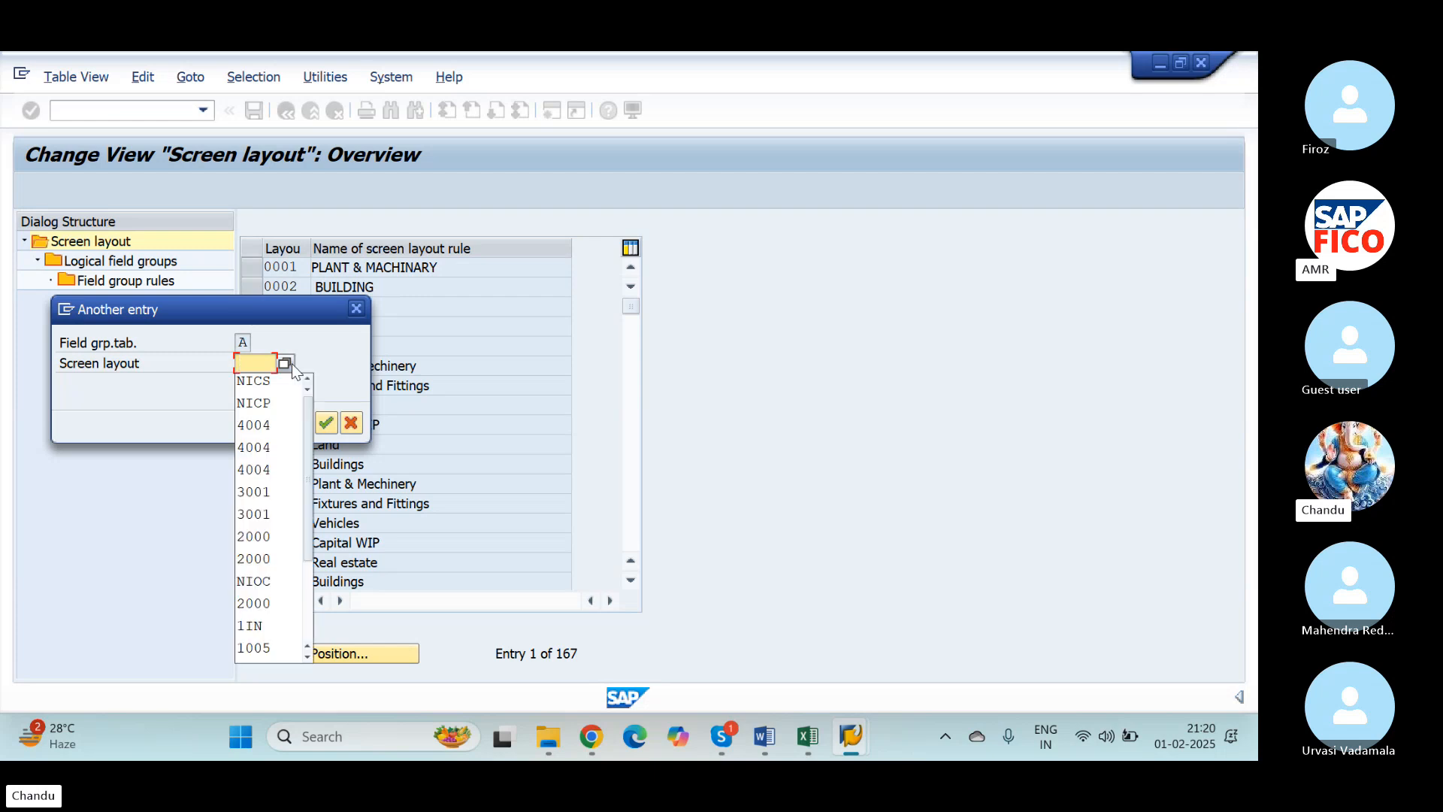
type("N")
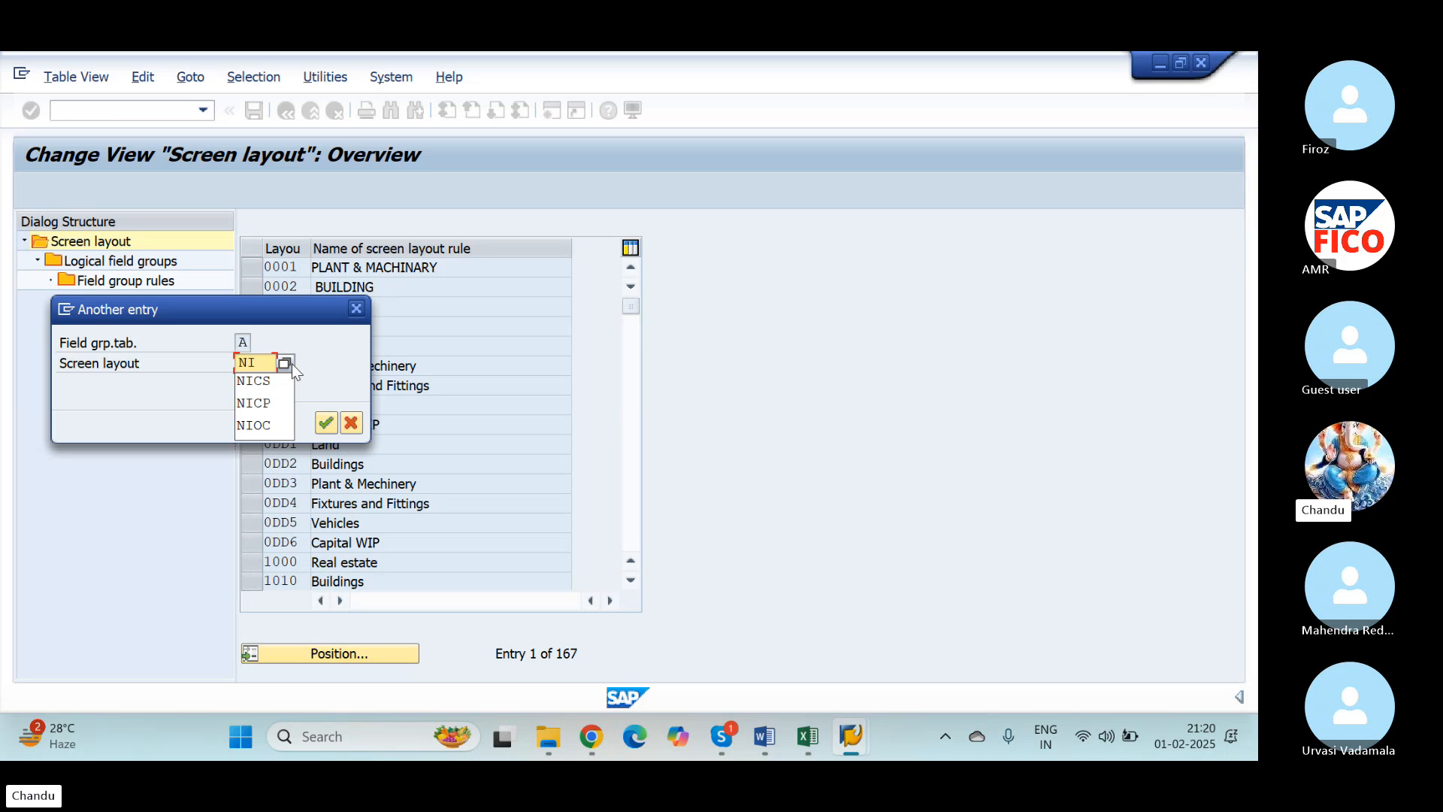
type("IPM")
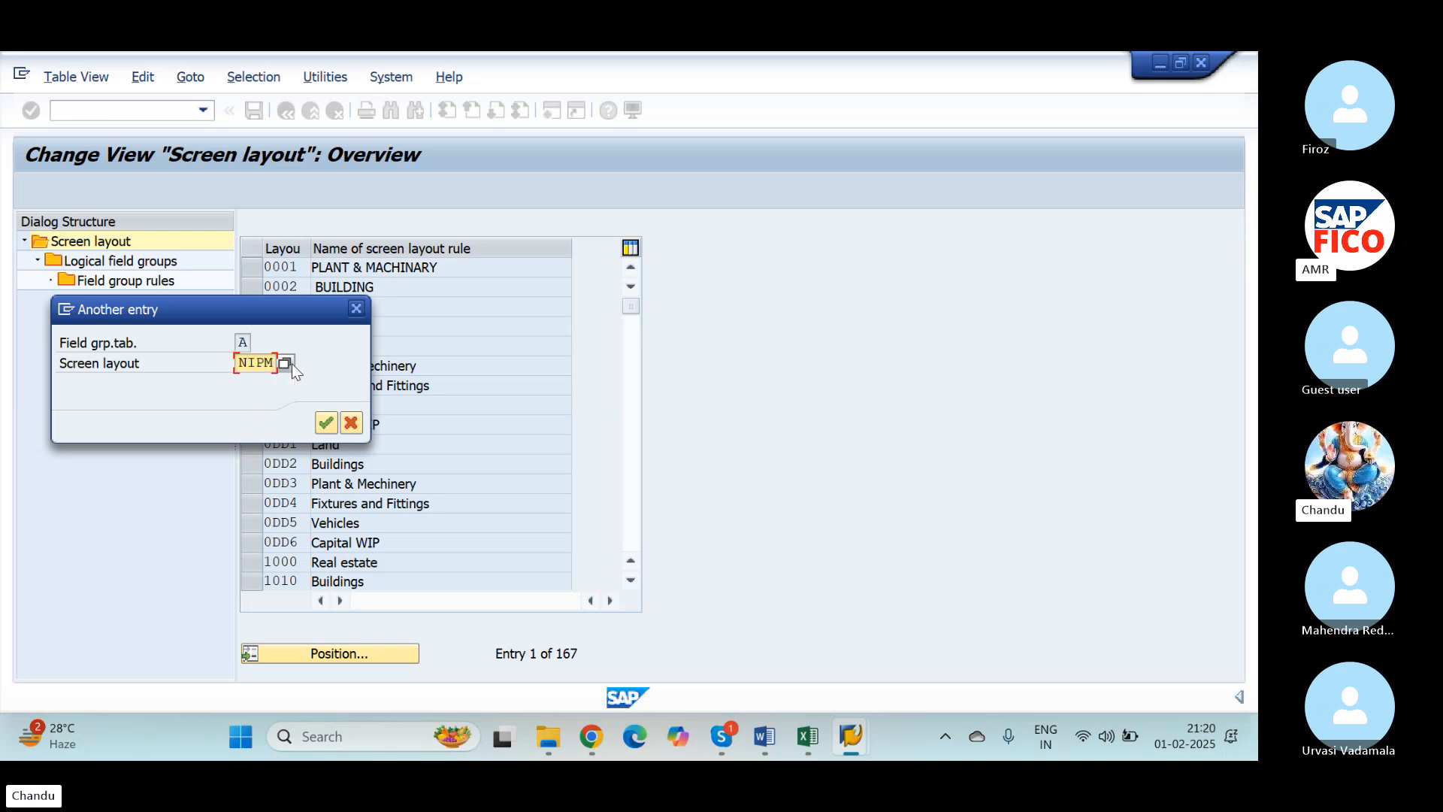
left_click(326, 422)
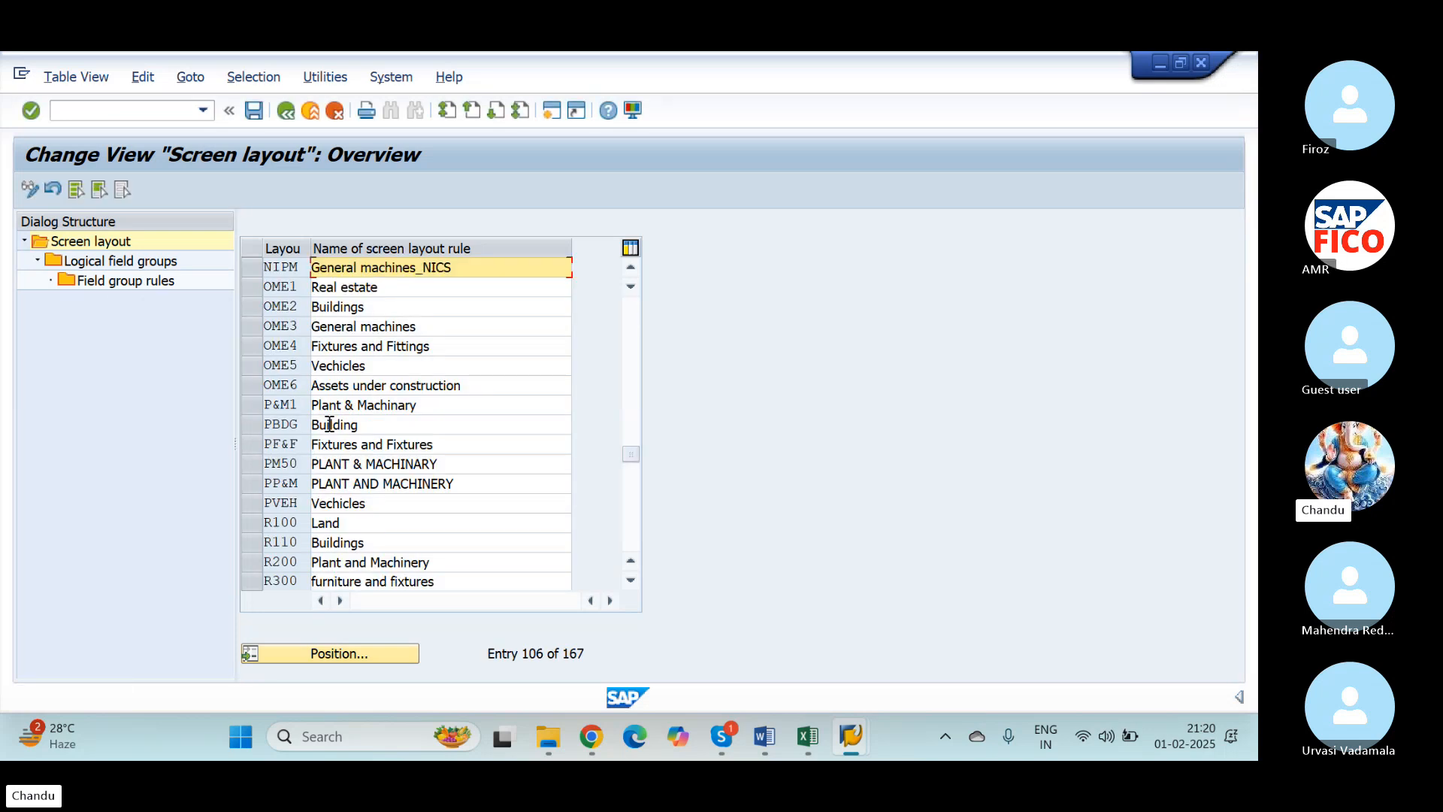
Select layout NIPM and open the field group rules for its logical field group 3, Time-dependent data
left_click(269, 268)
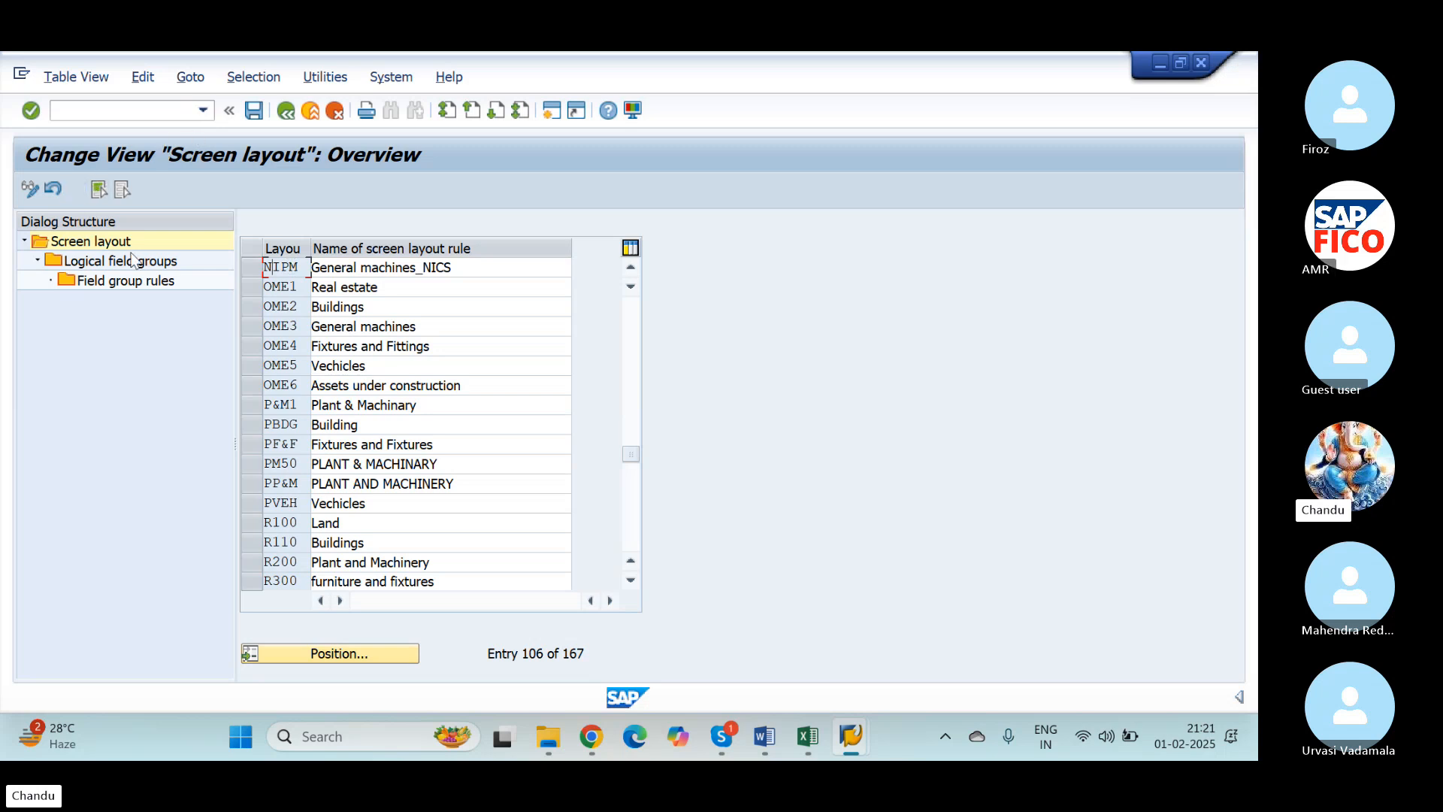
left_click(252, 272)
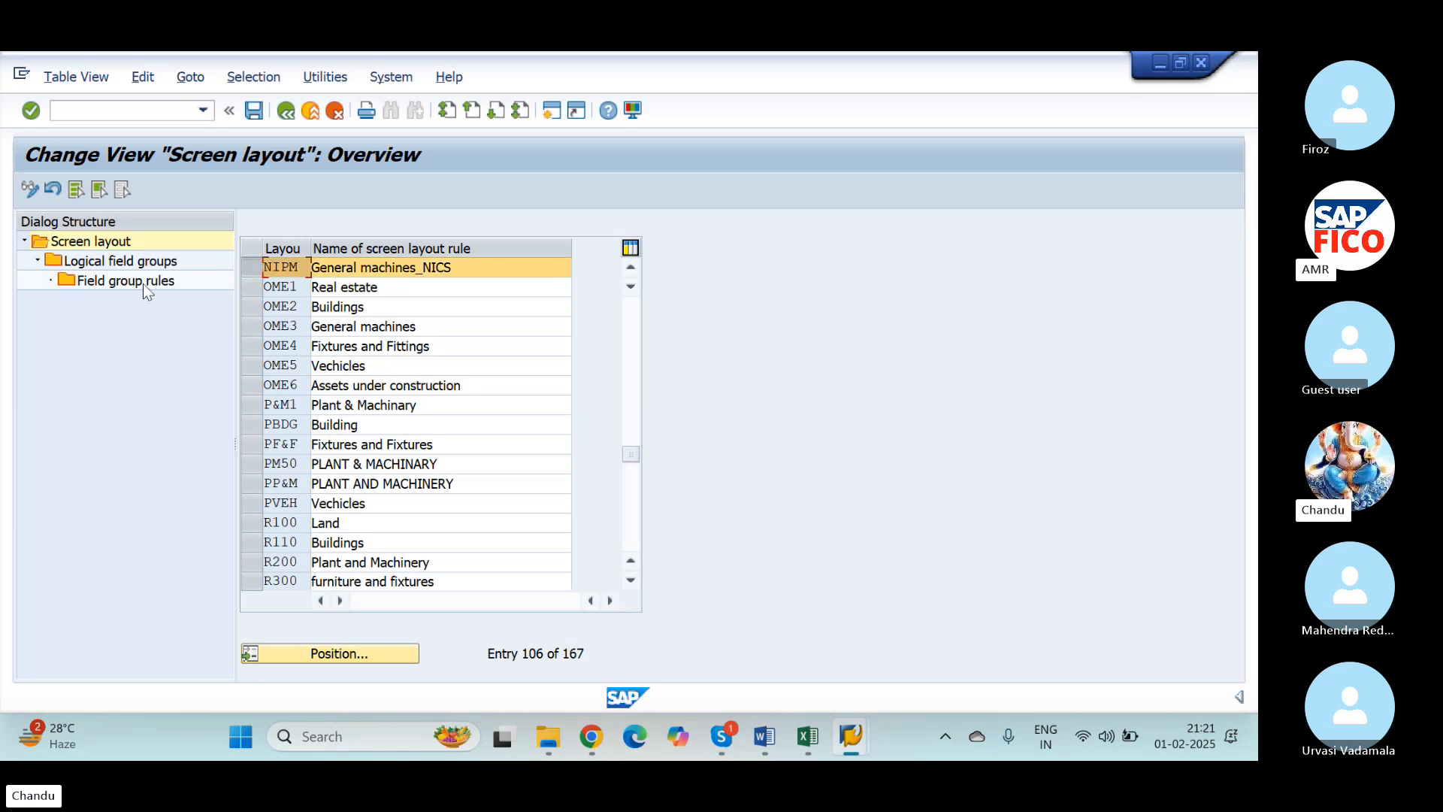
left_click(35, 262)
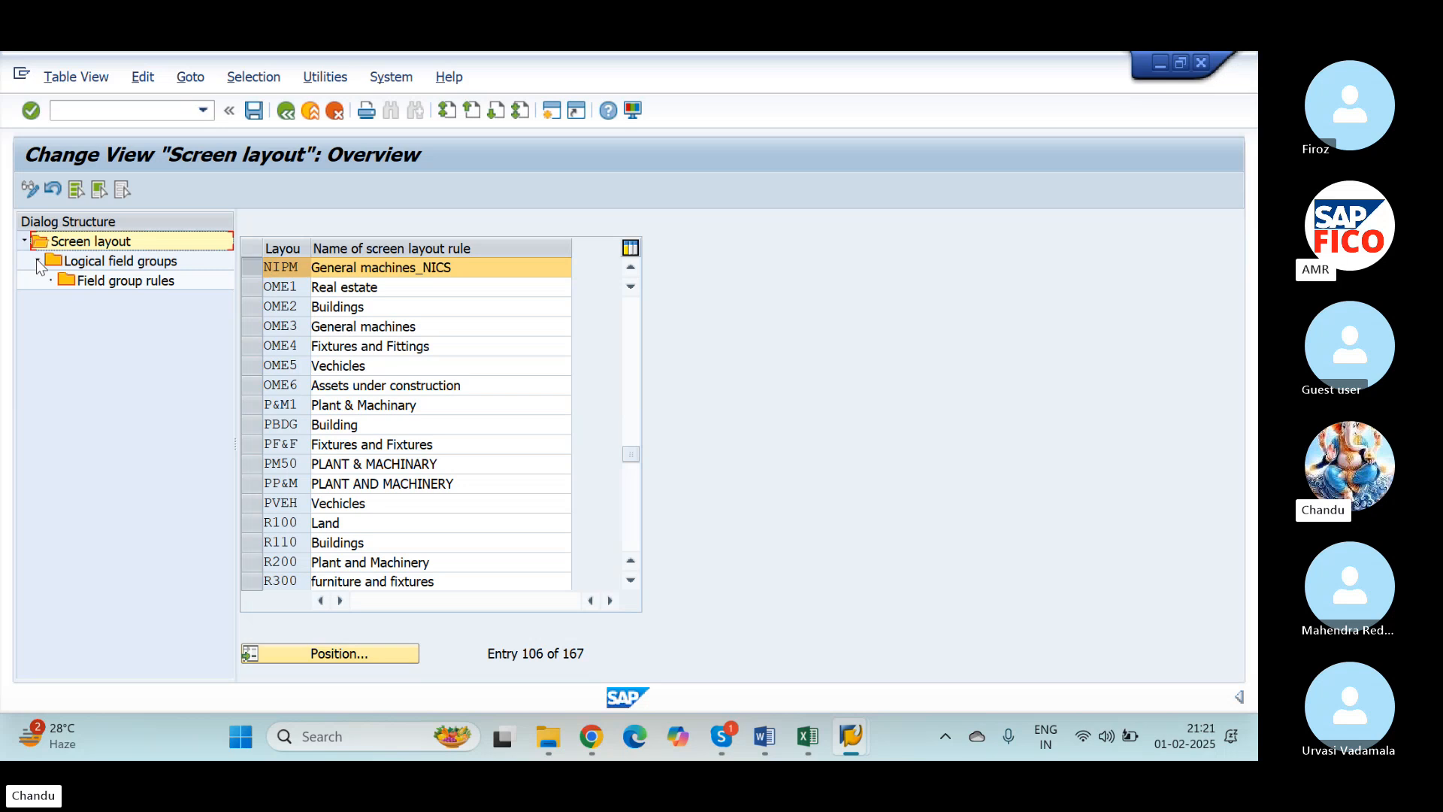
left_click(37, 263)
left_click(37, 260)
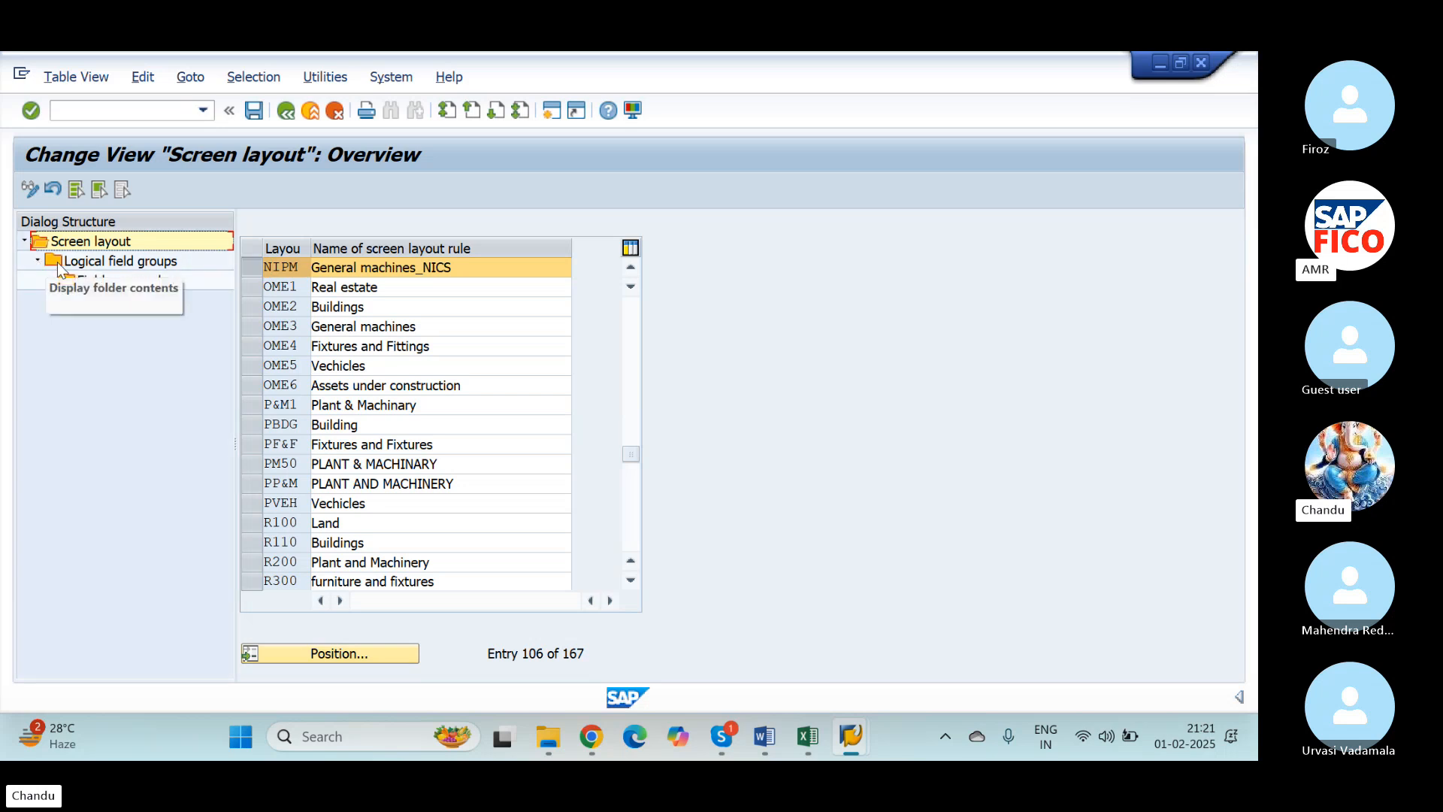
left_click(51, 263)
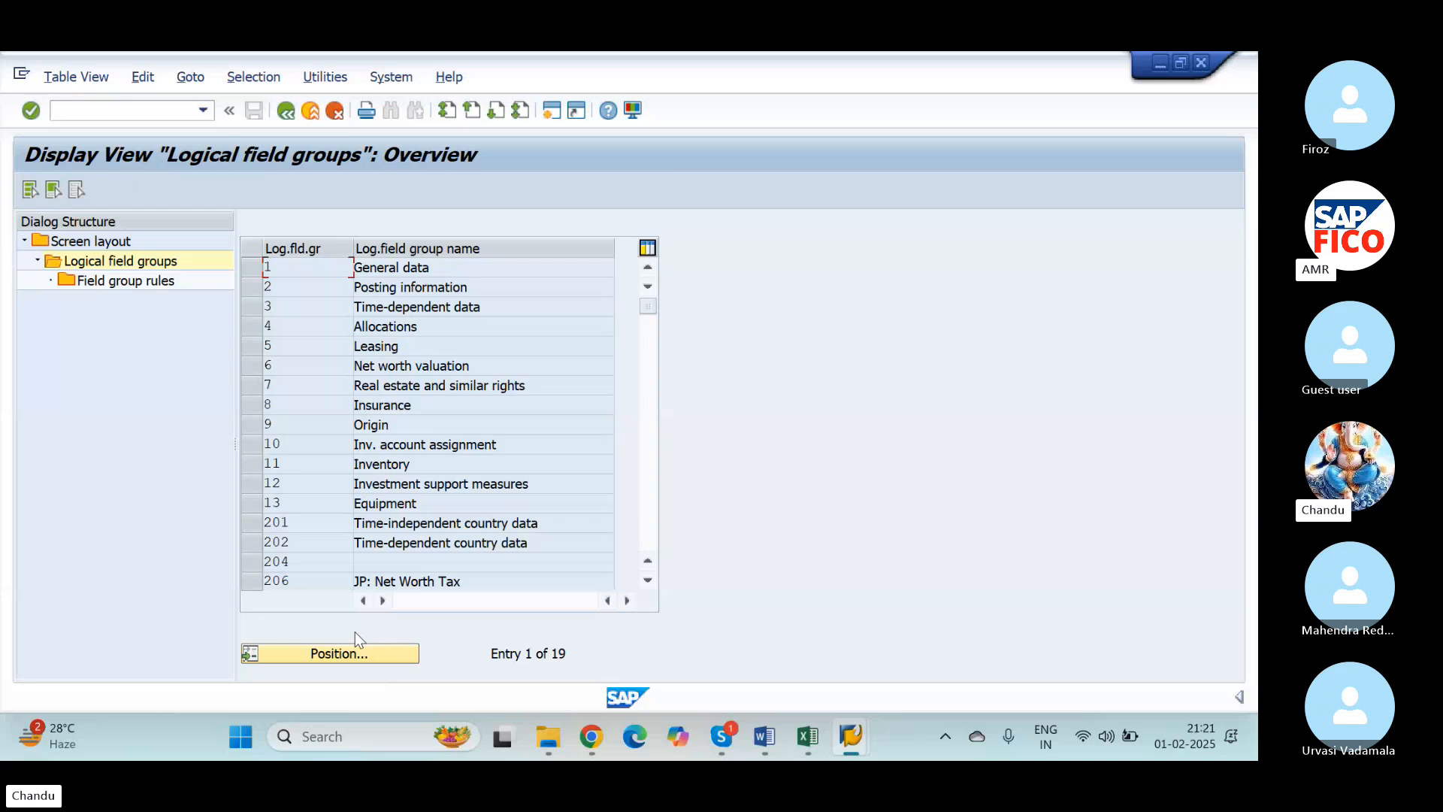
left_click(251, 307)
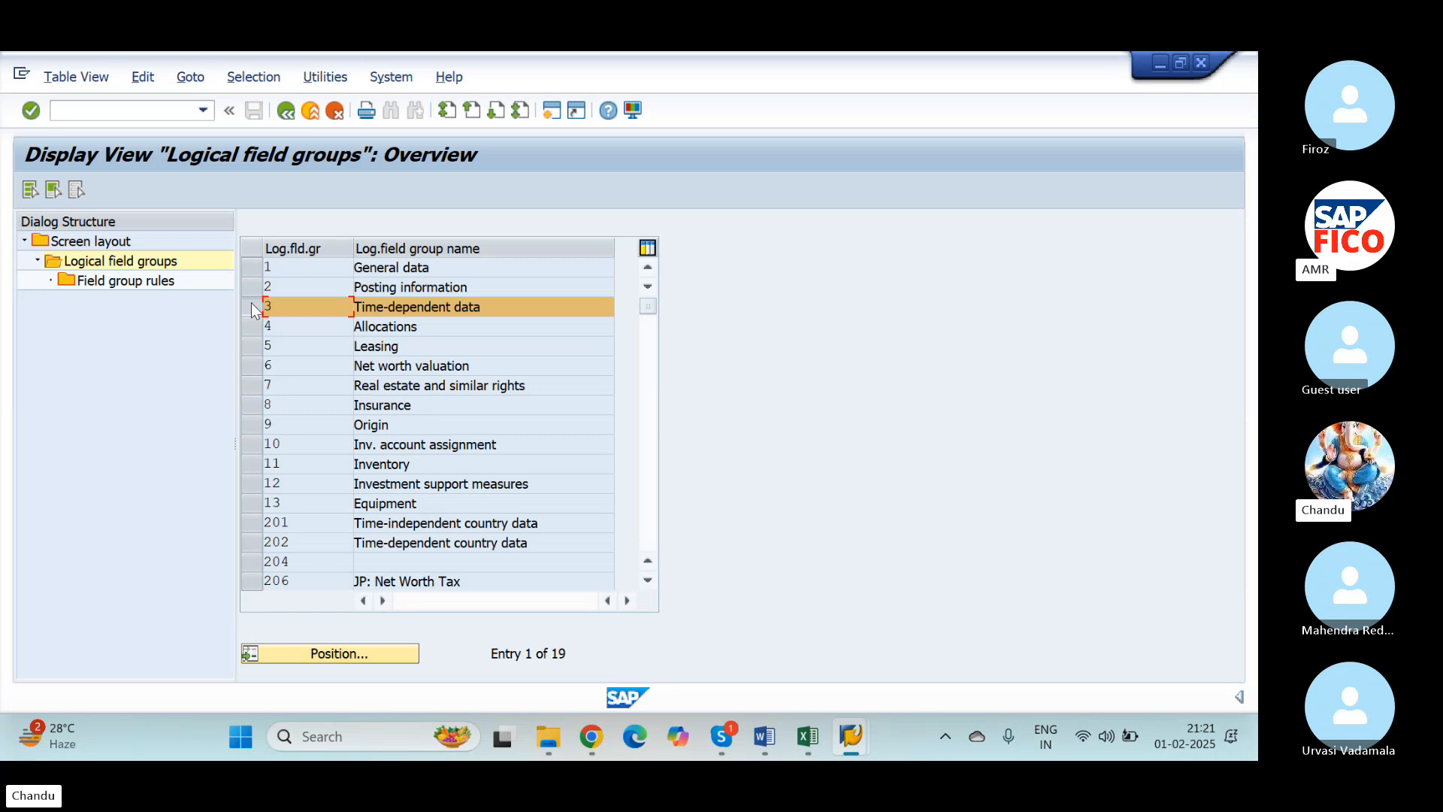
double_click(75, 282)
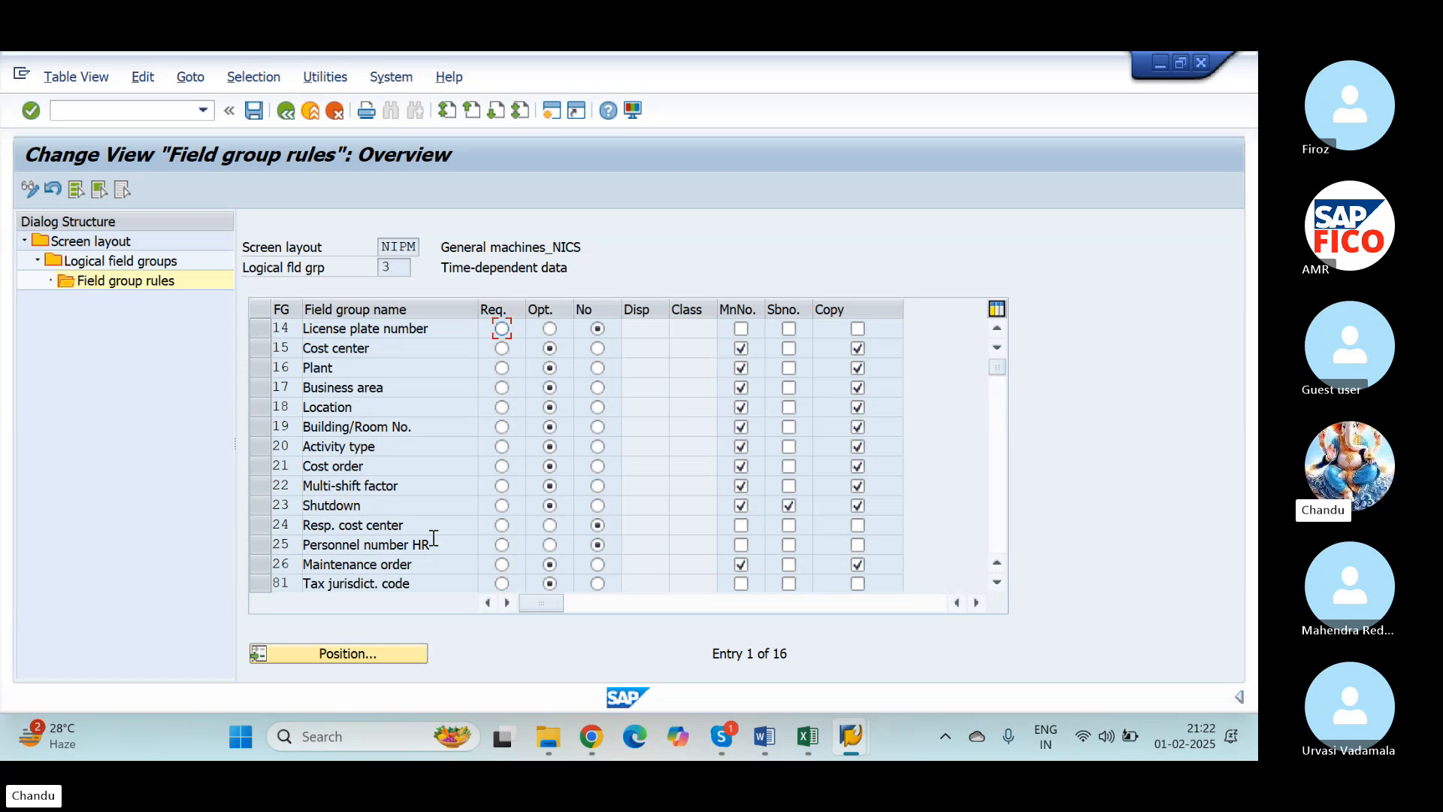
Suppress the Building/Room No. field by setting it to No, and clear its main number and copy flags
left_click(259, 427)
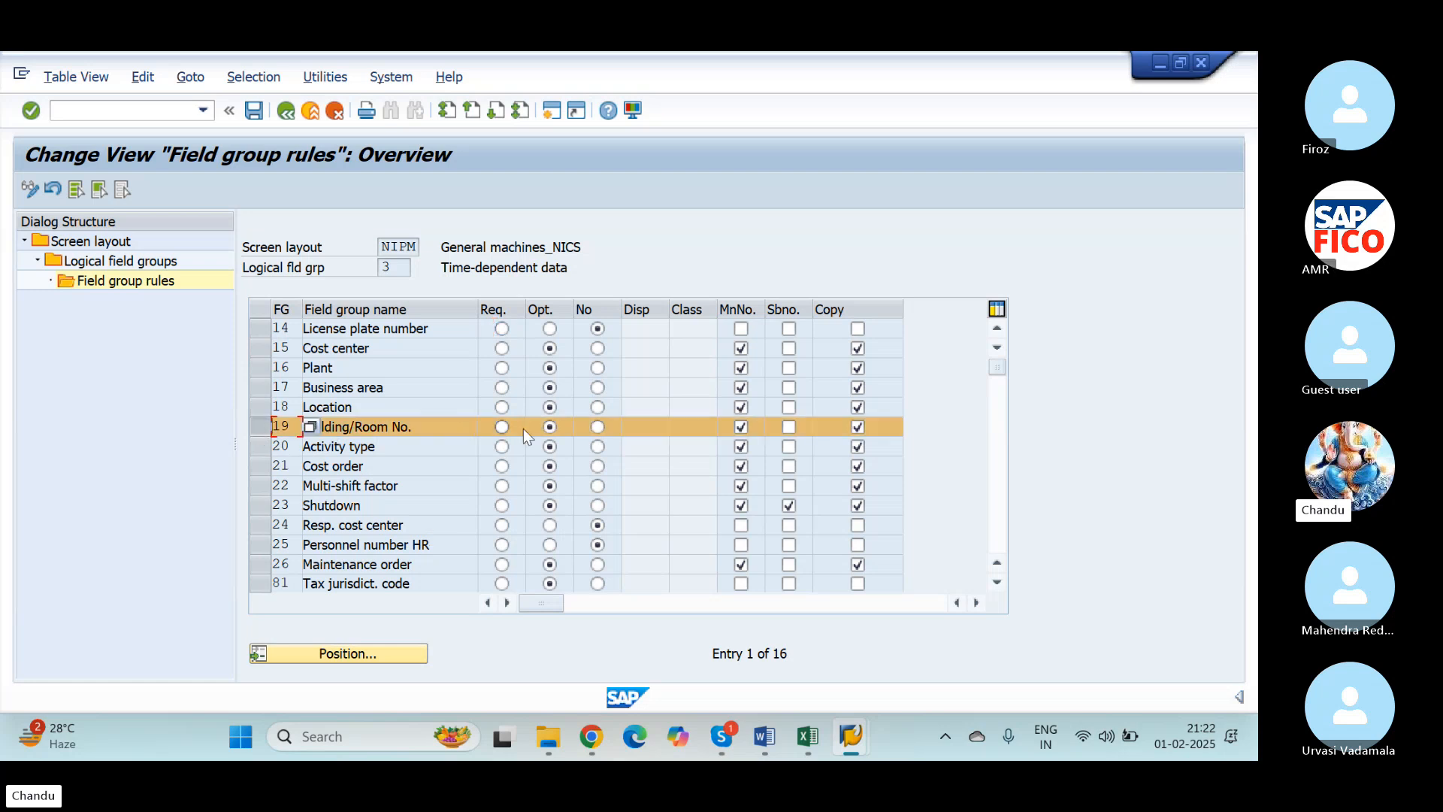
left_click(597, 427)
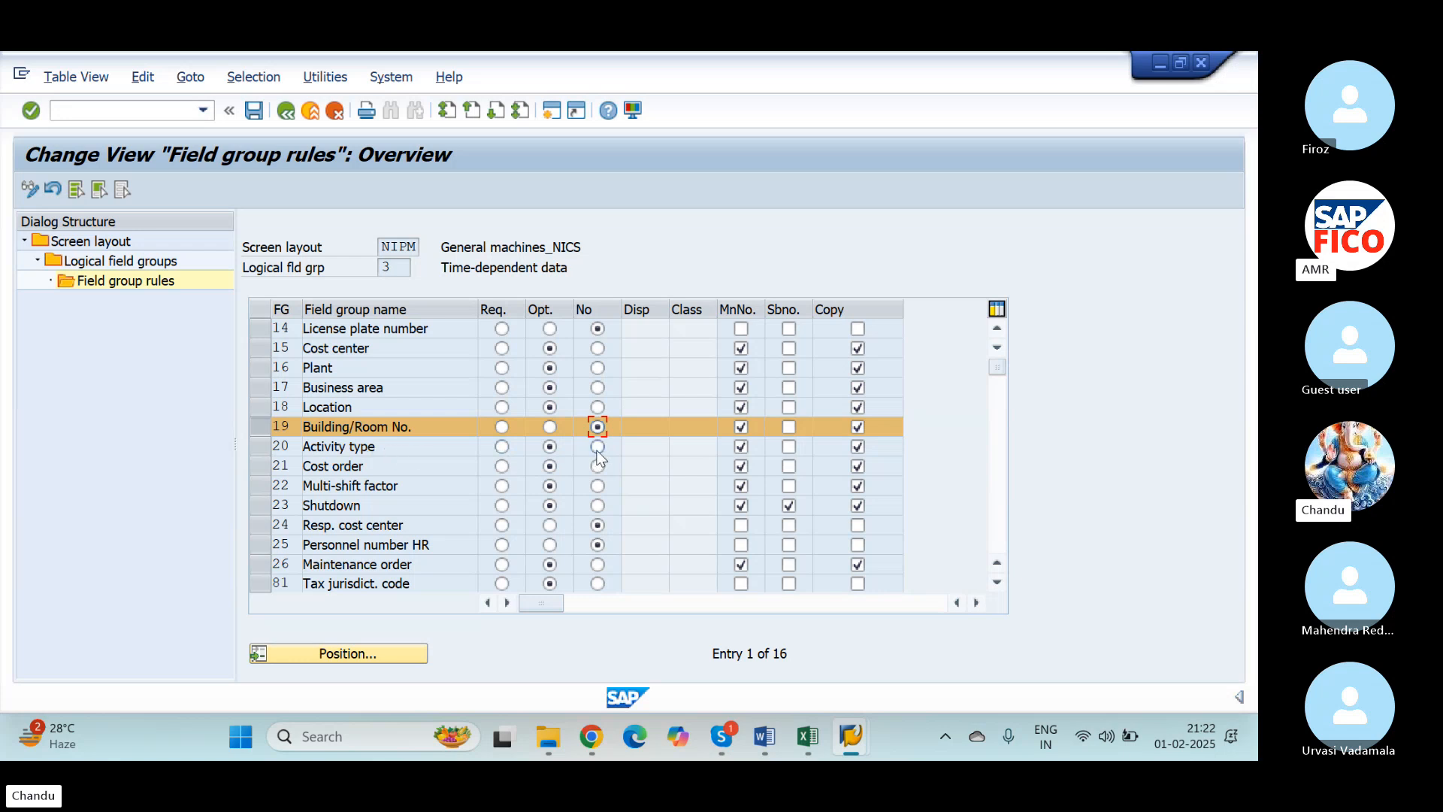
left_click(741, 427)
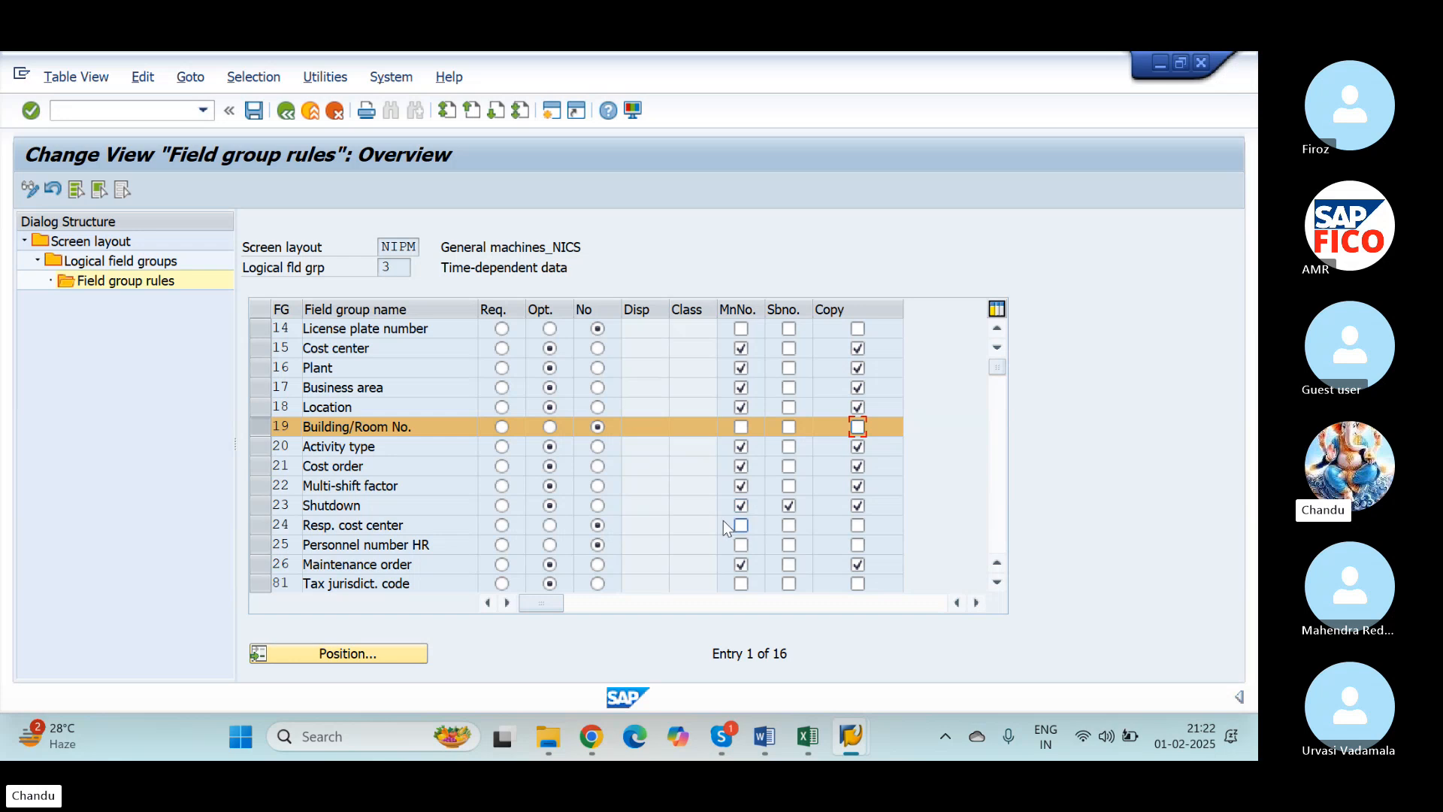
Set Activity type, Cost order, Multi-shift factor, Shutdown and Maintenance order to No in the time-dependent field group rules
left_click(598, 446)
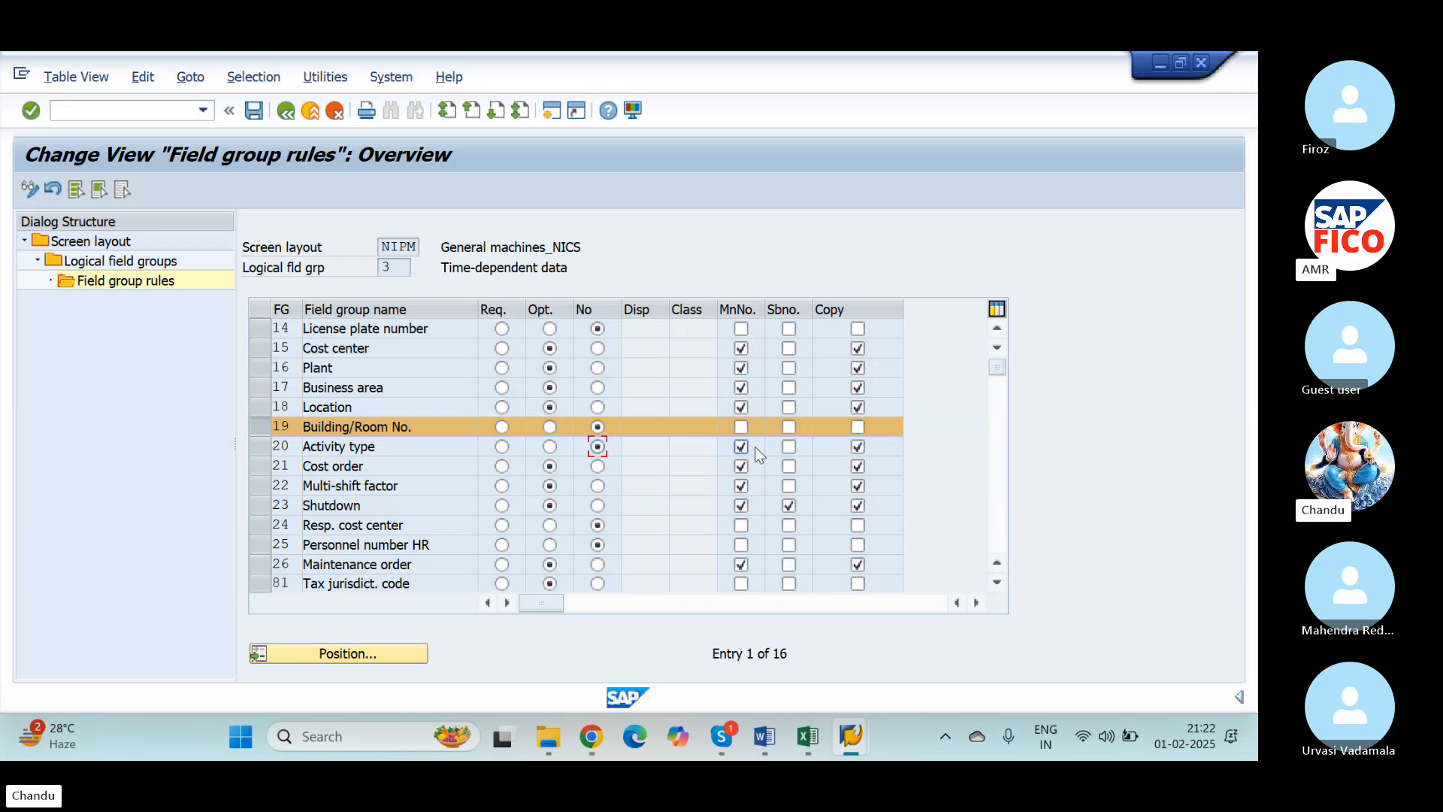
left_click(597, 467)
left_click(598, 486)
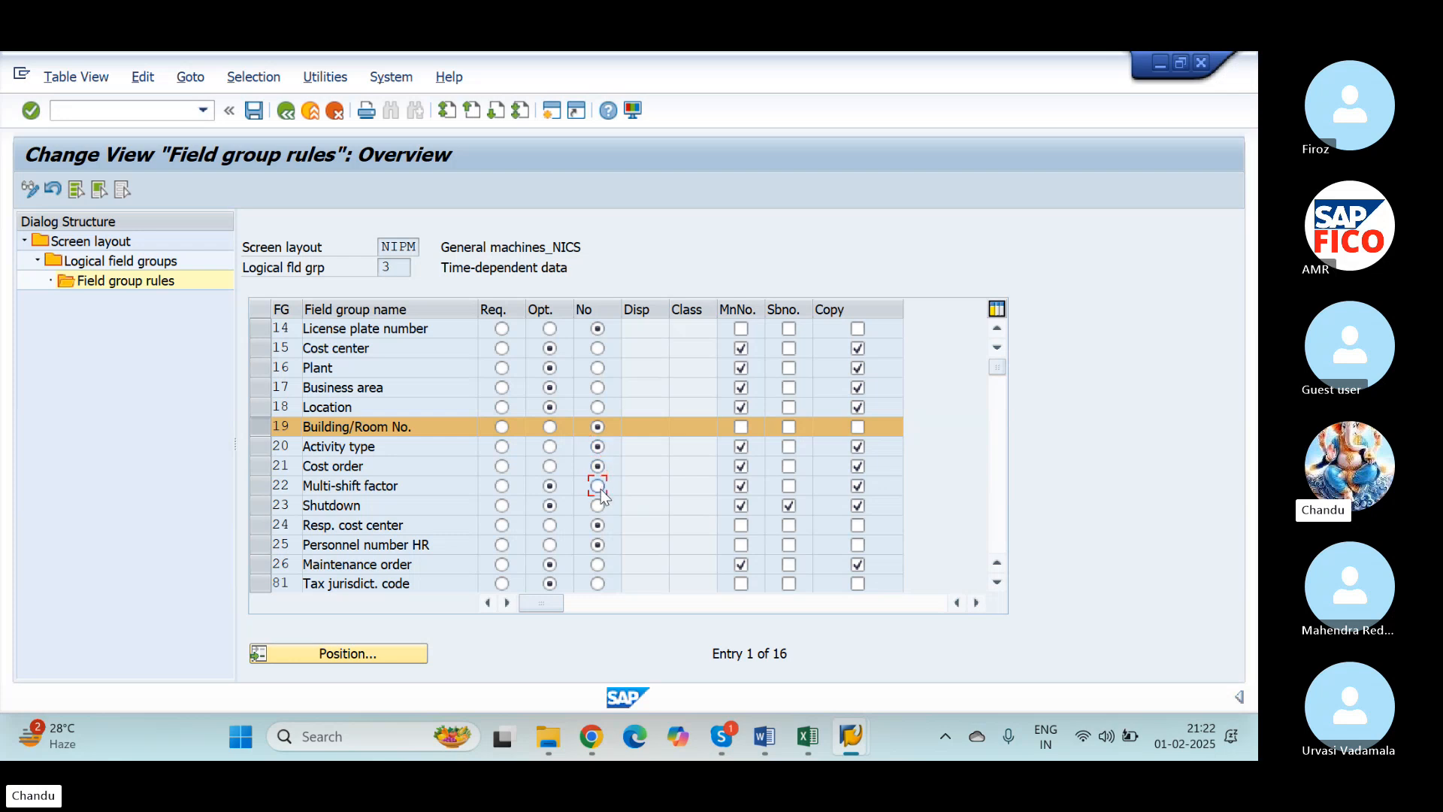
left_click(598, 506)
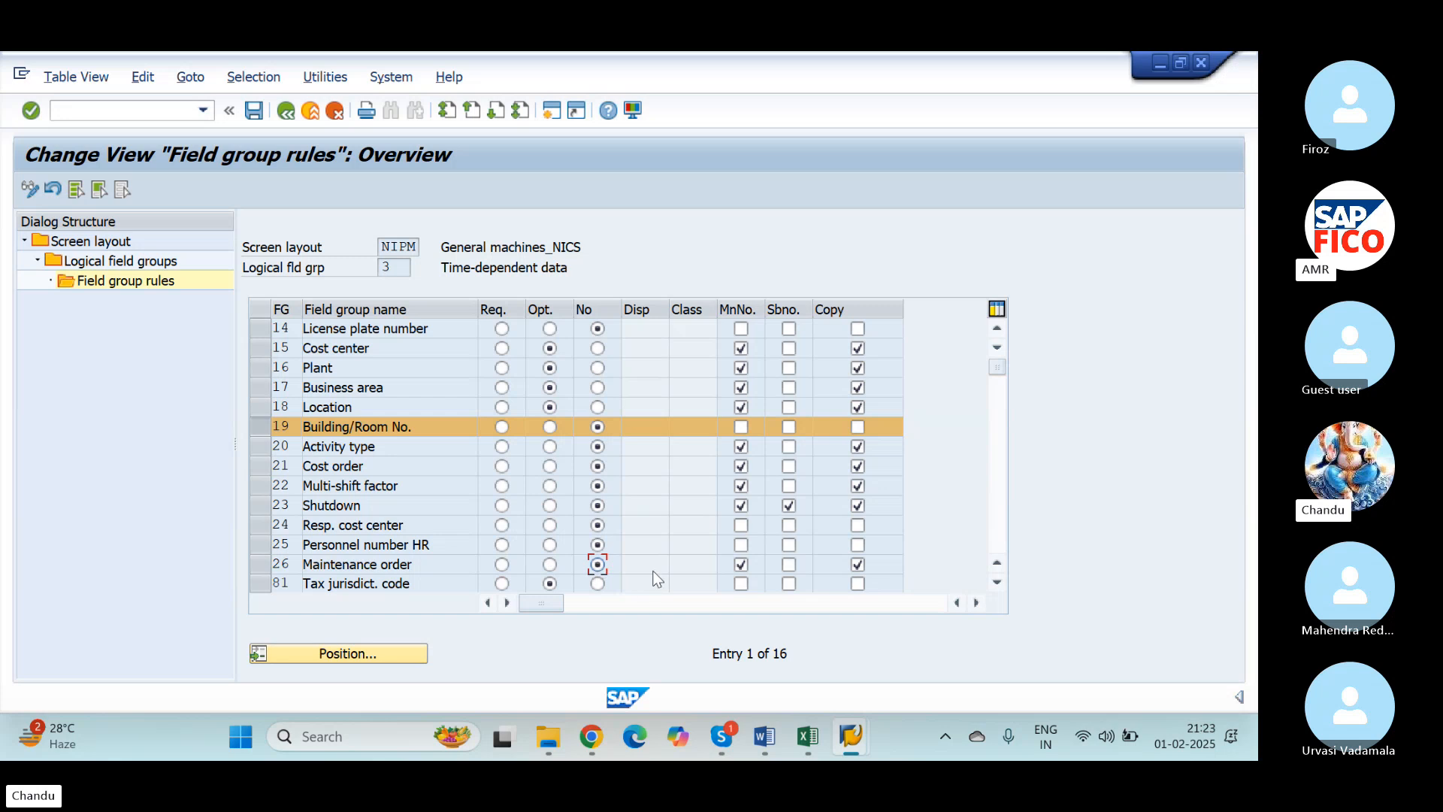
Clear the main number, subnumber and copy flags for Activity type, Cost order, Multi-shift factor, Shutdown and Maintenance order
left_click(741, 564)
left_click(741, 505)
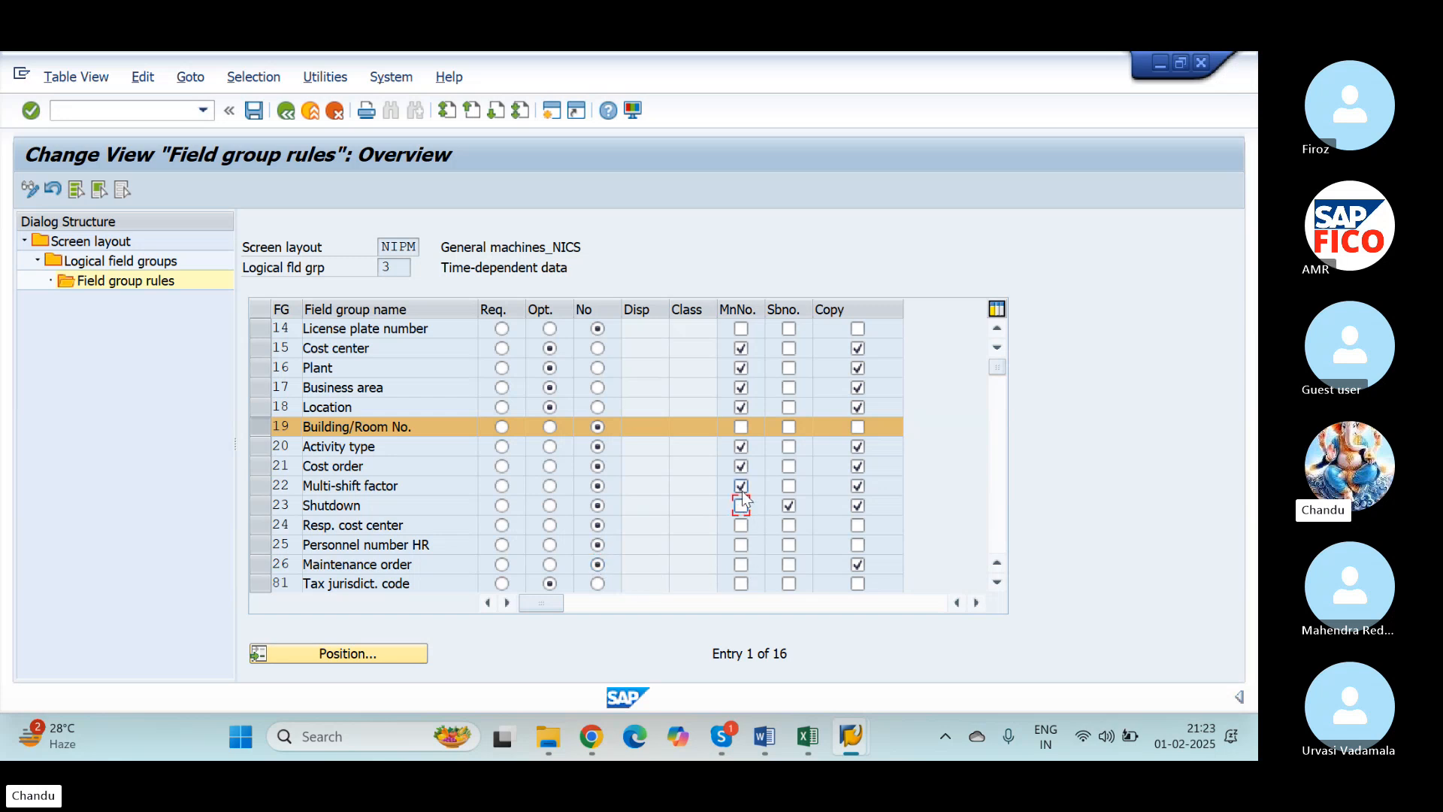
left_click(741, 487)
left_click(741, 467)
left_click(741, 447)
left_click(788, 505)
left_click(858, 447)
left_click(857, 466)
left_click(857, 564)
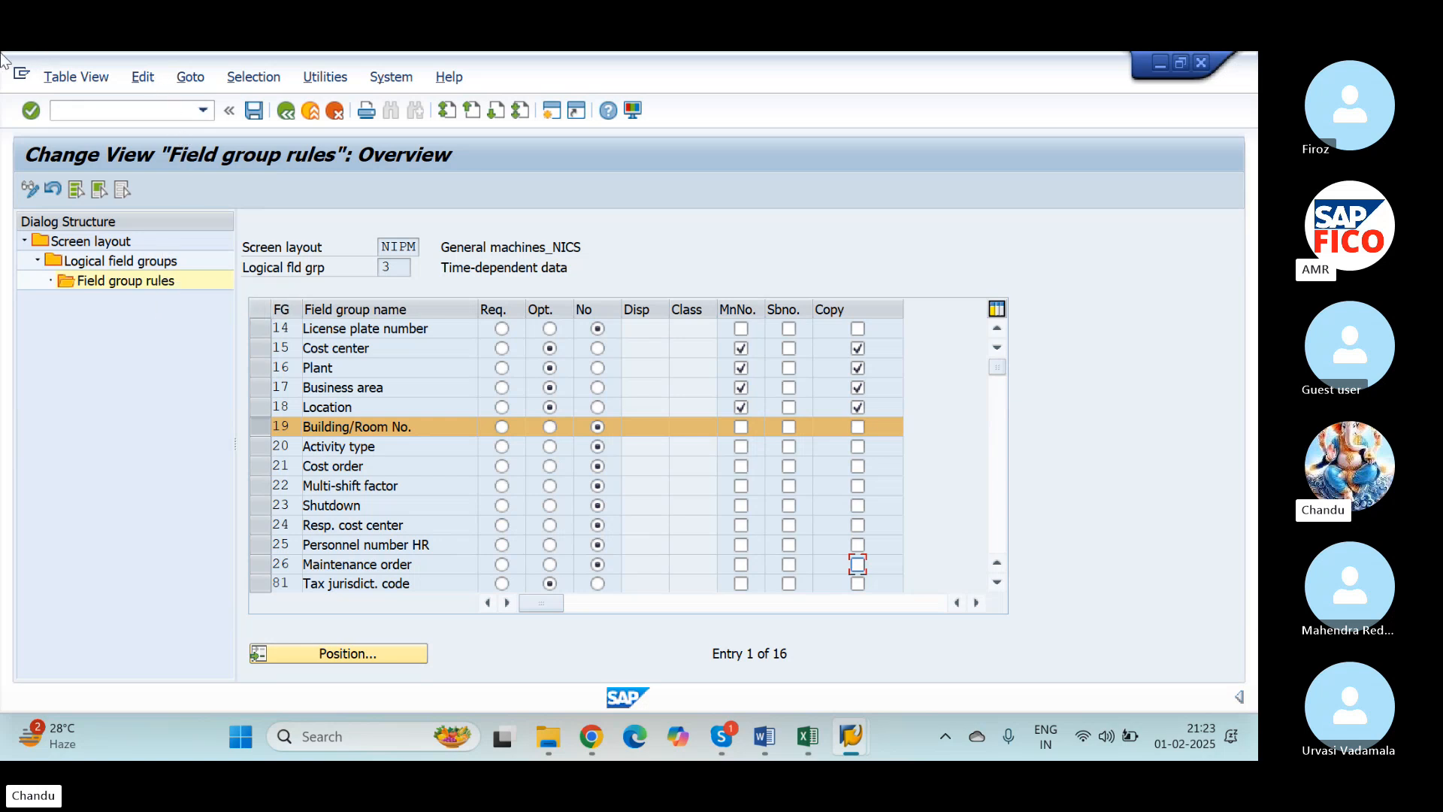
In the rules of logical field group 2, Posting information, set Deactivation to display only and enable its subnumber flag
left_click(49, 263)
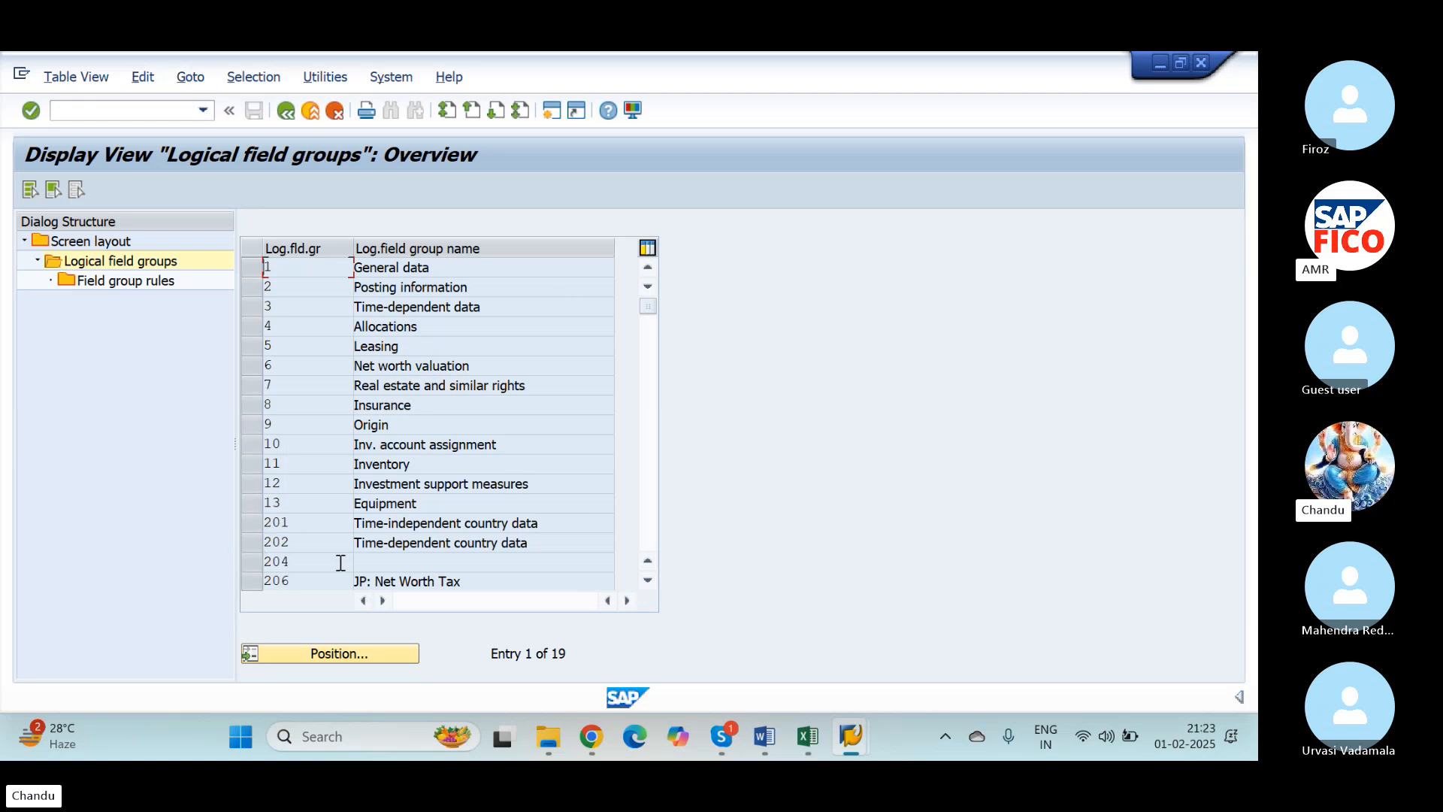
left_click(251, 286)
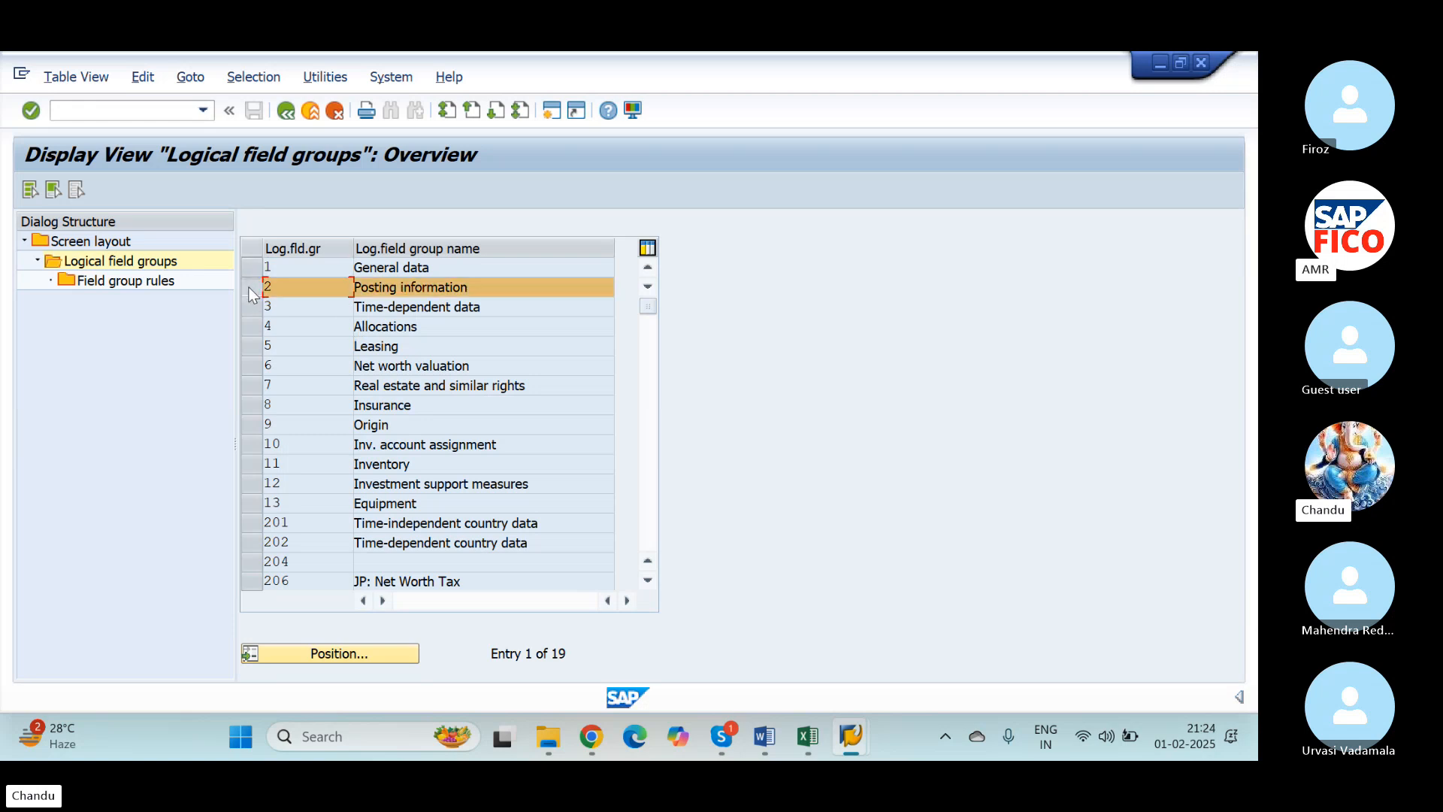
left_click(62, 279)
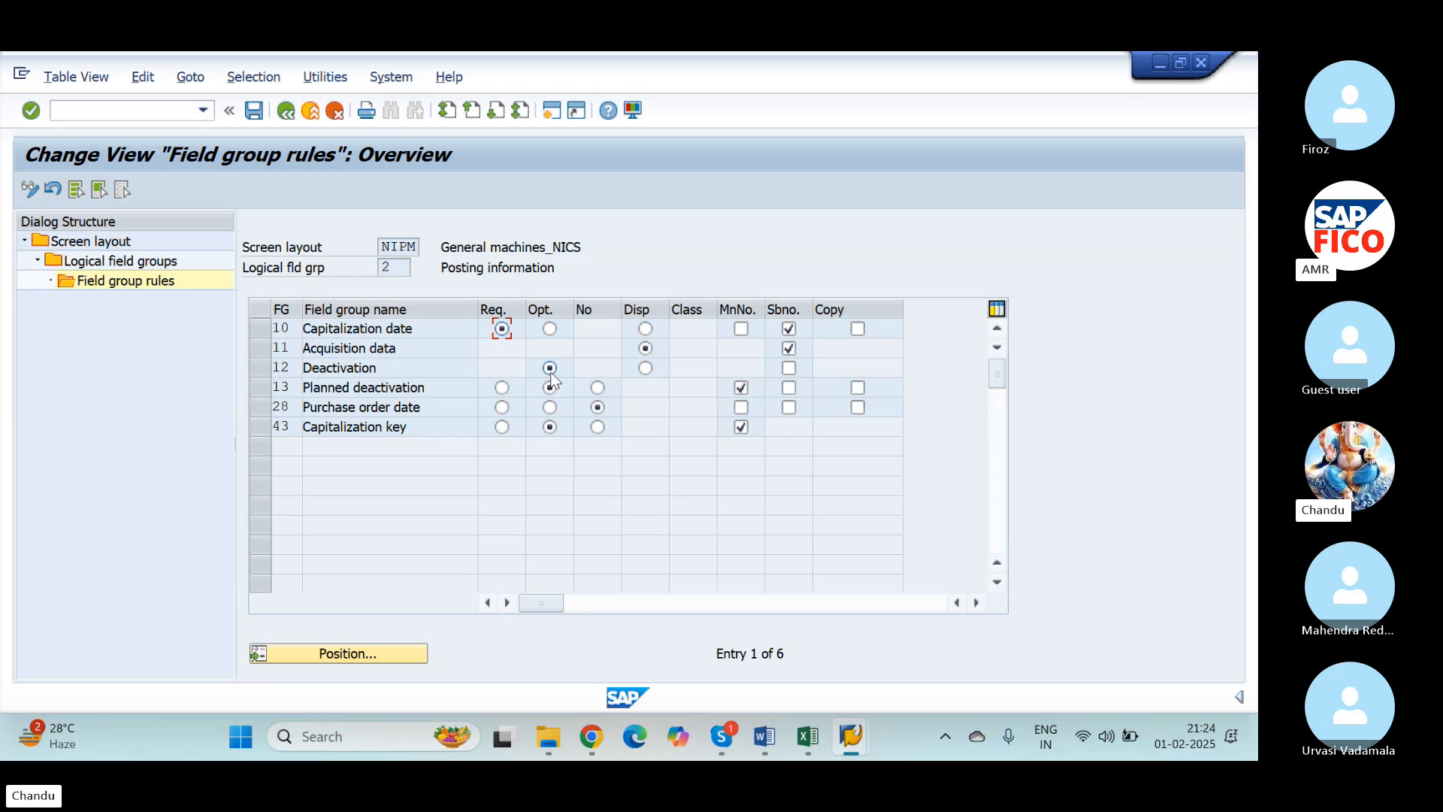
left_click(645, 368)
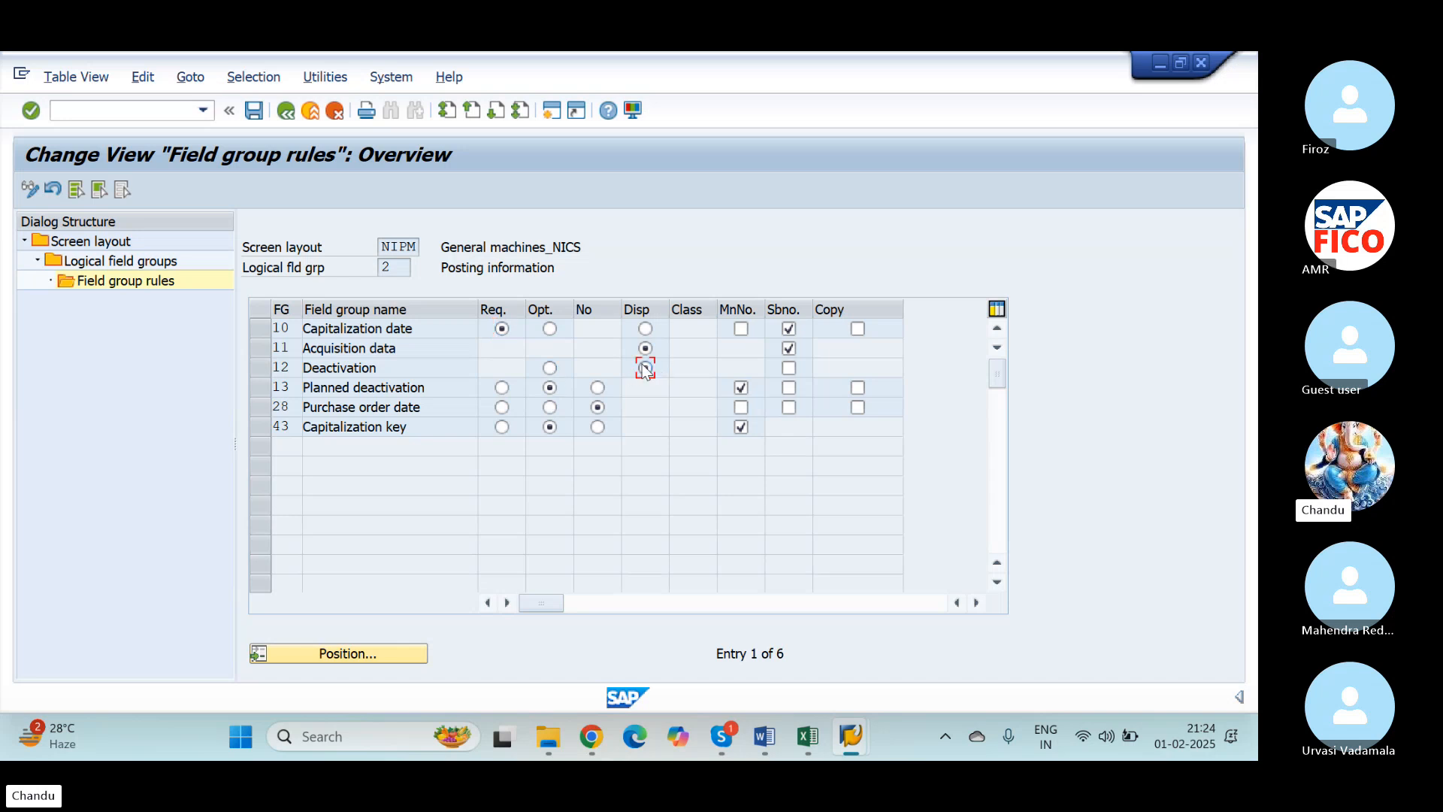
left_click(597, 407)
left_click(550, 386)
left_click(788, 367)
left_click(597, 407)
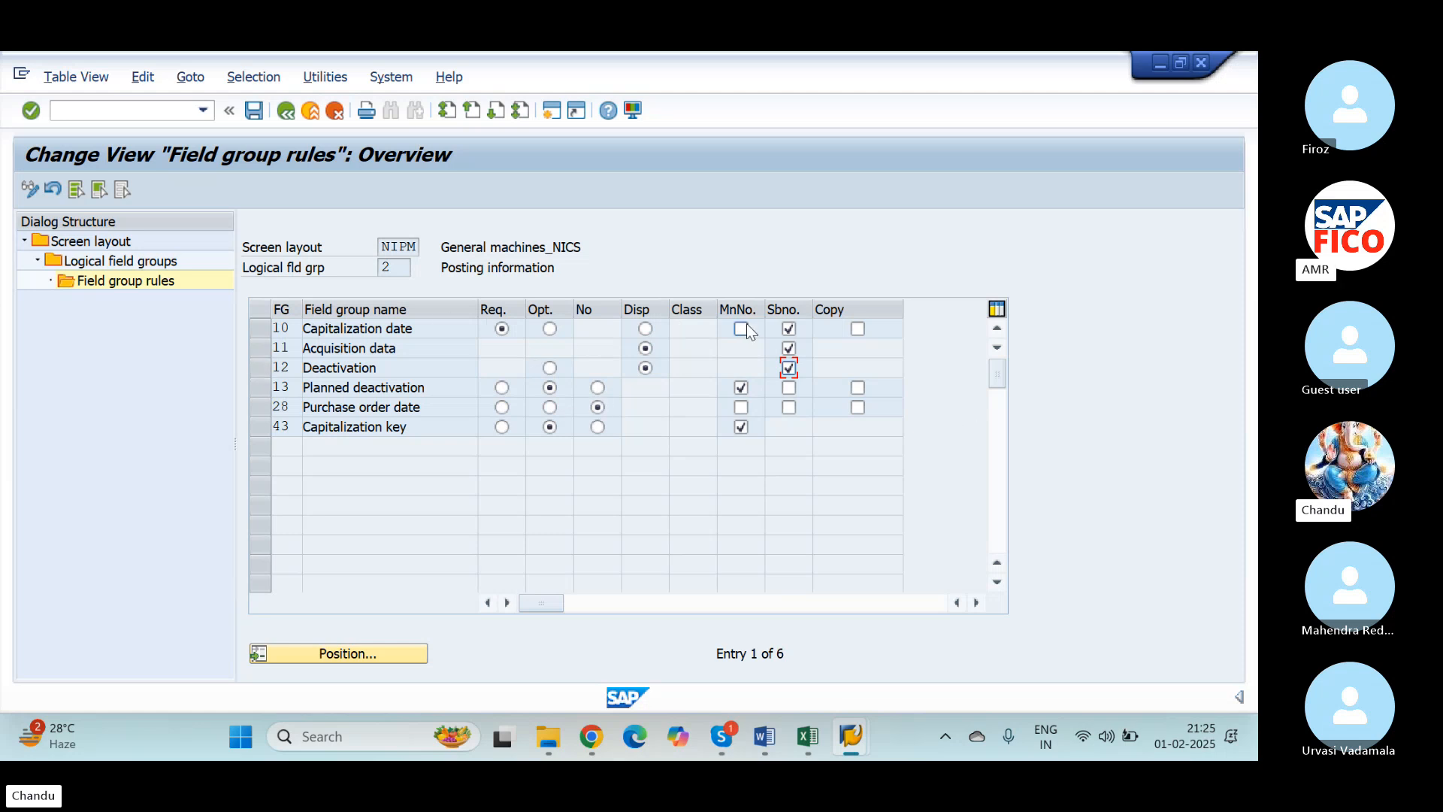
Save the field group rules under the proposed customizing request and return to the logical field groups overview
left_click(254, 110)
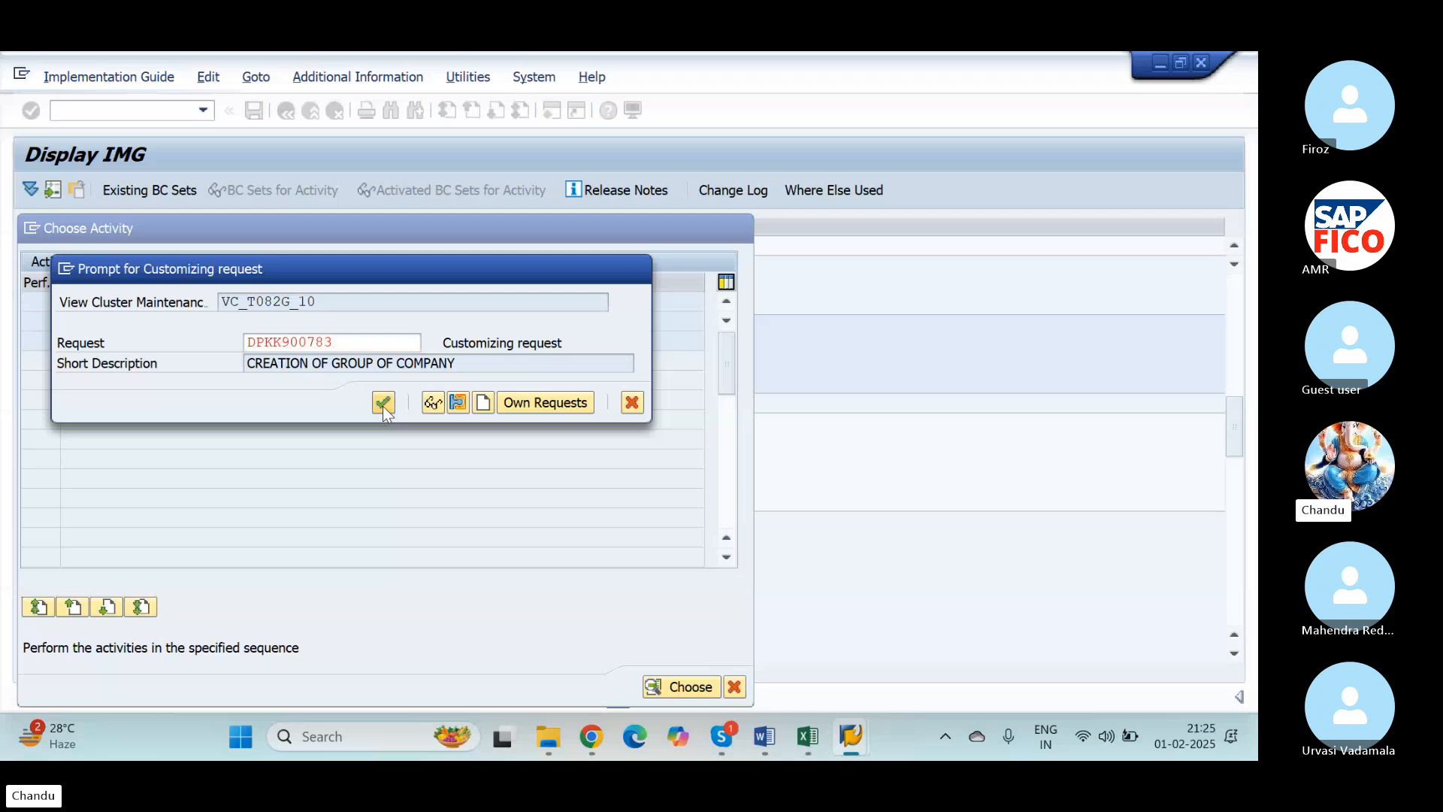
left_click(384, 403)
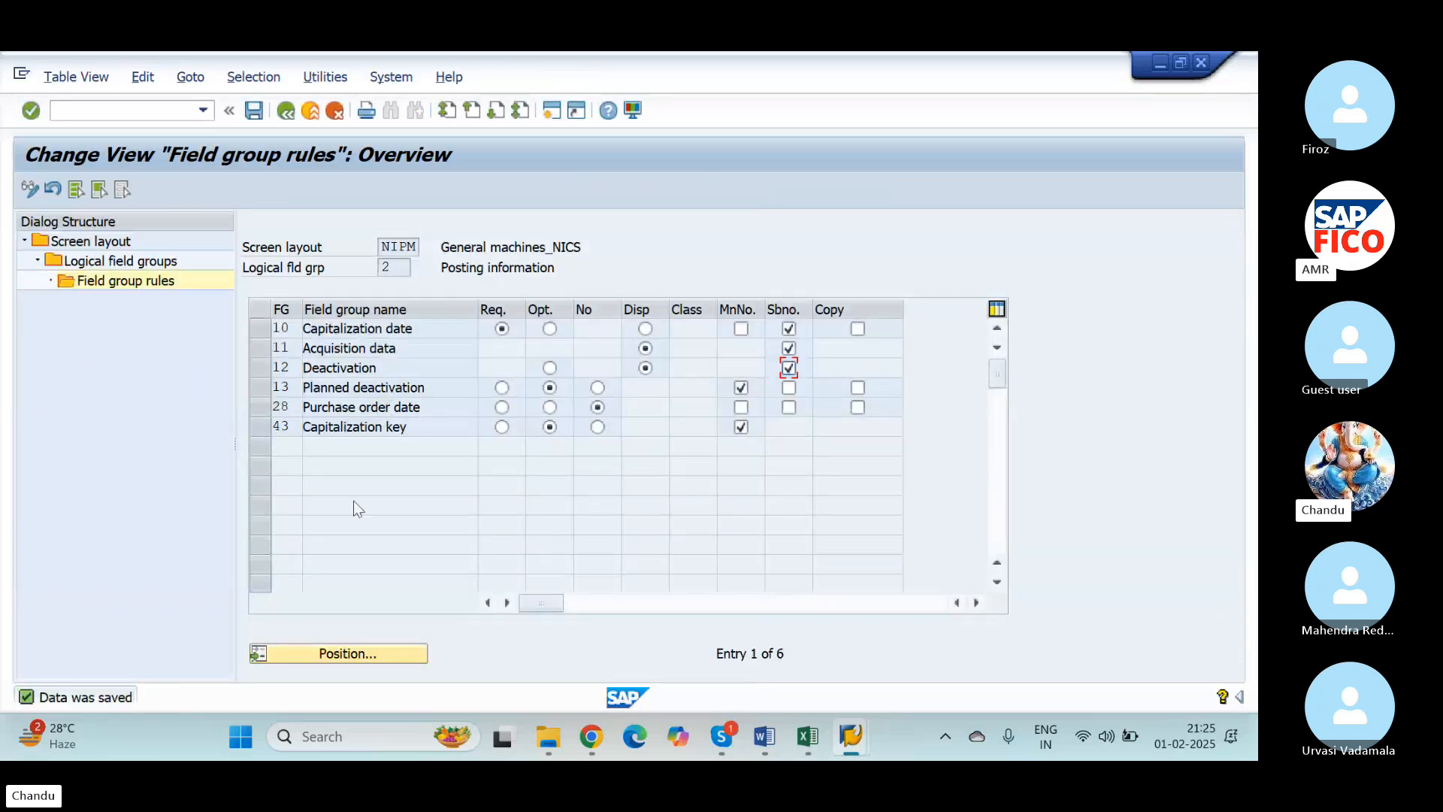
left_click(285, 113)
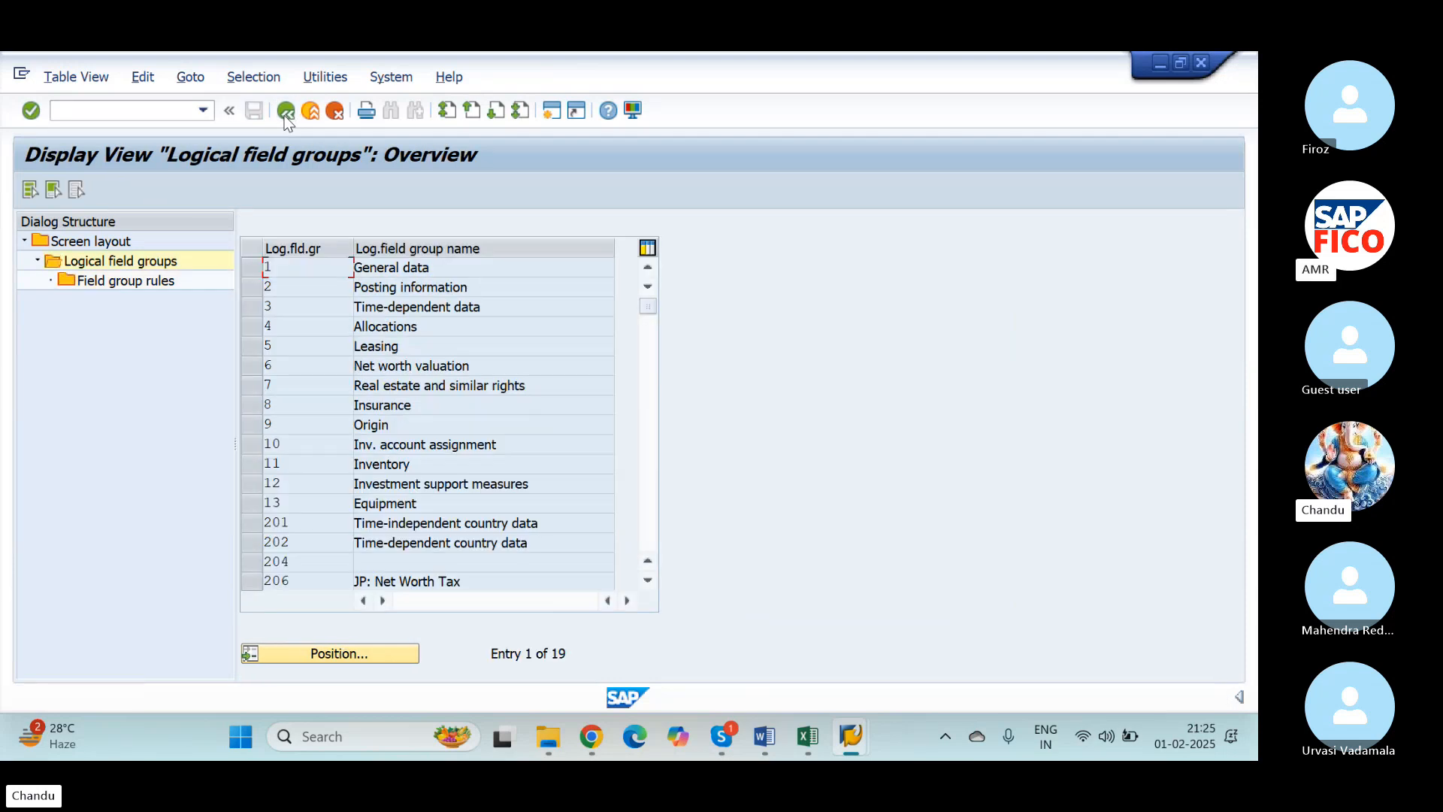
Leave the screen layout configuration and its activity selection to return to the implementation guide structure
left_click(286, 112)
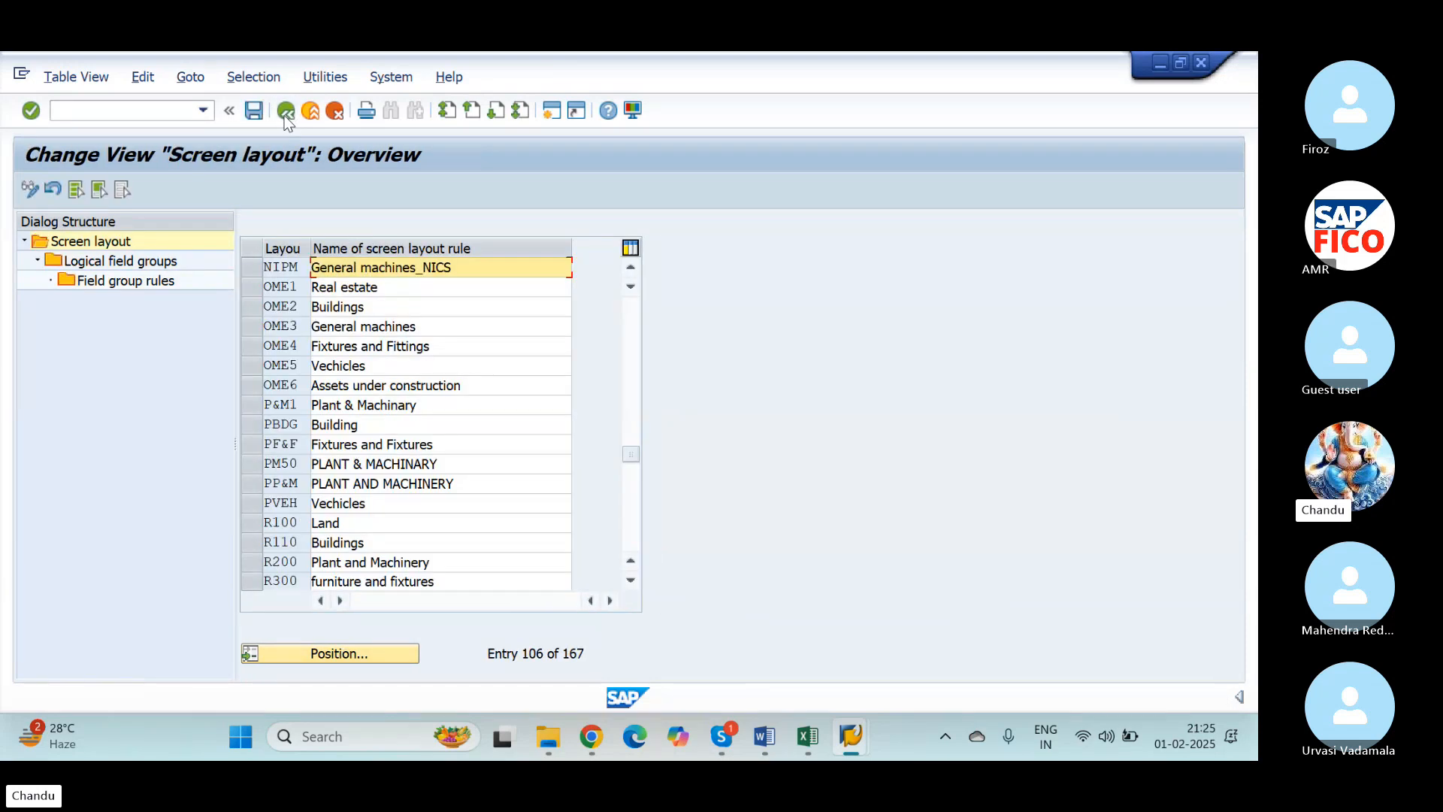
left_click(286, 112)
left_click(285, 113)
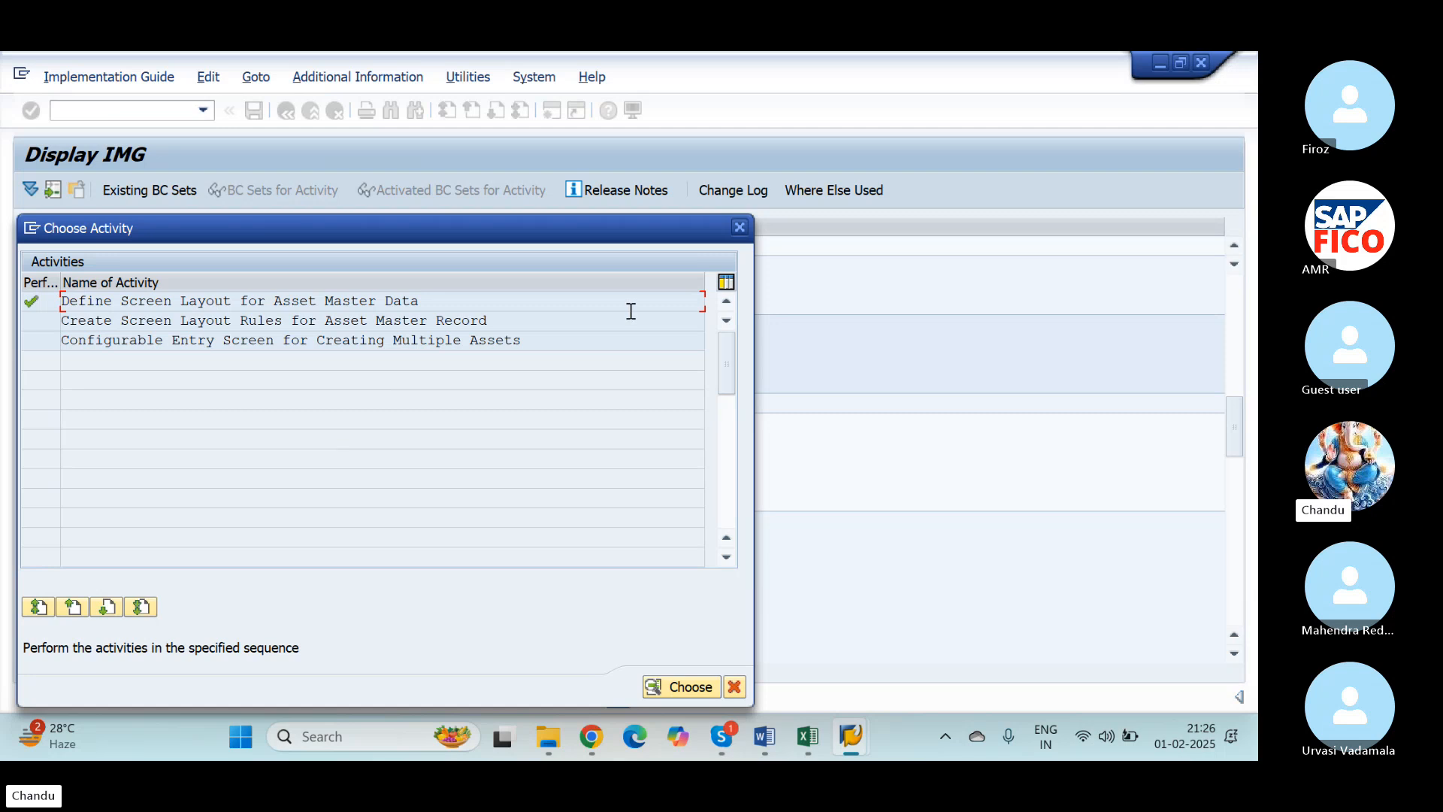
left_click(737, 227)
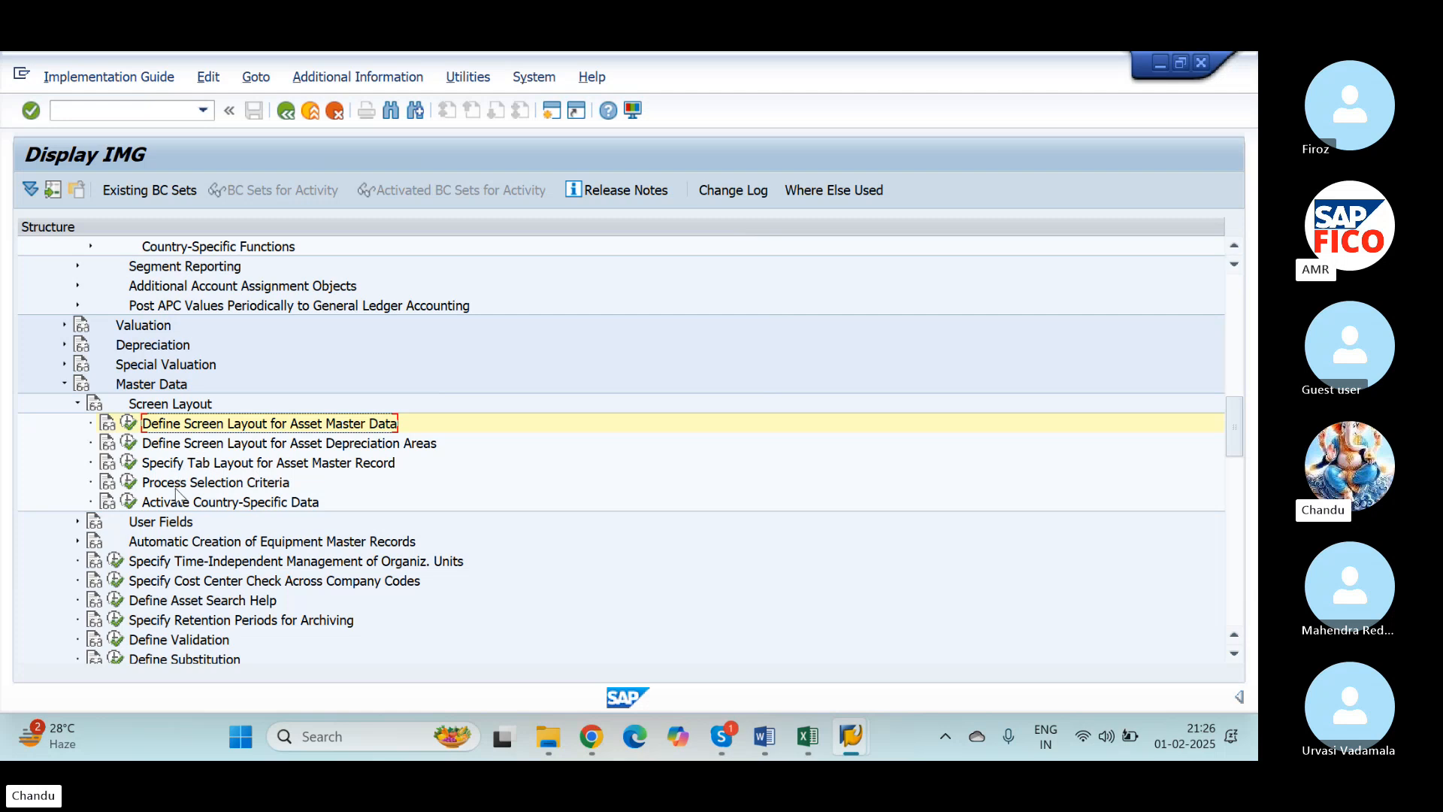
Switch to the Assets Accounting STUDENT workbook in Excel and review the remaining PART-04 and PART-05 configuration items
key("alt+Tab")
key("alt+Tab")
key("alt+Tab")
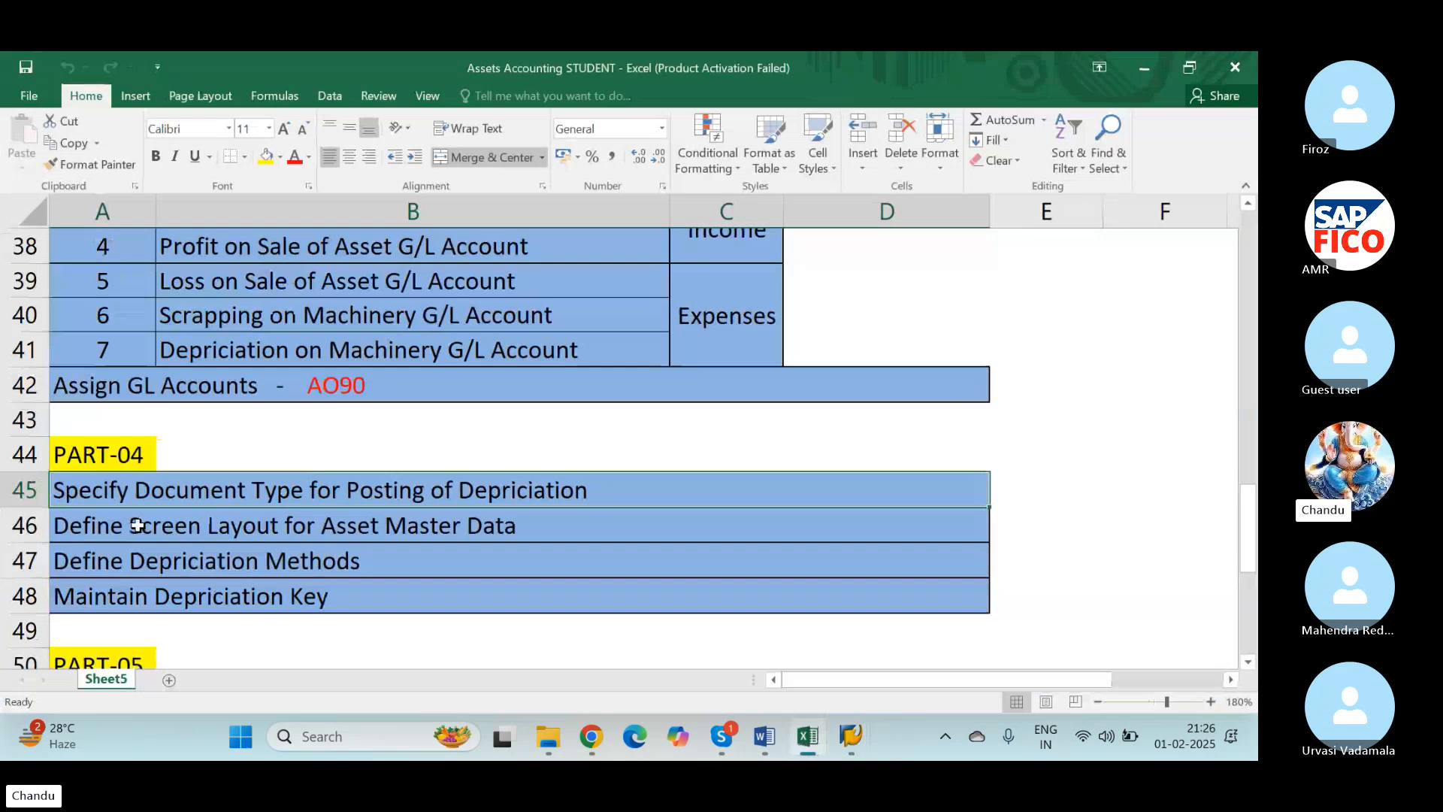
left_click(155, 525)
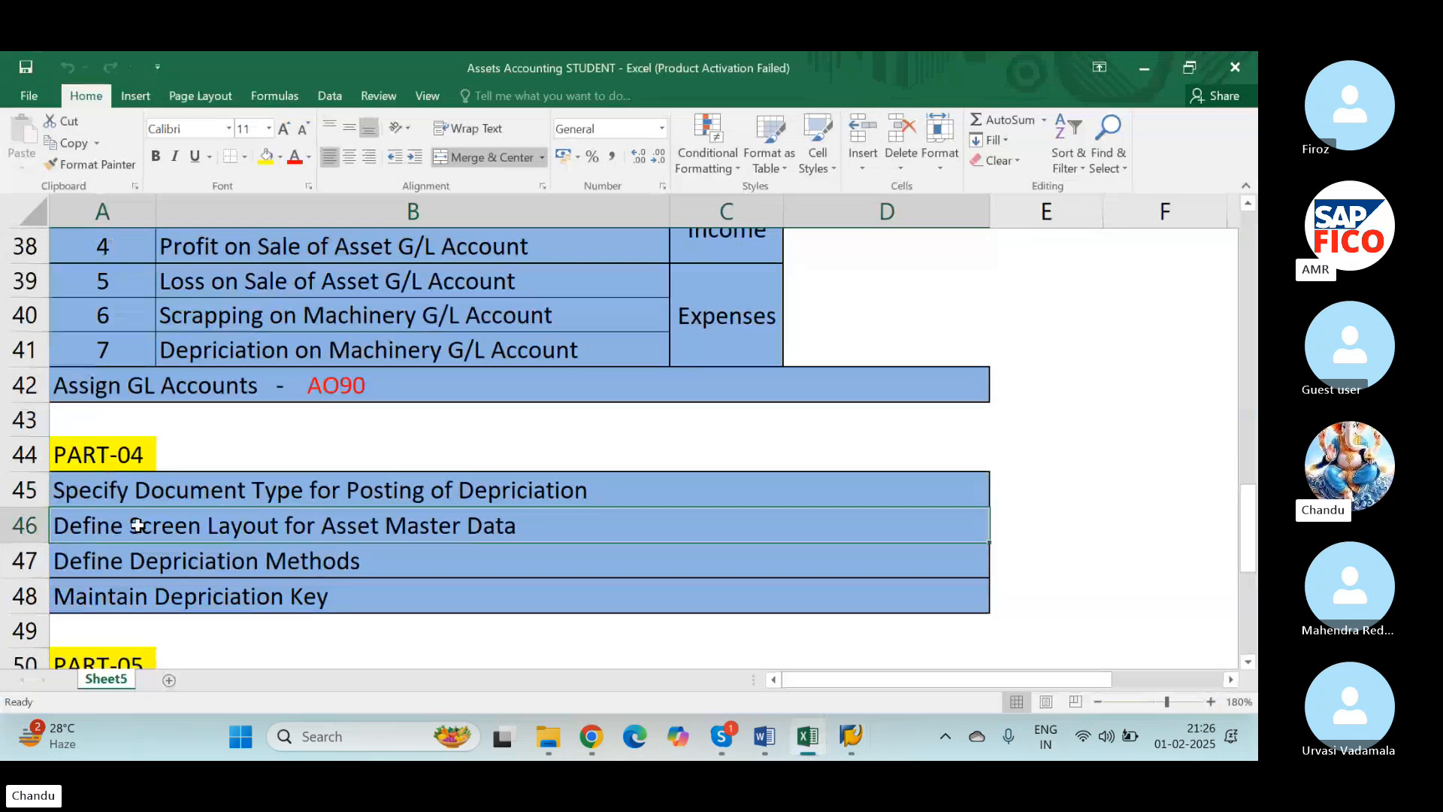
left_click(172, 573)
scroll(174, 577, "down", 2)
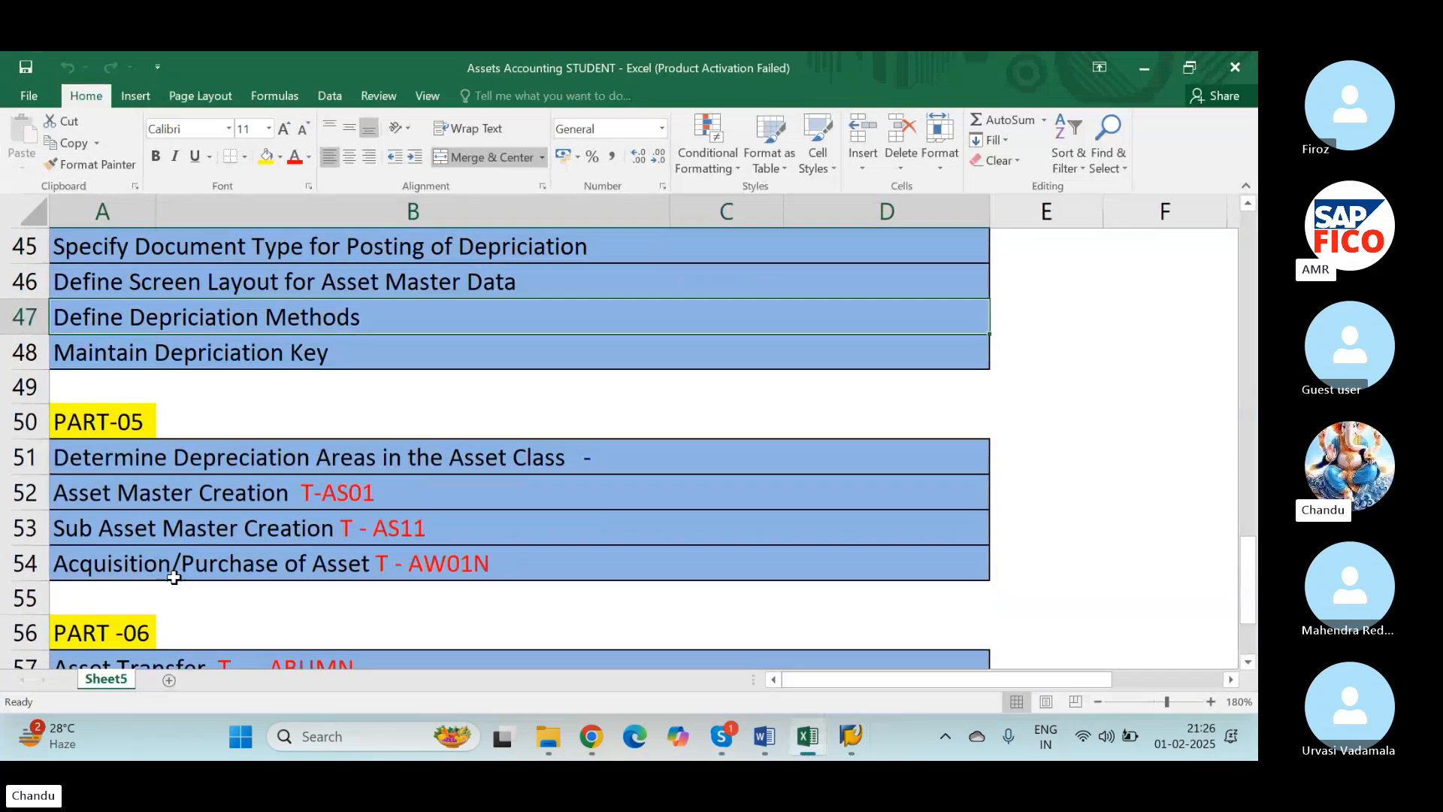
scroll(174, 577, "up", 2)
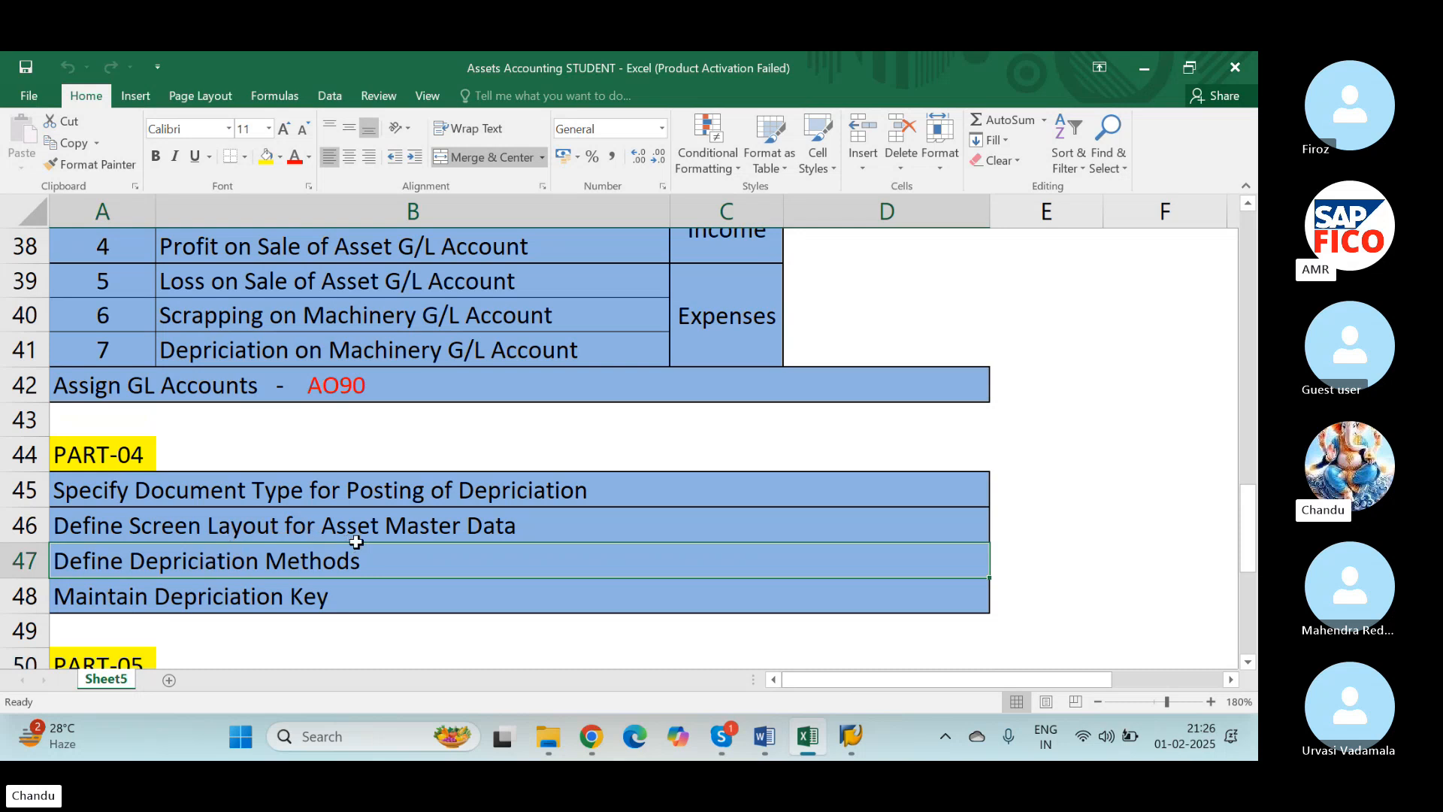
Append "T CODE: AFAMS" to the Define Depriciation Methods entry in row 47
double_click(432, 558)
type("AF")
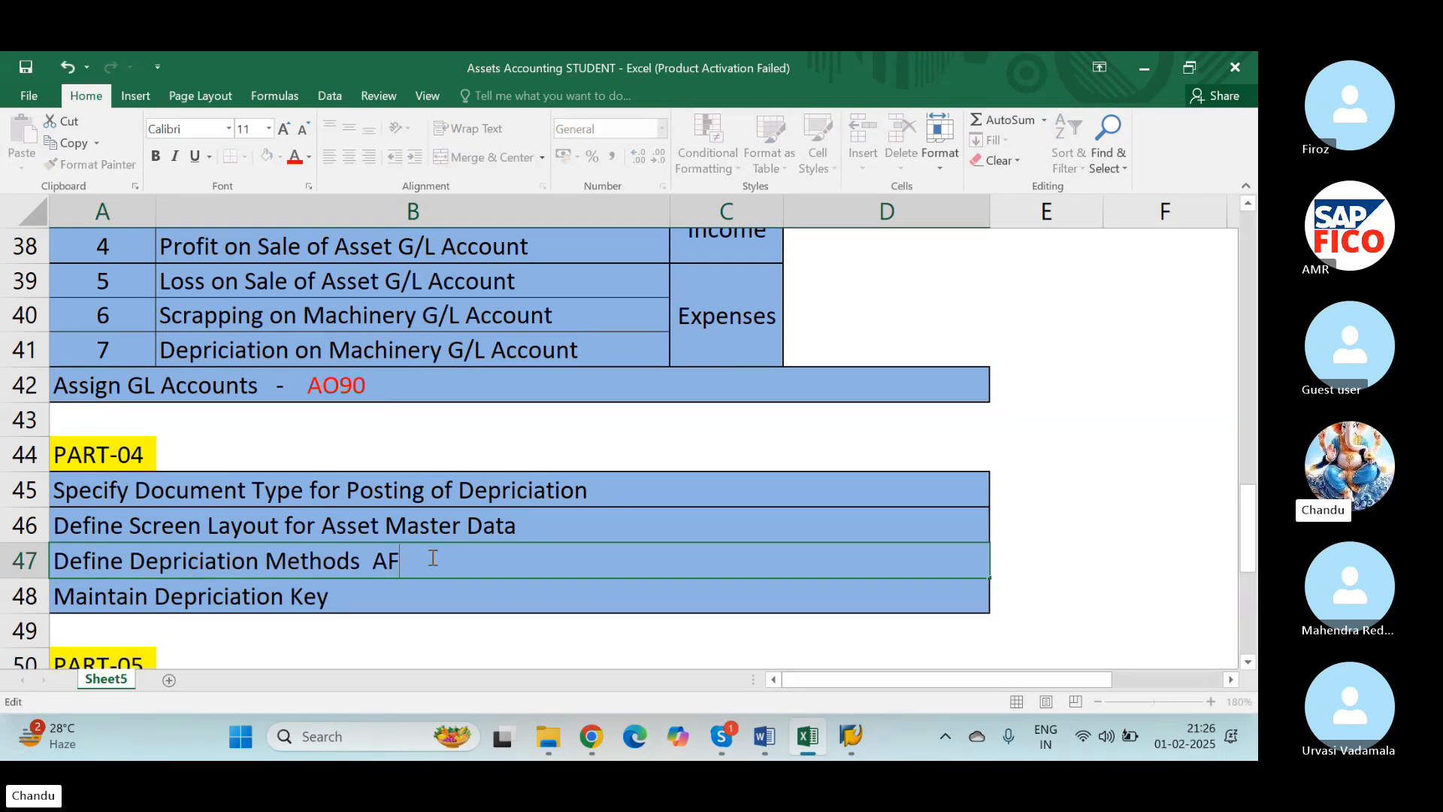
type("AMS")
key("Left")
key("Left")
key("Left")
type("T C")
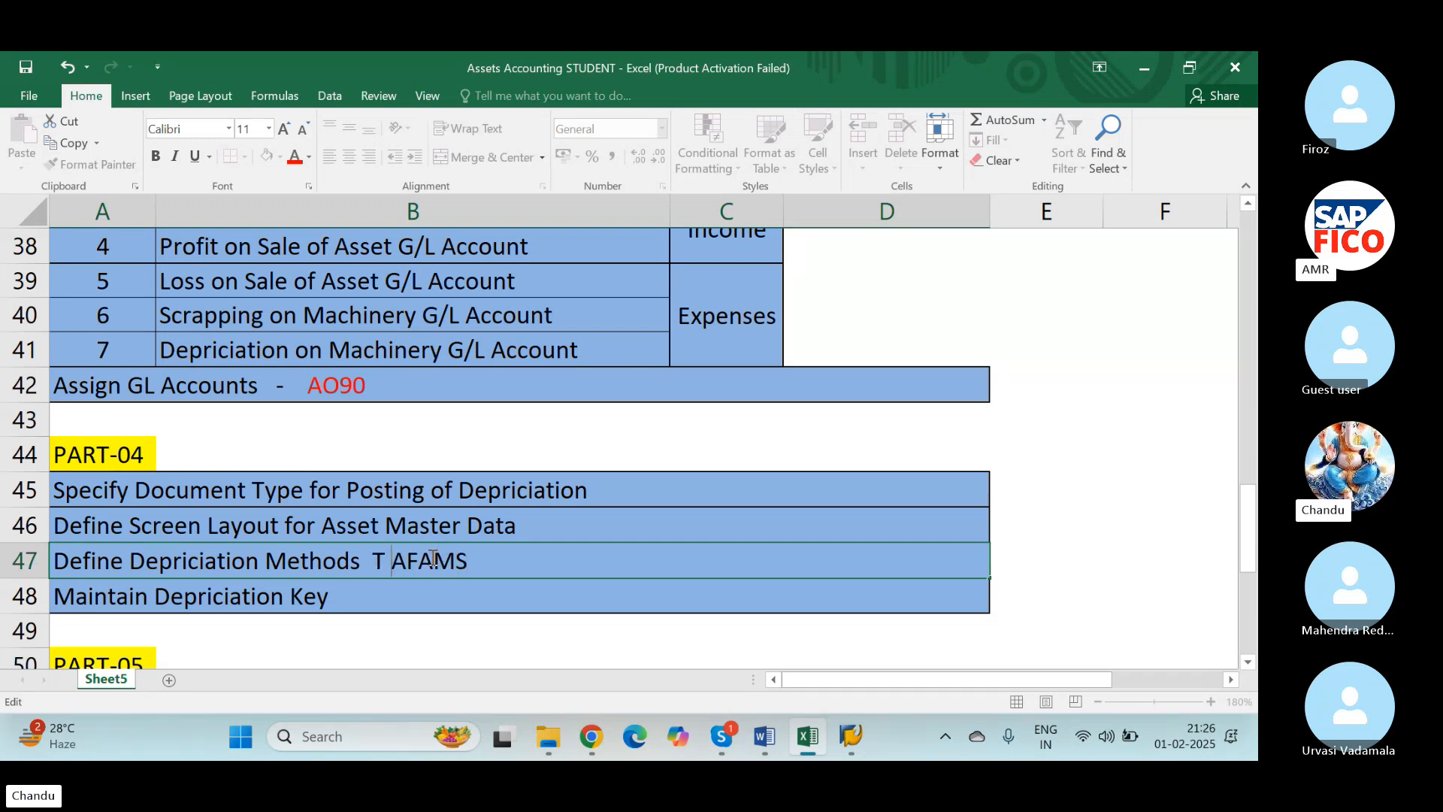
type("ODE")
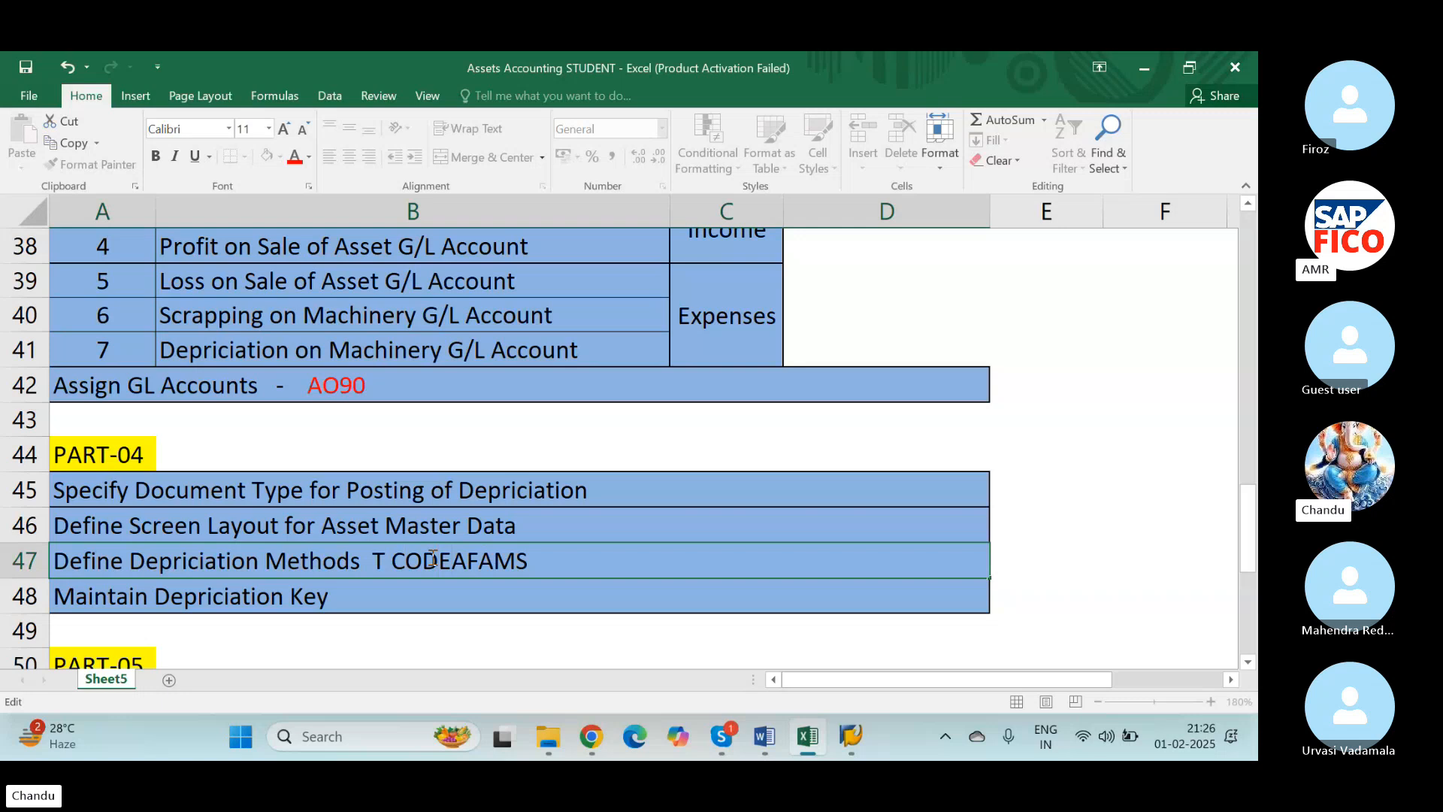
type(":")
left_click(619, 560)
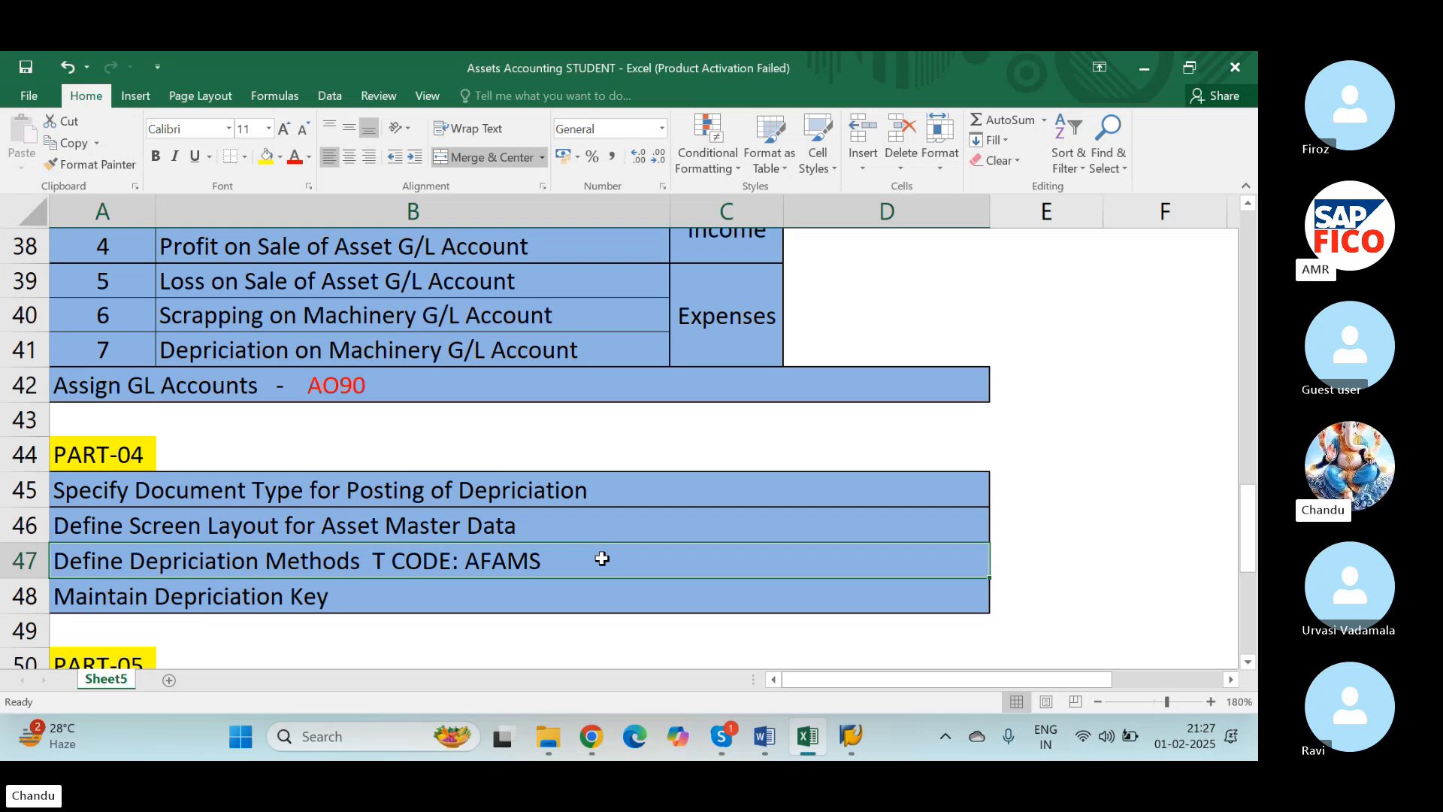
Switch to SAP and look through the Depreciation, Valuation Methods and Master Data nodes for the depreciation method activity
key("alt+Tab")
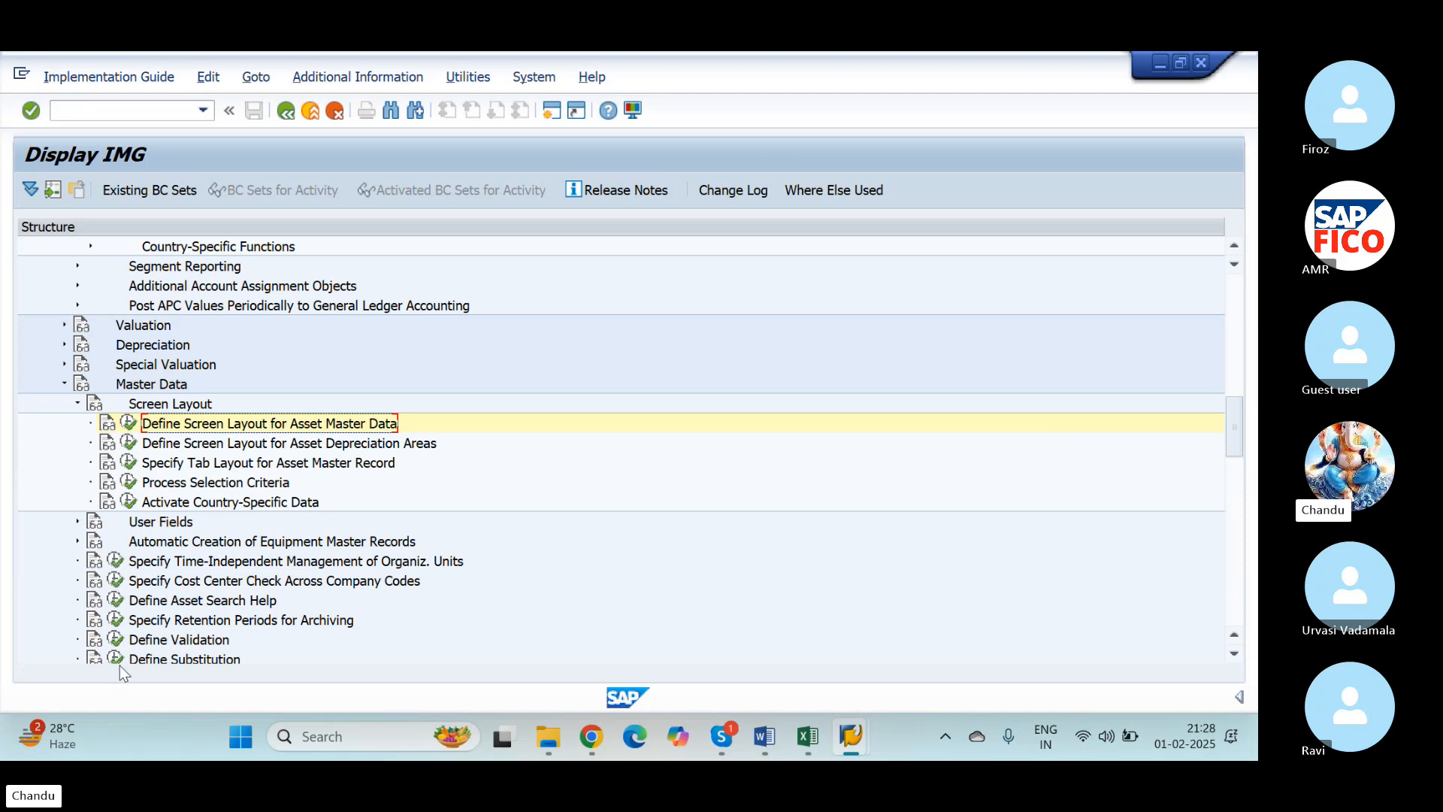
left_click(64, 344)
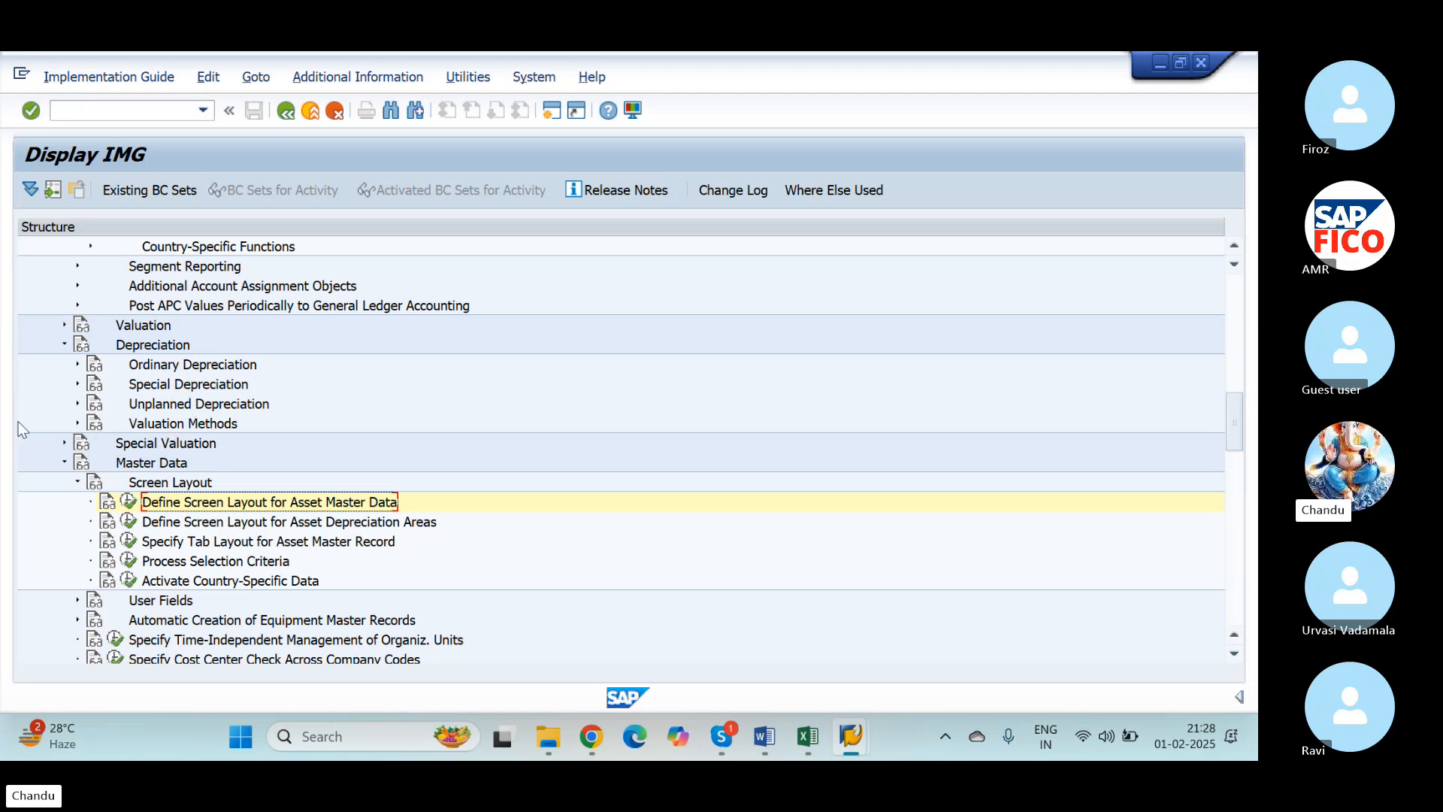
left_click(78, 424)
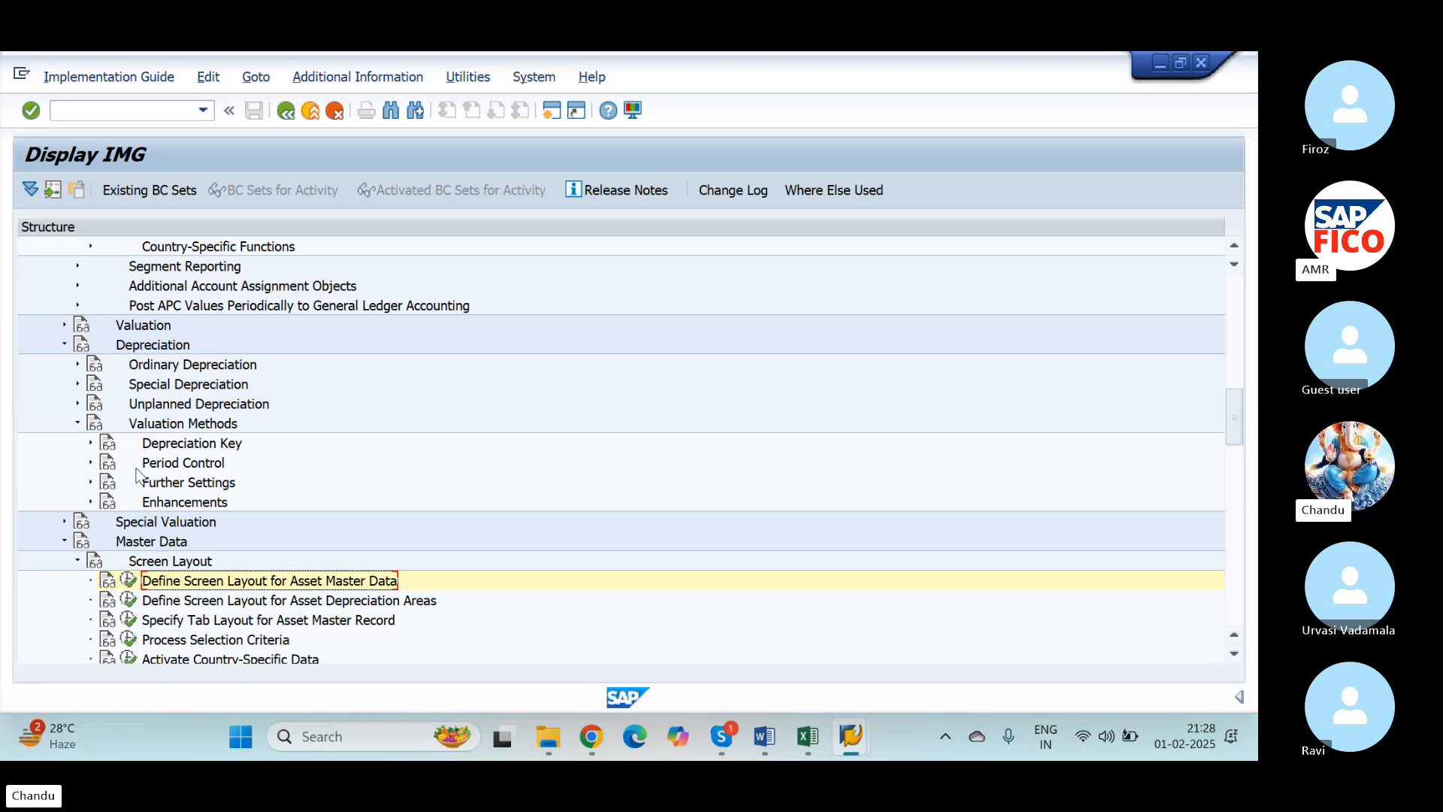
left_click(65, 345)
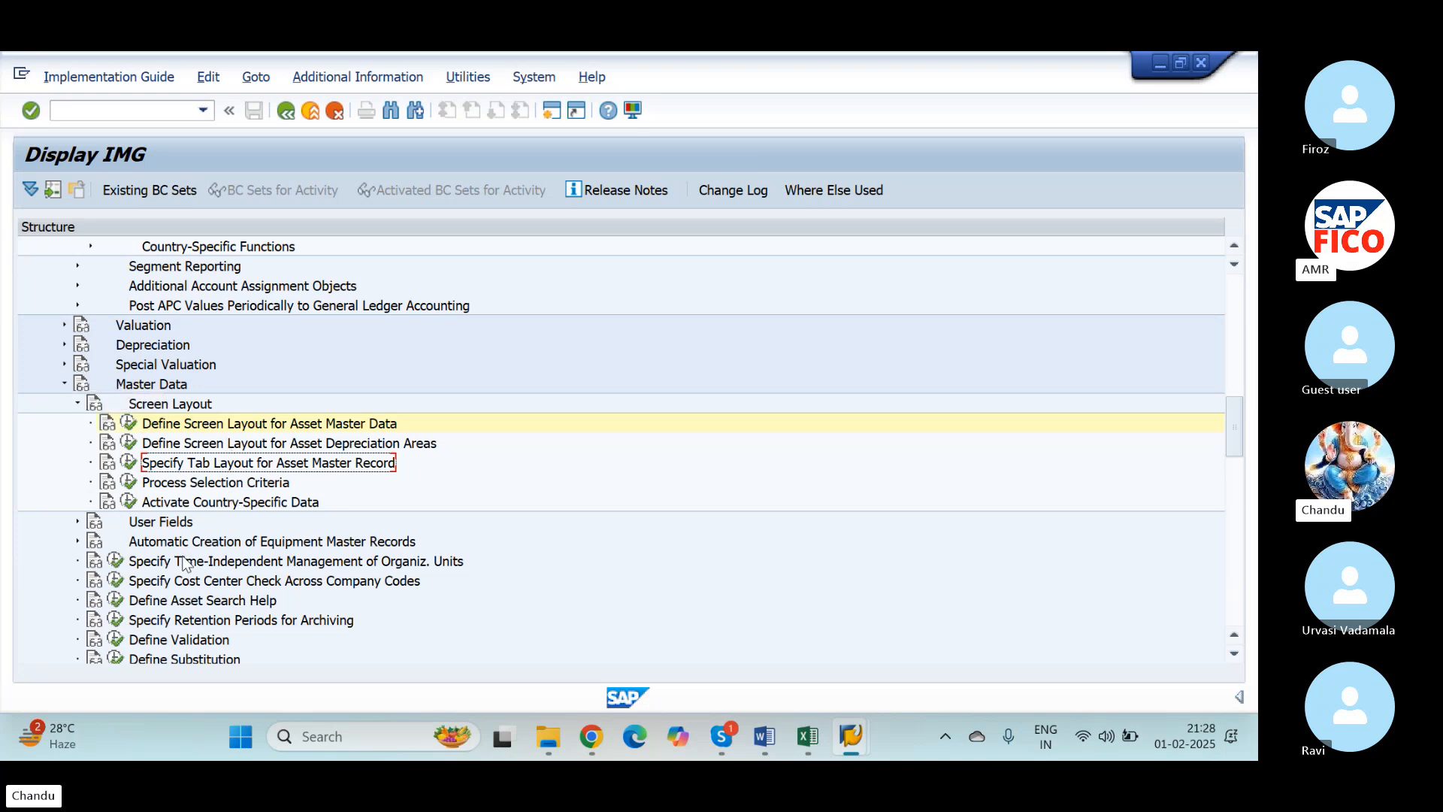
scroll(188, 565, "down", 1)
scroll(191, 651, "down", 1)
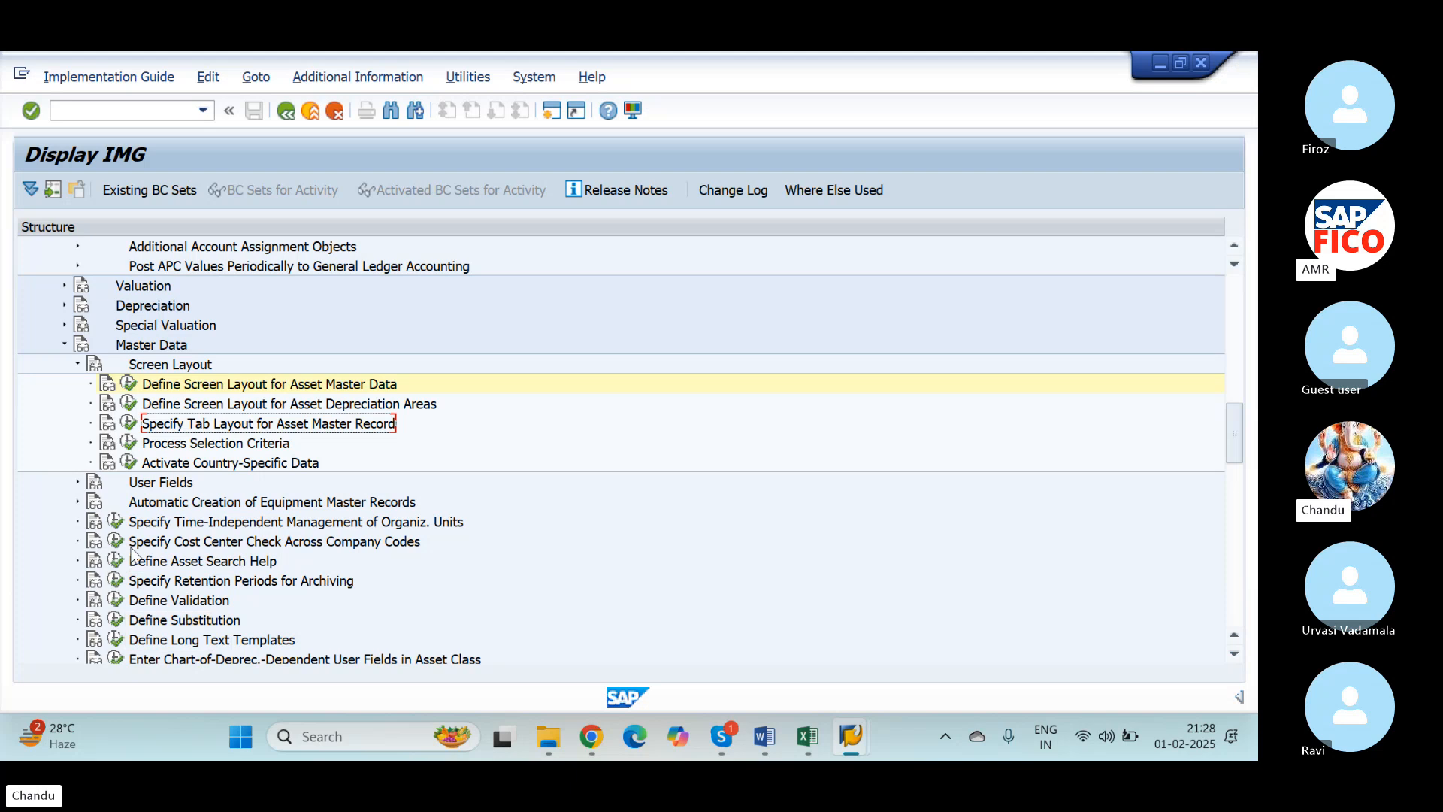
scroll(77, 383, "up", 2)
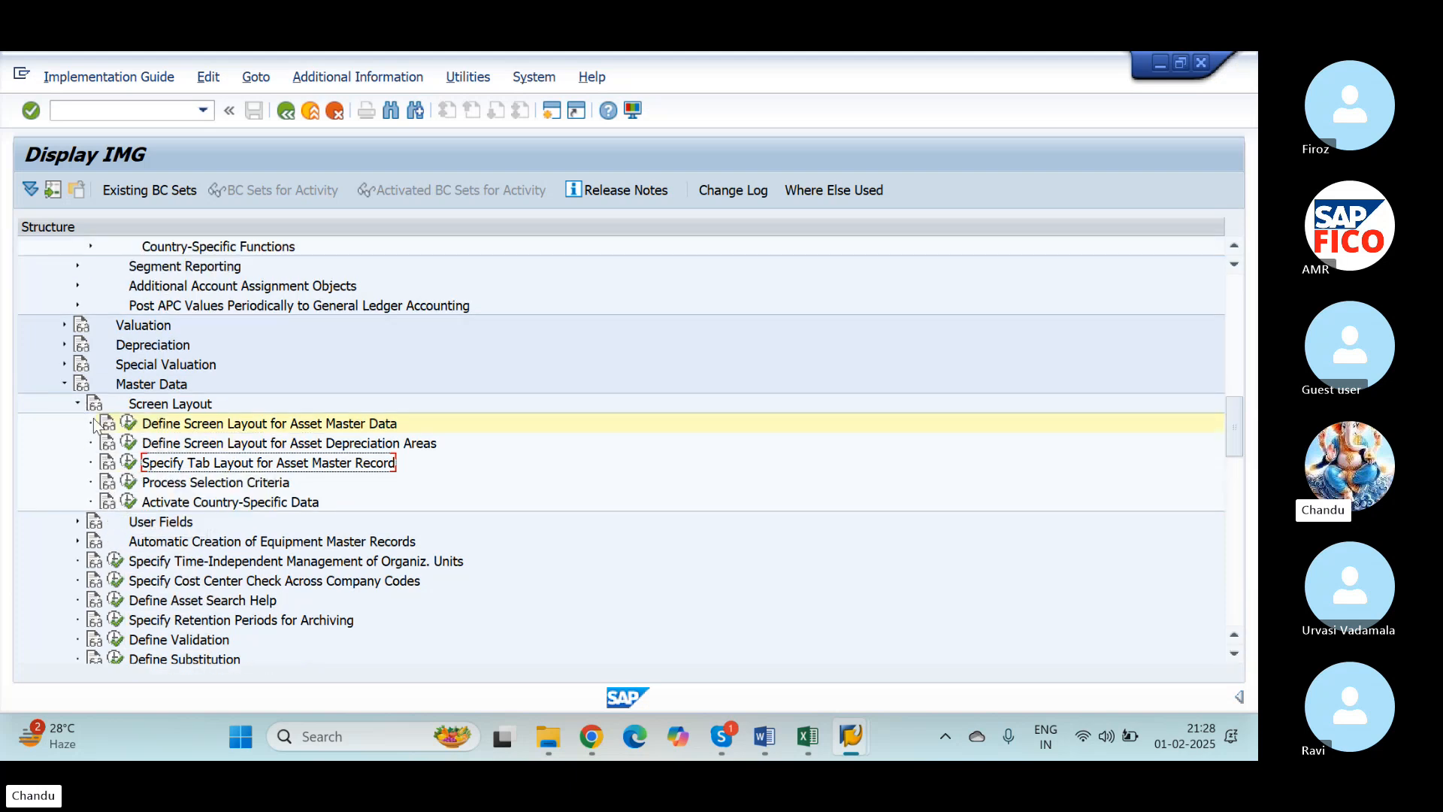
left_click(65, 345)
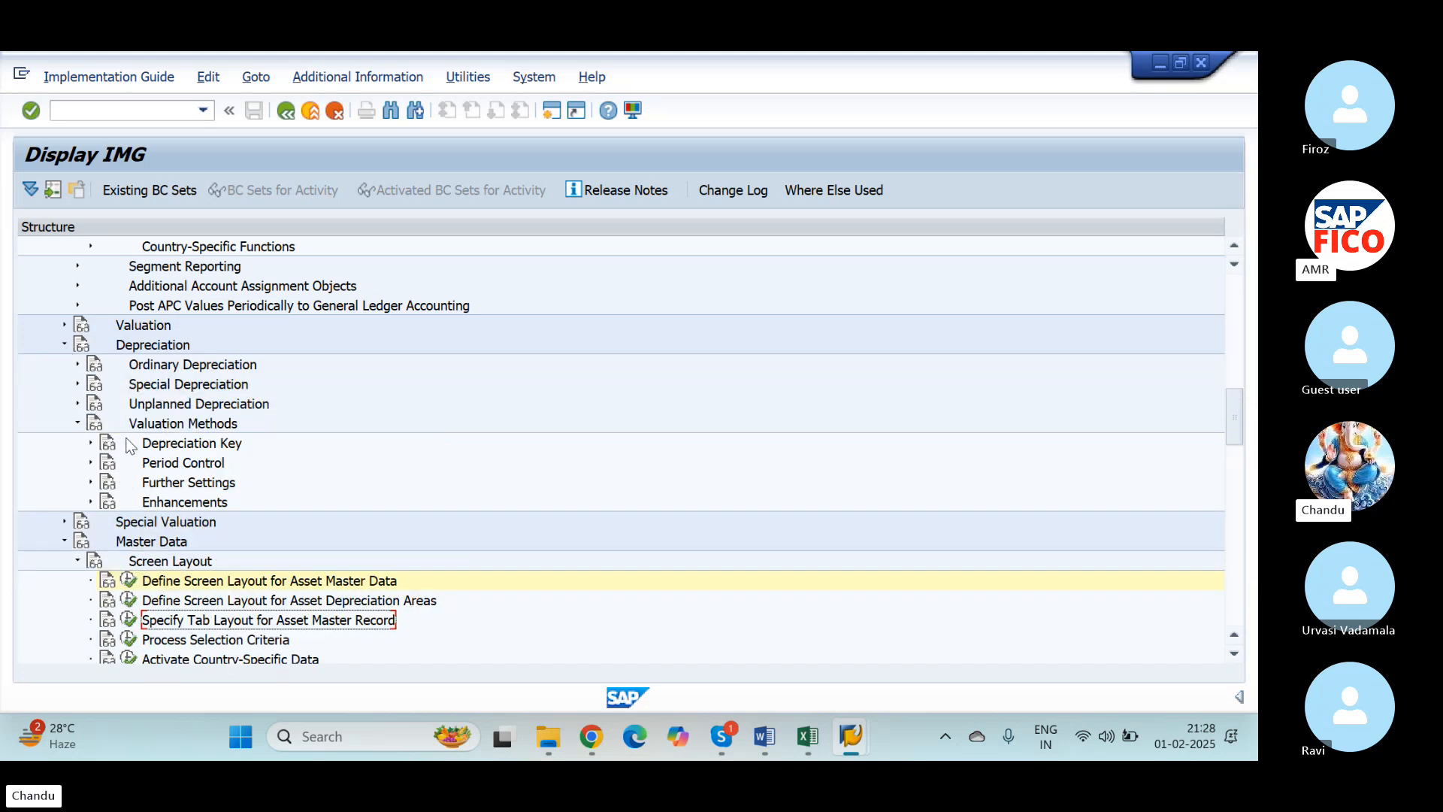
Restart the customizing transaction with /NSPRO and display the SAP Reference IMG
left_click(160, 106)
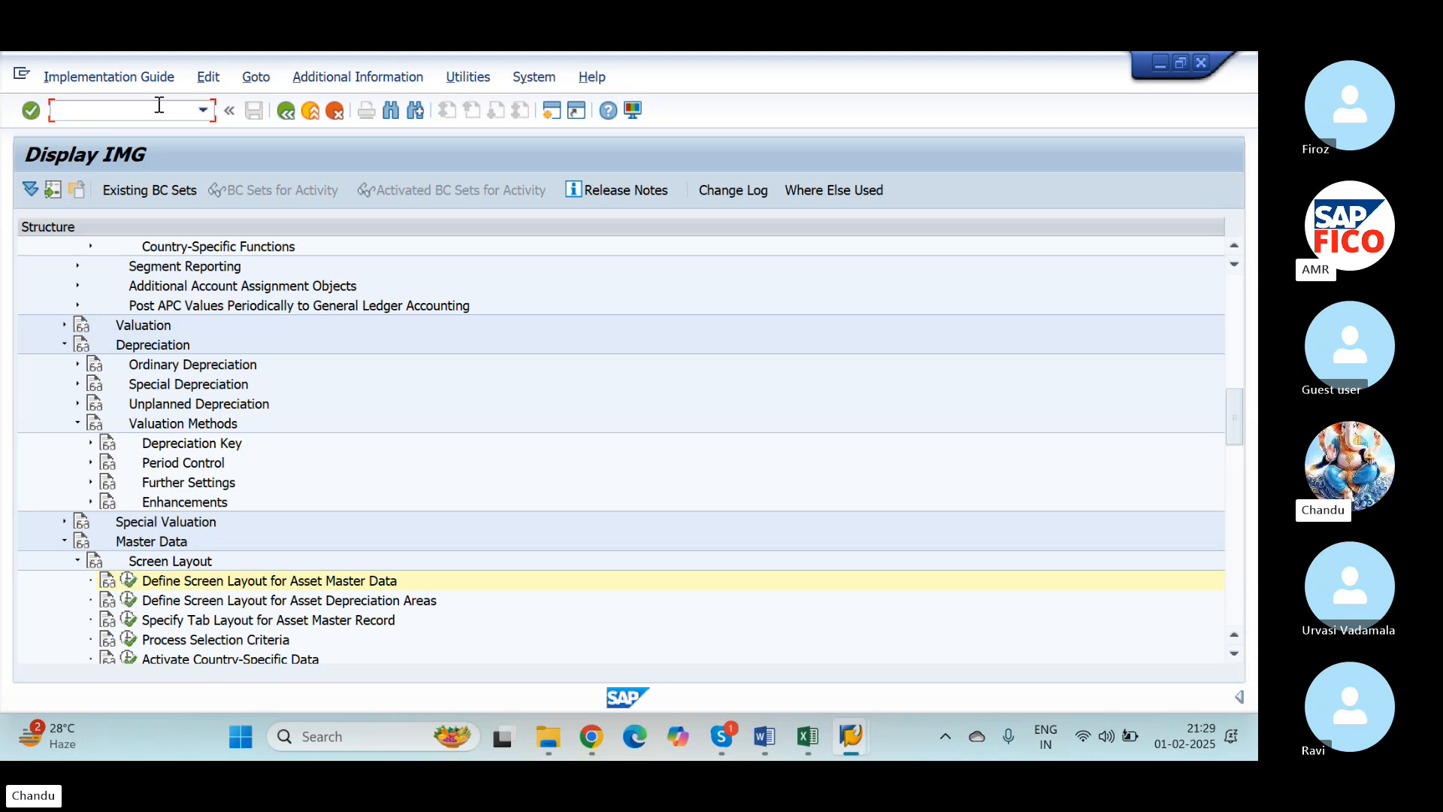
type("/NSPRO")
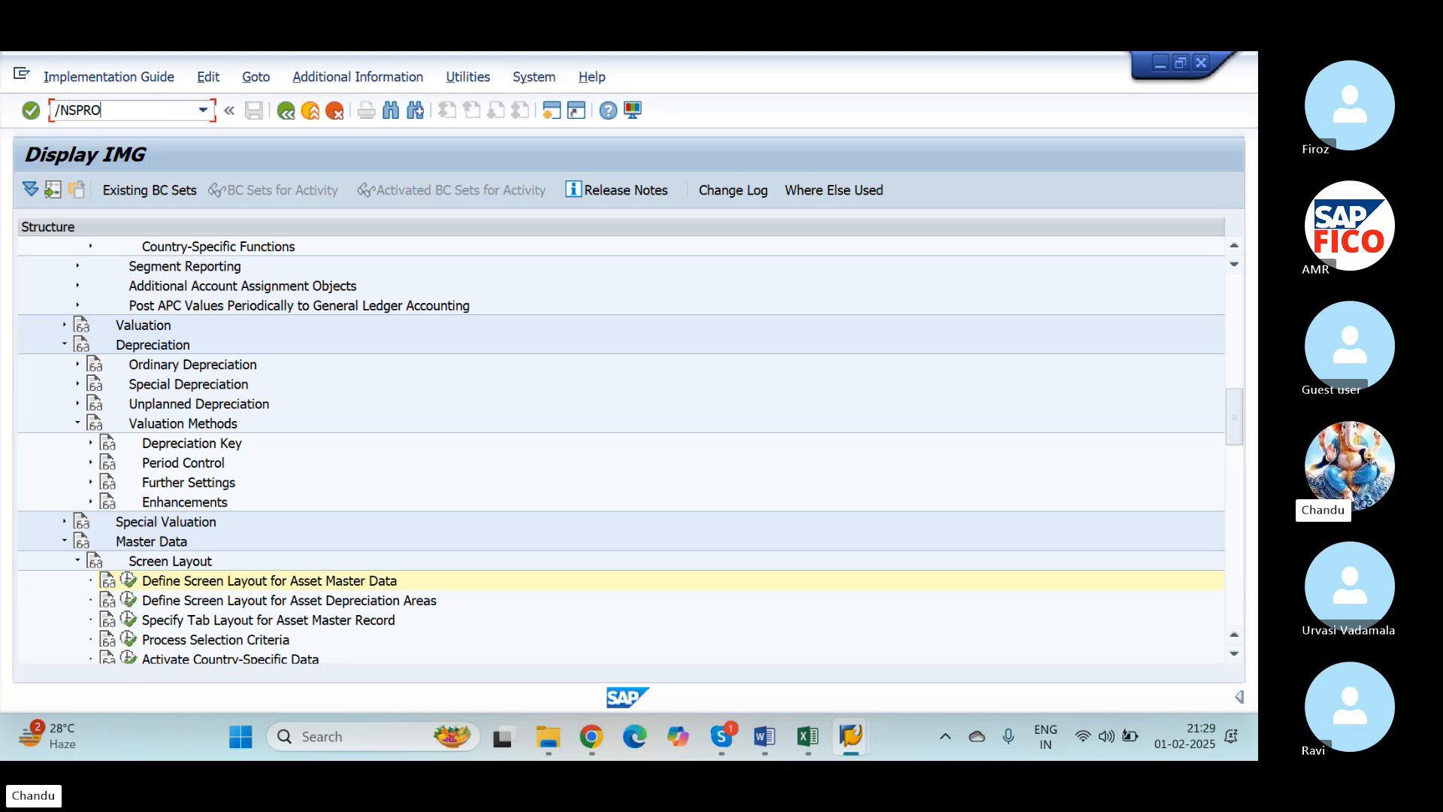
key("Return")
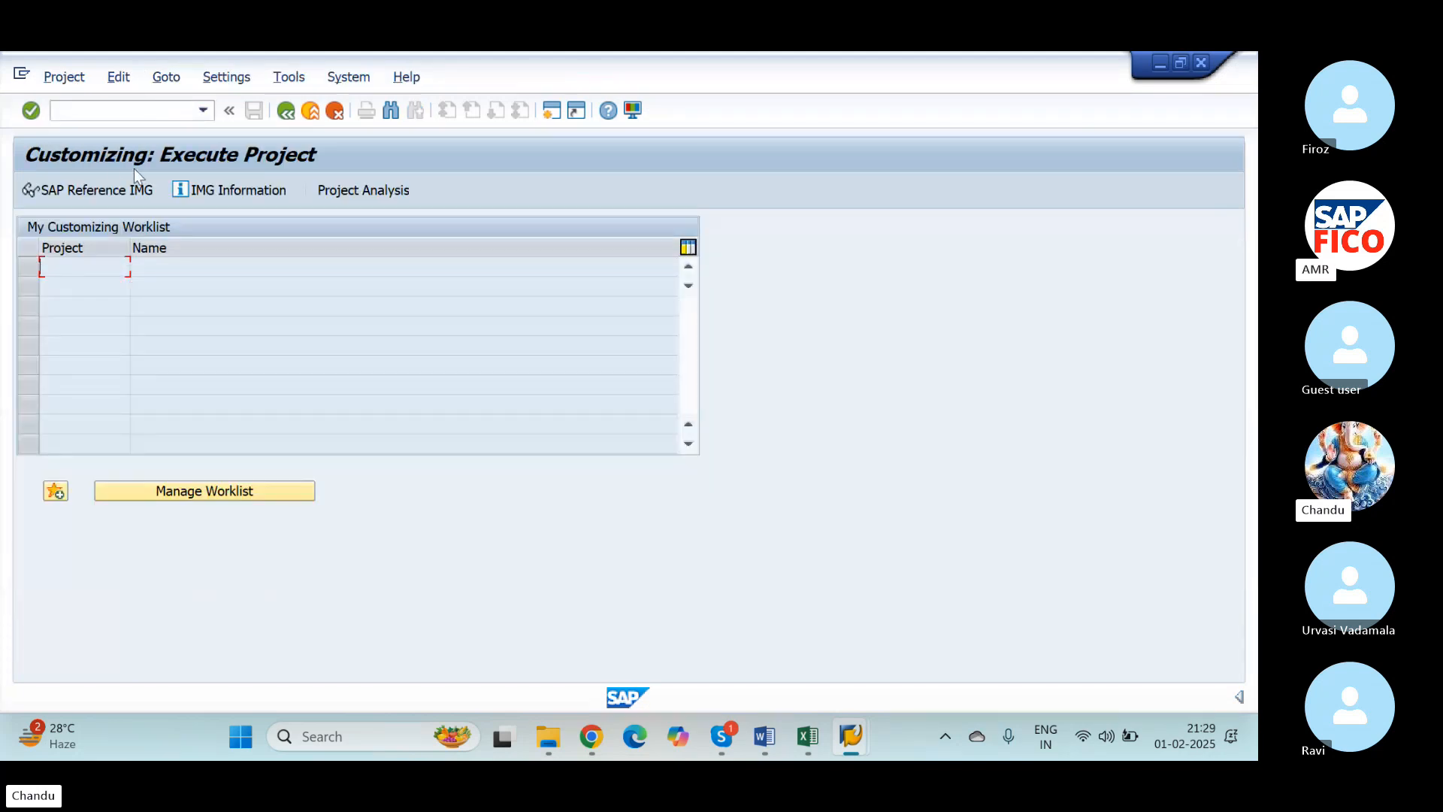
left_click(95, 191)
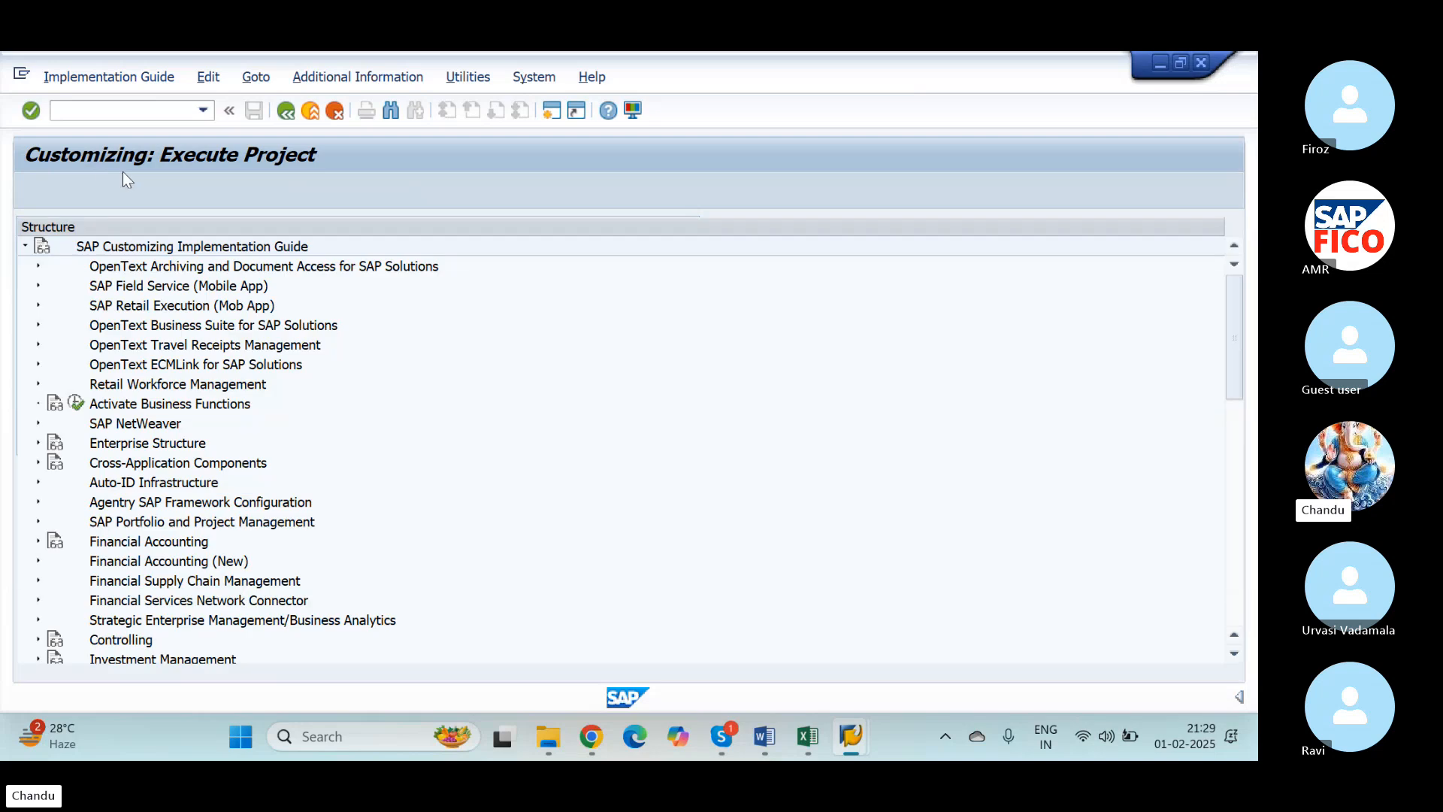
Expand Financial Accounting (New), Asset Accounting, Depreciation, Valuation Methods, Depreciation Key and Calculation Methods in the implementation guide
scroll(128, 601, "down", 3)
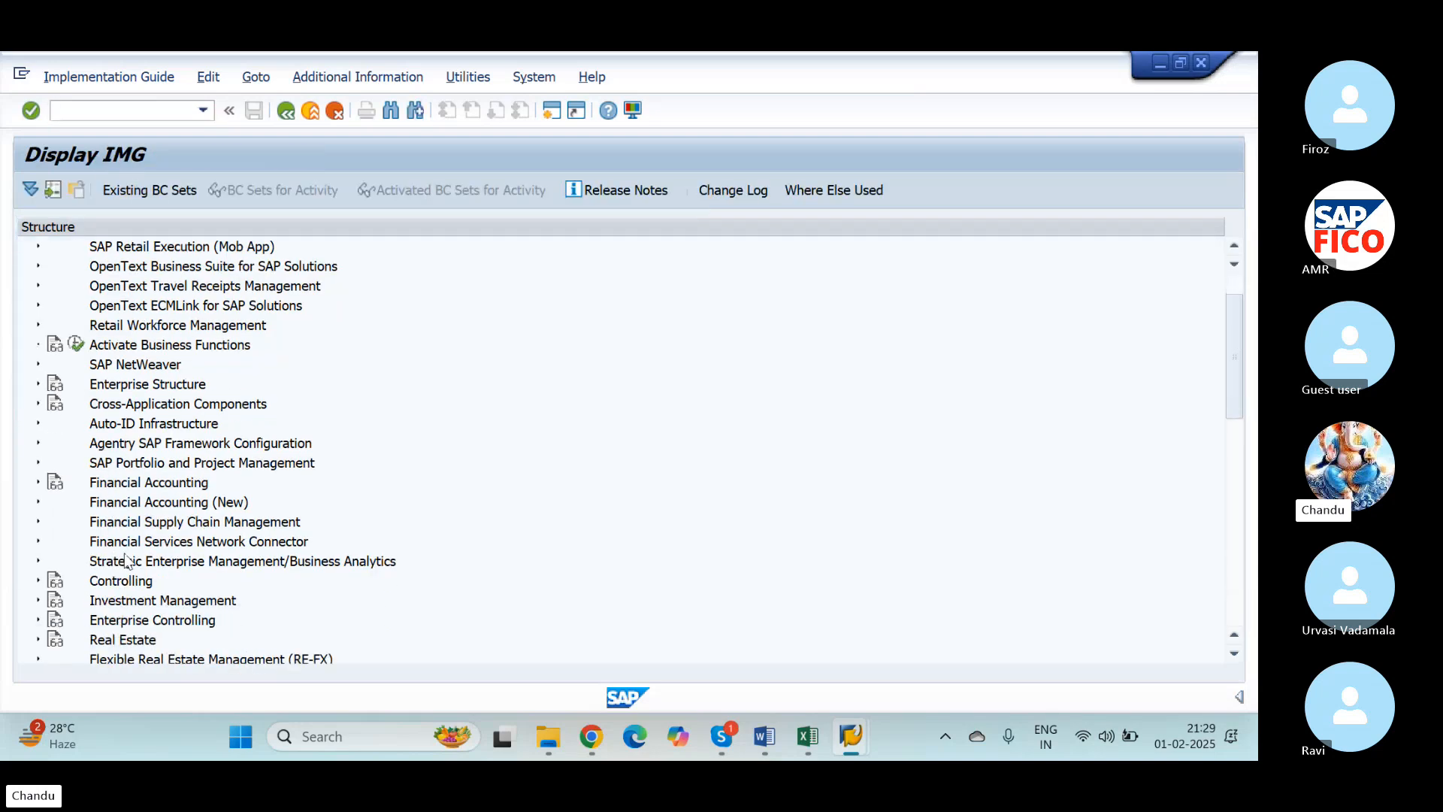
left_click(37, 502)
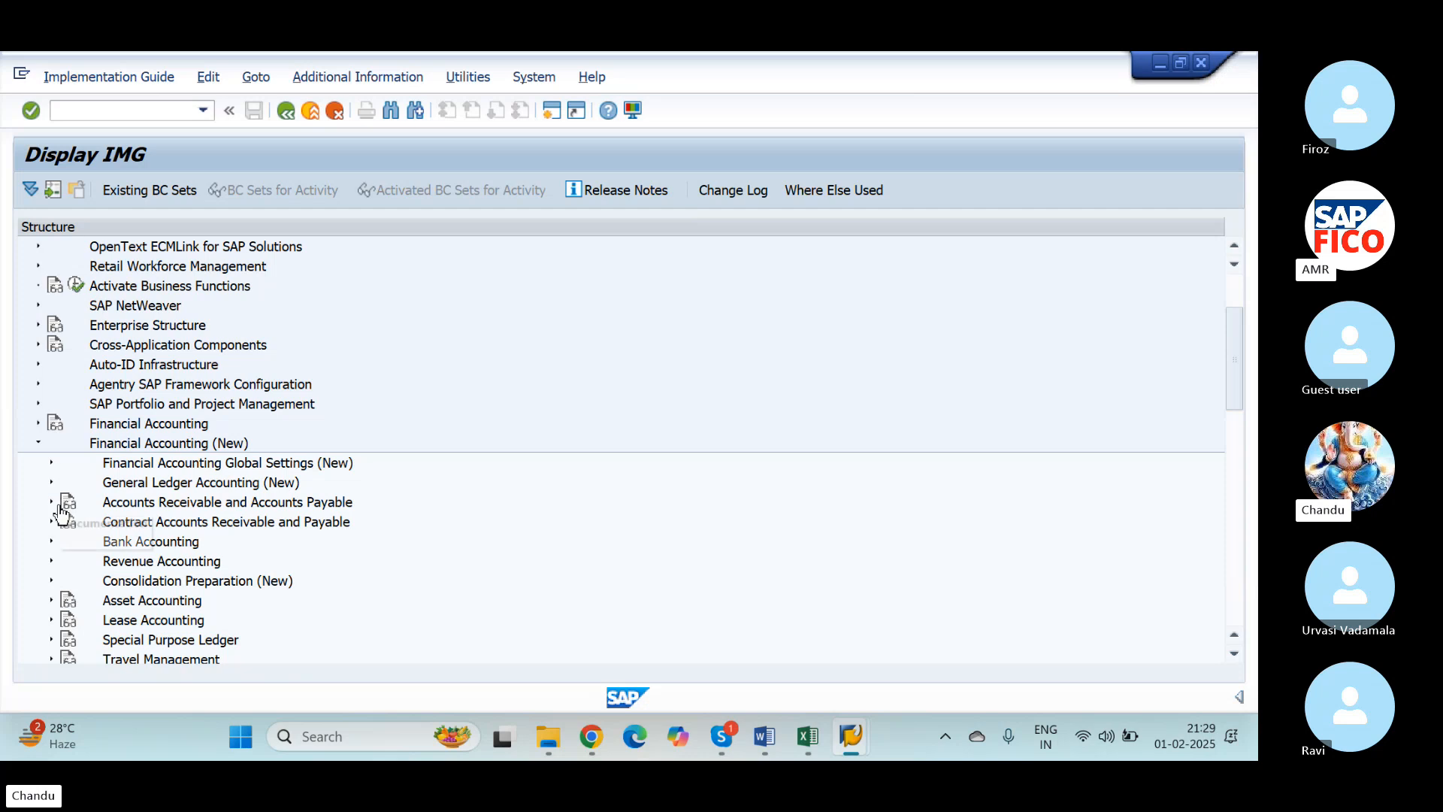
left_click(50, 599)
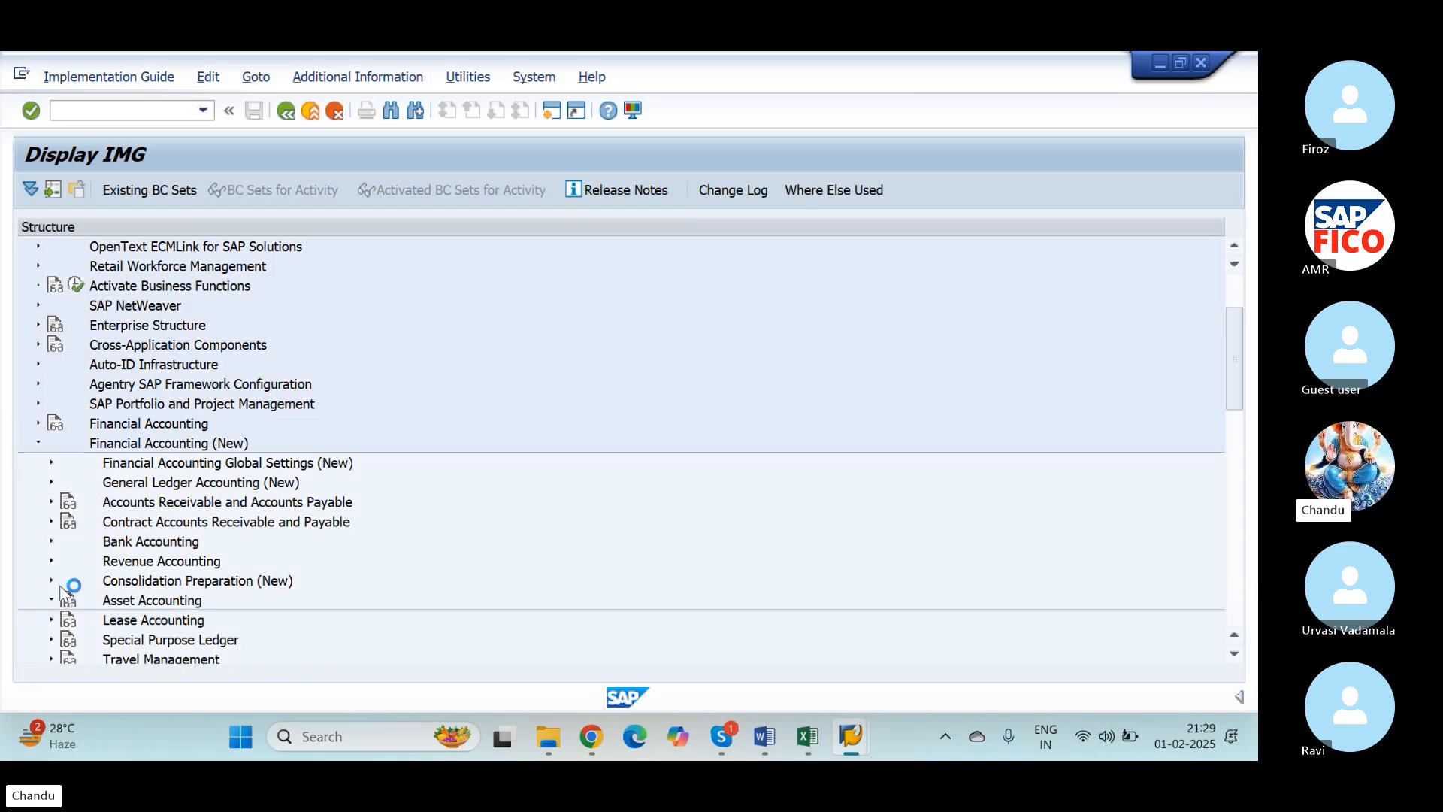
scroll(113, 552, "down", 2)
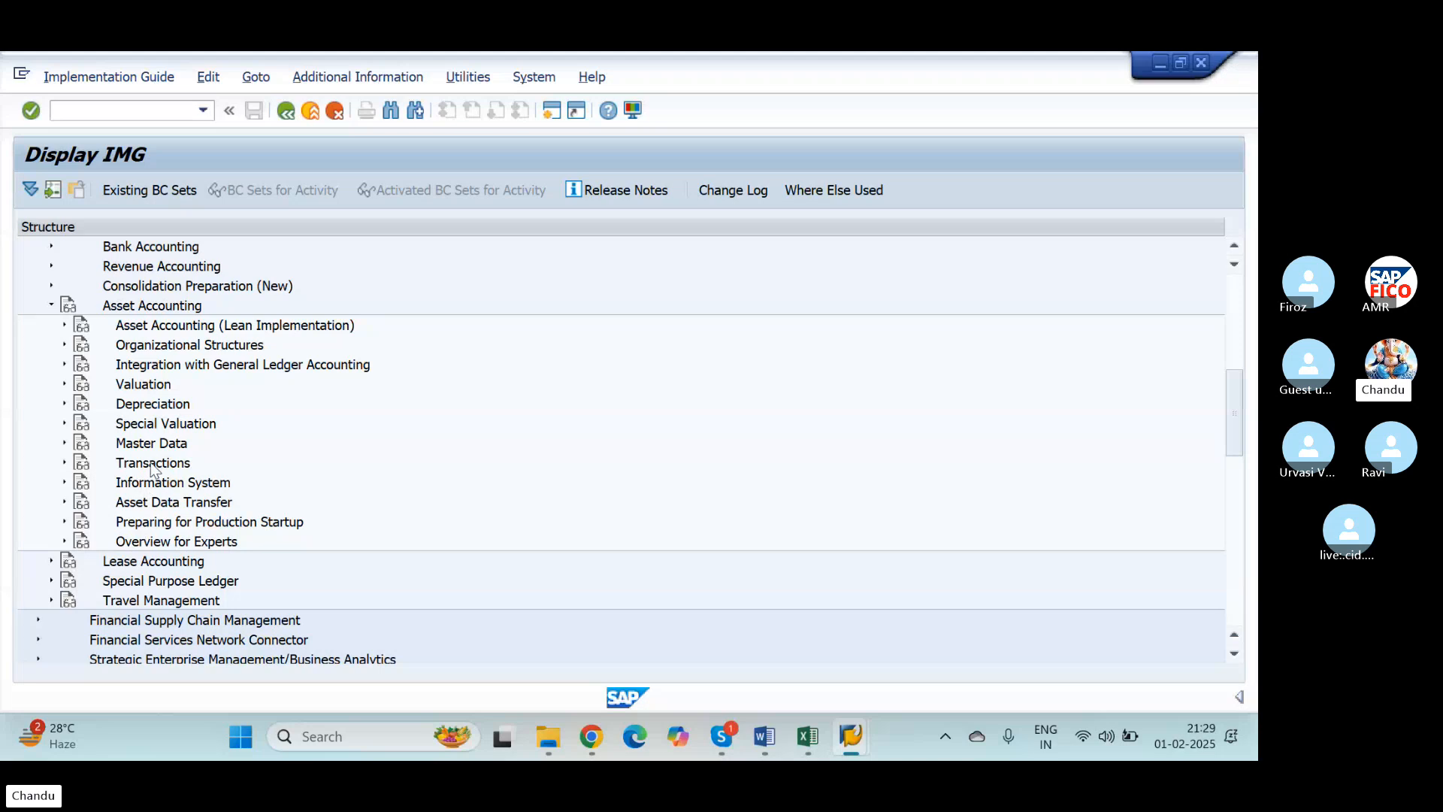
left_click(65, 405)
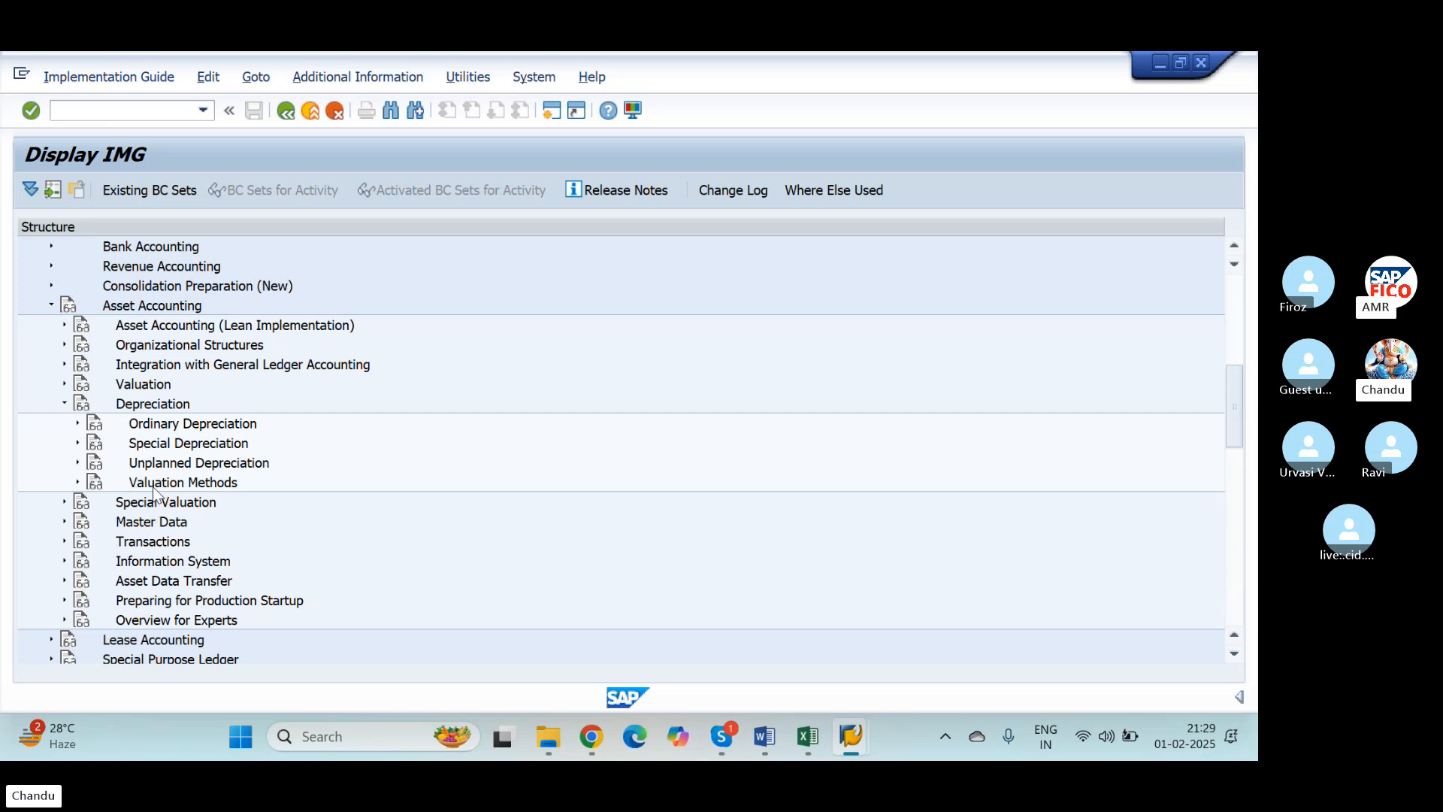
left_click(77, 483)
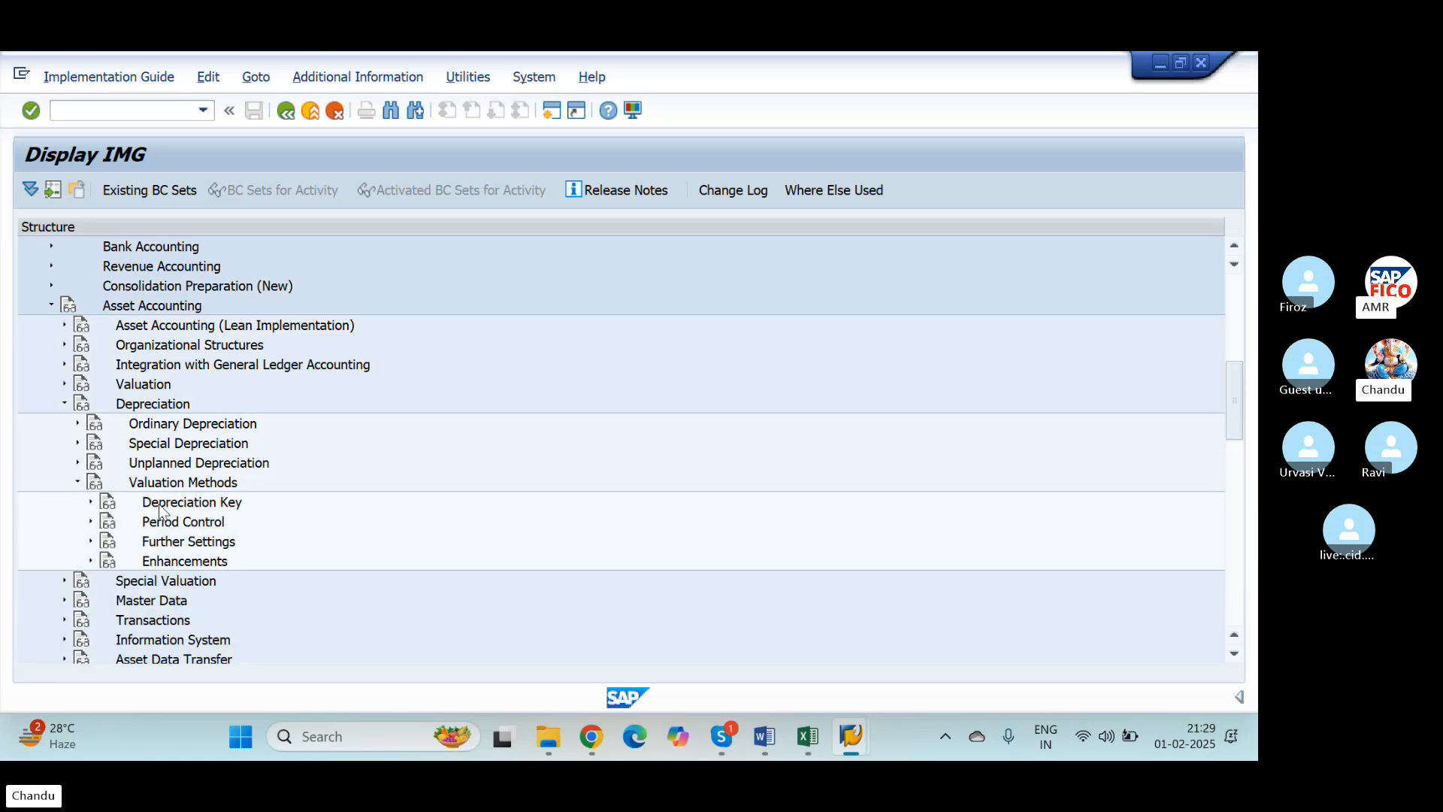
left_click(91, 503)
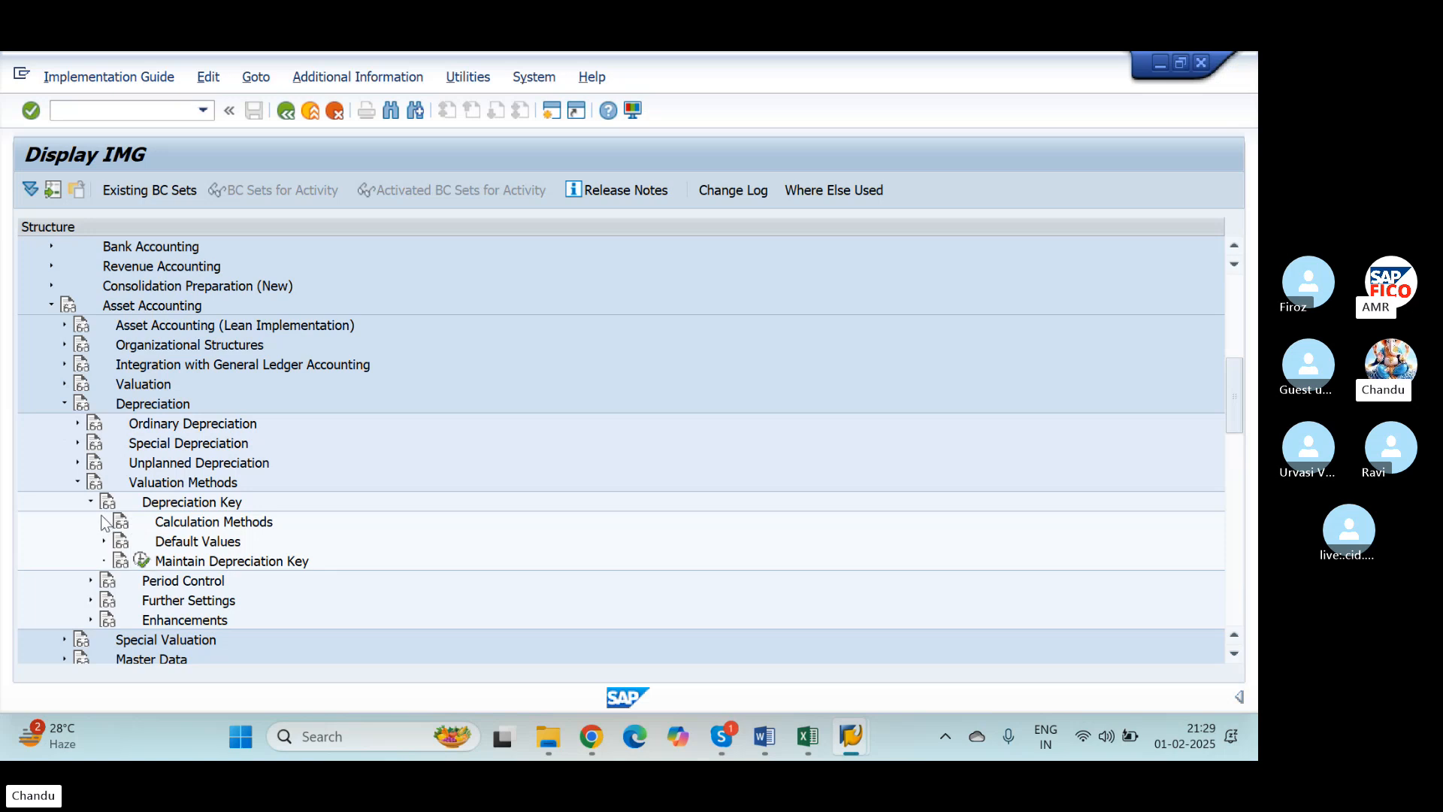
left_click(104, 522)
scroll(238, 593, "down", 5)
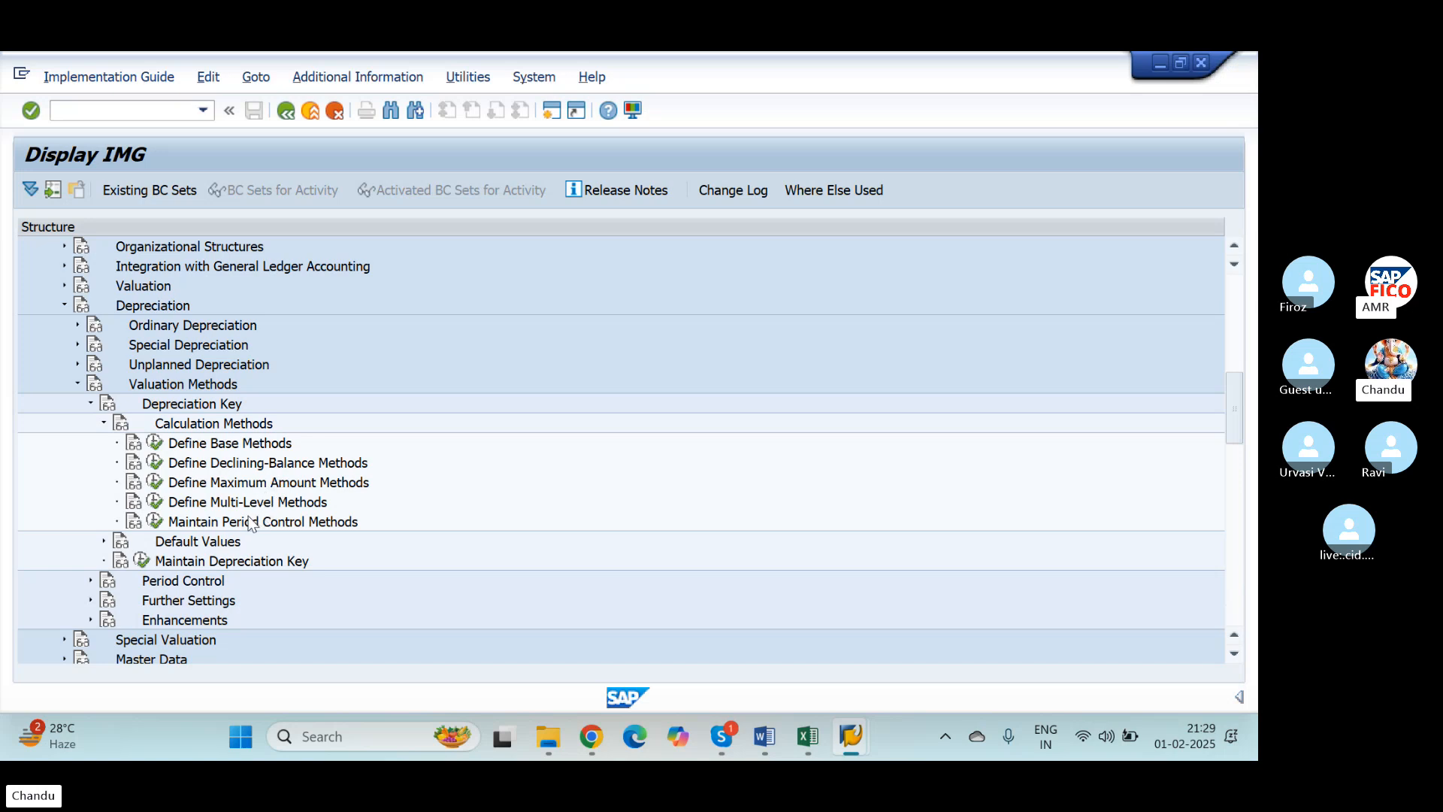
Open Define Multi-Level Methods for chart of depreciation NICS and start a new multilevel method entry
left_click(153, 503)
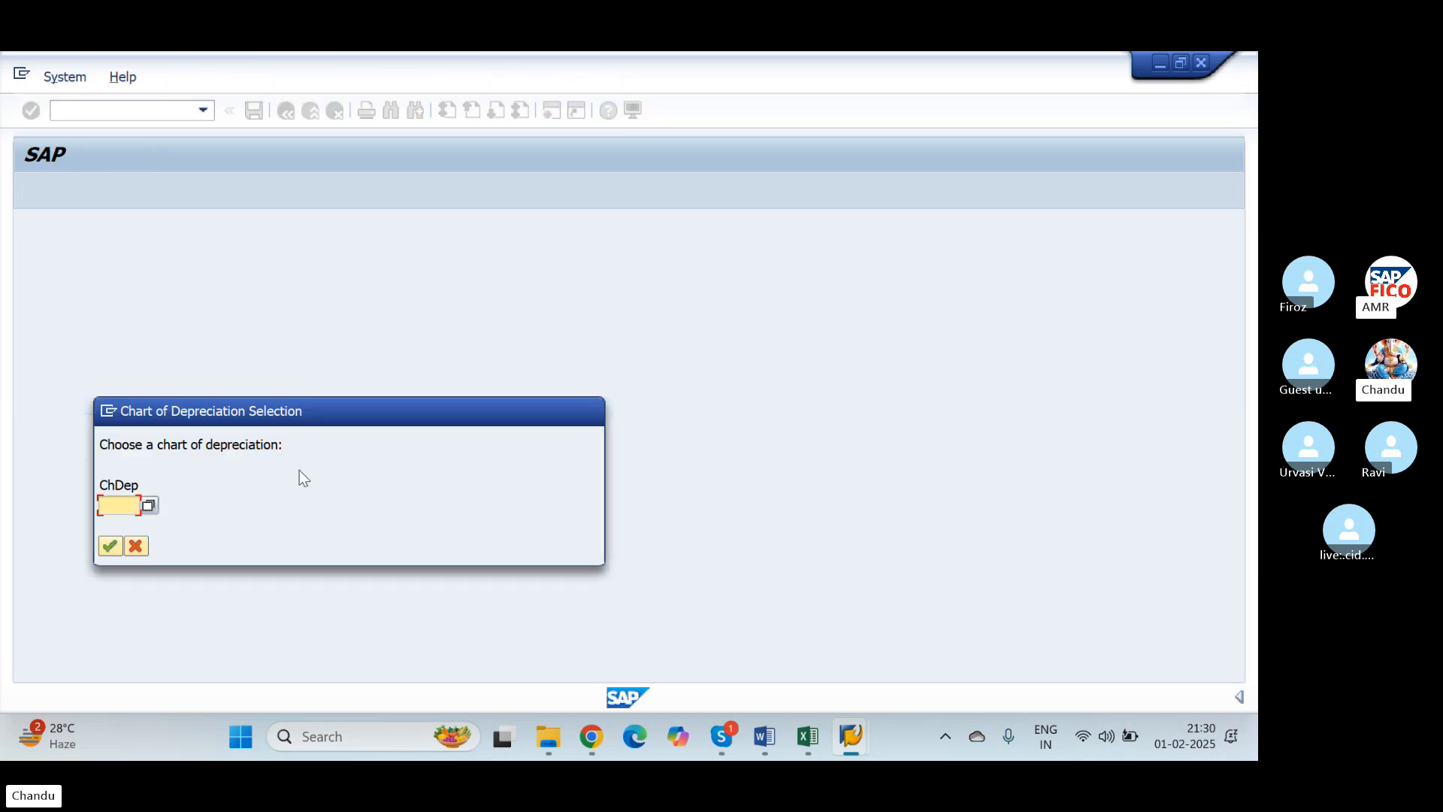
type("NIC")
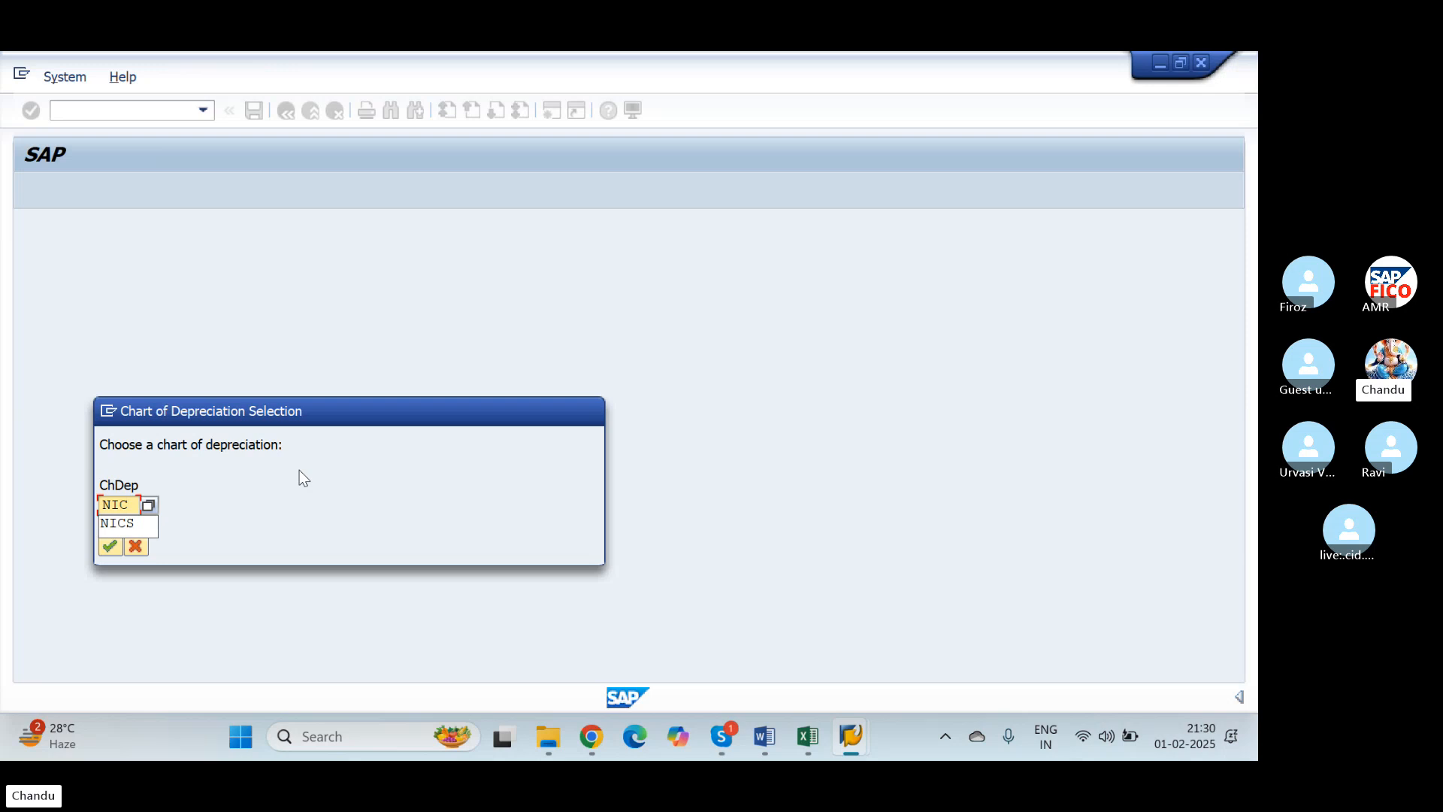
key("Down")
key("Return")
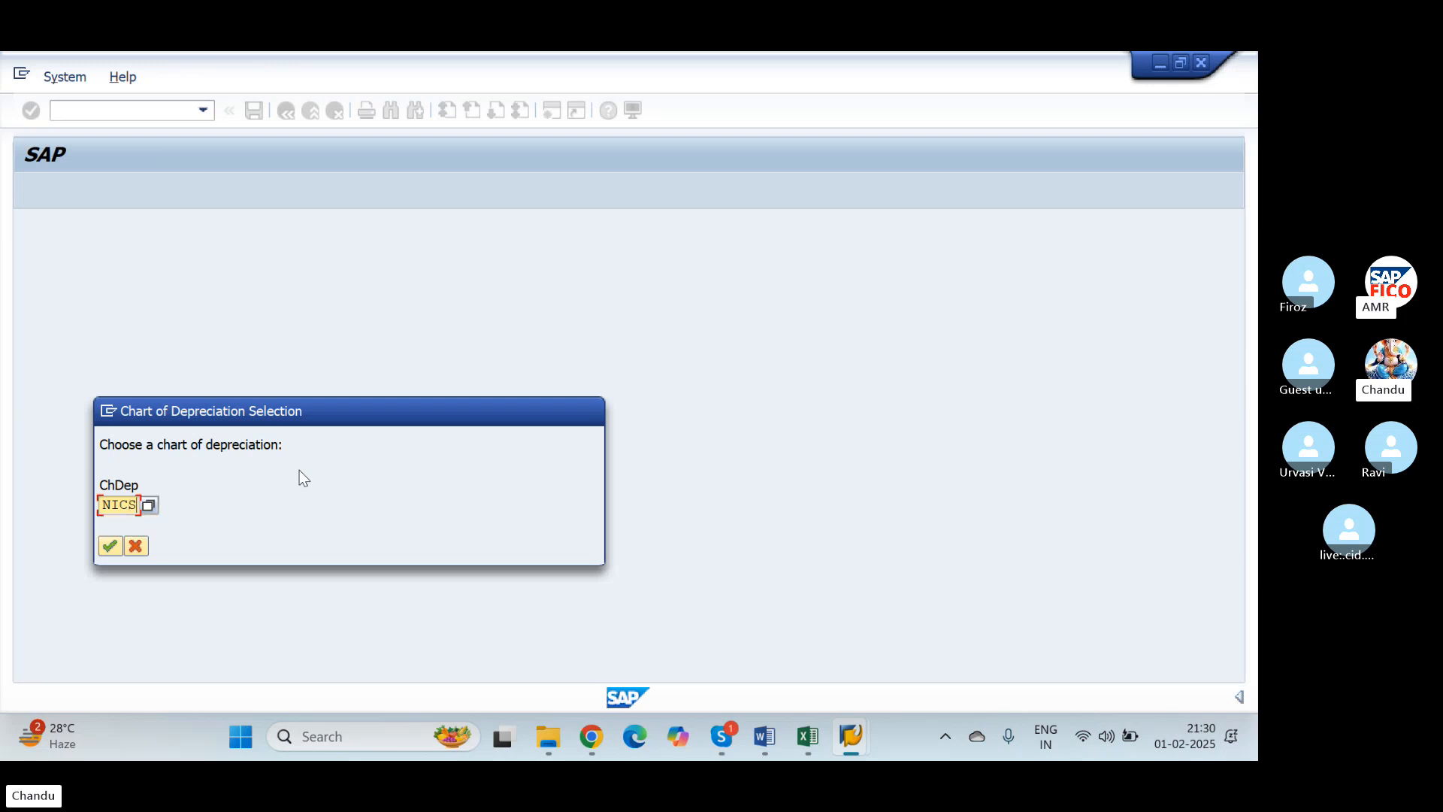
left_click(111, 545)
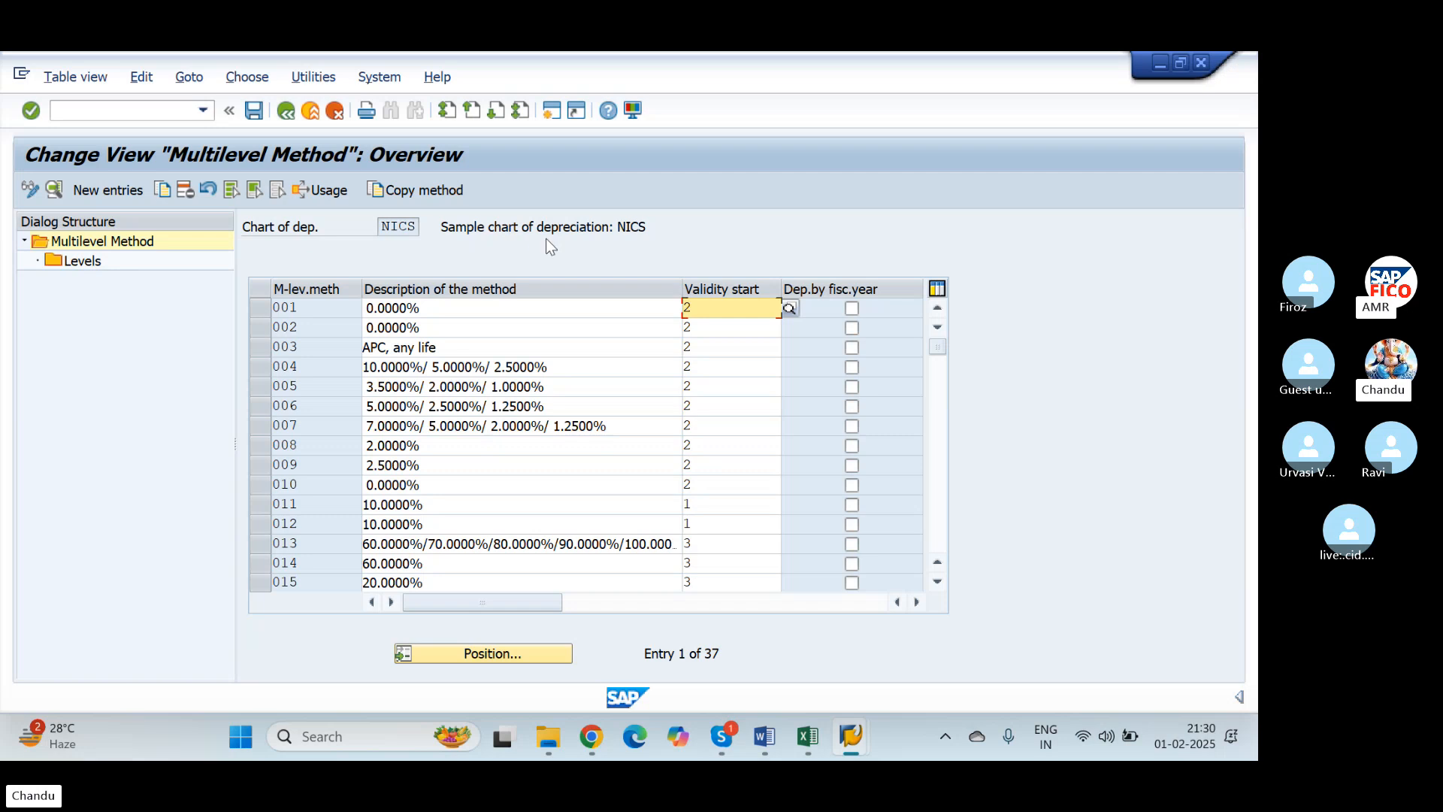
left_click(97, 187)
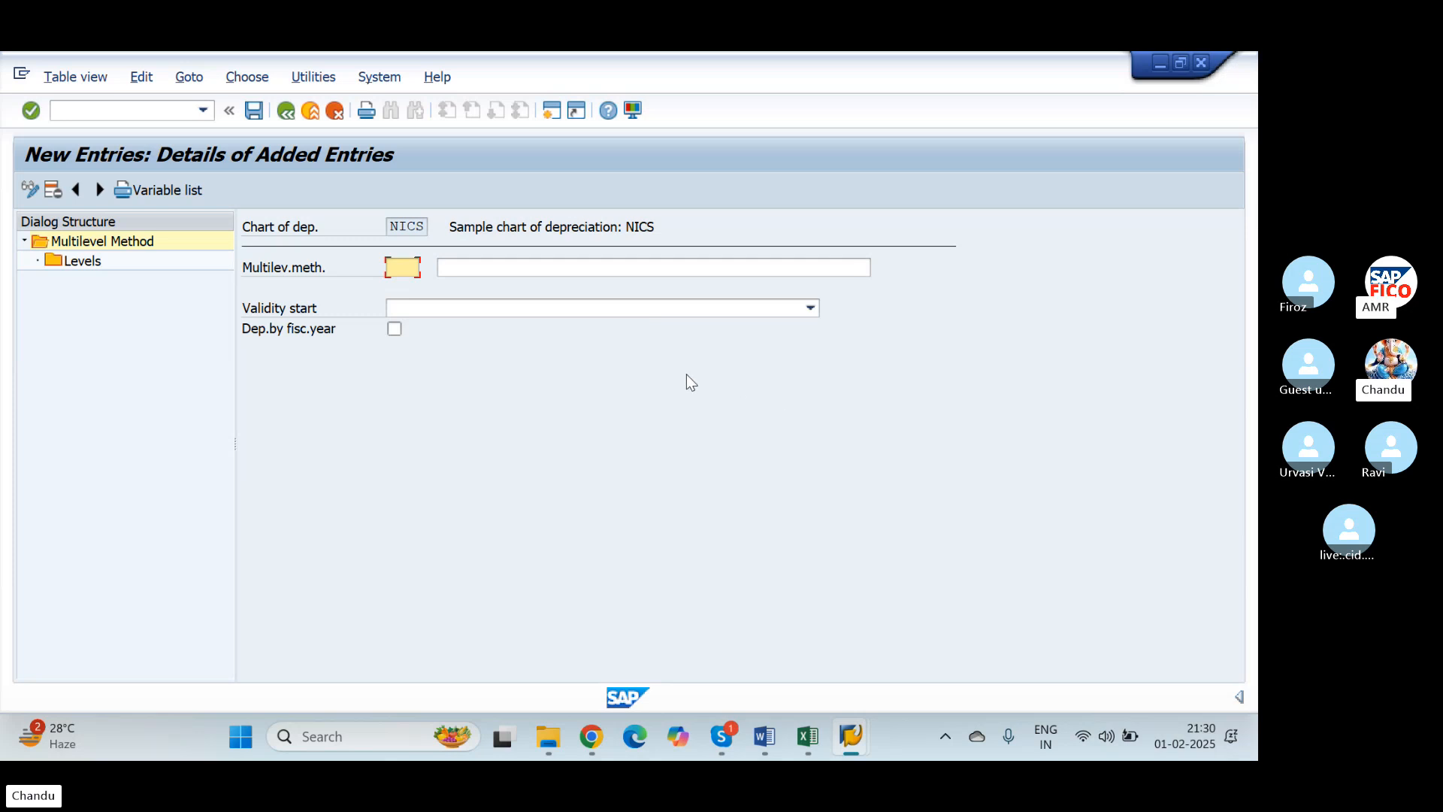
Enter multilevel method HA1 with the description 5% SLM DEPRICIATION ON HEAVY PLANT AND MACHINARY
type("HA")
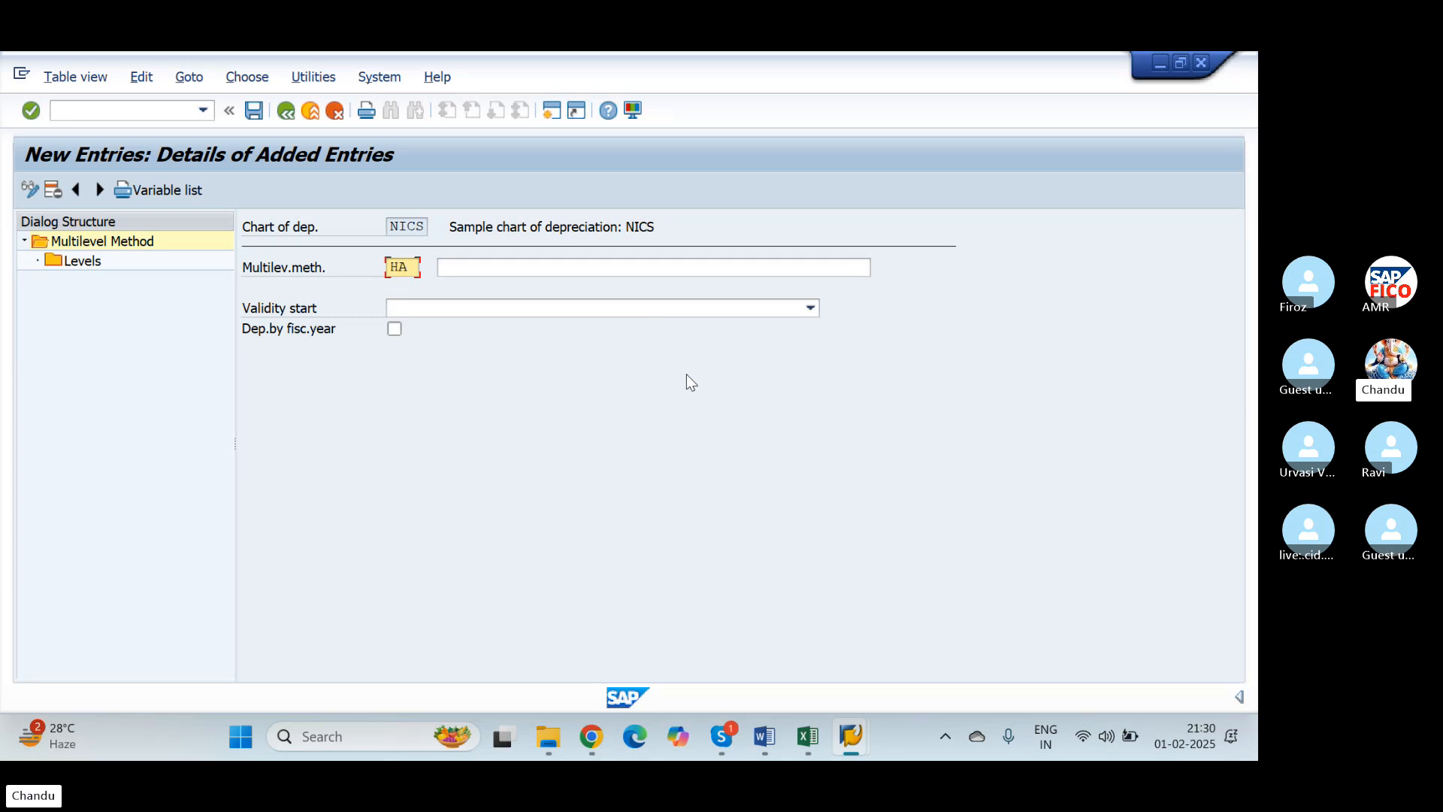
type("1")
key("Tab")
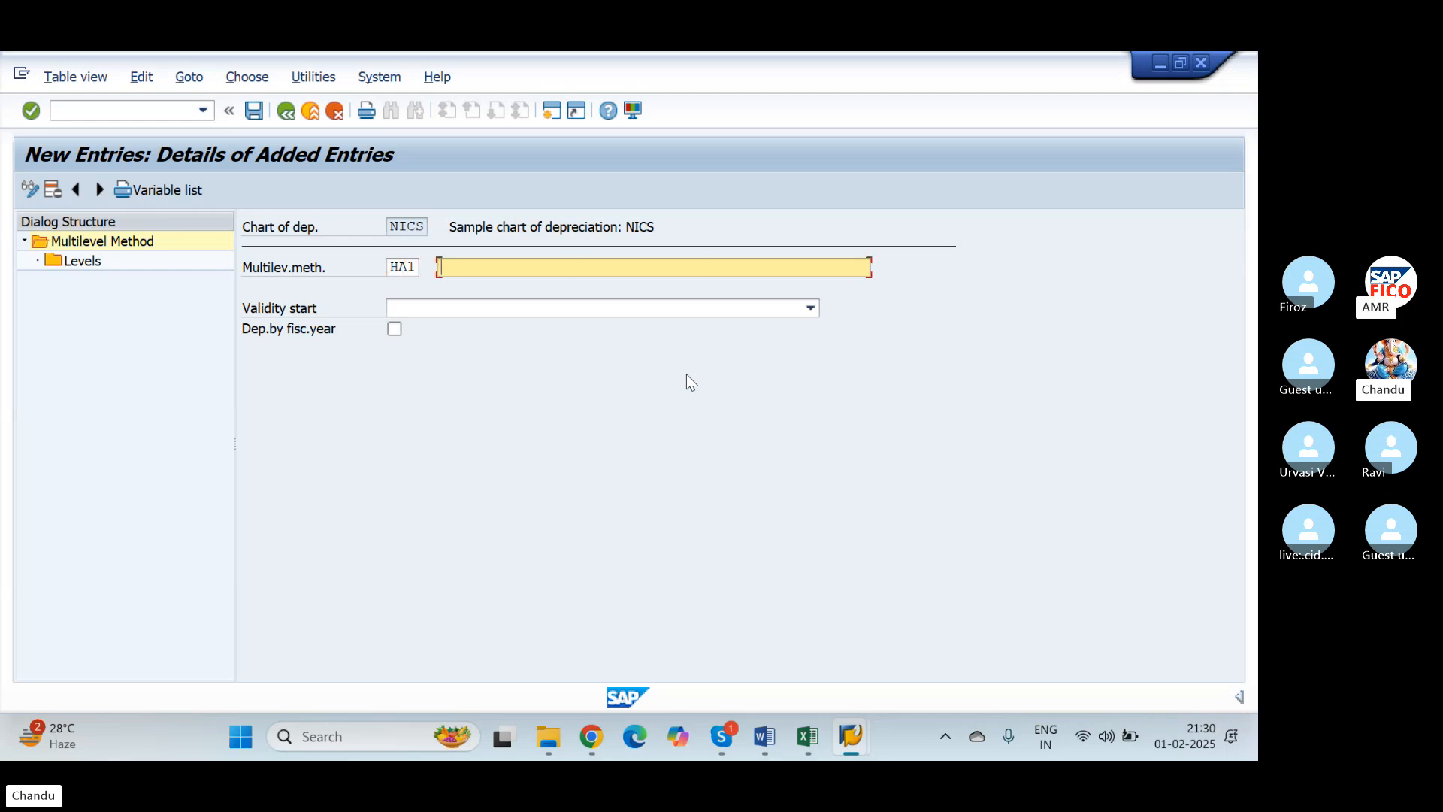
type("5% SLM")
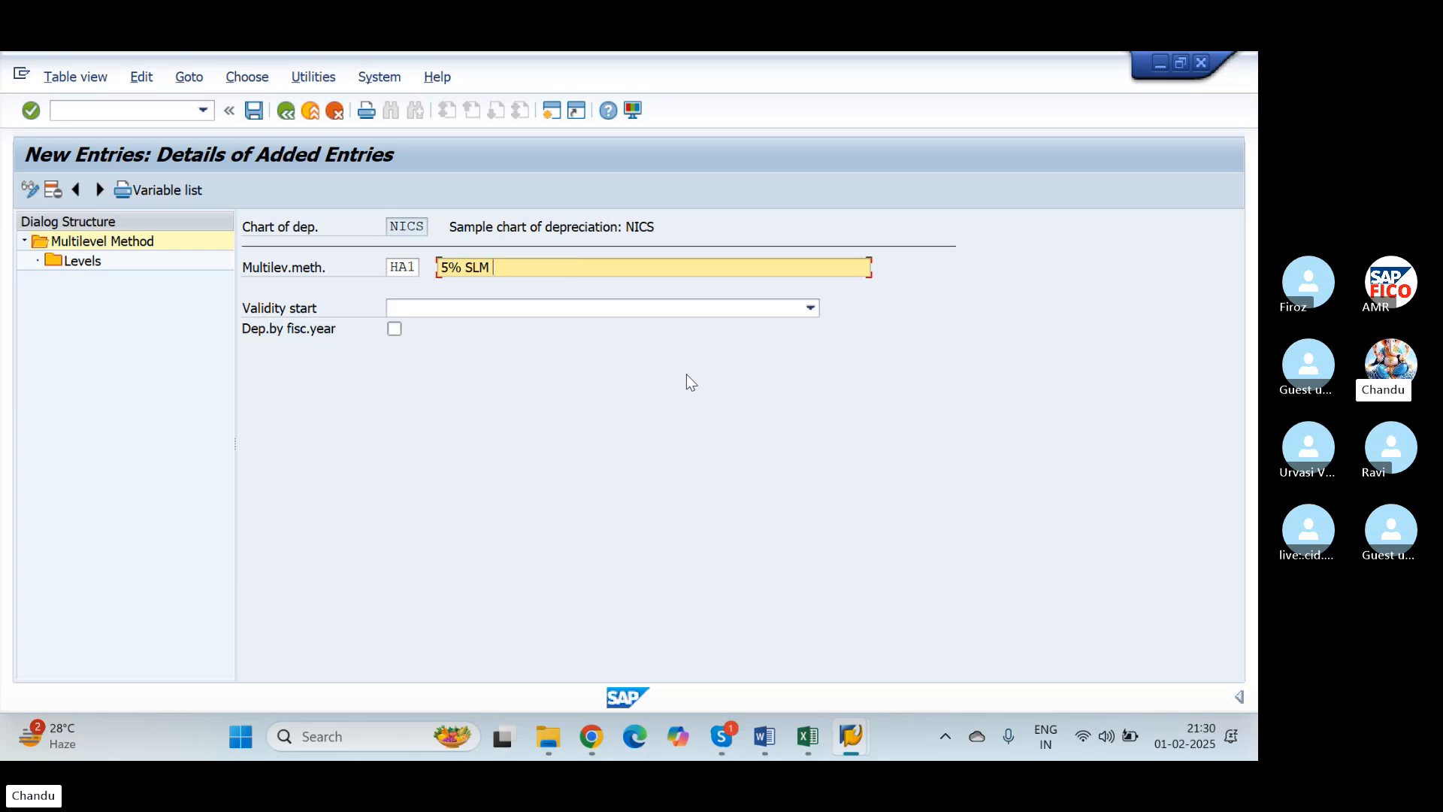
type("DEPRICIATION ")
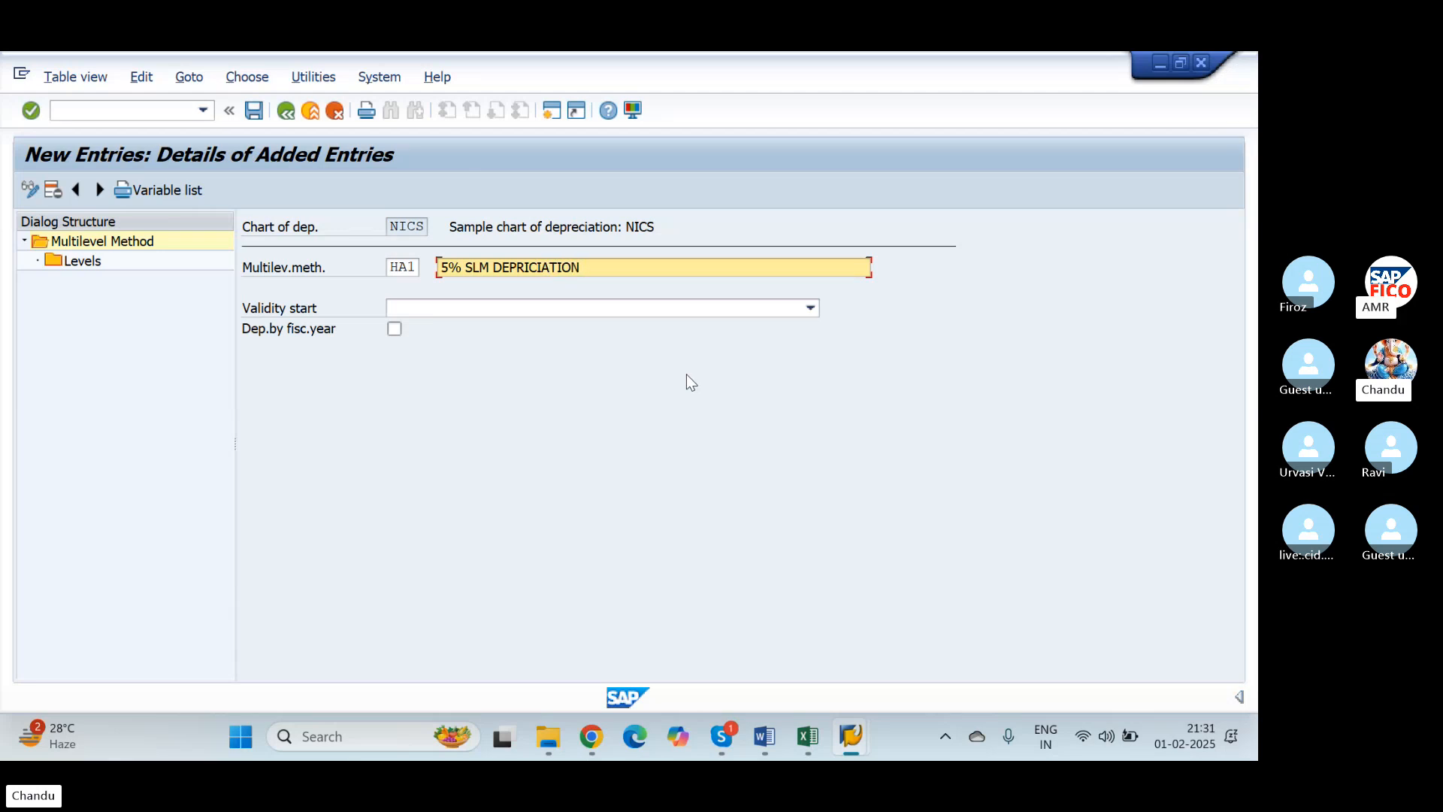
type("ON HE")
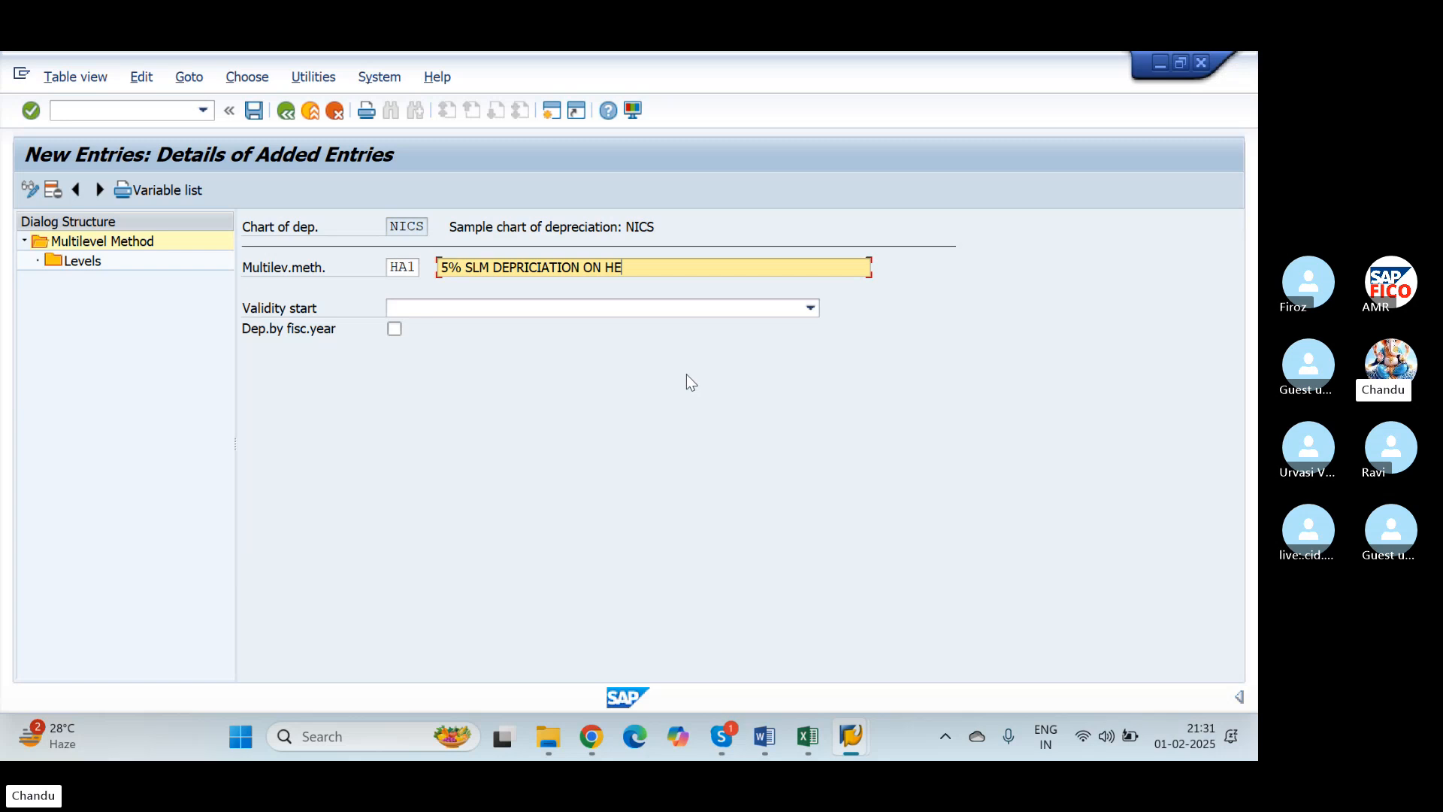
type("AVY PLA")
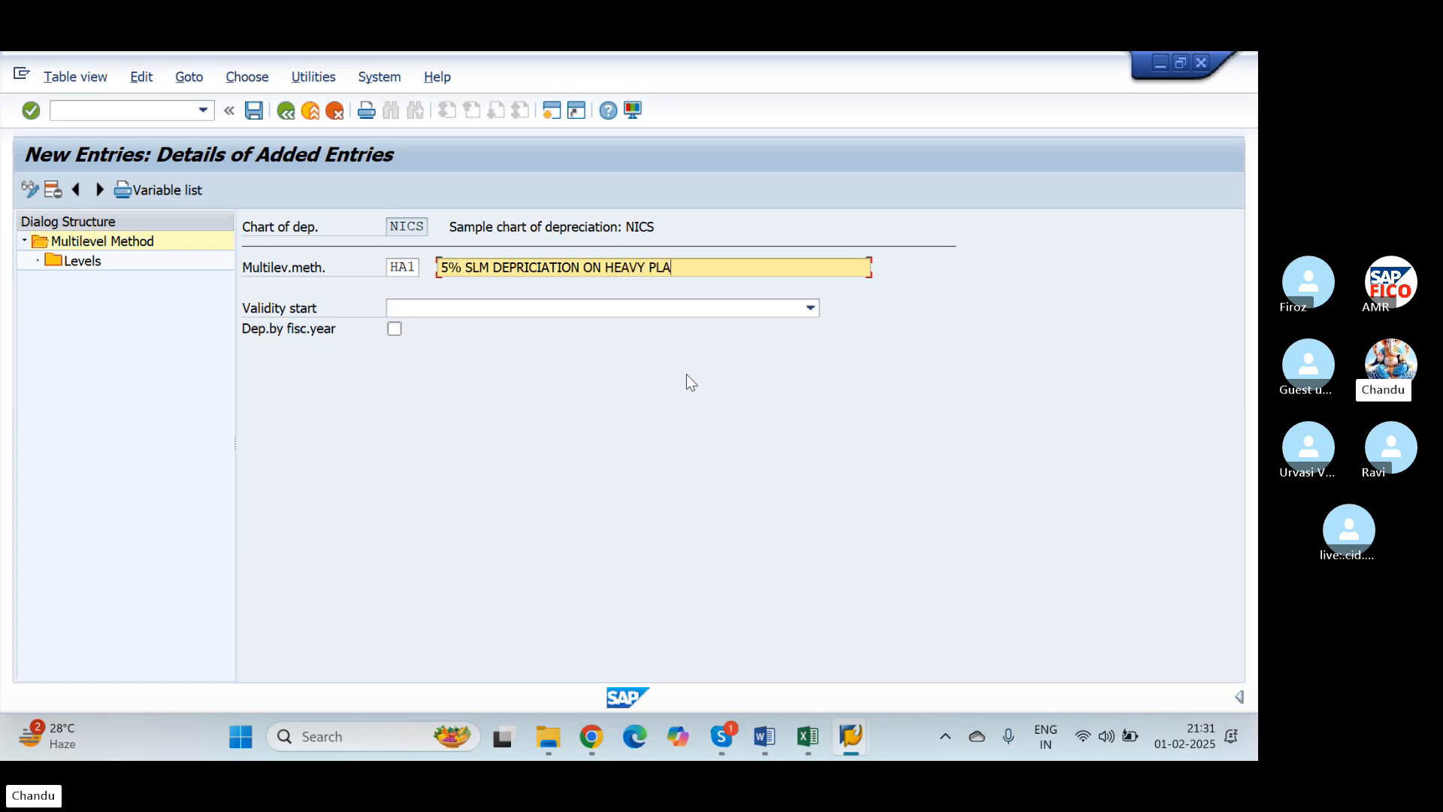
type("NT AND MAC")
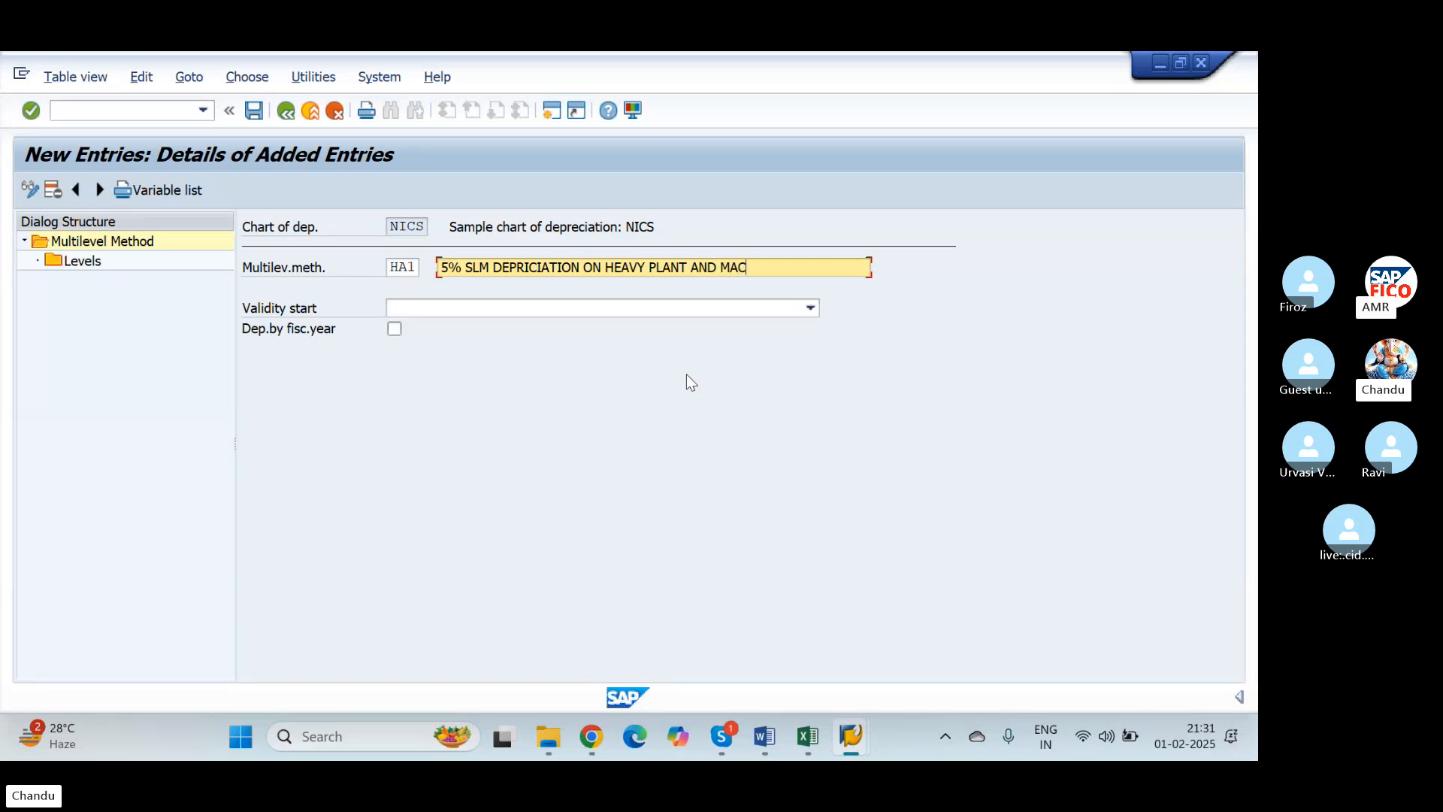
type("HINARY")
key("Tab")
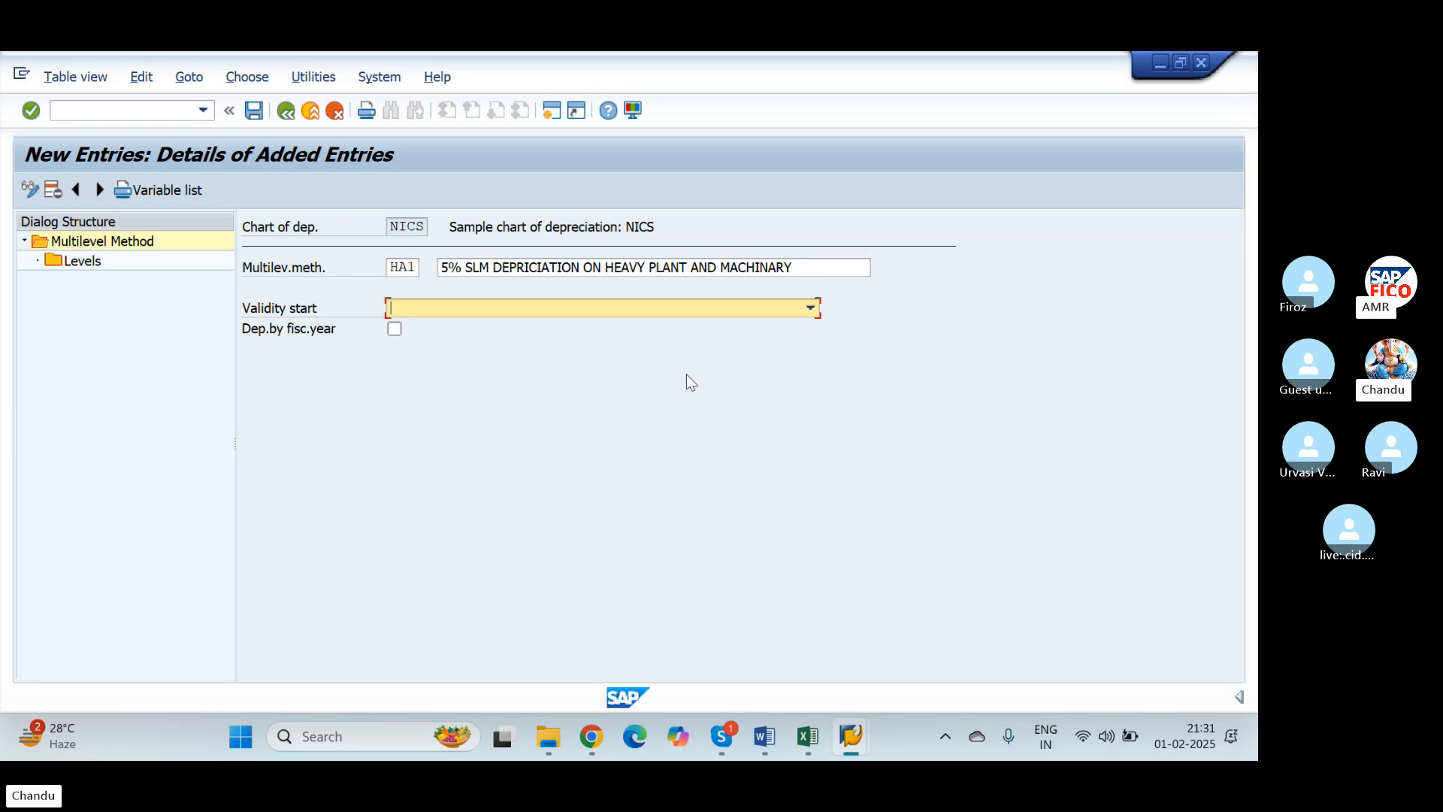
Set the validity start of method HA1 to From ordinary depreciation start date
left_click(807, 311)
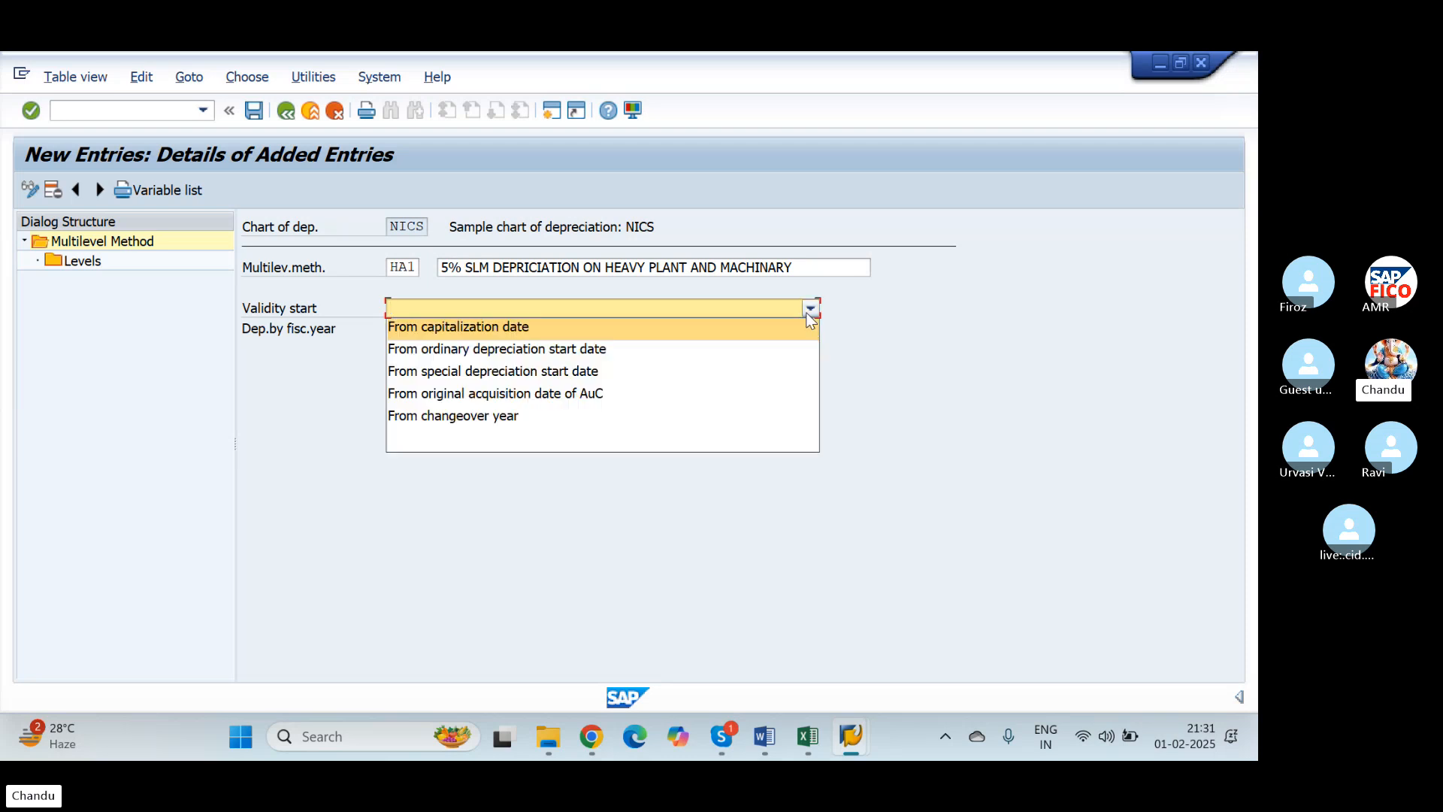
left_click(764, 350)
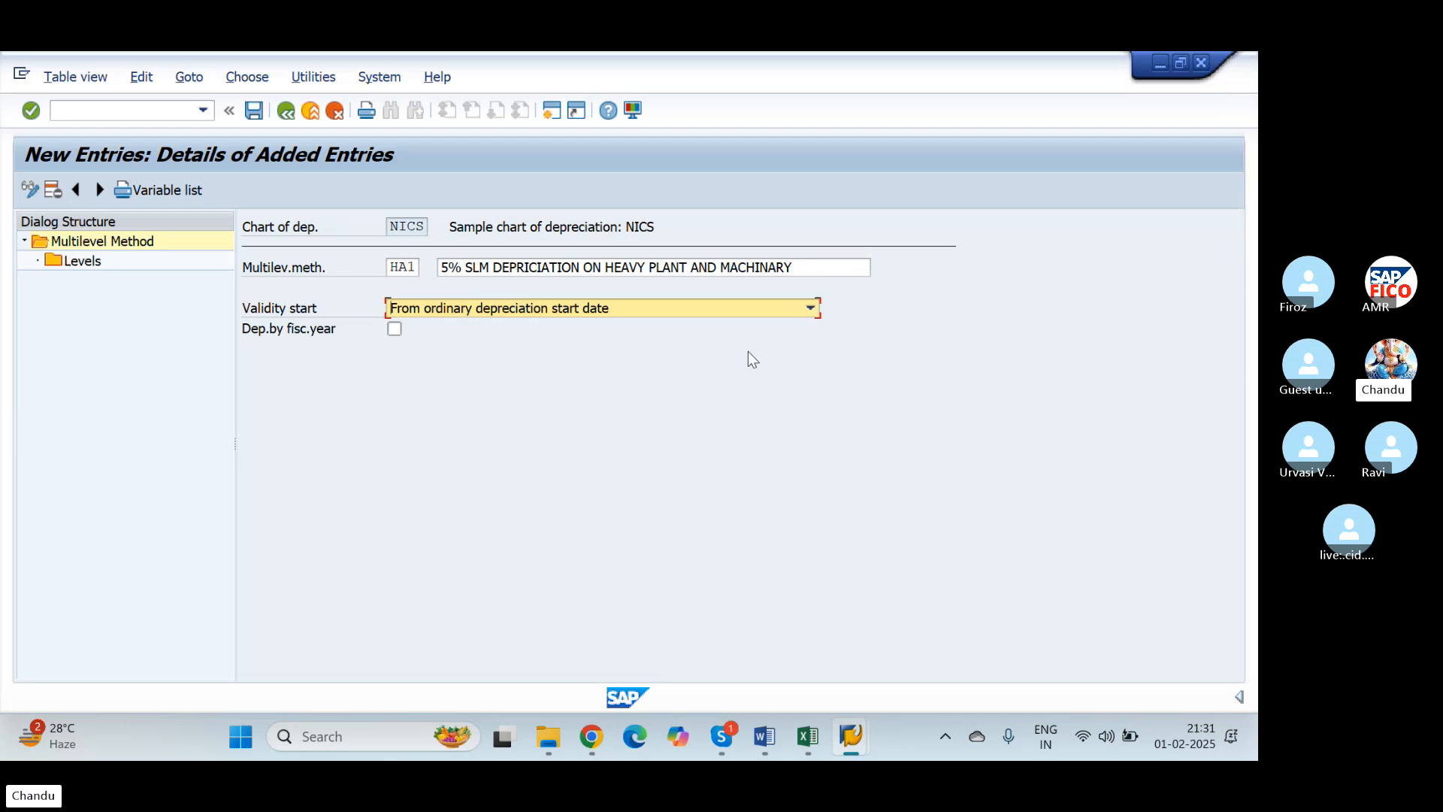
left_click(810, 310)
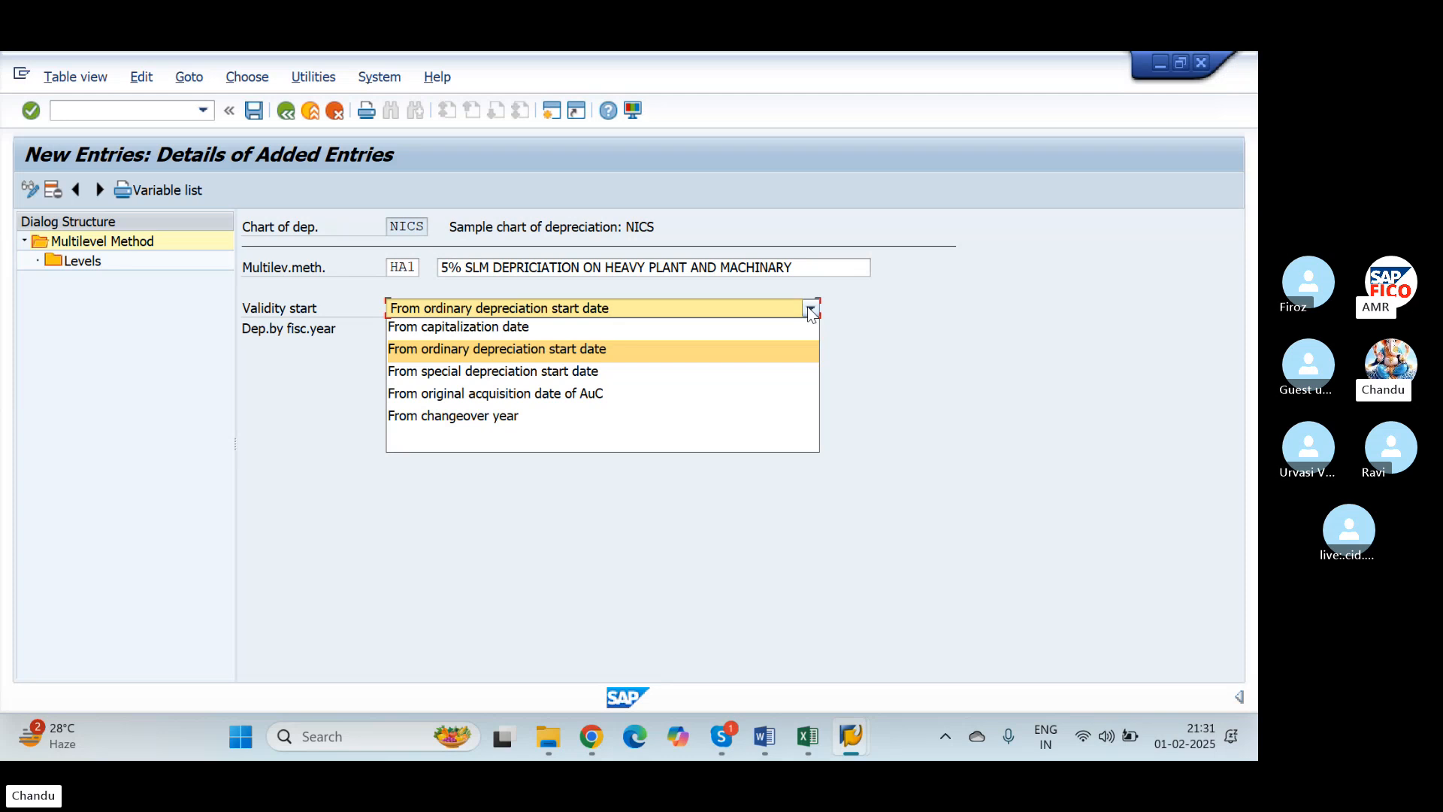
left_click(762, 355)
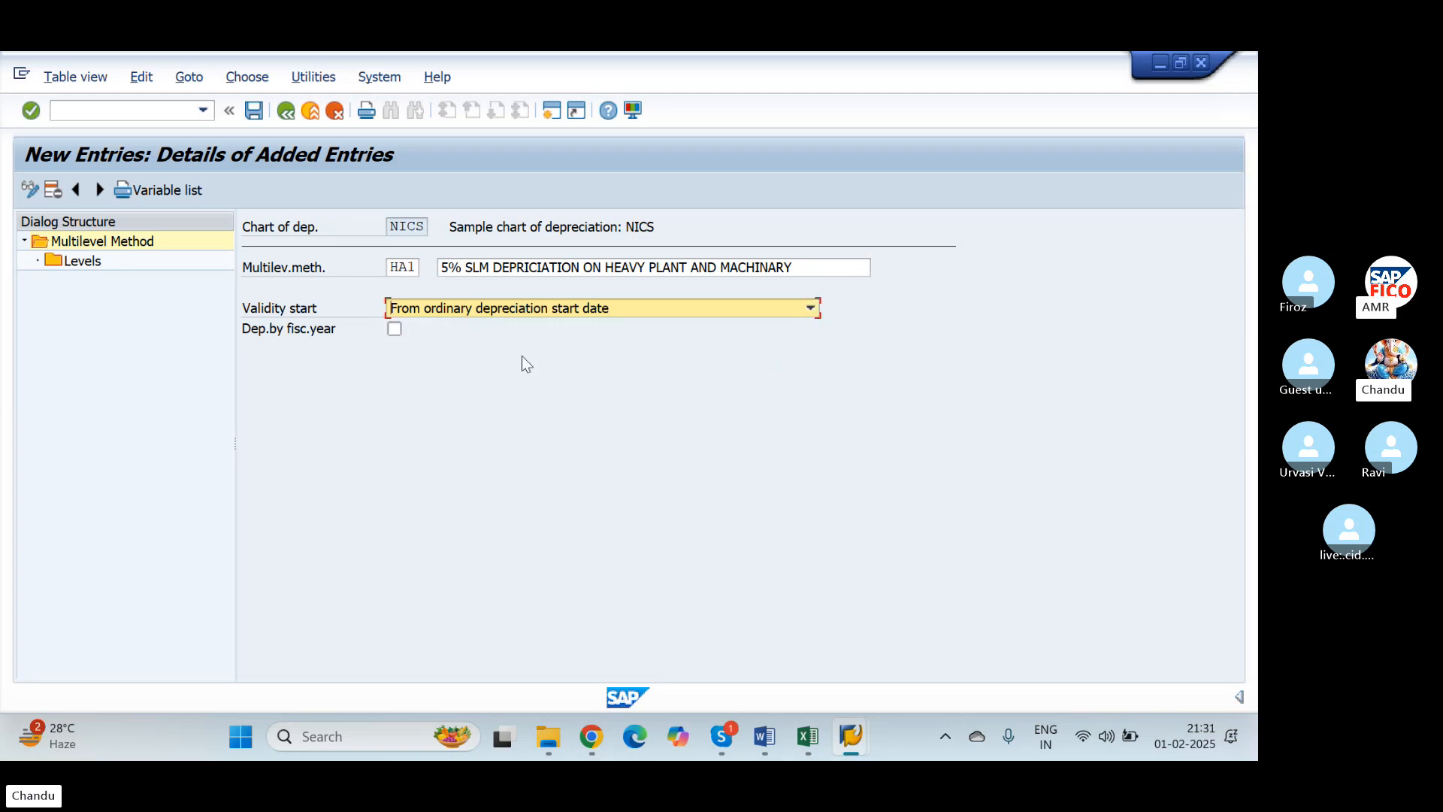
Open the levels of method HA1 and add a new entry with acquisition year 9999 and 20 years
double_click(56, 259)
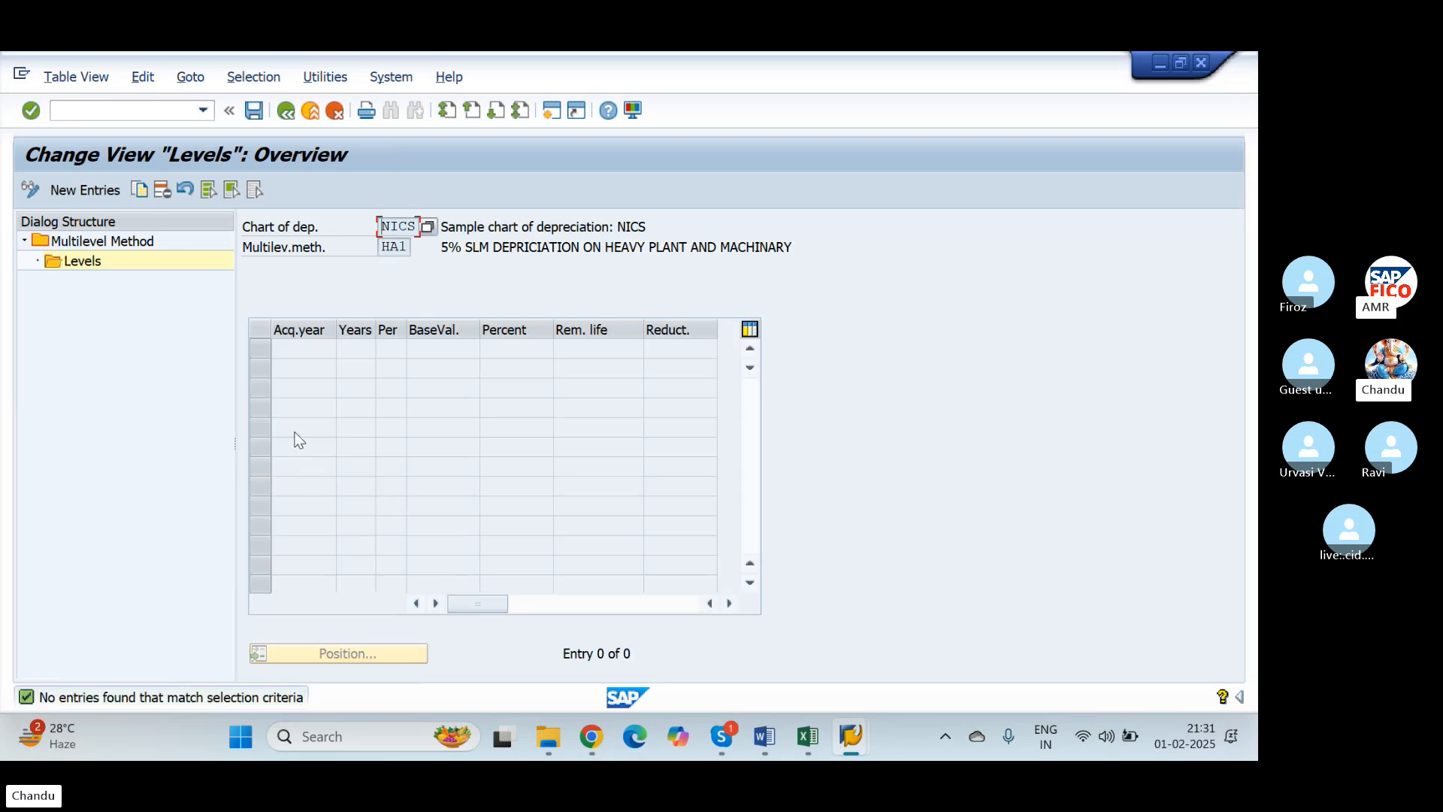
left_click(99, 197)
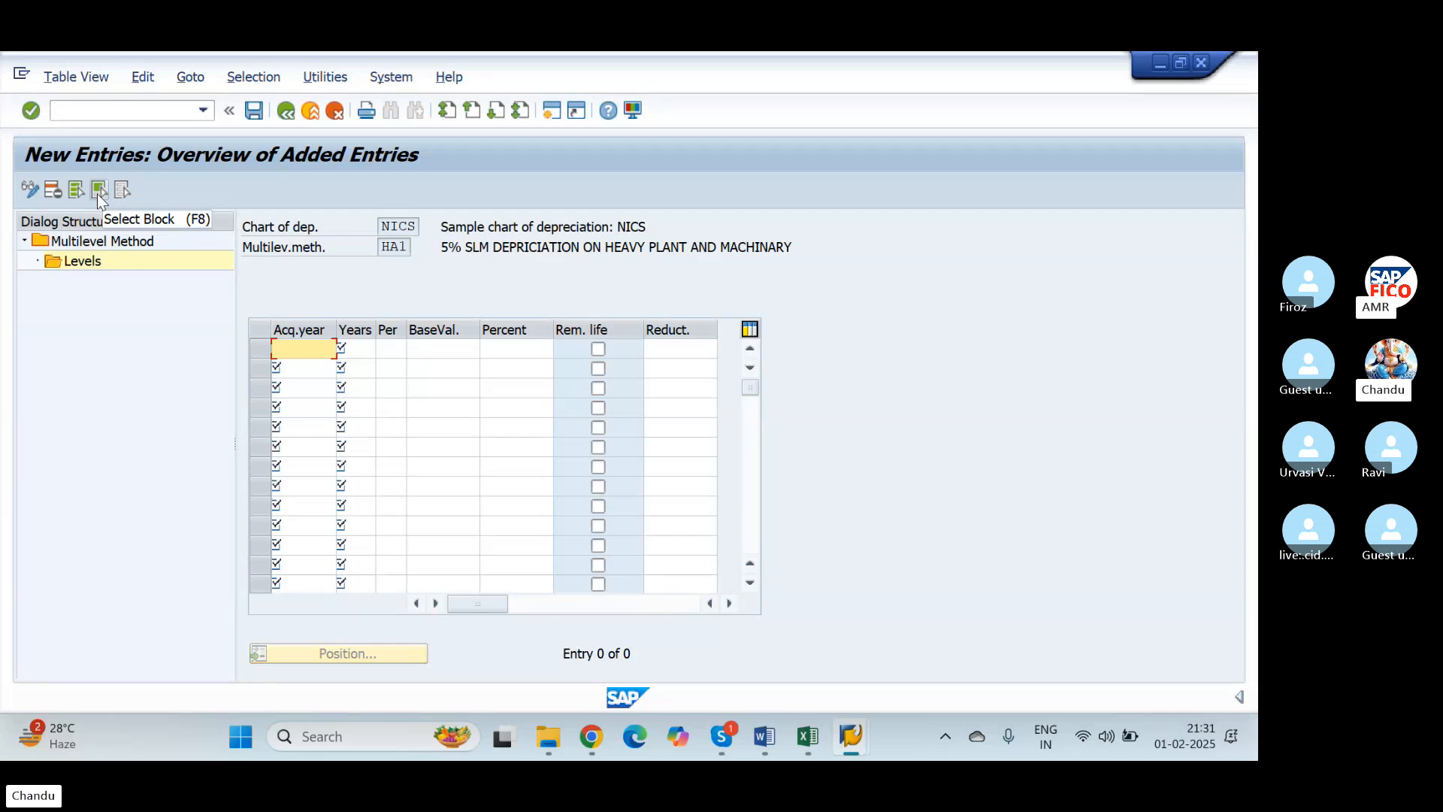
type("2")
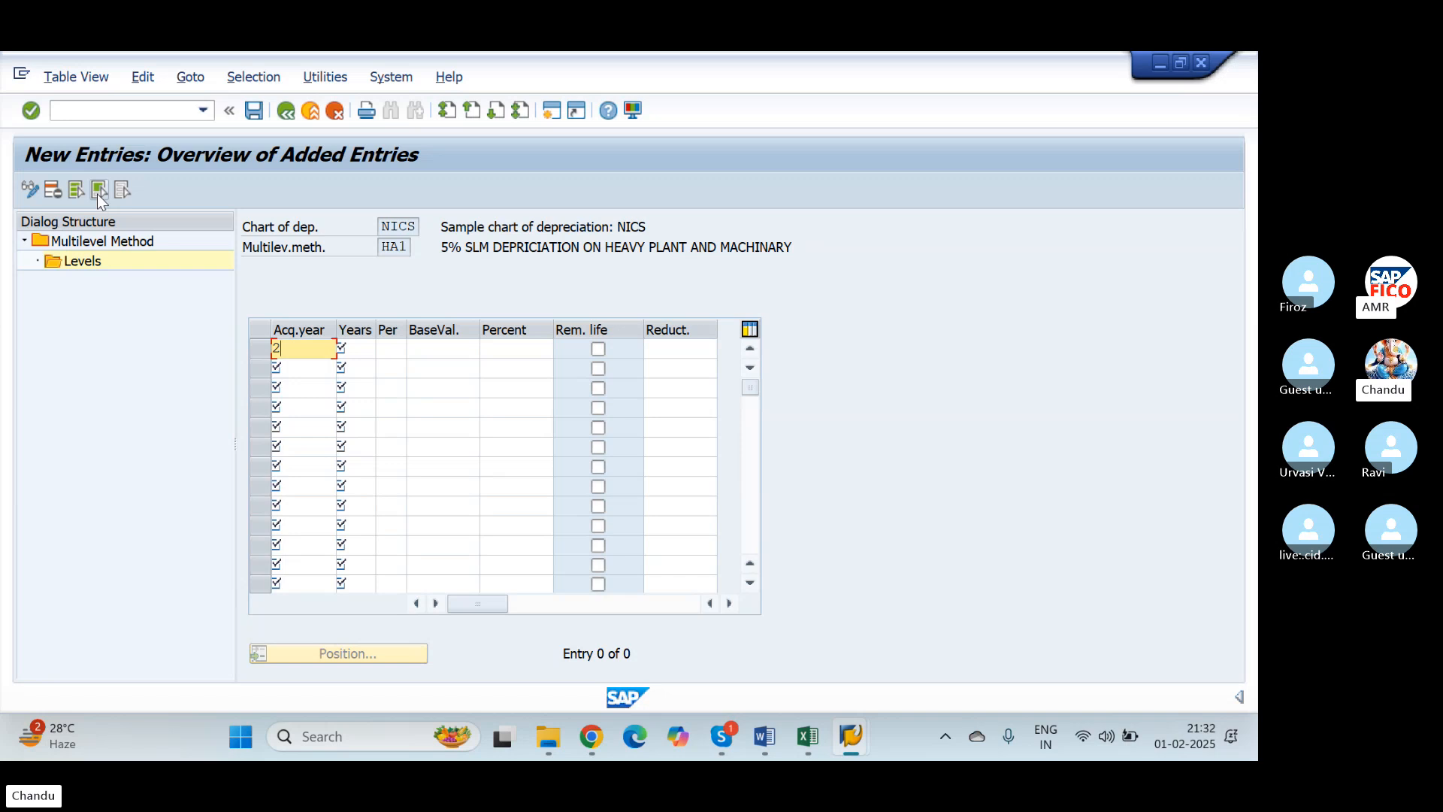
key("BackSpace")
type("9999")
key("Tab")
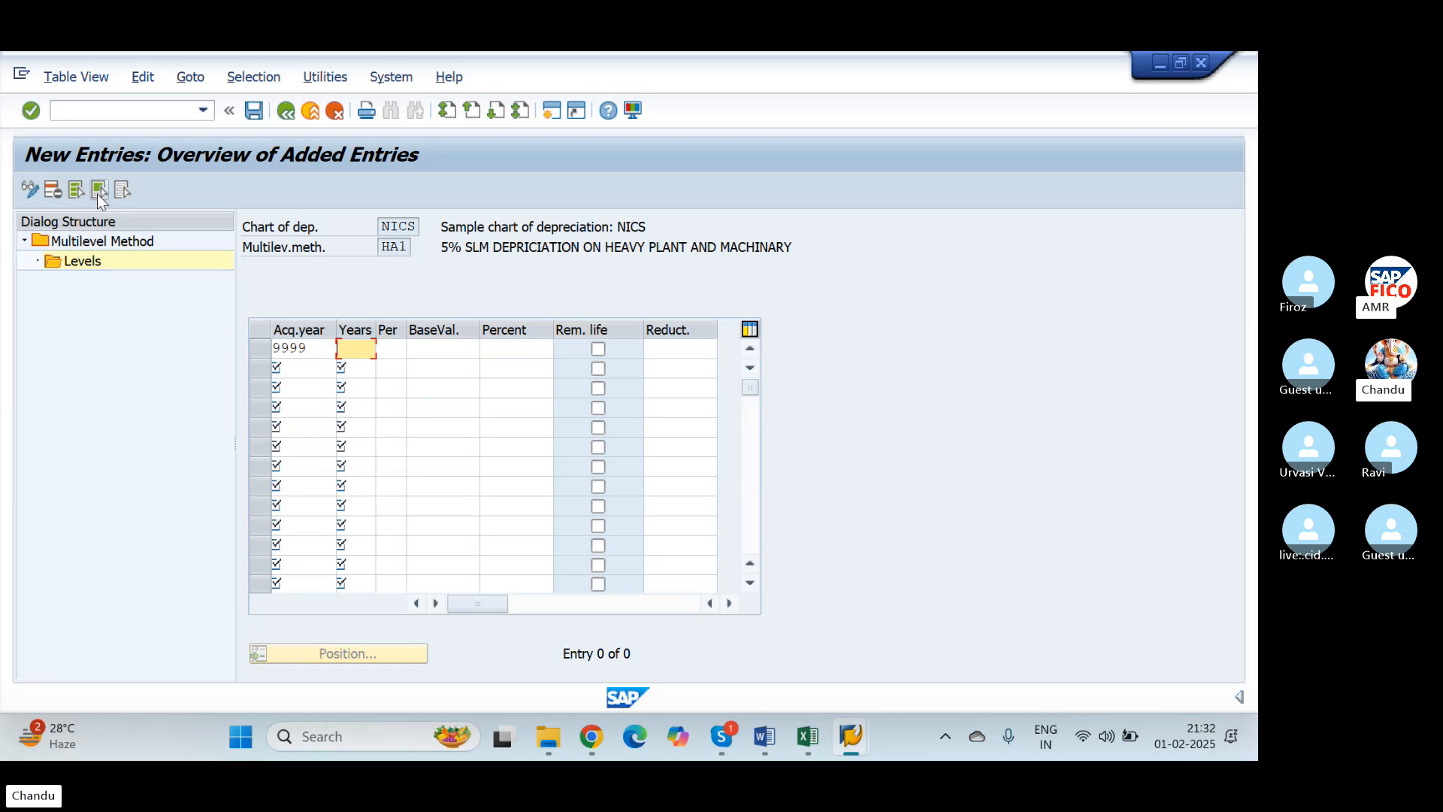
type("20")
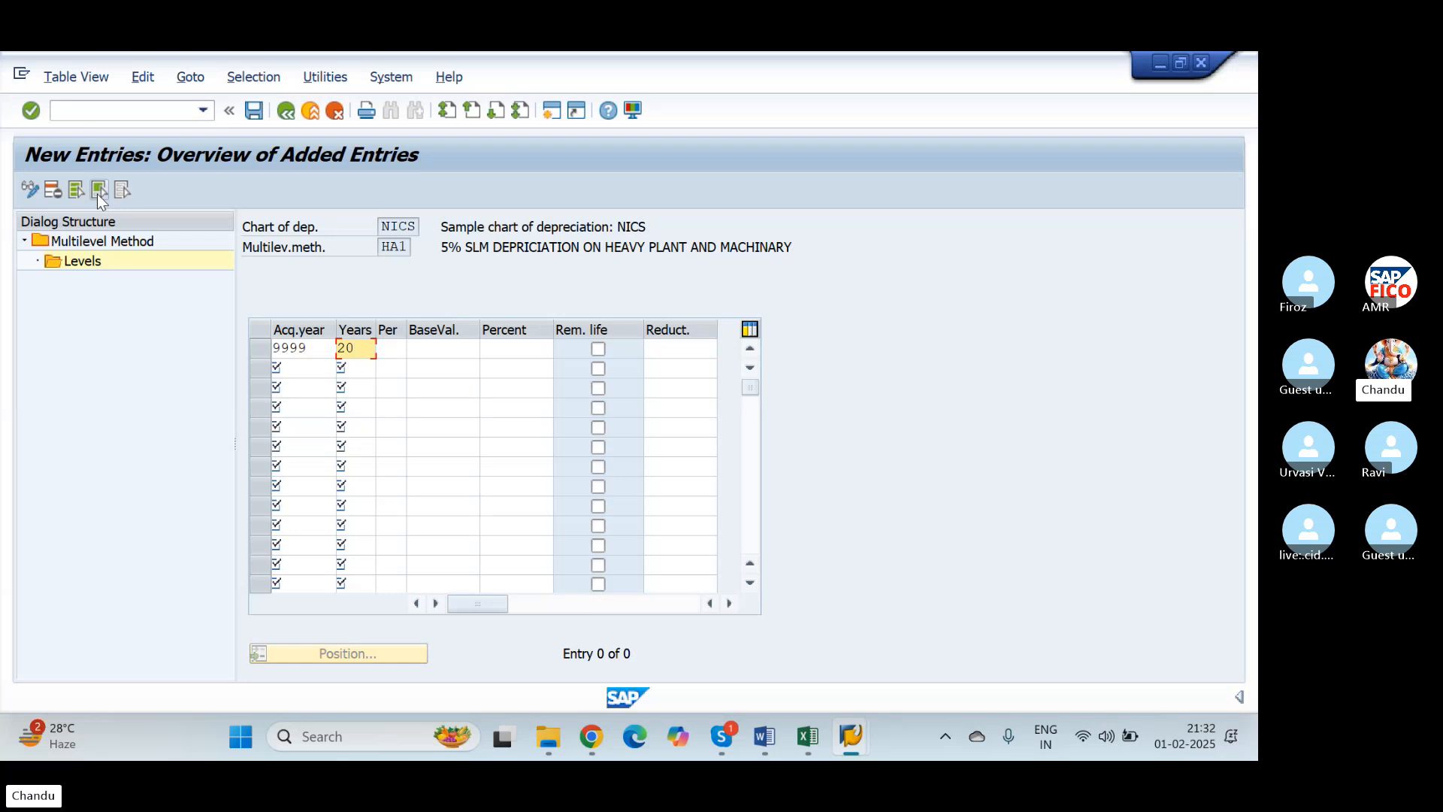
key("Tab")
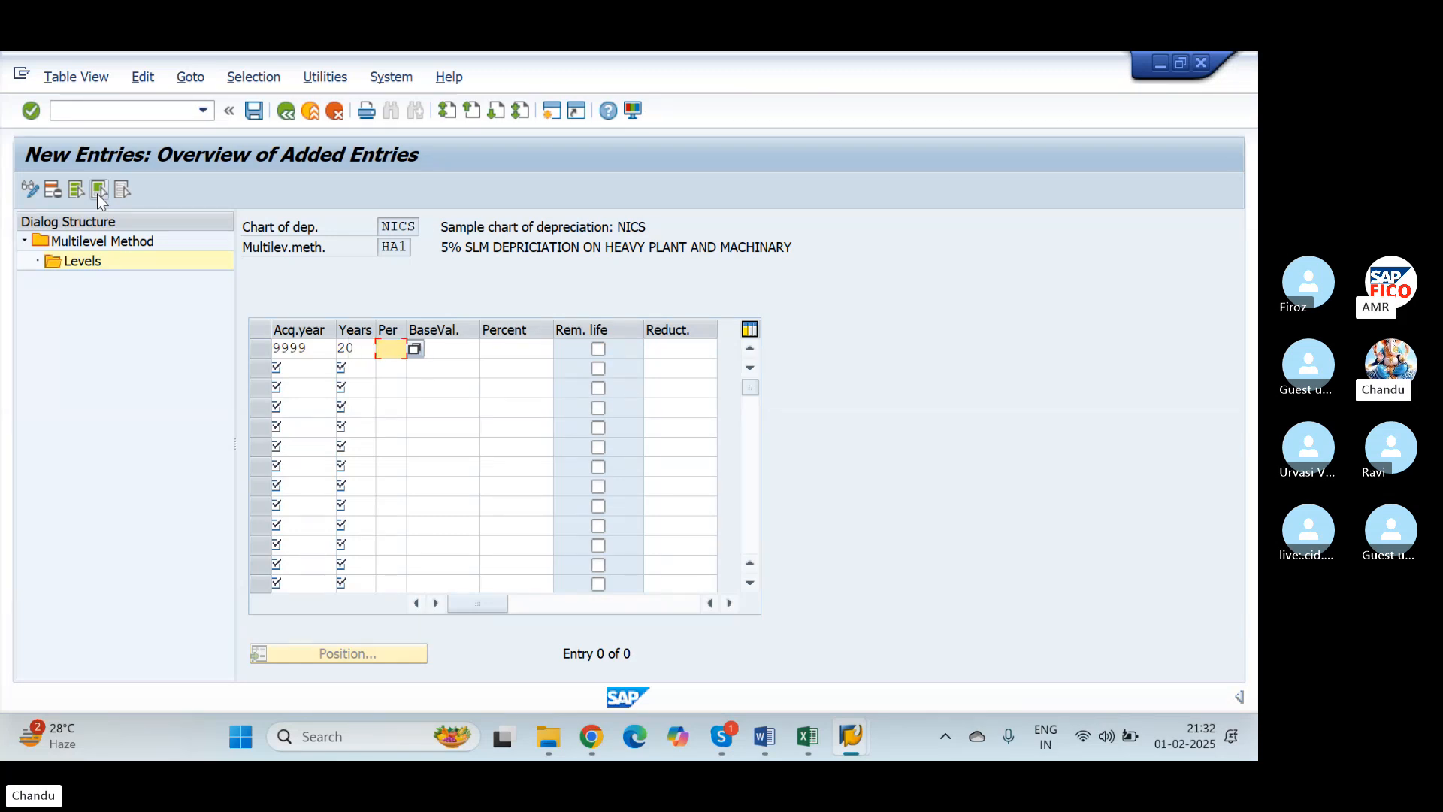
Choose base value 01, Acquisition value, from the possible values for the 9999 level entry
key("Tab")
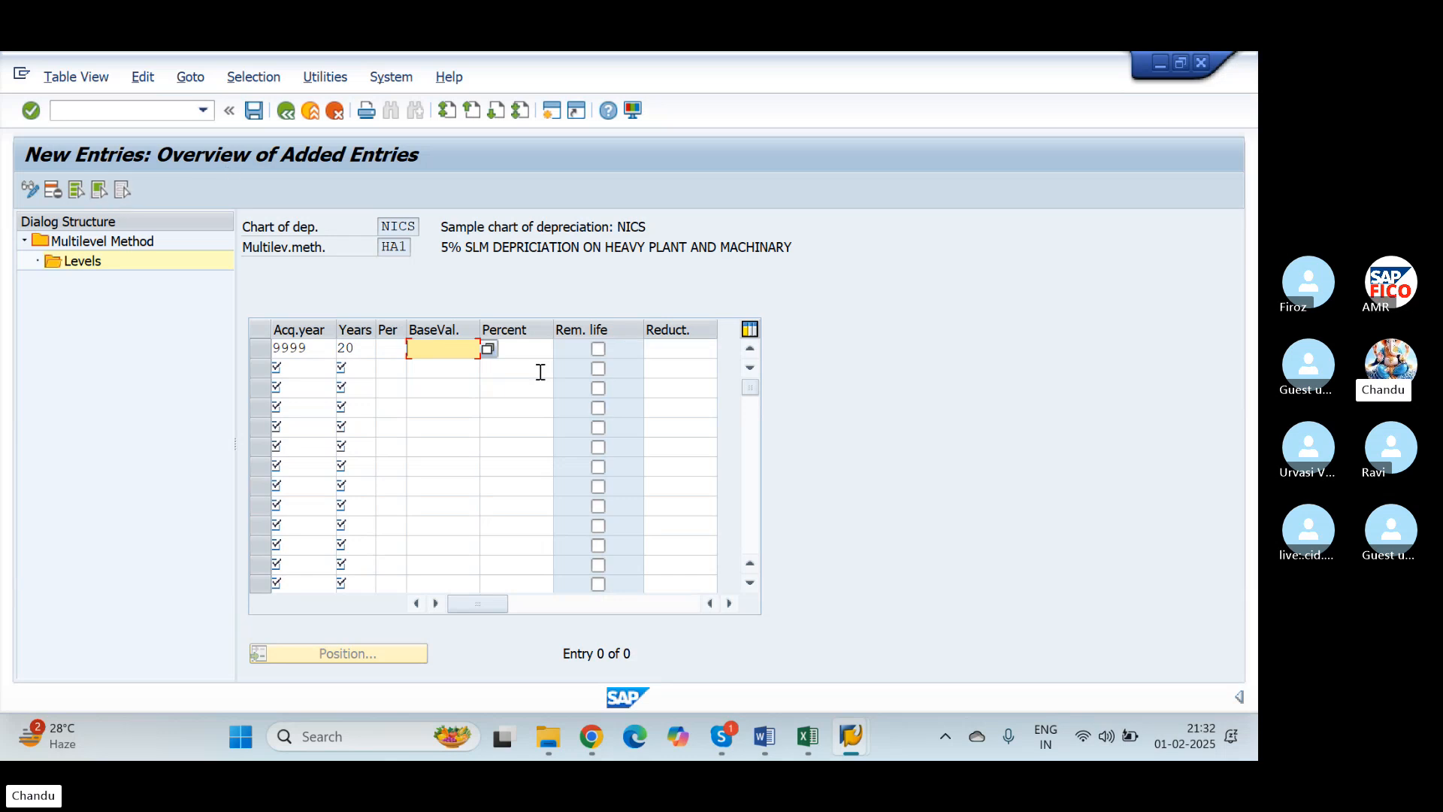
left_click(490, 353)
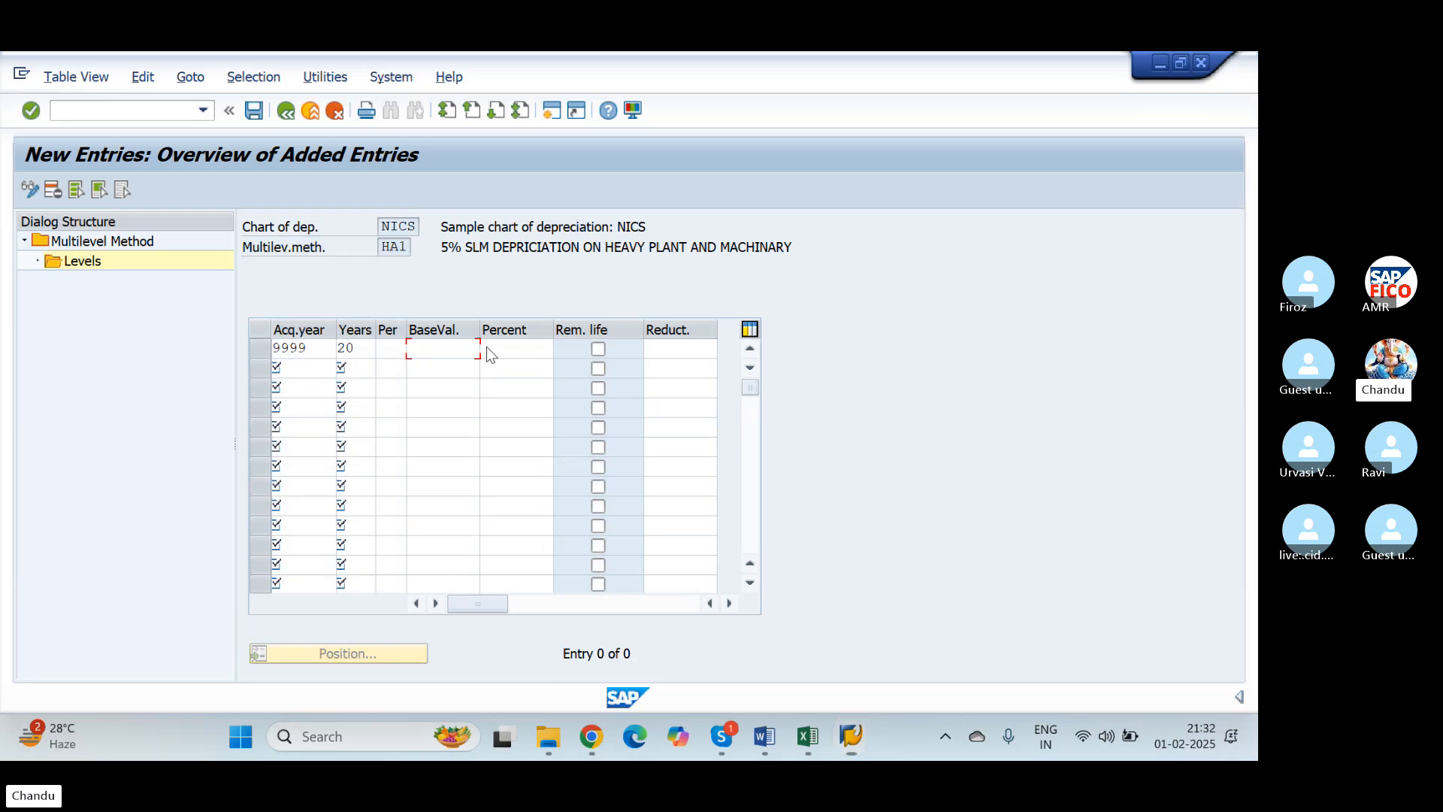
key("F4")
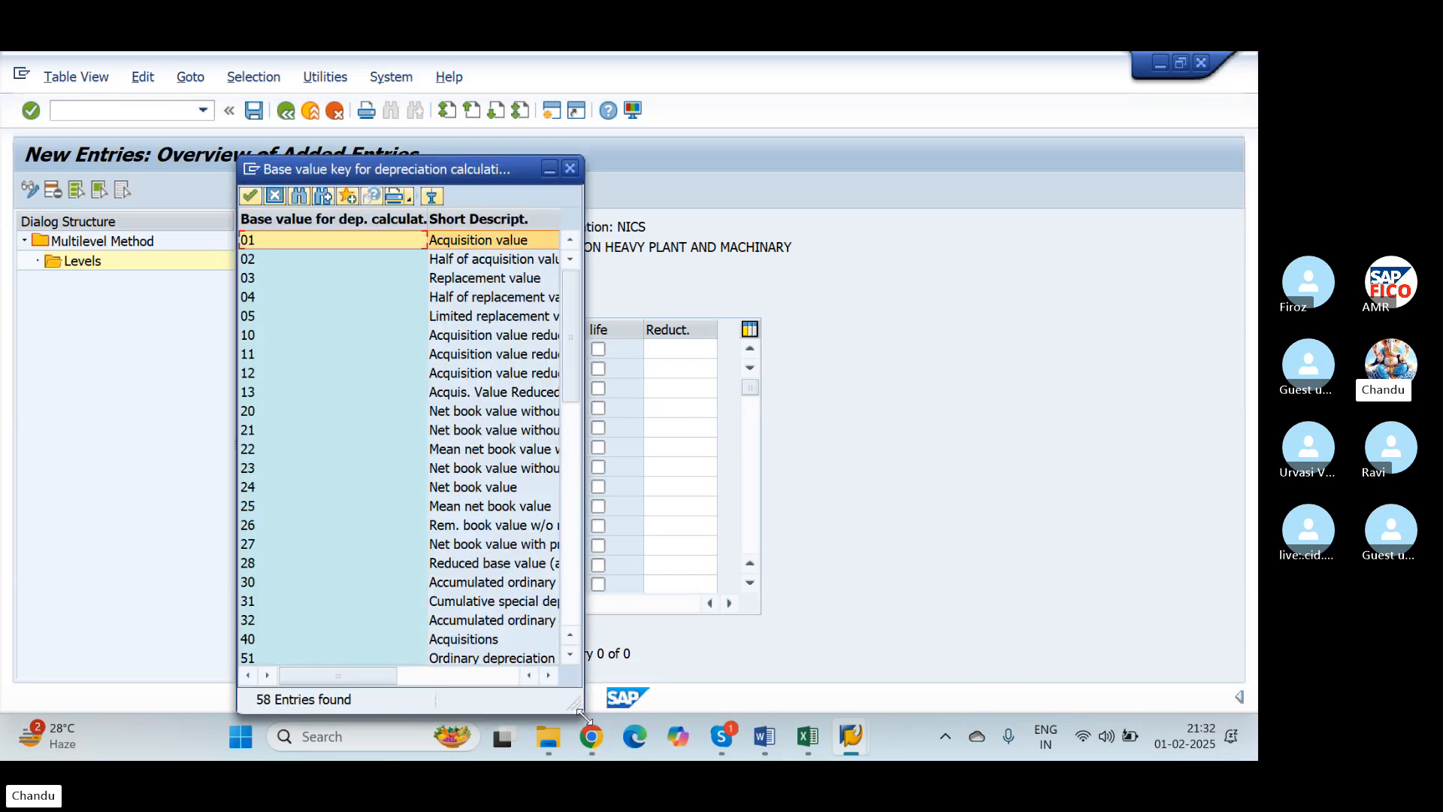
left_click_drag(577, 709, 818, 699)
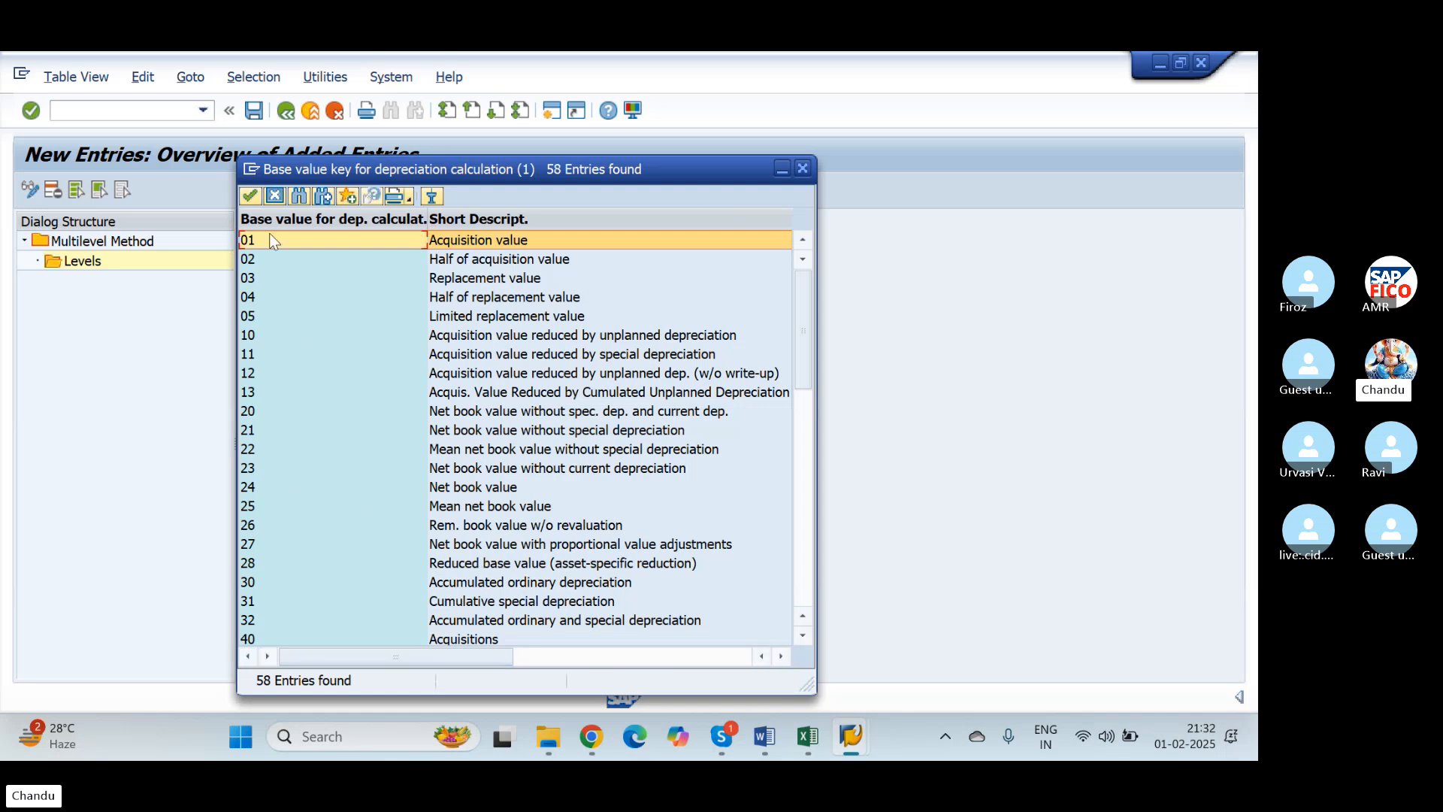
left_click(242, 195)
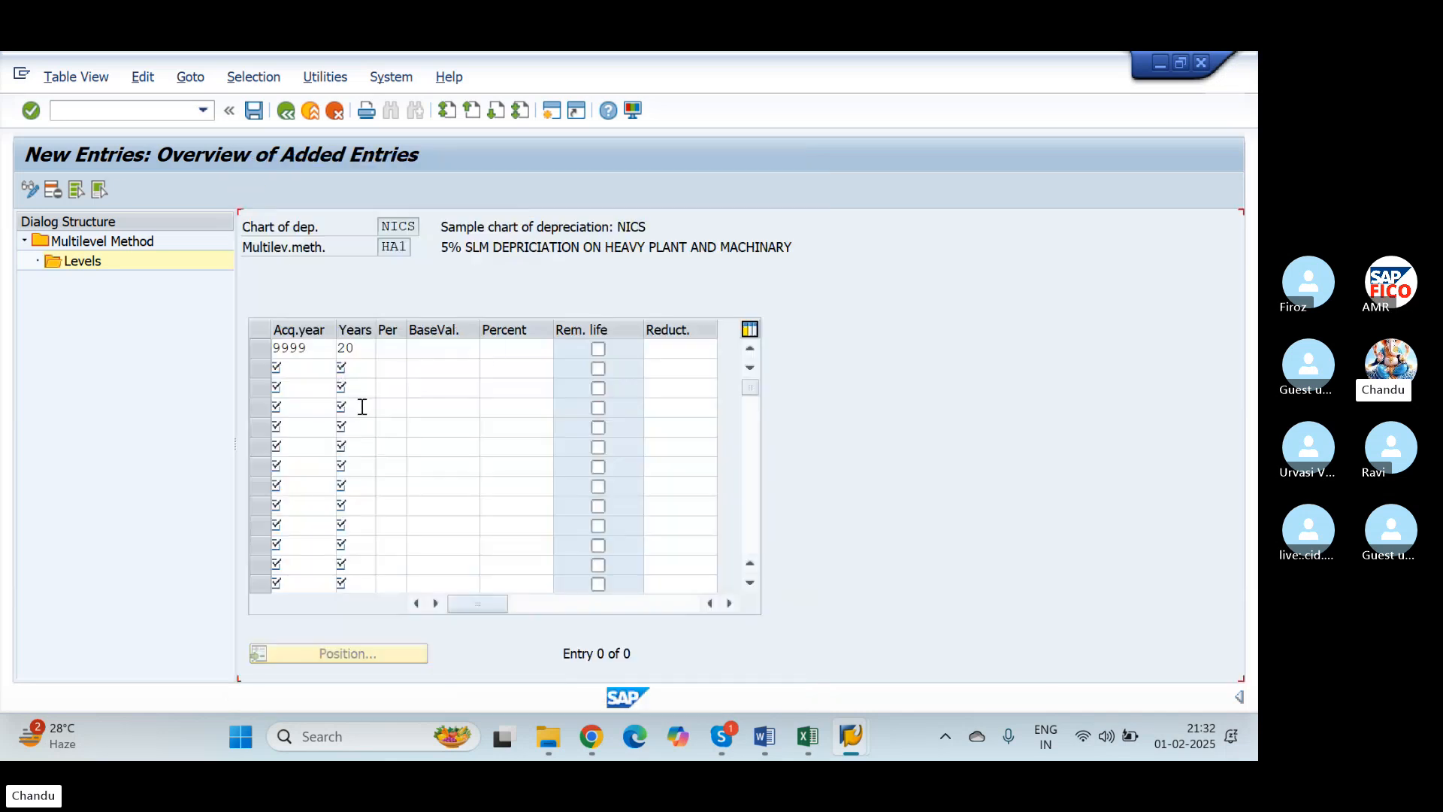
Set the depreciation percentage of the 9999 level entry to 5 and confirm the entry
left_click(515, 349)
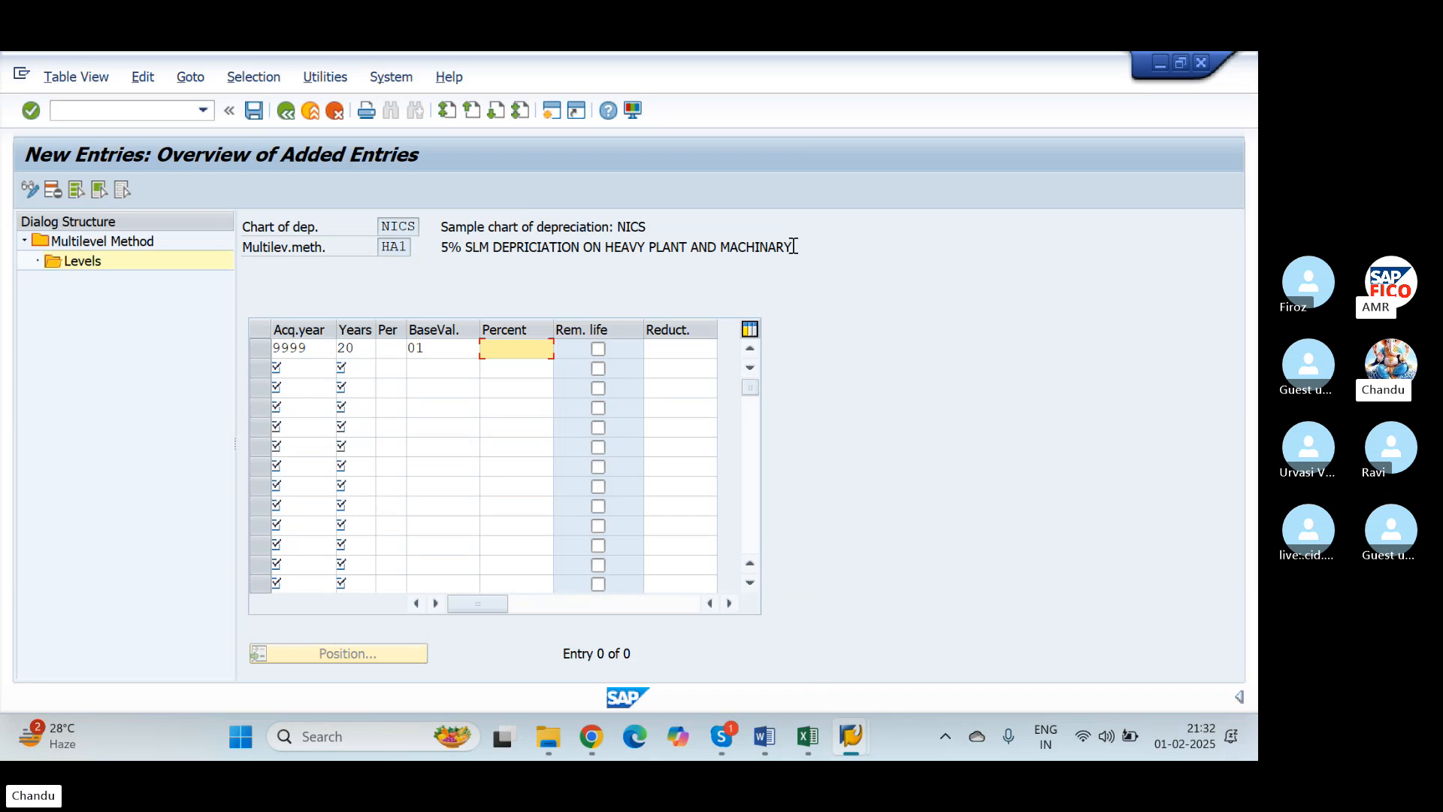
type("5")
key("Tab")
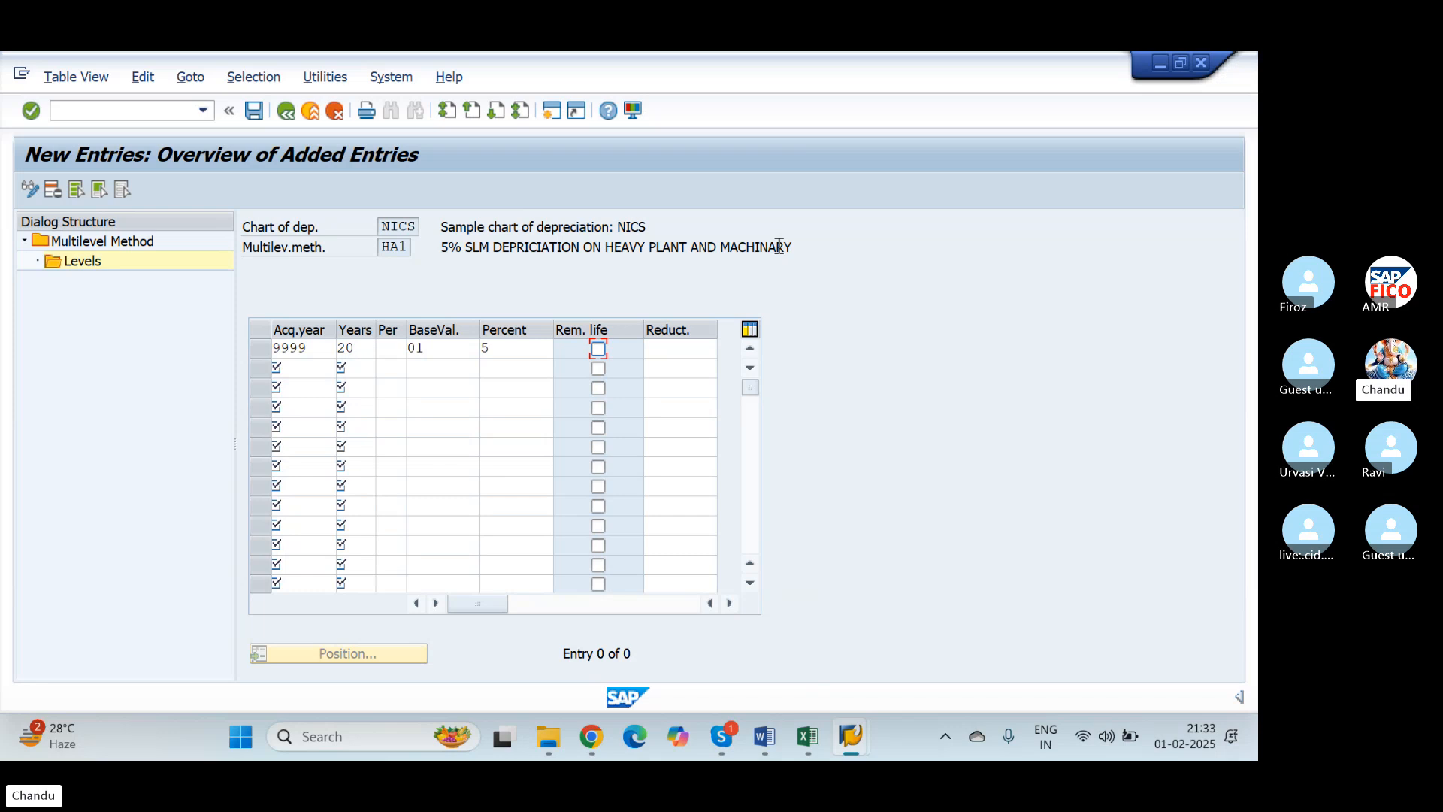
key("Return")
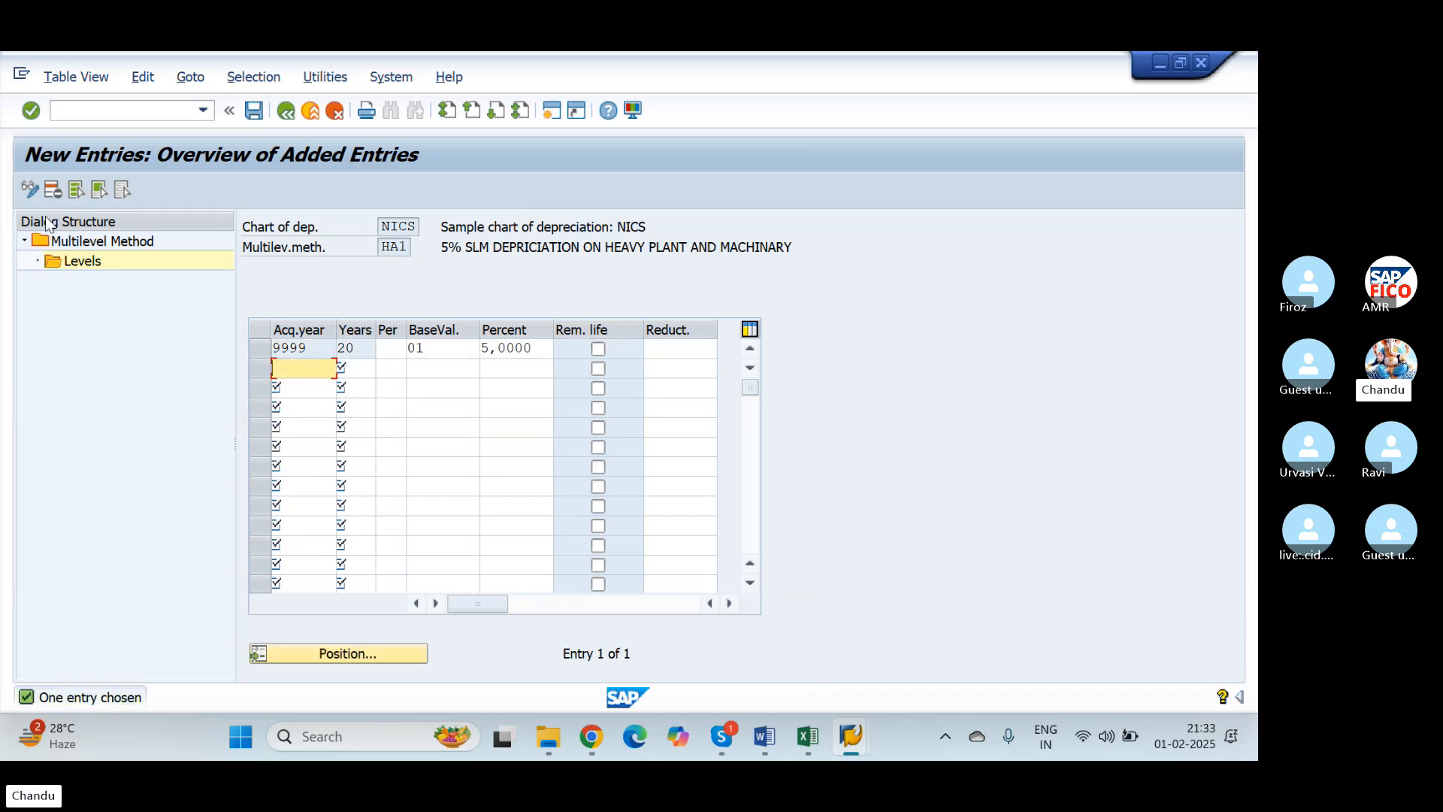
Save method HA1 with its level in the proposed customizing request and return to the multilevel method overview
left_click(254, 110)
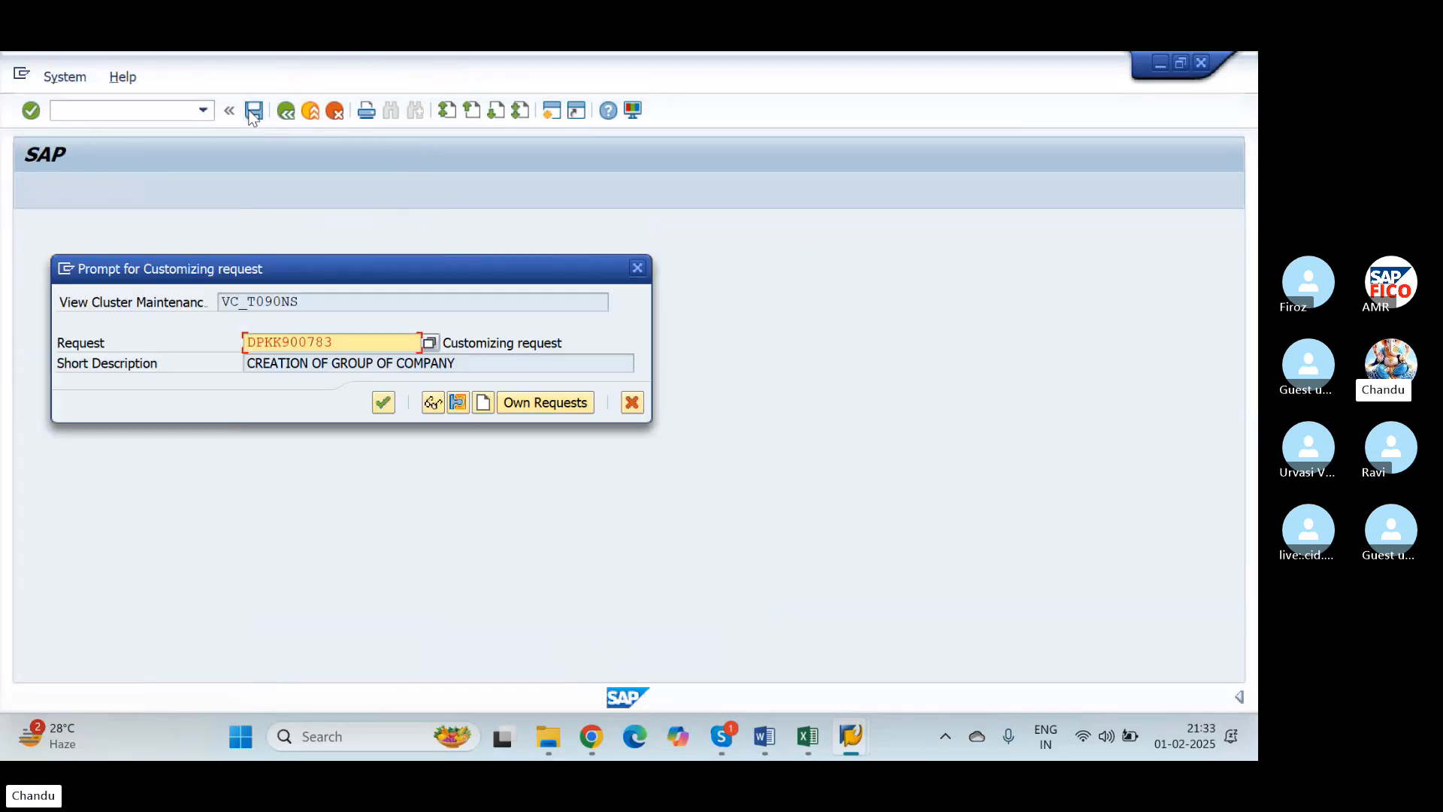
left_click(384, 410)
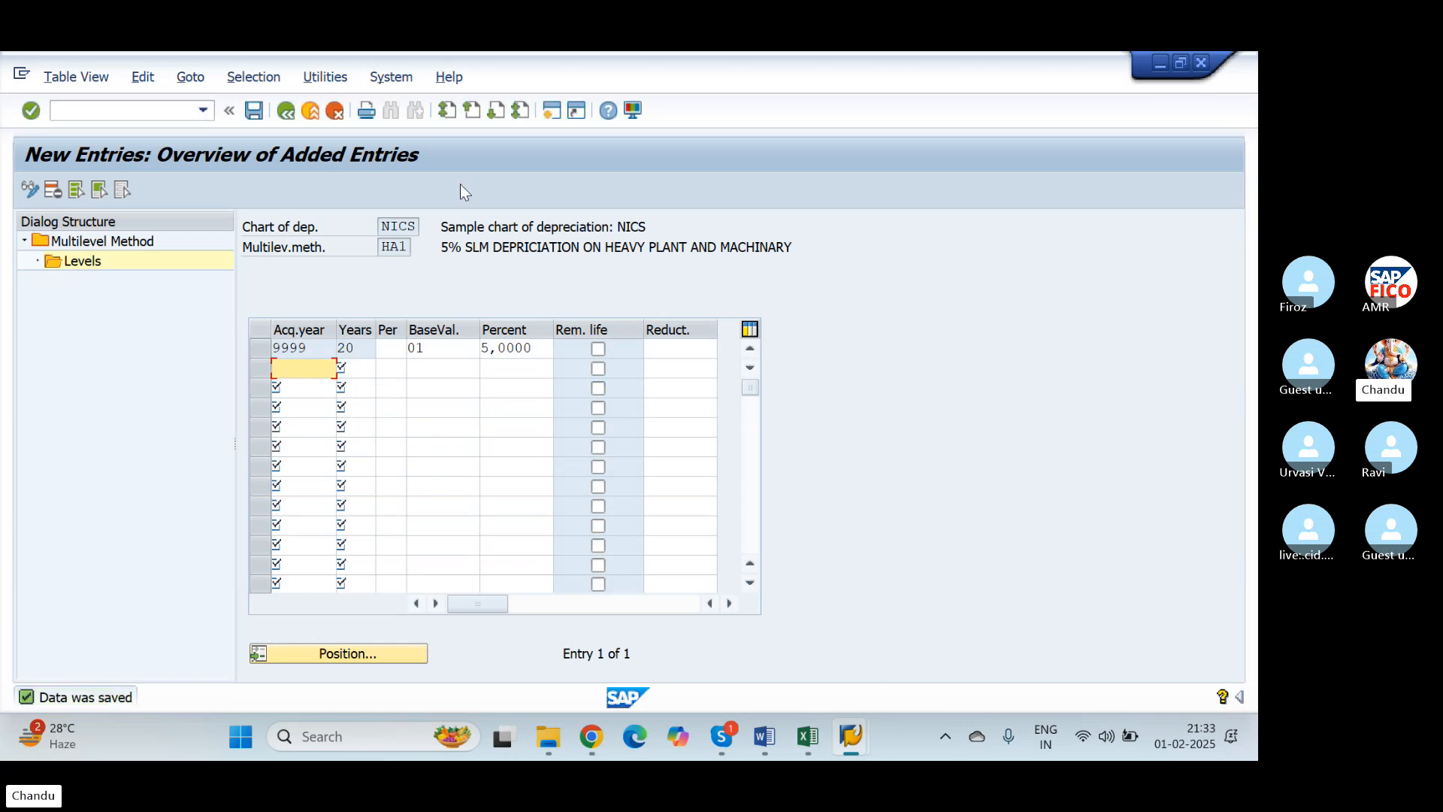
left_click(284, 113)
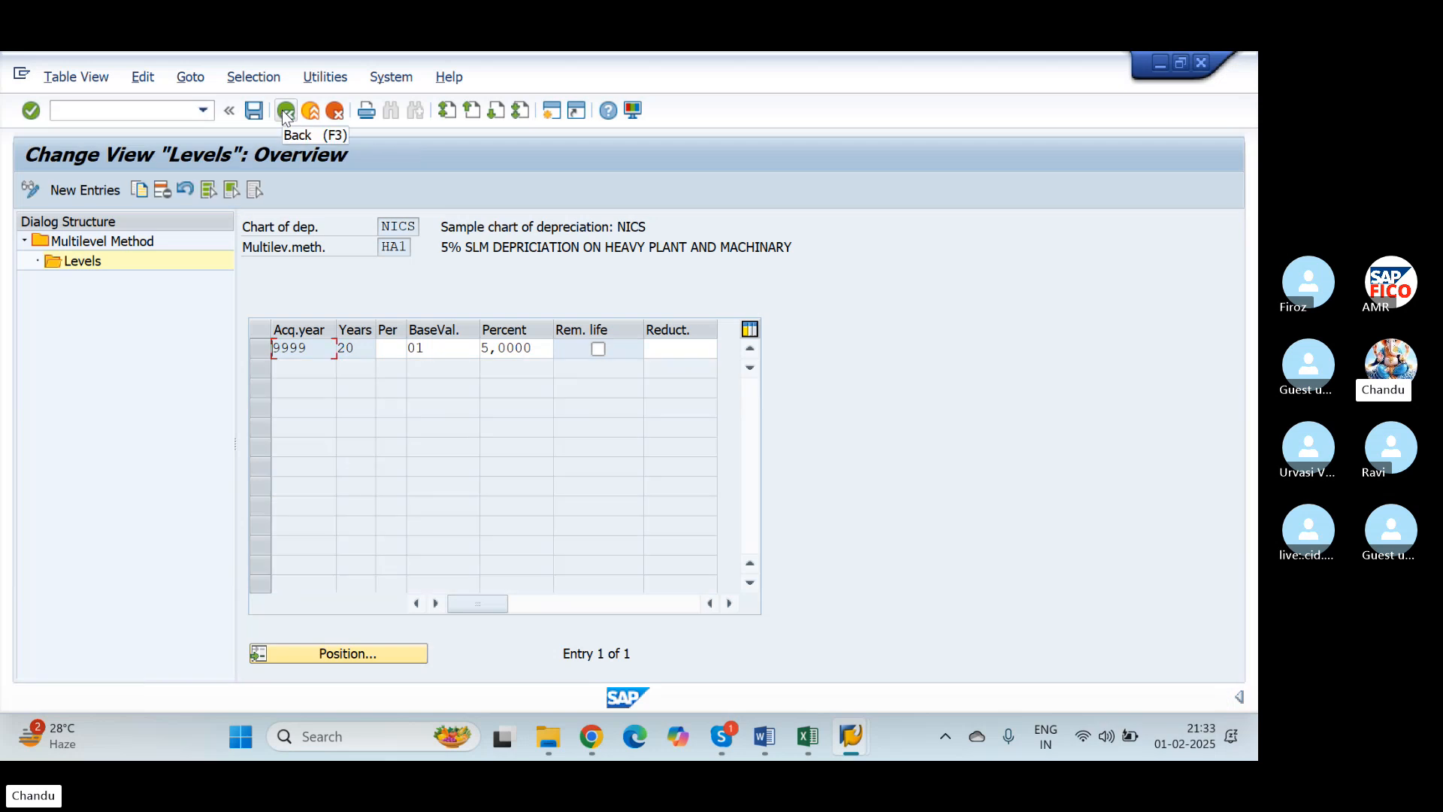
left_click(285, 113)
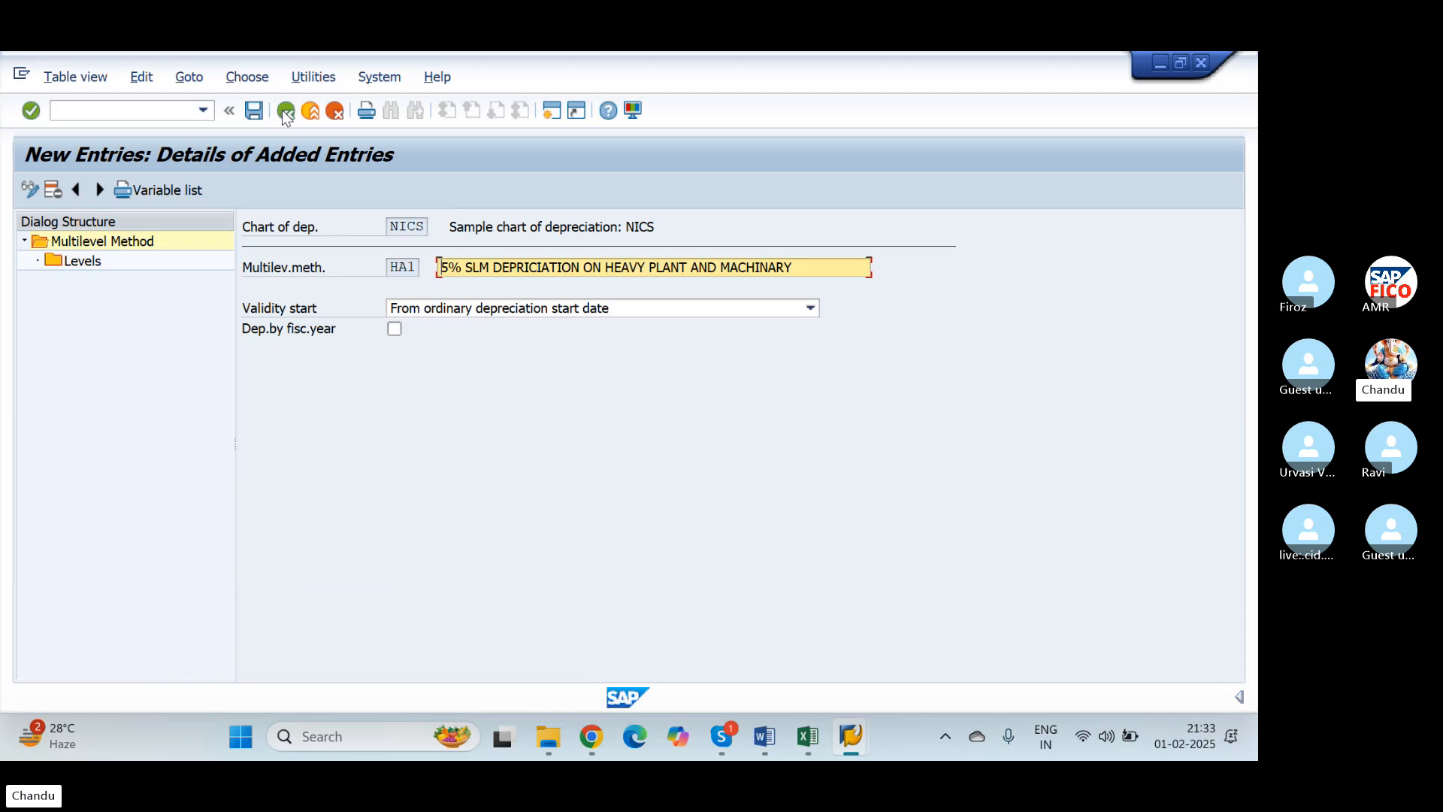
left_click(285, 113)
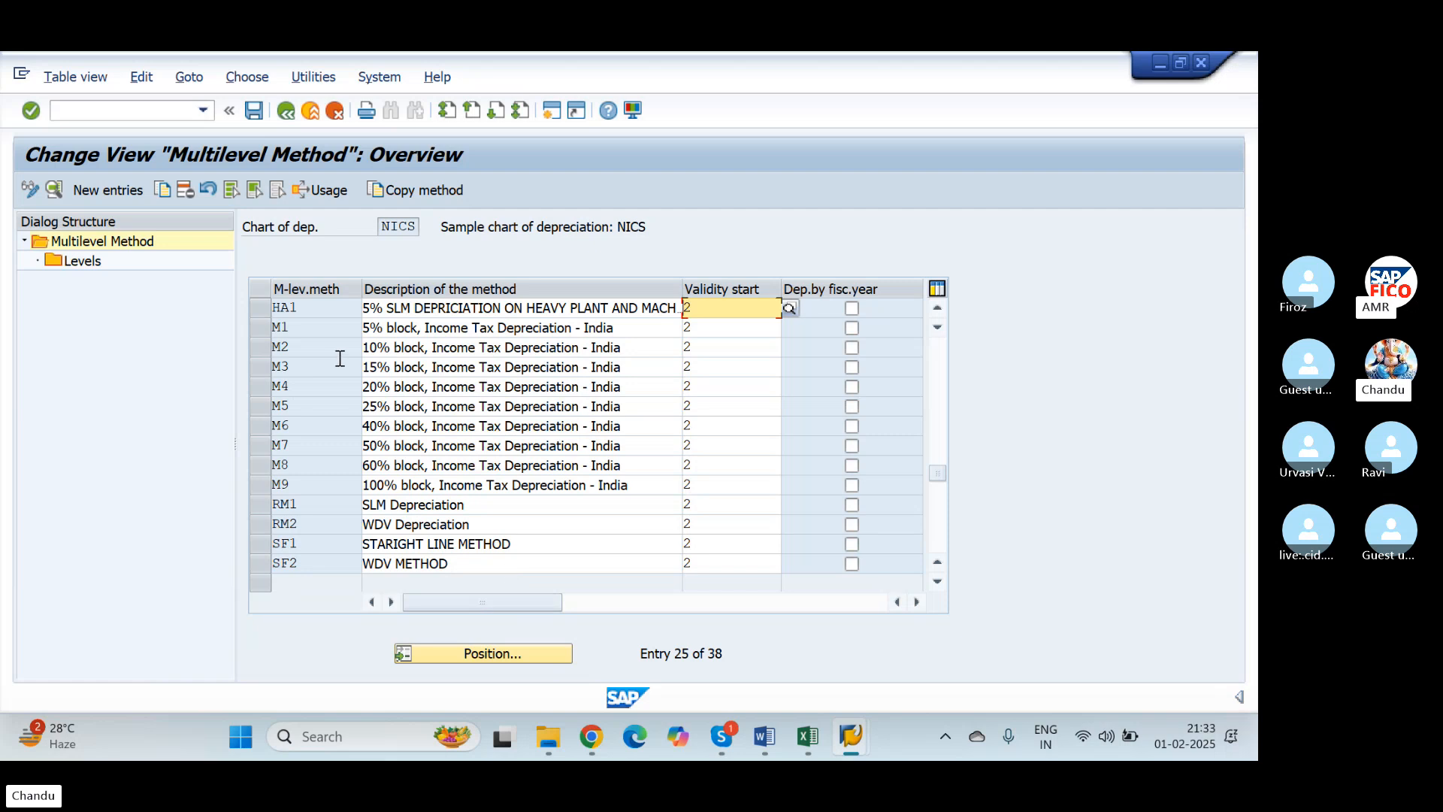
Create a new multilevel method entry with the method key HA2
left_click(260, 309)
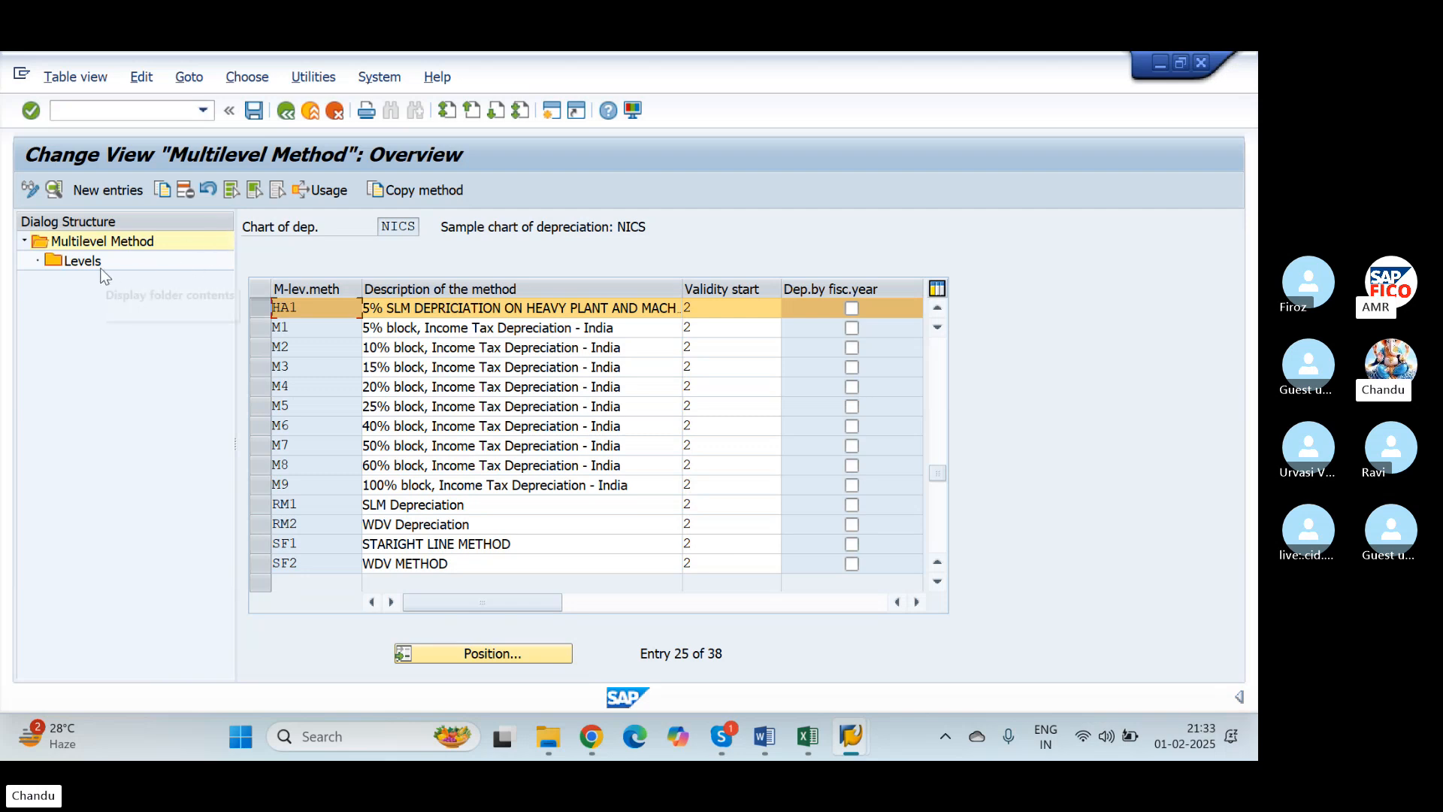
left_click(94, 194)
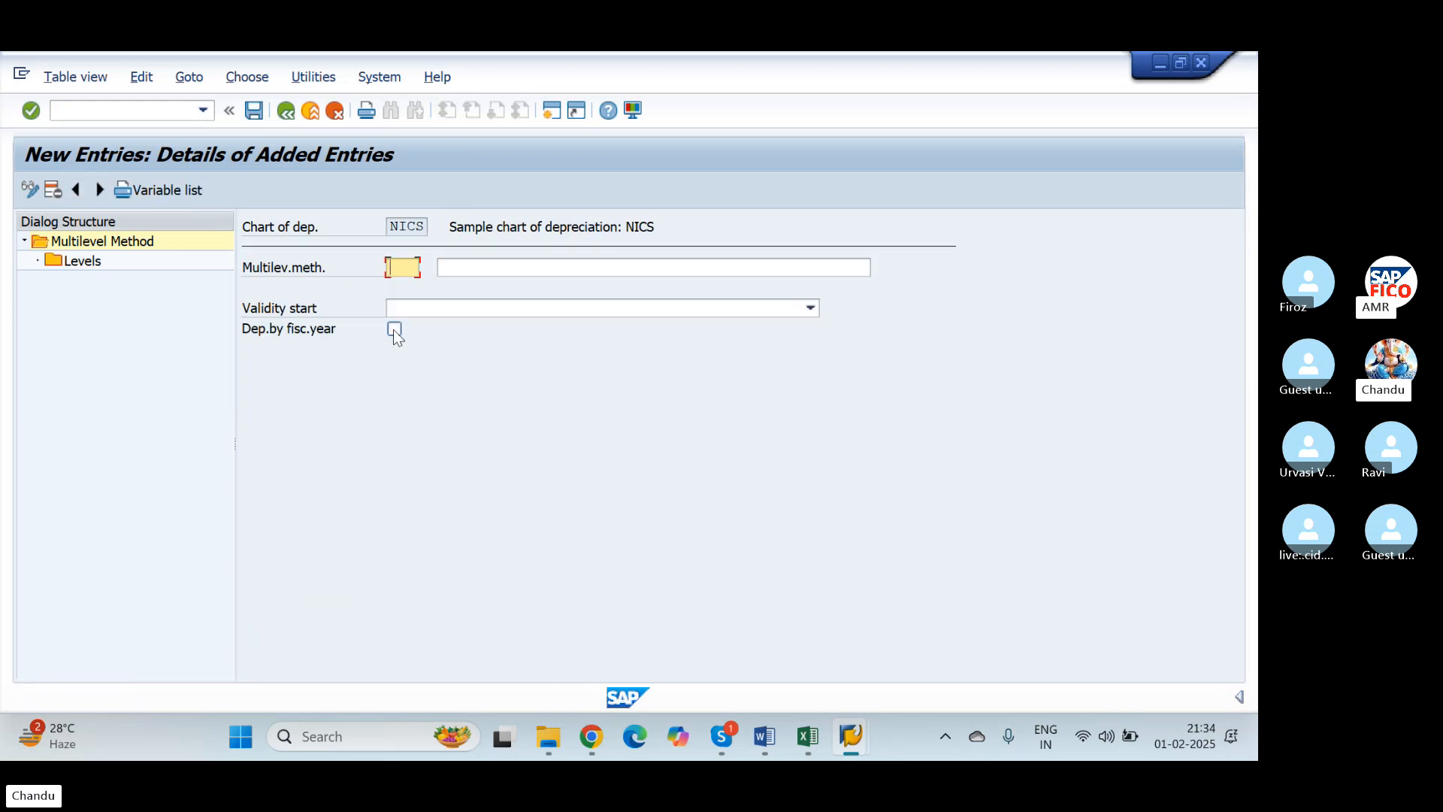
type("HA2")
key("Tab")
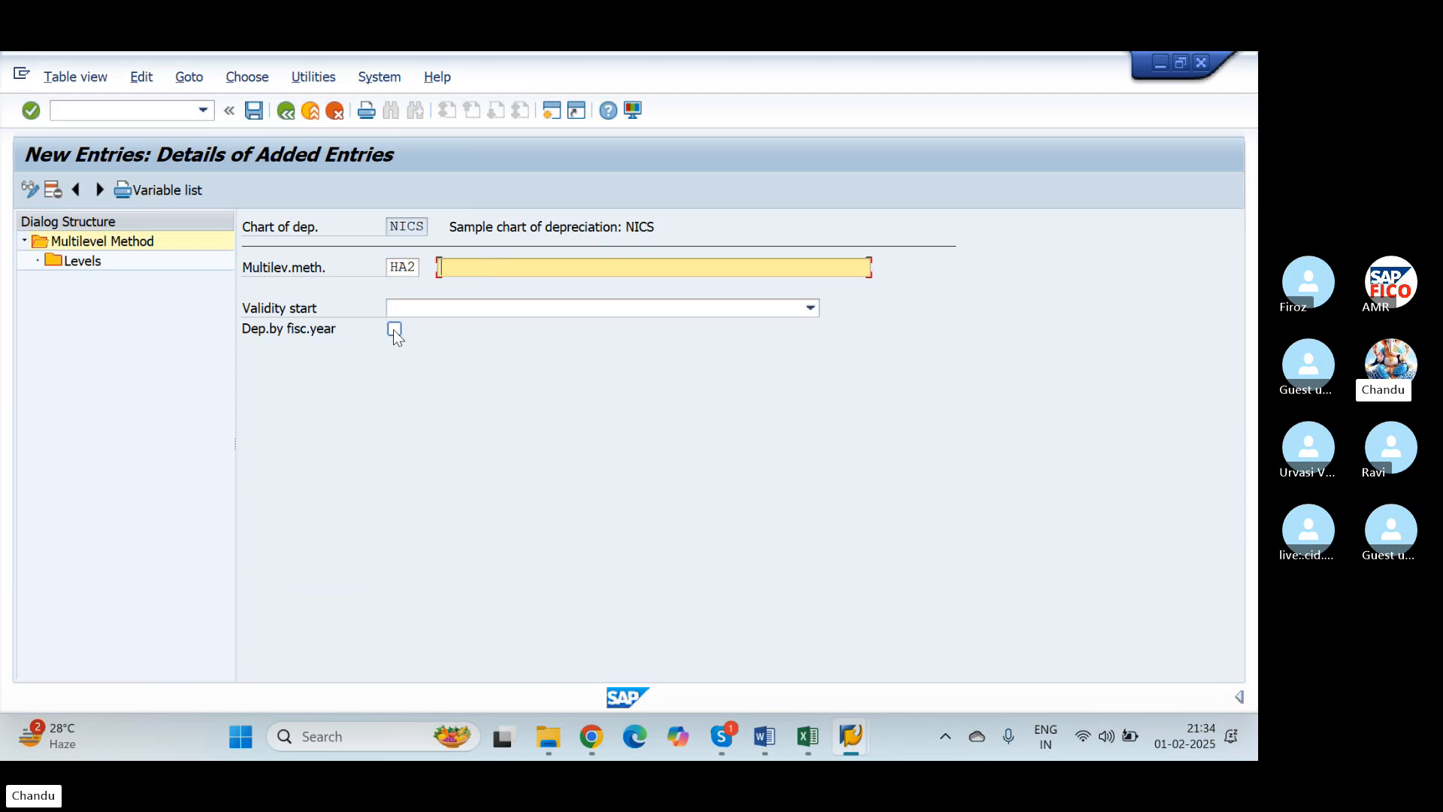
Describe method HA2 as "5% WDV DEPRICIATION NON HEAVY PLANT & MACHINARY" and set its validity start to From ordinary depreciation start date
type("5")
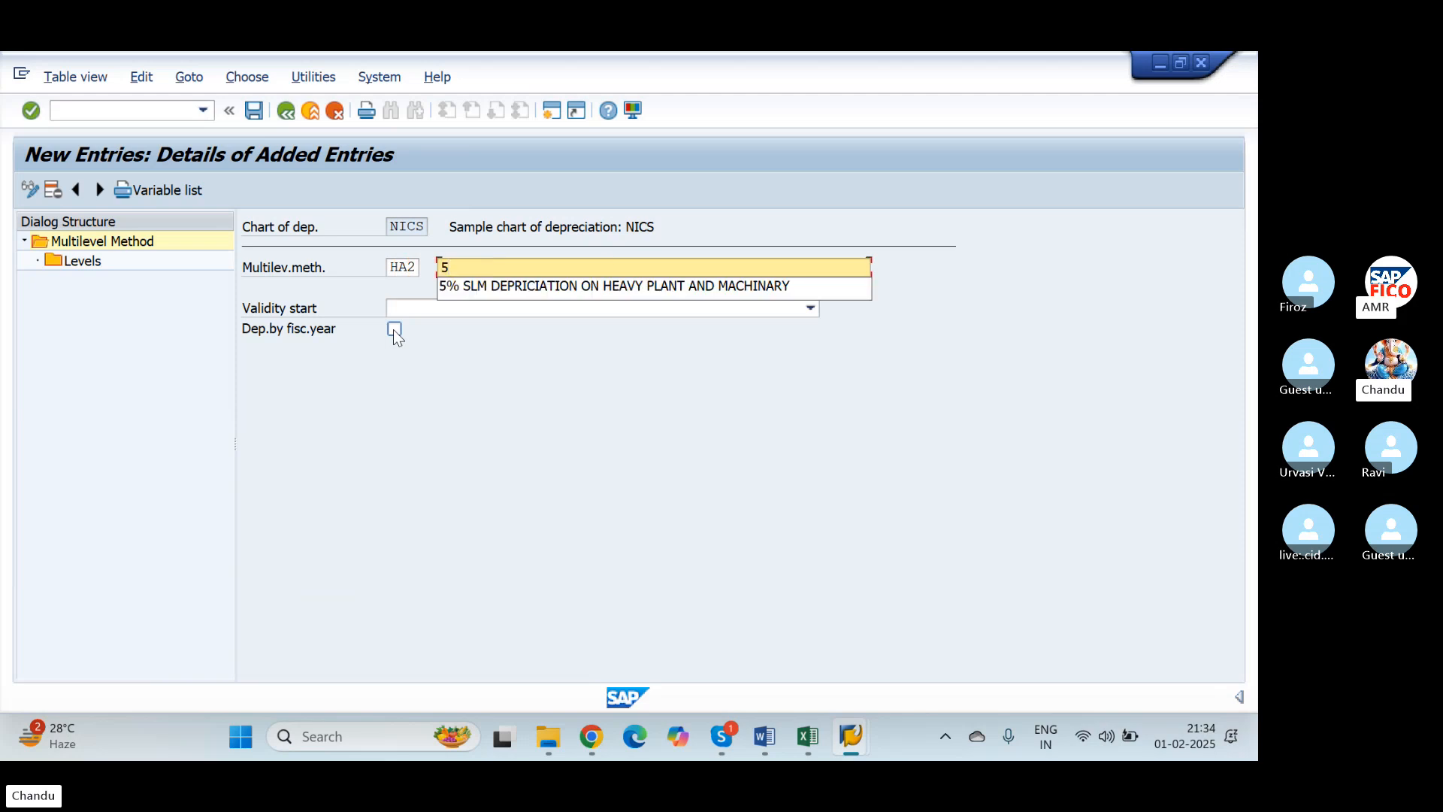
type("% WDB")
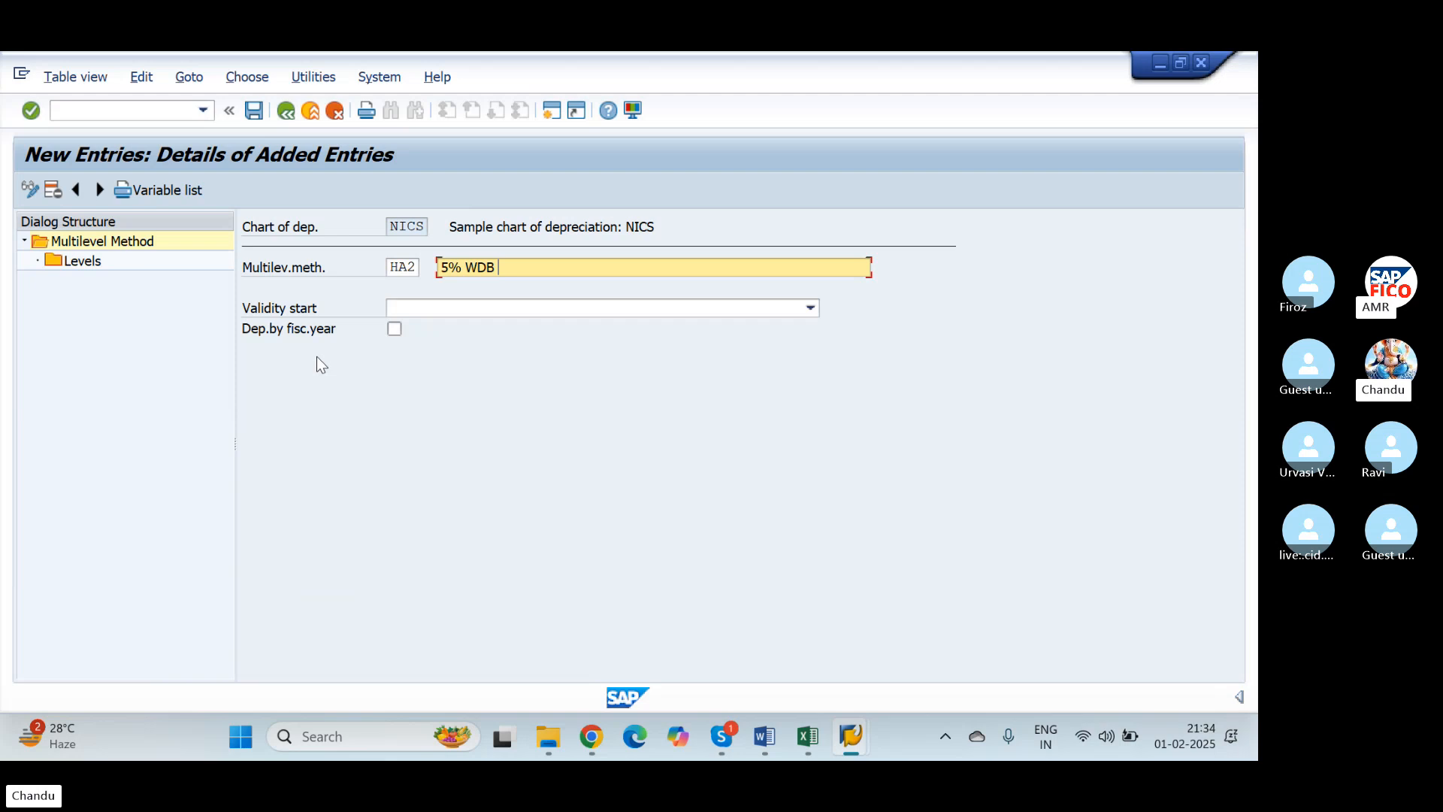
type("N")
key("BackSpace")
key("BackSpace")
type("V W")
key("BackSpace")
type("DEPRIC")
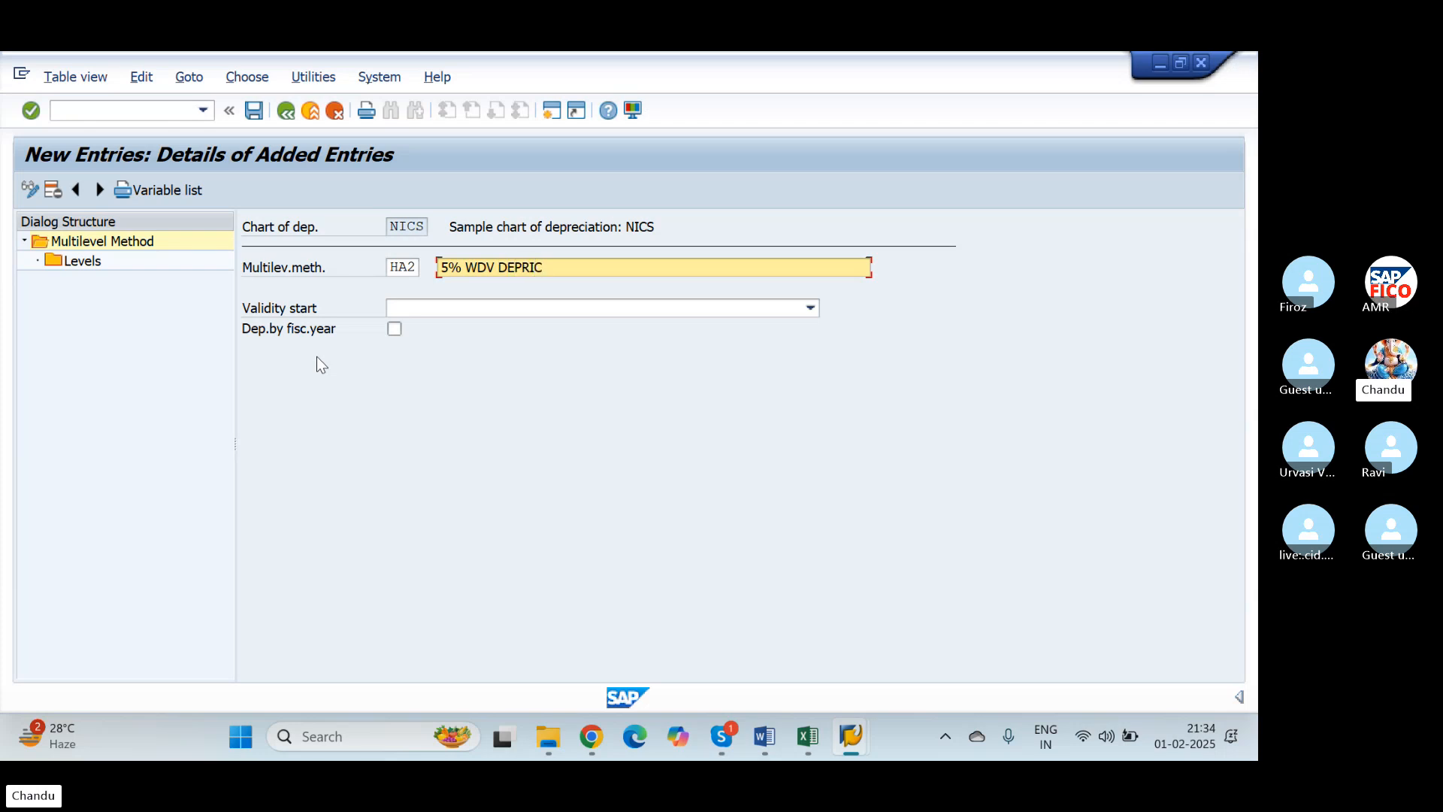
type("IATION NON HEAVY PLANT")
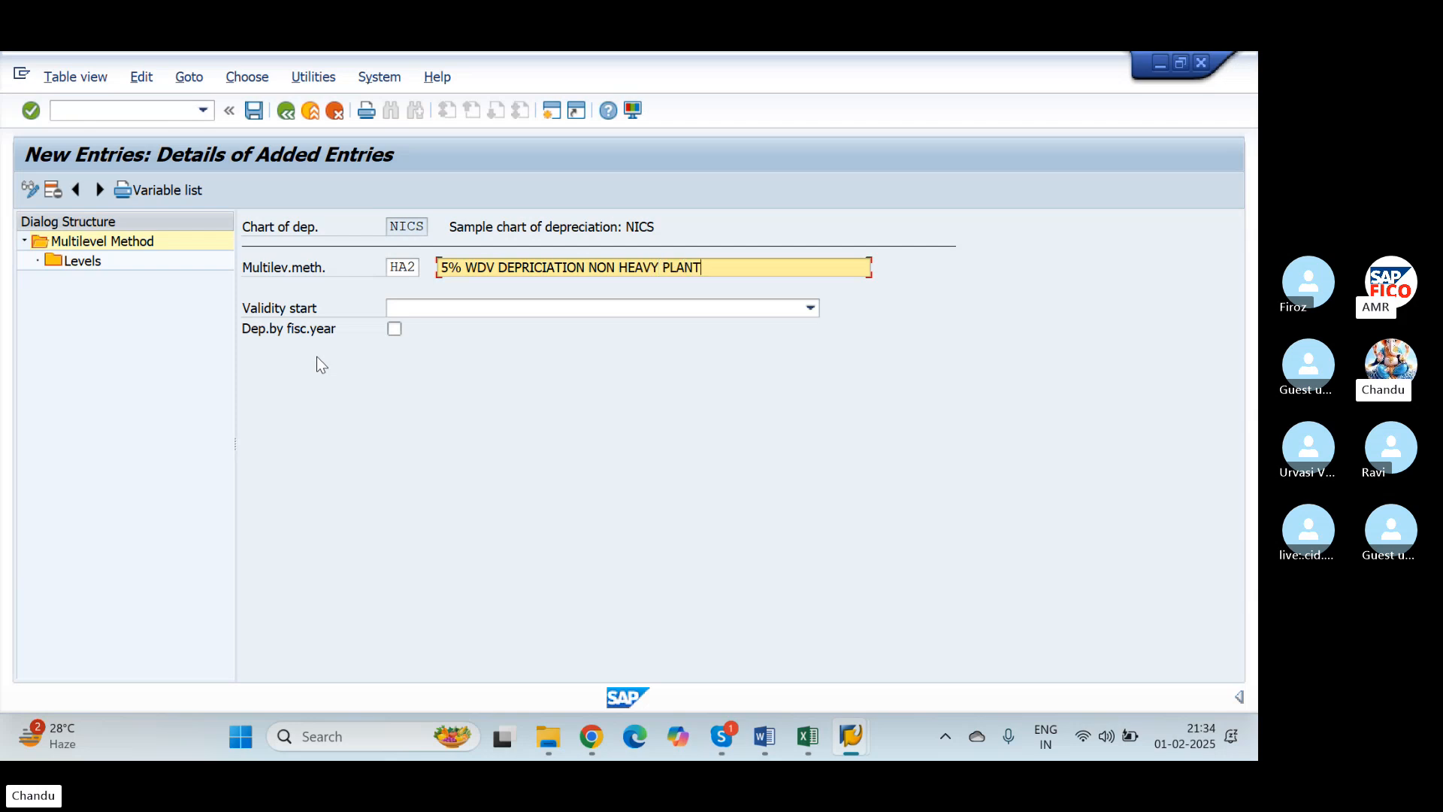
type(" & ")
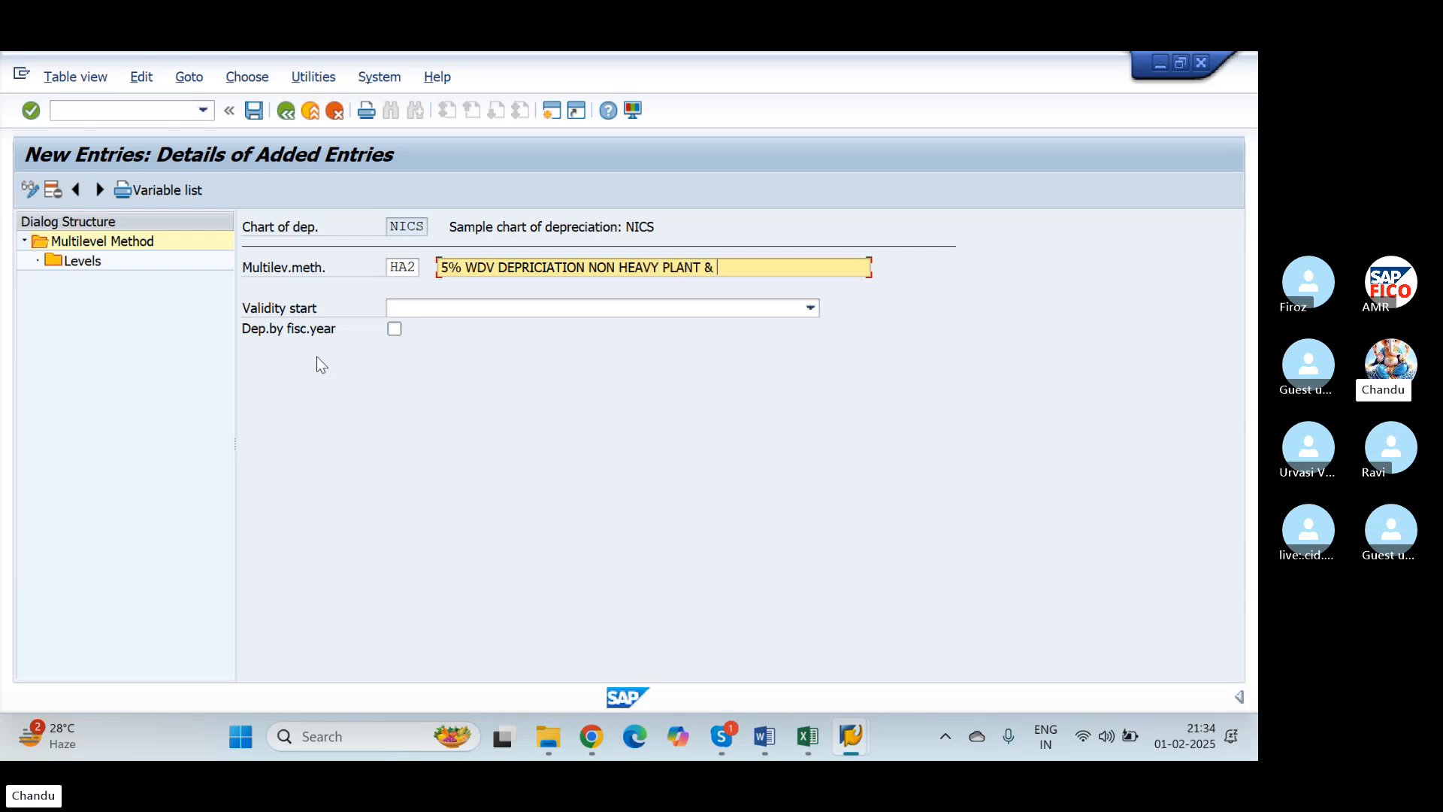
type("MACHI")
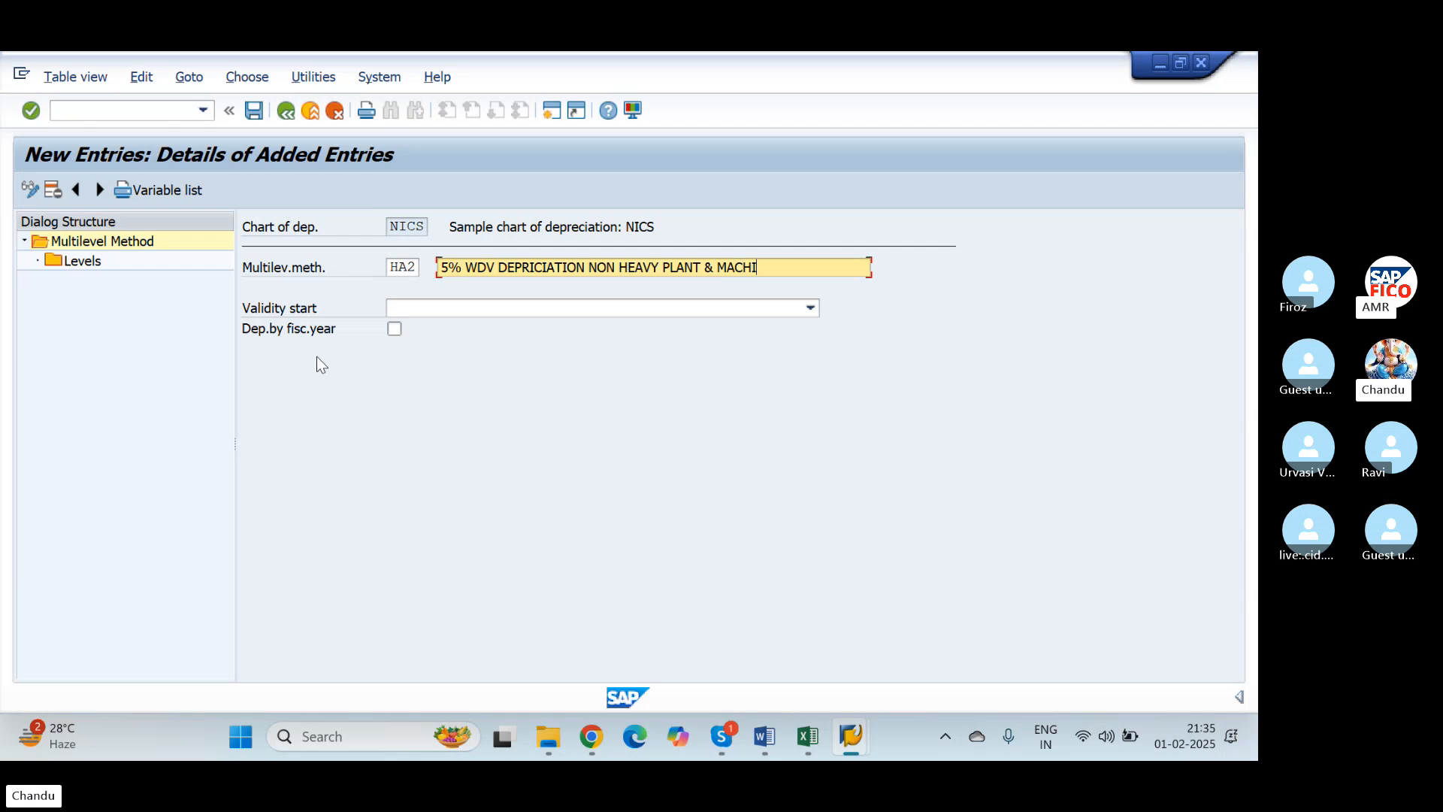
type("NARY")
key("Tab")
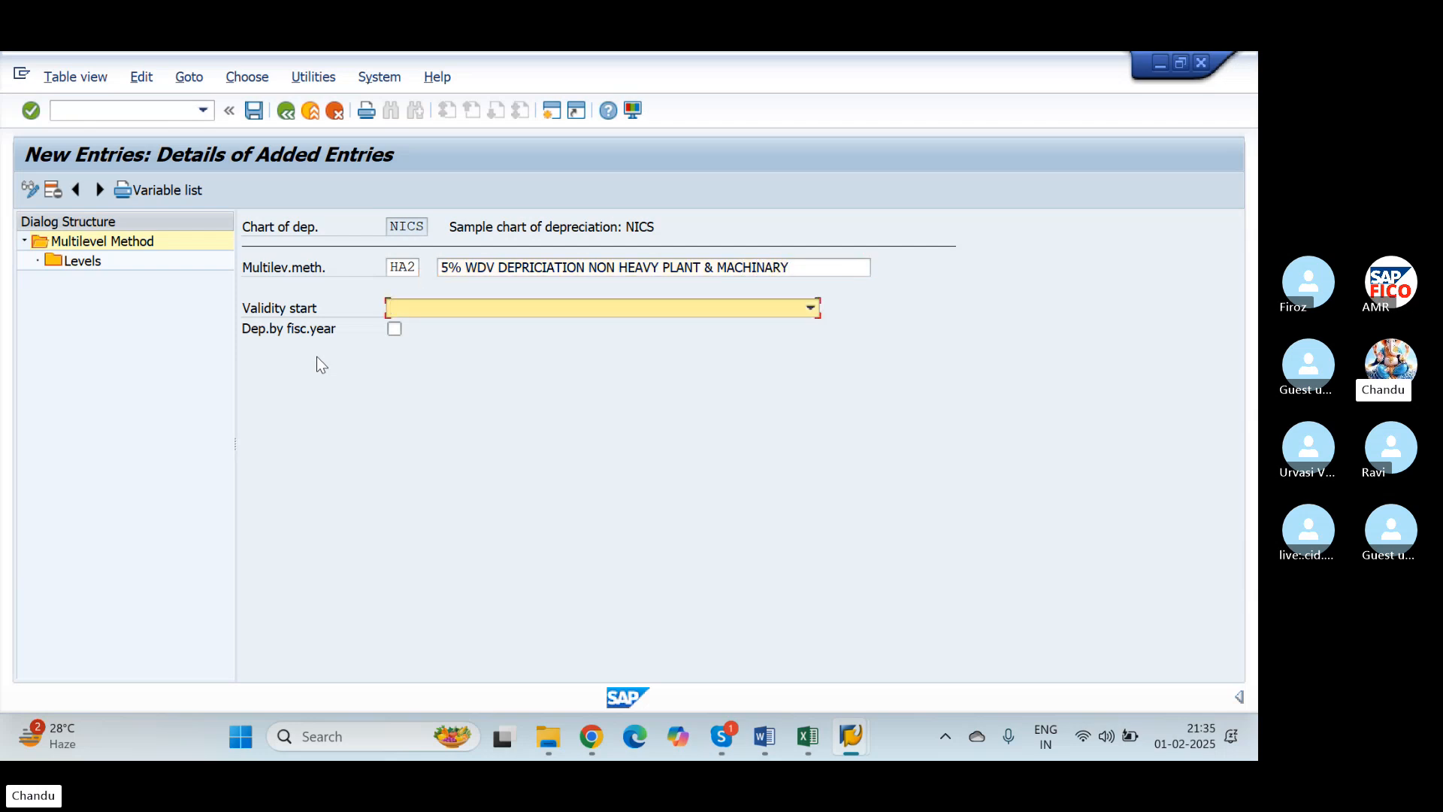
left_click(759, 313)
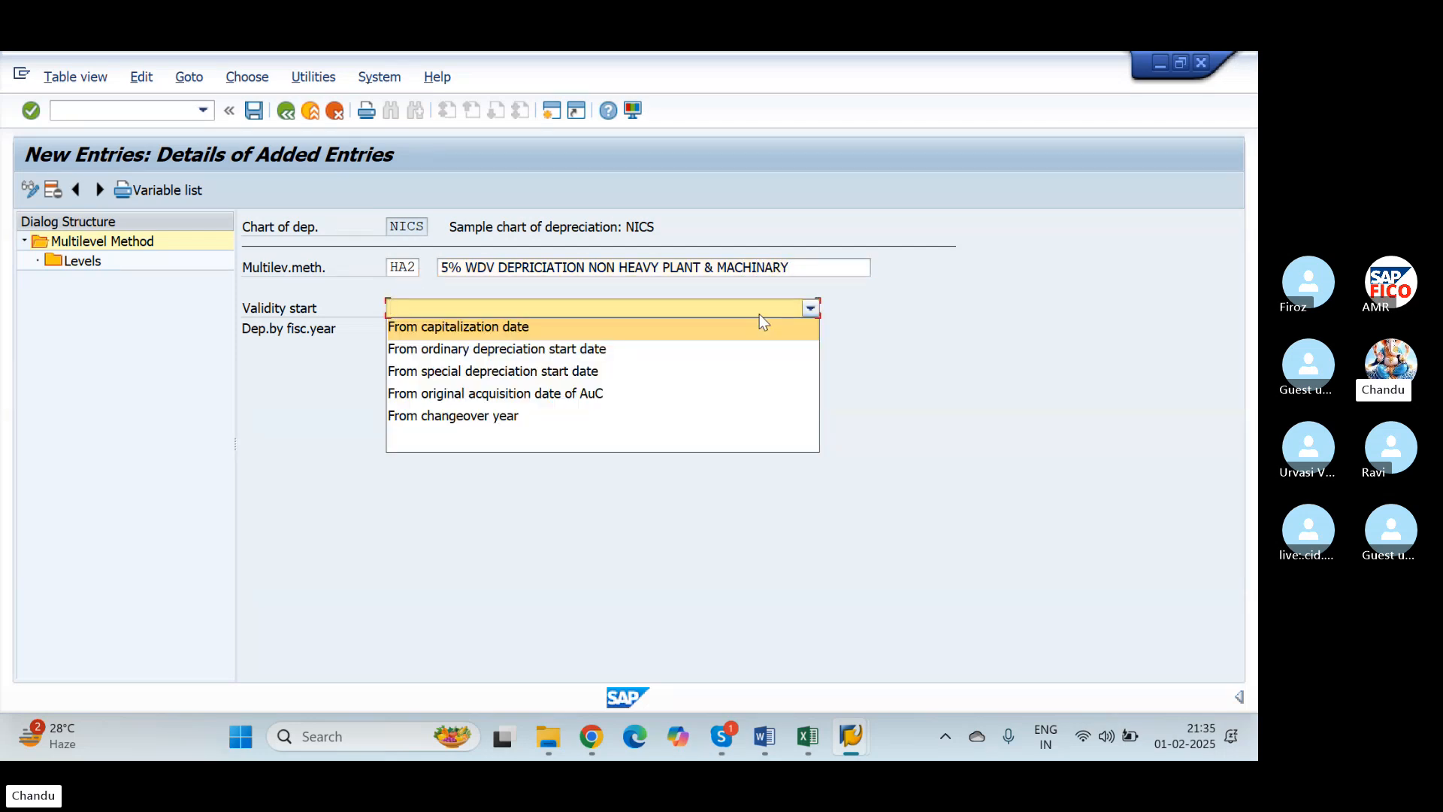
left_click(728, 352)
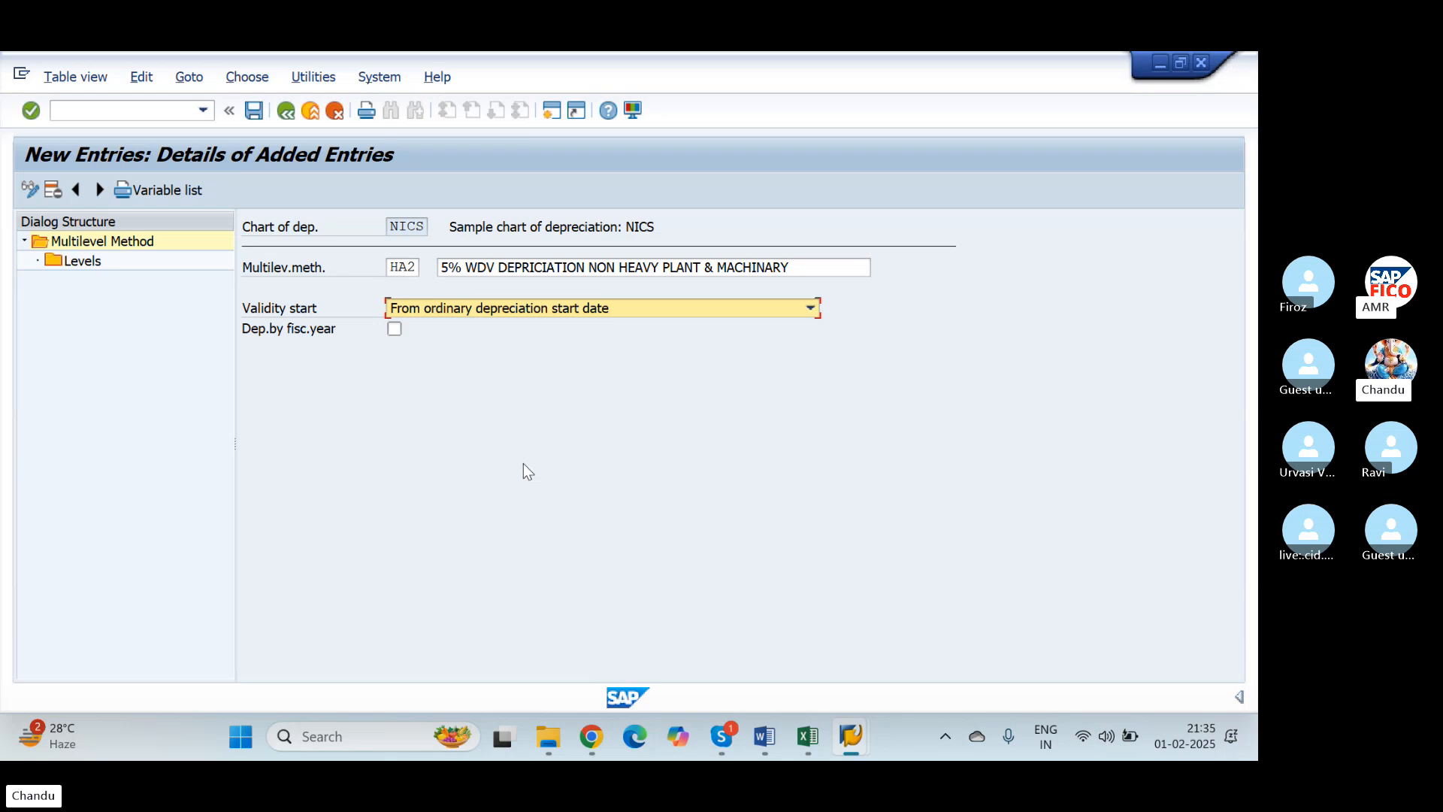
Open the levels of method HA2 and add a new entry with acquisition year 9999 and 20 years
left_click(79, 261)
double_click(77, 264)
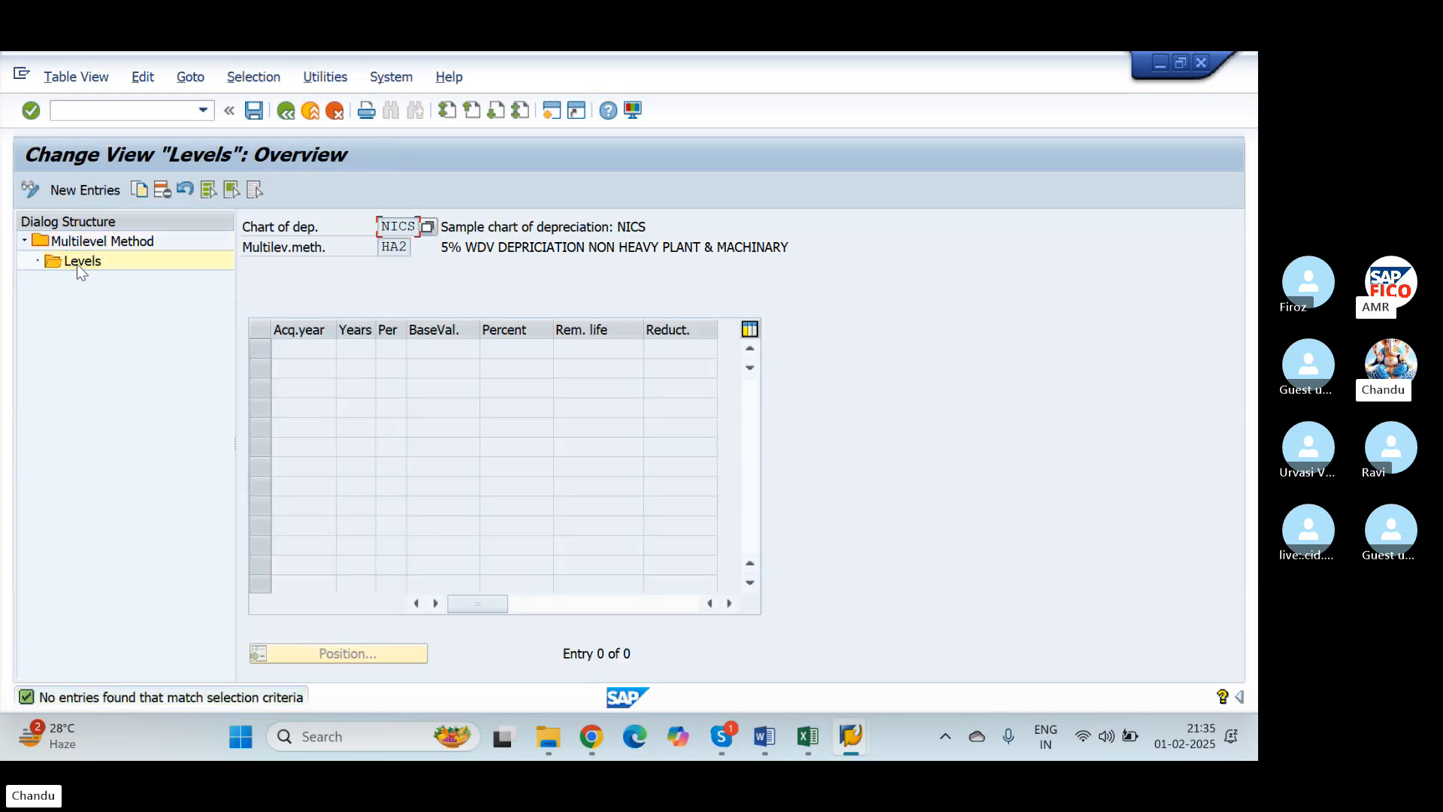
left_click(96, 189)
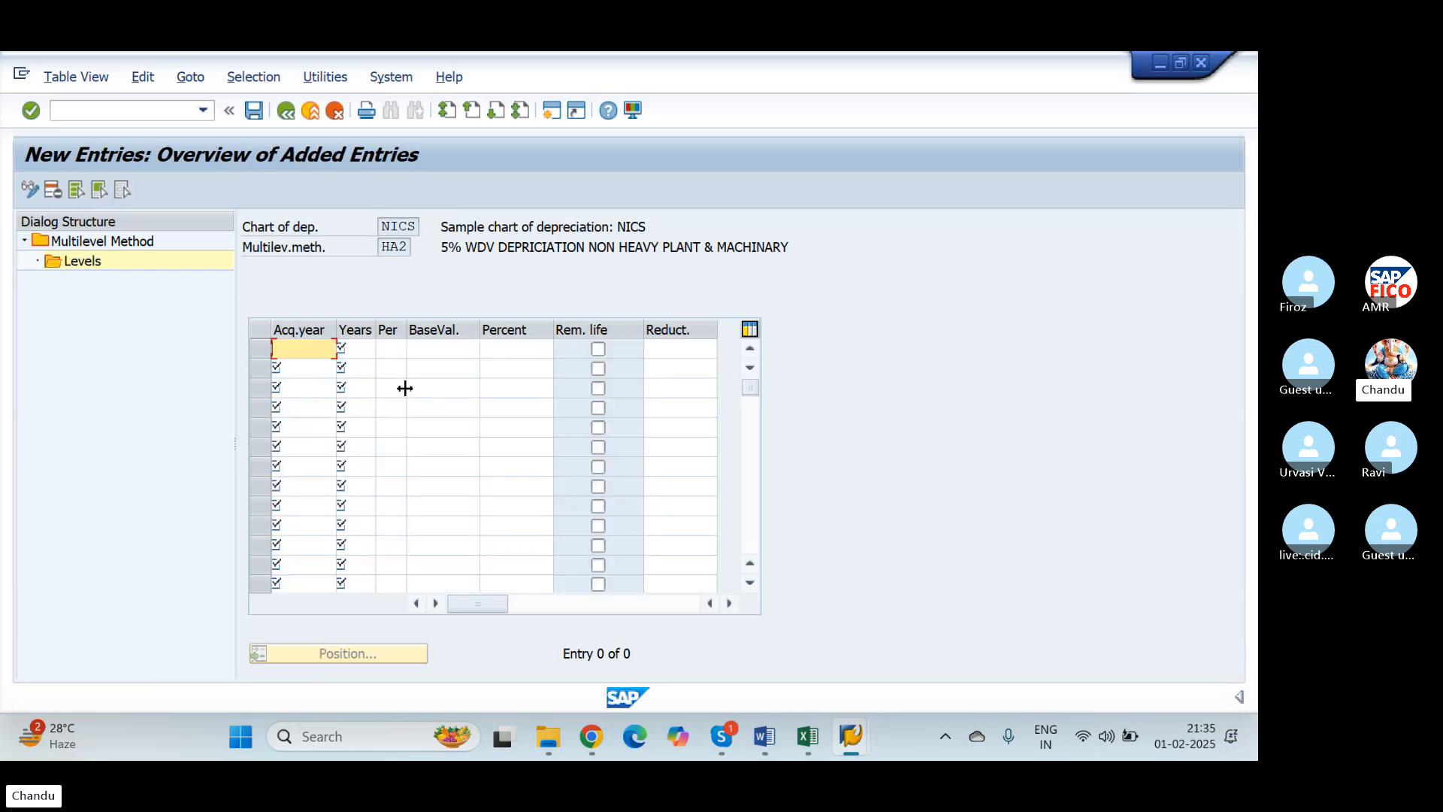
type("9999")
key("Tab")
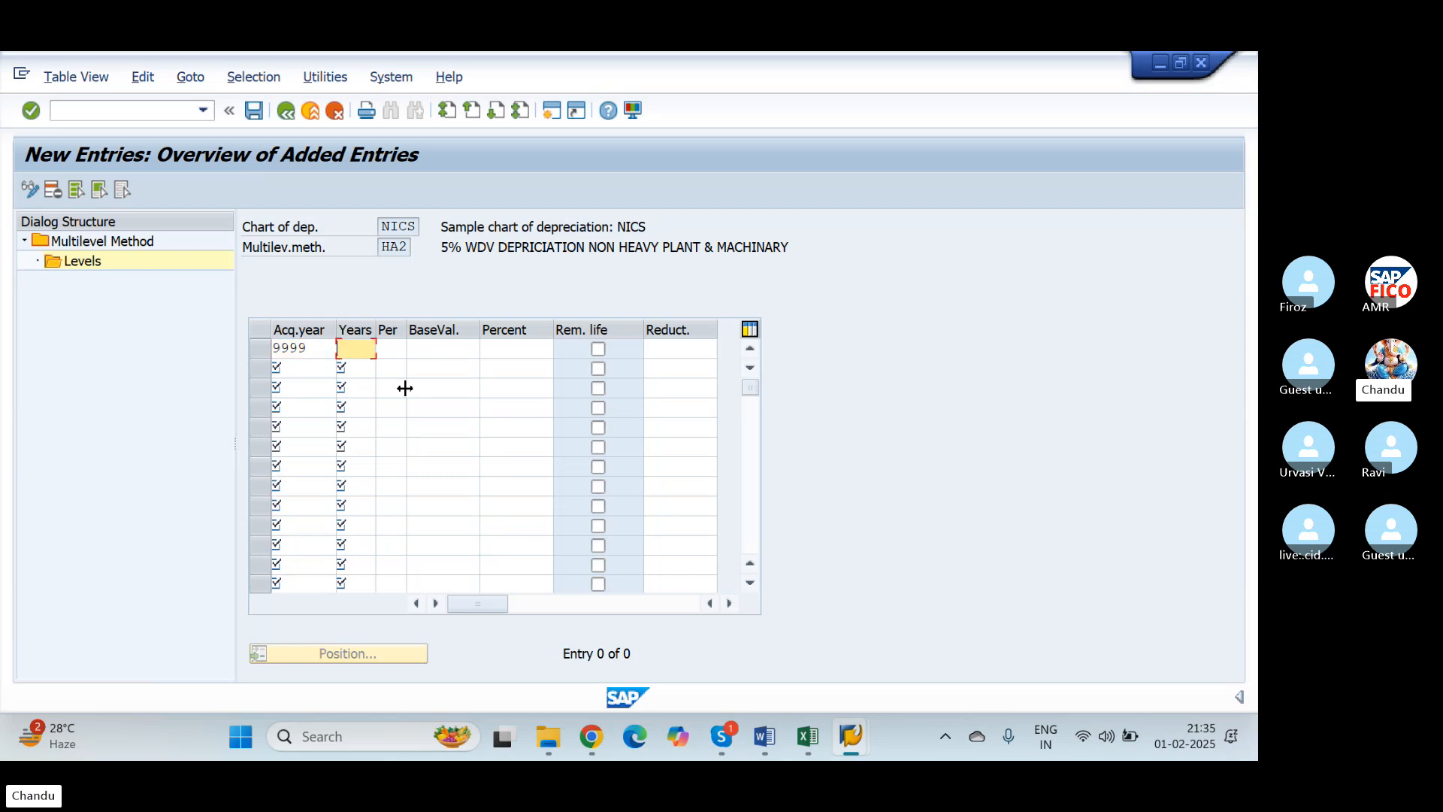
type("20")
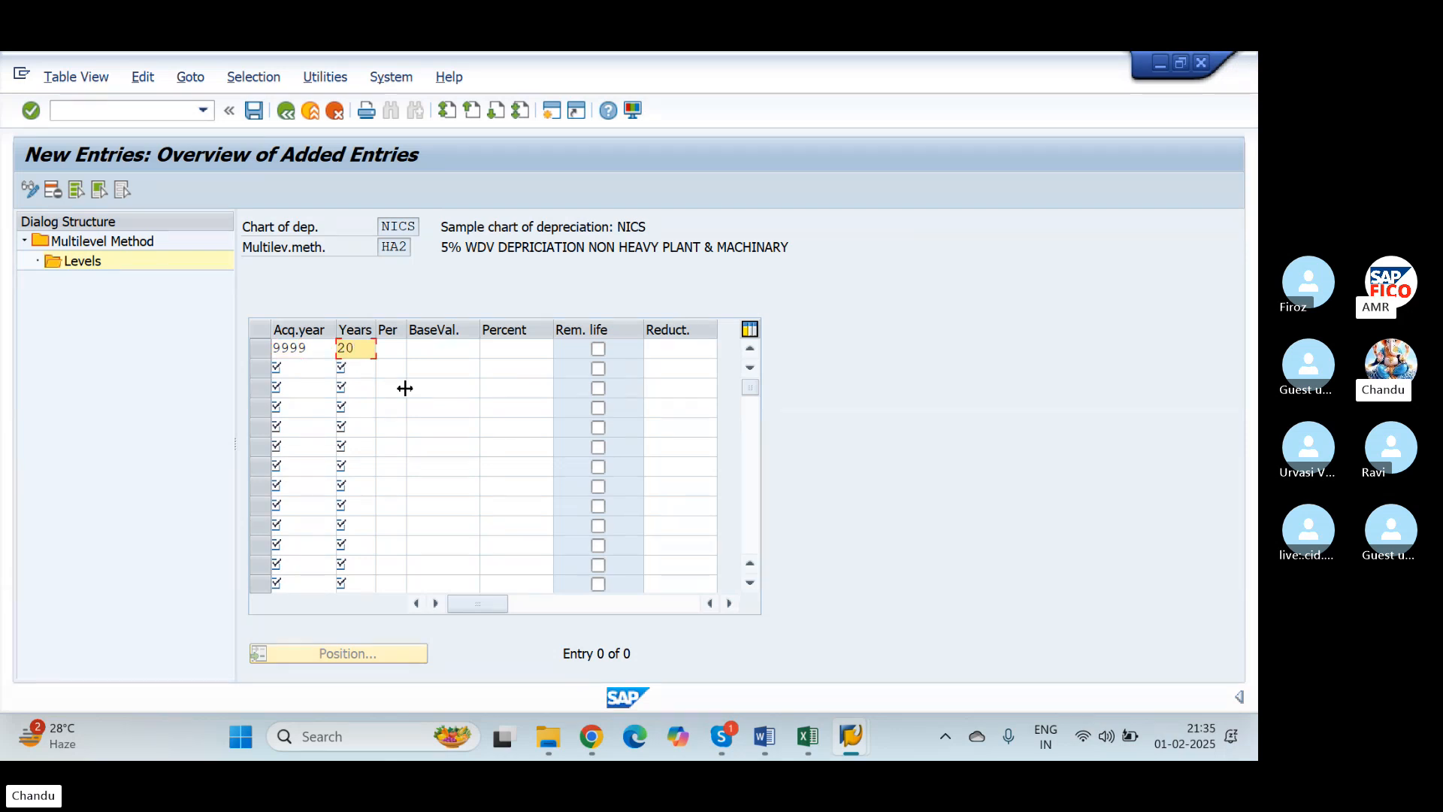
key("Tab")
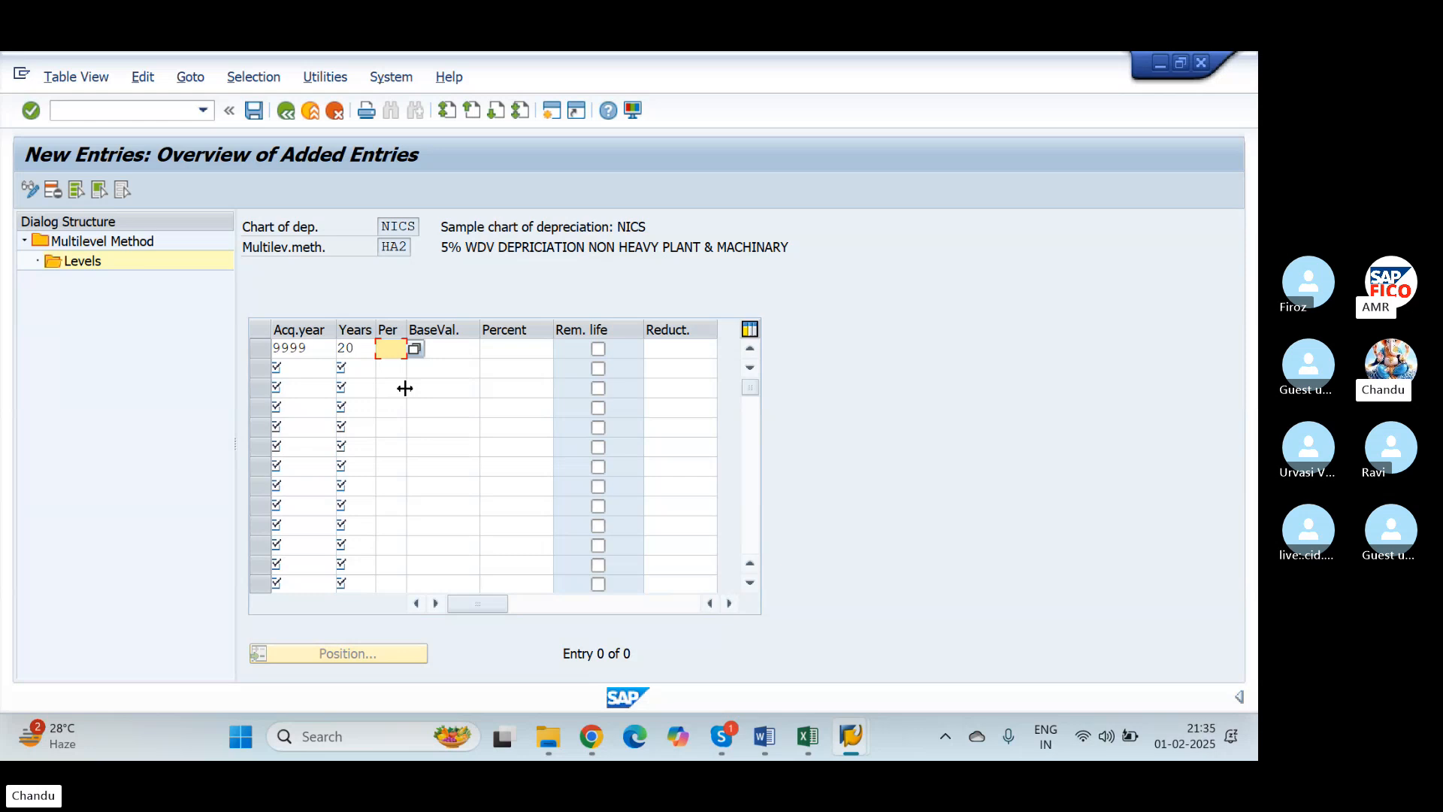
type("5")
key("BackSpace")
key("Tab")
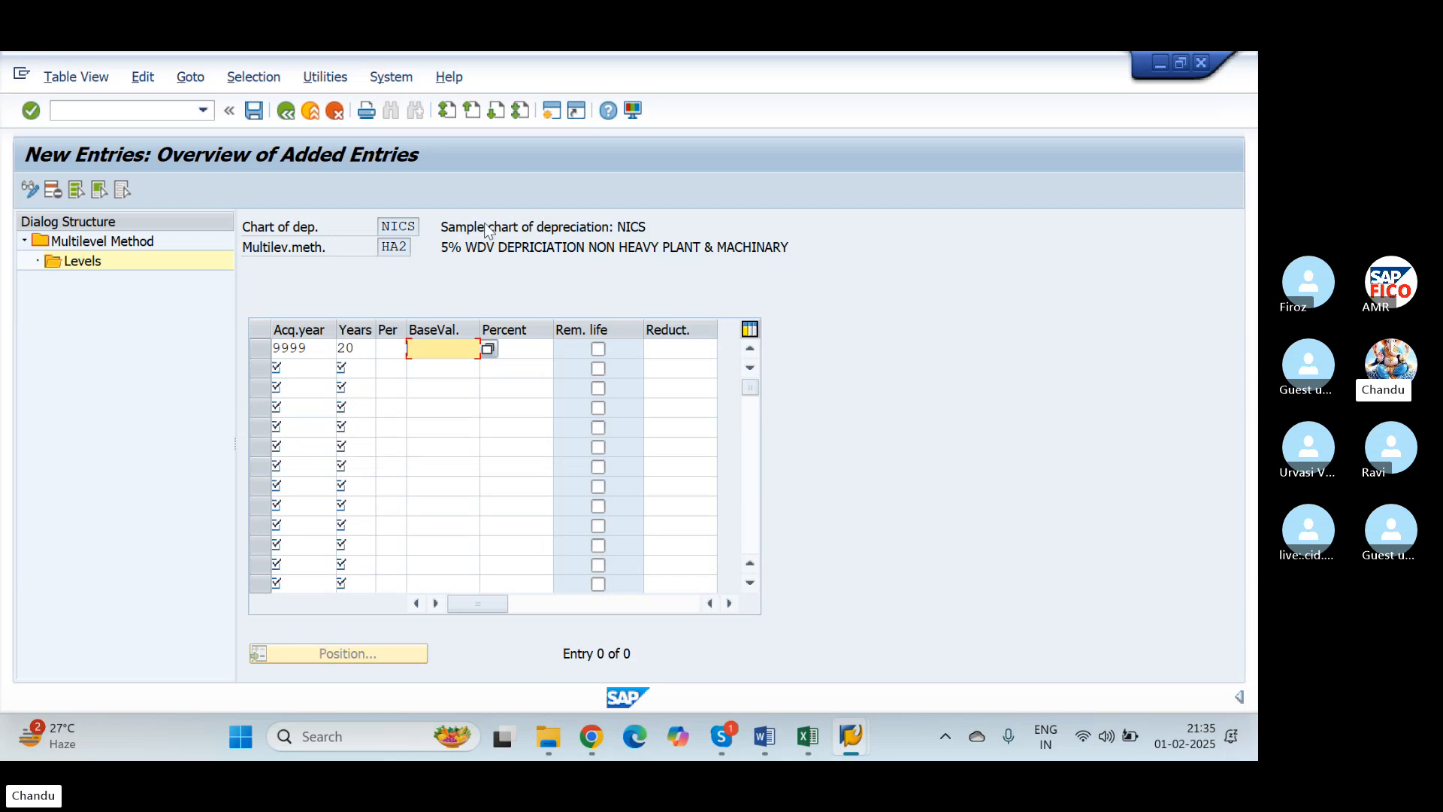
Choose base value 24, Net book value, for the HA2 level entry, set its percentage to 5 and confirm the entry
left_click(489, 349)
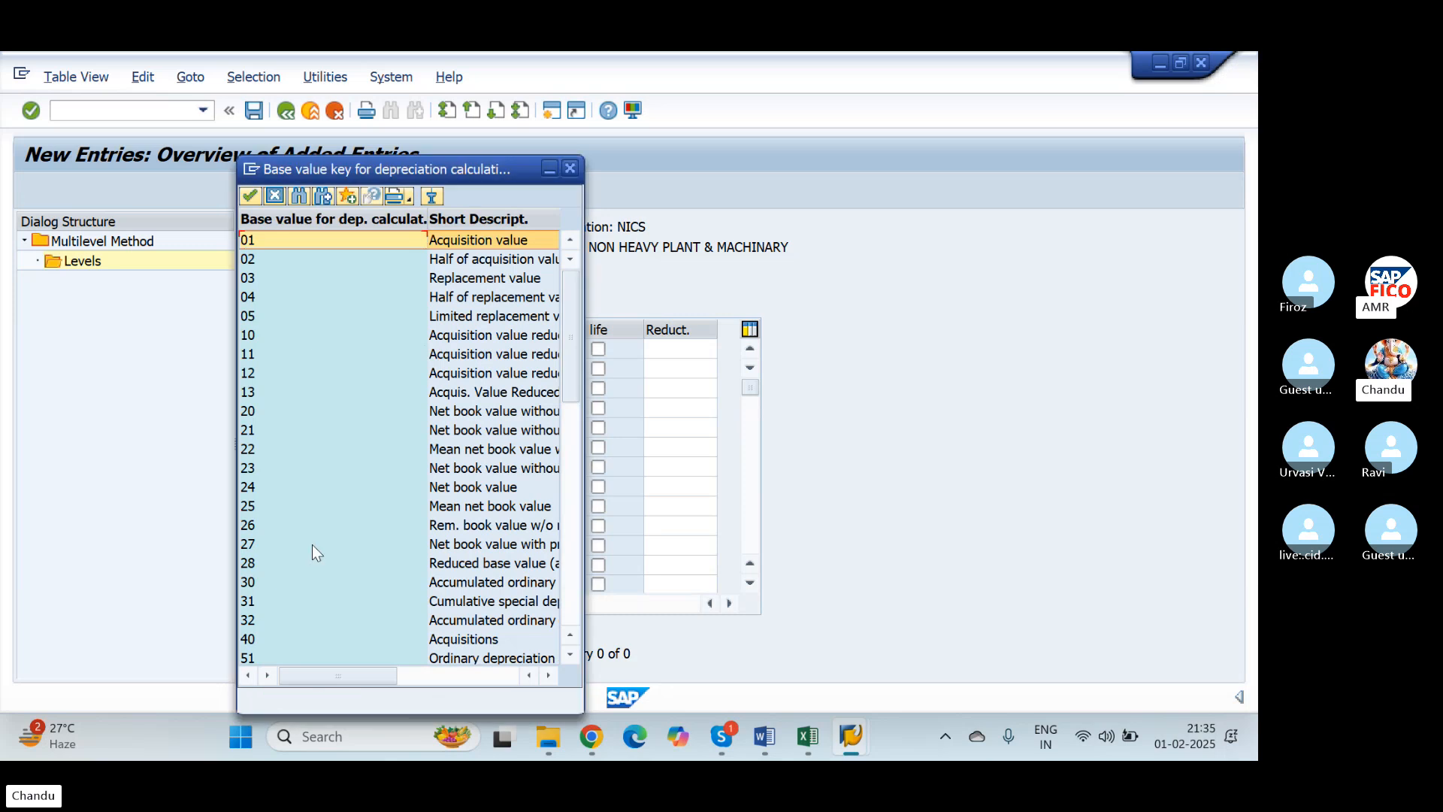
left_click(248, 548)
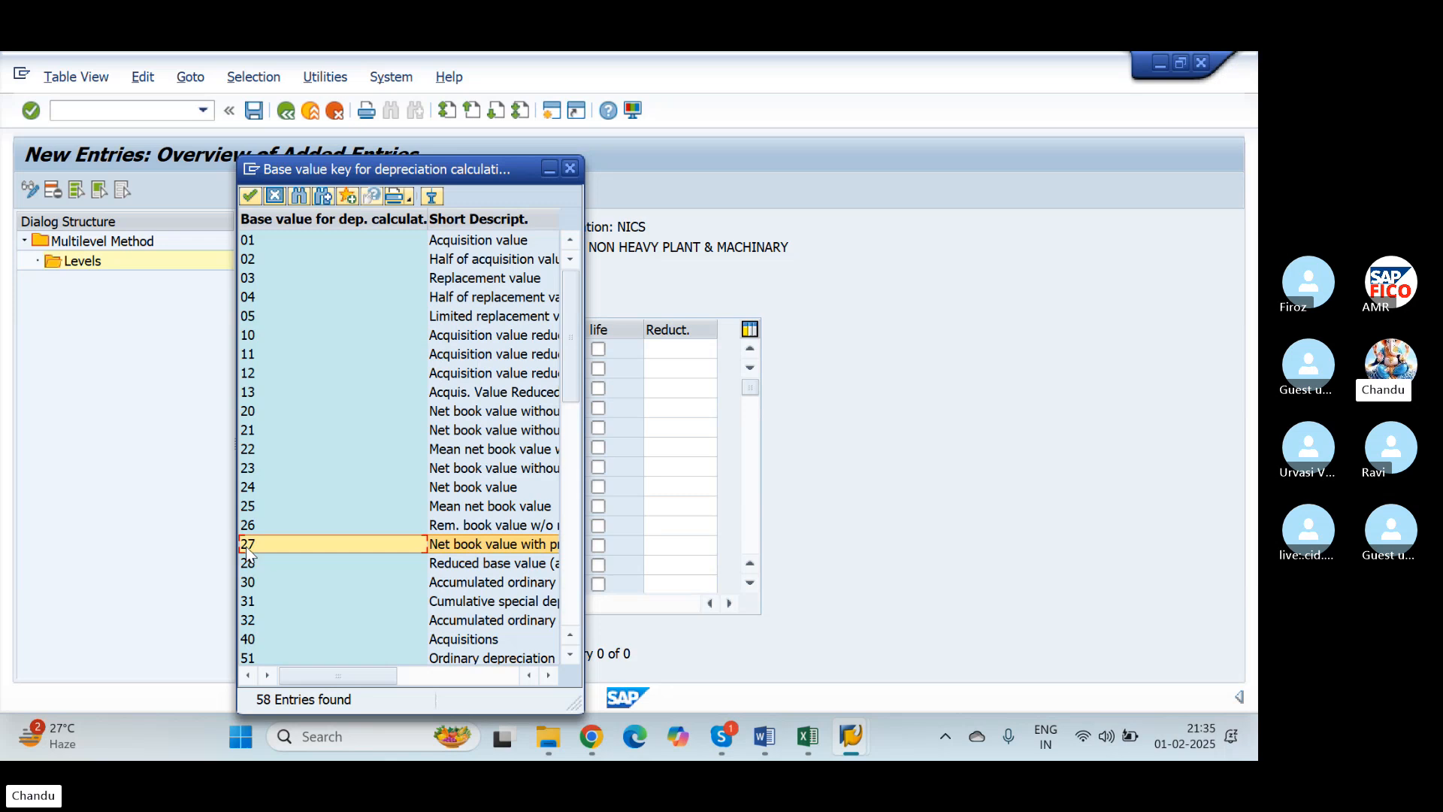
left_click(249, 490)
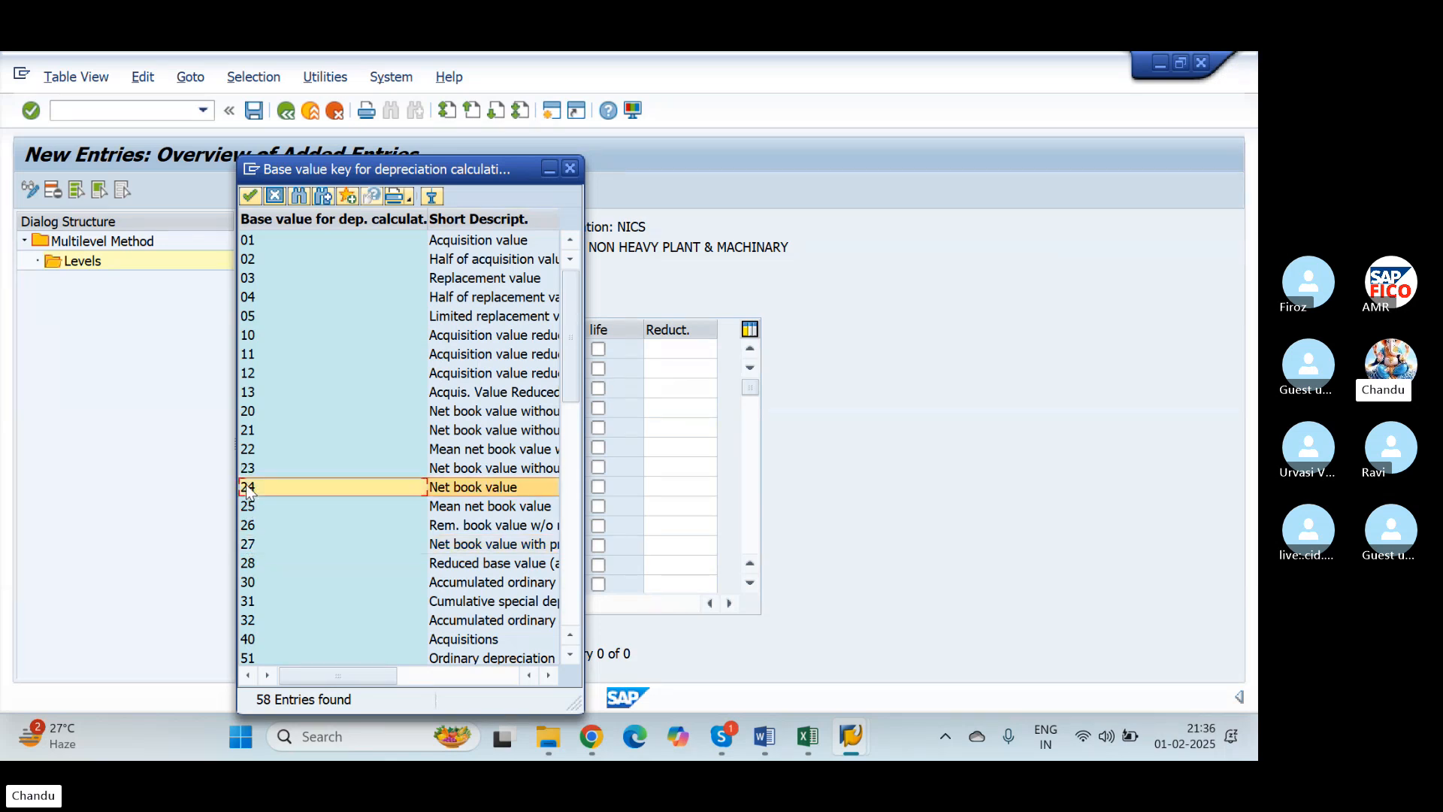
left_click(249, 196)
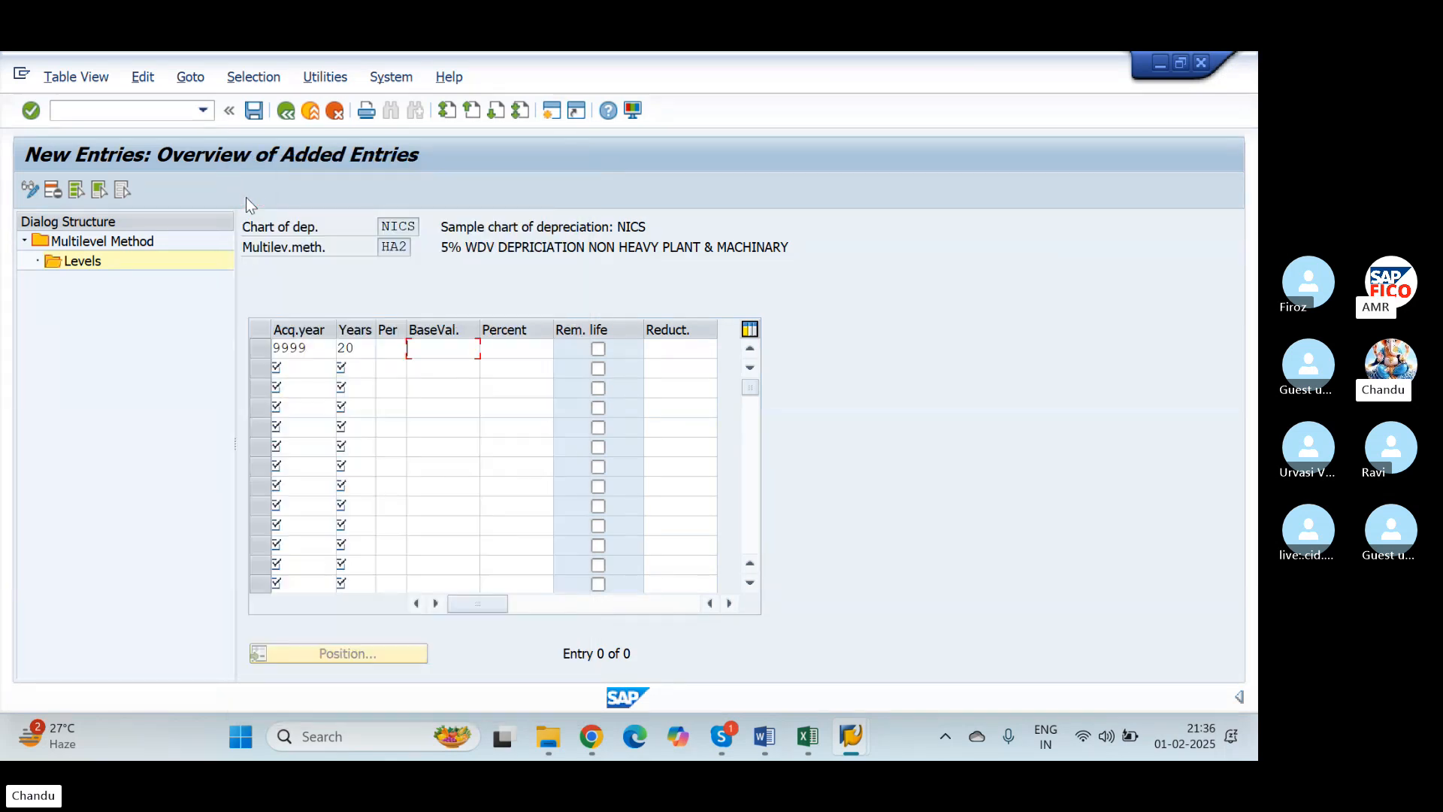
key("Tab")
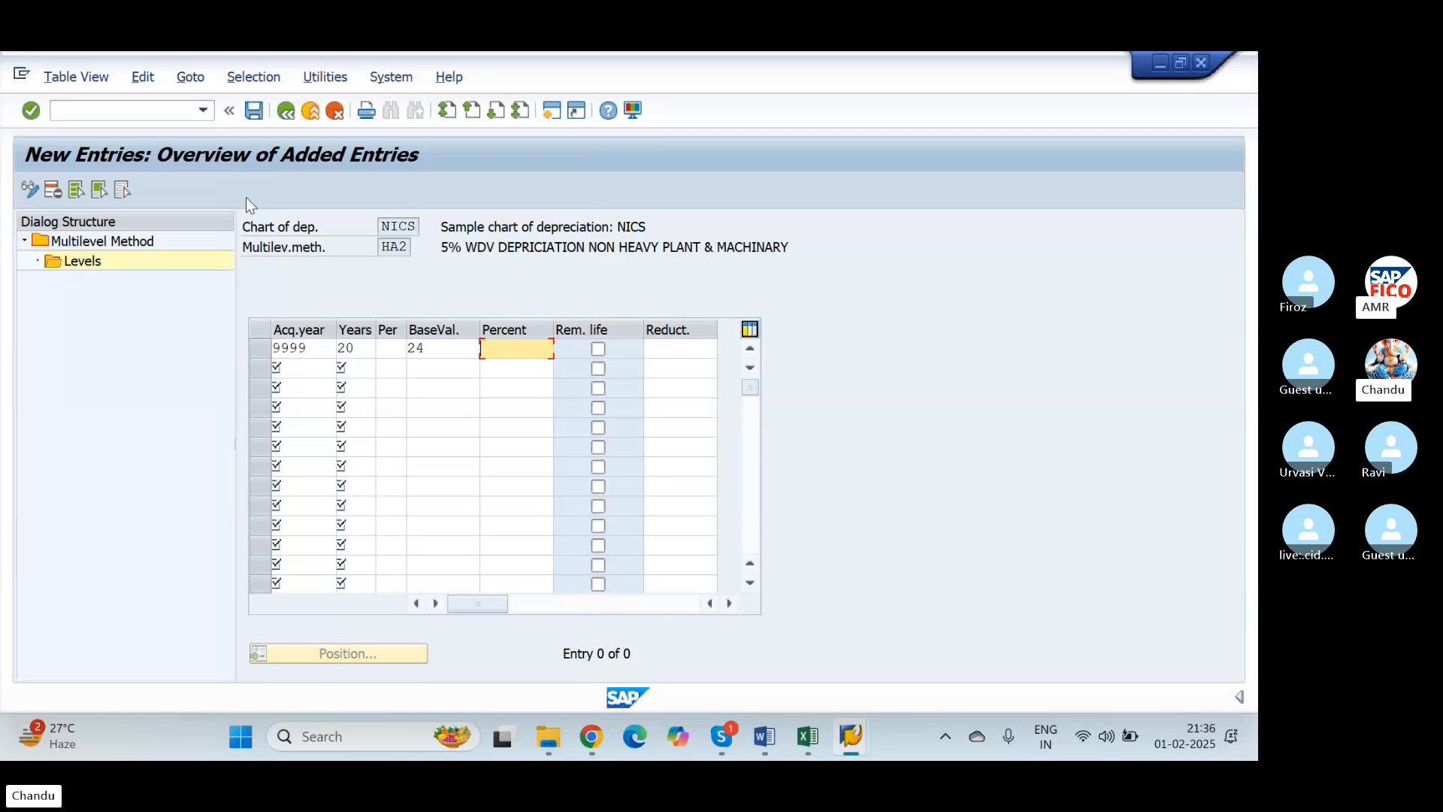
type("5")
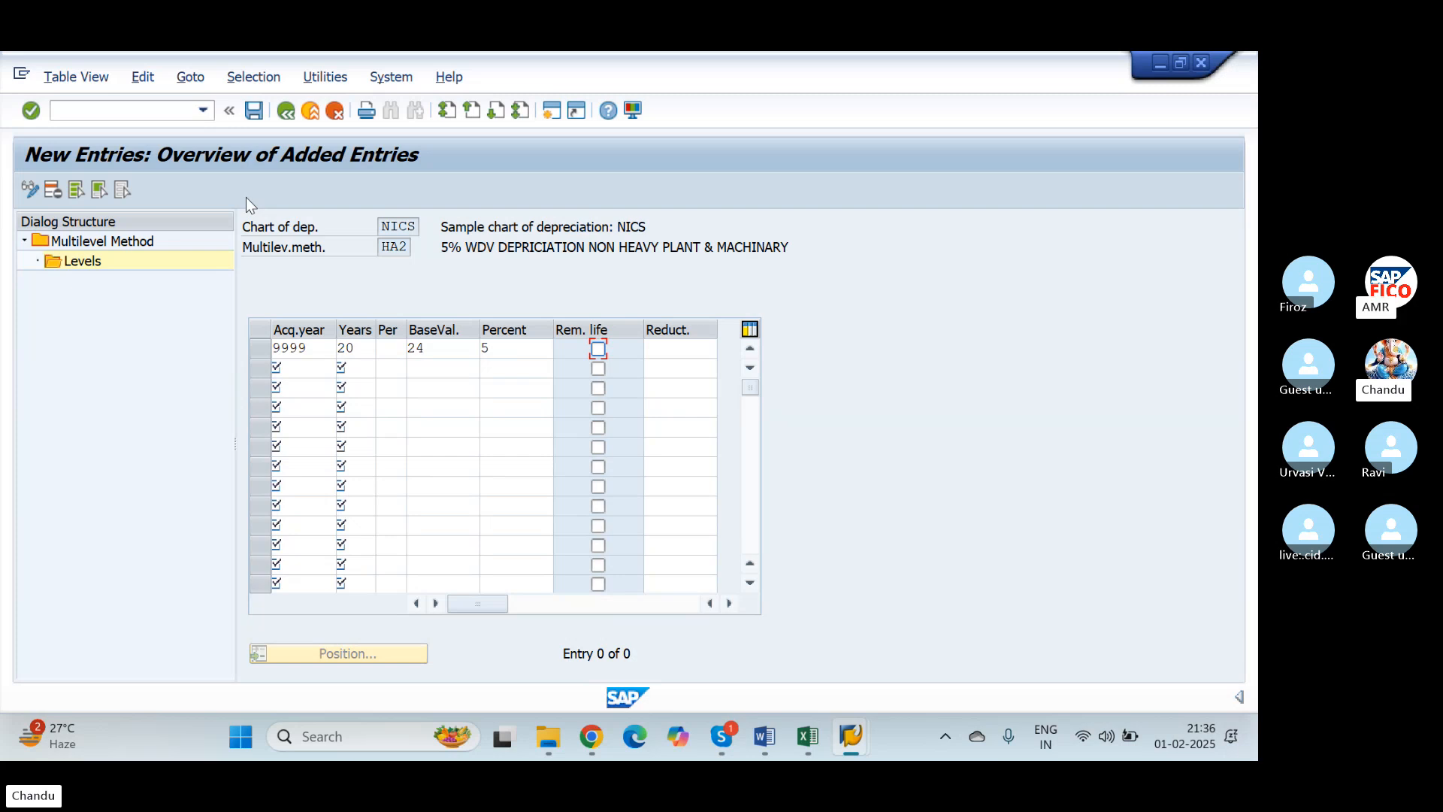
key("Return")
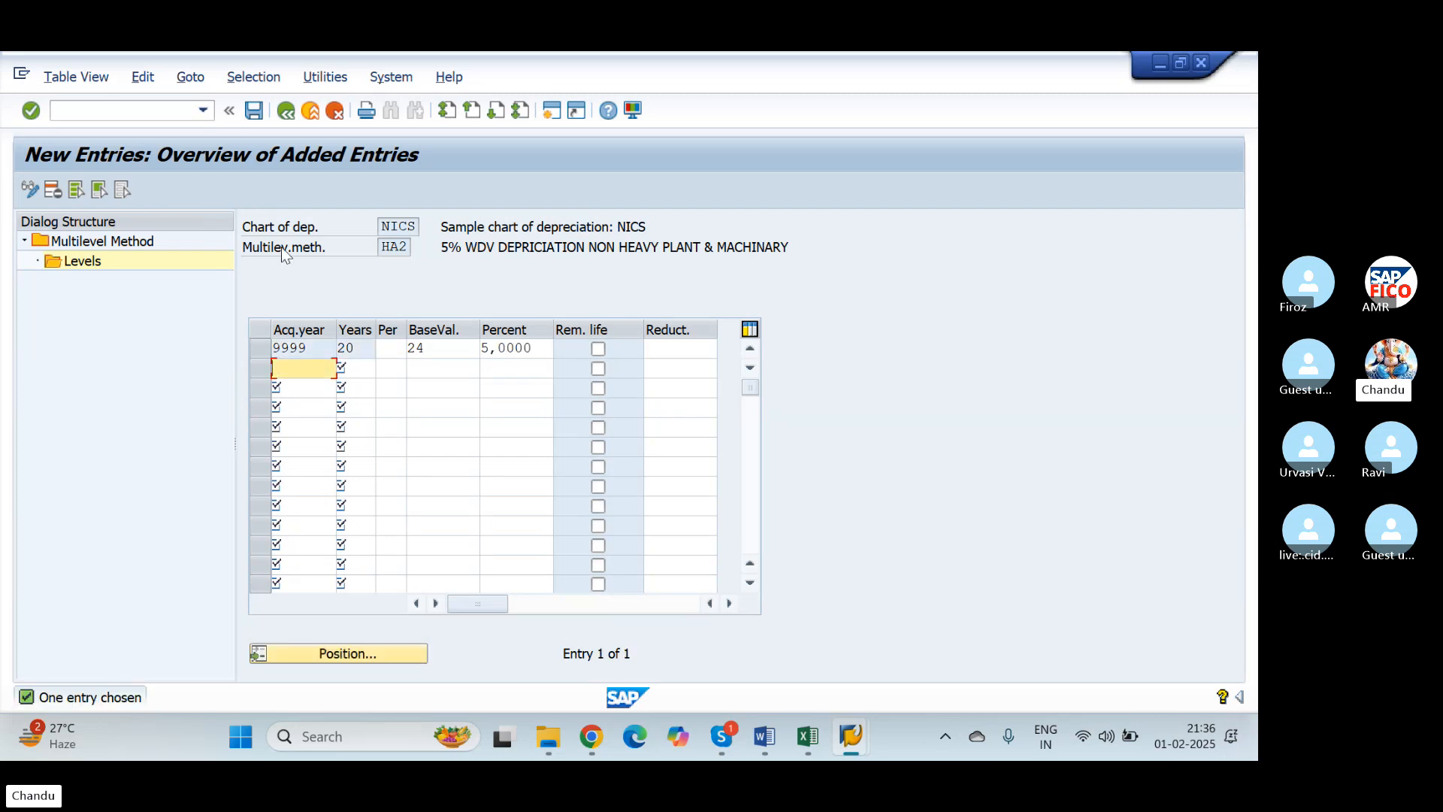
Save the level entry of method HA2 and return to the multilevel method overview
left_click(254, 113)
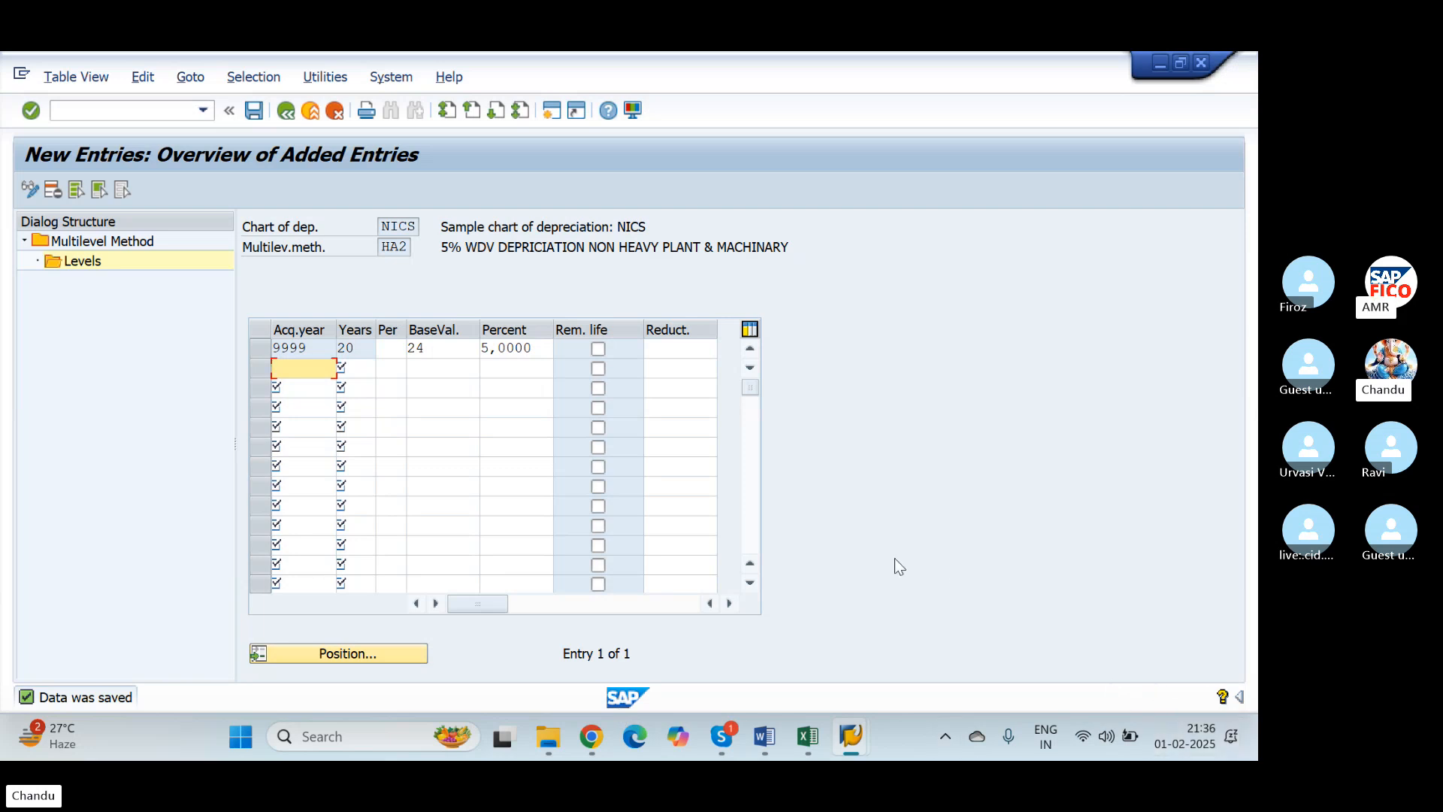
left_click(75, 76)
left_click(332, 120)
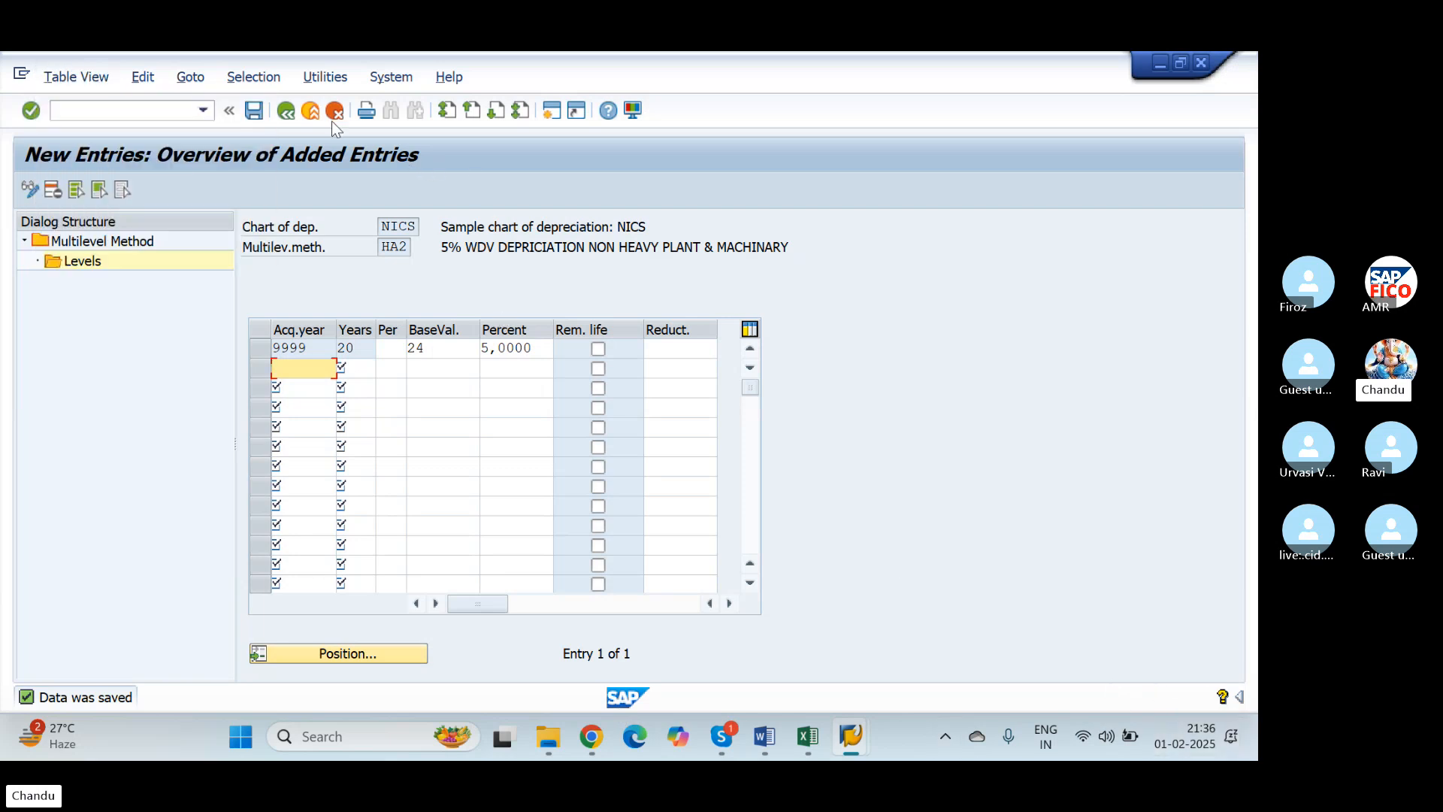
left_click(285, 111)
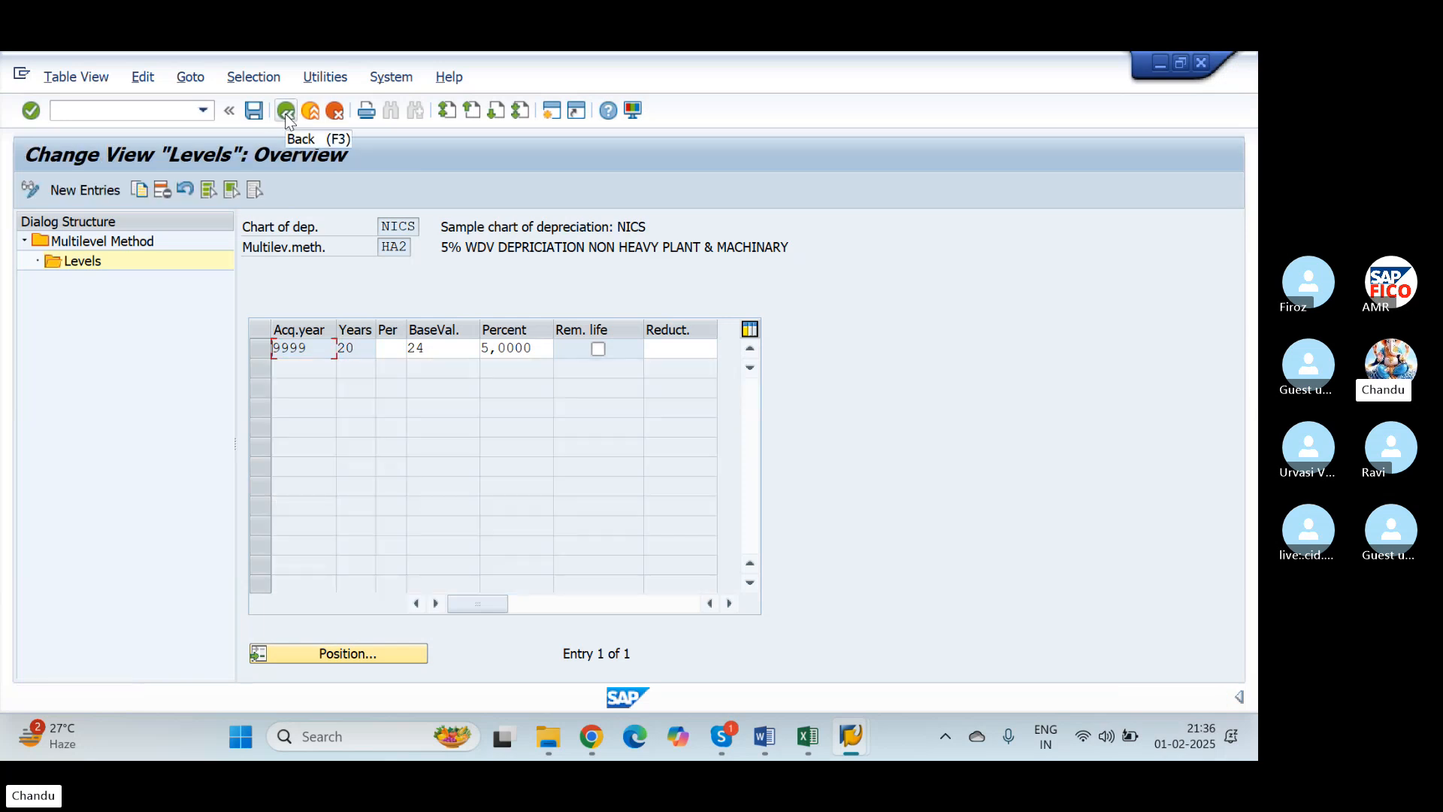
left_click(286, 112)
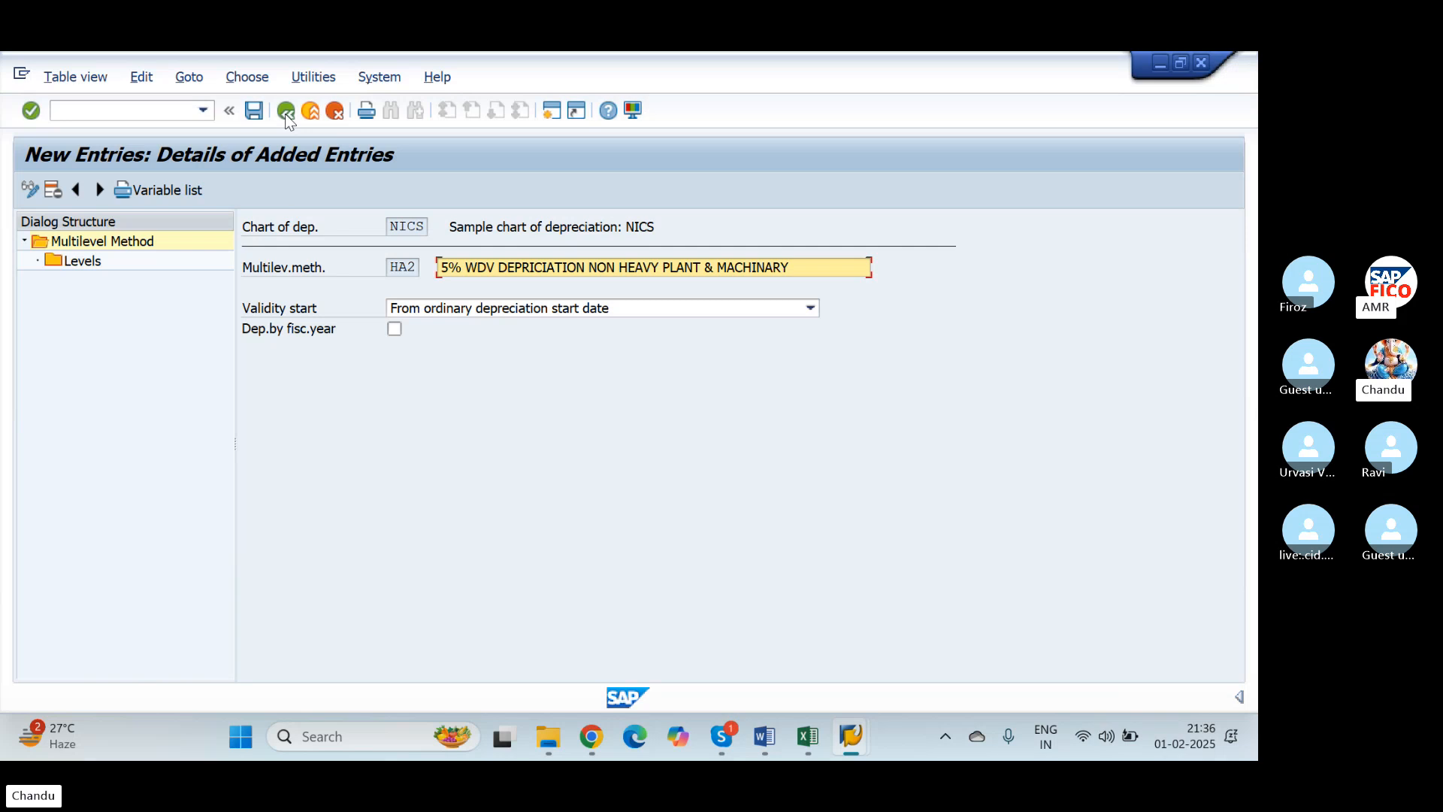
left_click(285, 112)
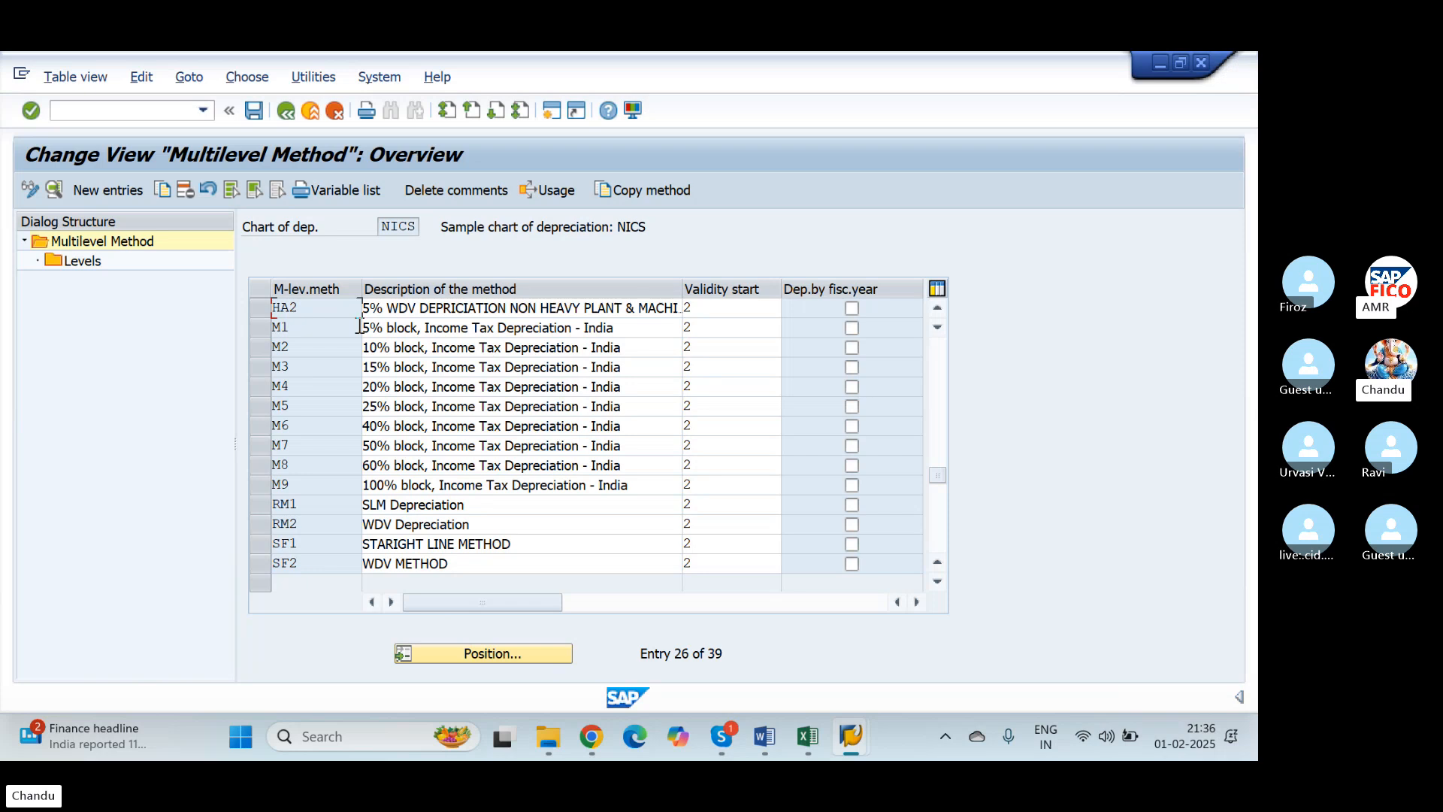
Check methods HA1 and HA2 in the multilevel method overview and return to the implementation guide structure
left_click(938, 308)
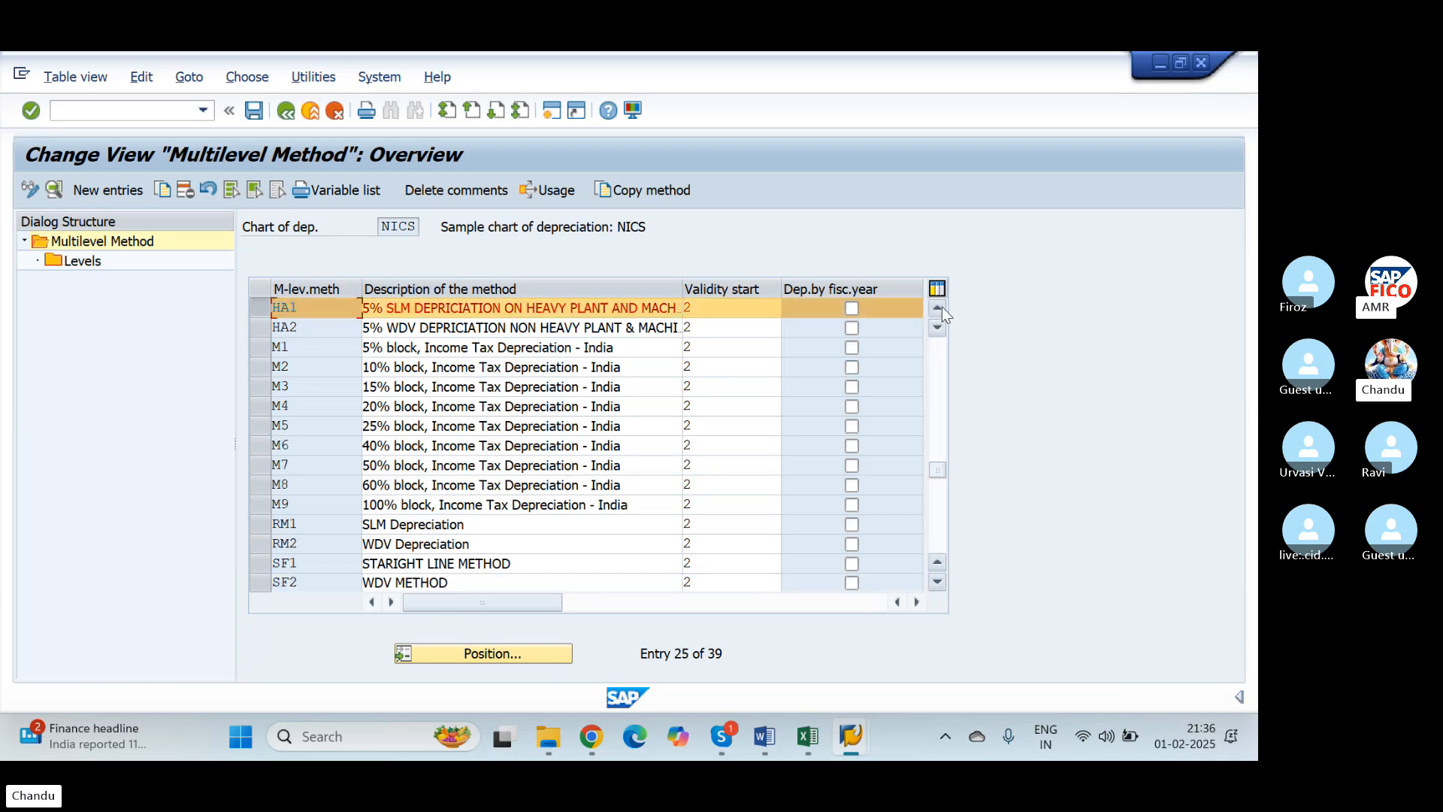
left_click(265, 331)
left_click(263, 312)
left_click(293, 110)
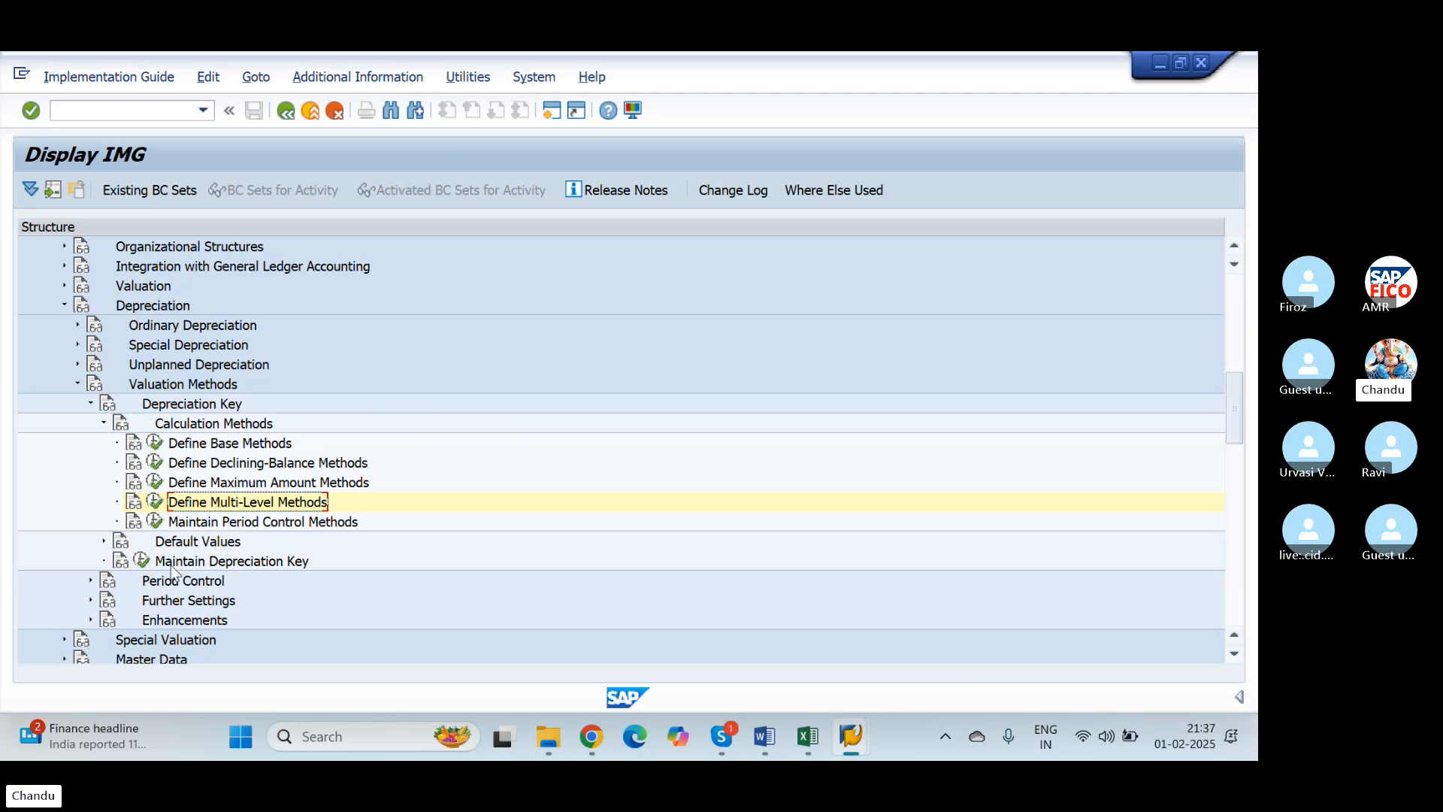
Open the depreciation key maintenance for chart NICS and start a new entry with key HA01
left_click(141, 562)
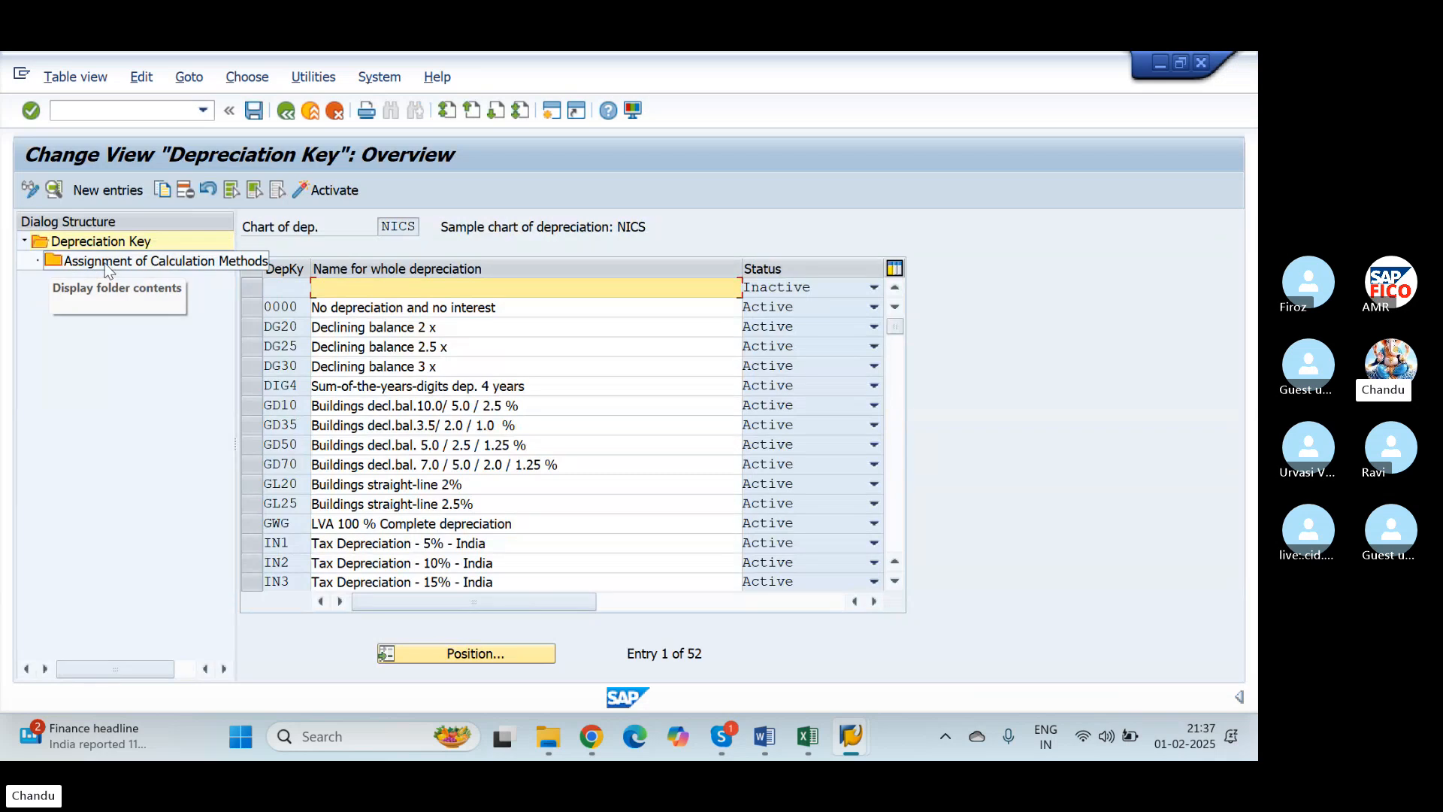
left_click(107, 190)
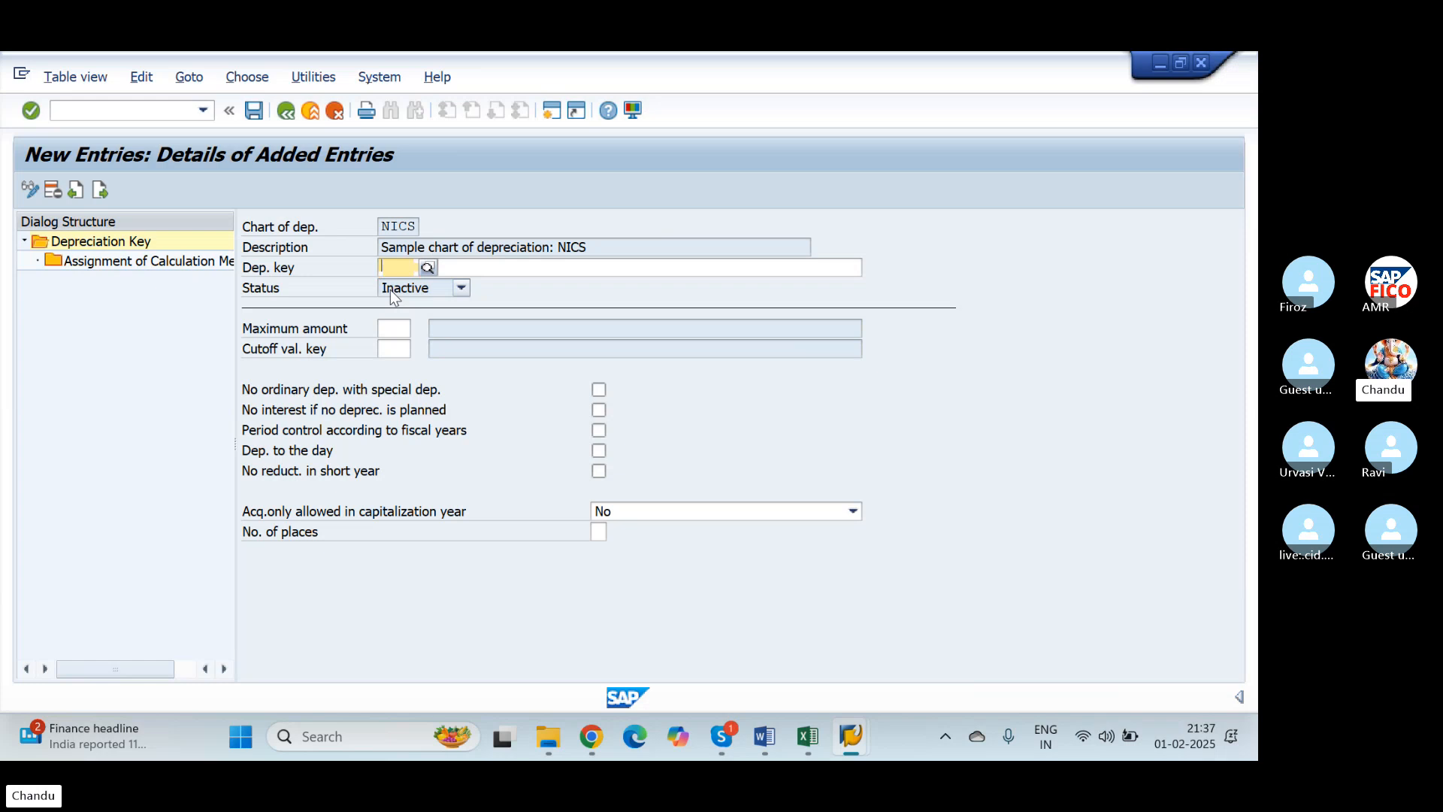
type("HA01")
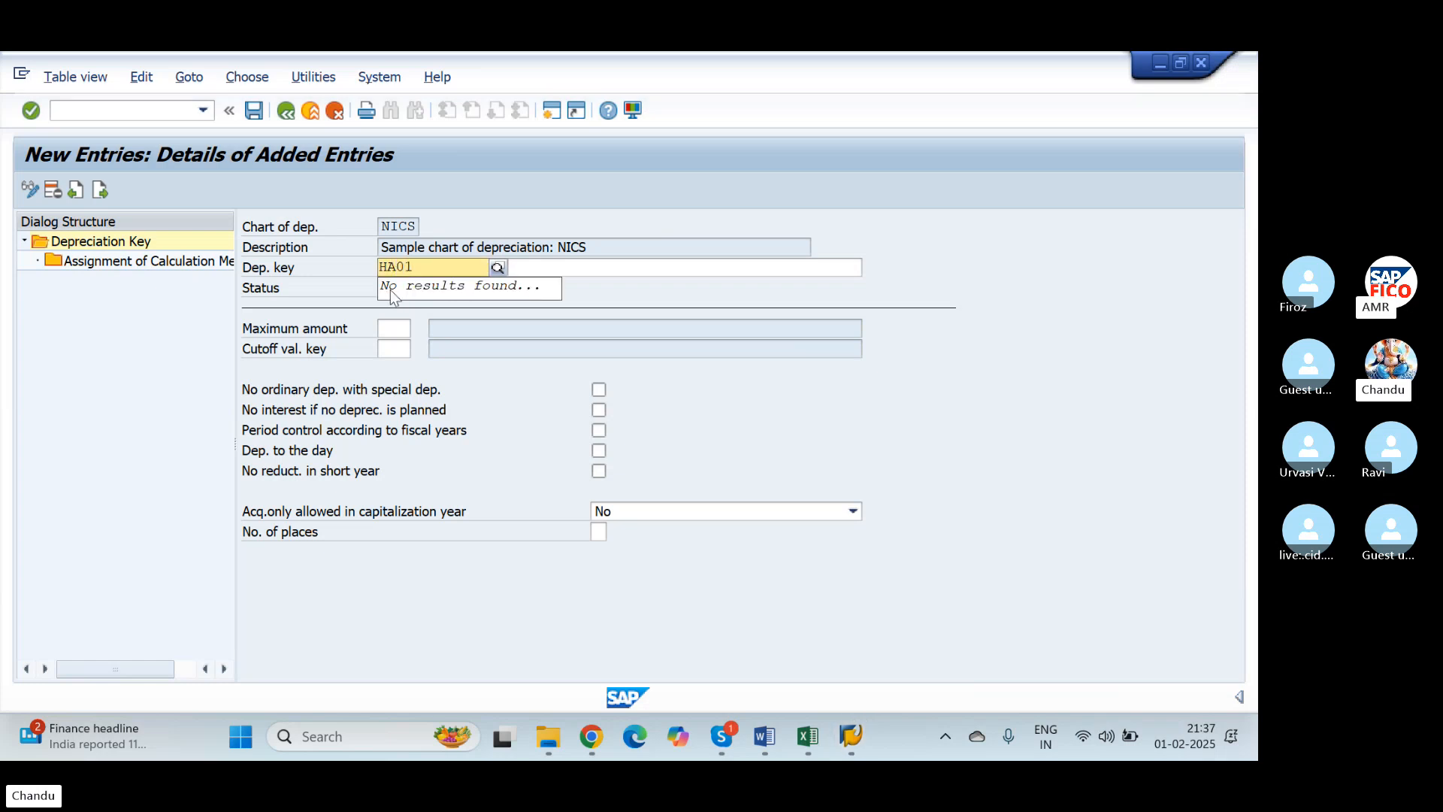
key("Return")
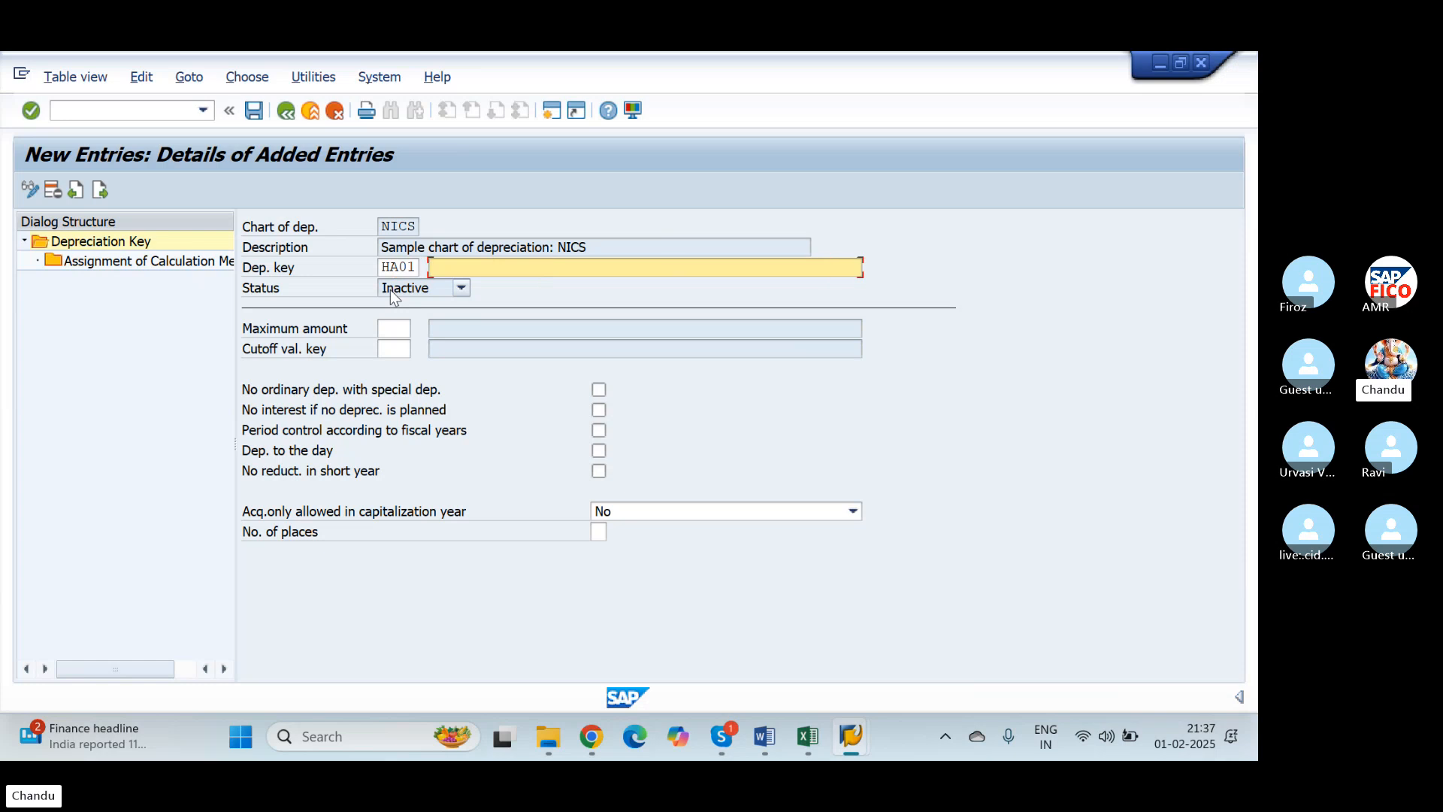
Describe key HA01 as "5% SLM DEPRECIATION ON HEAVY PLANT & MACHINARY" and enable period control according to fiscal years and depreciation to the day
type("5% SLM")
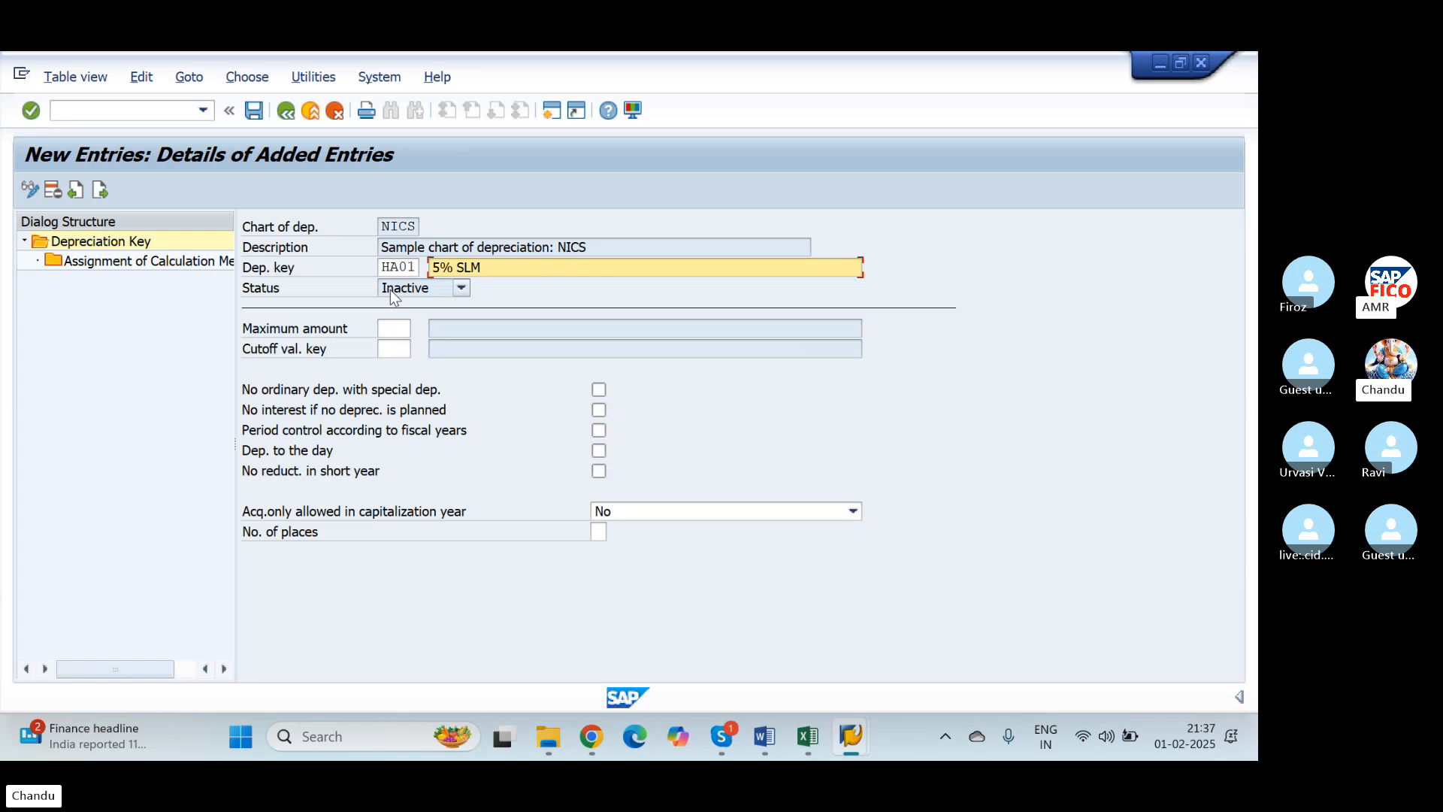
type("DEPRECIATION ")
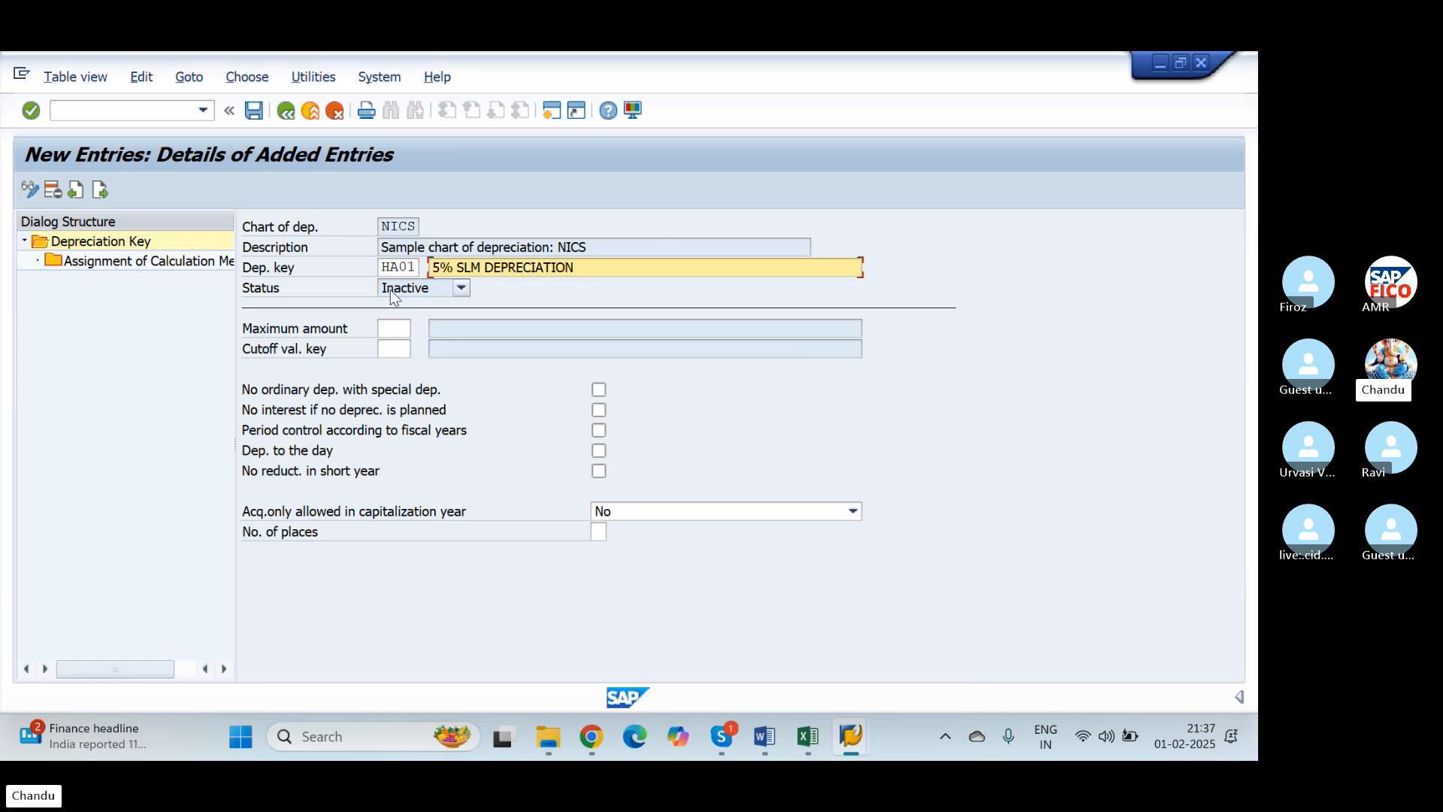
type("ON HEAVY PLAN")
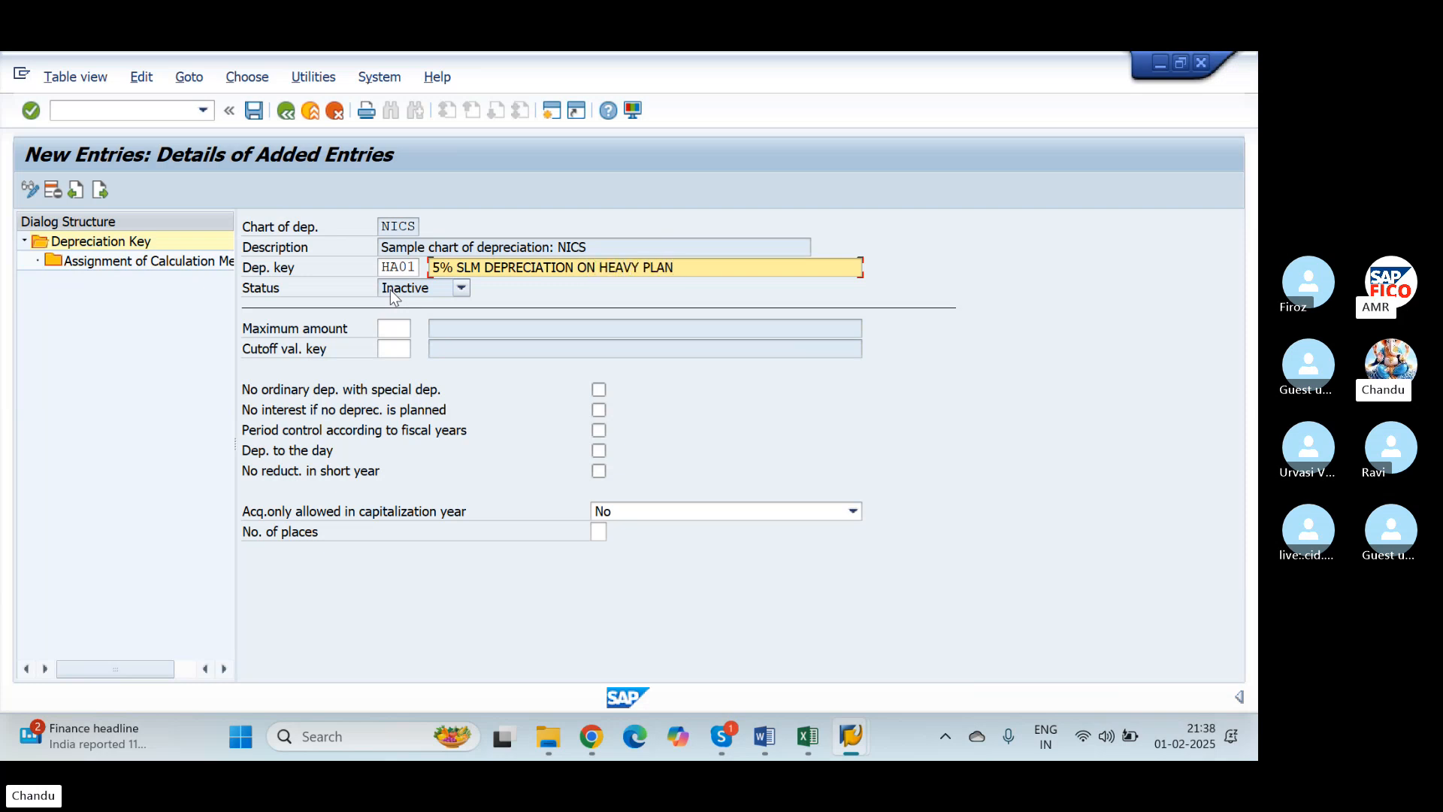
type("T & MACHINARY")
key("Tab")
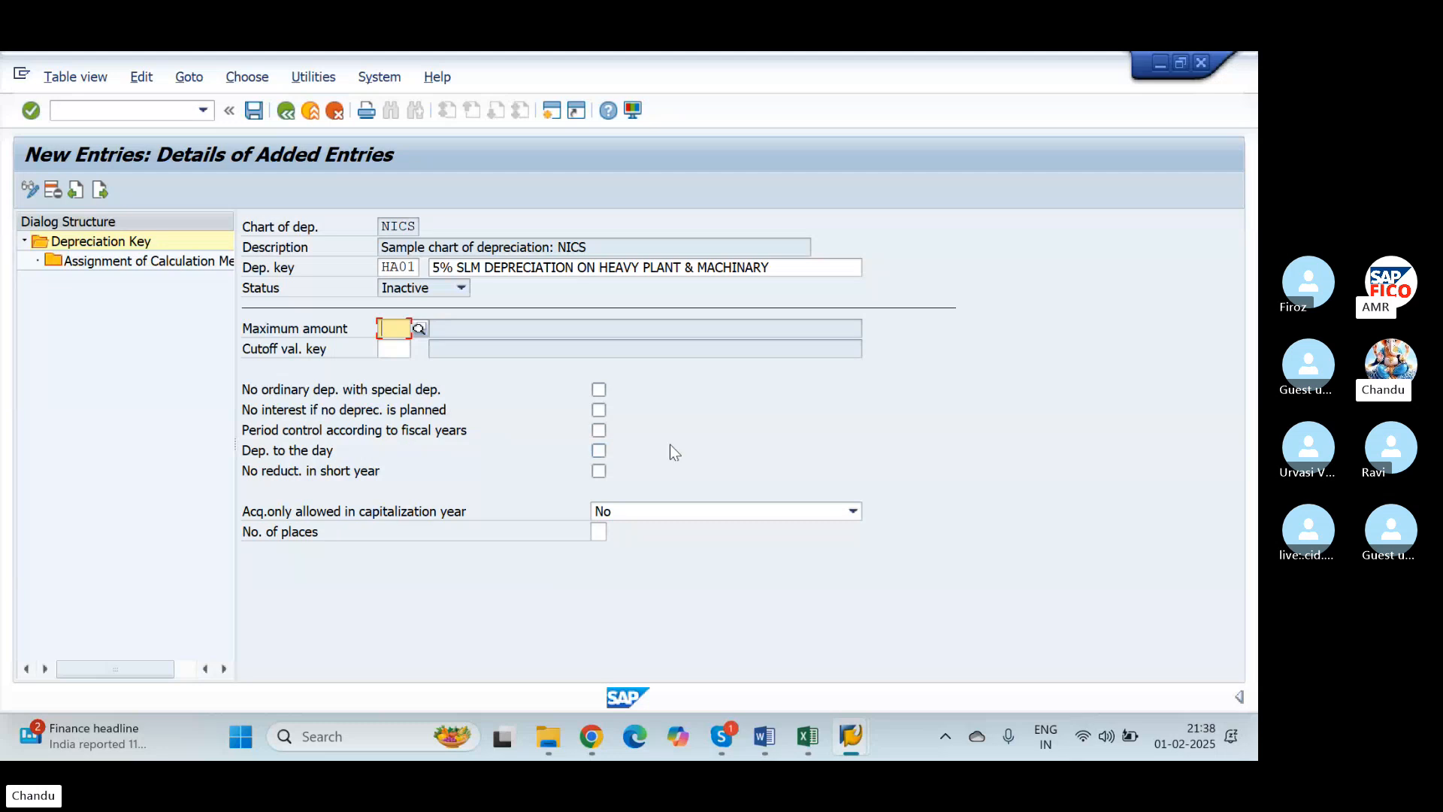
left_click(598, 432)
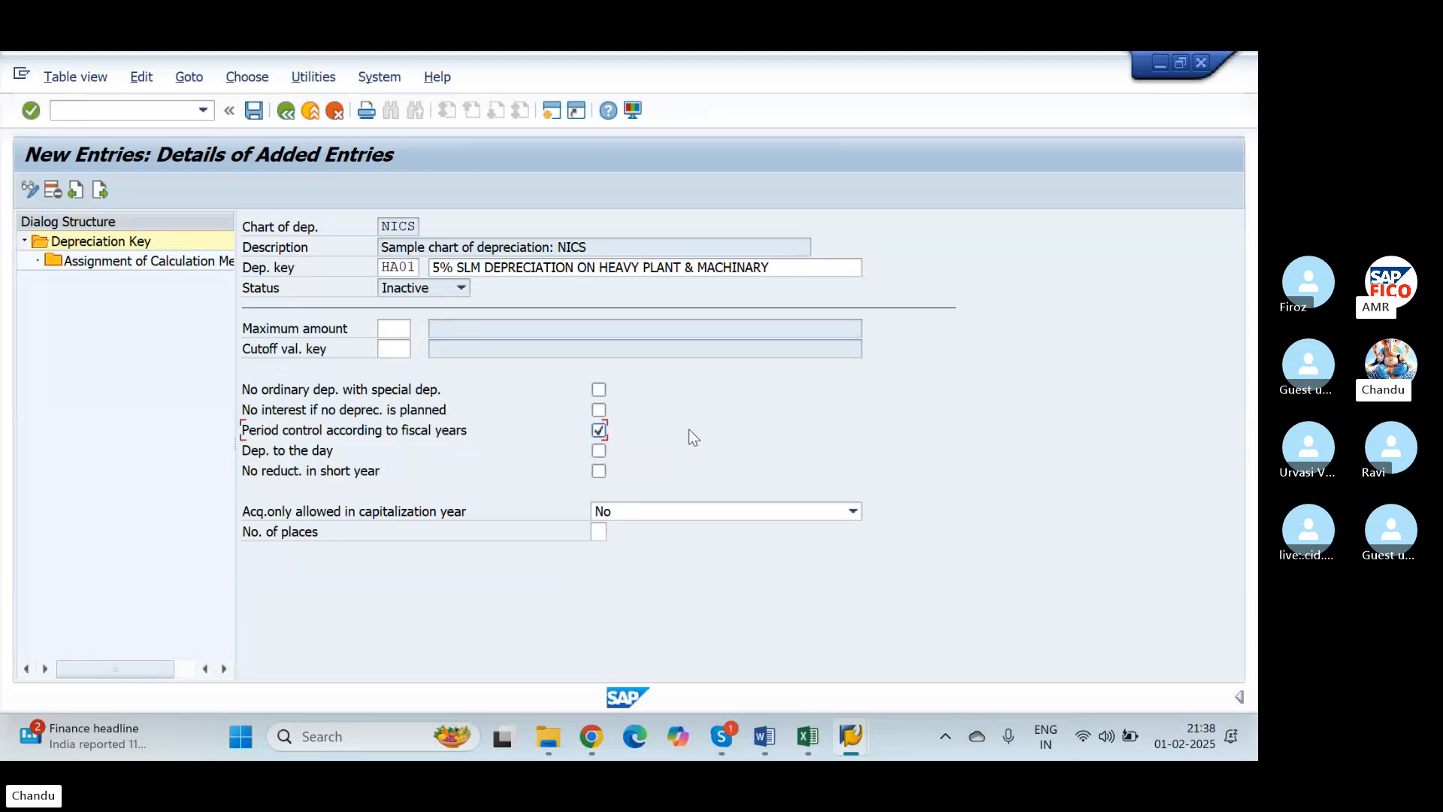
left_click(601, 451)
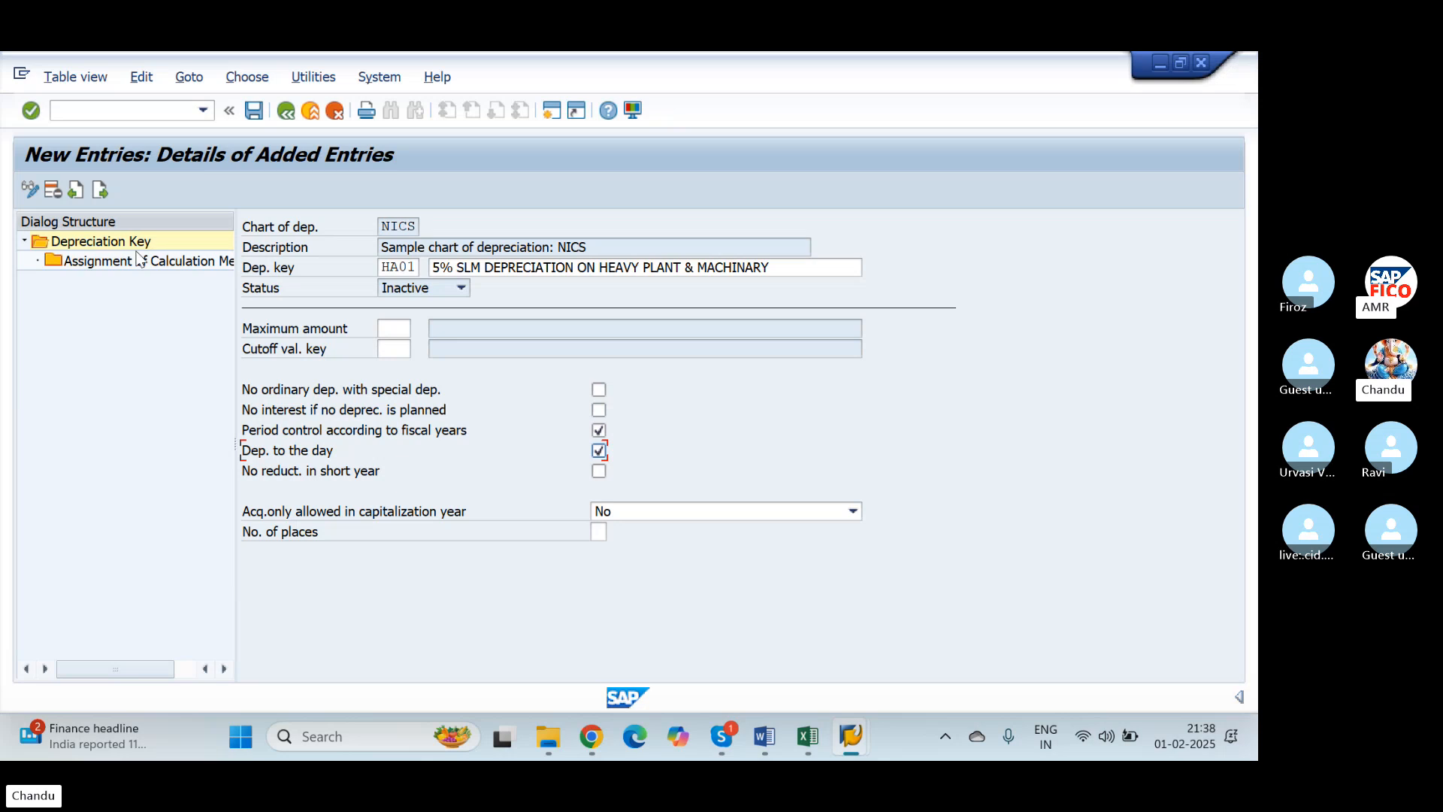
Add a calculation method assignment to HA01 with type Ord.depreciation and phase From the start of depreciation
double_click(51, 263)
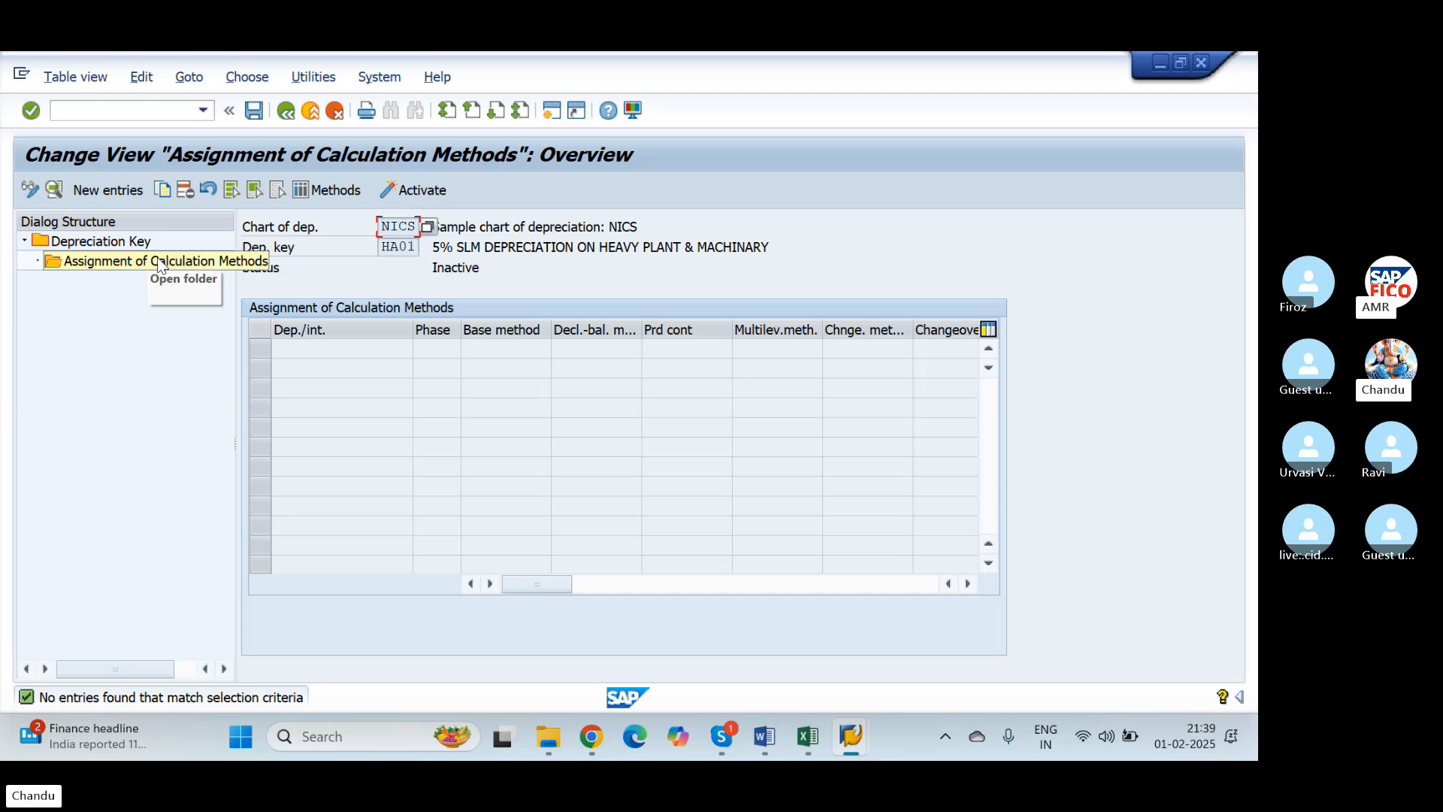
left_click(105, 197)
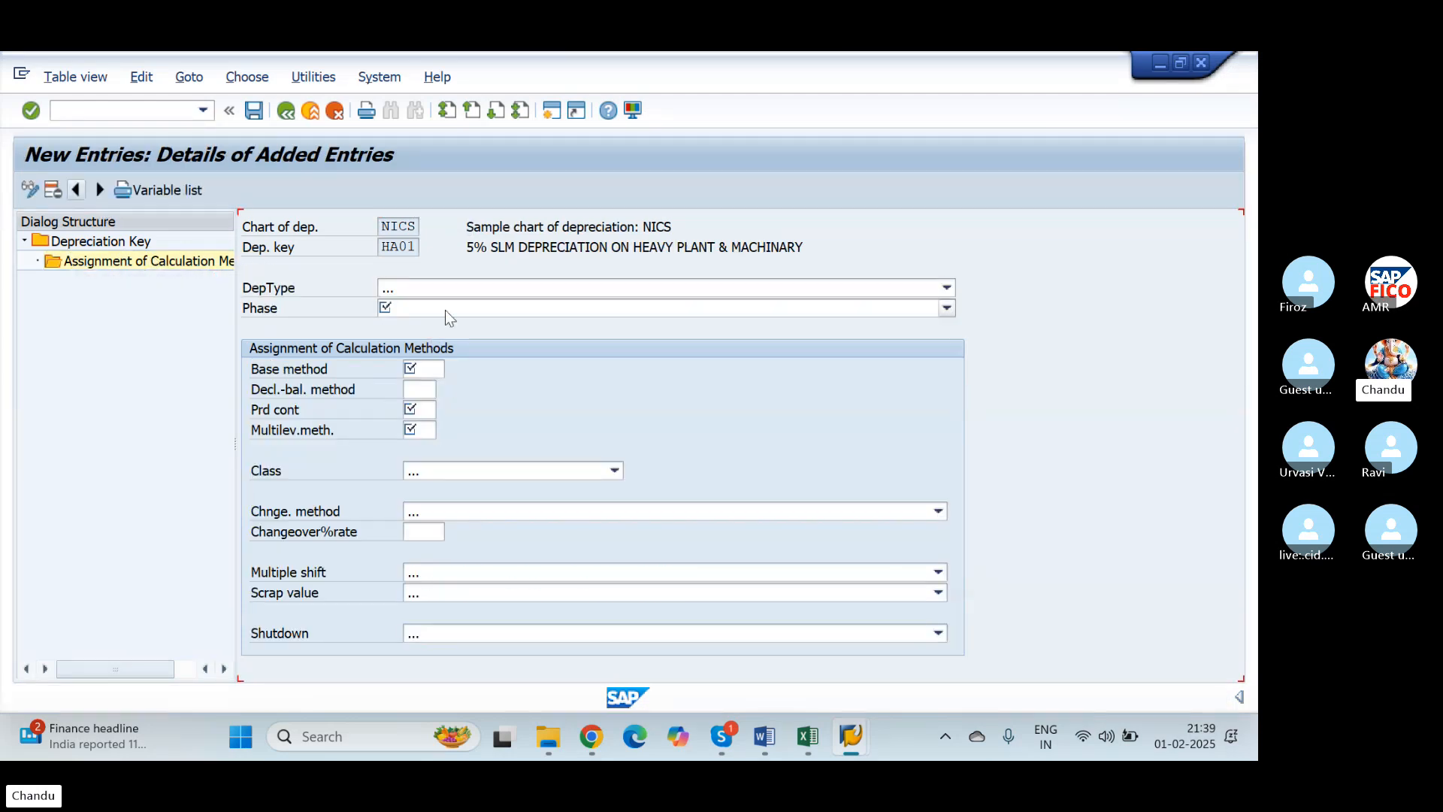
left_click(460, 290)
left_click(460, 290)
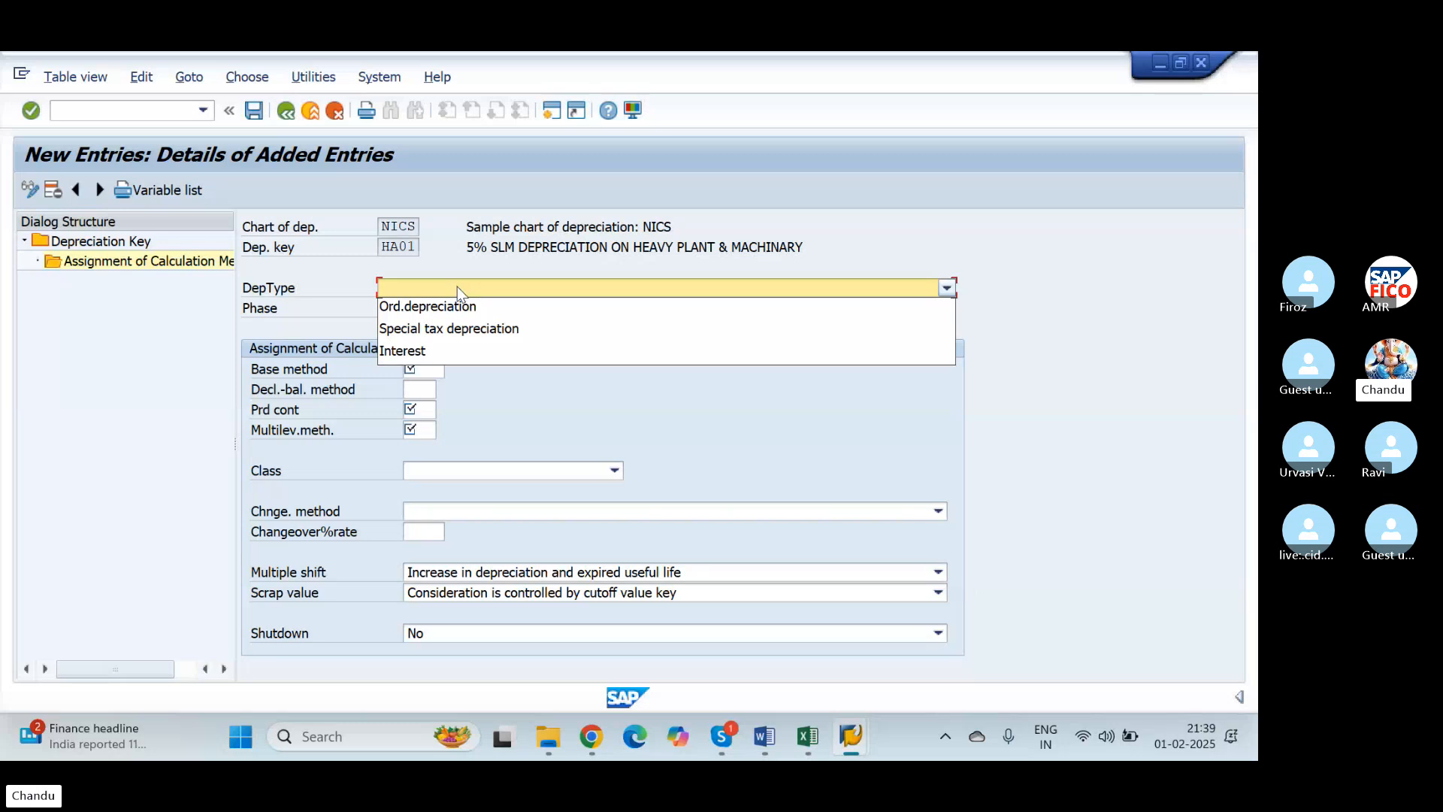
left_click(1028, 269)
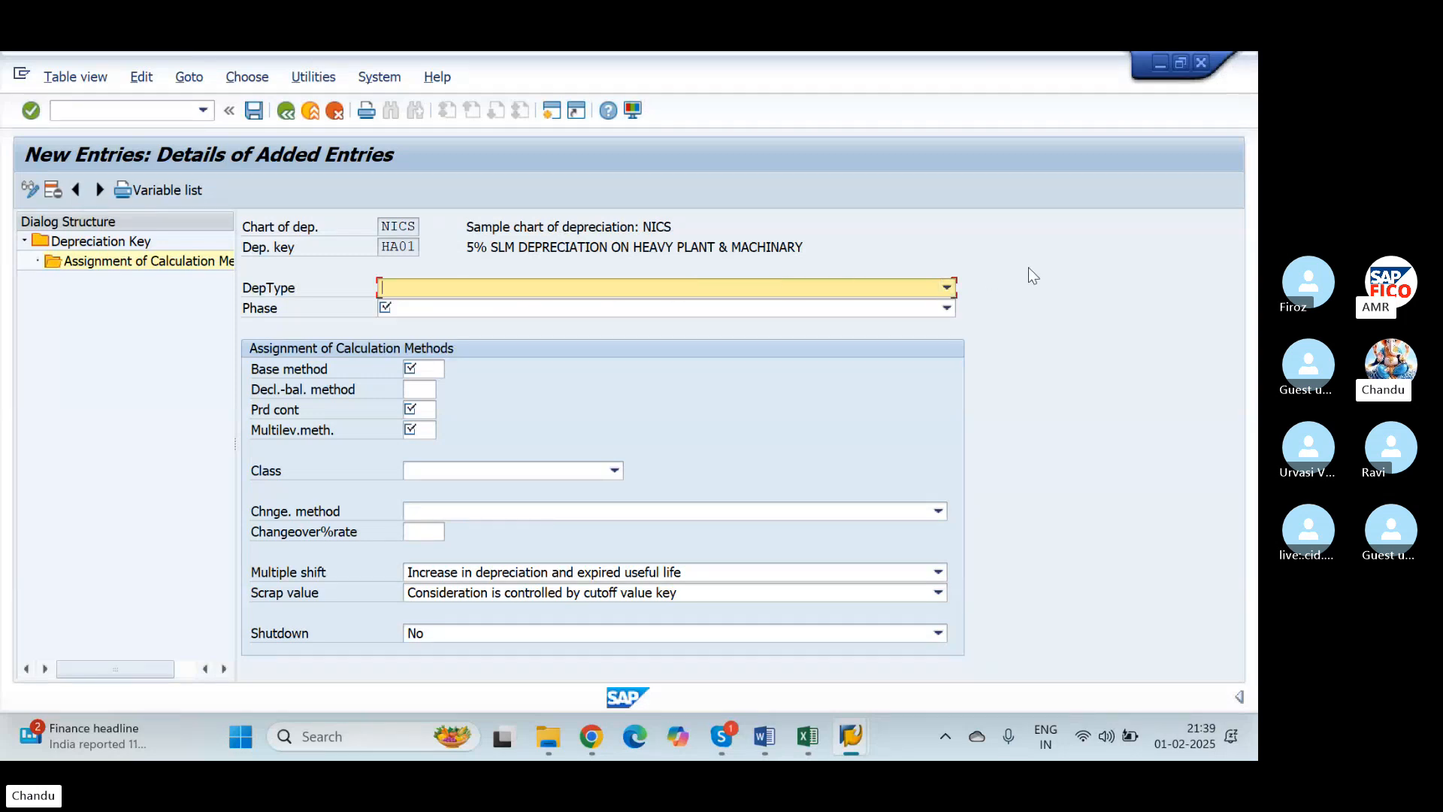
left_click(946, 286)
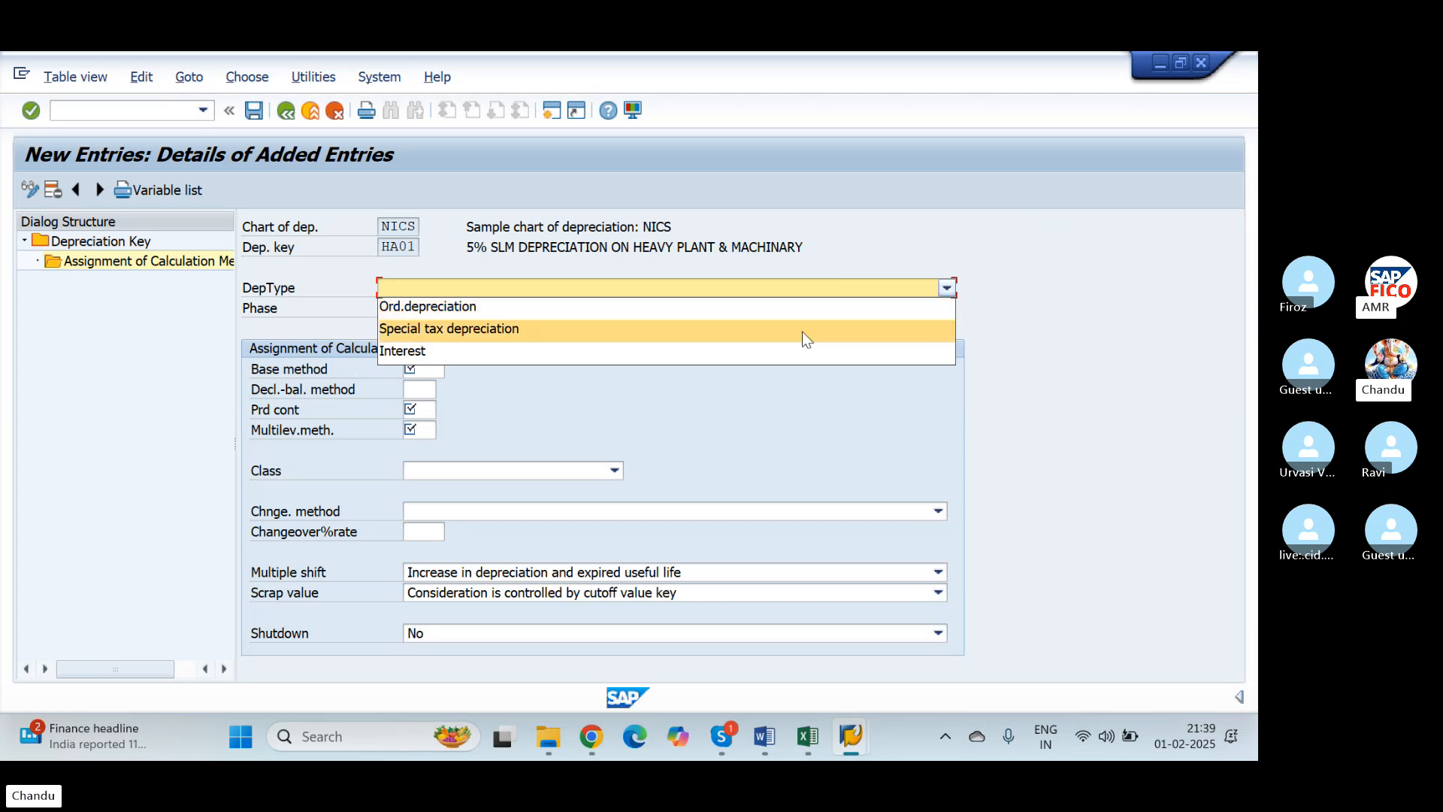
left_click(809, 309)
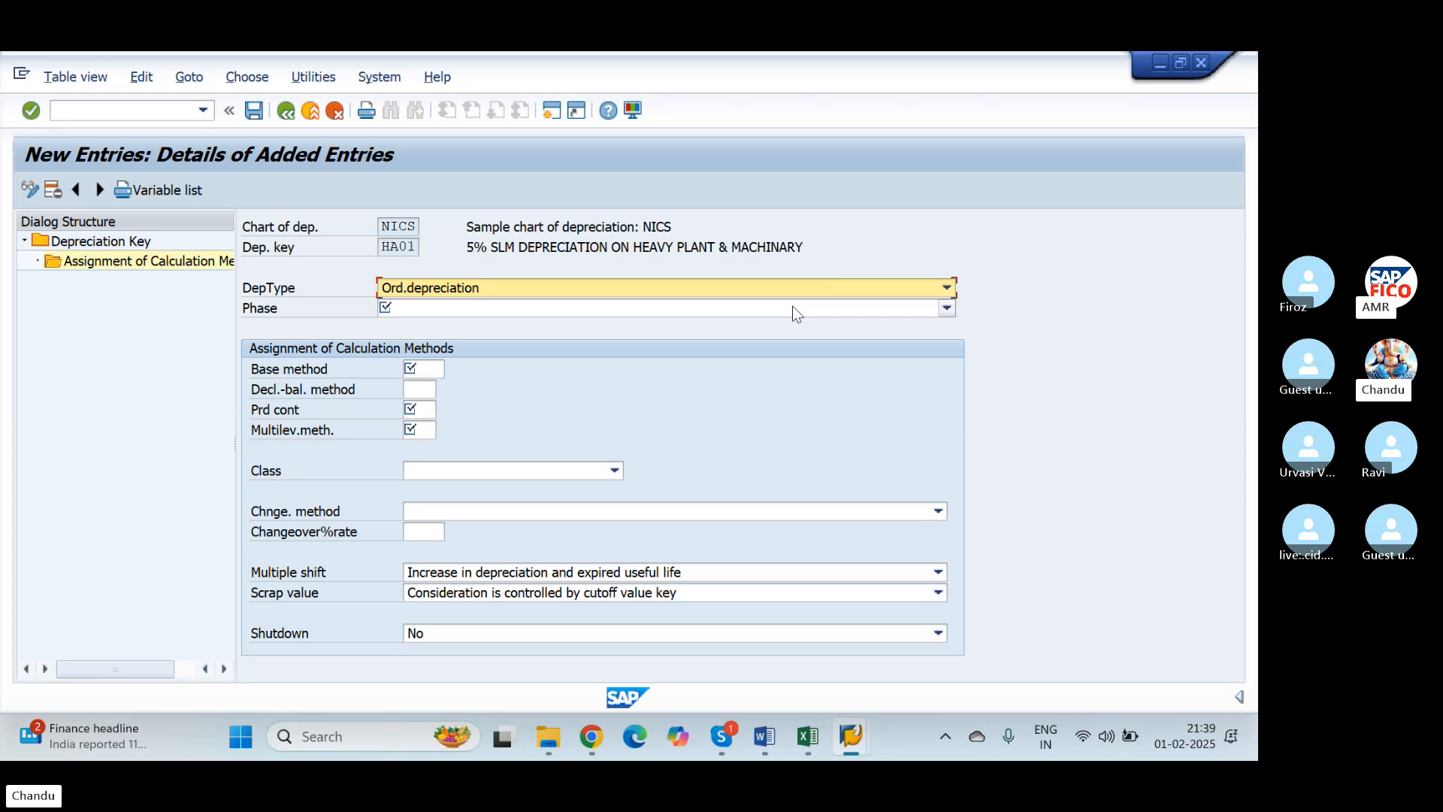
left_click(791, 307)
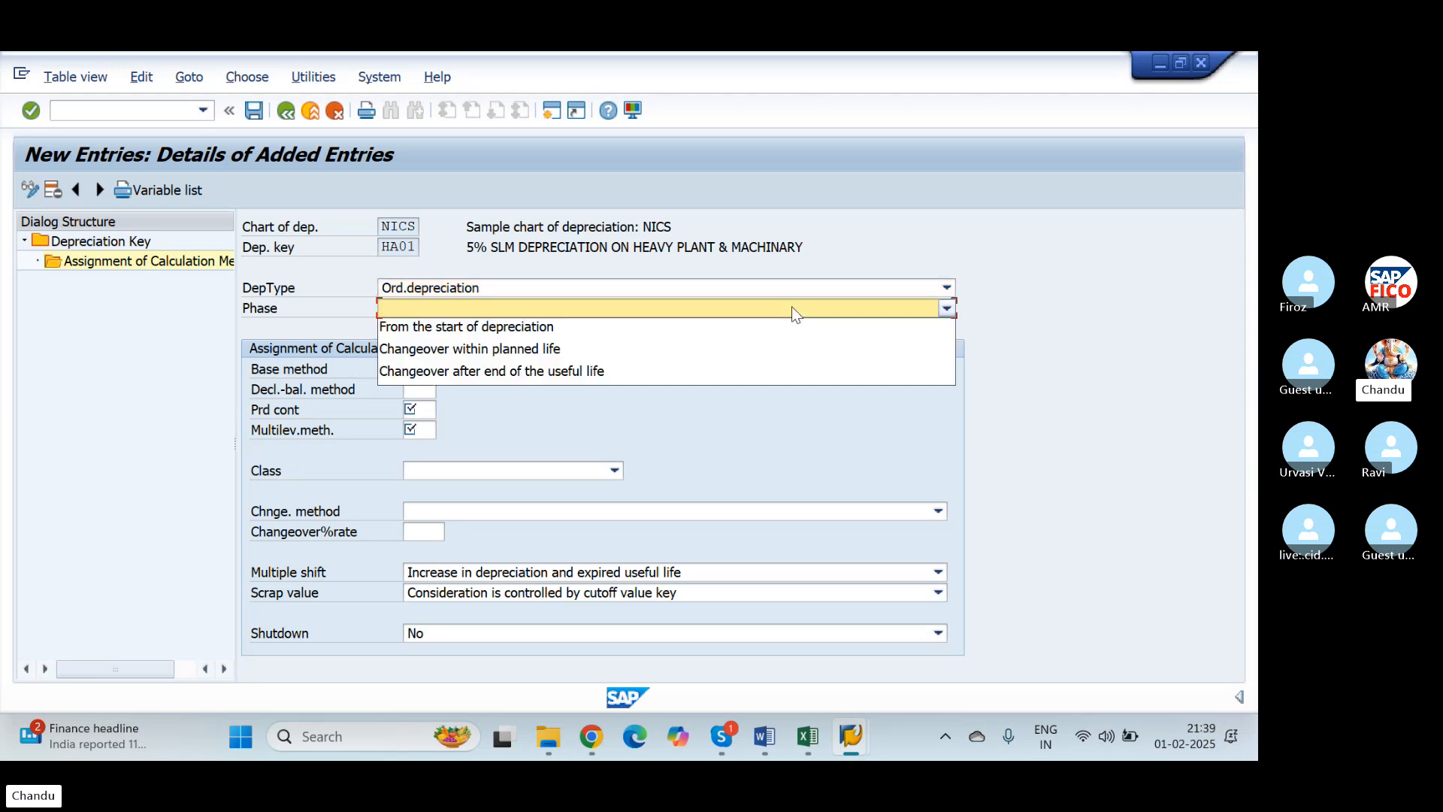
left_click(769, 329)
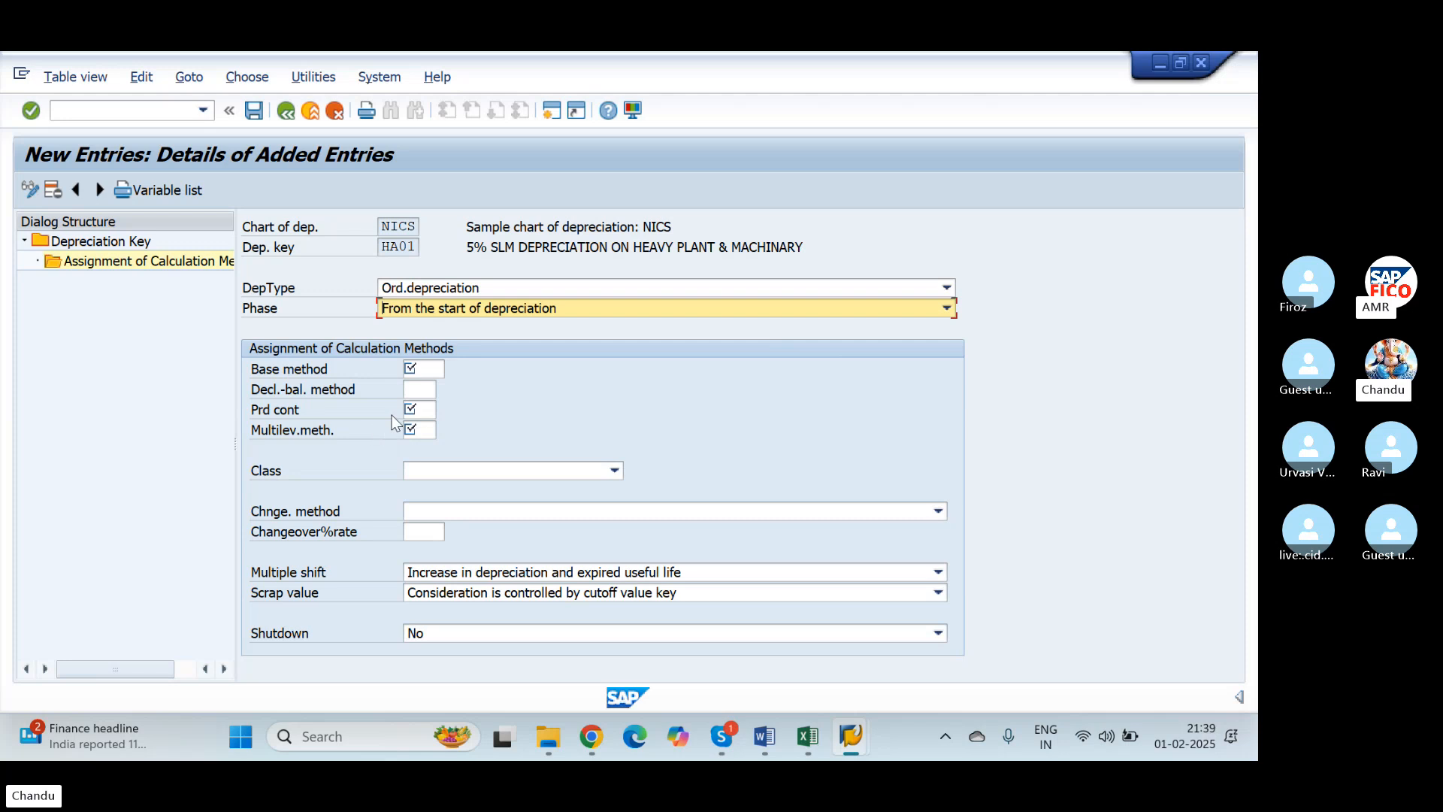
Choose base method 0014, Ordinary: explicit percentage (after end of life), and period control method 001 for the HA01 assignment
left_click(440, 369)
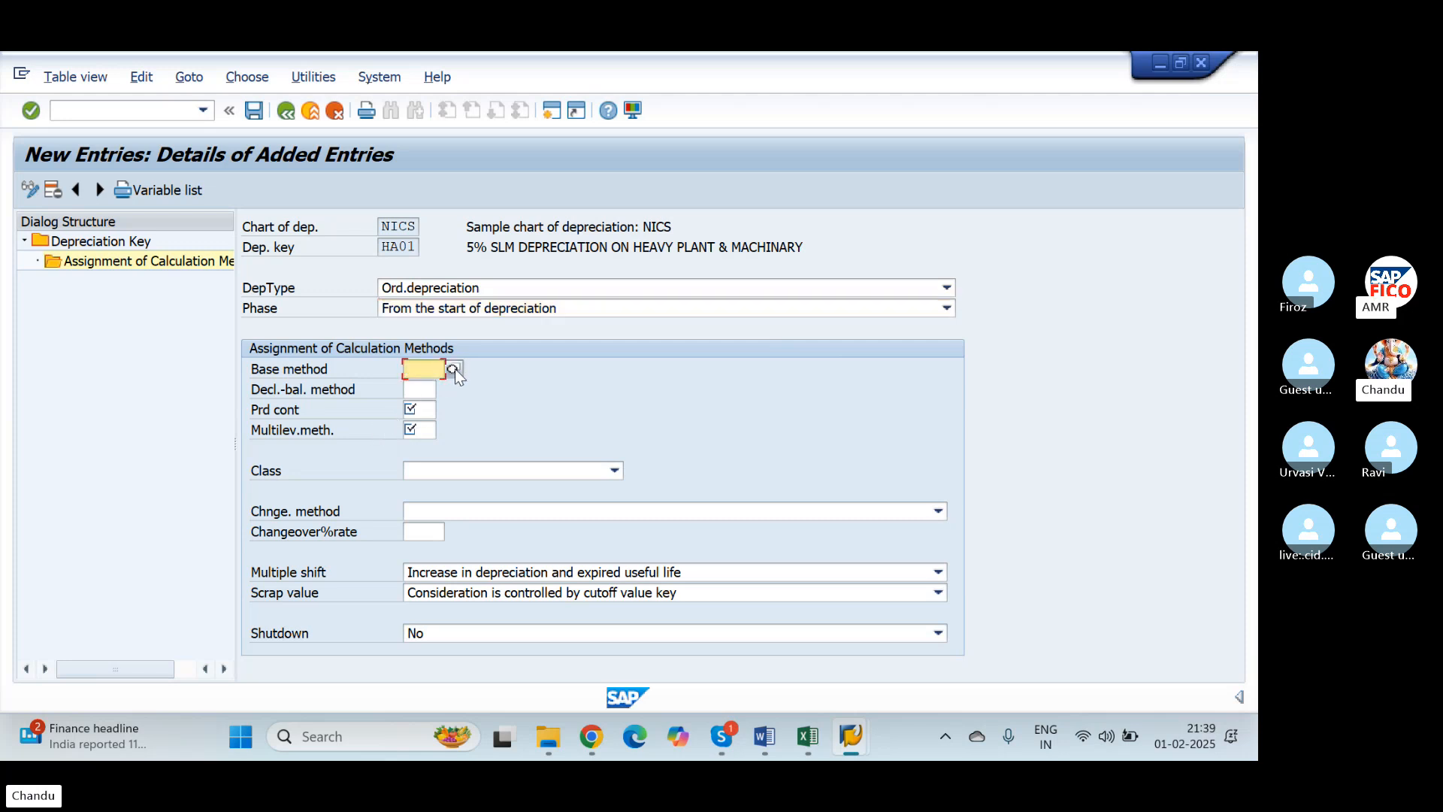
left_click(454, 369)
left_click(451, 368)
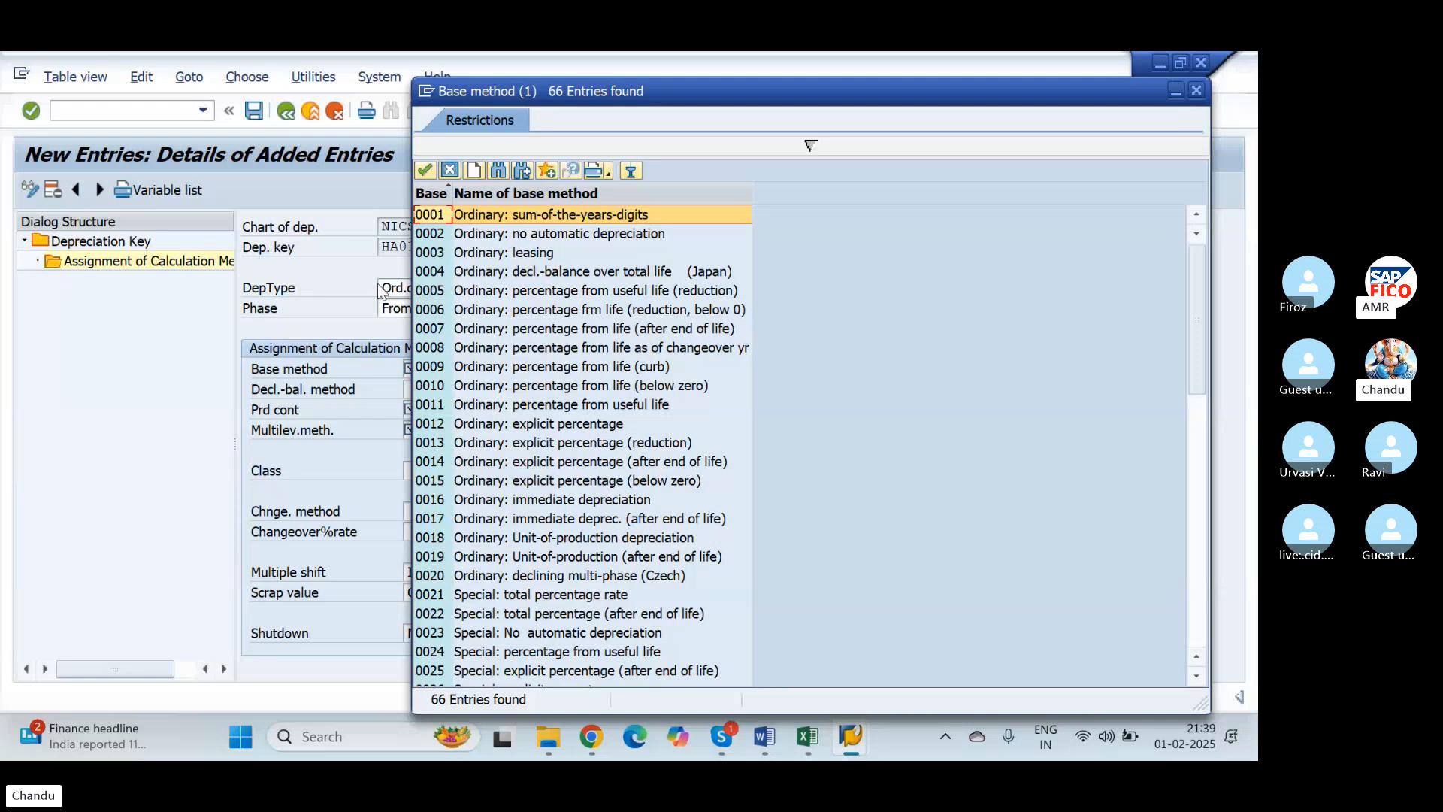
left_click(430, 460)
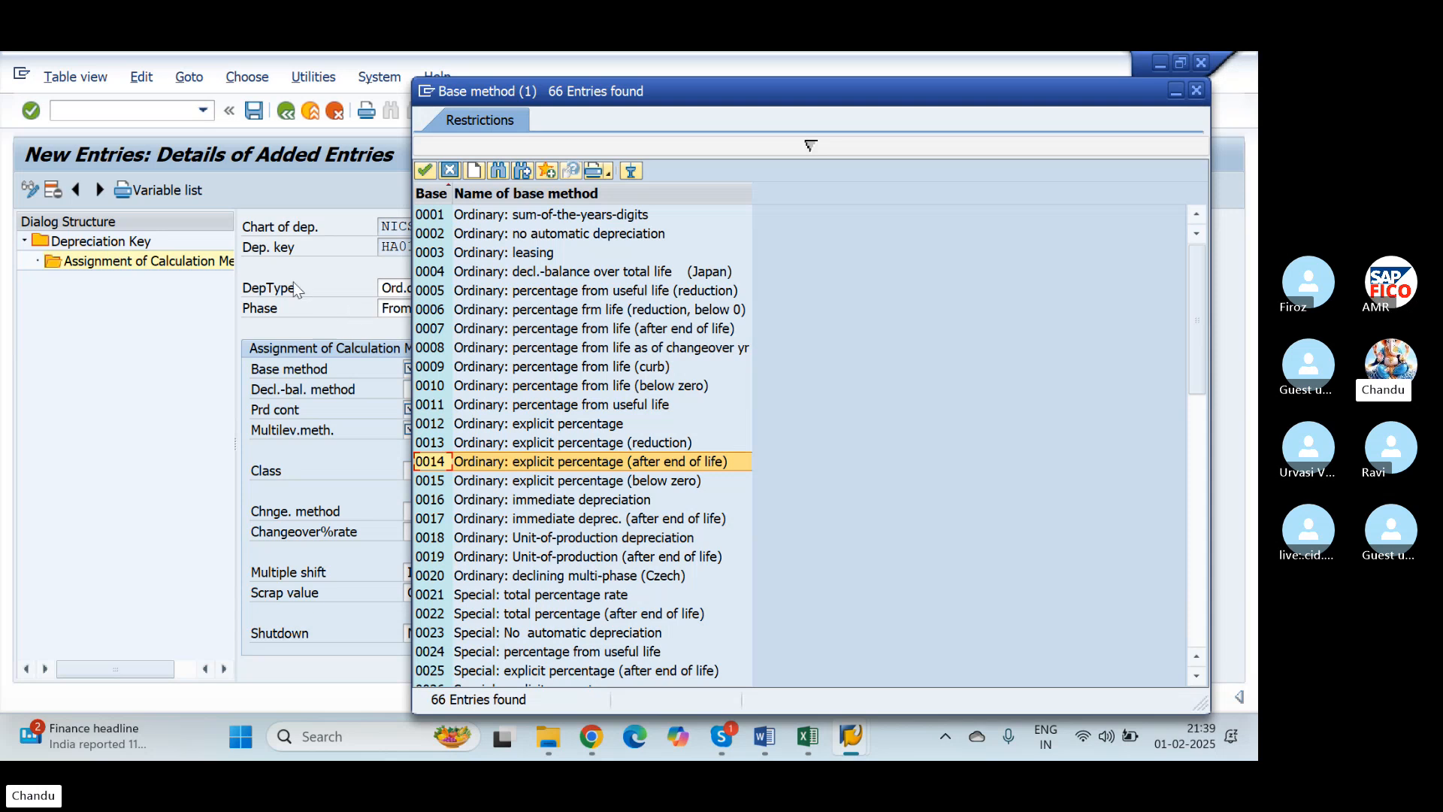
left_click(424, 170)
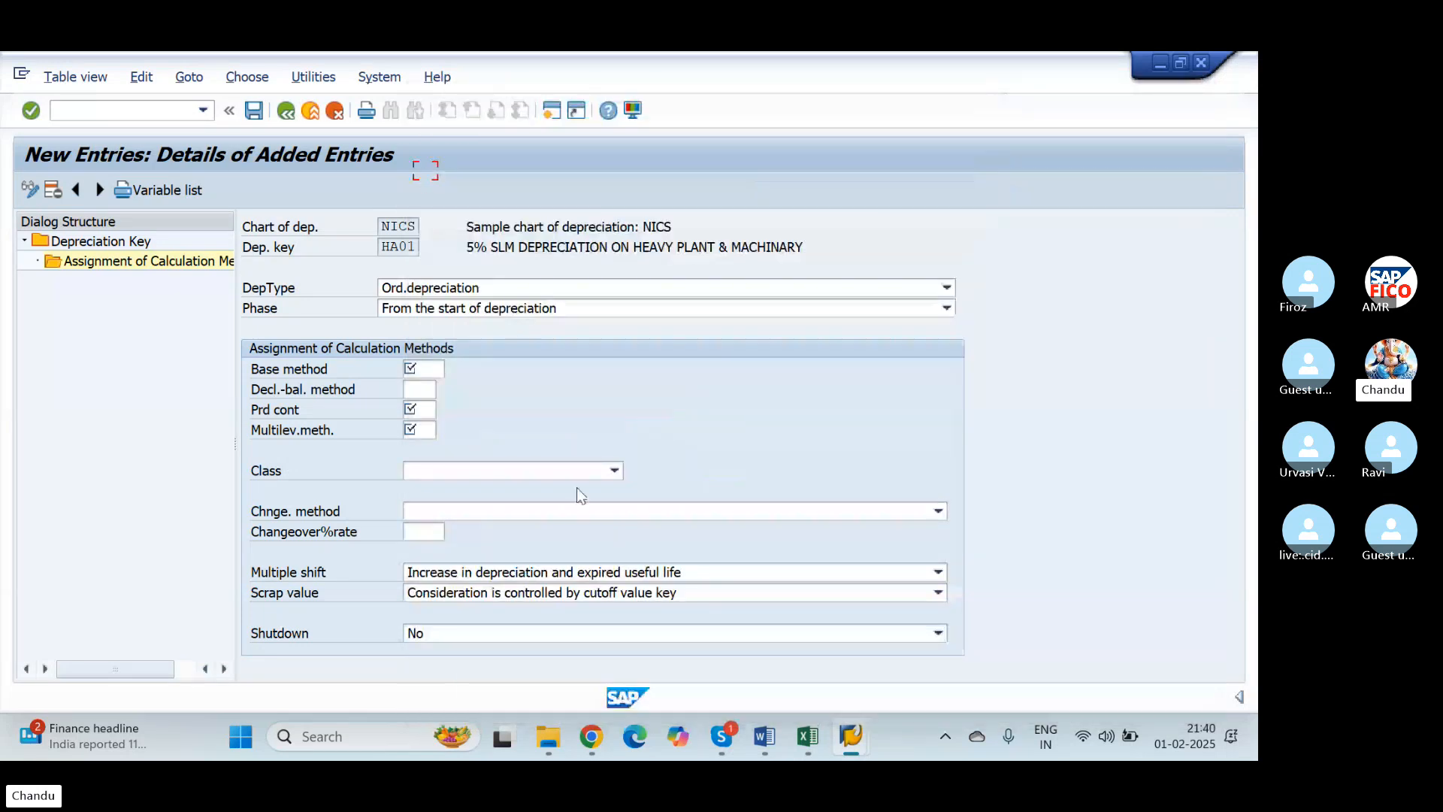
left_click(445, 417)
left_click(442, 413)
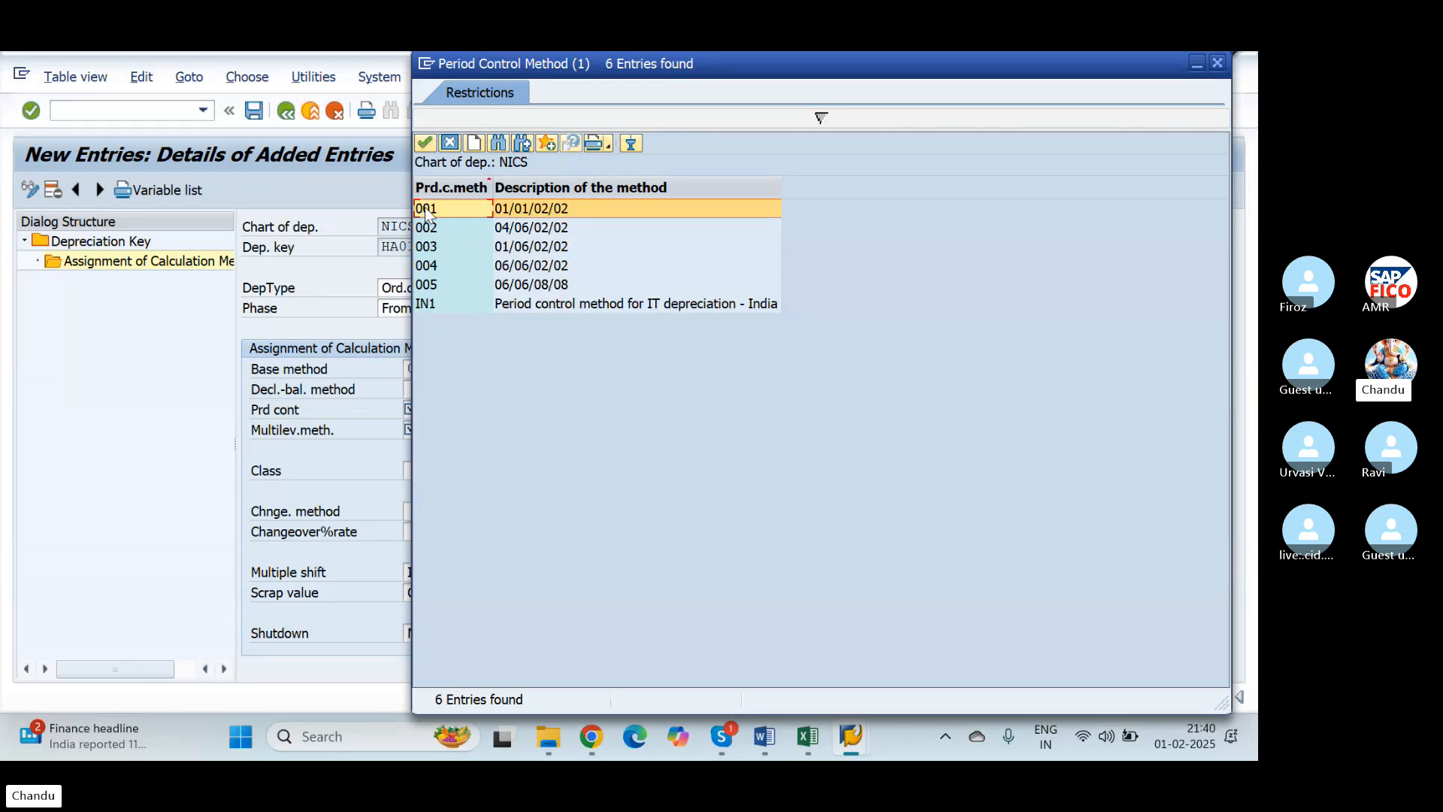
left_click(429, 143)
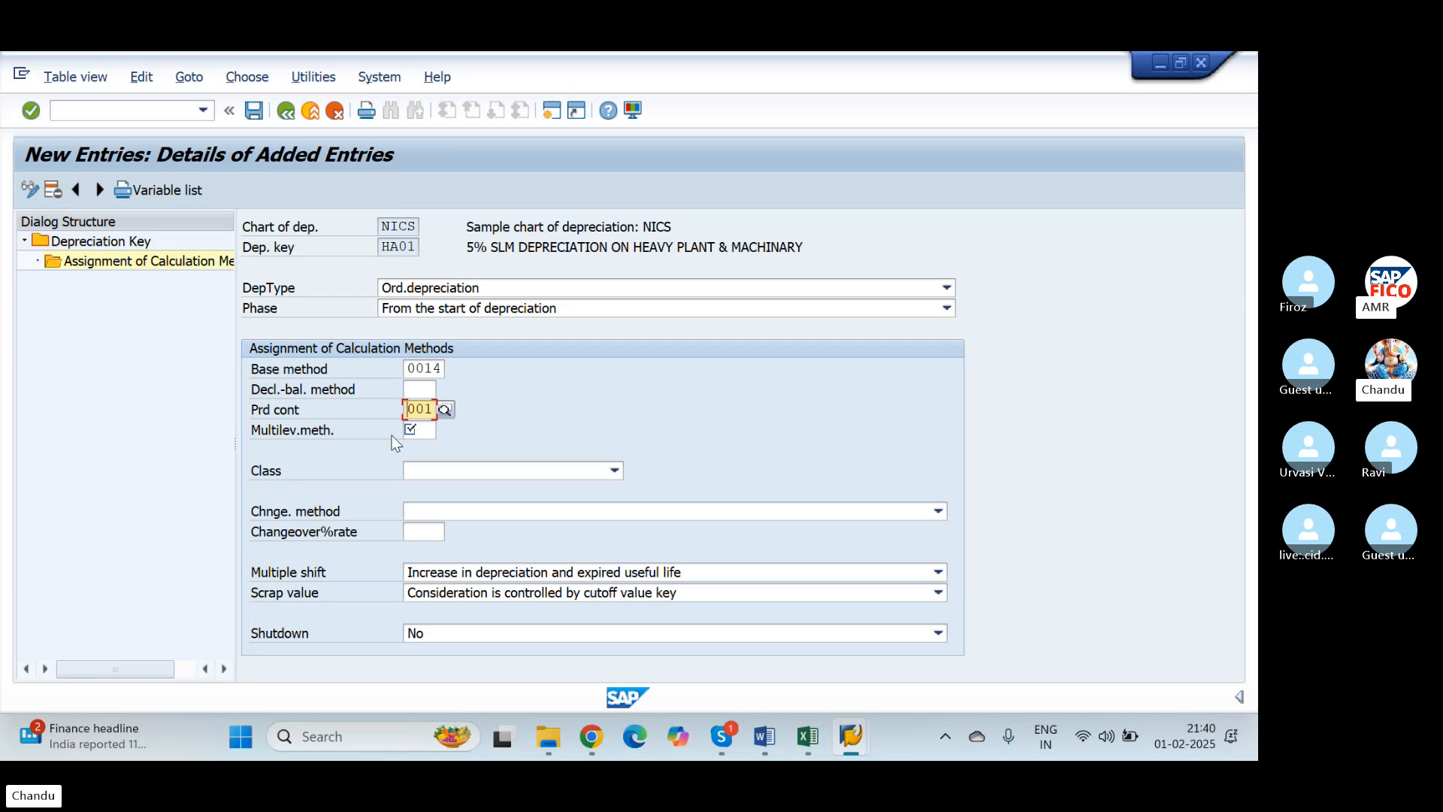
Assign multilevel method HA1 to depreciation key HA01
left_click(445, 510)
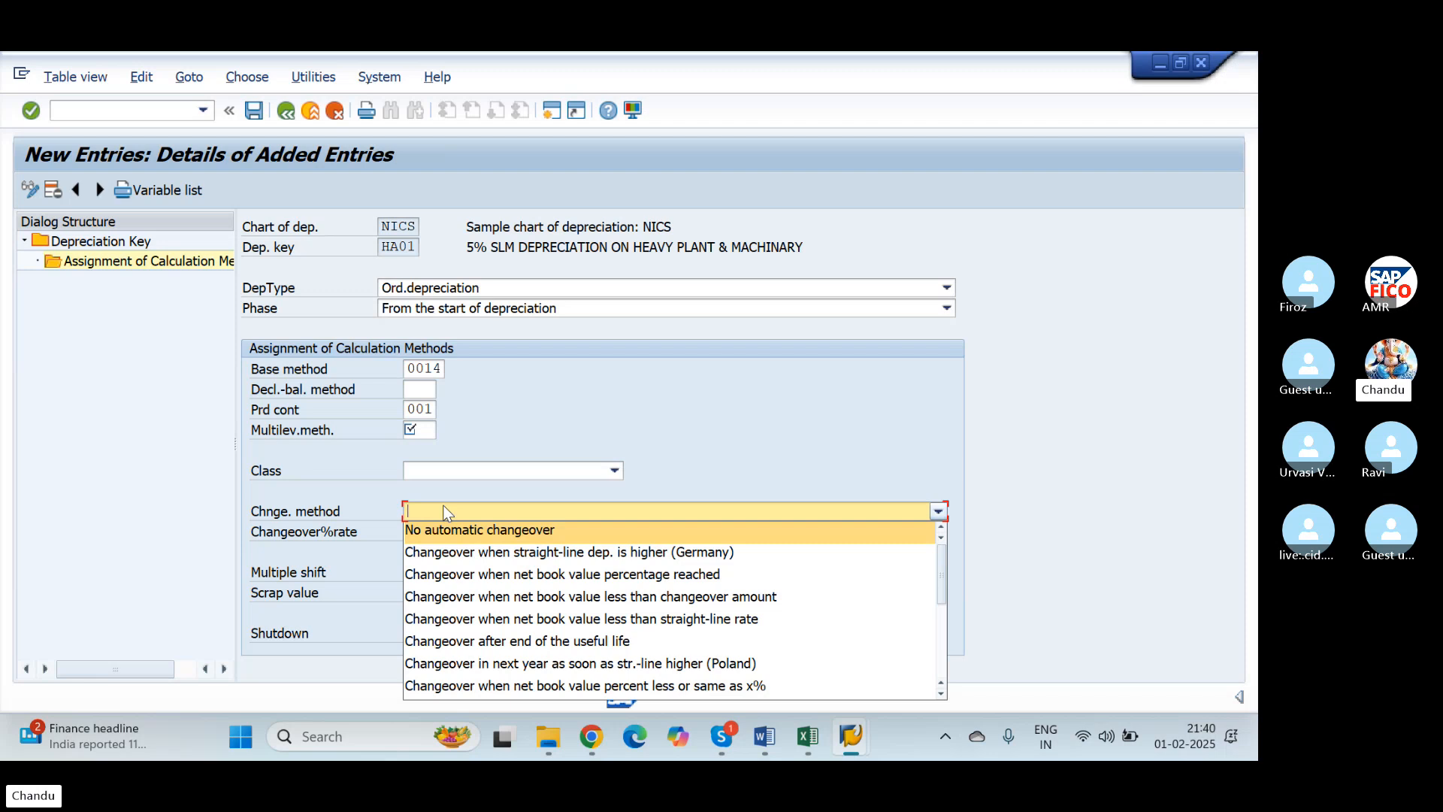
left_click(446, 511)
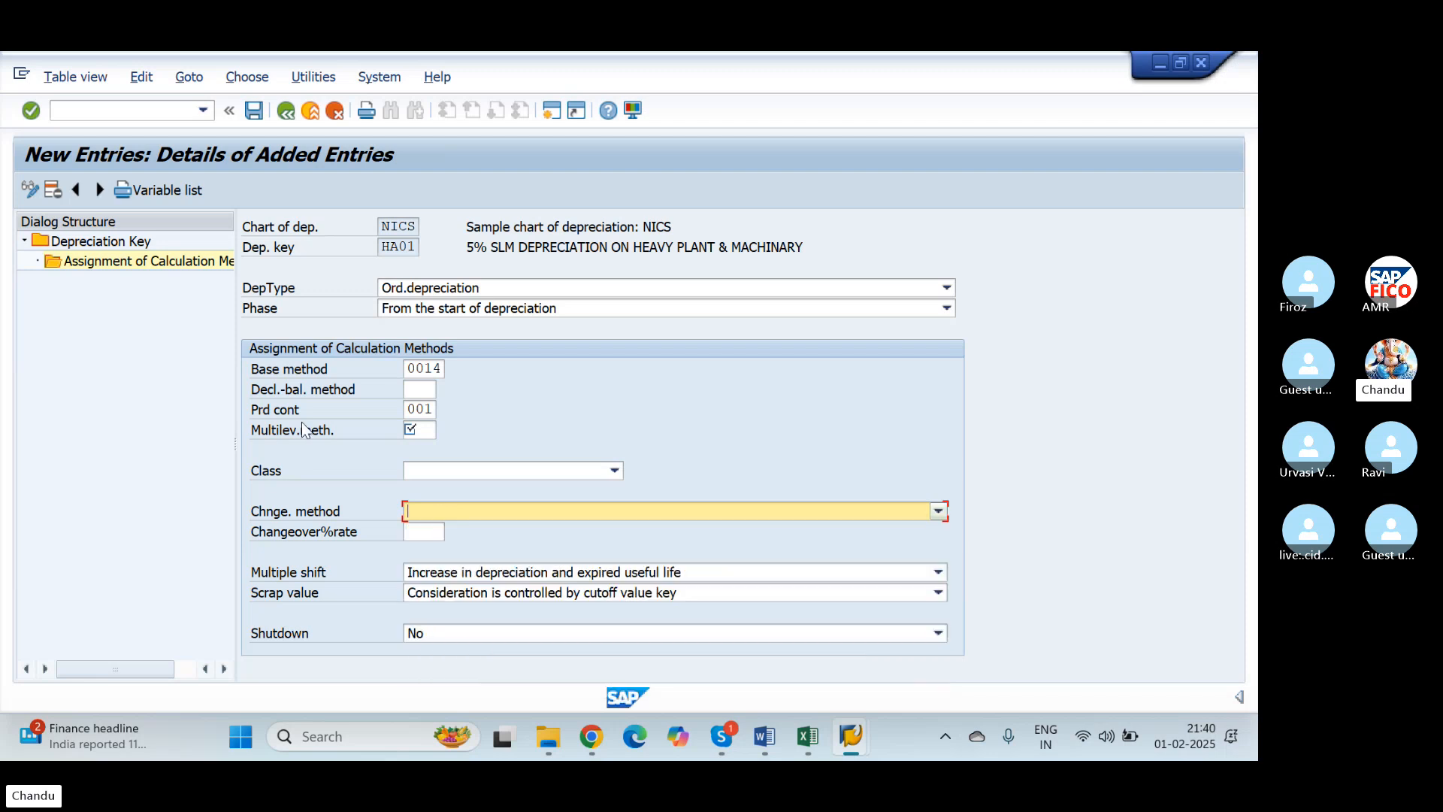
left_click(421, 431)
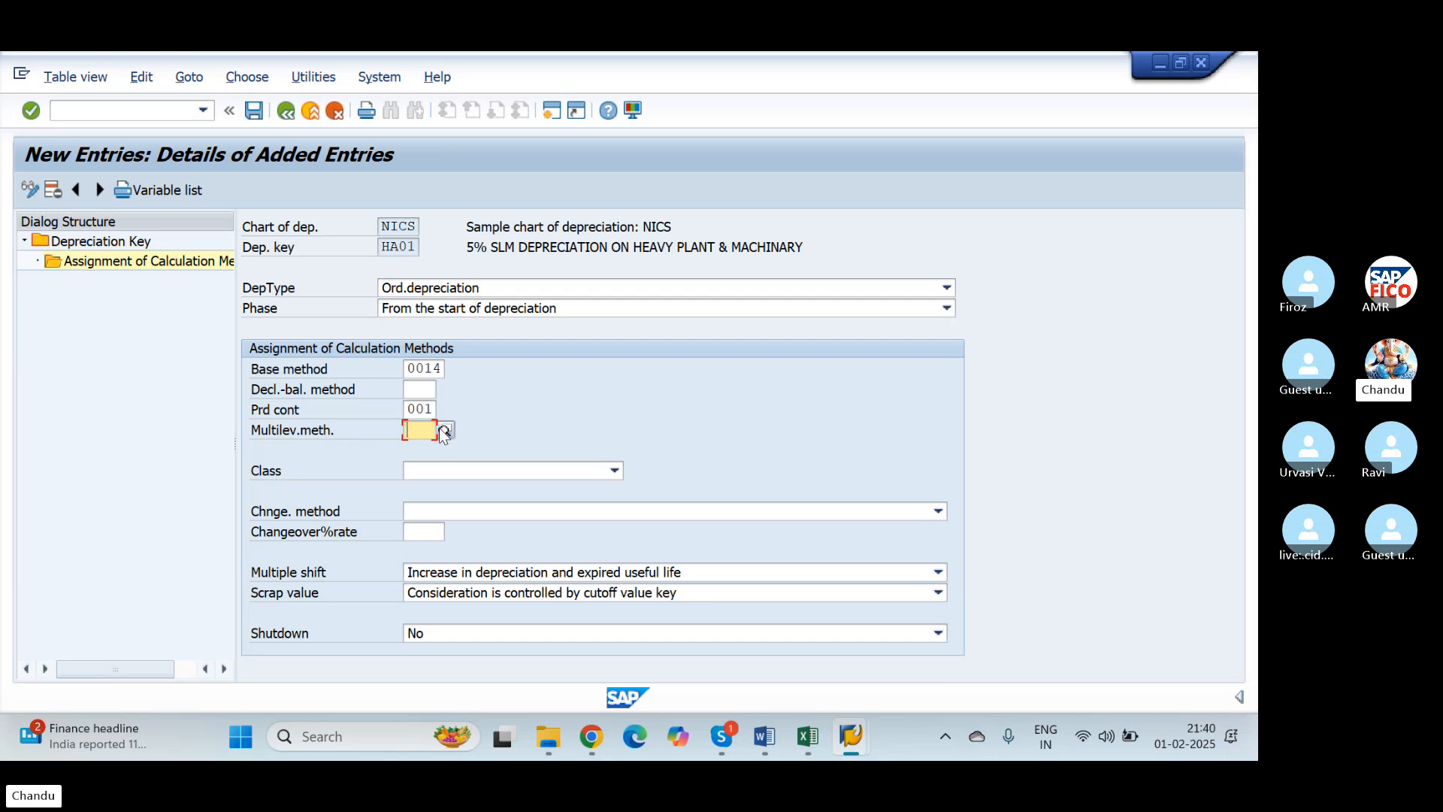
type("HA")
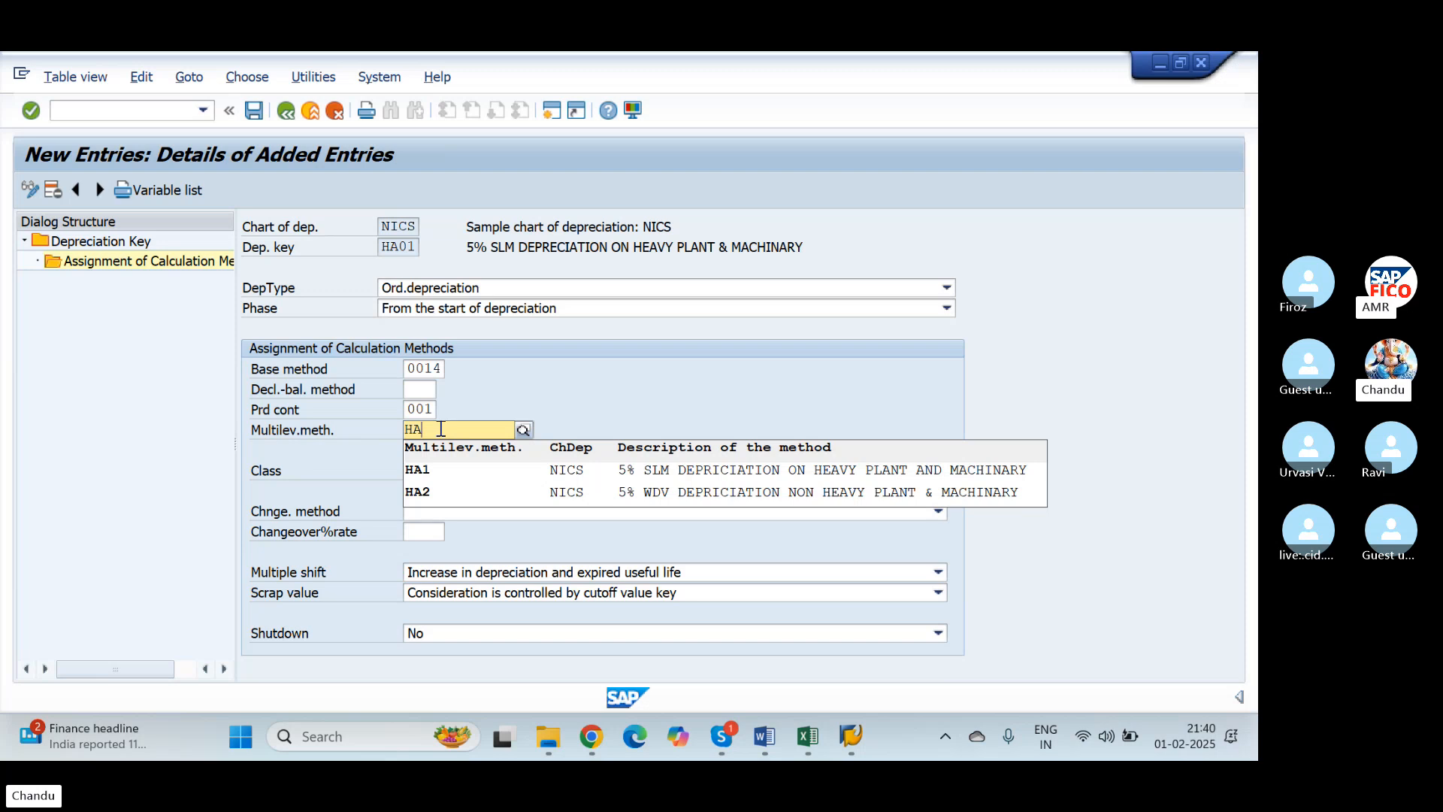
type("1")
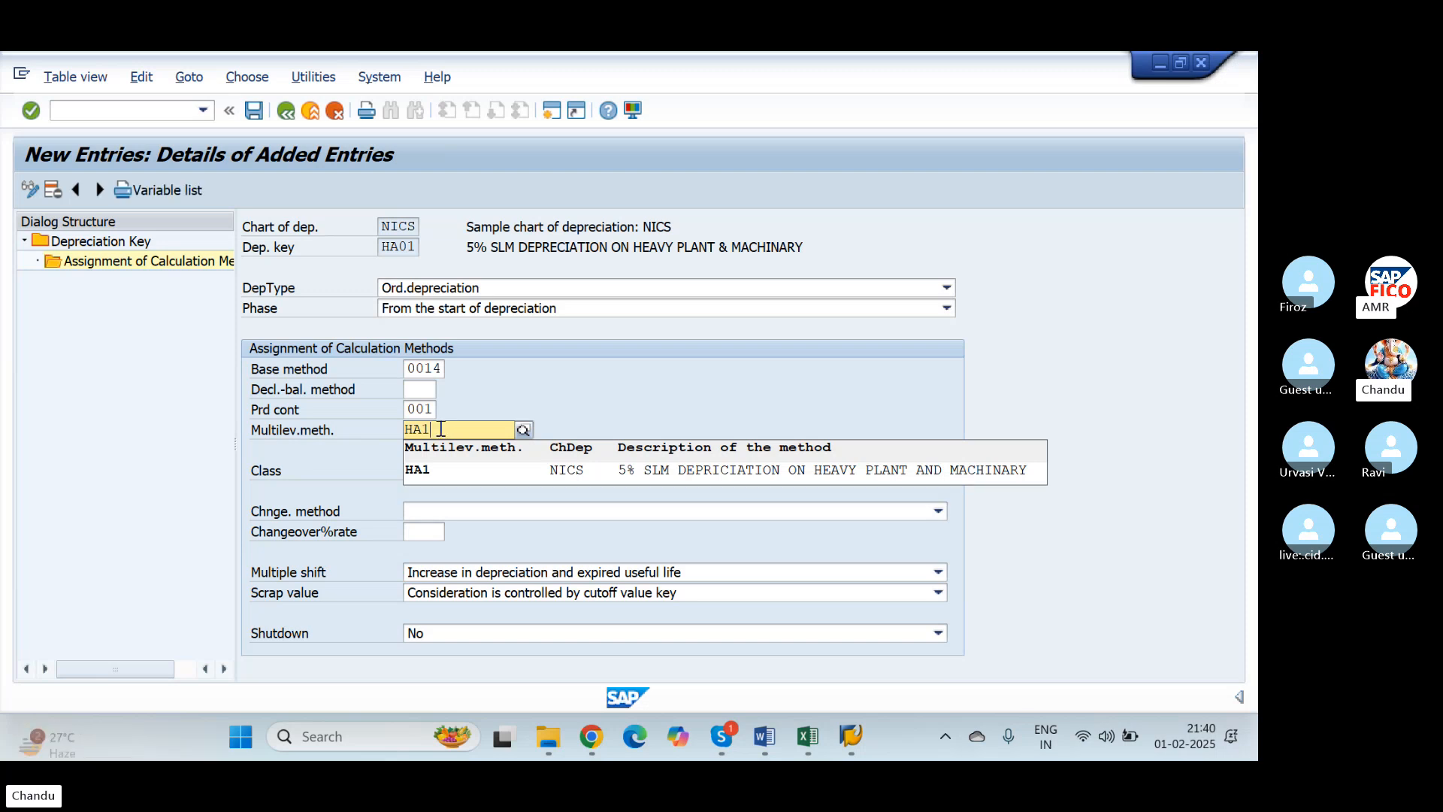
key("Down")
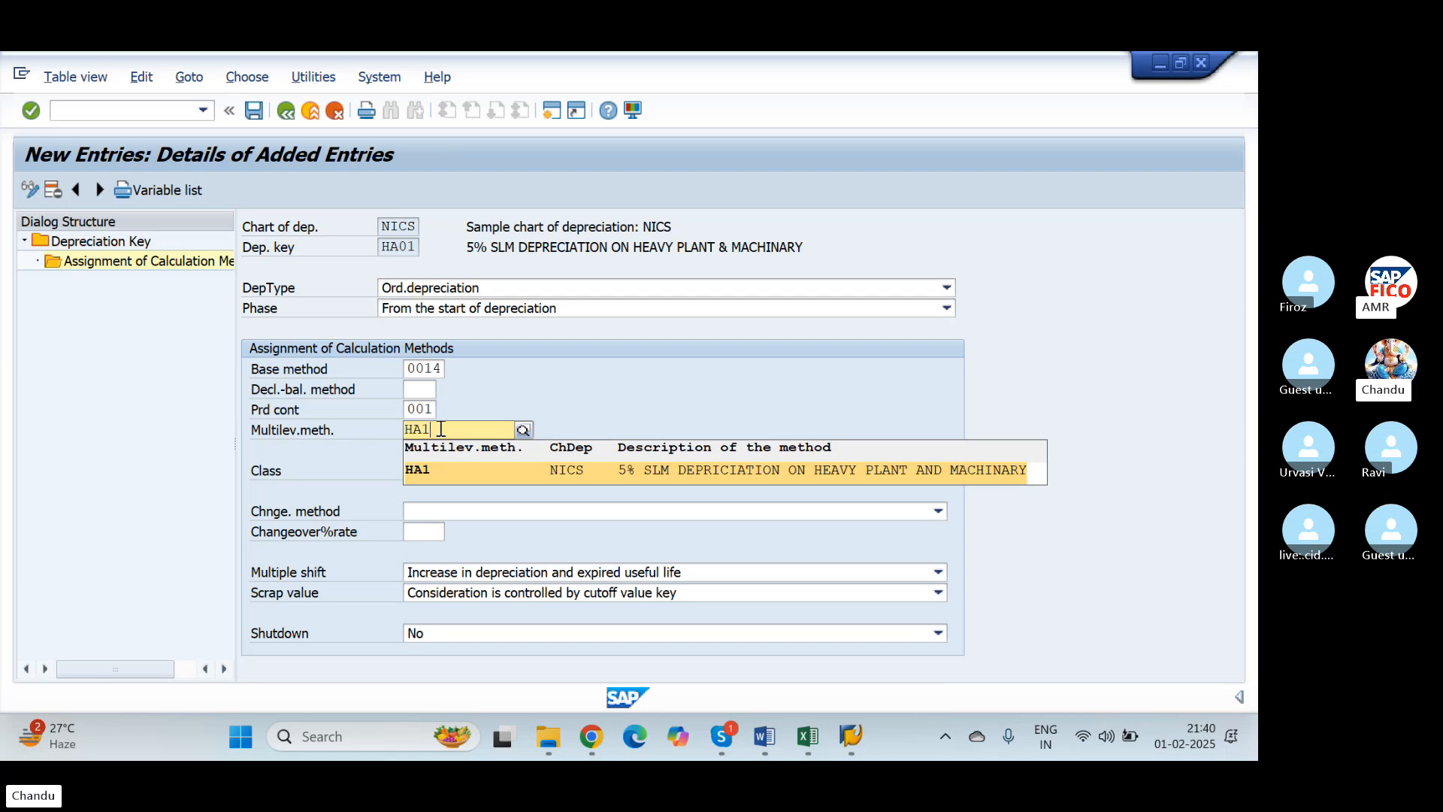
key("Return")
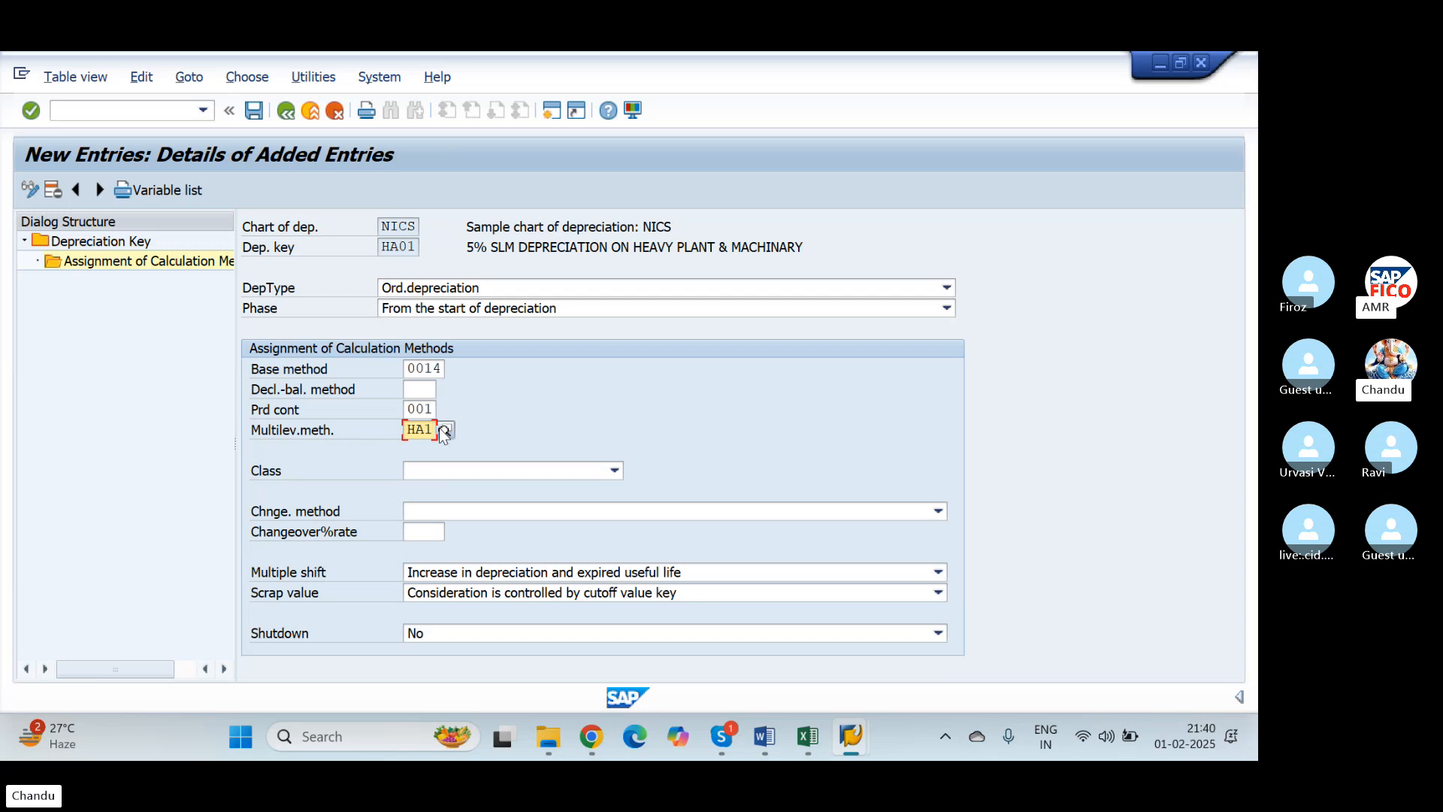
Set the assignment's class to Straight-line depreciation and save it under the proposed customizing request
left_click(533, 470)
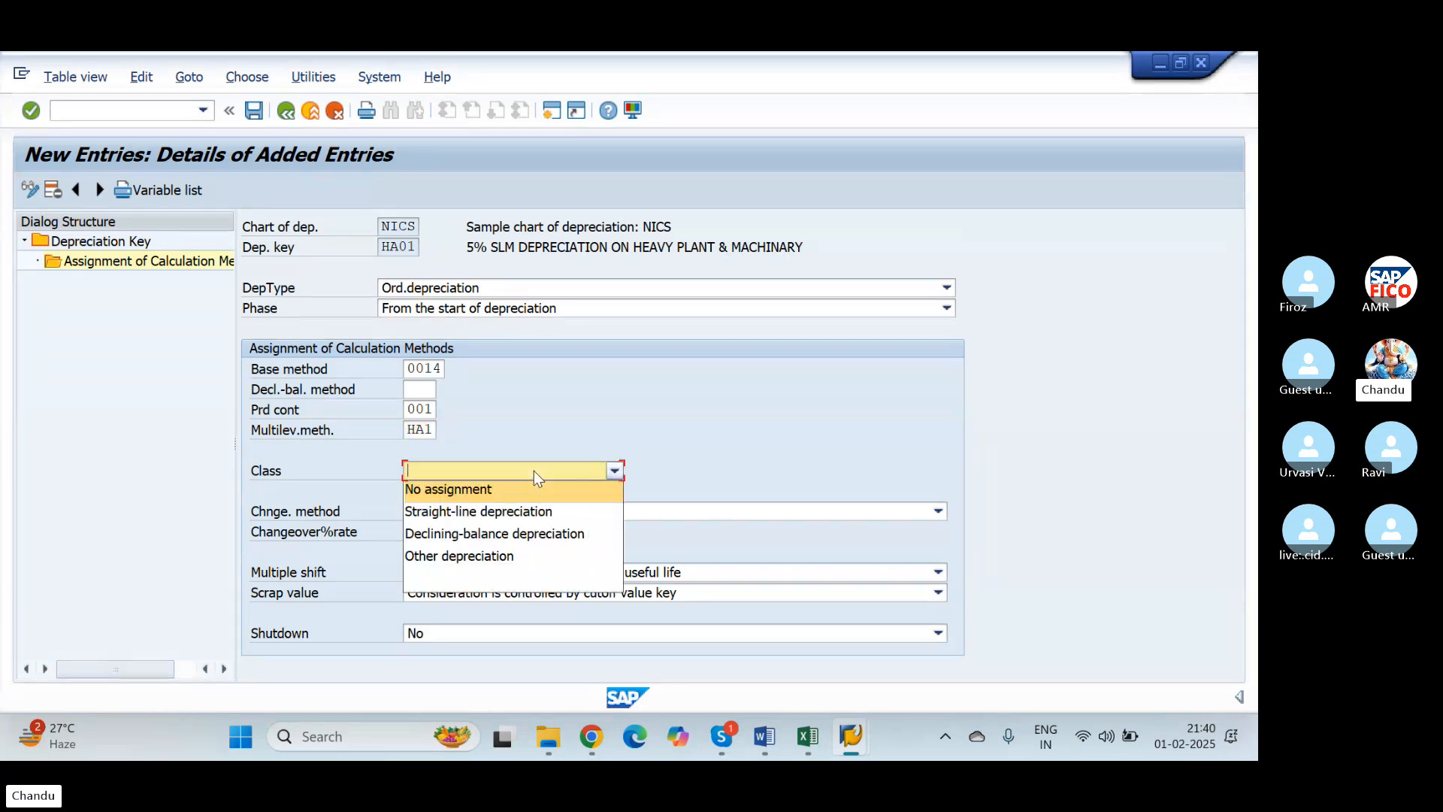
left_click(530, 513)
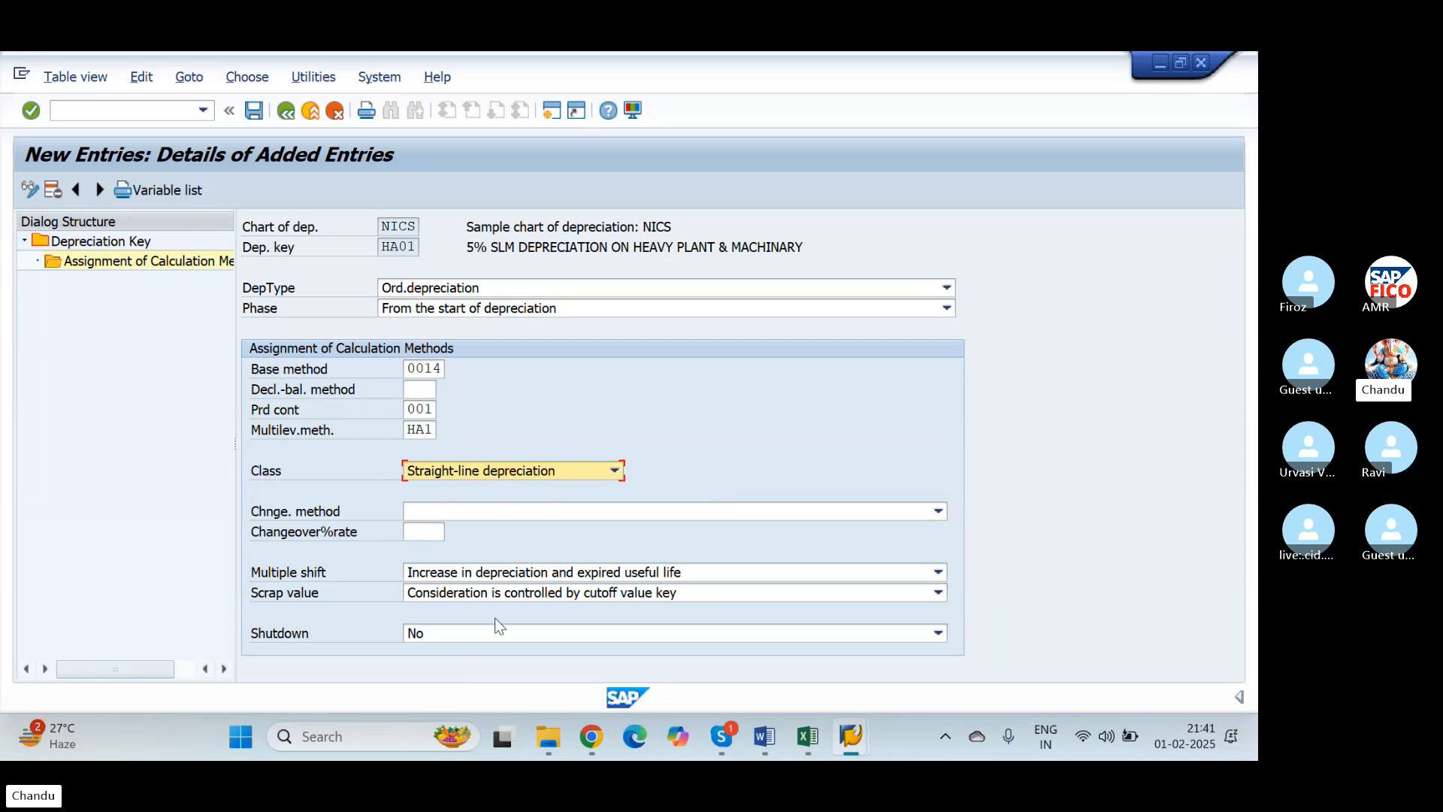
left_click(254, 111)
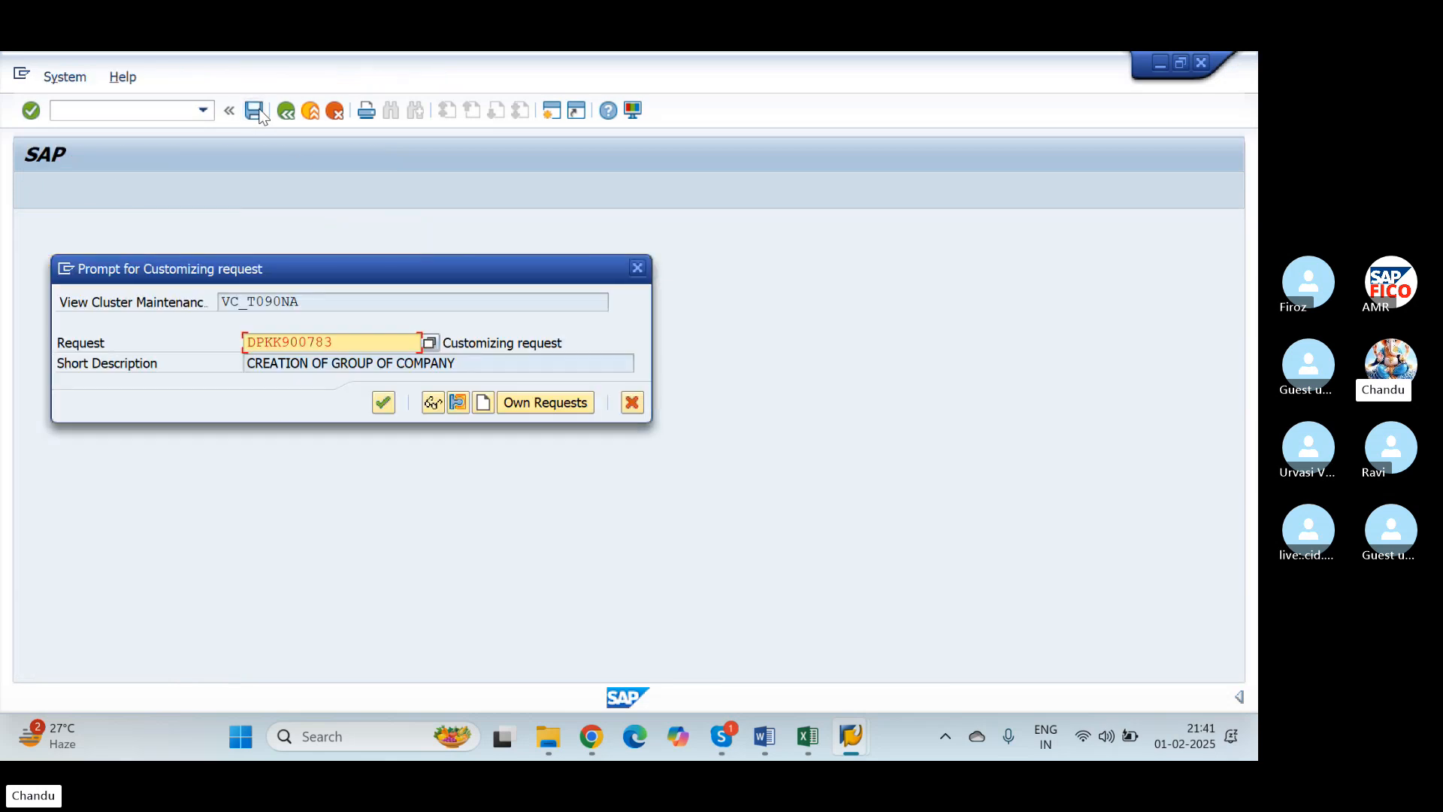
left_click(383, 404)
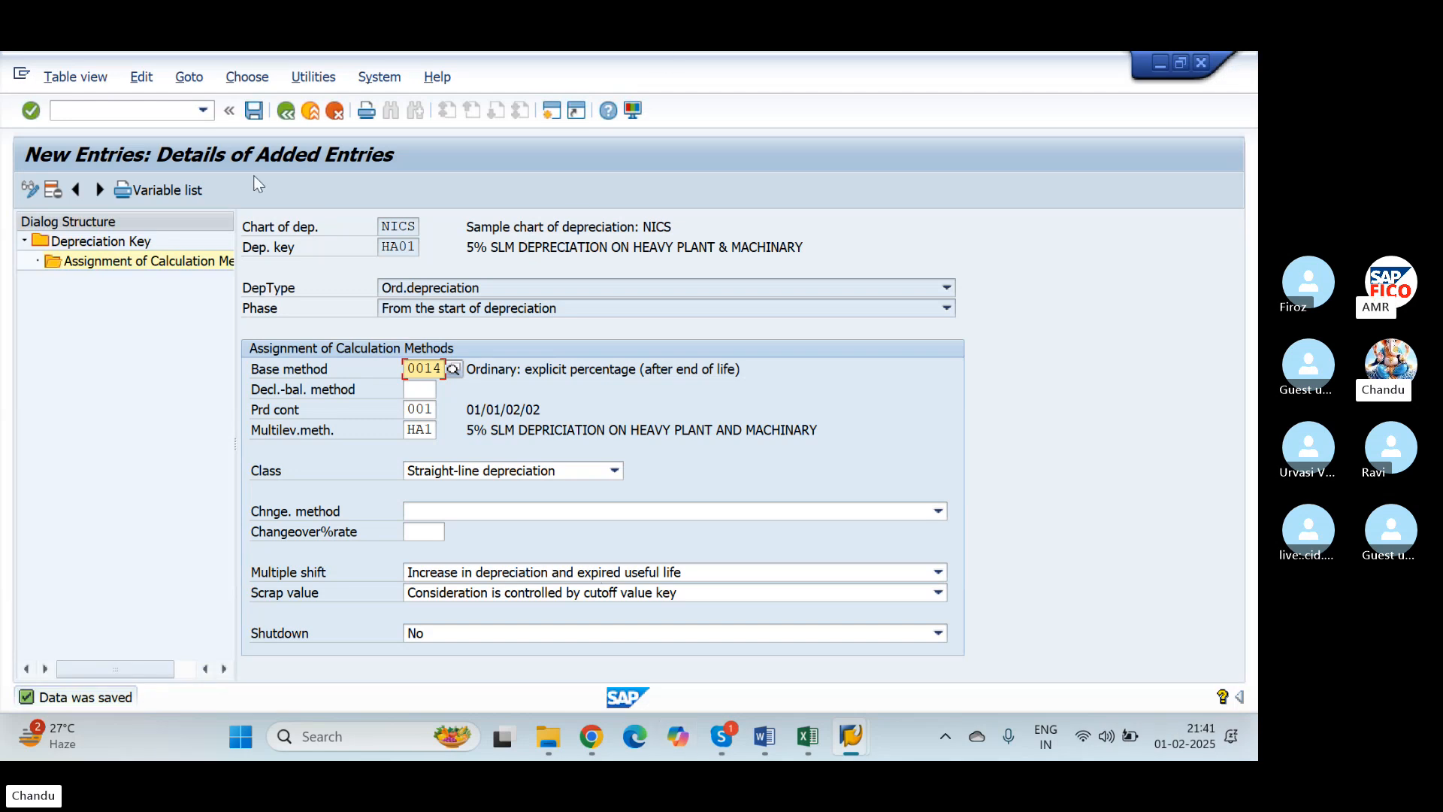
Return to the depreciation key overview and activate depreciation key HA01
left_click(285, 112)
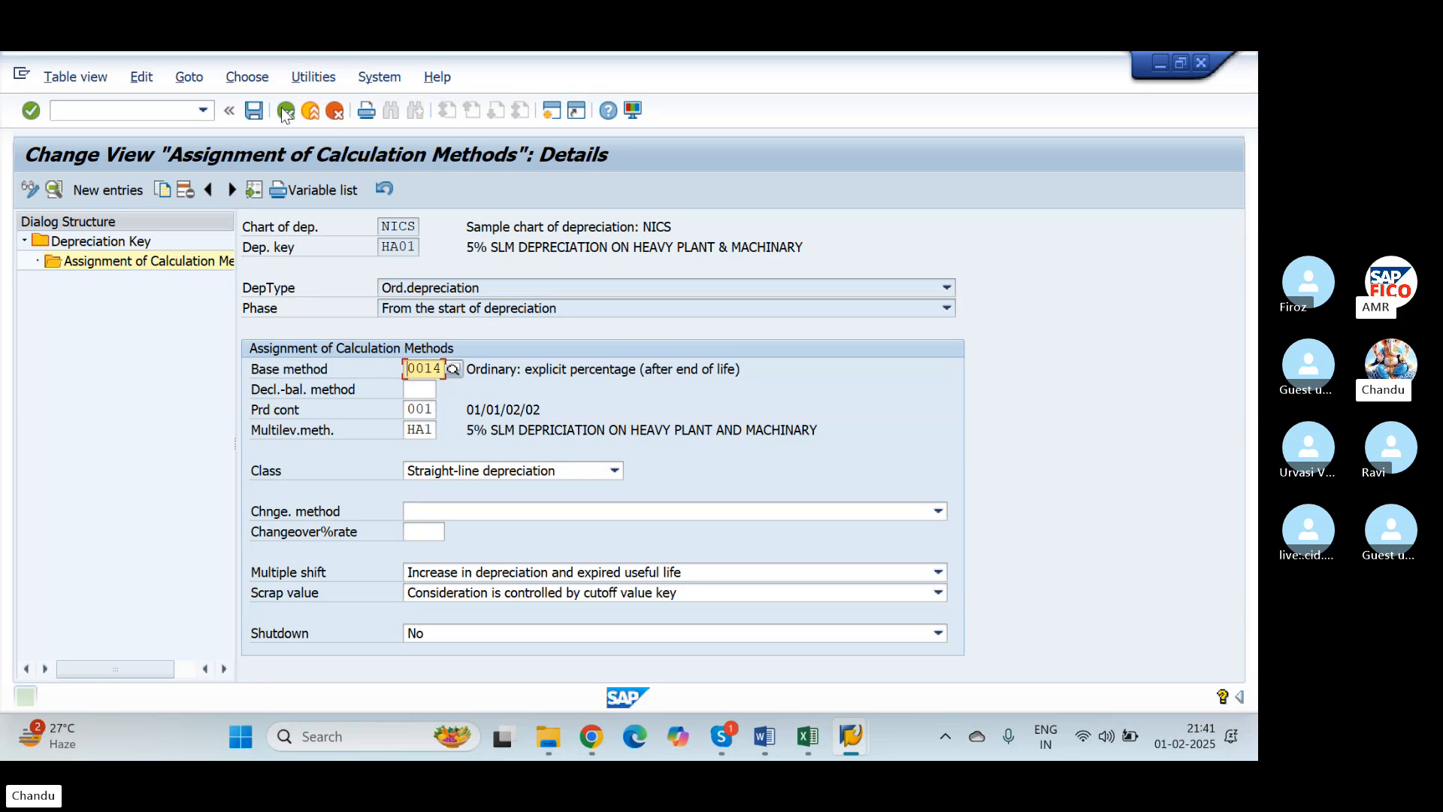
left_click(285, 111)
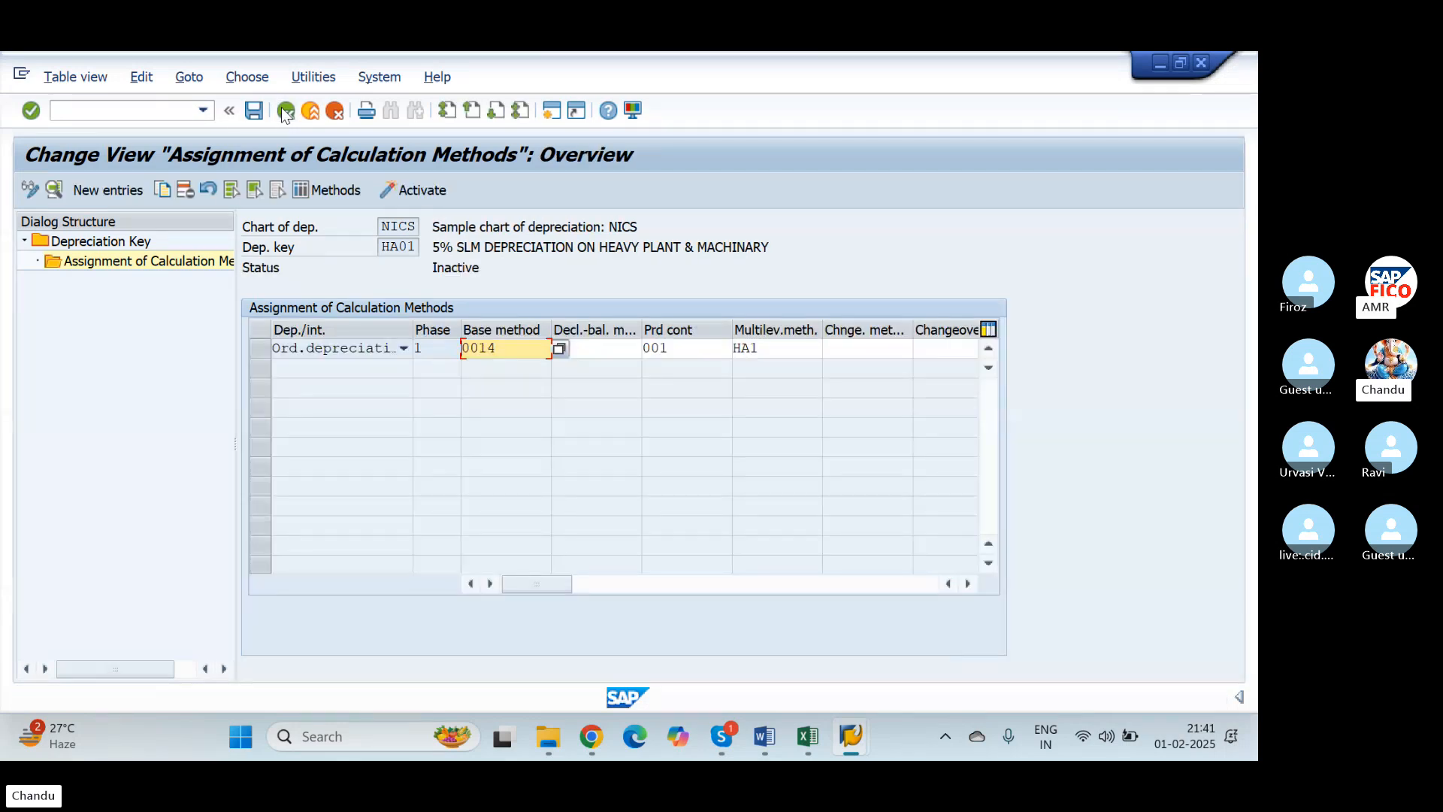
left_click(285, 111)
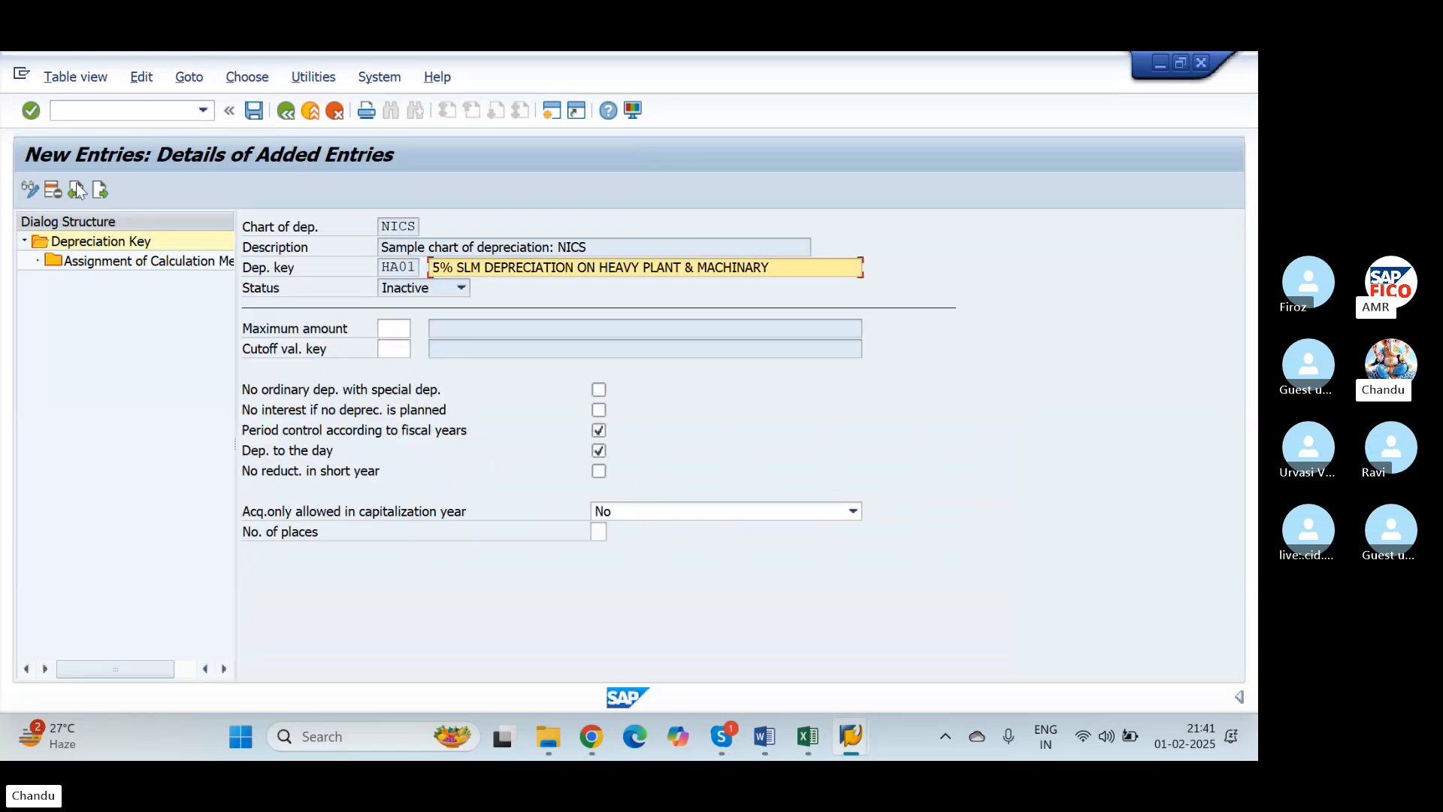
left_click(286, 111)
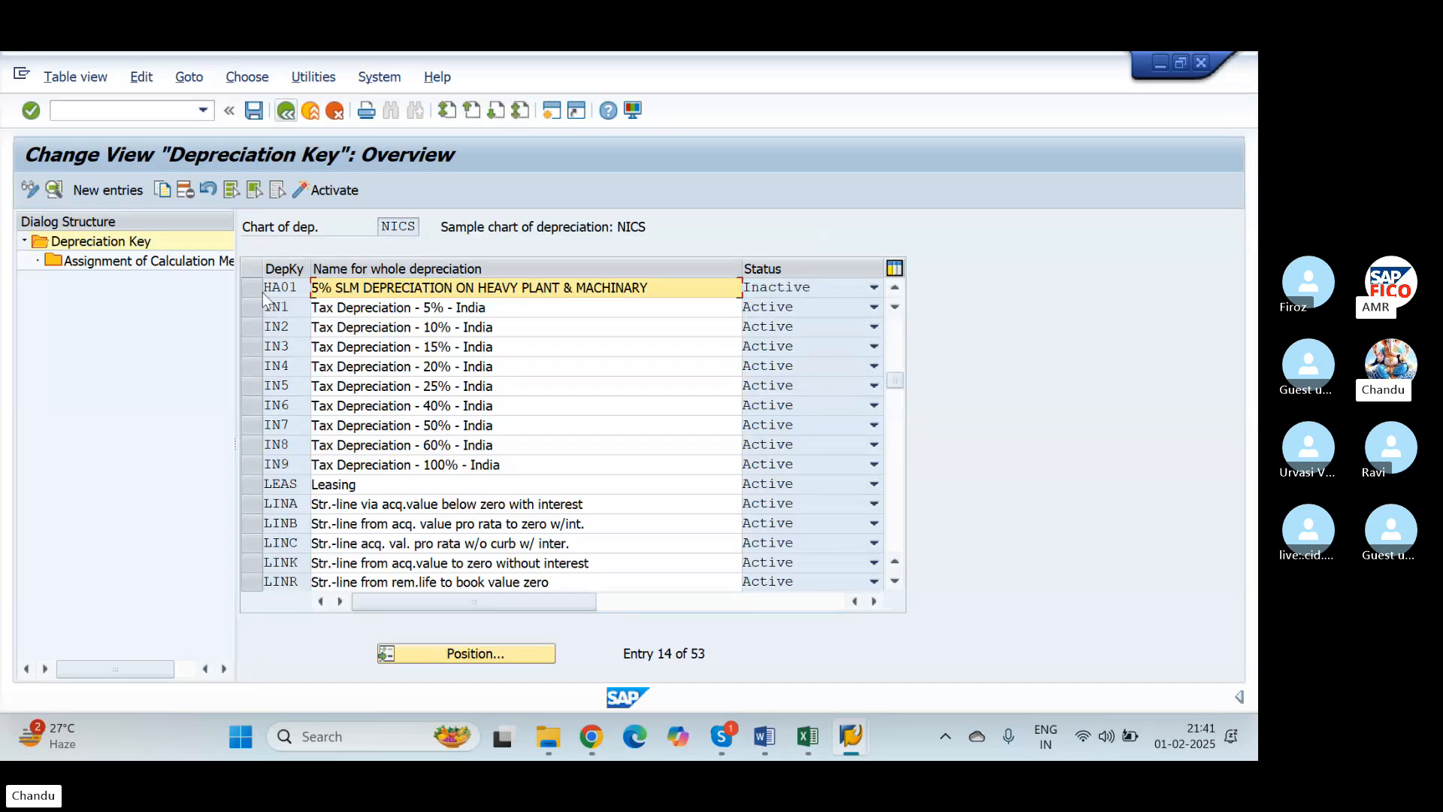
left_click(252, 287)
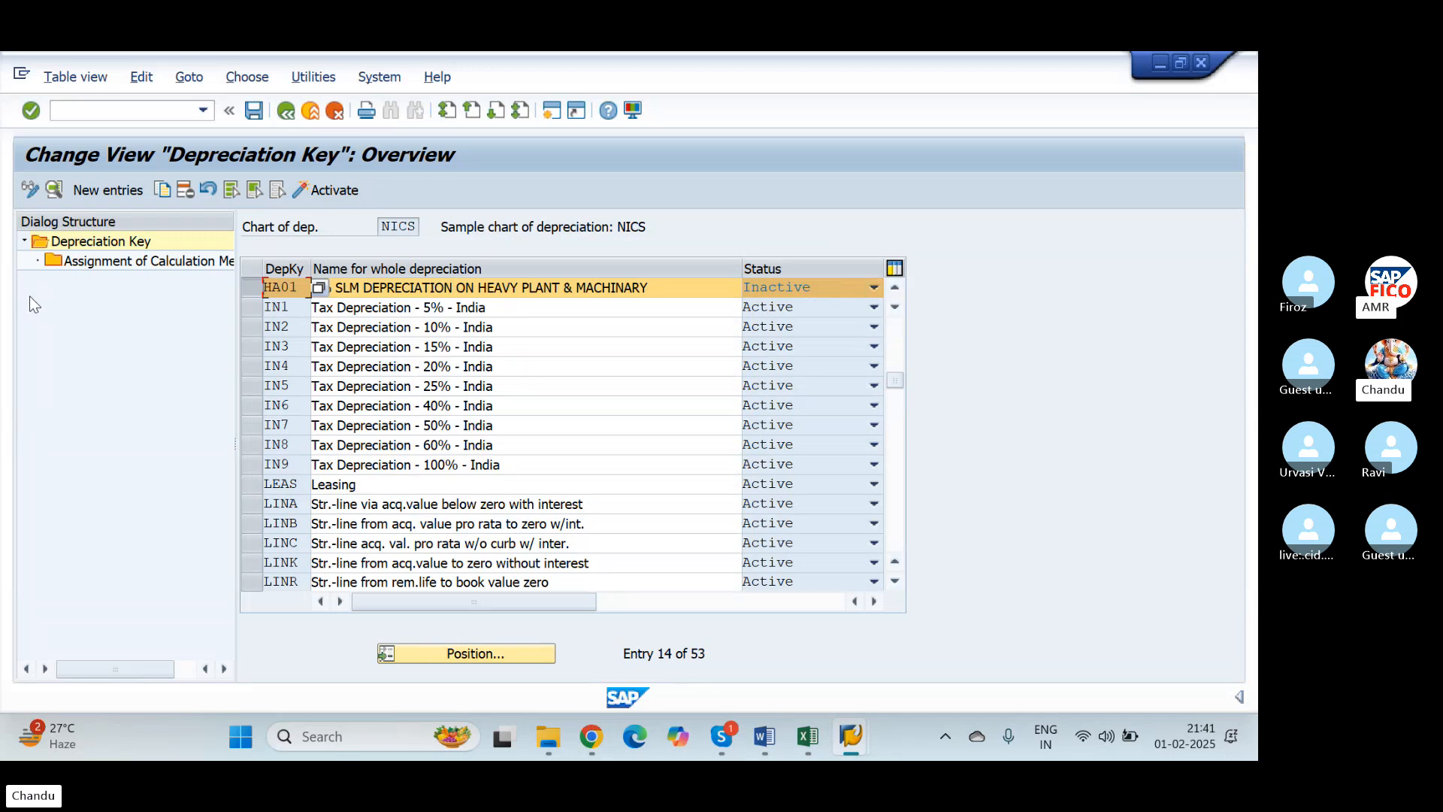
left_click(326, 192)
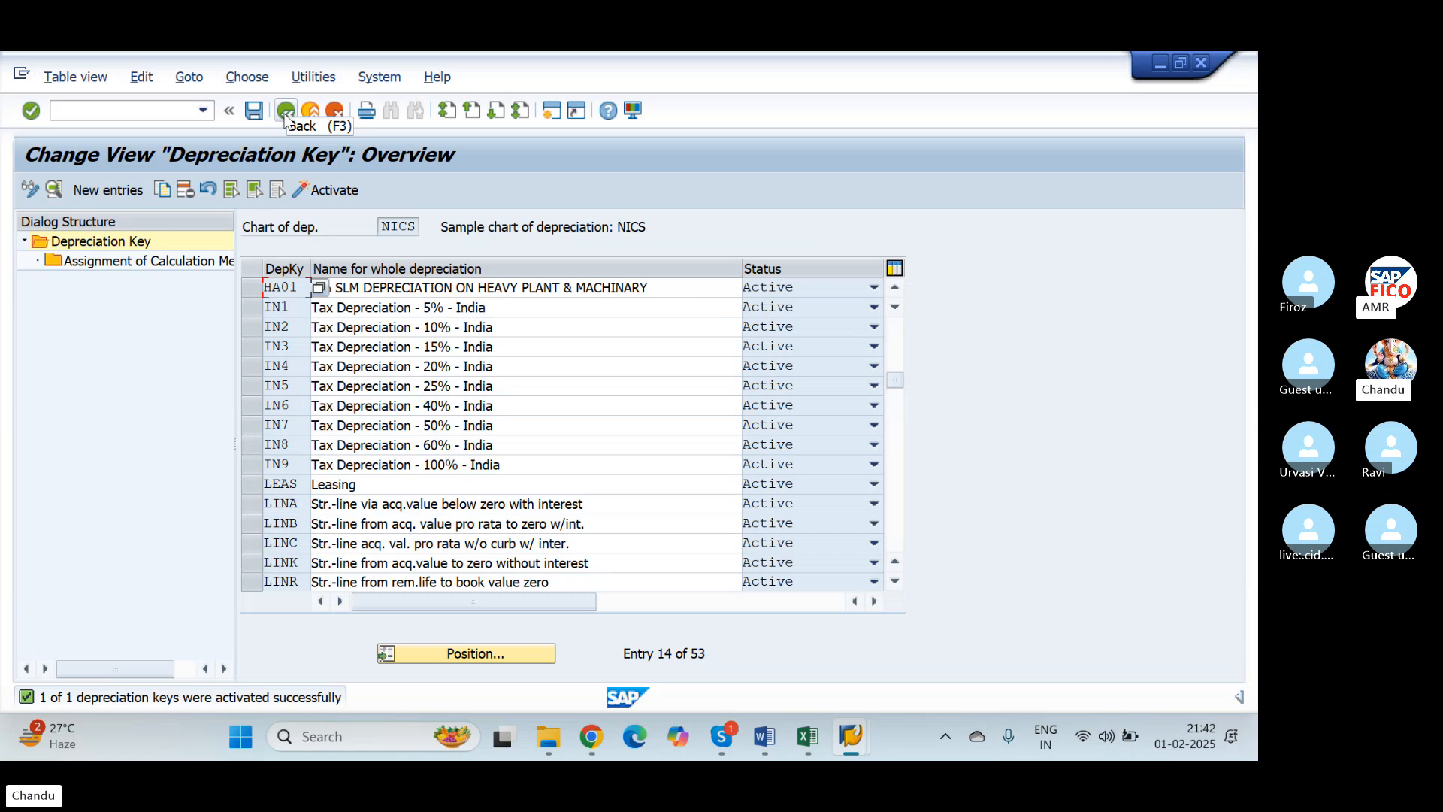
Start a new depreciation key entry in chart of depreciation NICS with the key HA02
left_click(98, 197)
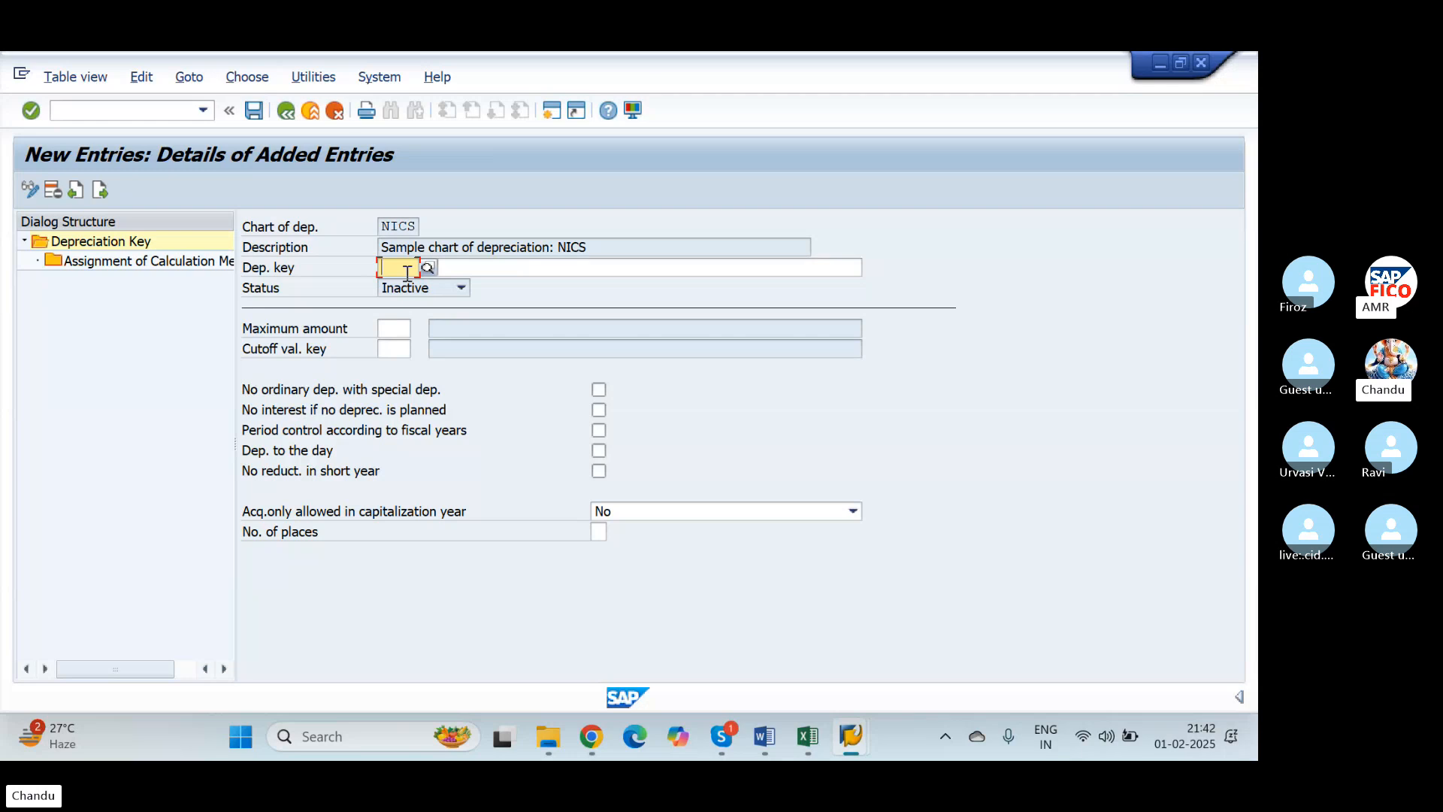
type("H")
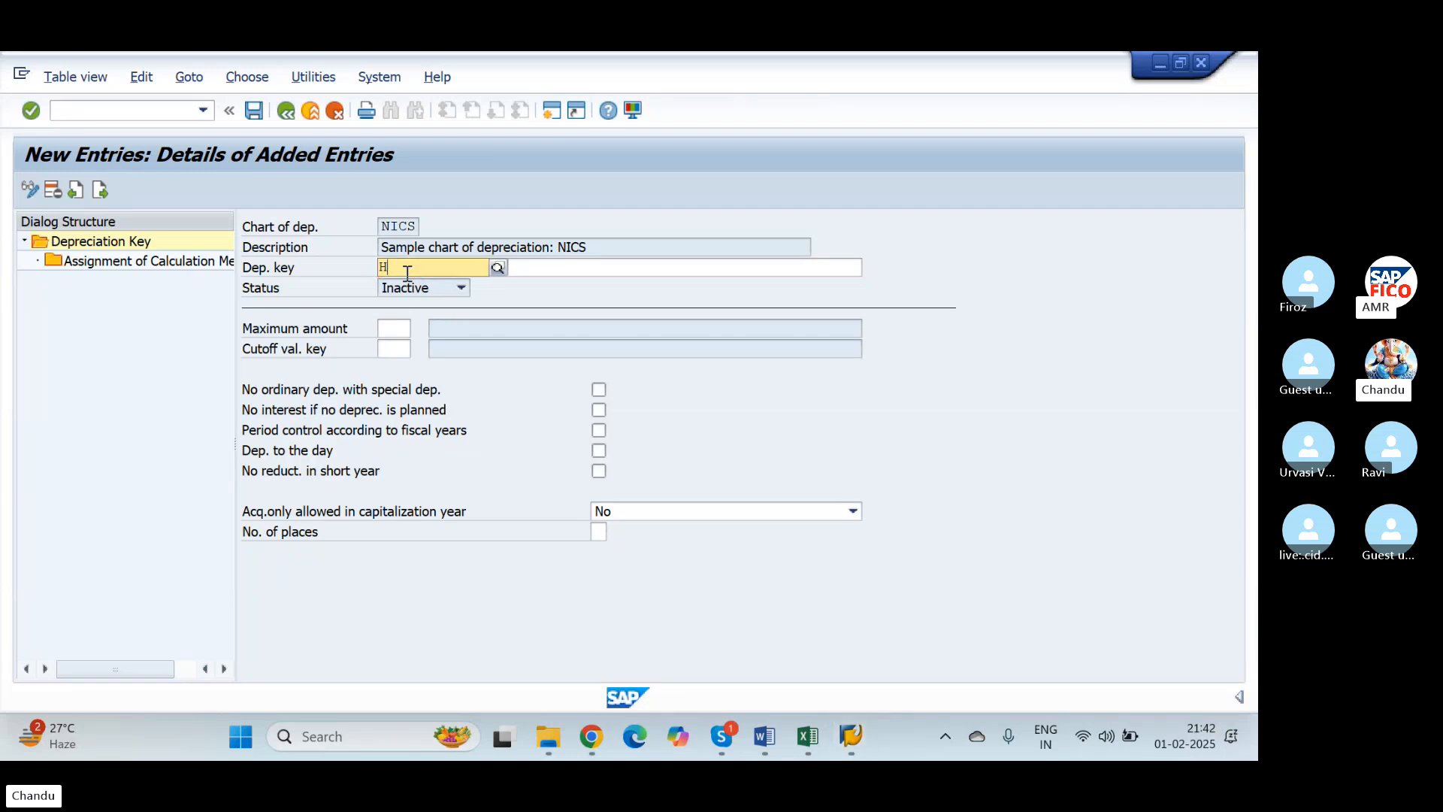
type("A2")
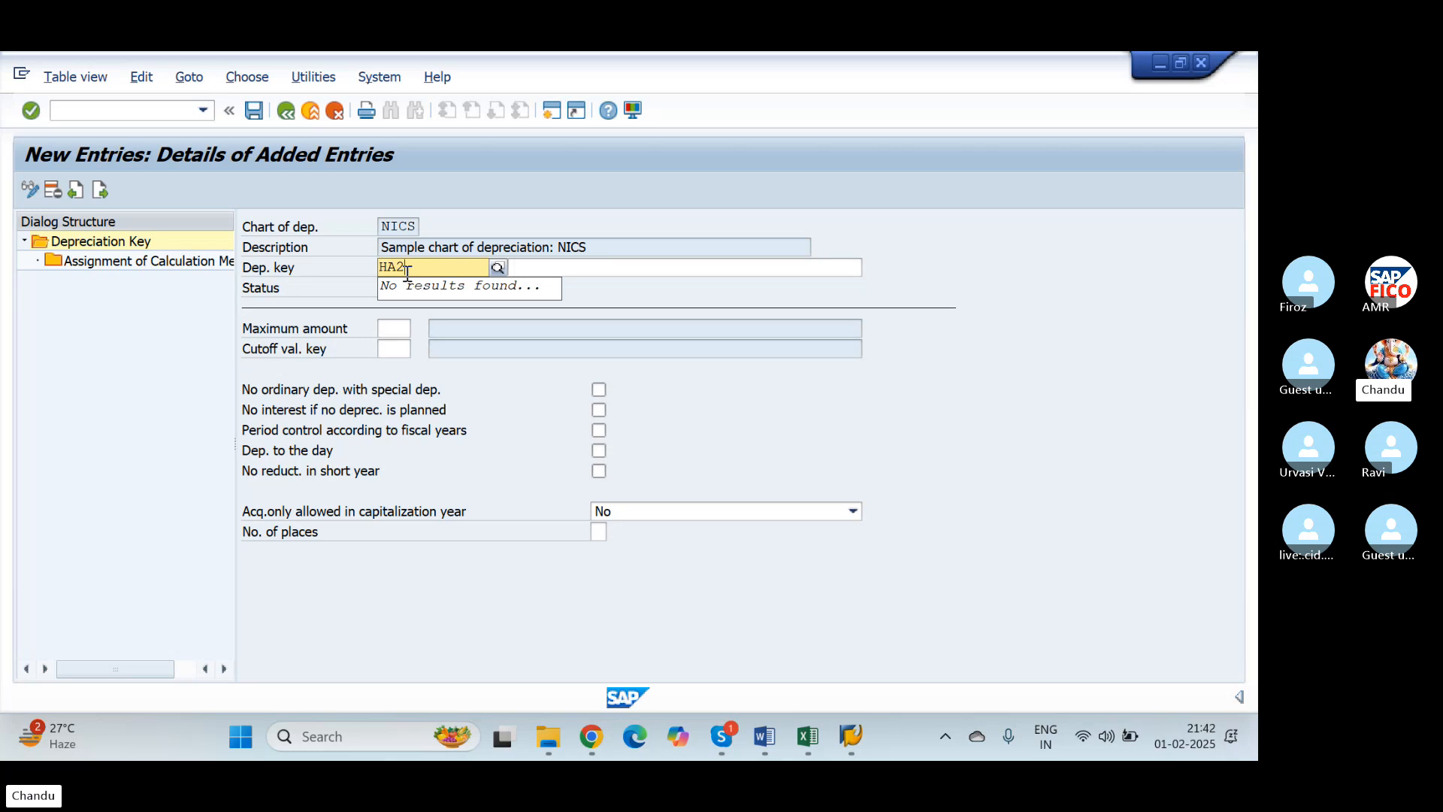
key("BackSpace")
type("02")
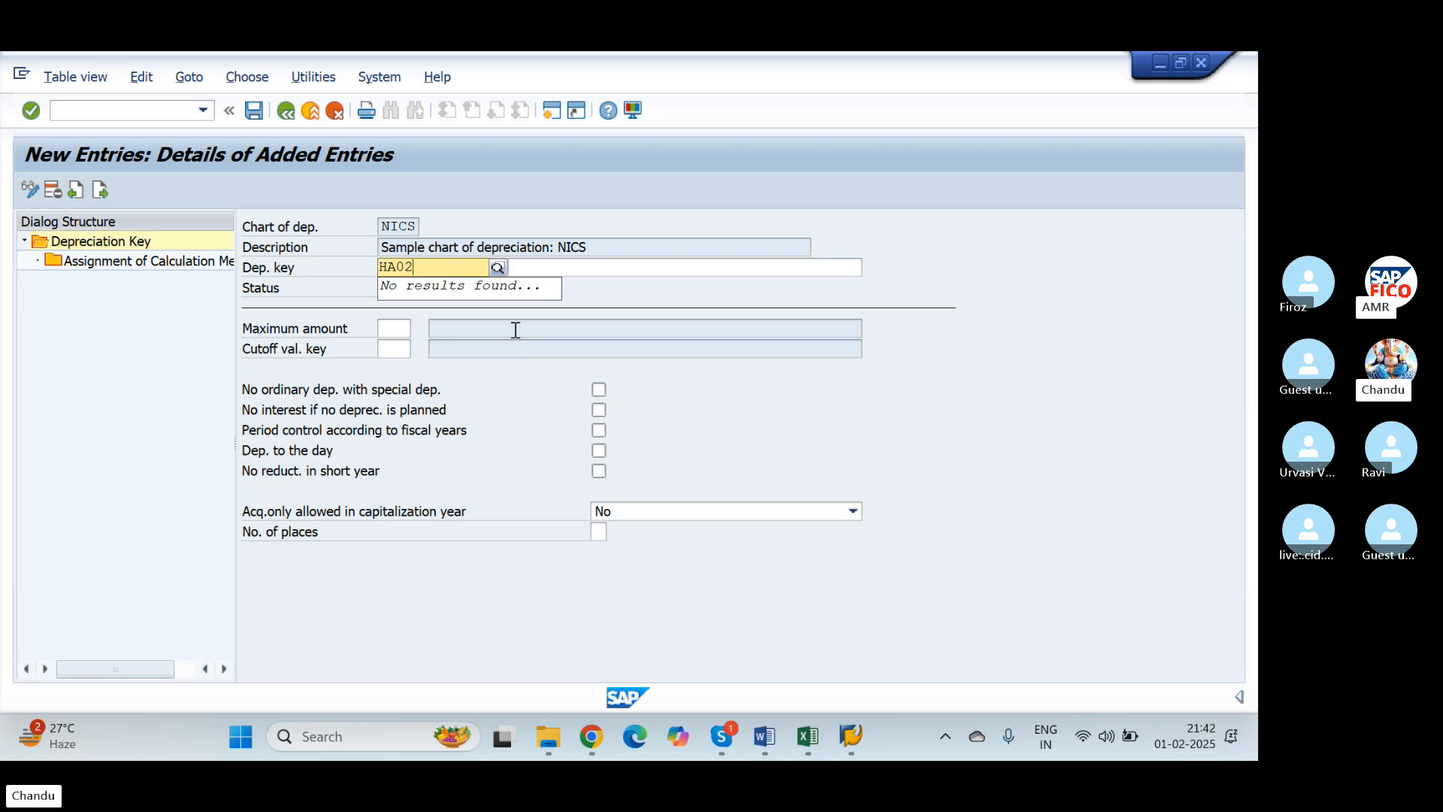
key("Return")
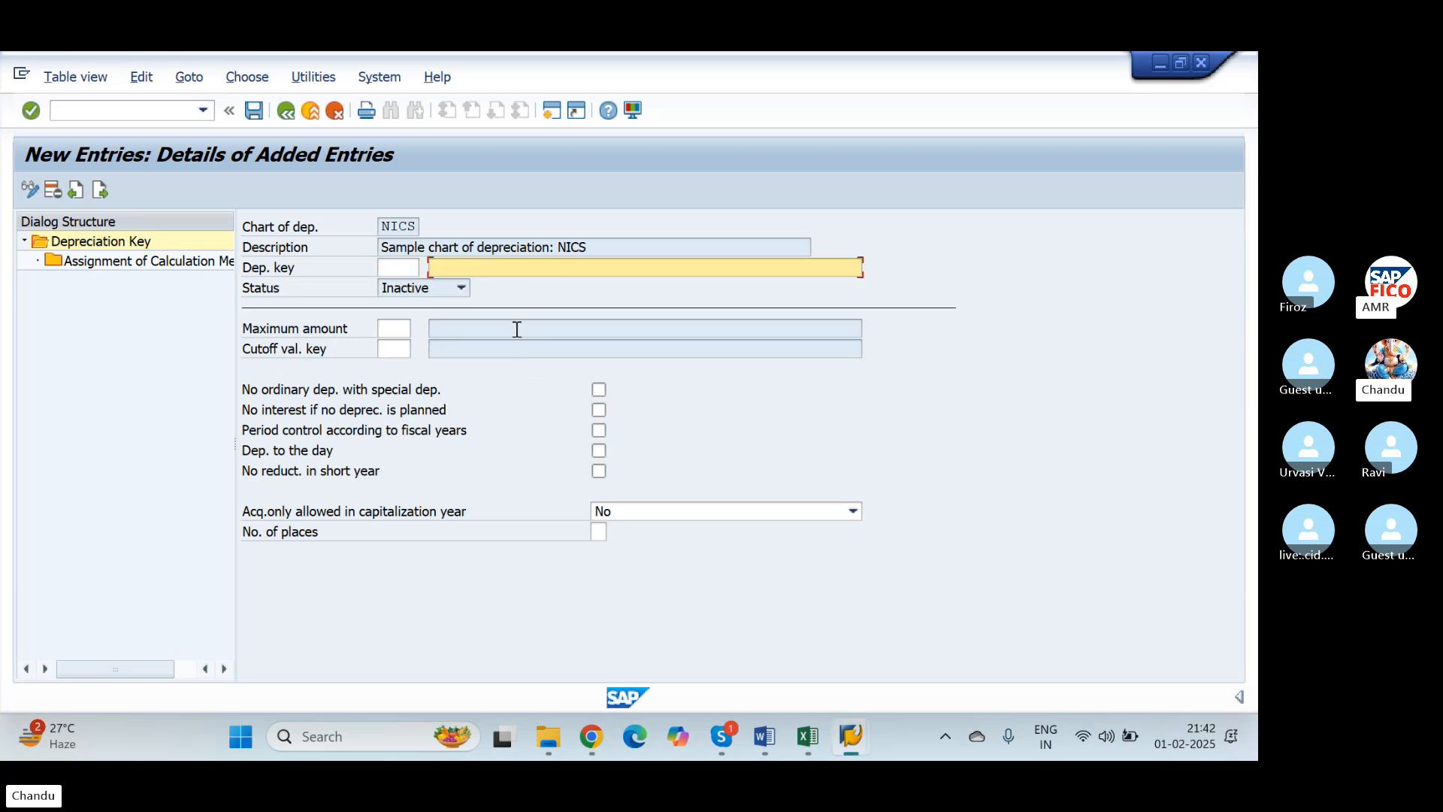
Describe the new key as 5% WDV DEPRECIATION ON HEAVY PLANT & MACHINARY and re-enter HA02 as its key
type("5%")
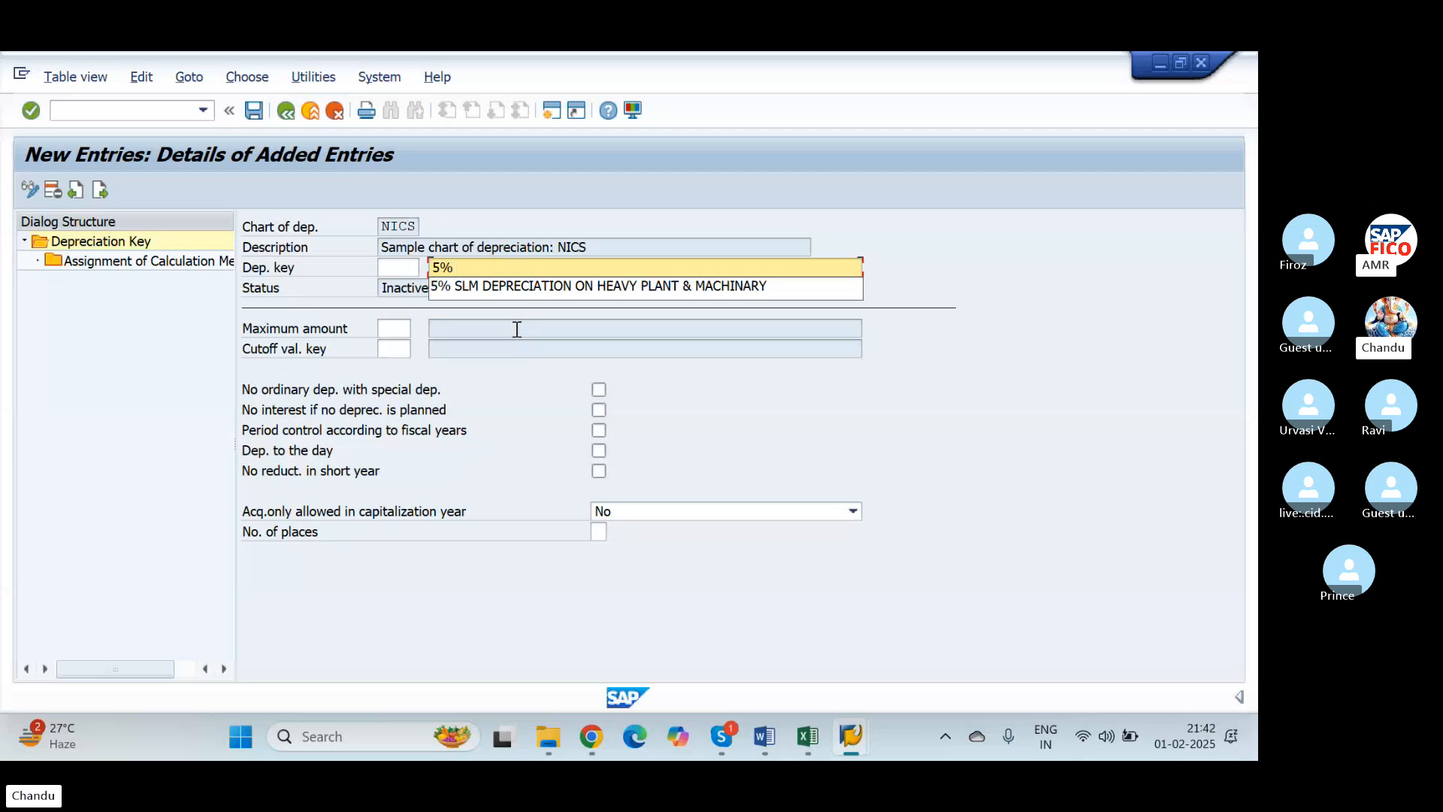
type(" WDV ")
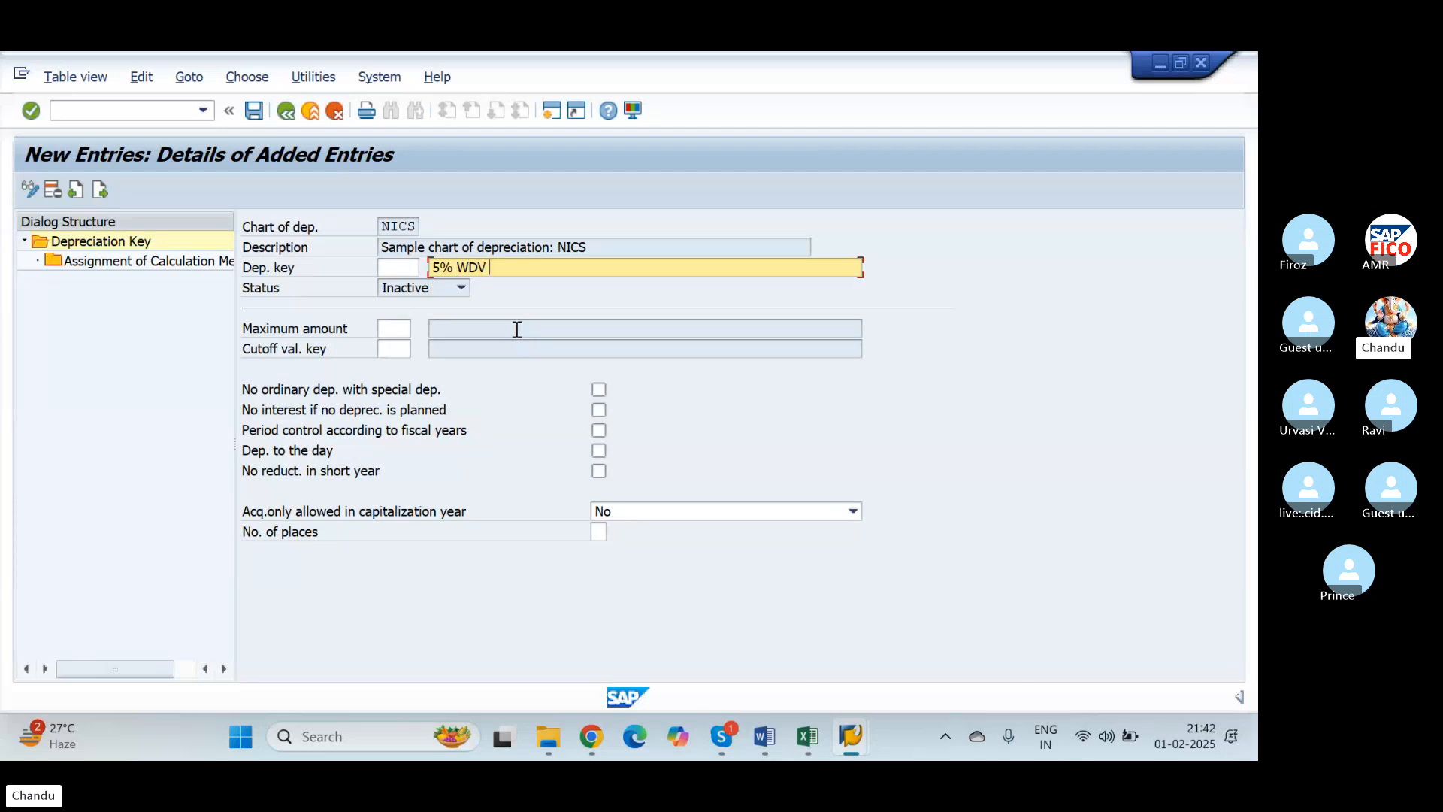
type("DEPRE")
type("IAS")
key("BackSpace")
type("TION ON")
left_click(396, 275)
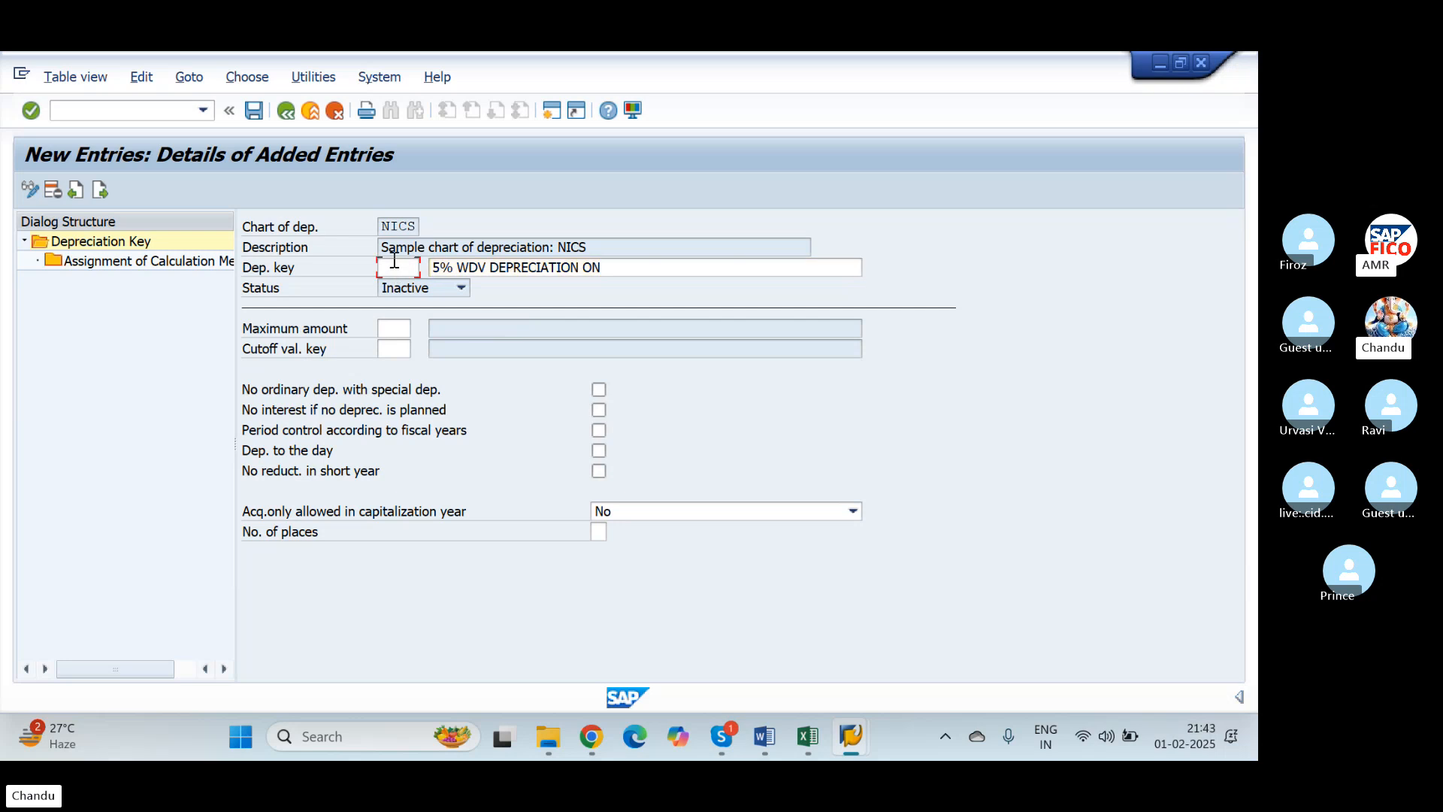
type("HA")
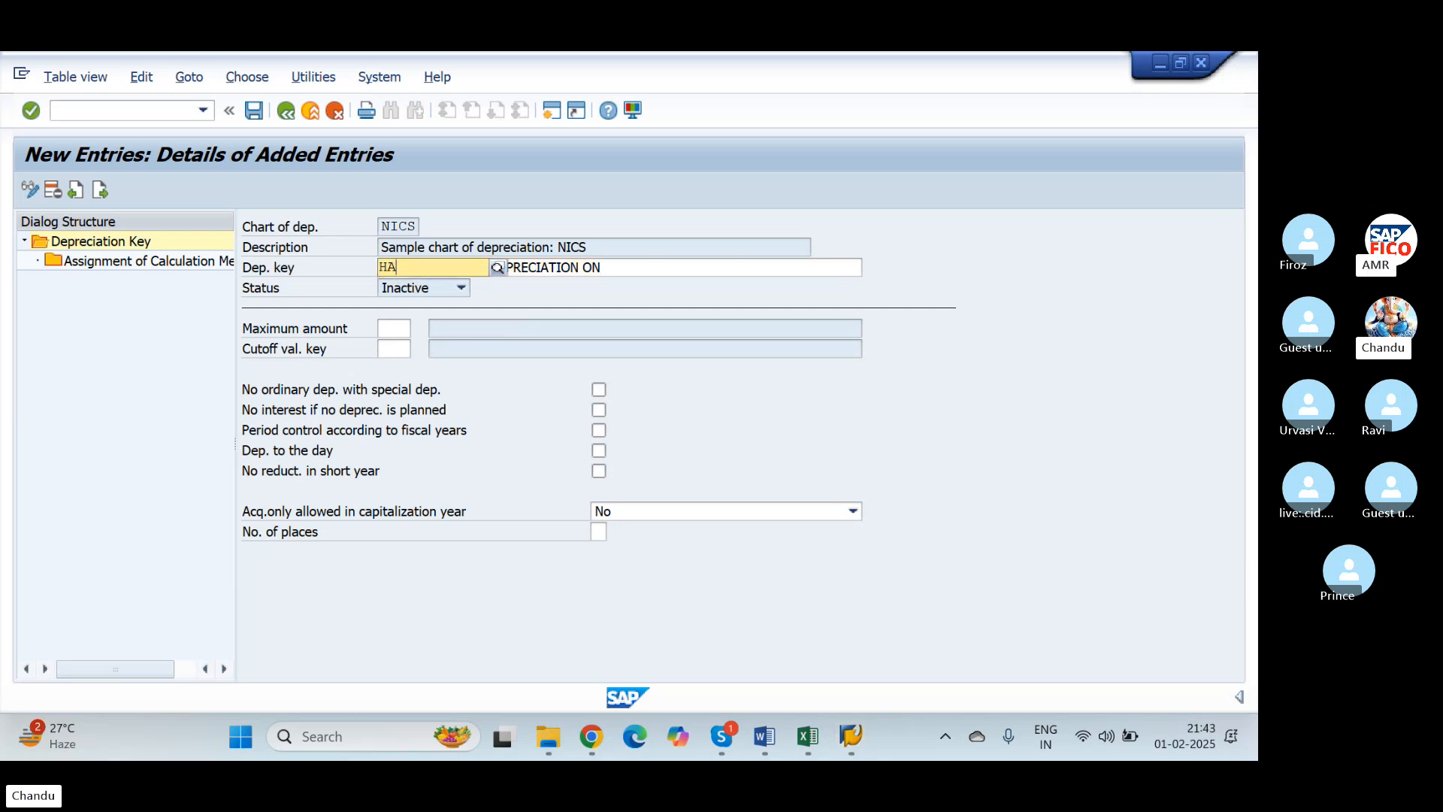
type("02")
left_click(647, 267)
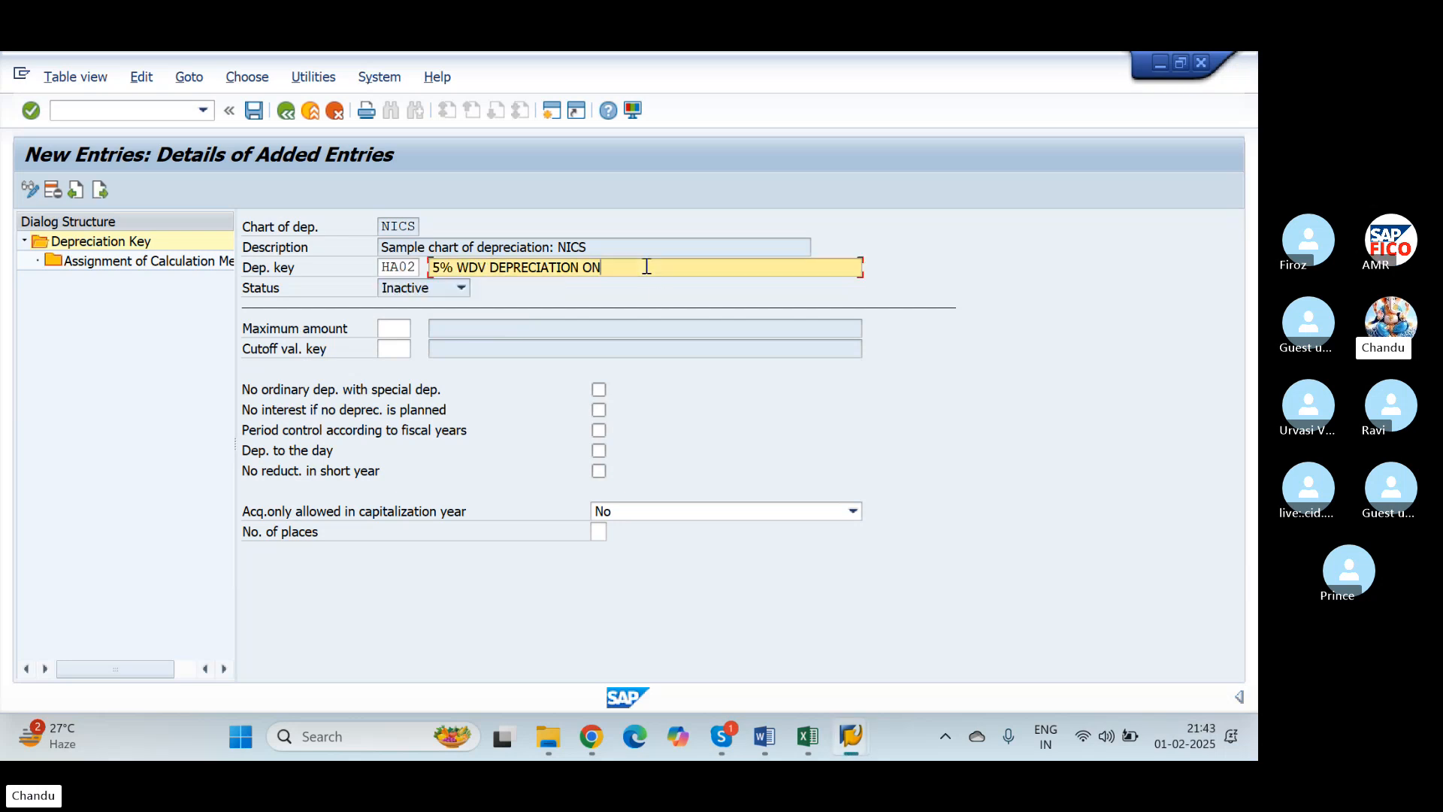
type("HEAVY PLANT & MACHINARY")
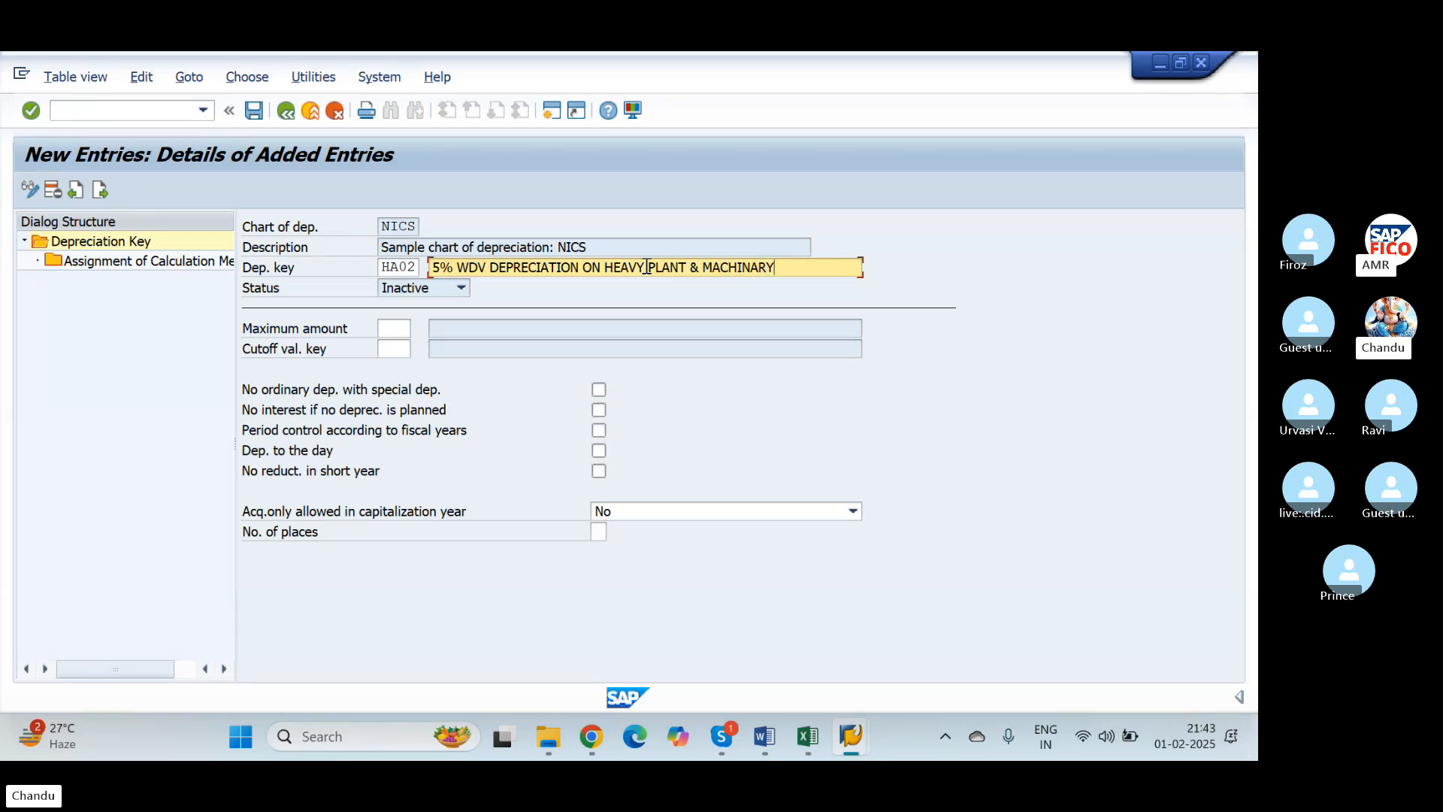
Enable Period control according to fiscal years and Dep. to the day for depreciation key HA02
key("Tab")
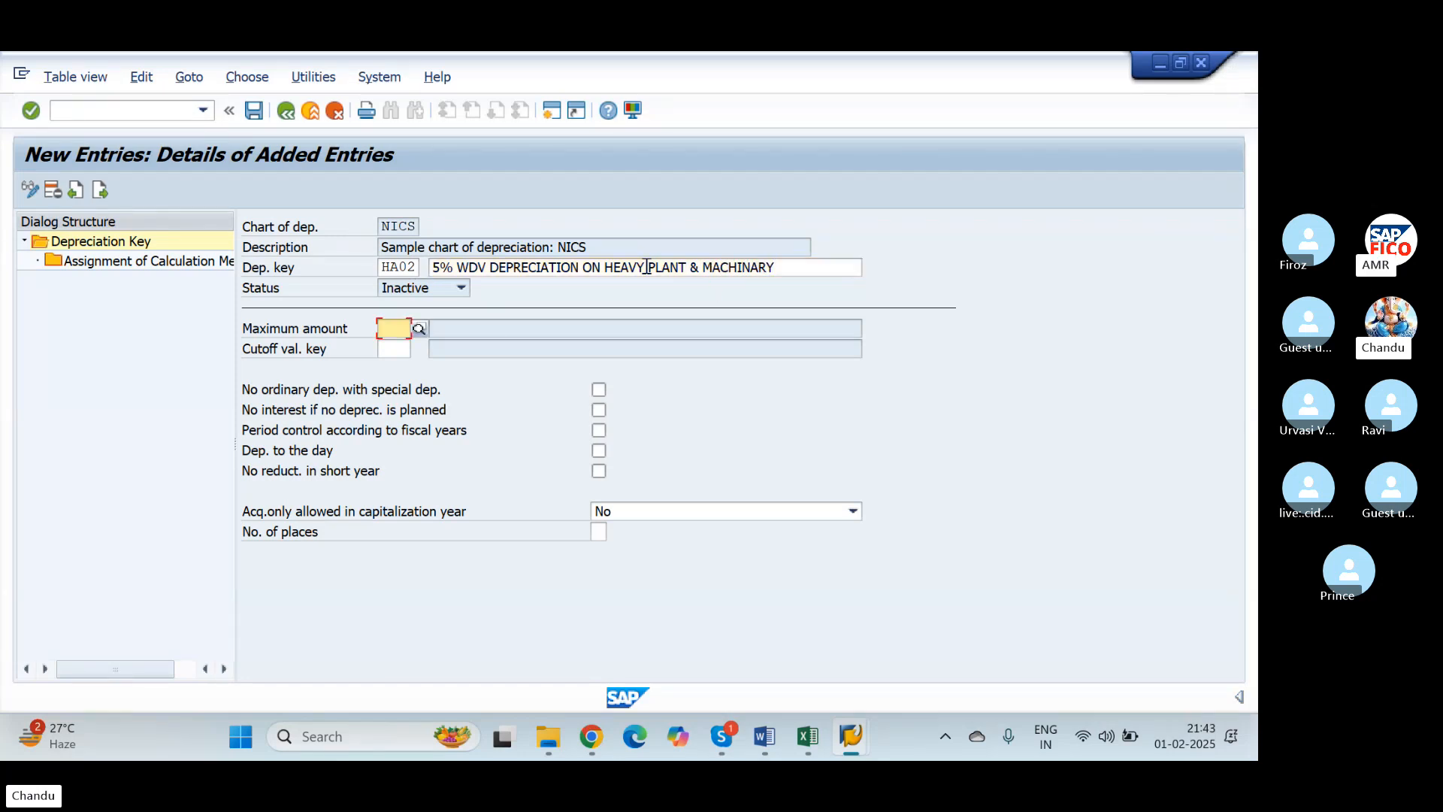
key("Tab")
key("Tab")
key("Tab")
key("Tab")
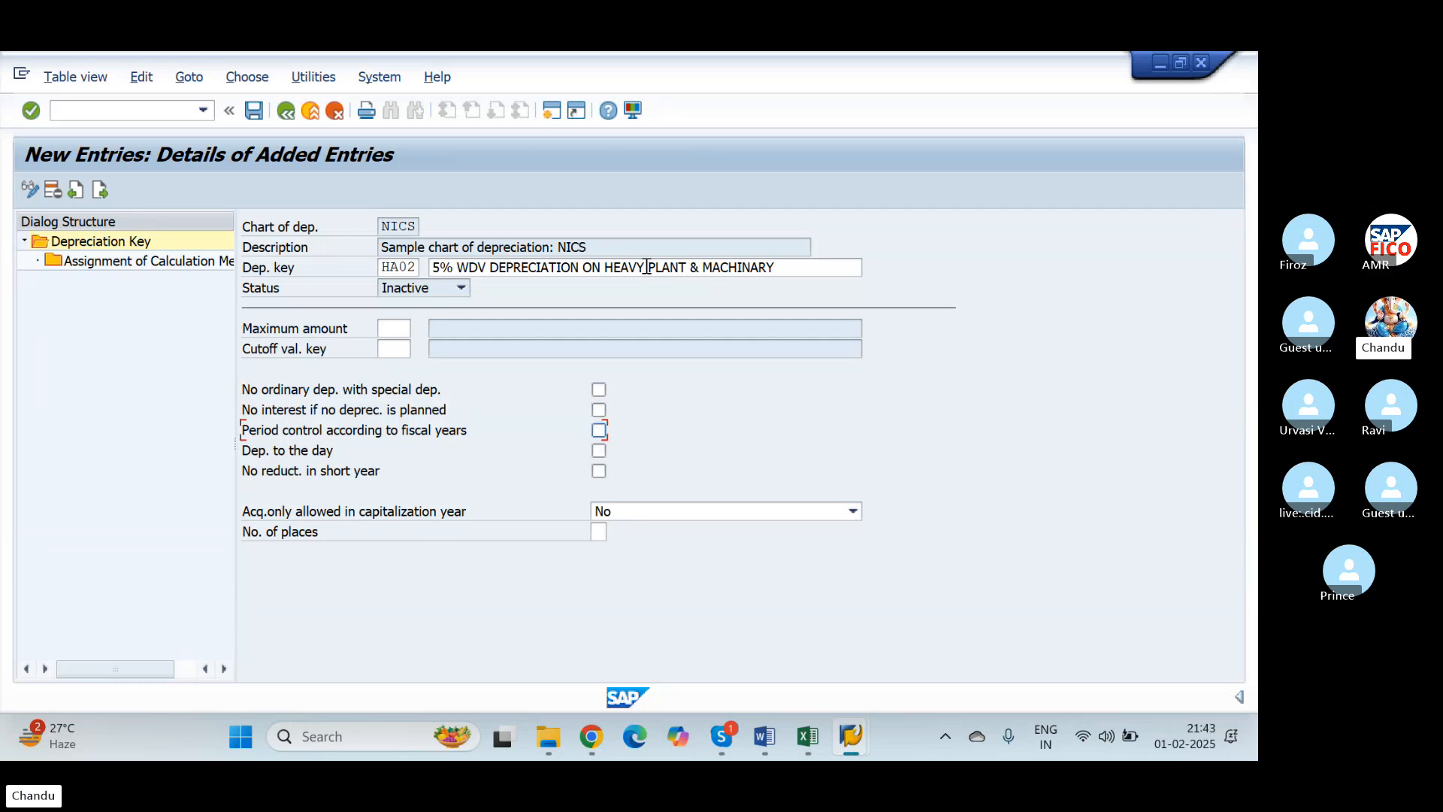
key("space")
key("Tab")
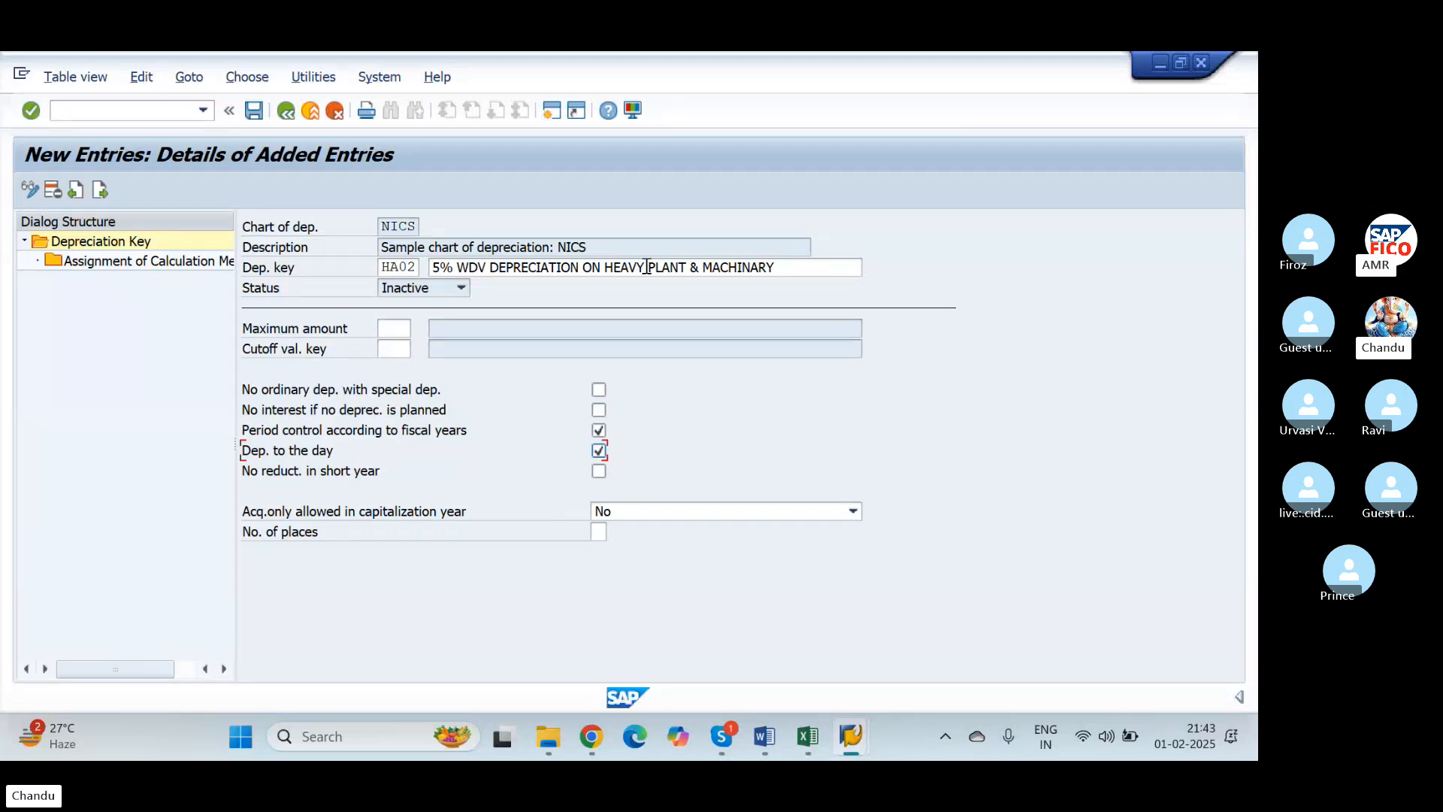
key("Tab")
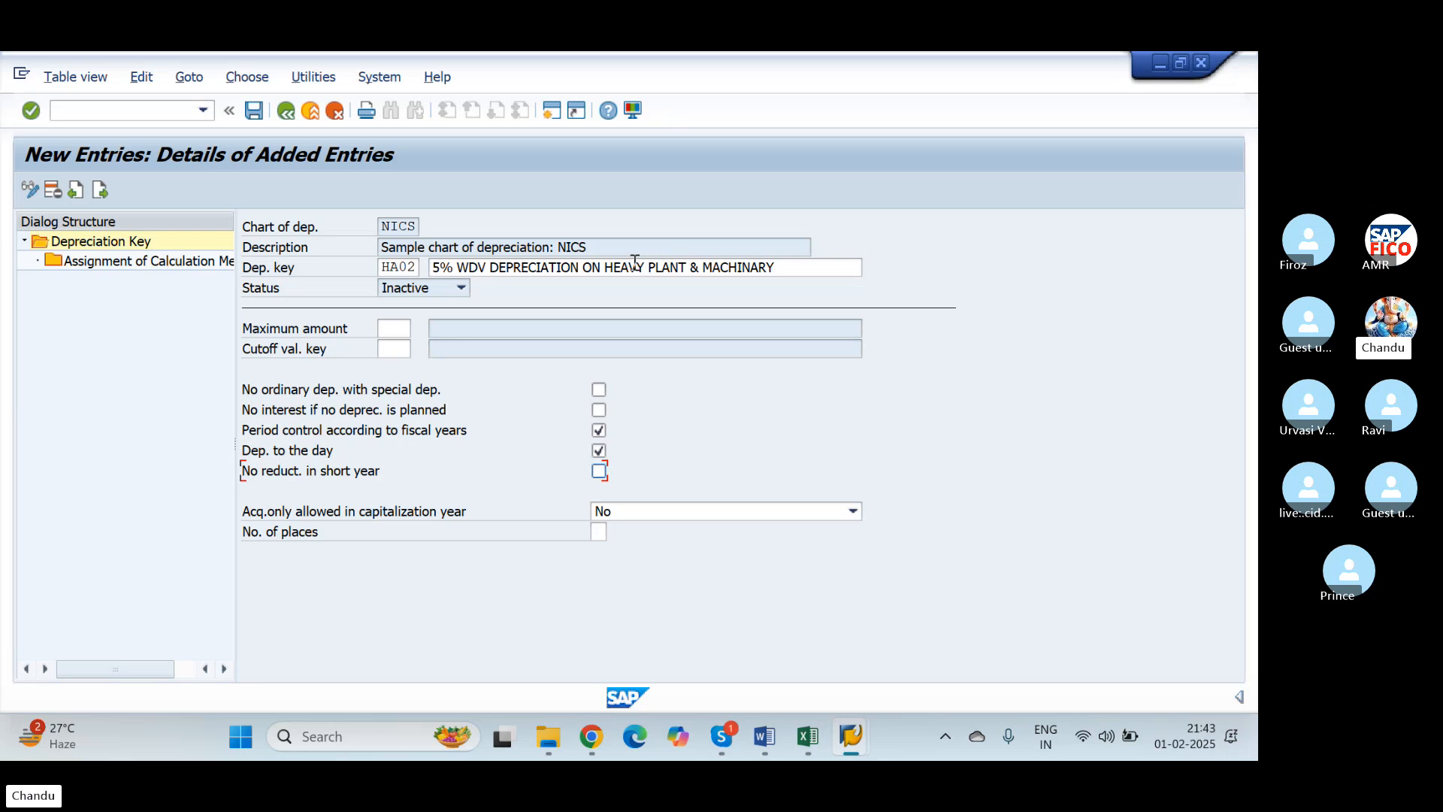
Add a calculation method assignment to HA02 with type Ord.depreciation and phase From the start of depreciation
double_click(88, 262)
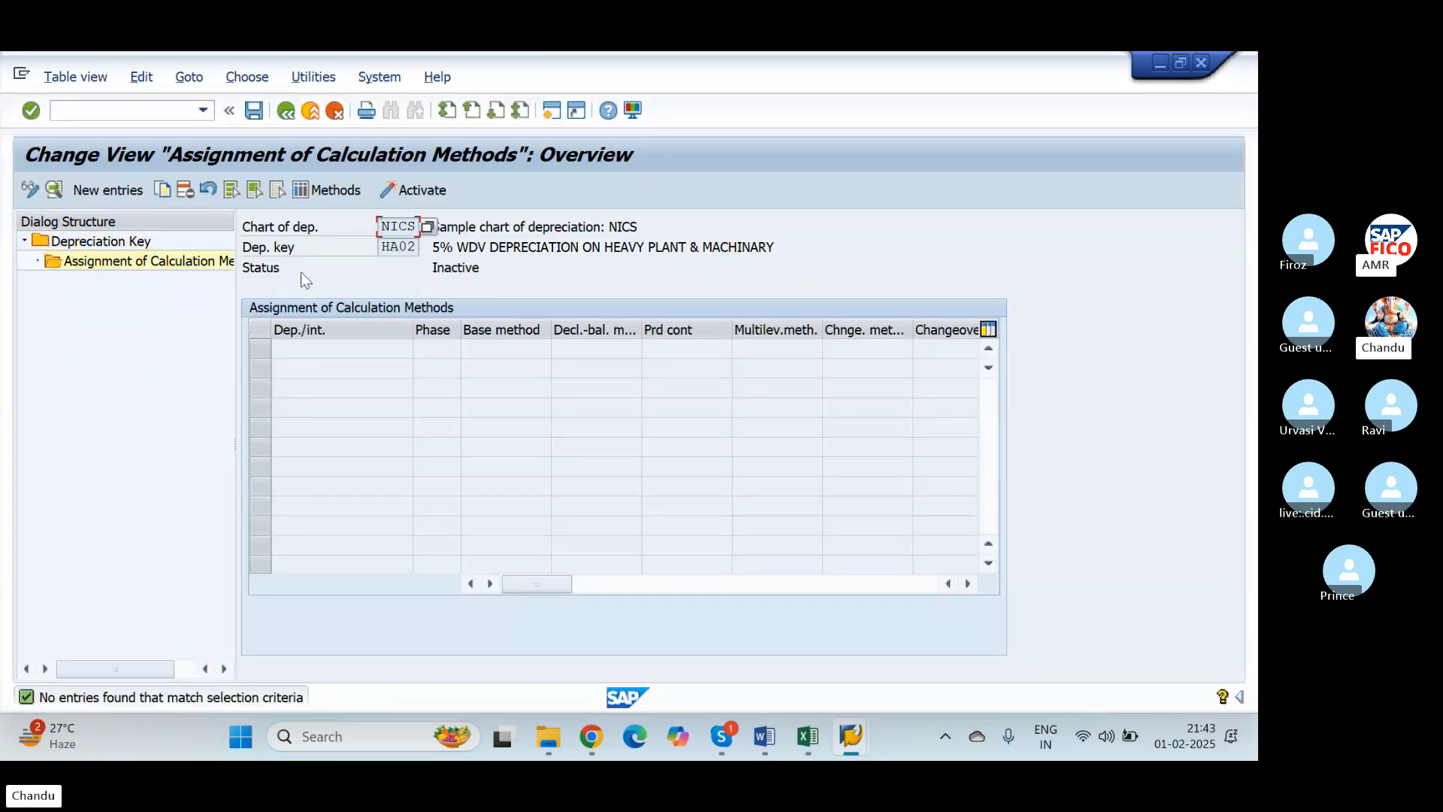
left_click(80, 190)
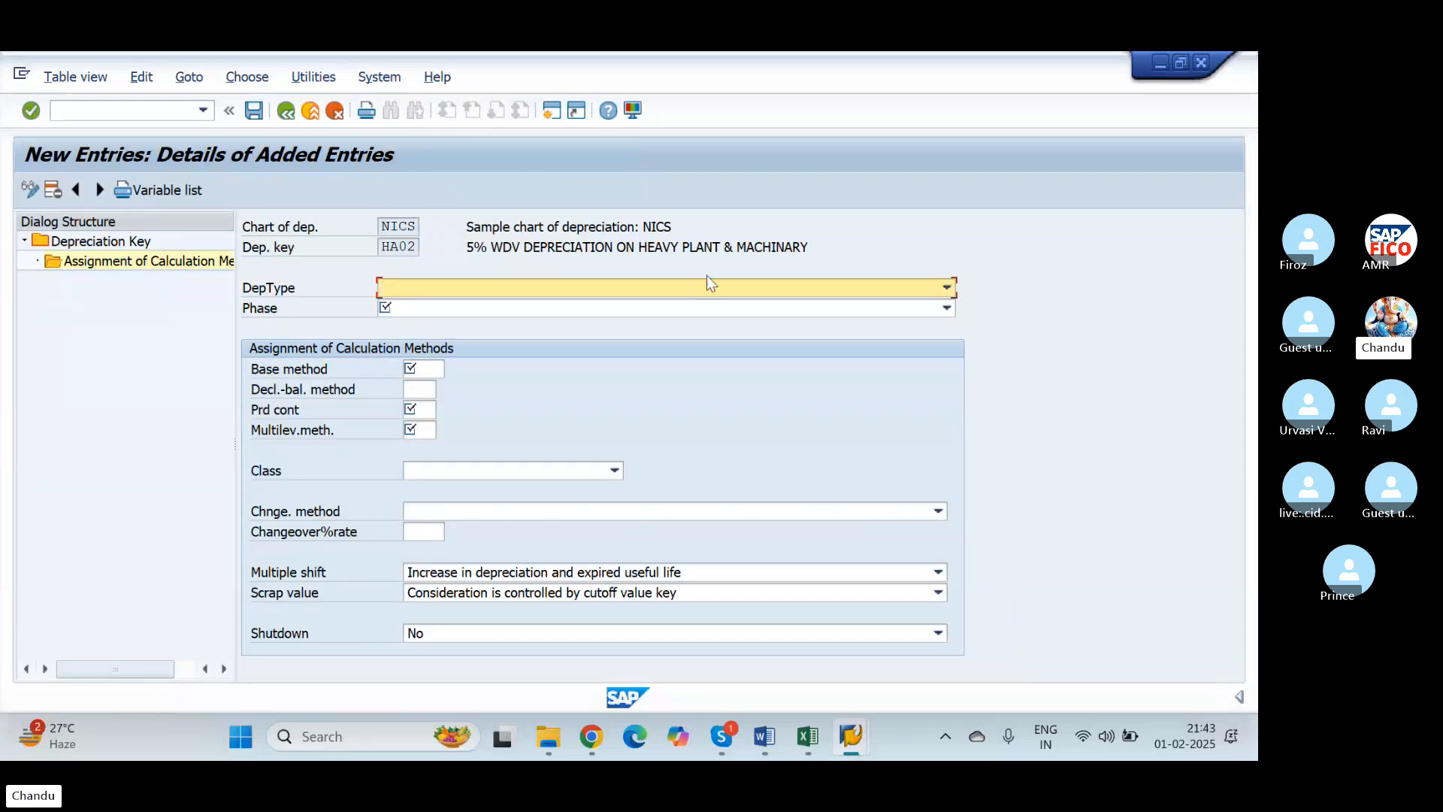
left_click(946, 287)
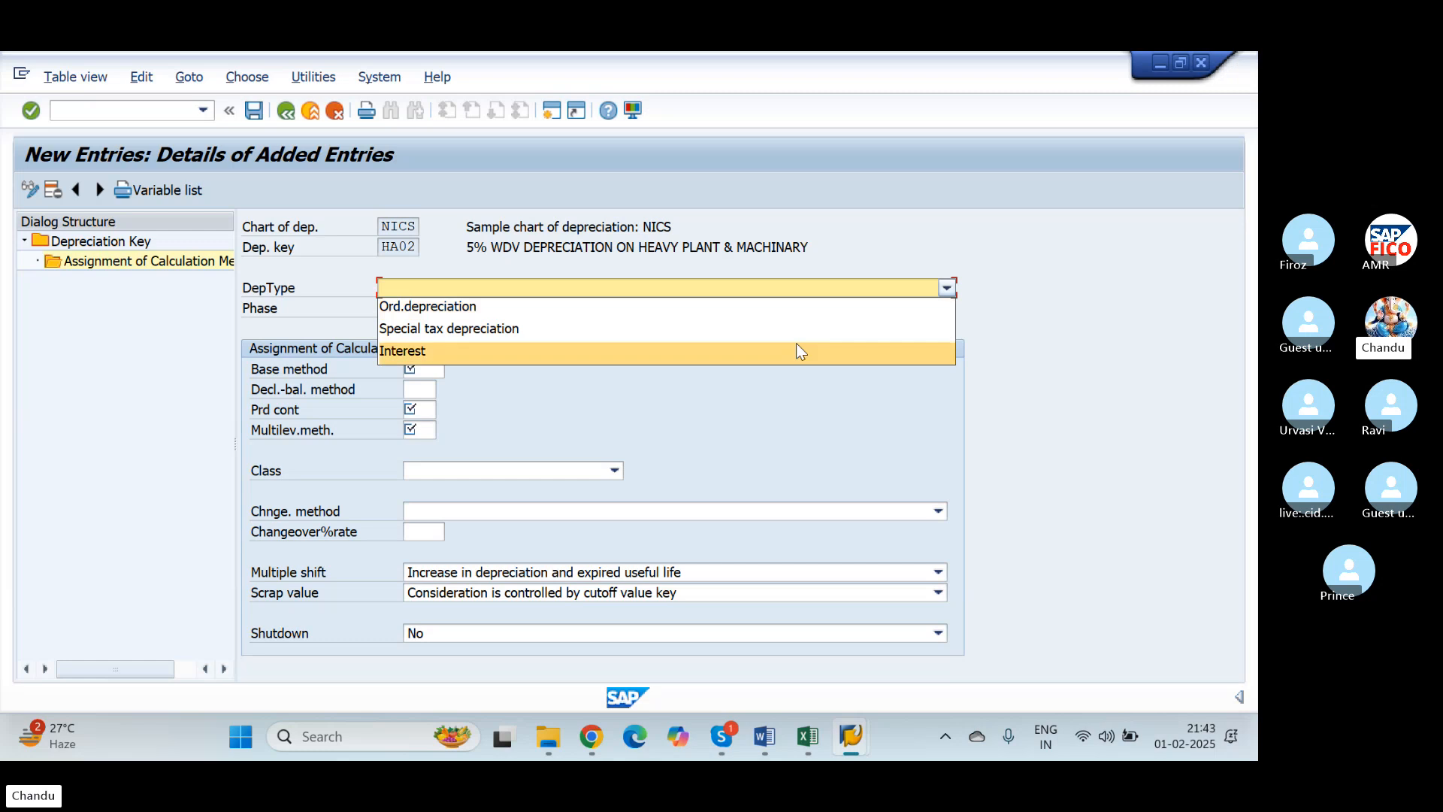
left_click(804, 309)
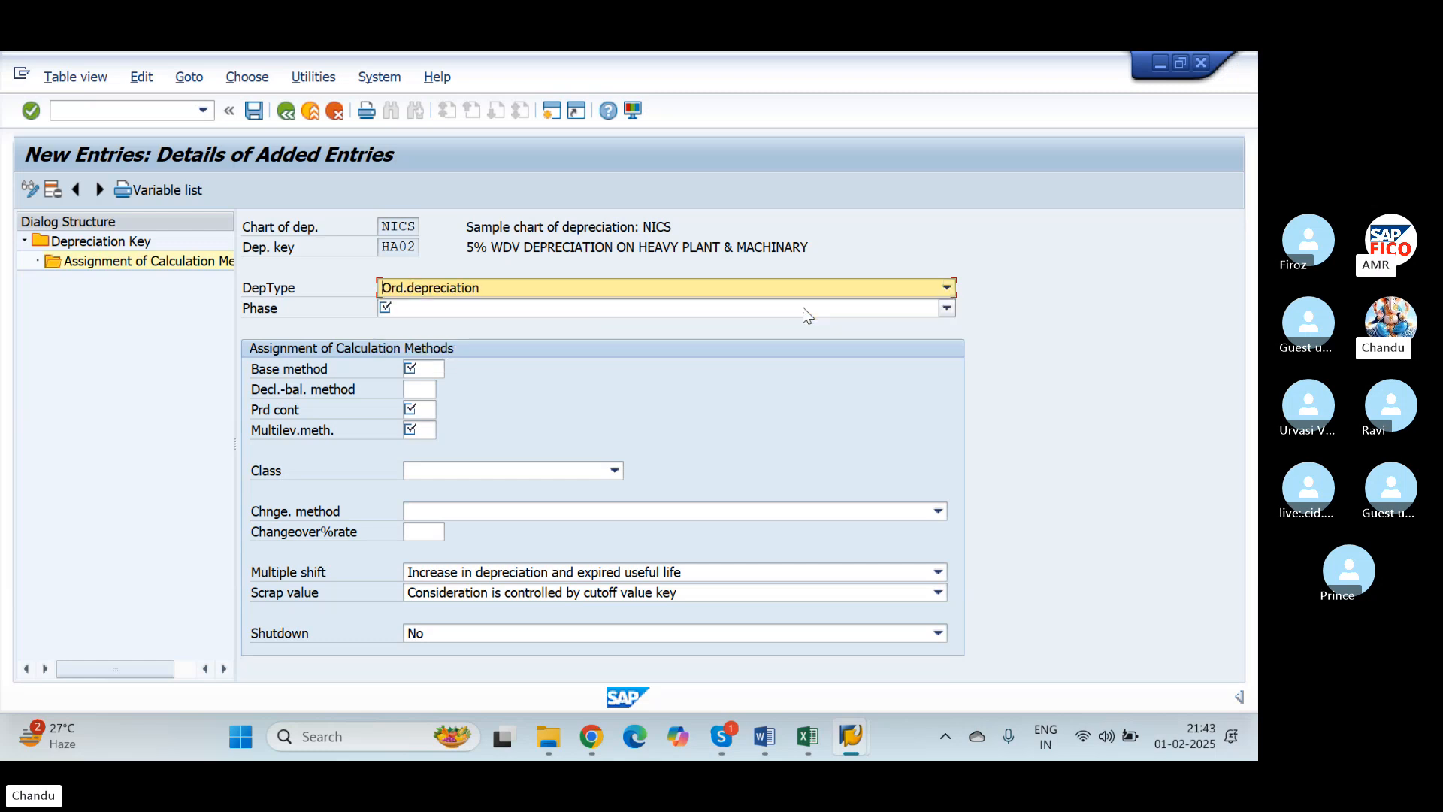
left_click(439, 305)
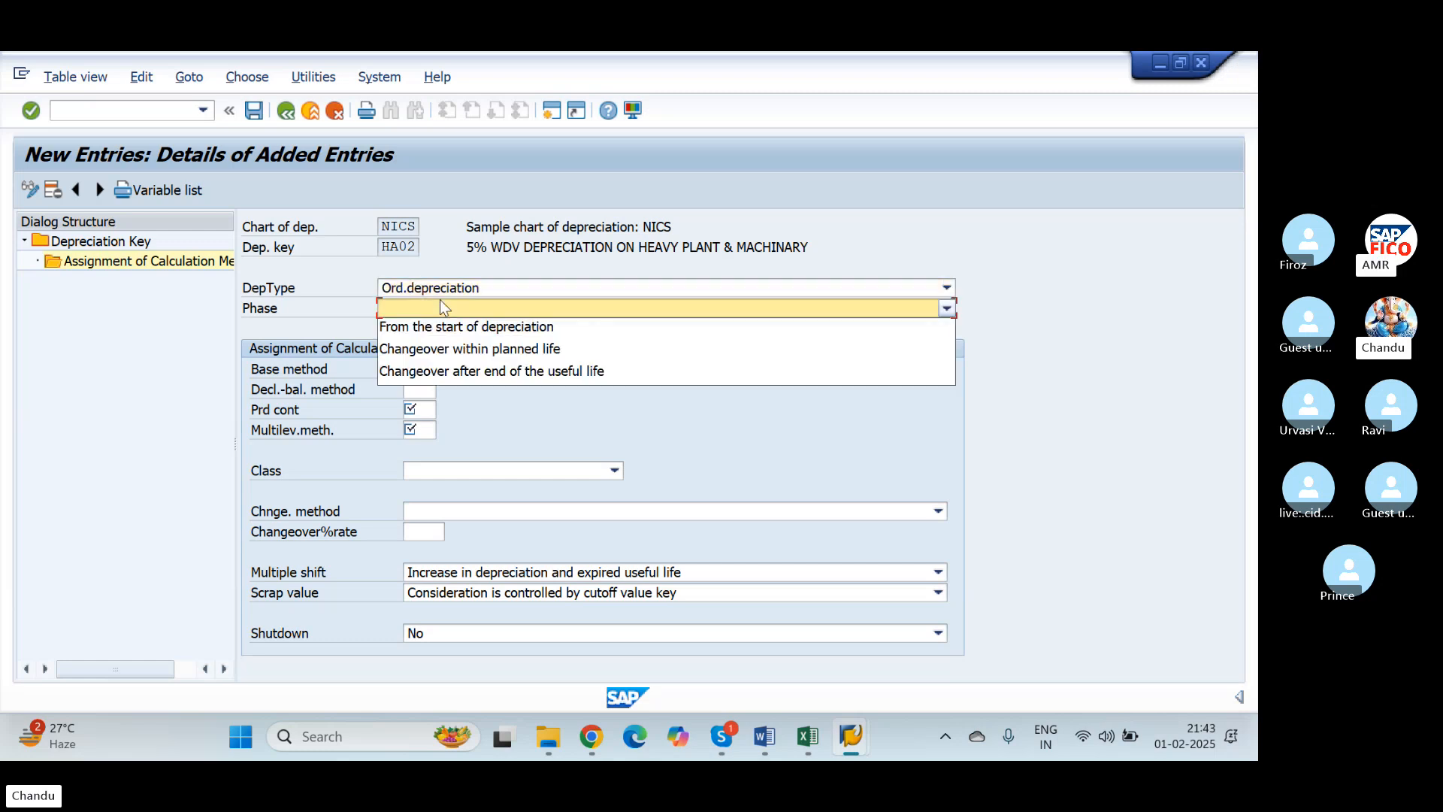
left_click(442, 329)
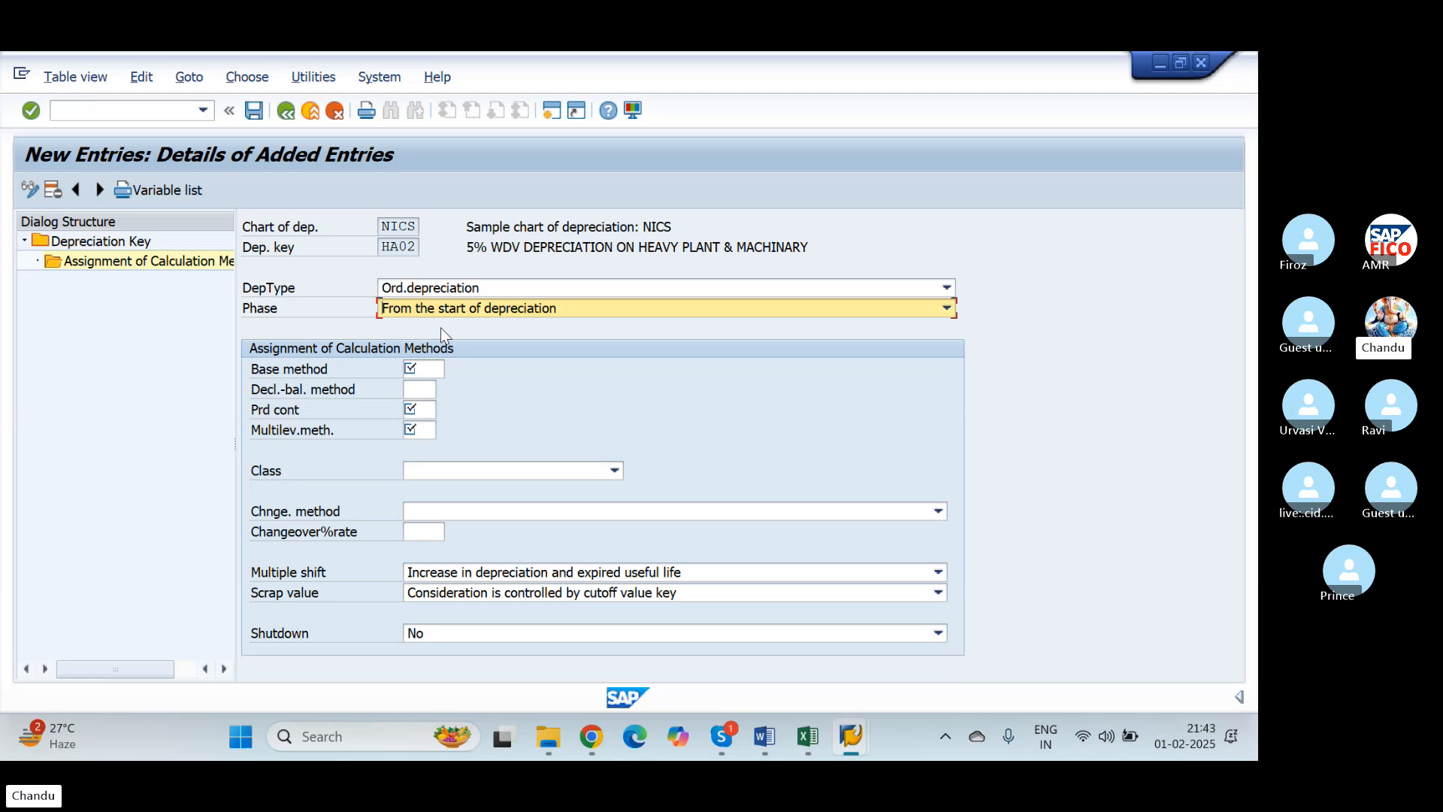
Choose base method 0014, Ordinary: explicit percentage (after end of life), and period control method 001 for the HA02 assignment
left_click(427, 369)
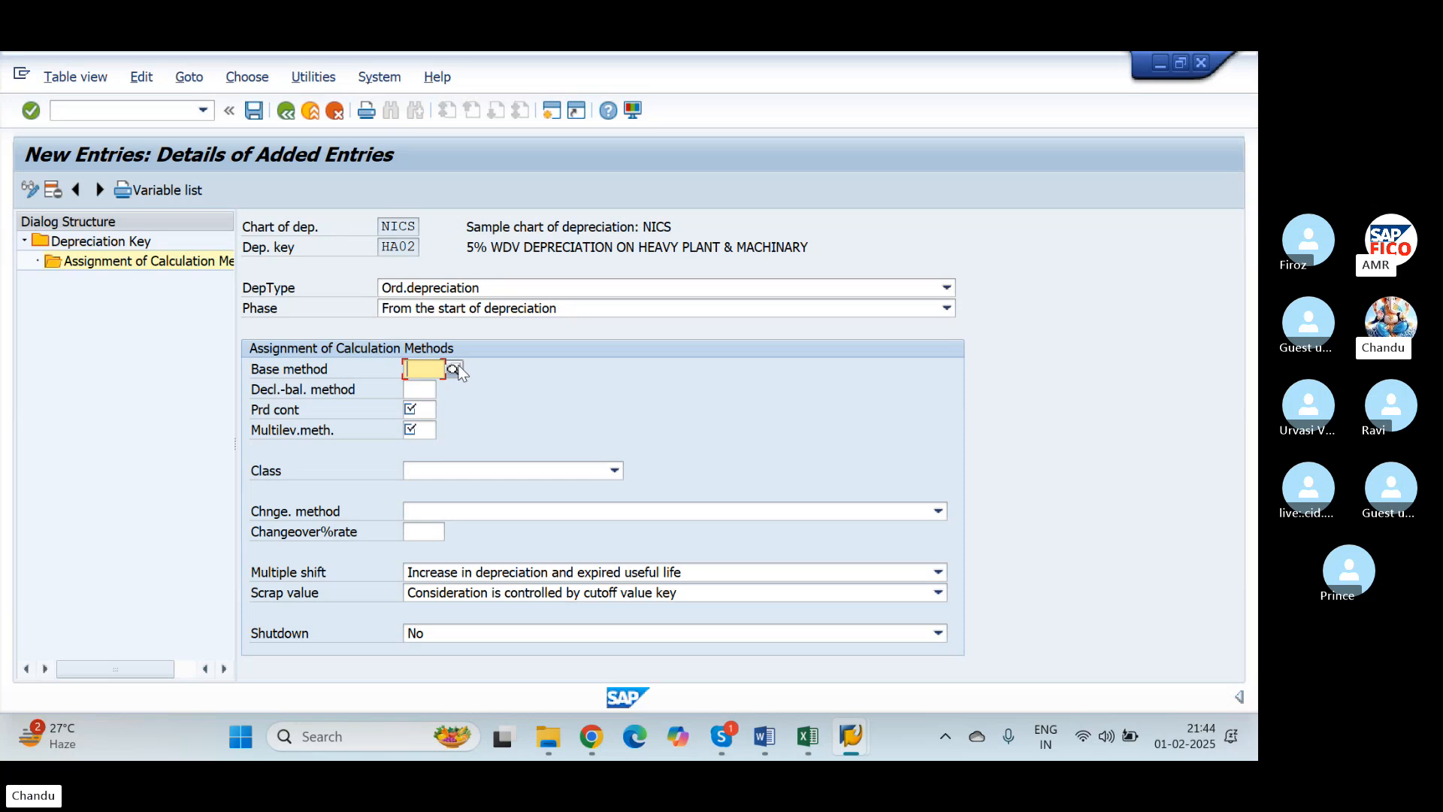
left_click(453, 369)
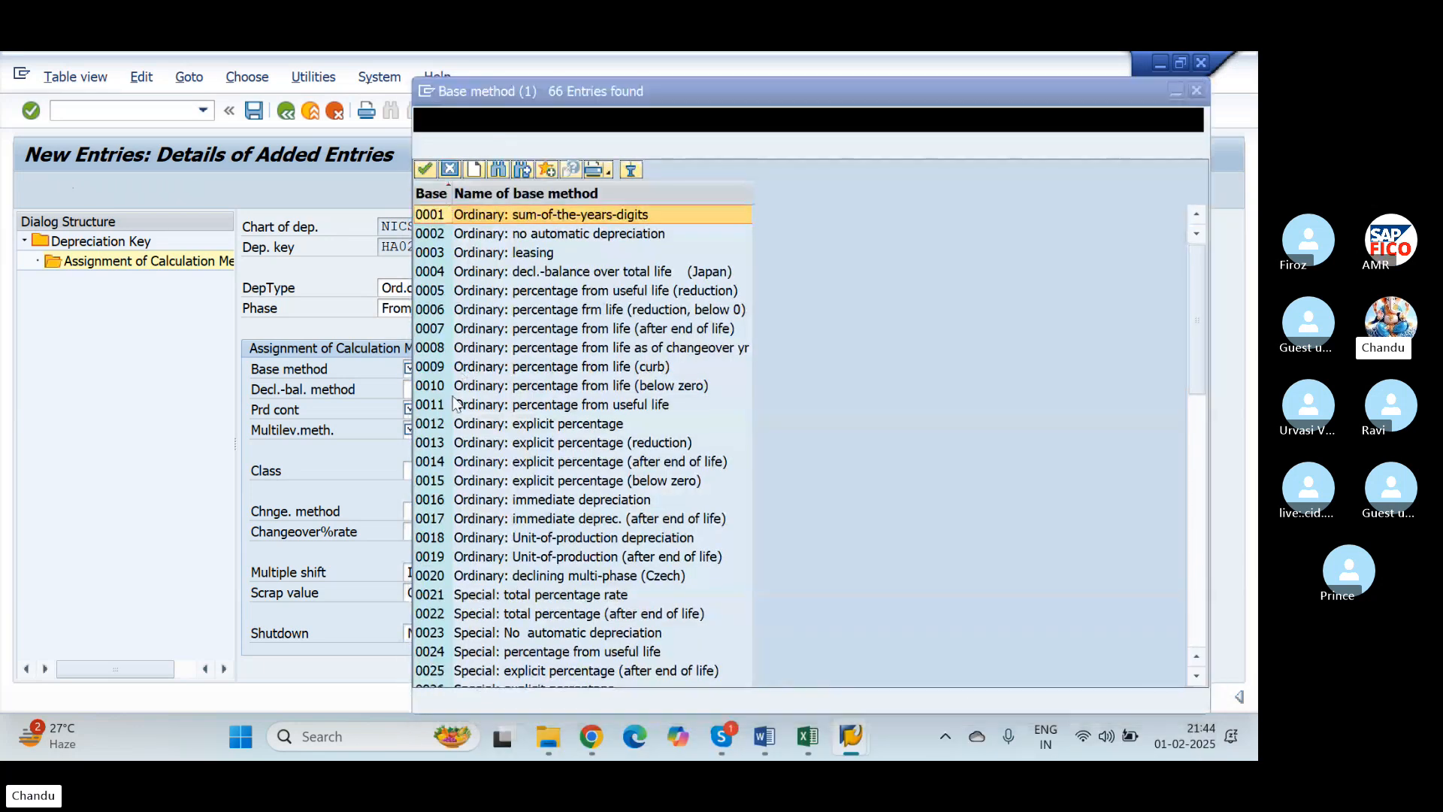
left_click(435, 462)
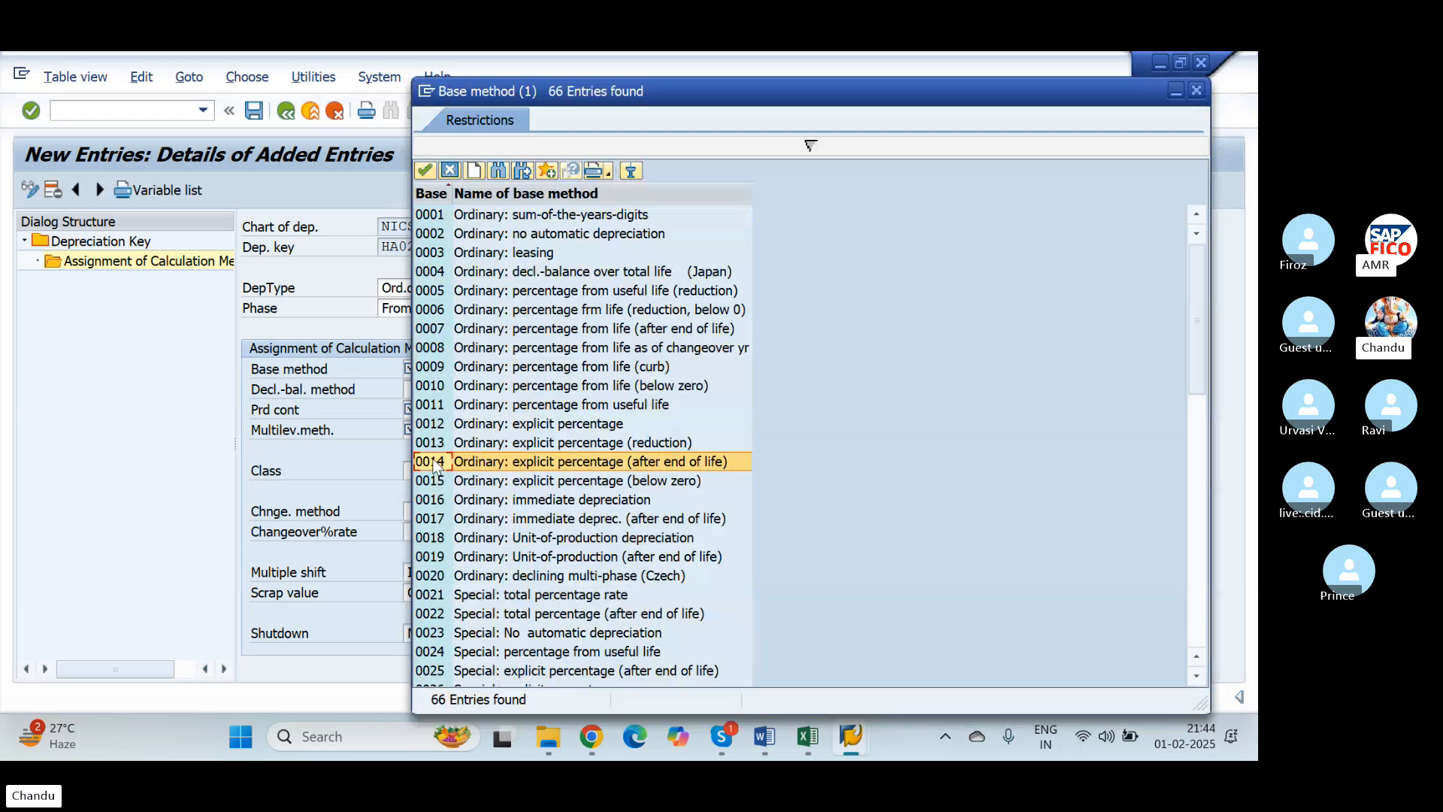
left_click(424, 173)
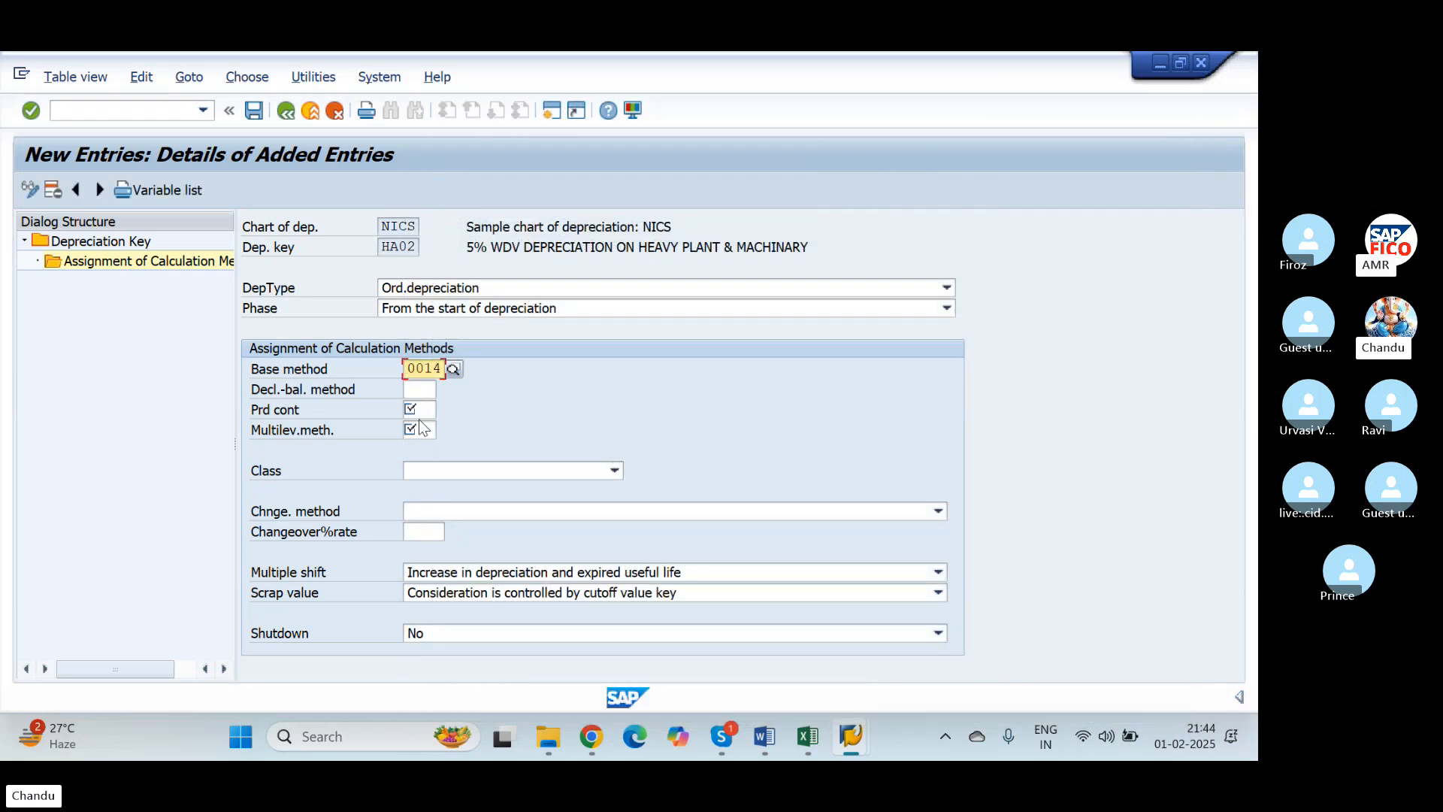
left_click(426, 408)
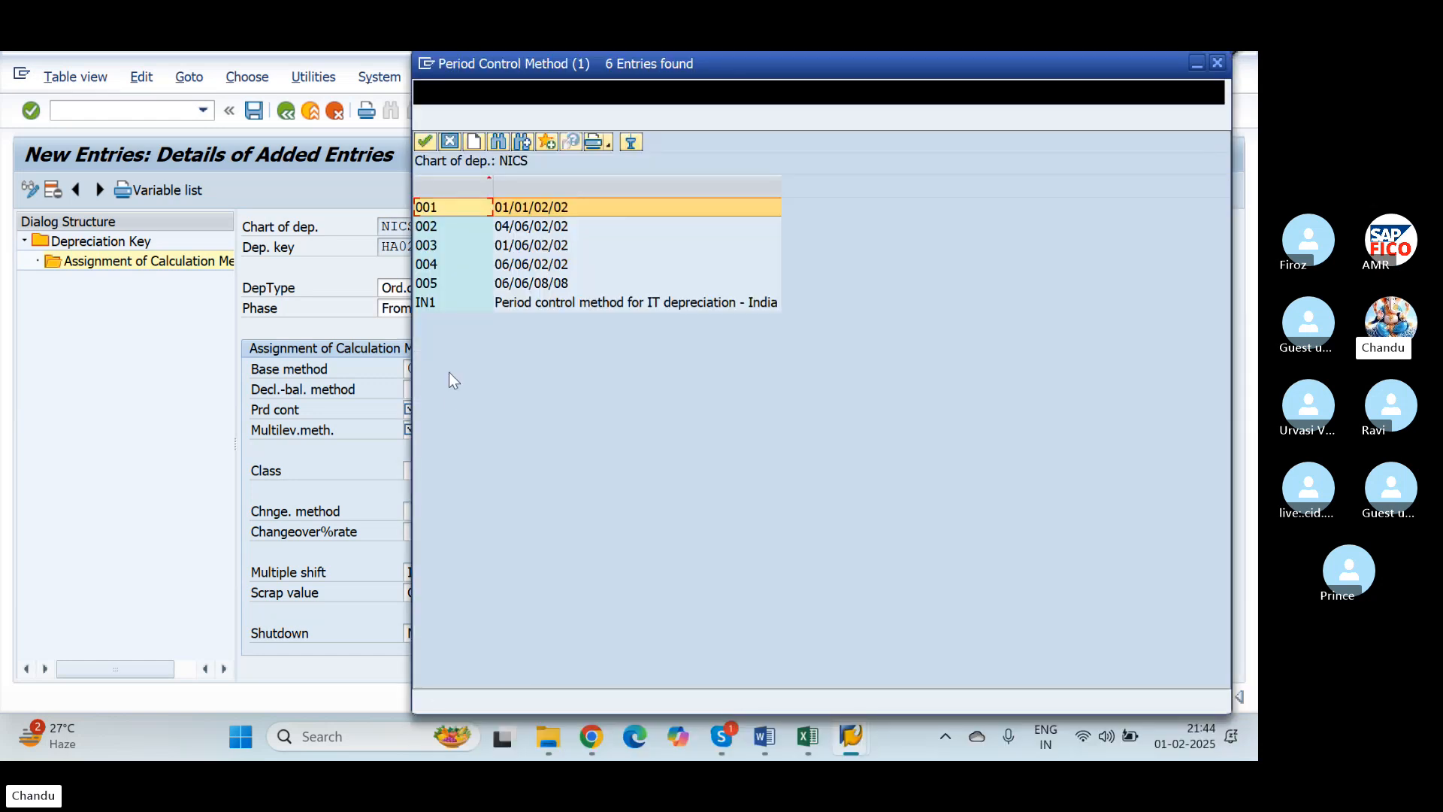
left_click(425, 143)
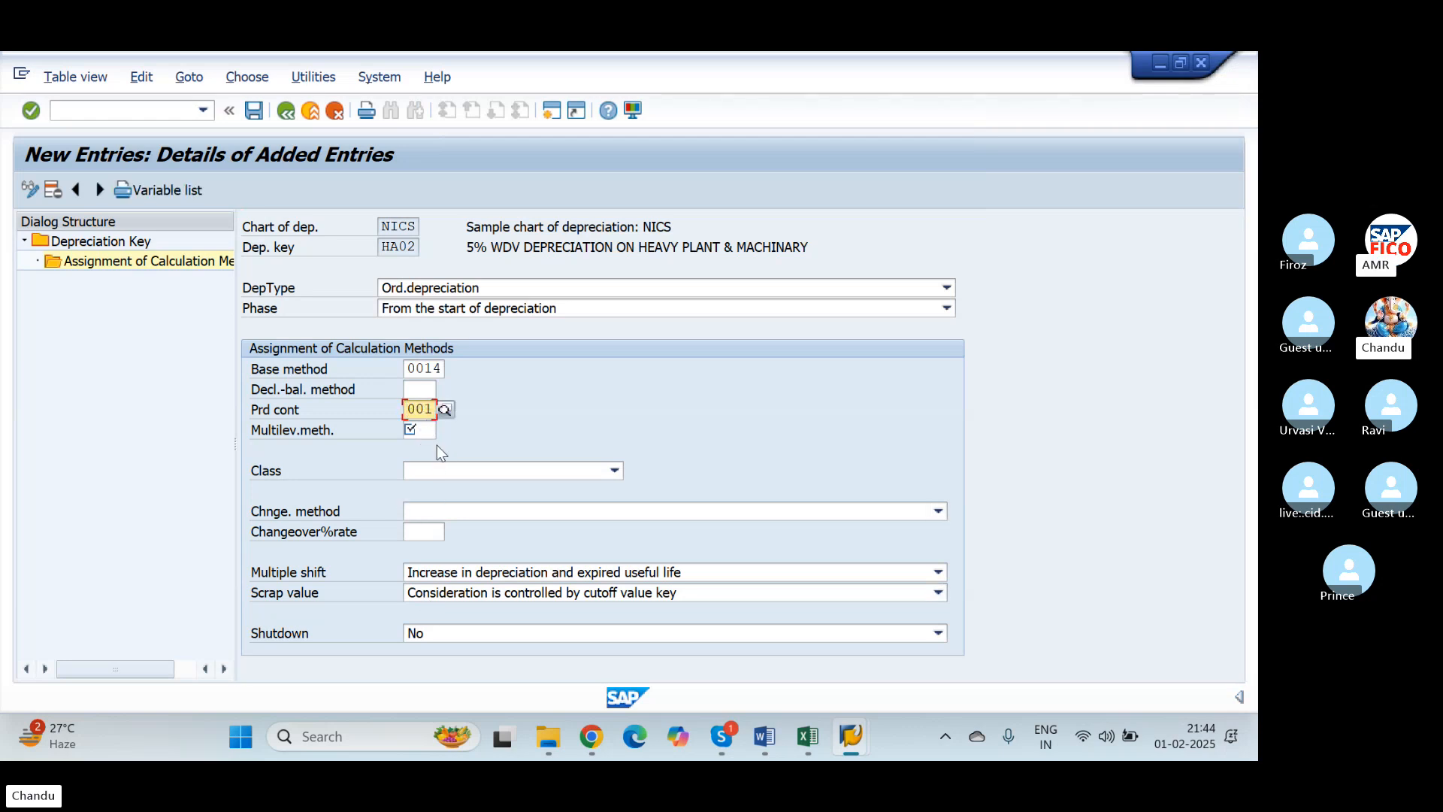
Assign multilevel method HA2, the 5% WDV method for heavy plant and machinery, to the HA02 calculation method assignment
left_click(417, 430)
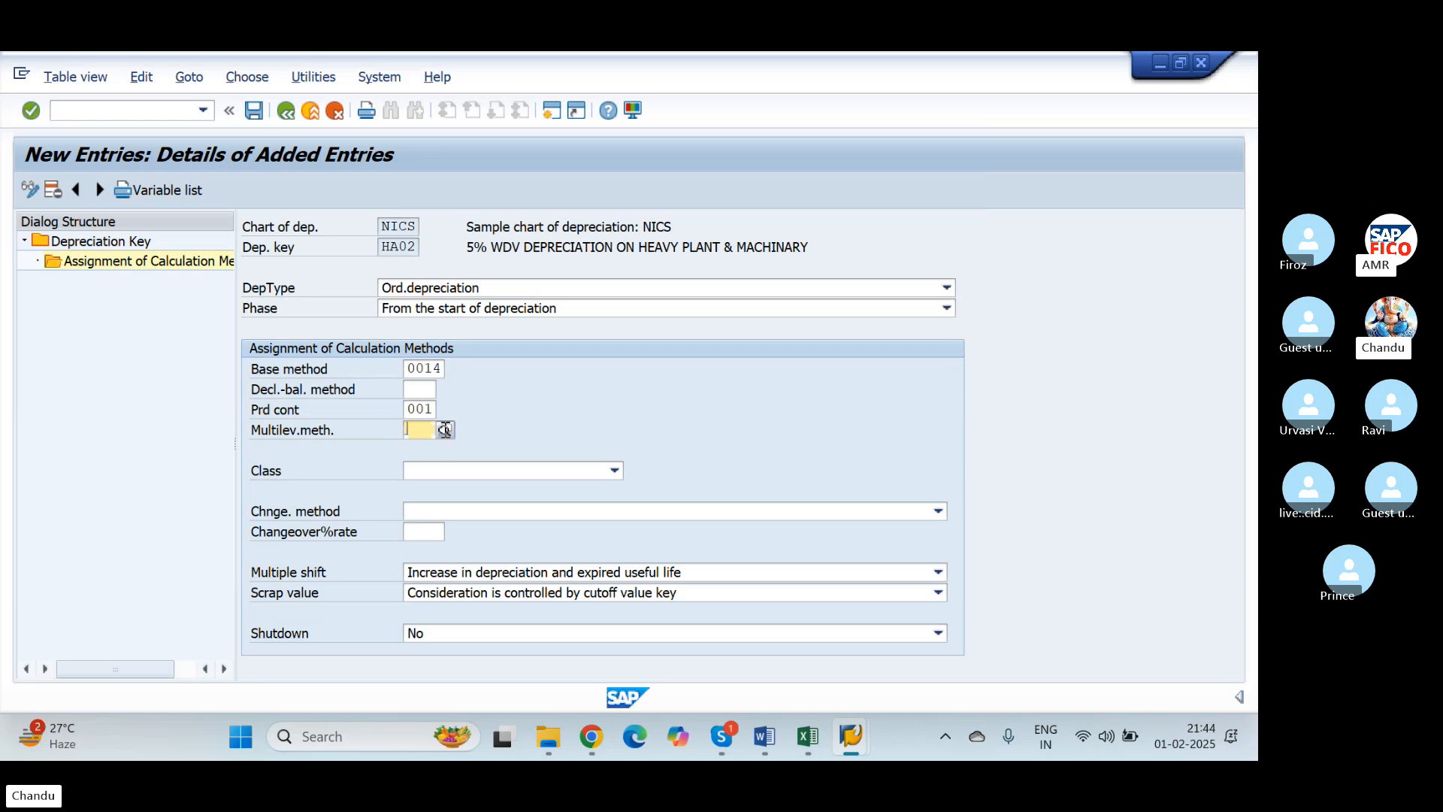
type("WD")
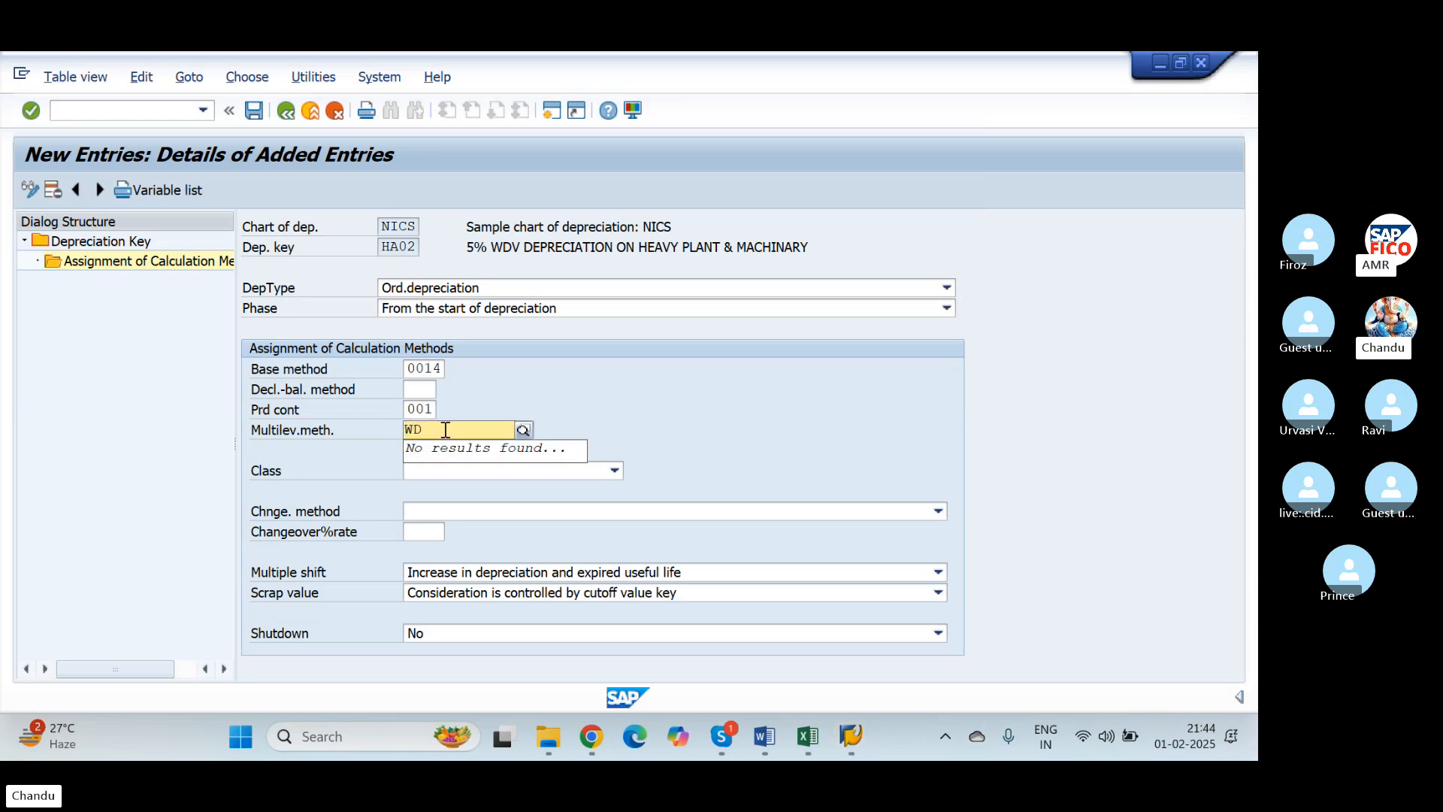
type("V")
key("BackSpace")
key("BackSpace")
key("BackSpace")
type("H")
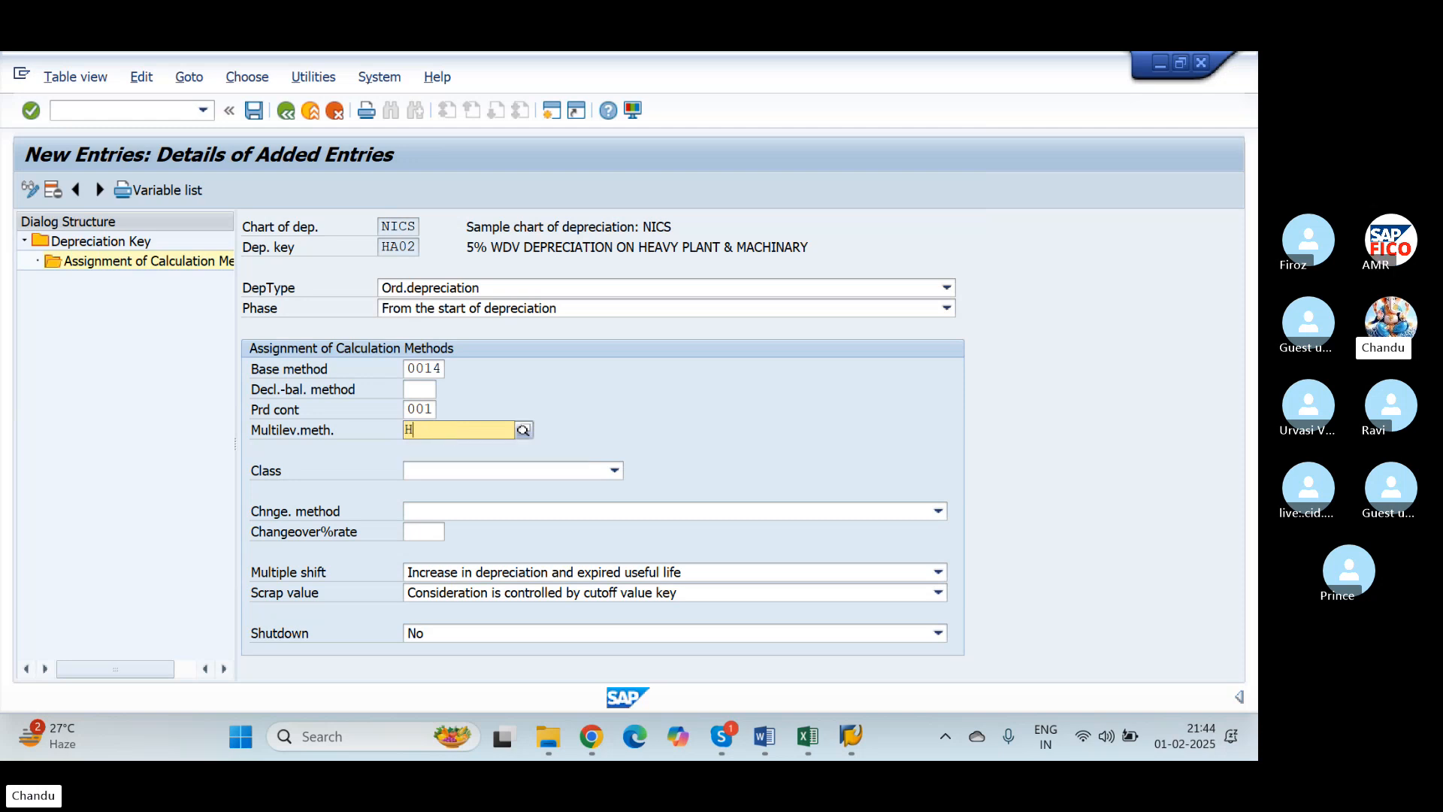
type("A2")
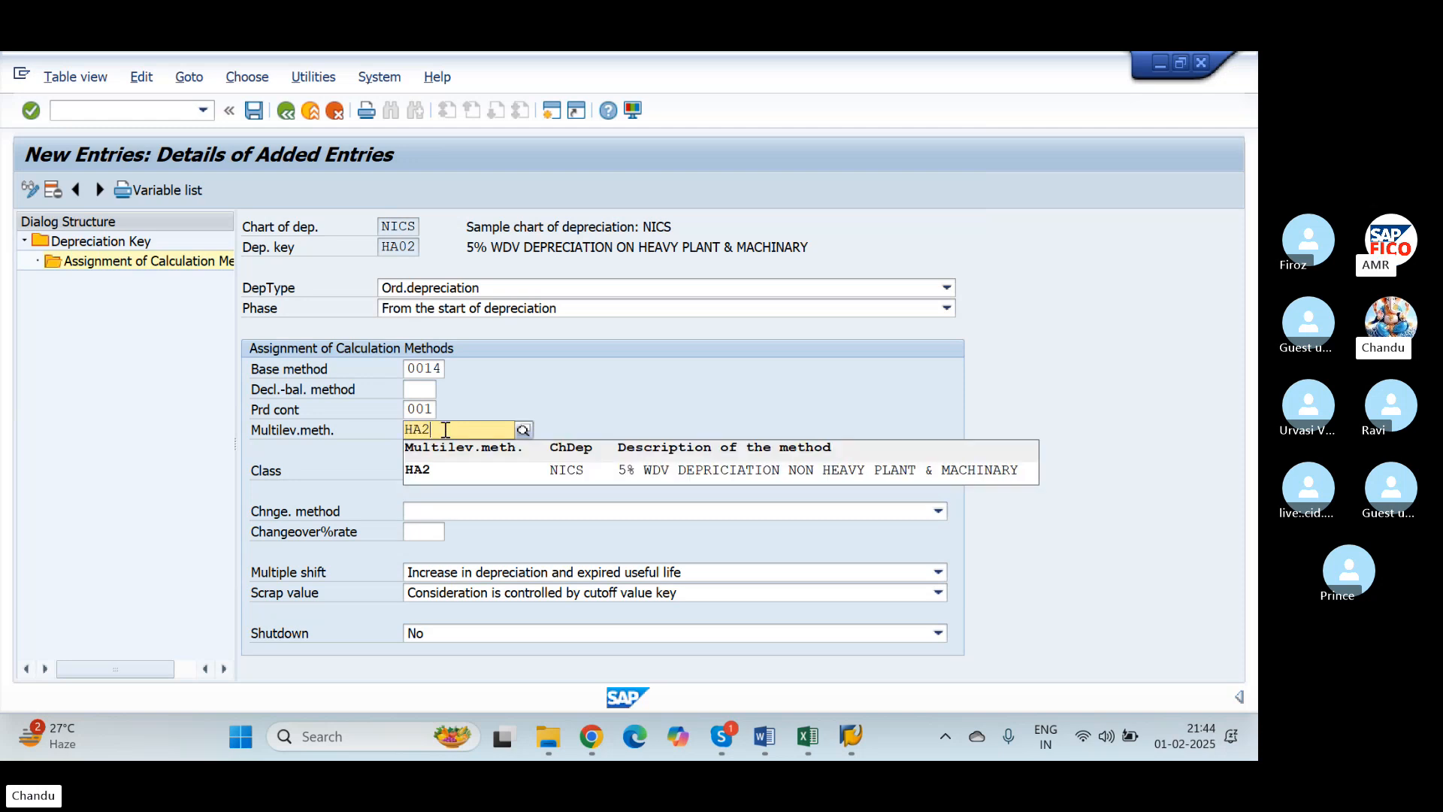
key("Return")
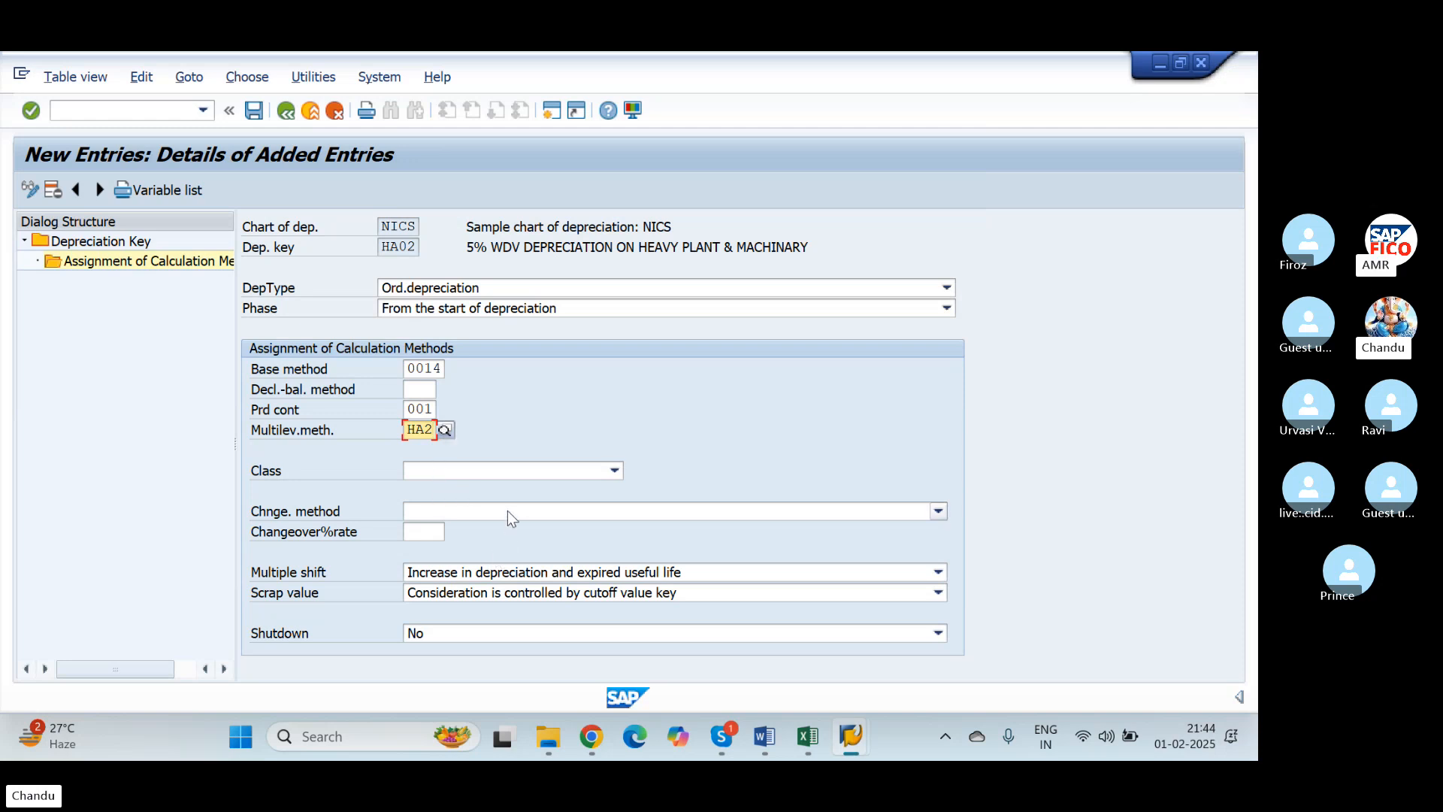
Set the class of the HA02 assignment to Other depreciation, save the entry and leave its details
left_click(517, 474)
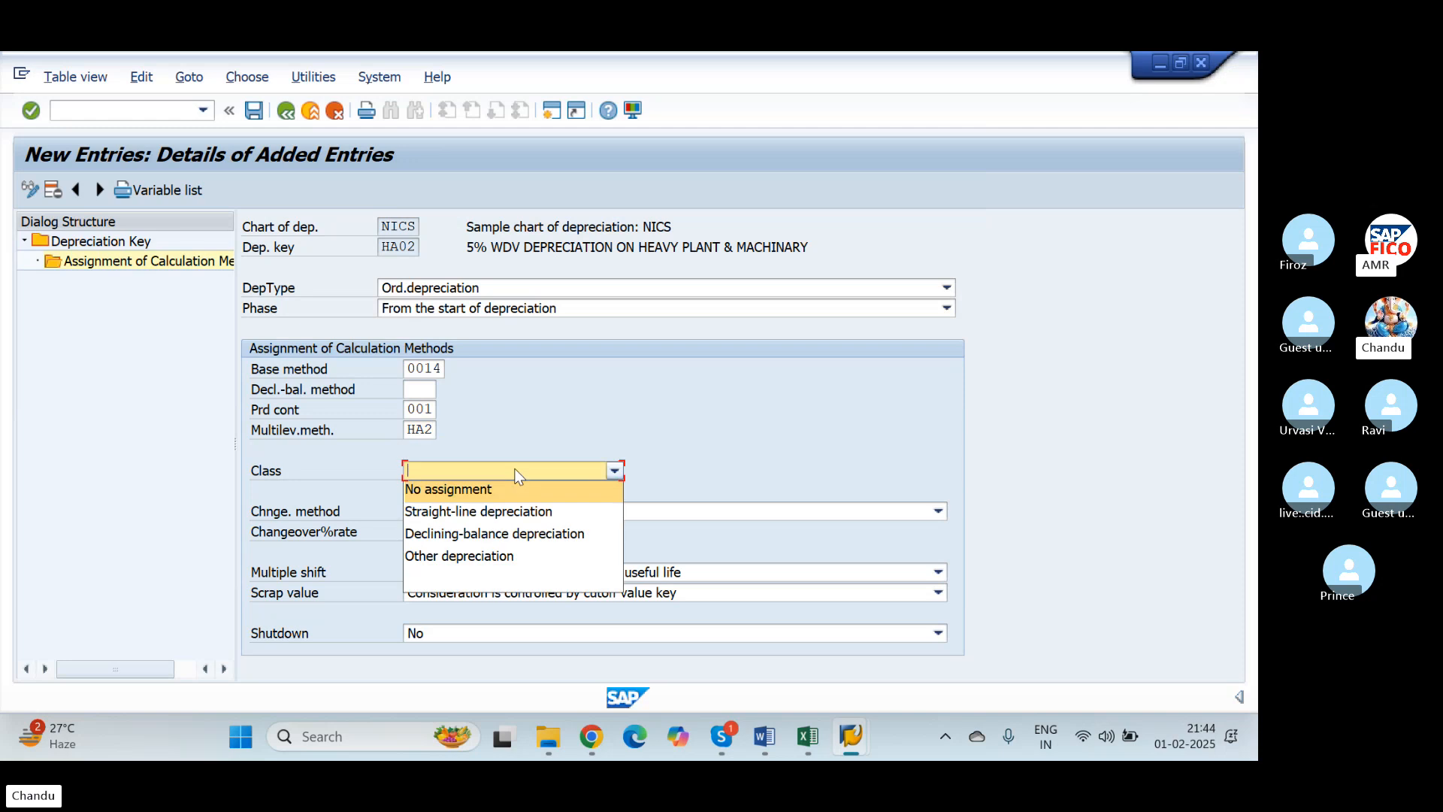
left_click(499, 555)
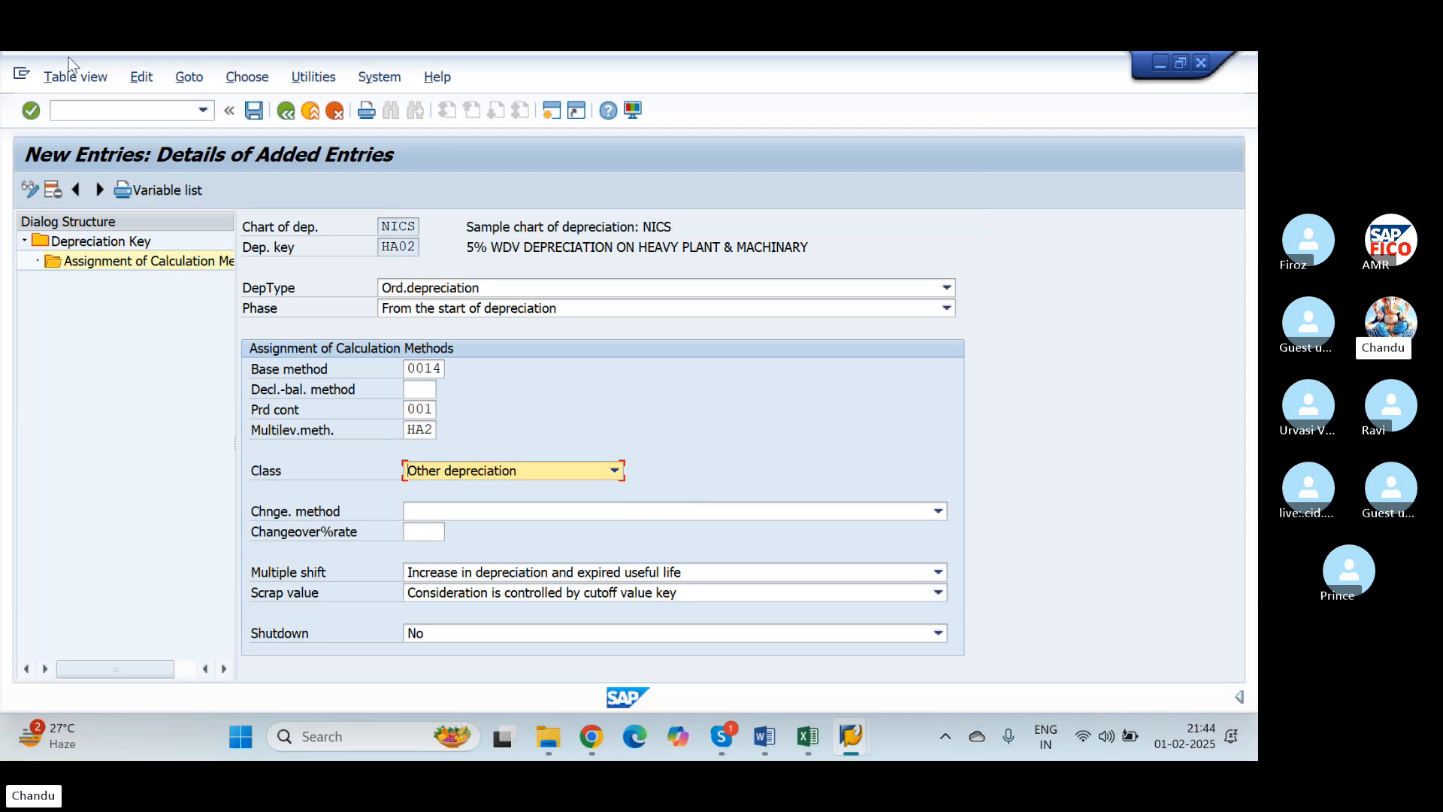
left_click(254, 111)
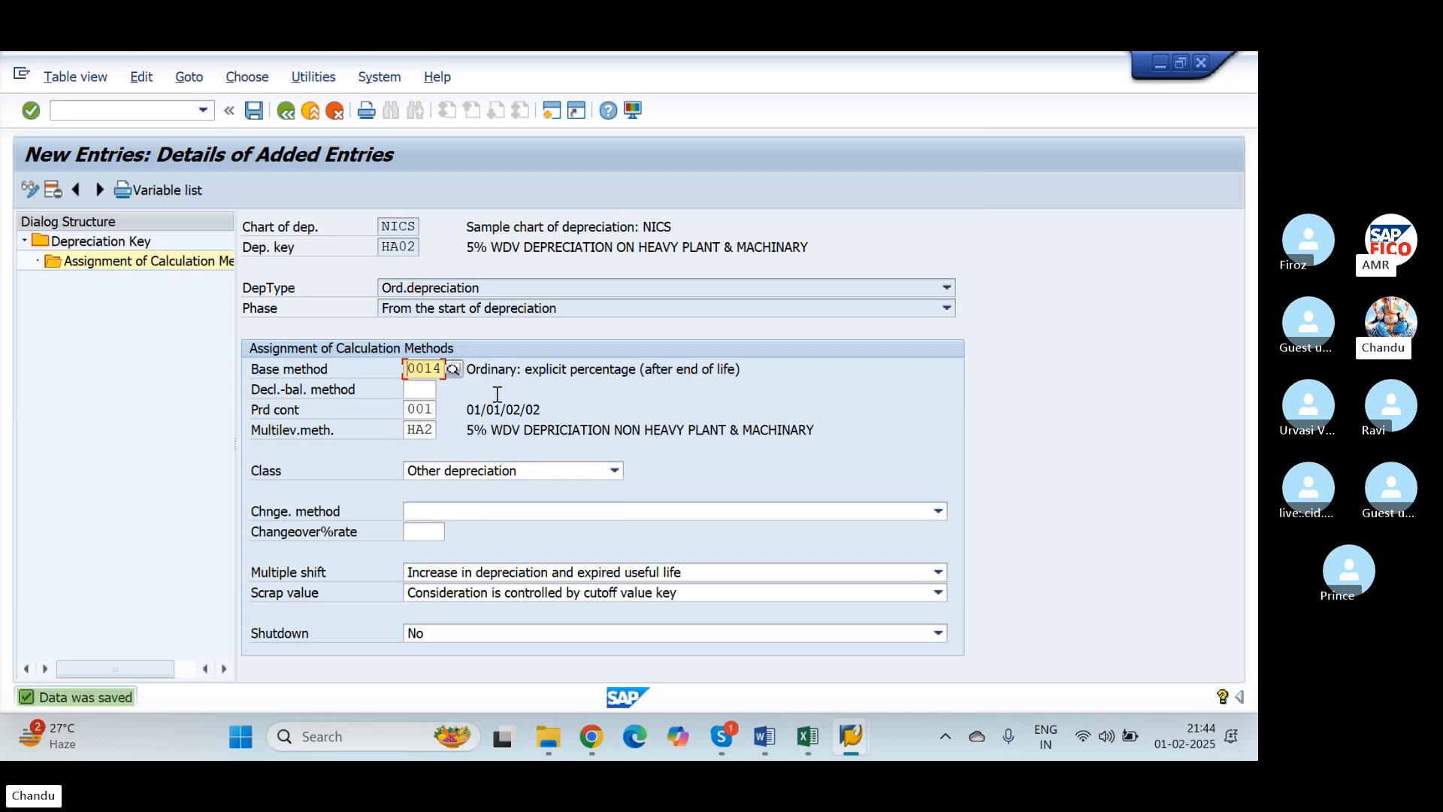
left_click(286, 111)
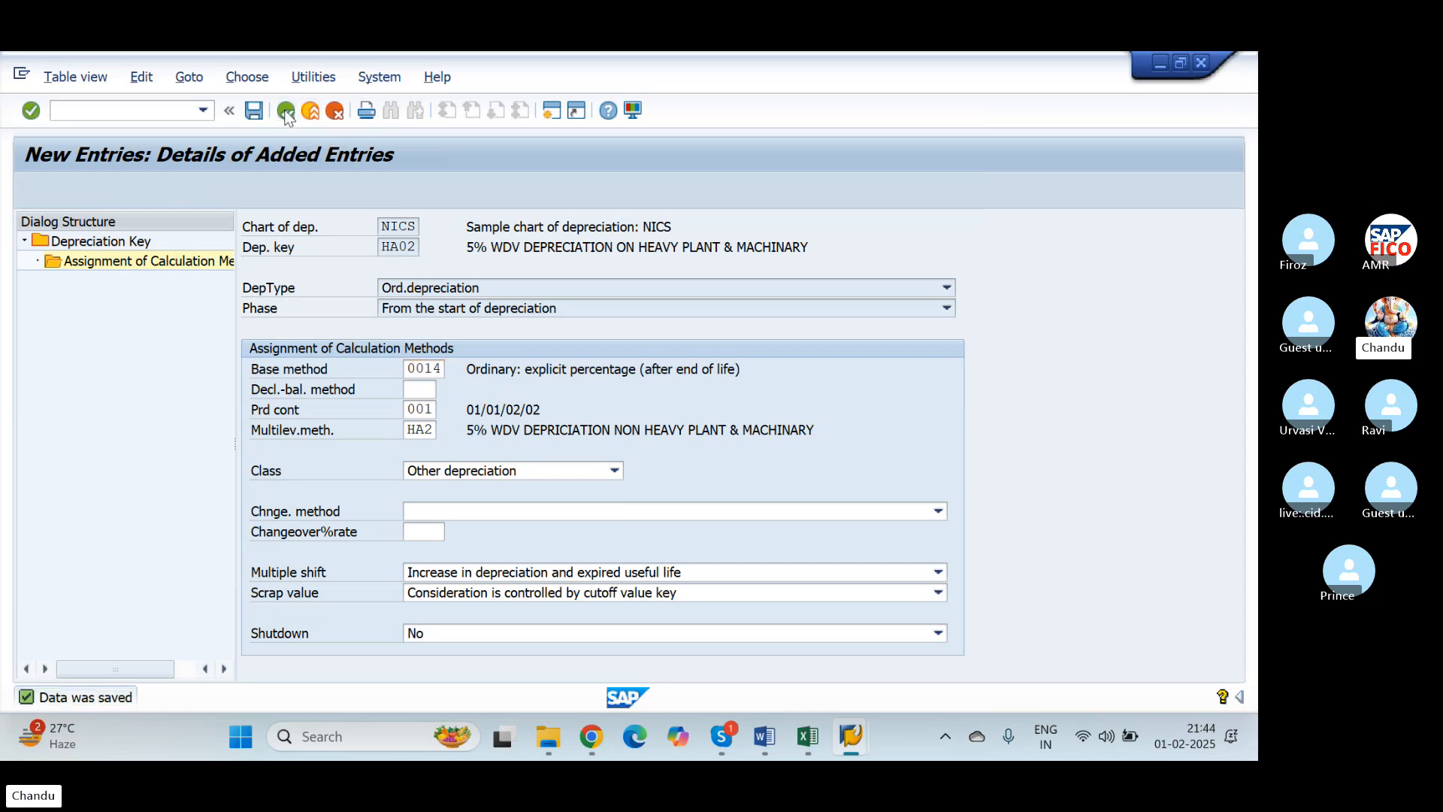
Return to the depreciation key overview, activate key HA02, and save the changes on leaving the view
left_click(285, 111)
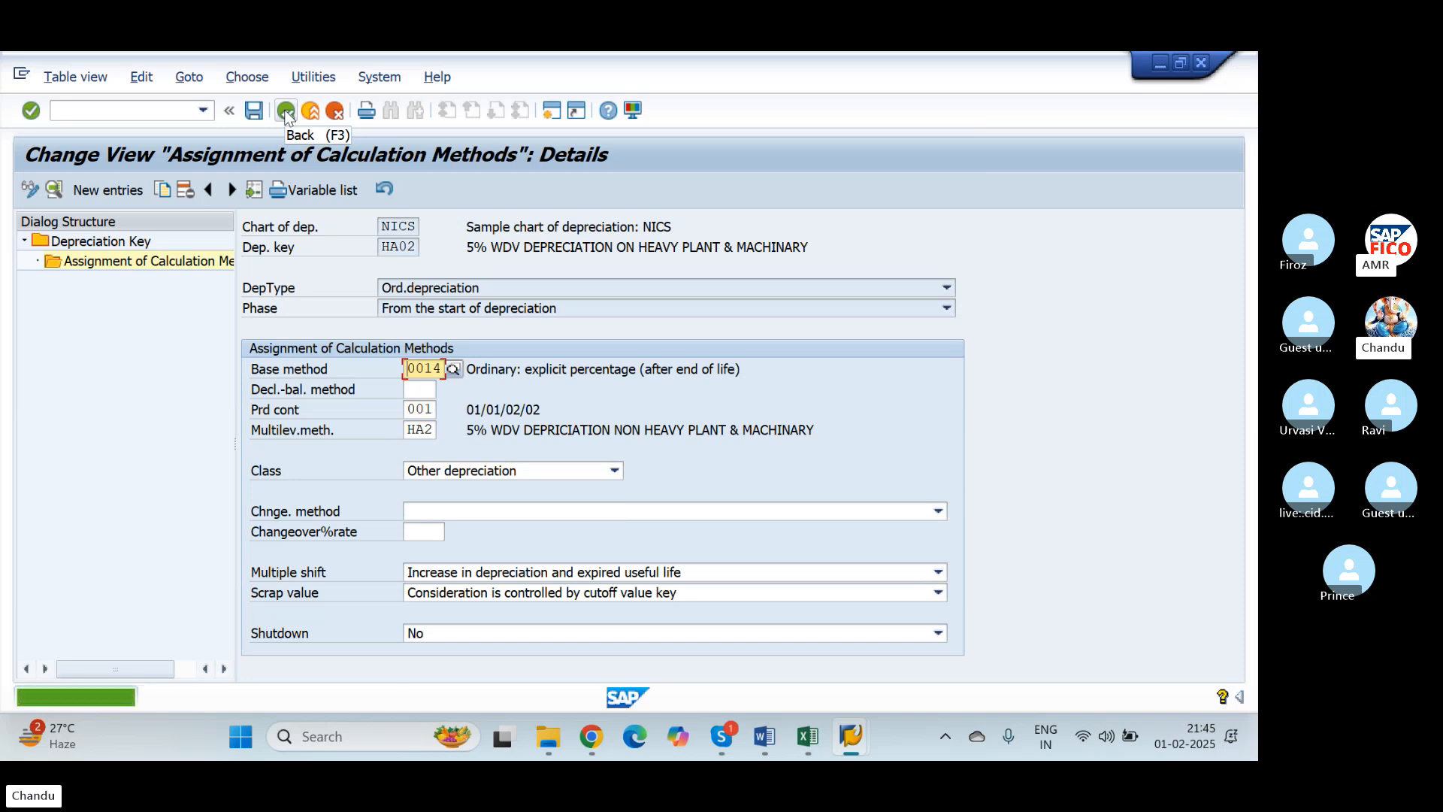
left_click(285, 111)
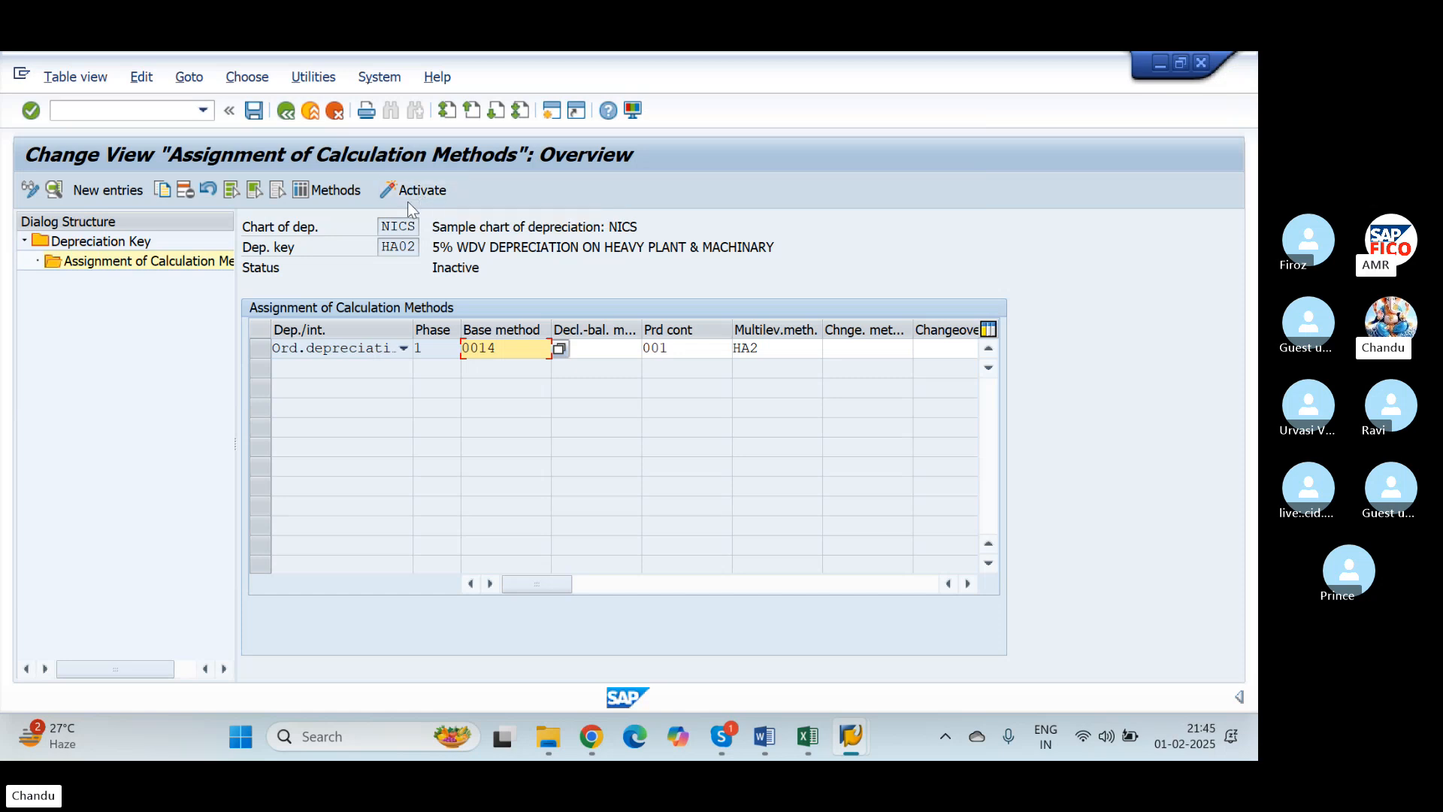
left_click(284, 111)
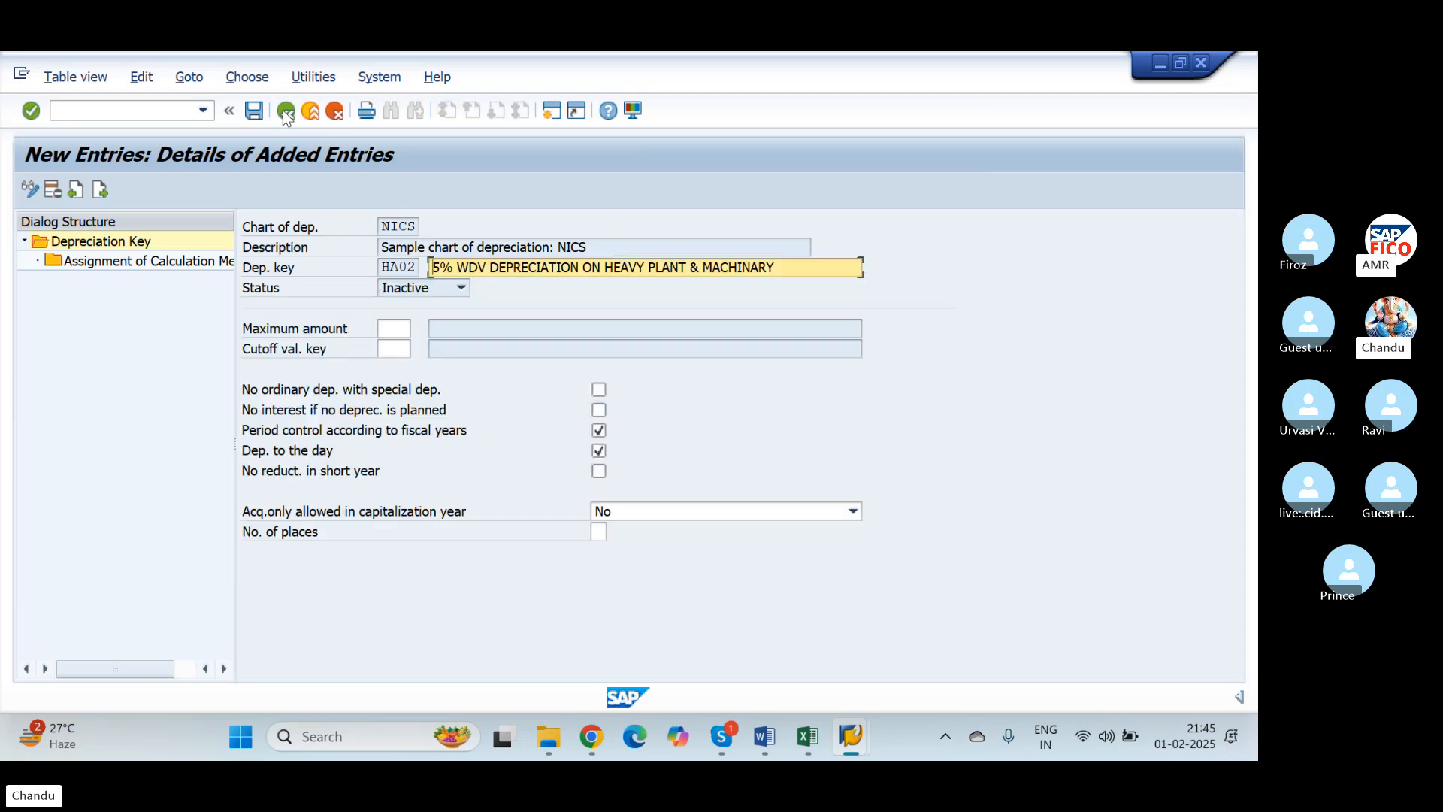
left_click(283, 110)
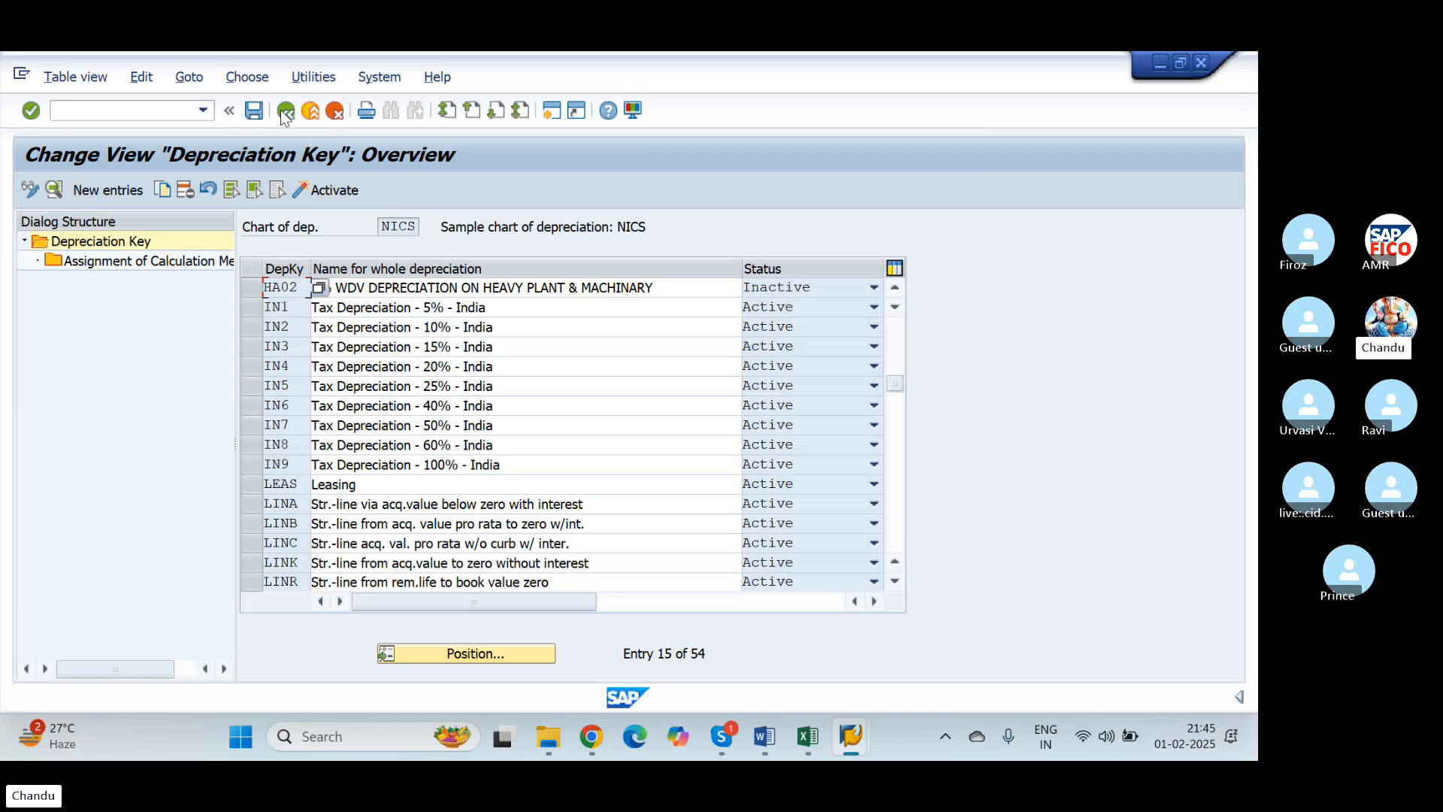
left_click(253, 288)
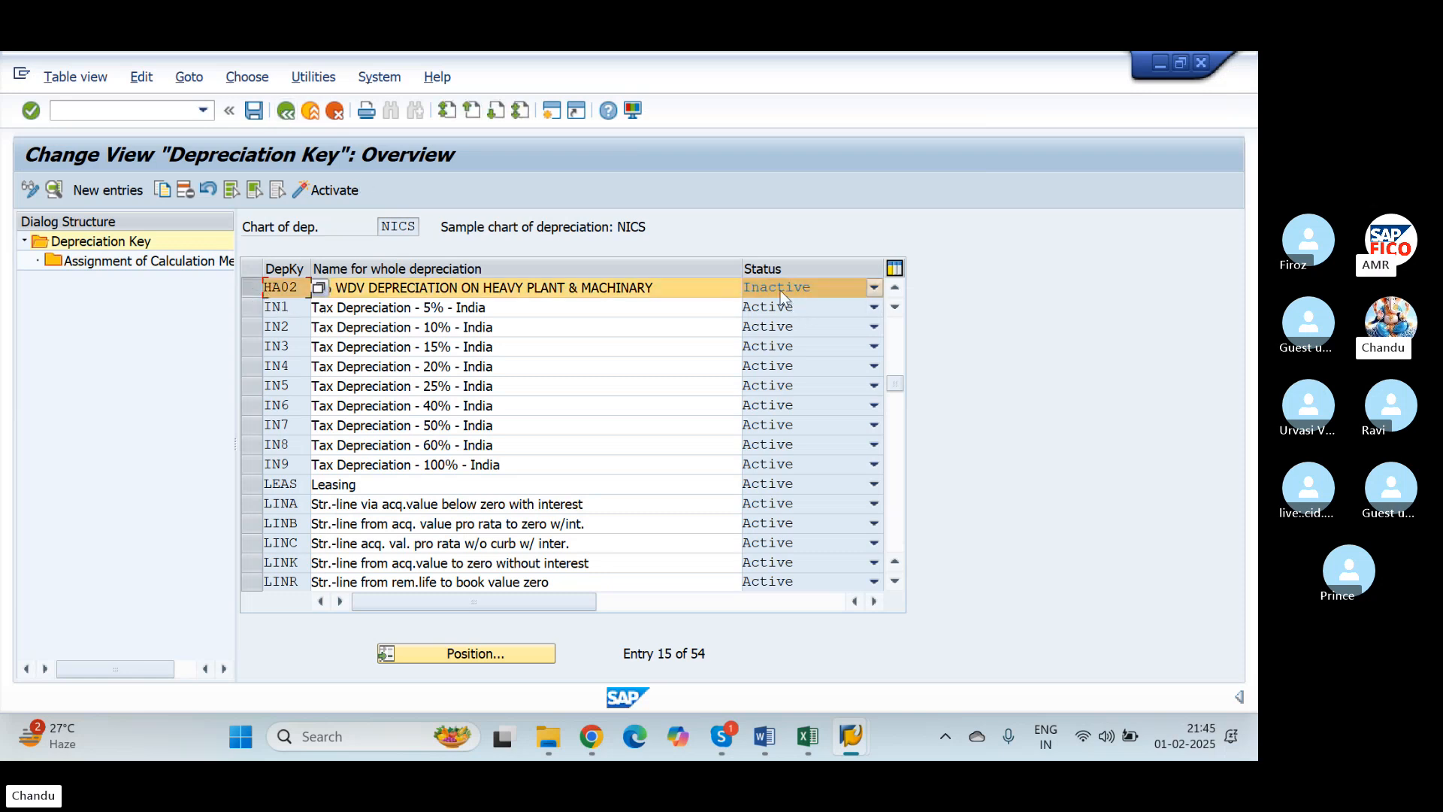
left_click(306, 193)
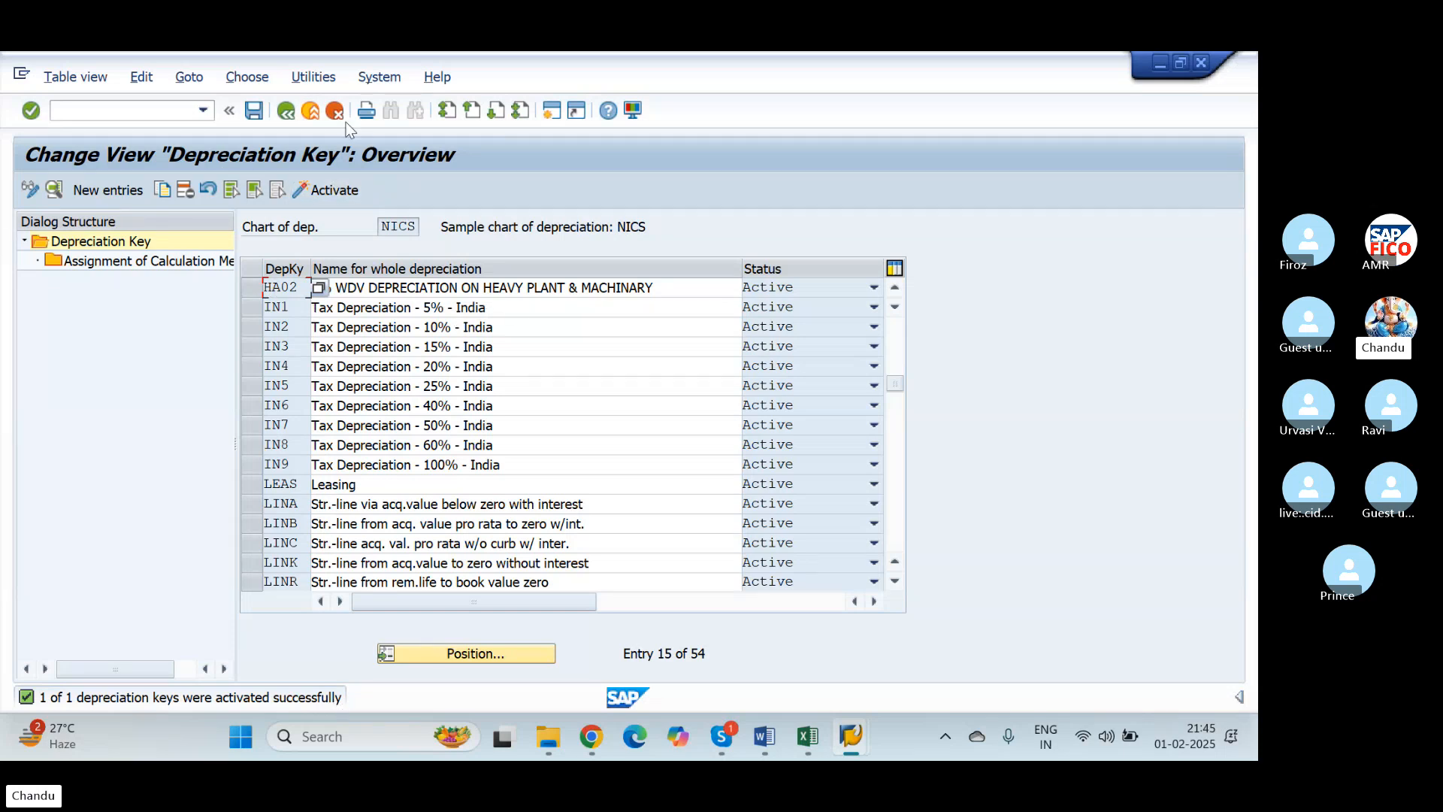
left_click(287, 111)
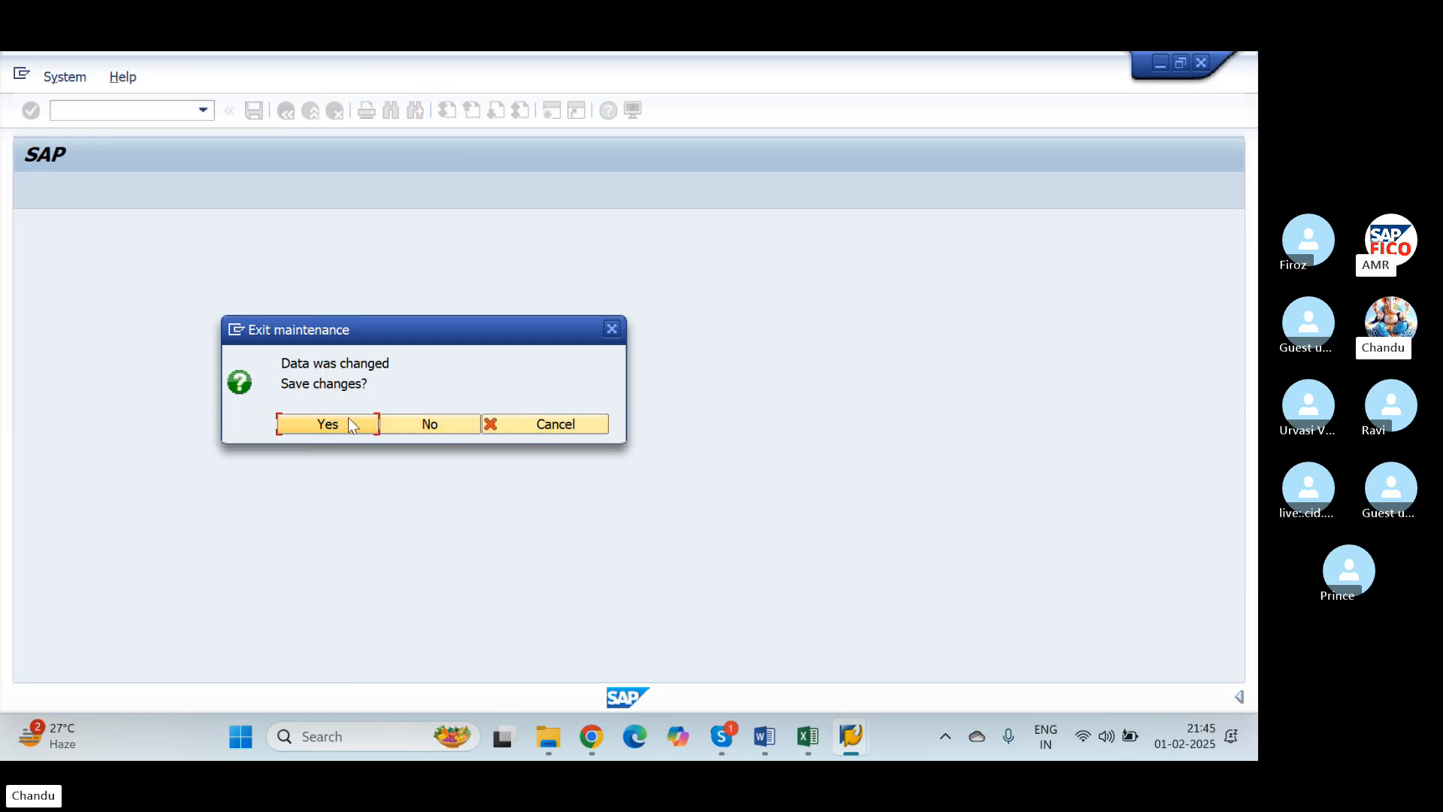
left_click(346, 419)
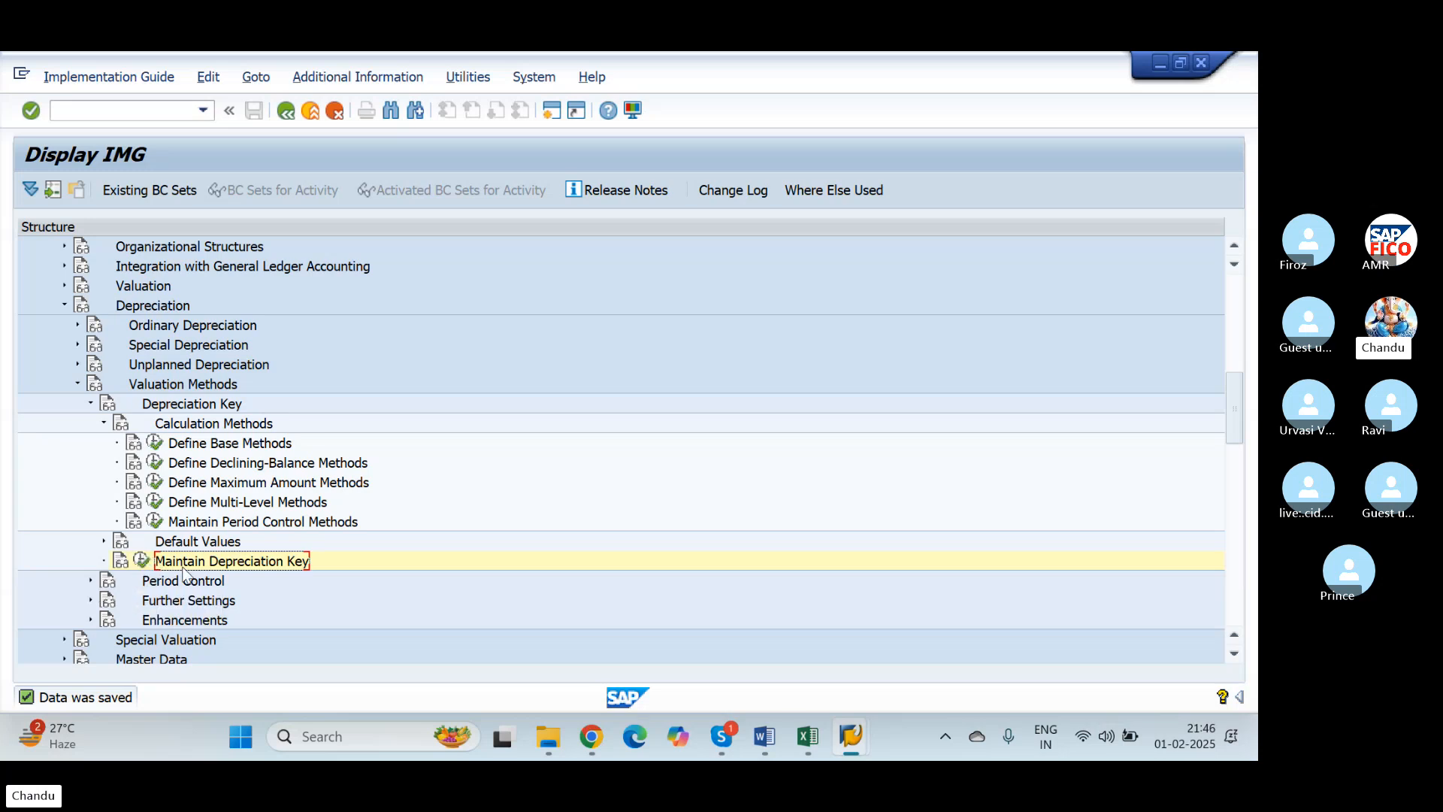
In the Excel checklist, append the transaction code "T- OAYZ" to the Determine Depreciation Areas in the Asset Class entry under PART-05
key("alt+Tab")
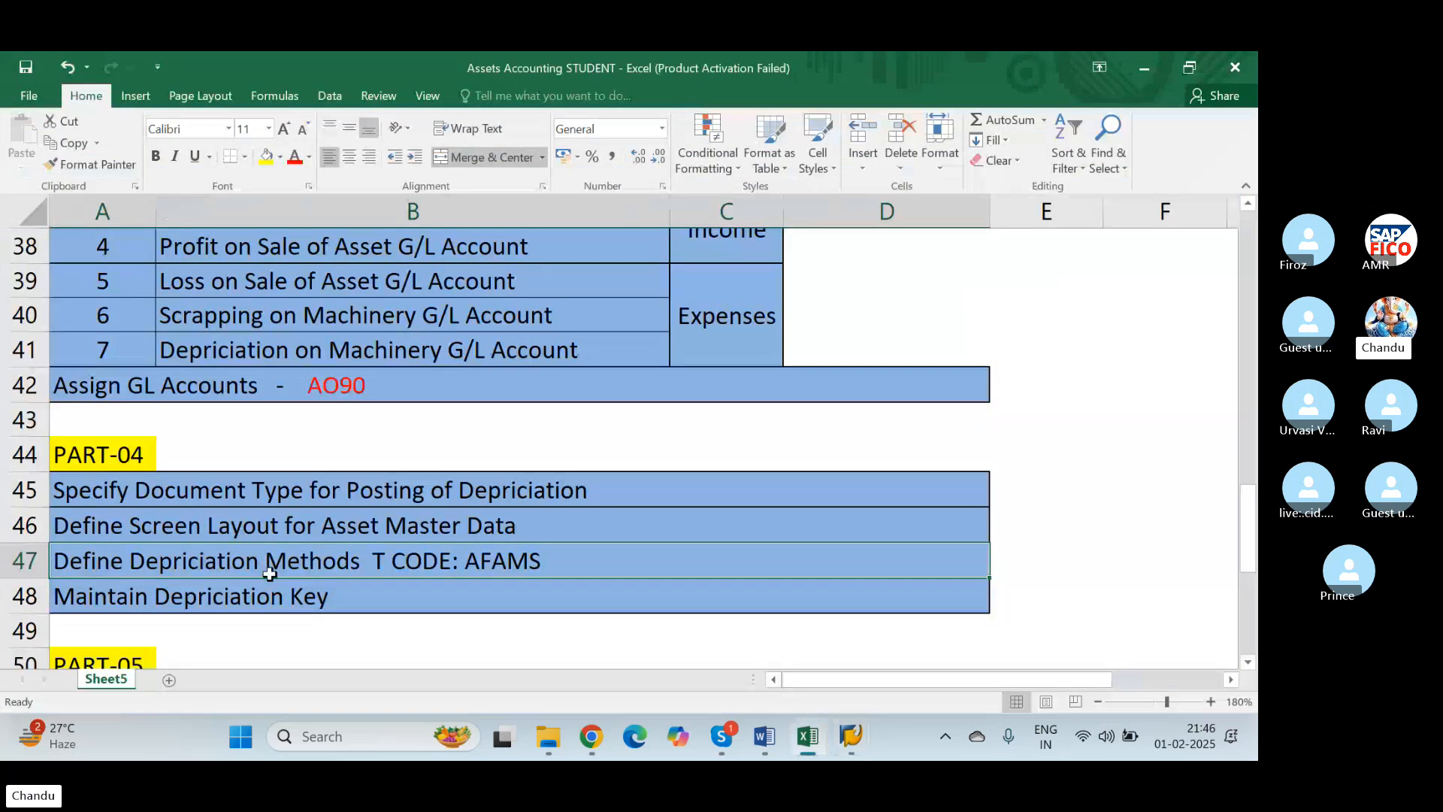
scroll(278, 598, "down", 2)
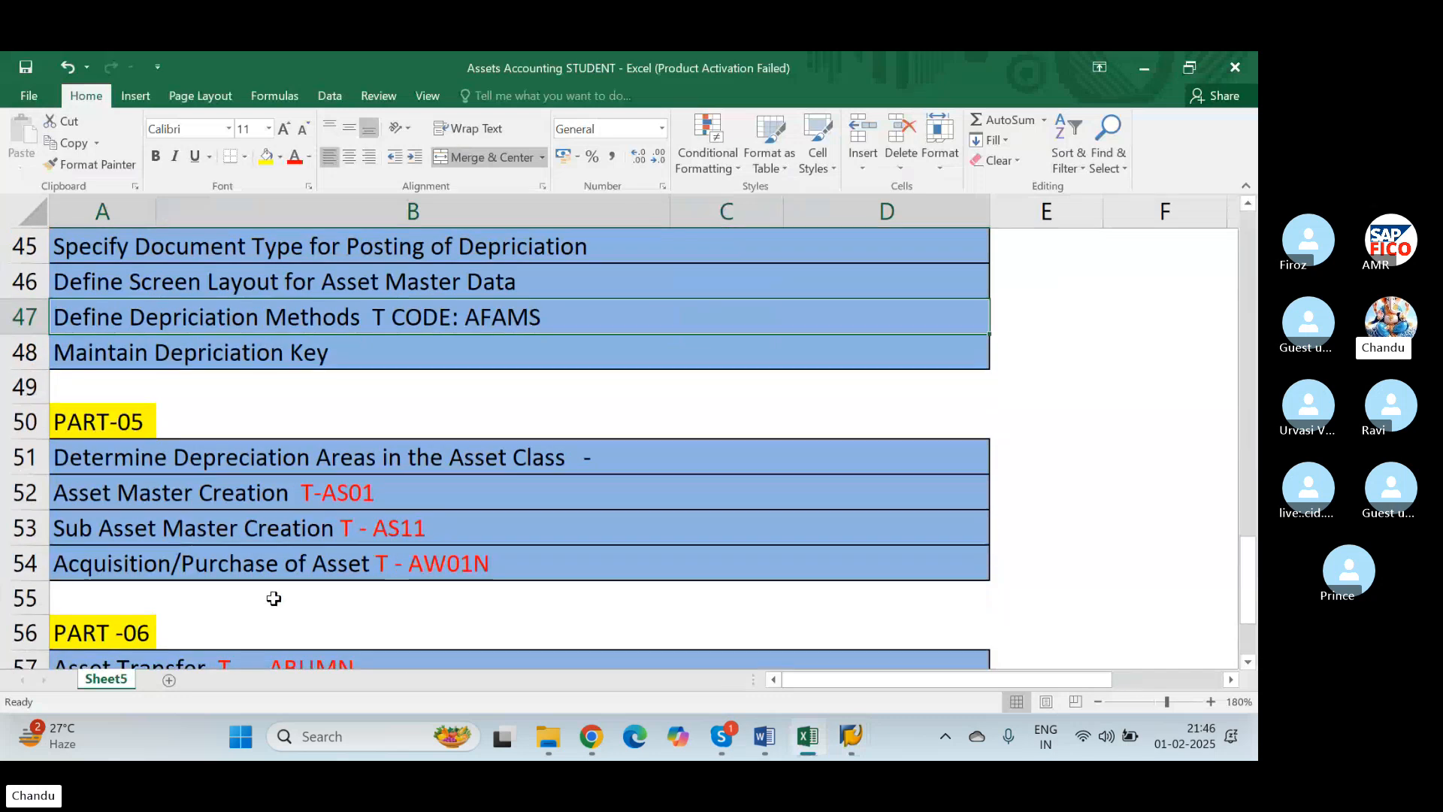
scroll(151, 495, "up", 3)
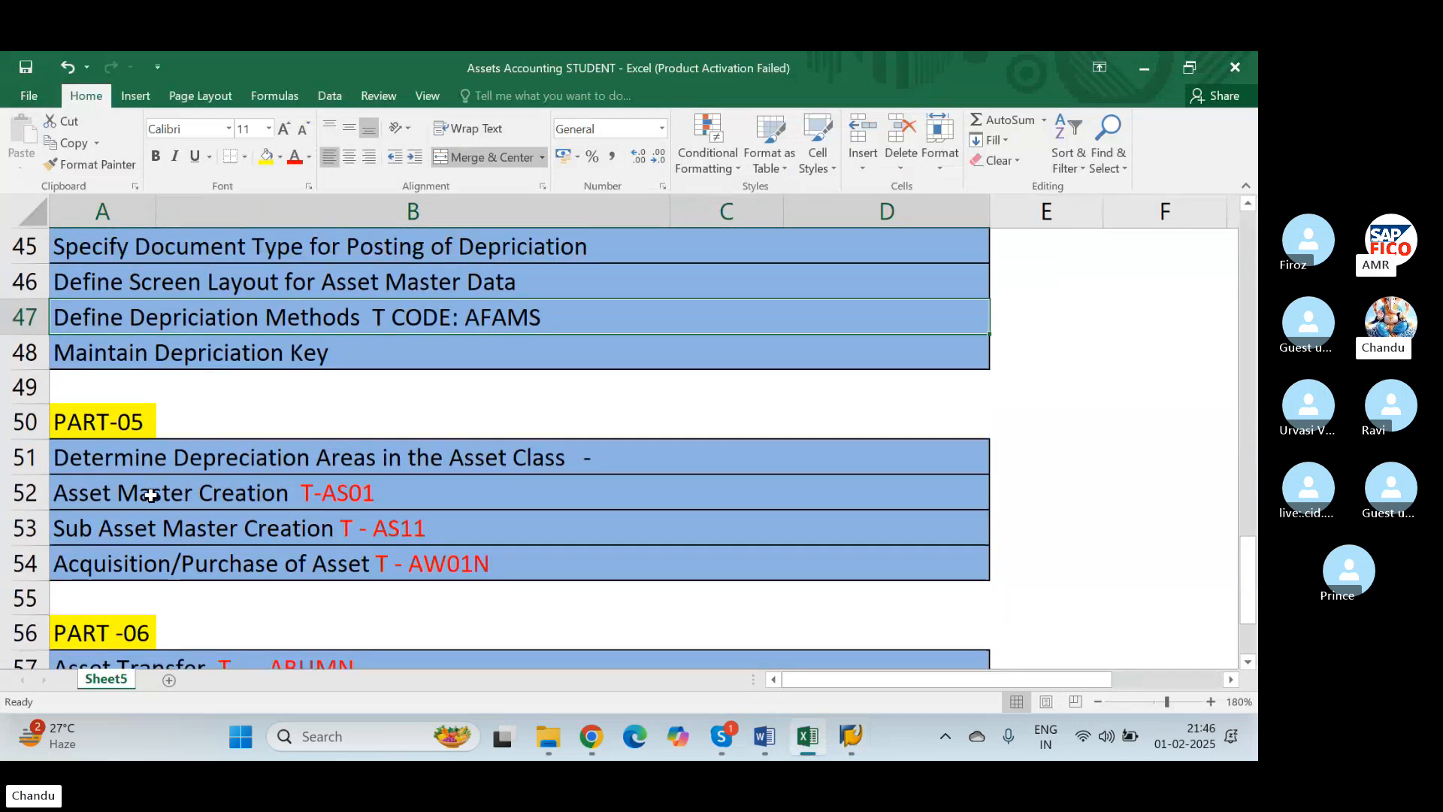
left_click(106, 455)
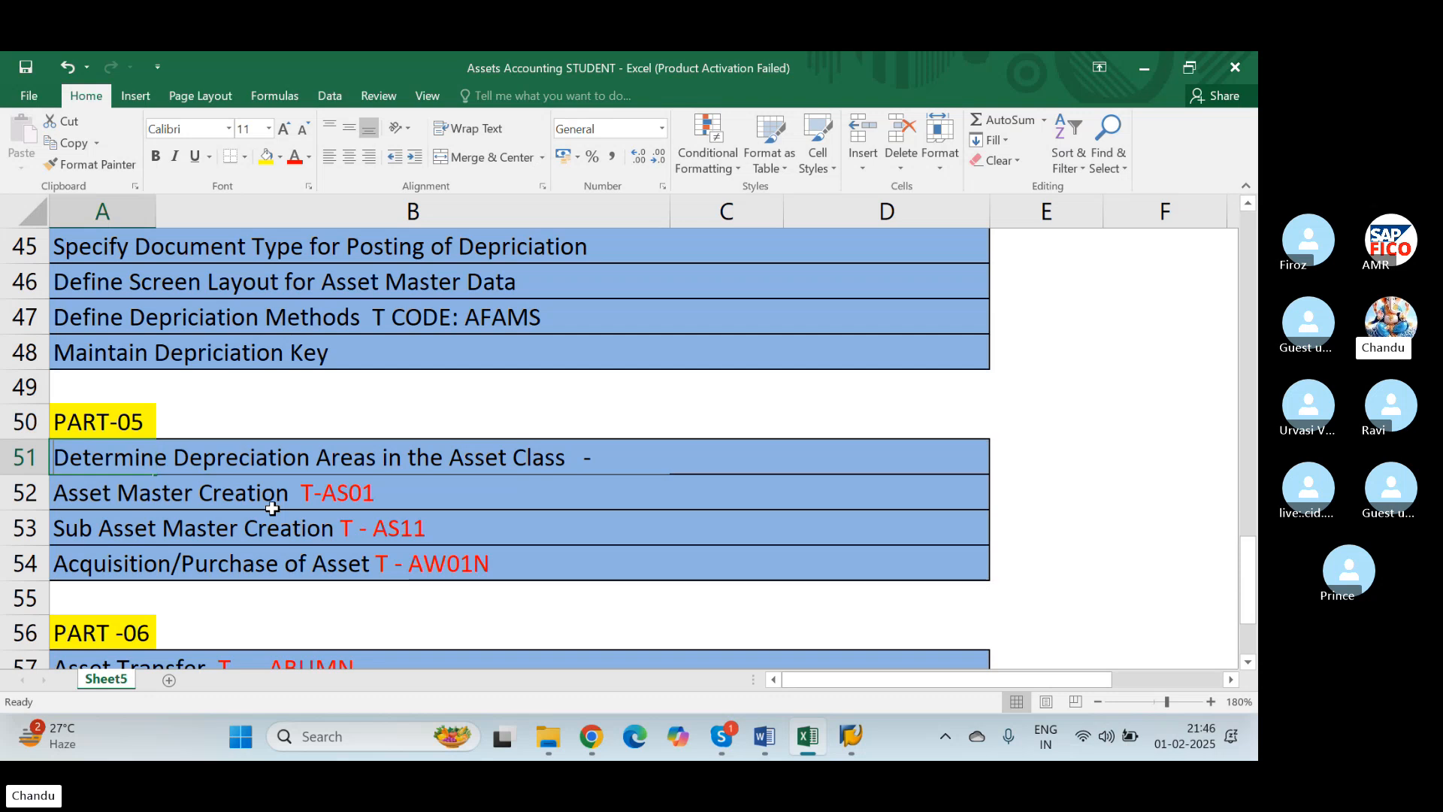
key("F2")
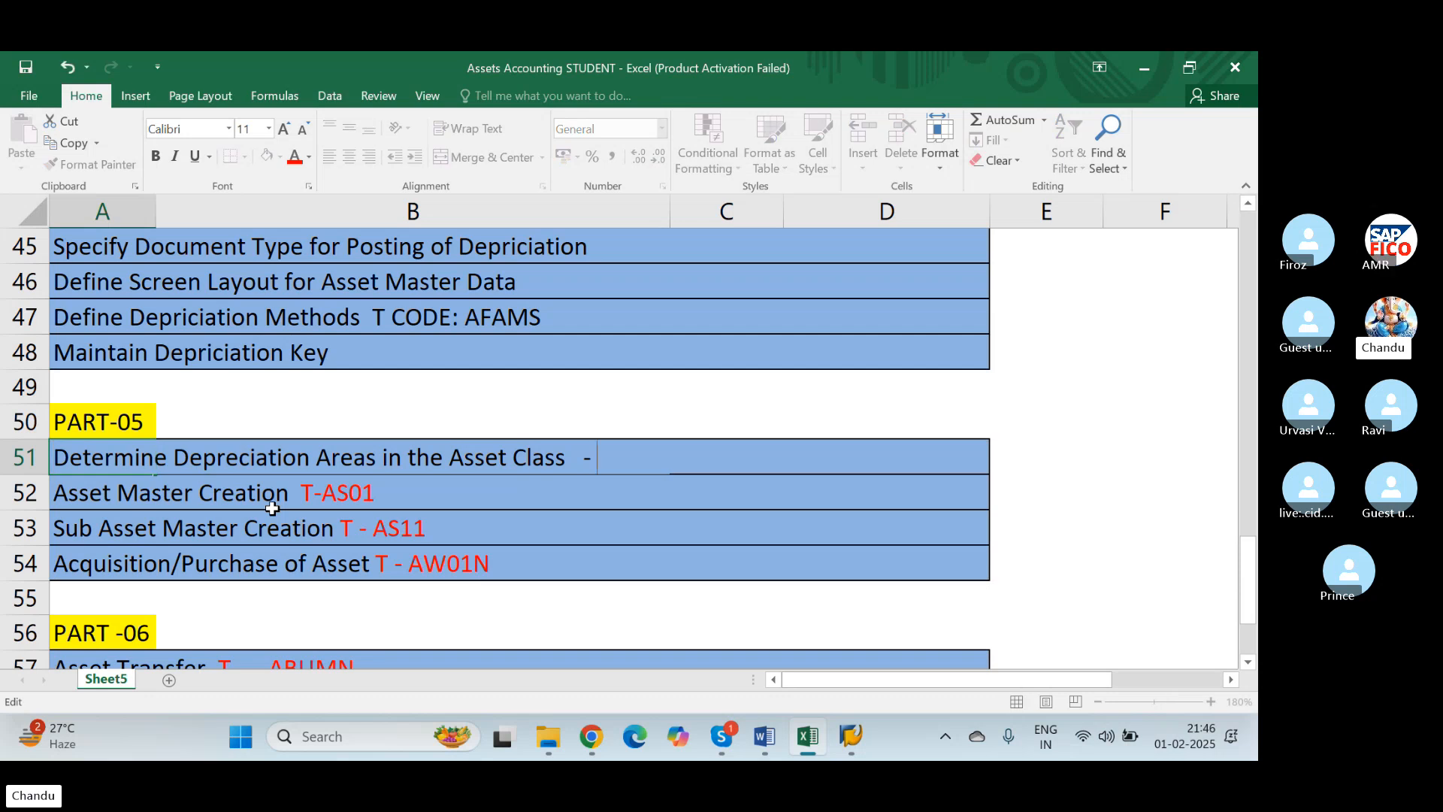
type("OAYZ")
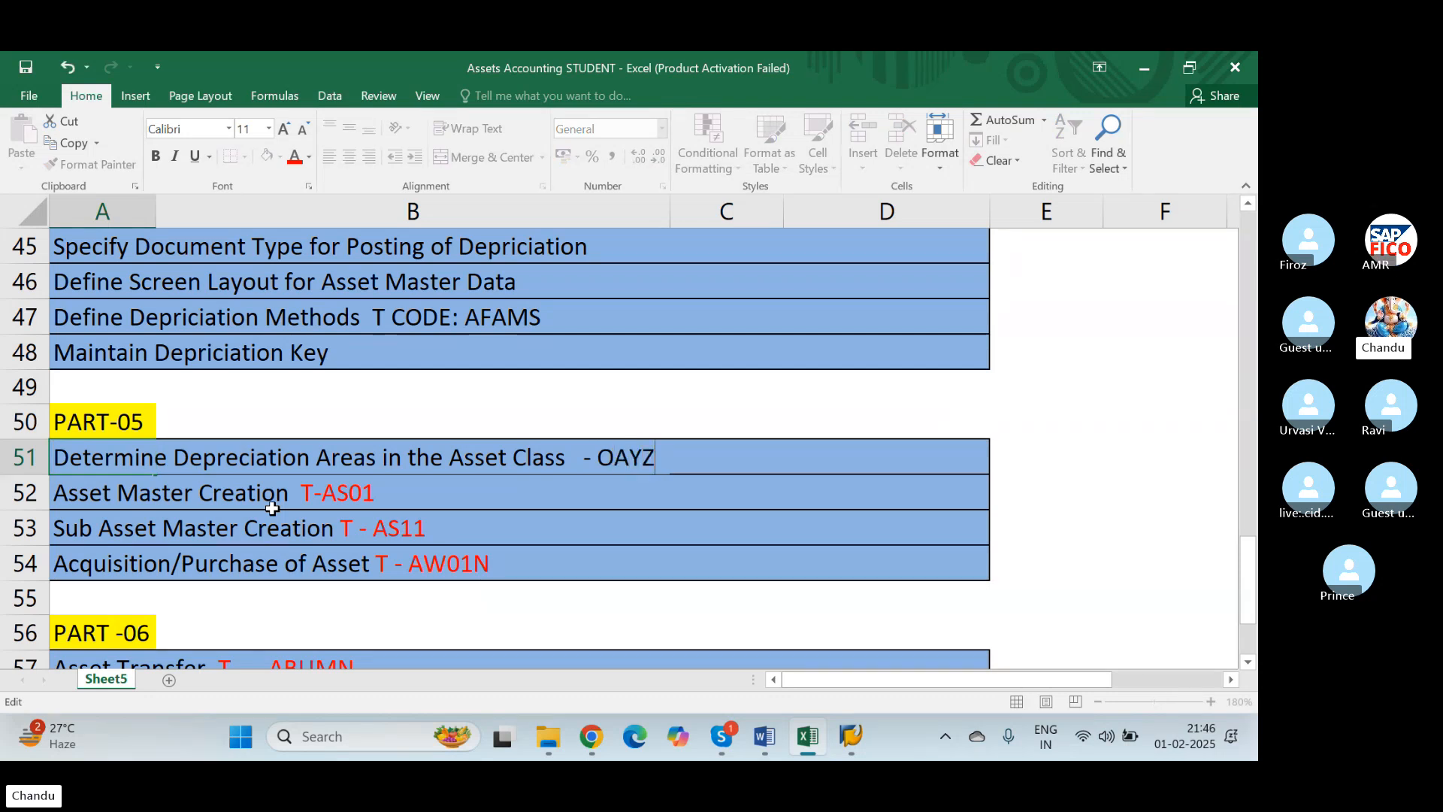
key("Left")
key("Left")
key("Left")
key("Left")
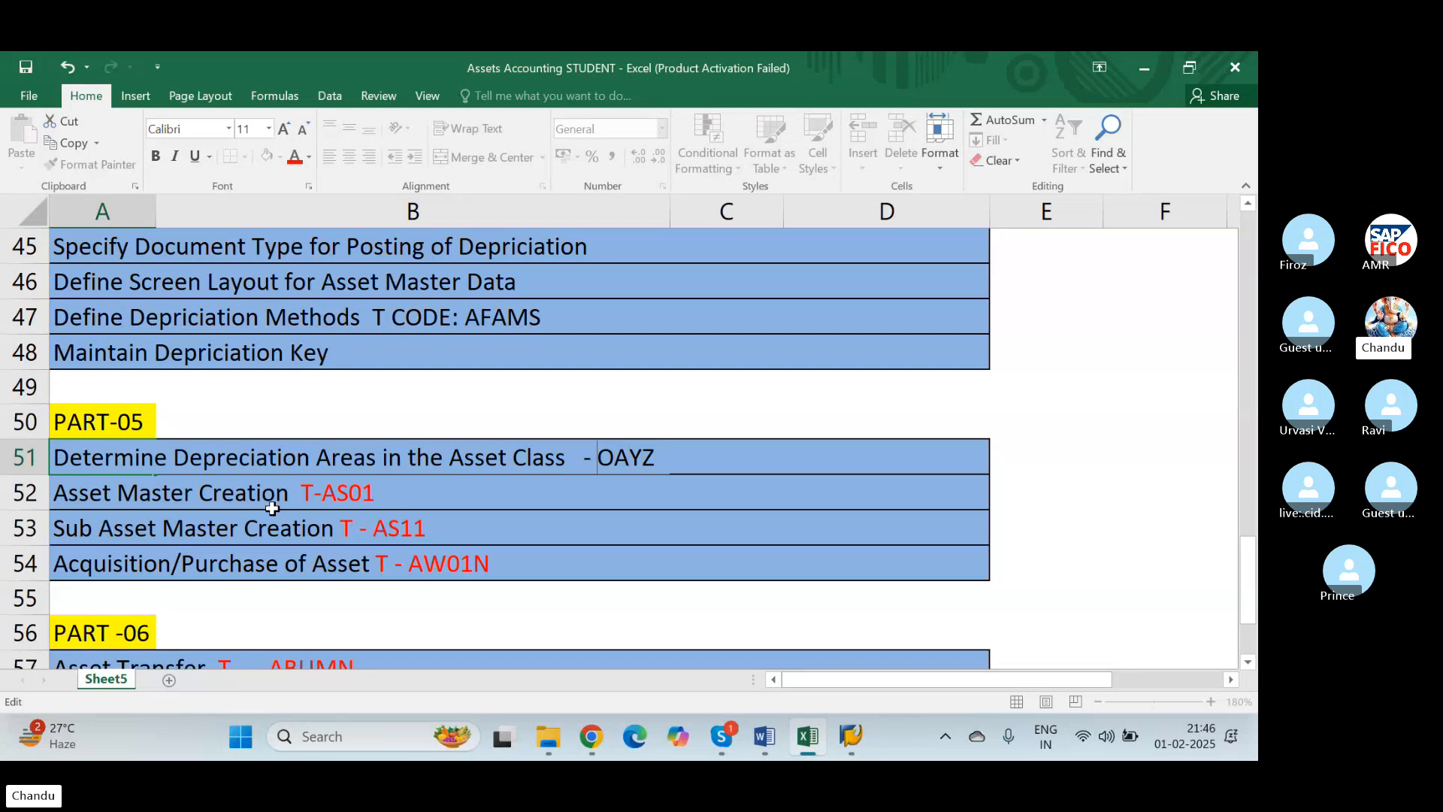
key("Left")
key("Left")
type("T")
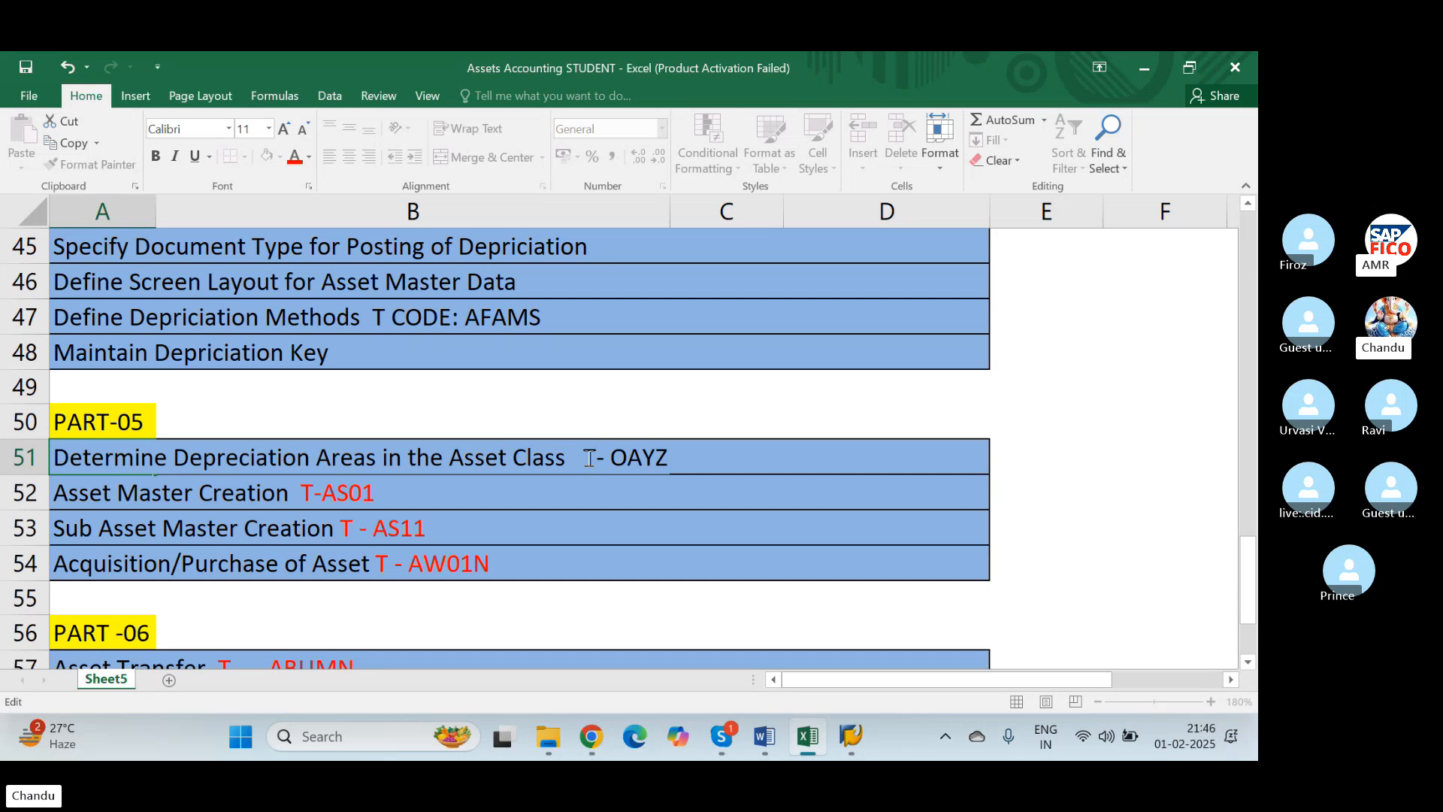
Format the "T- OAYZ" text in row 51 as red and bold
left_click_drag(586, 458, 675, 458)
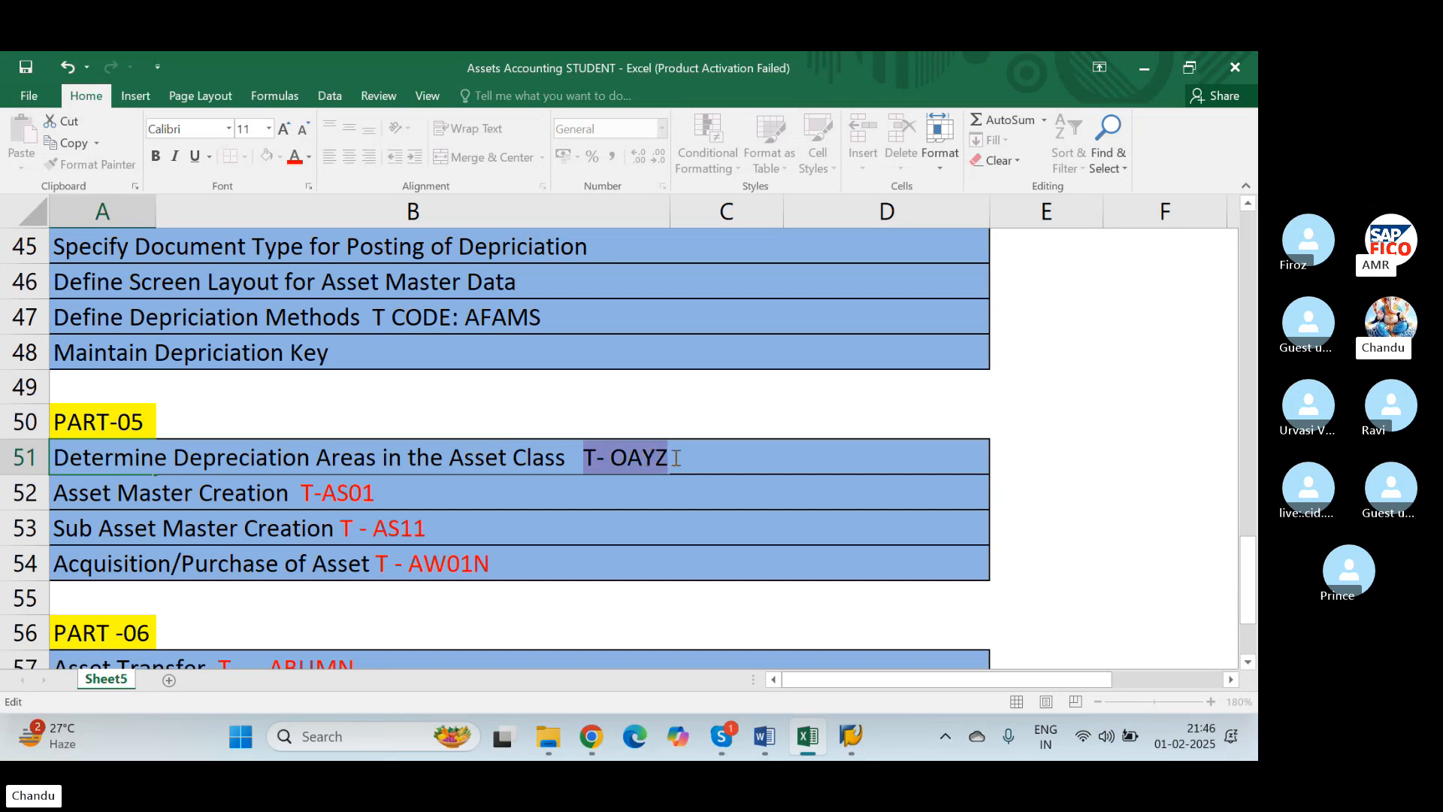
left_click(297, 162)
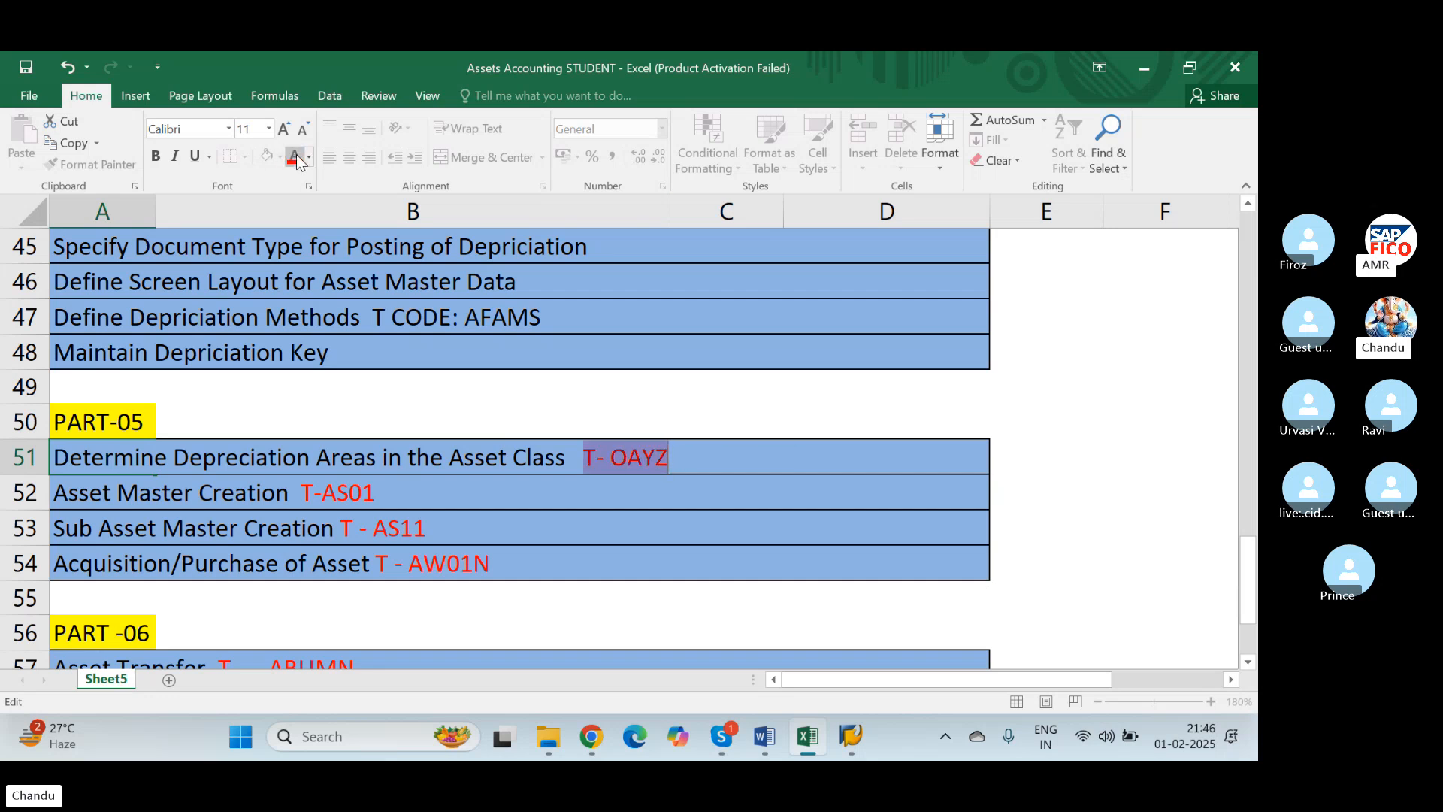
key("ctrl+b")
left_click(728, 555)
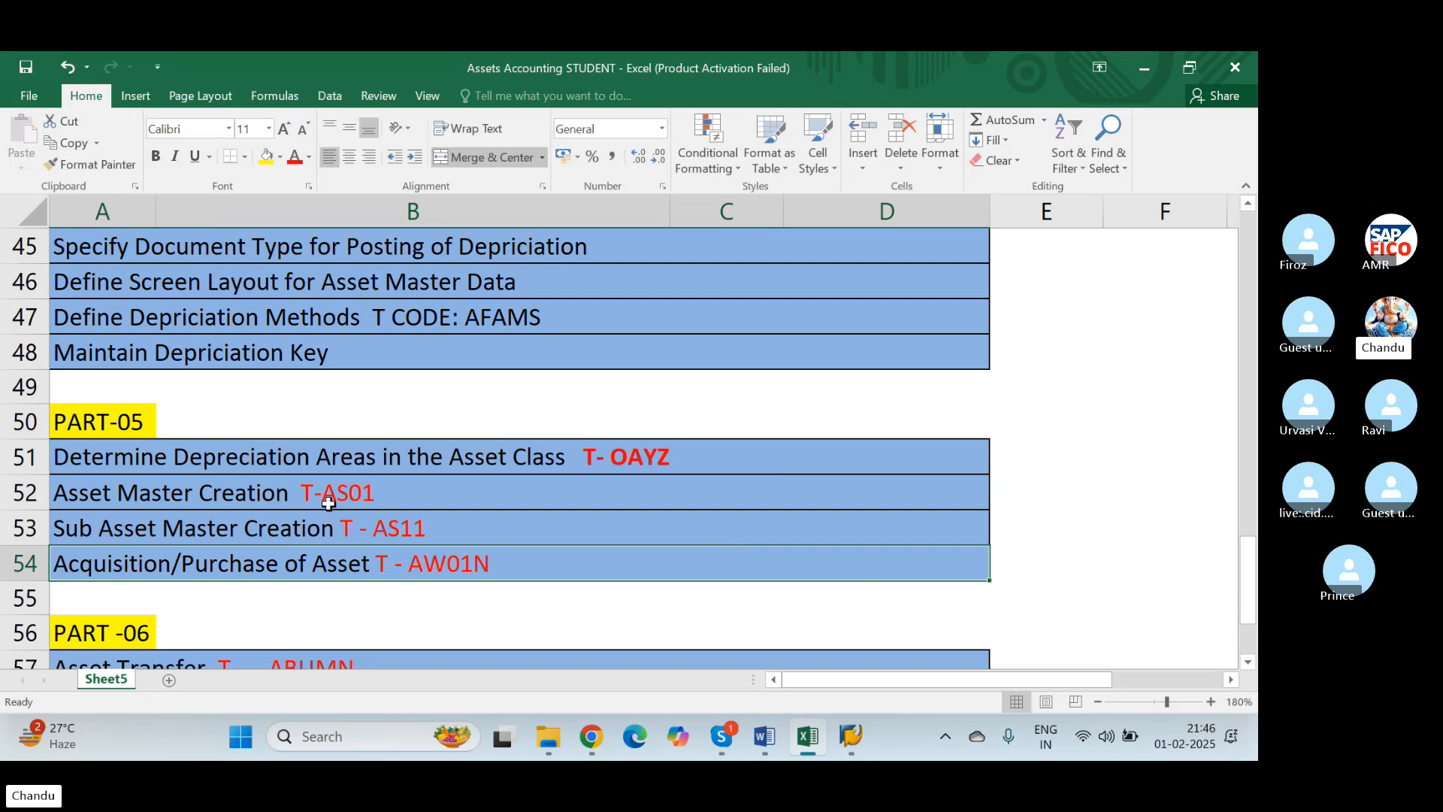
left_click(445, 460)
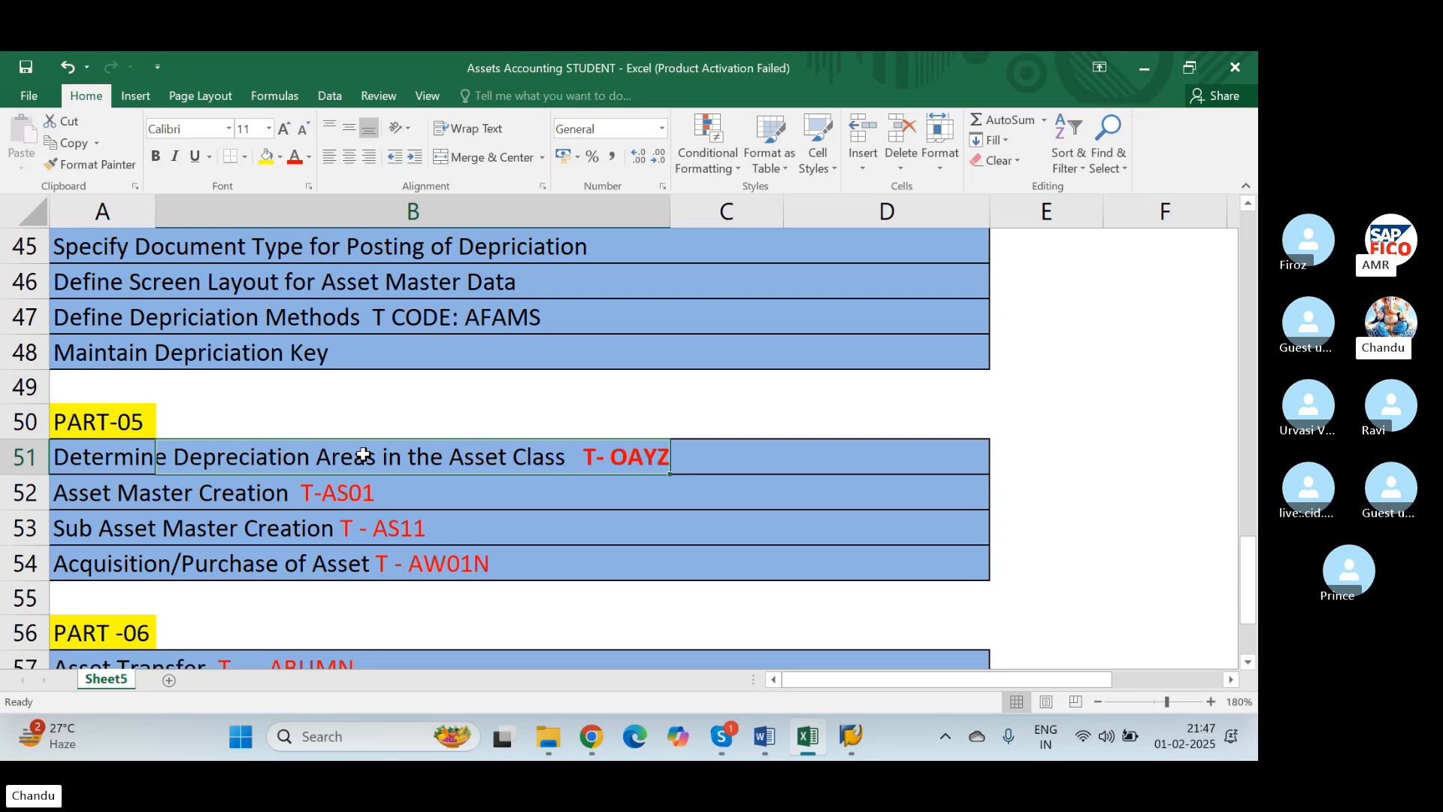
Switch to SAP and open the asset class view with transaction code /NOAYZ
key("alt+Tab")
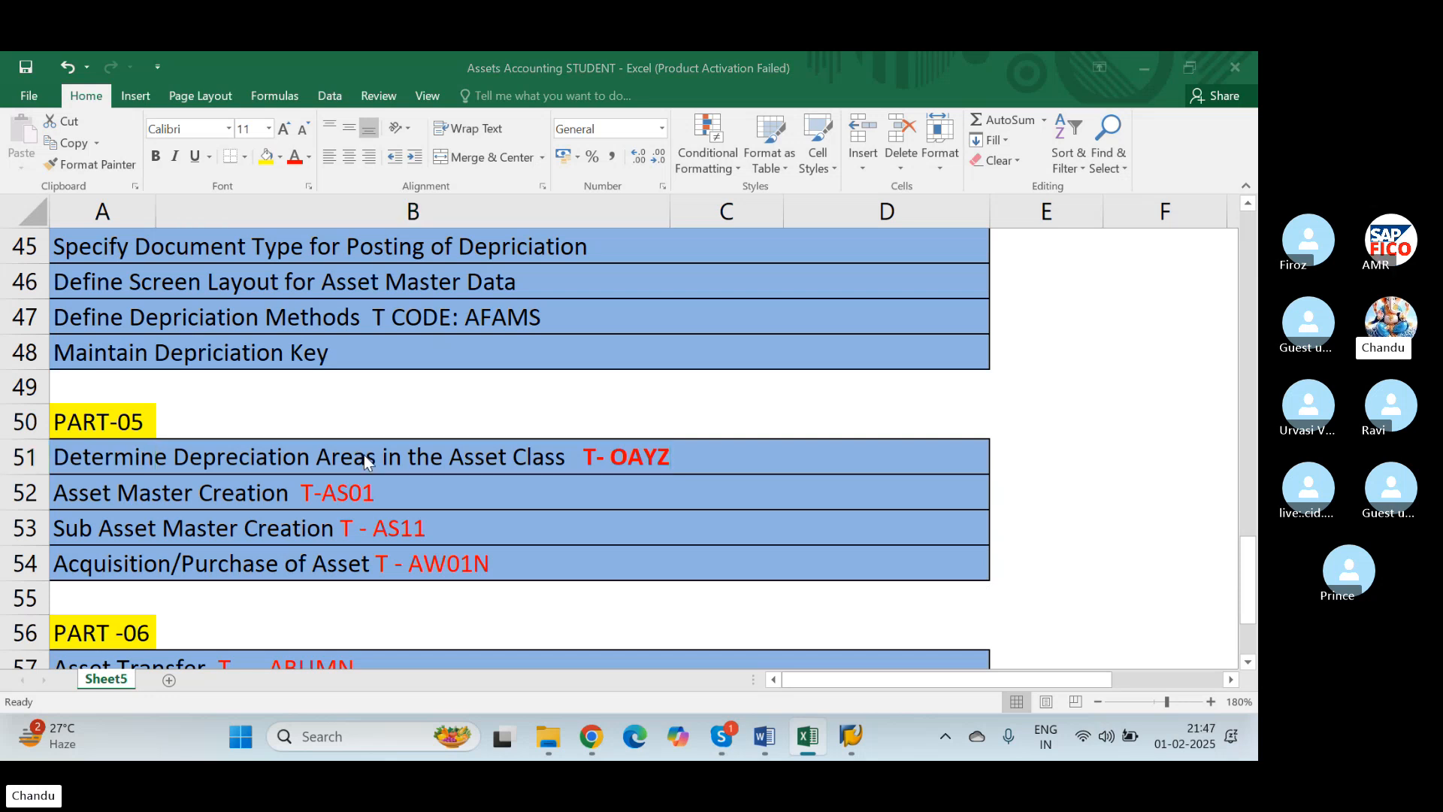
left_click(129, 111)
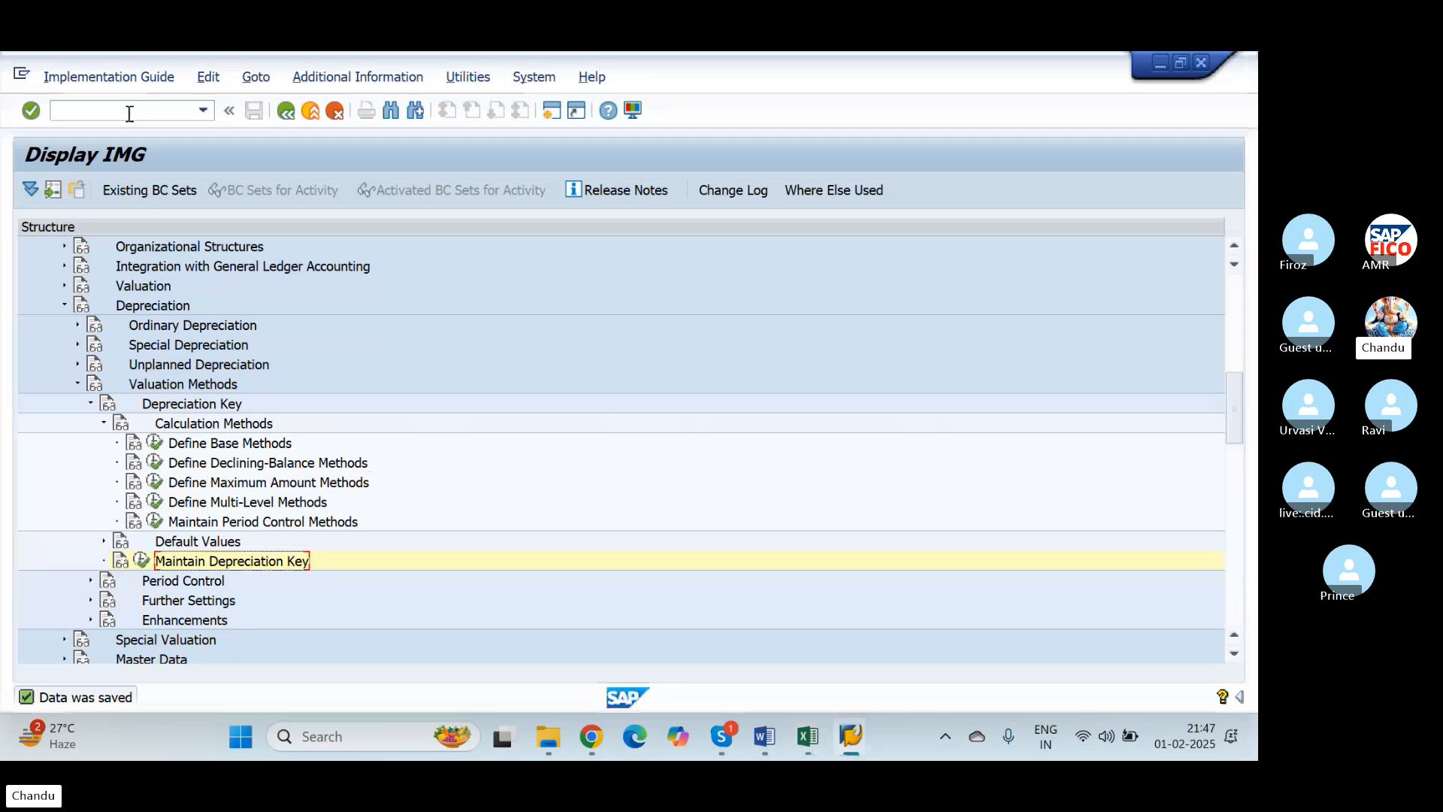
type("/OAY")
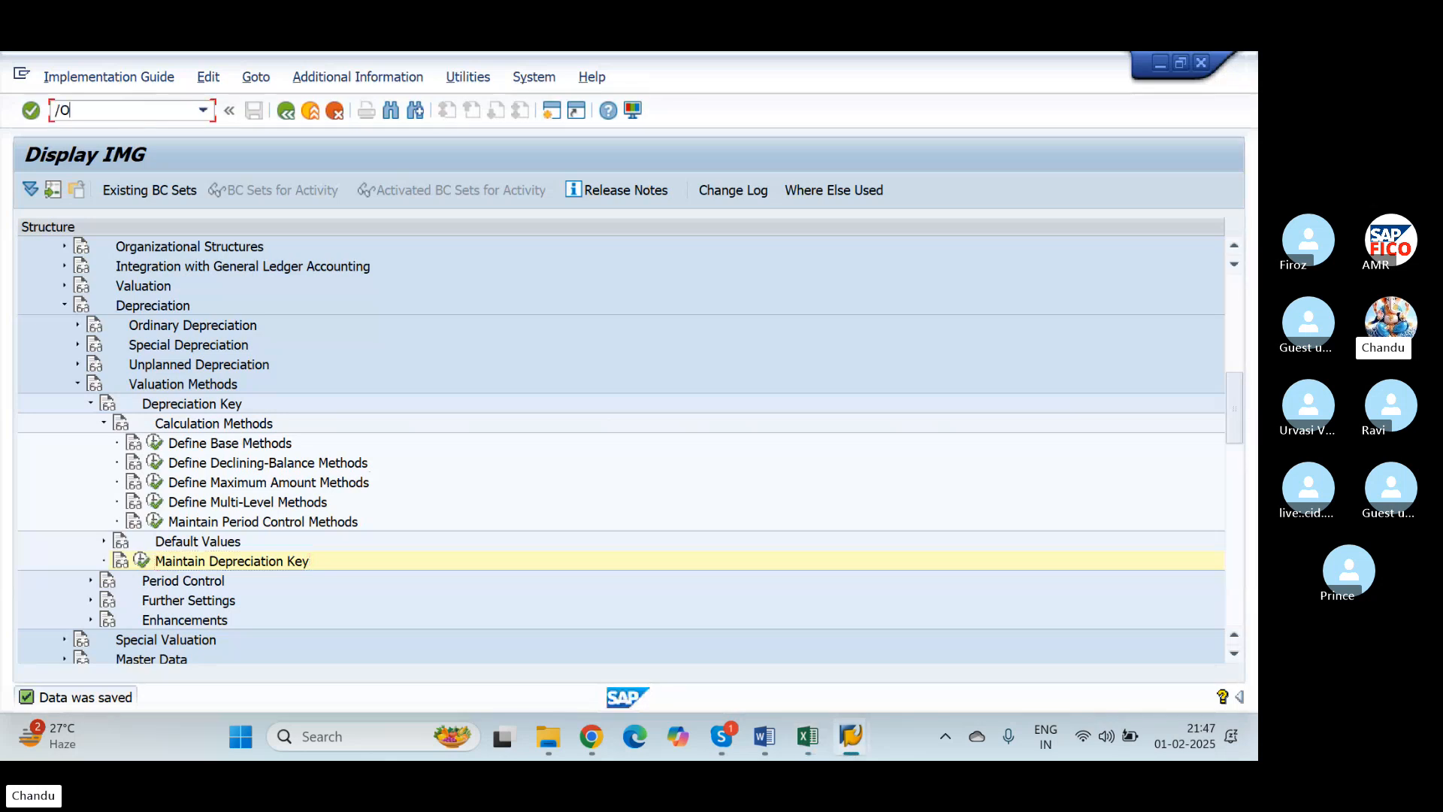
type("Z")
key("Return")
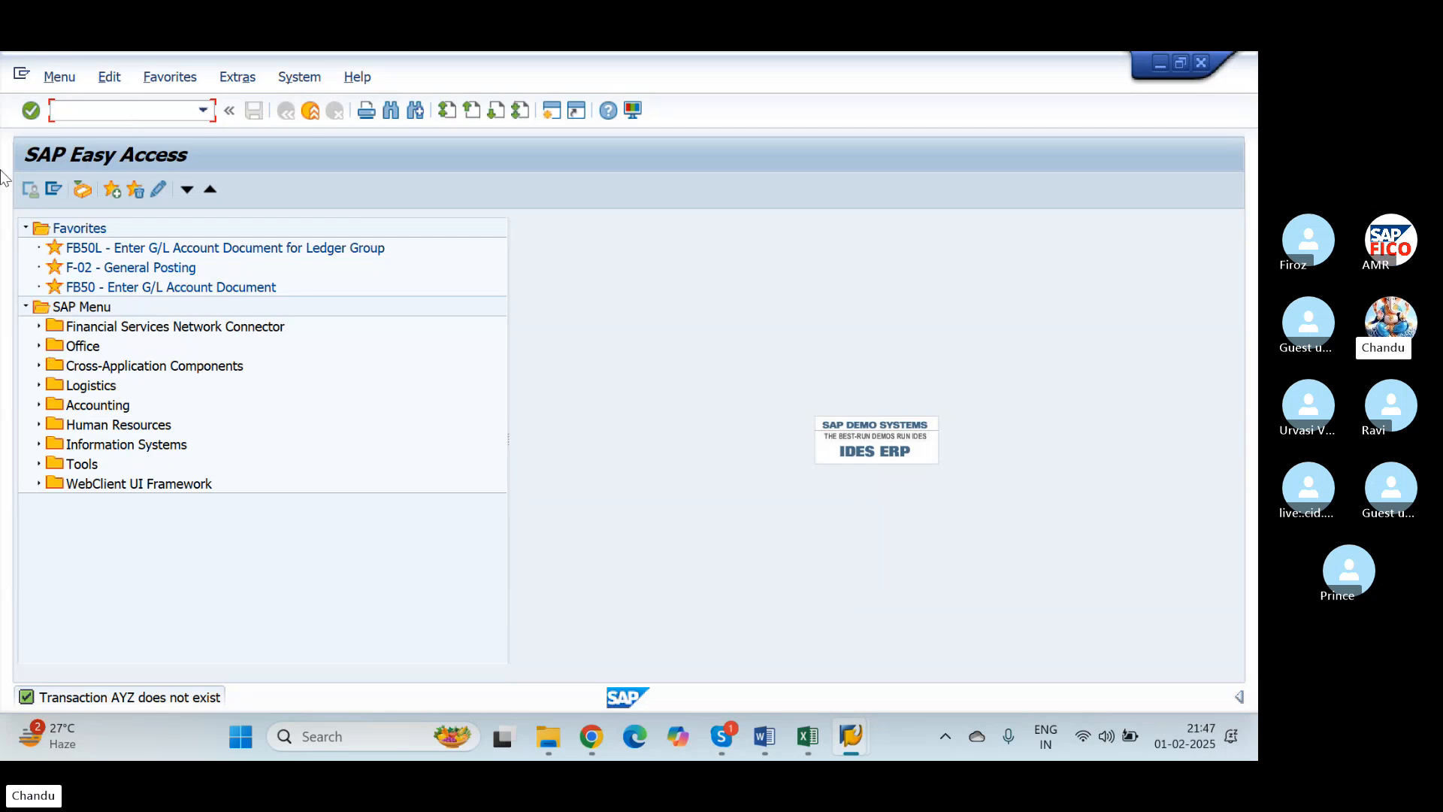
type("/NOAYZ")
key("Return")
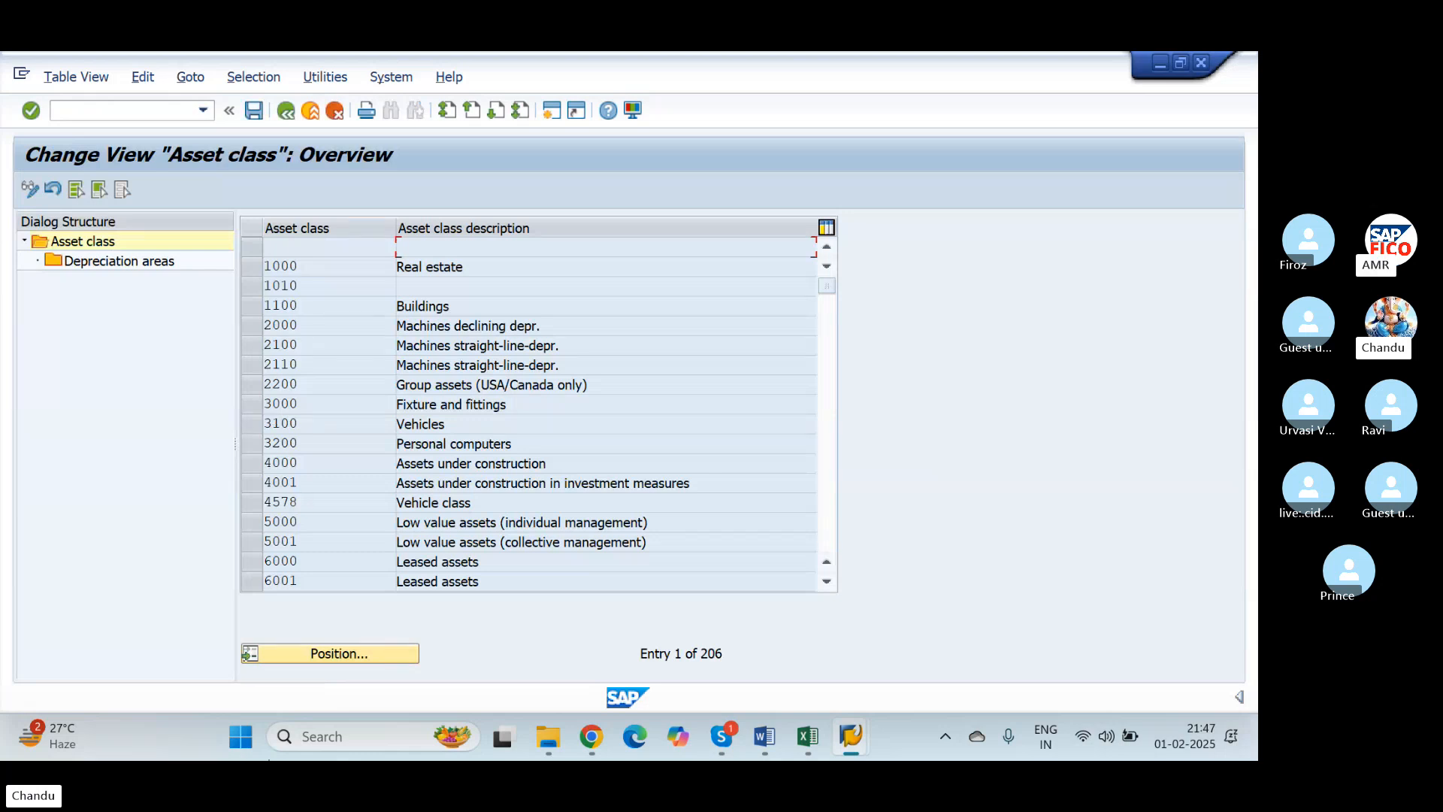
Position the asset class list at class NICPM
left_click(333, 654)
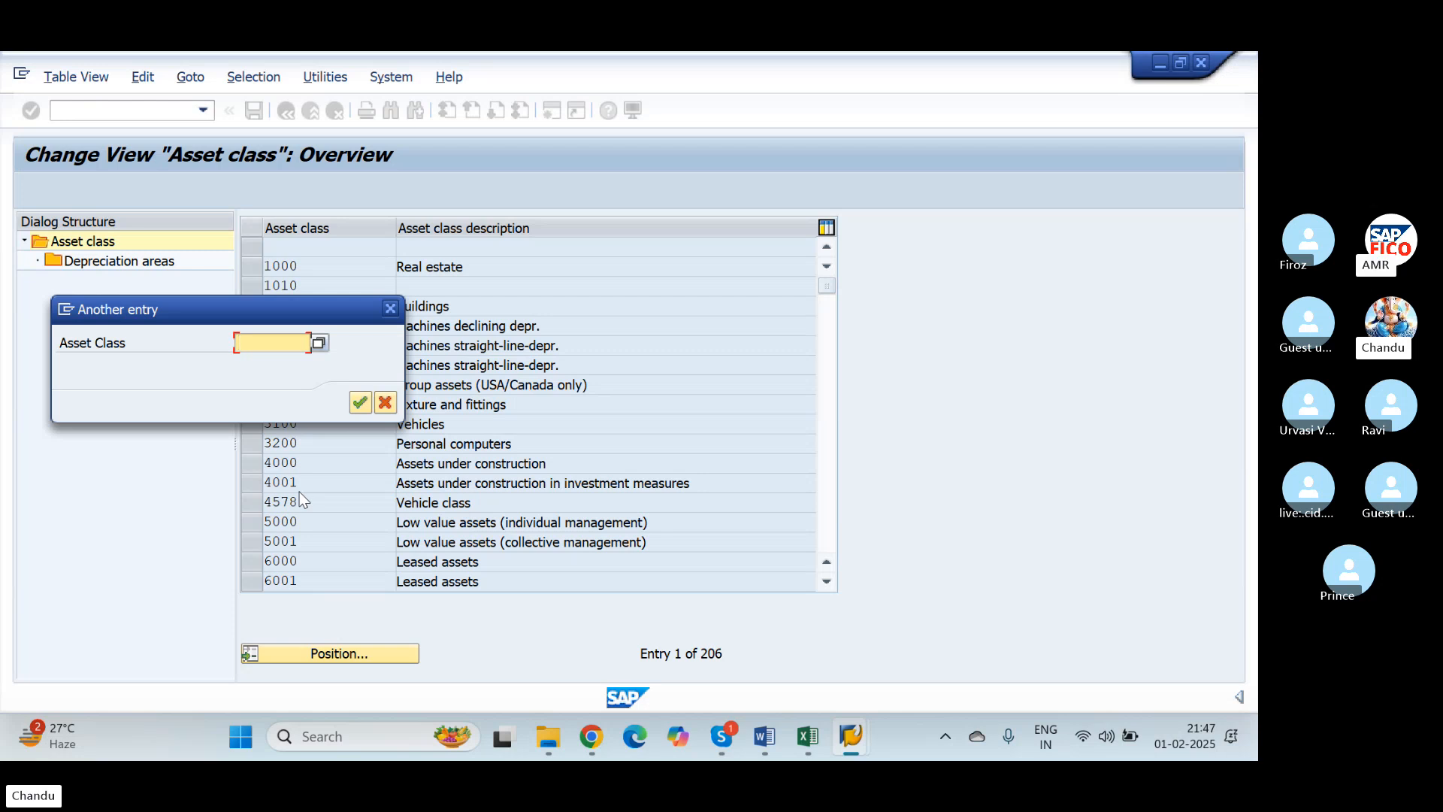
type("NI")
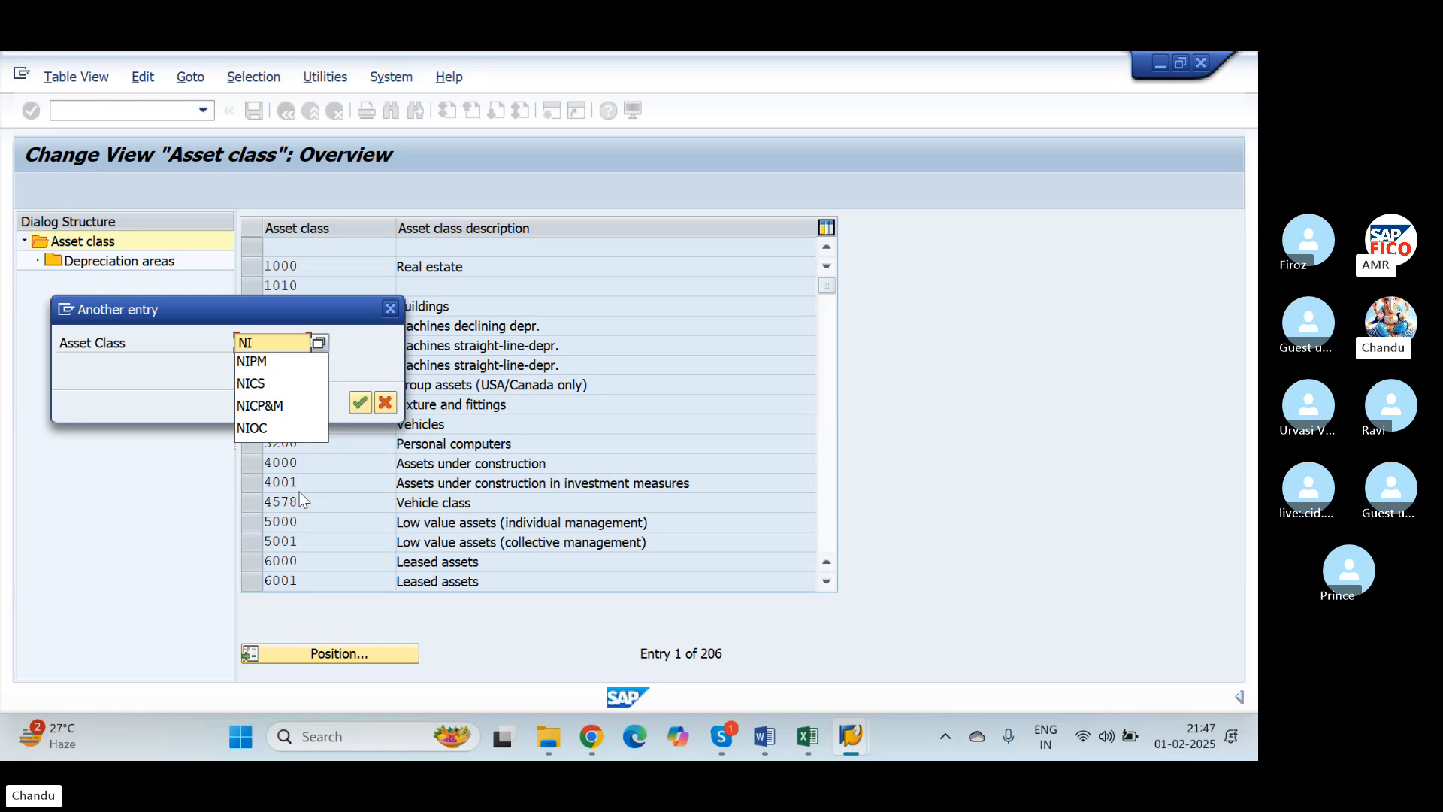
key("Down")
key("Down")
key("Down")
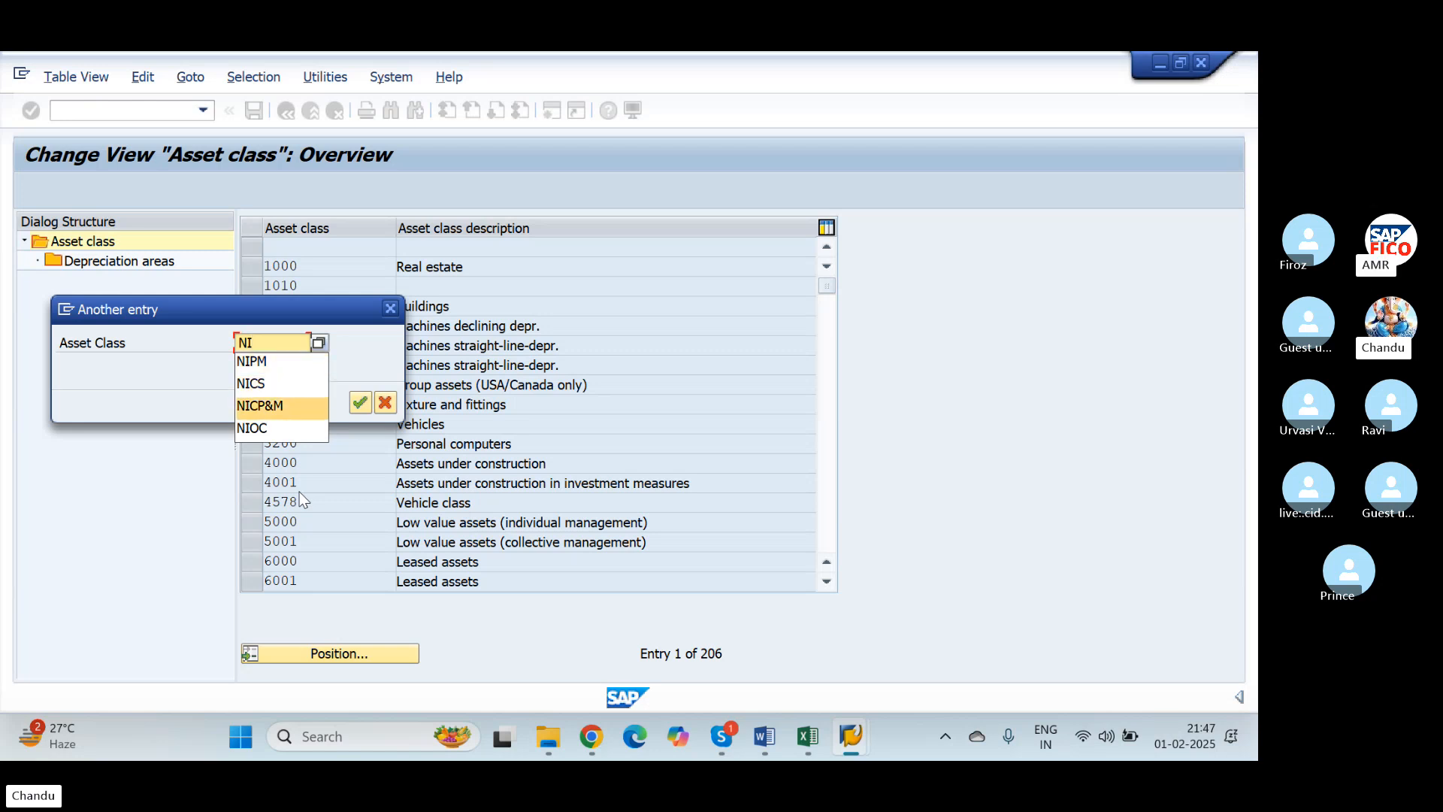
key("Return")
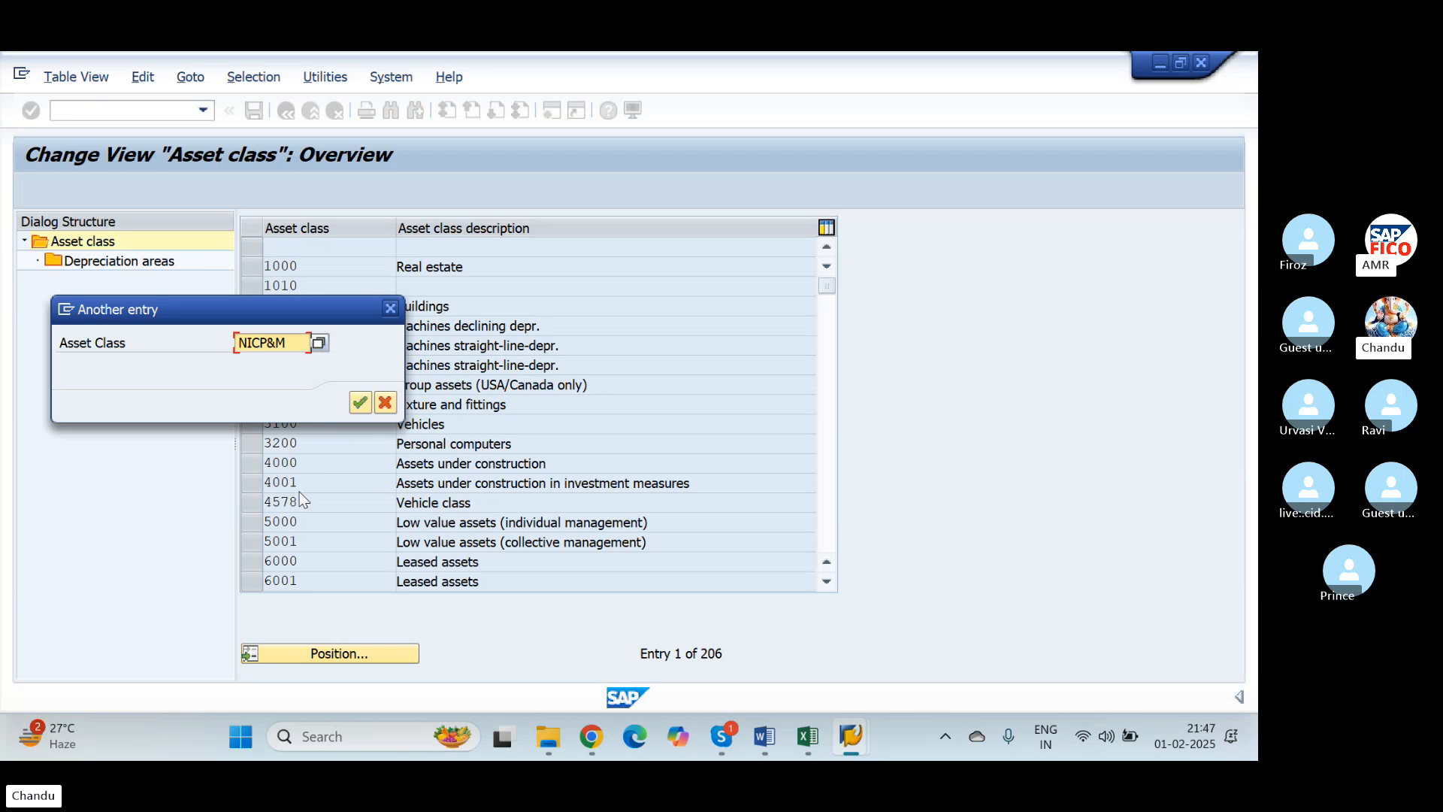
key("BackSpace")
key("BackSpace")
key("BackSpace")
key("BackSpace")
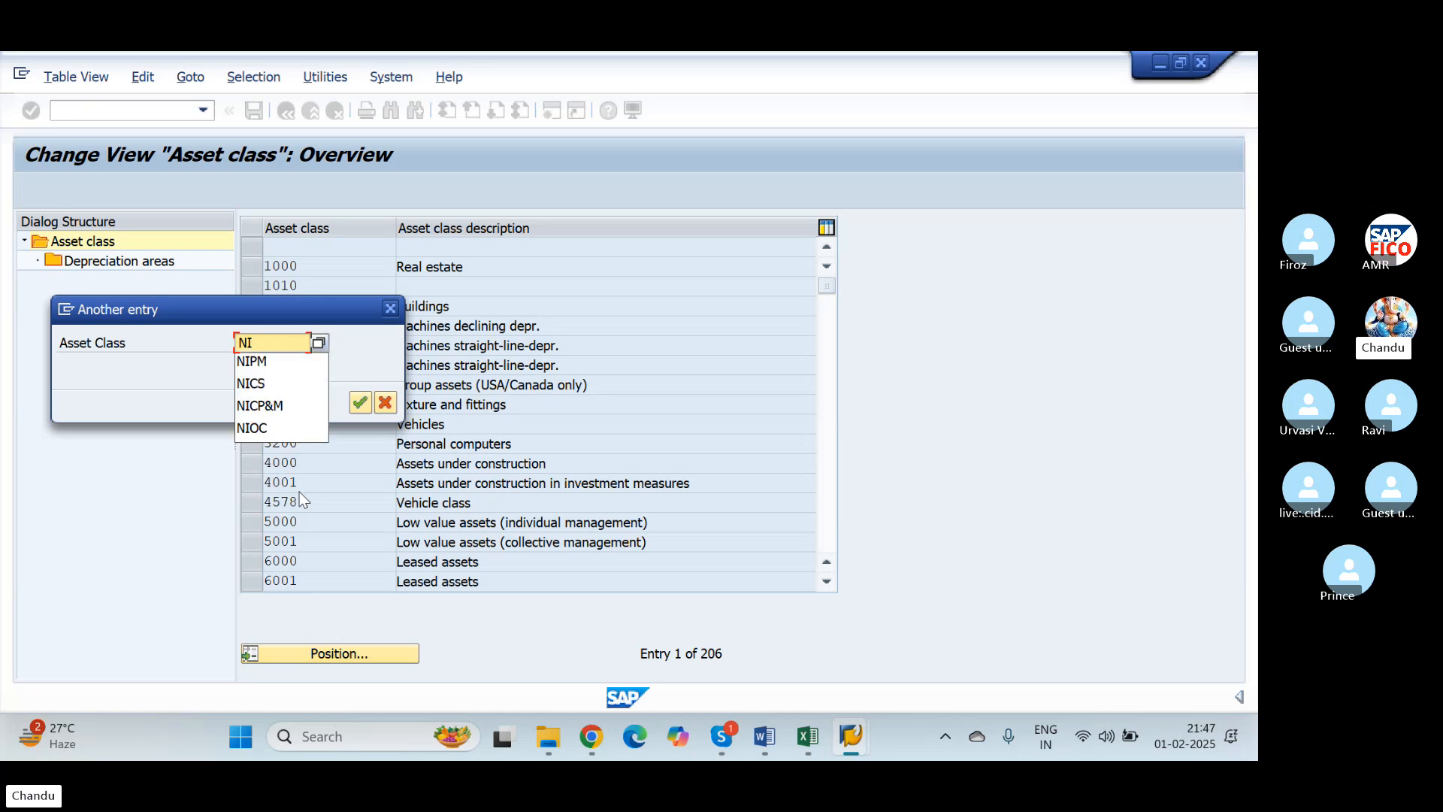
type("CPM")
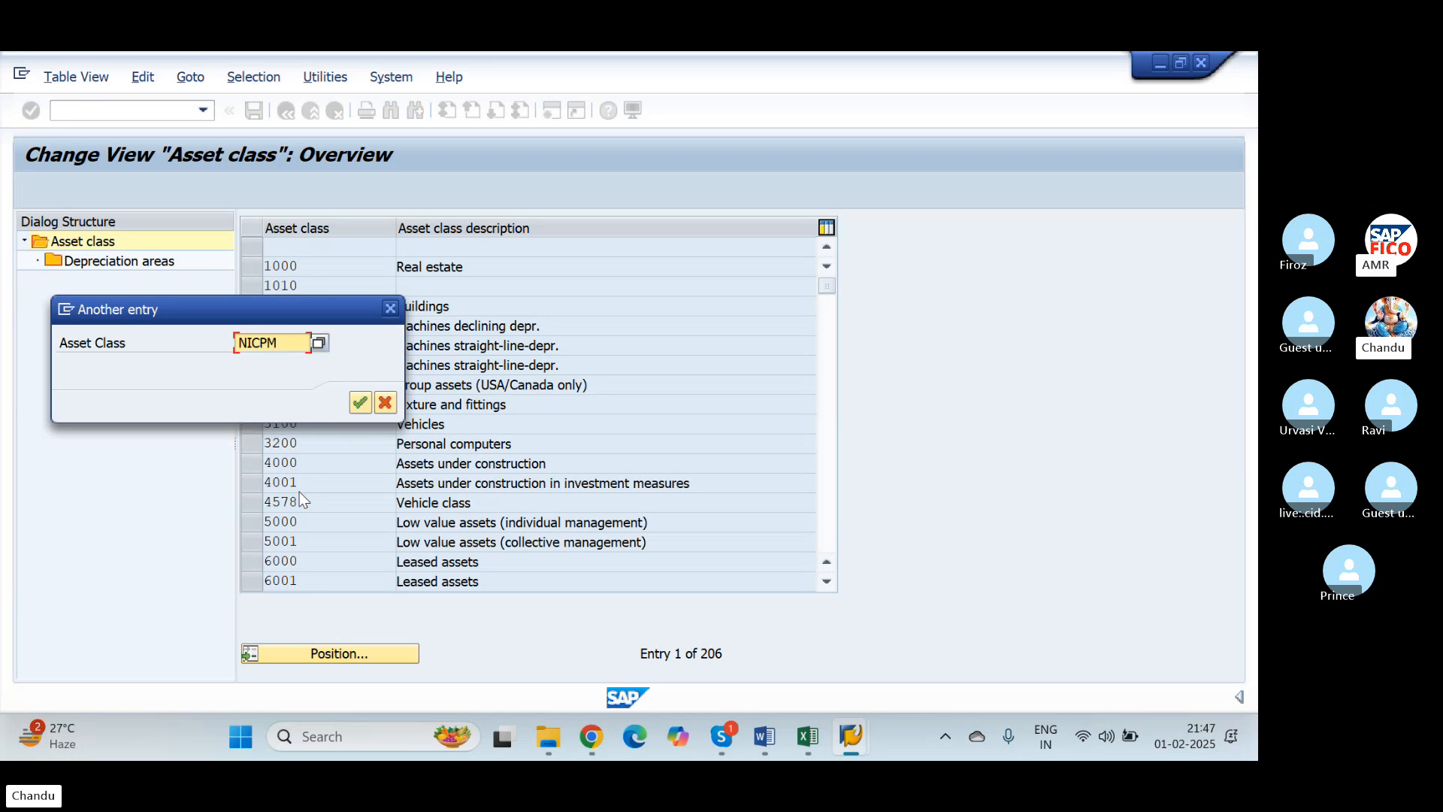
left_click(358, 405)
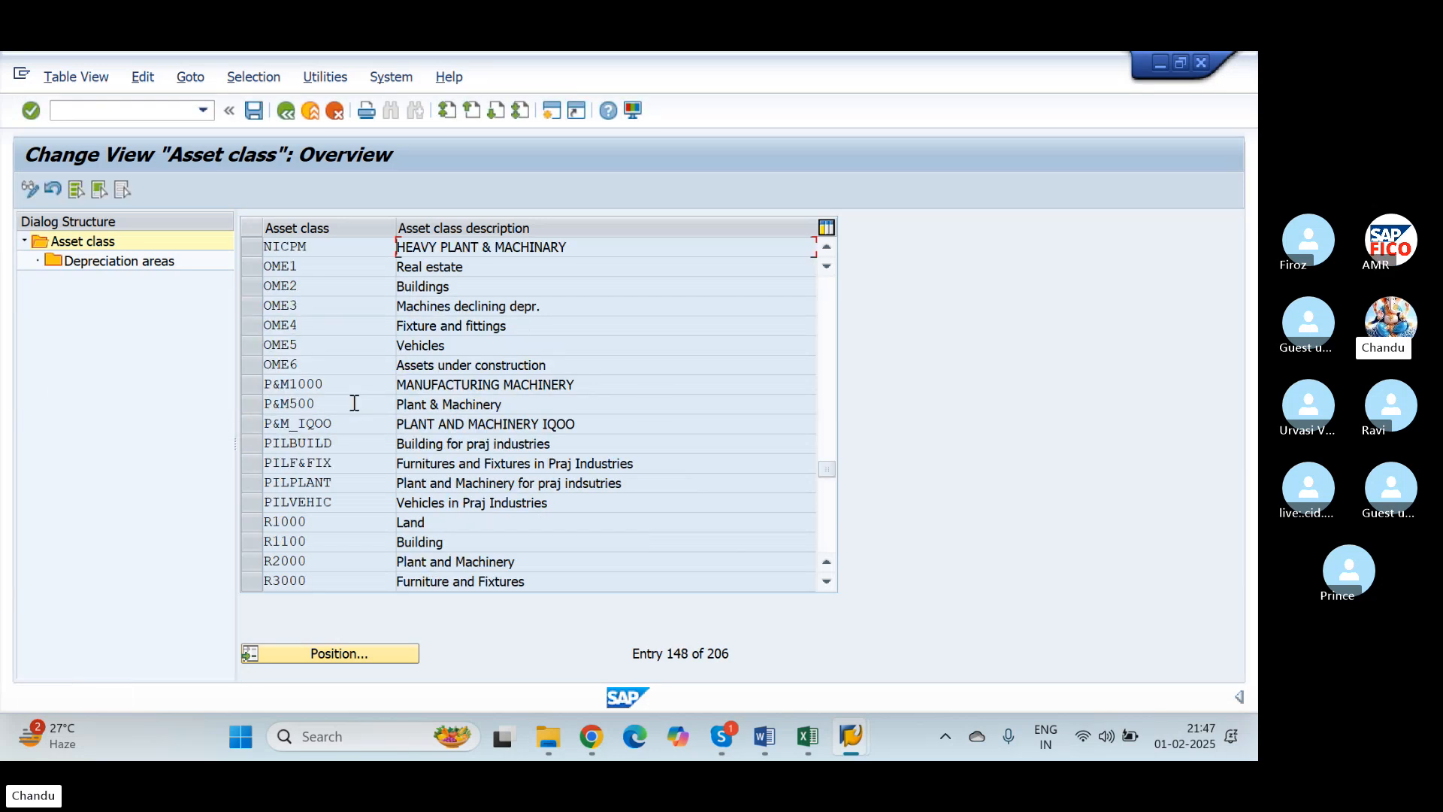
Open the depreciation areas of asset class NICPM and activate areas 01 Book deprec. and 15 Tax bal.sht
left_click(253, 248)
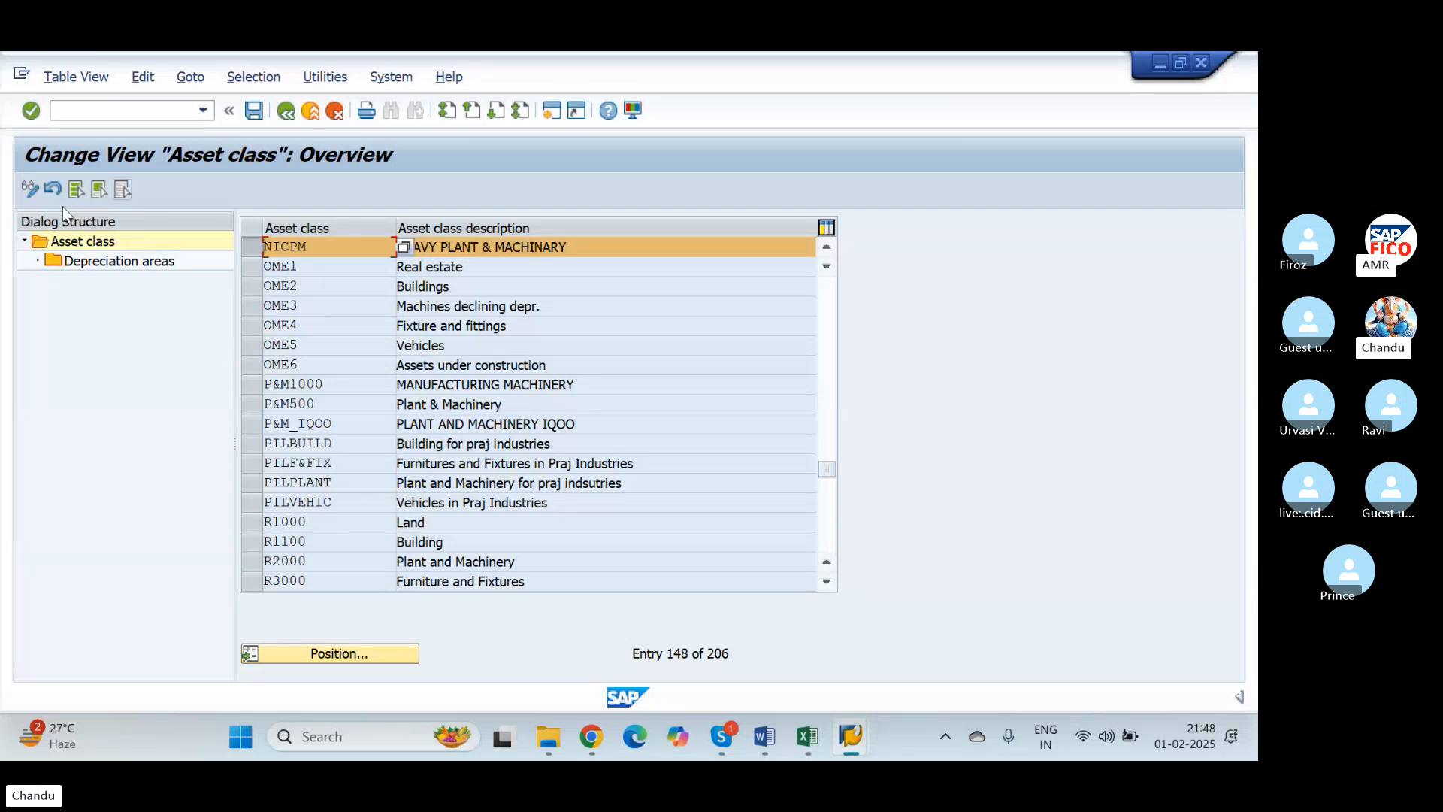
double_click(52, 258)
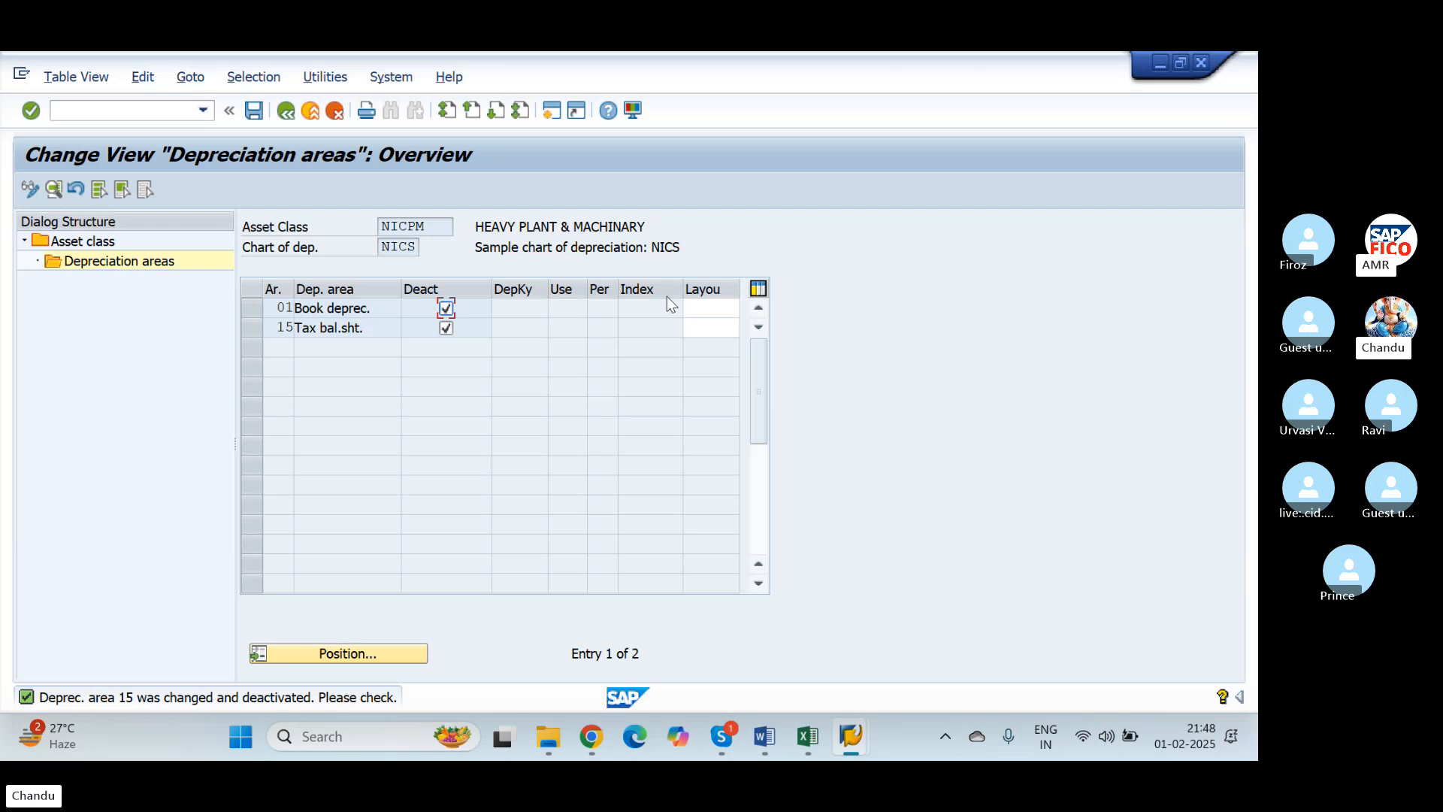
left_click(446, 307)
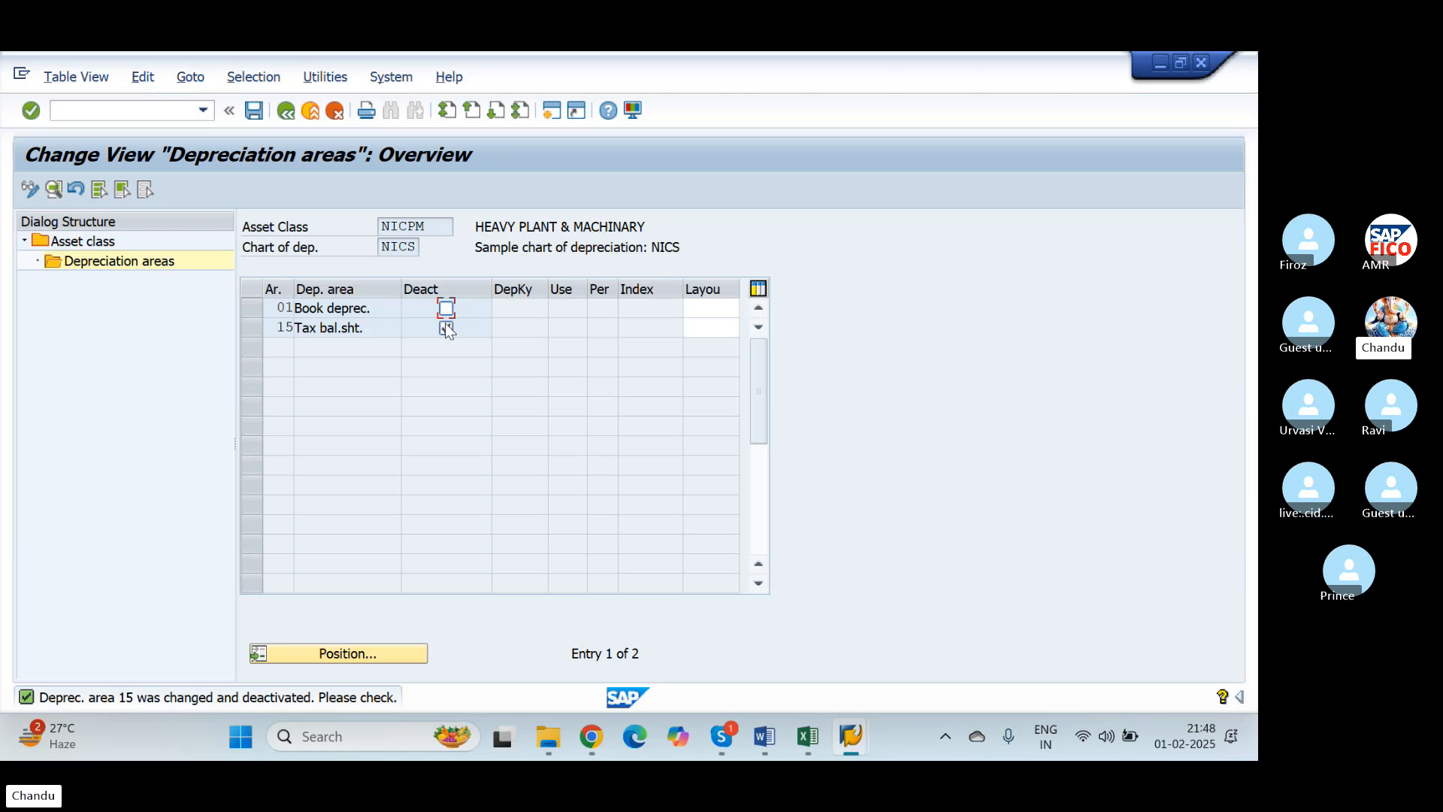
left_click(446, 328)
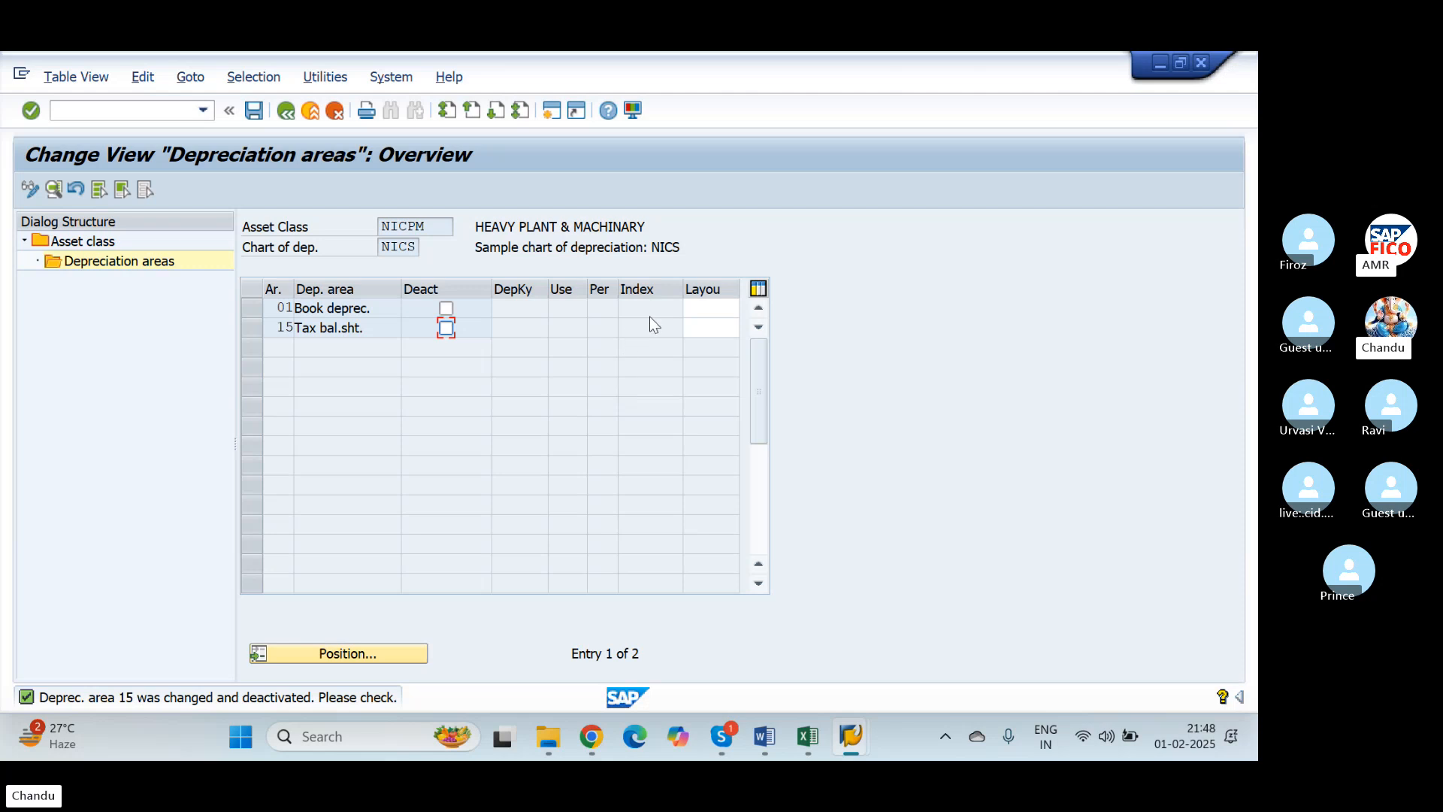
Assign screen layout 2000, Depr. on asset sub-no. level, to depreciation areas 01 and 15
left_click(727, 307)
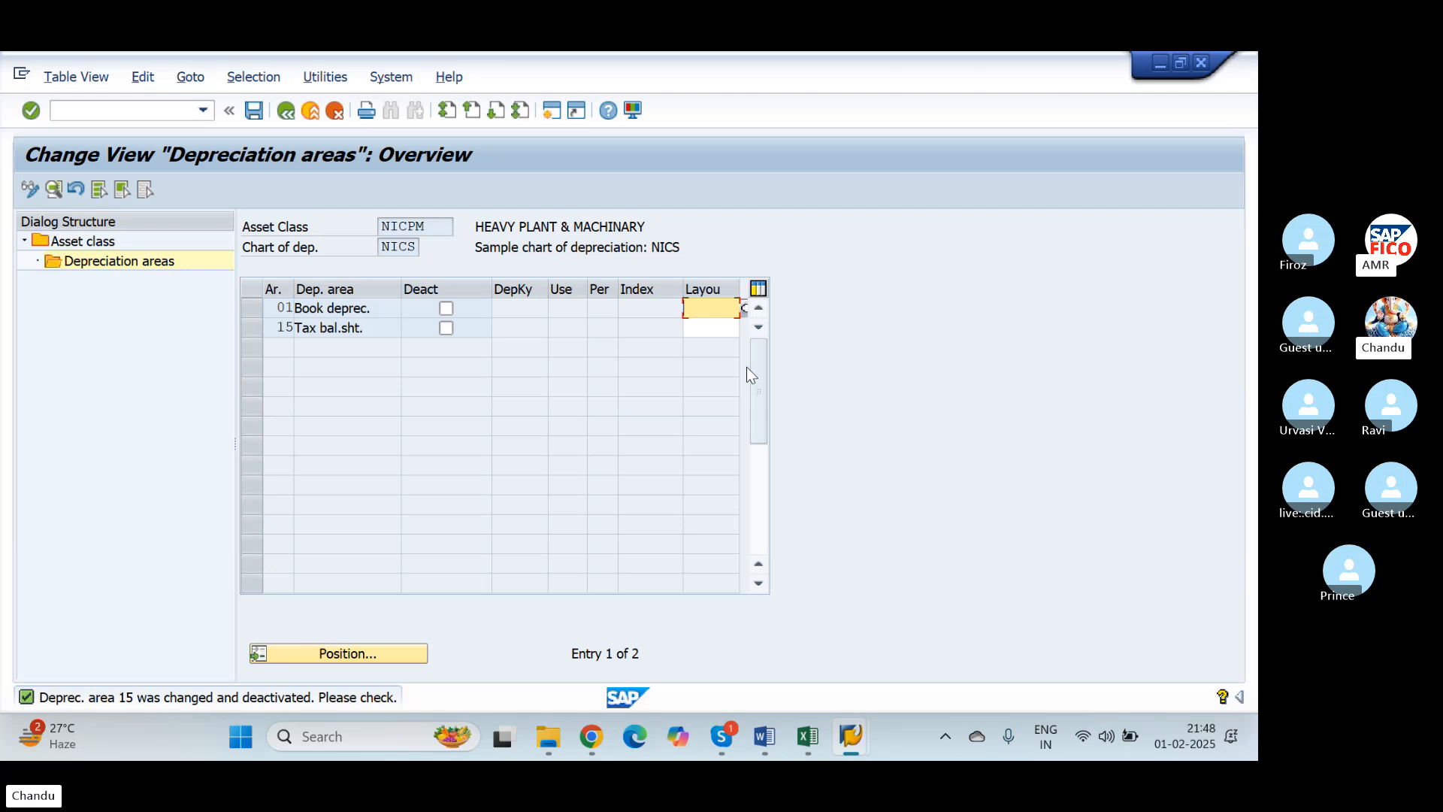
left_click(743, 308)
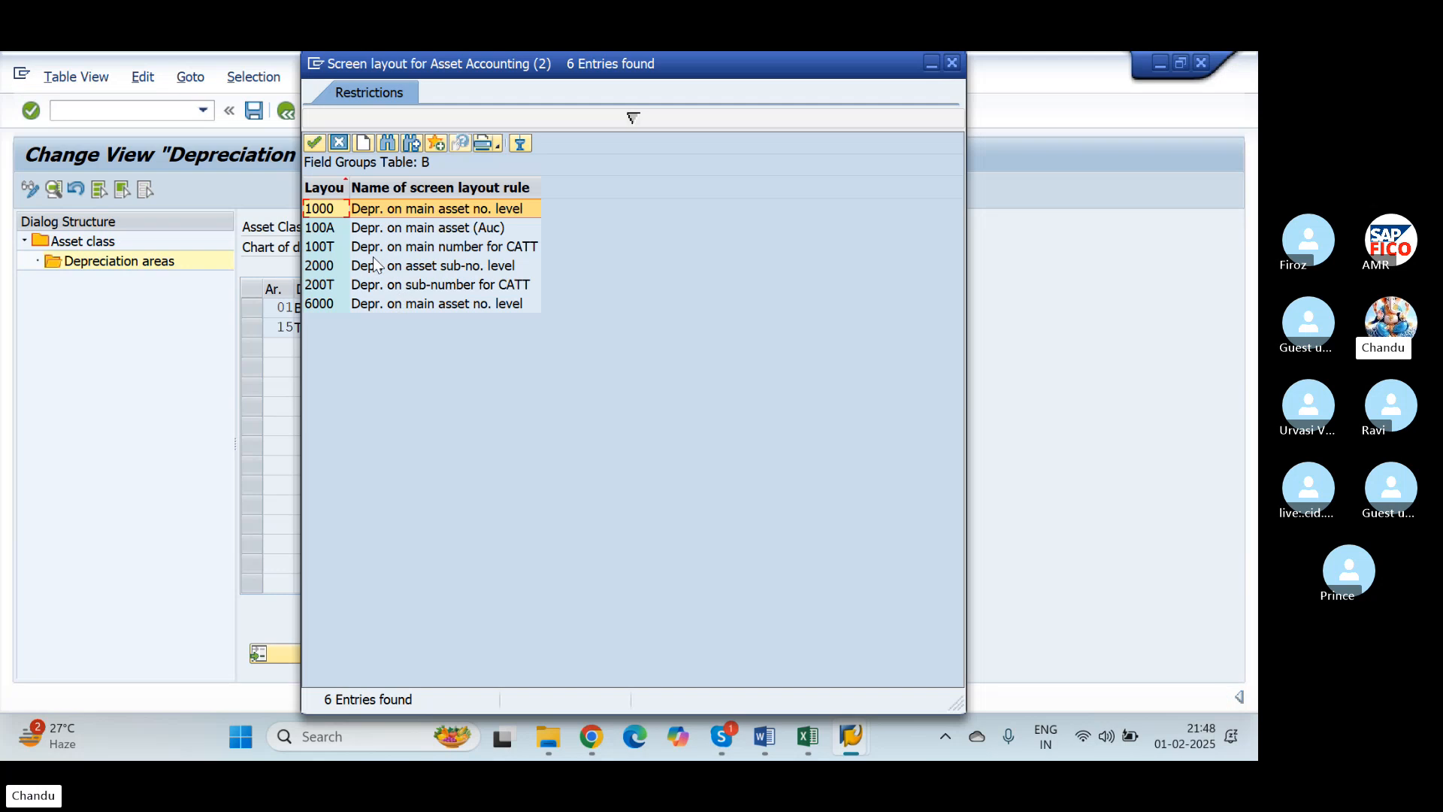
left_click(329, 267)
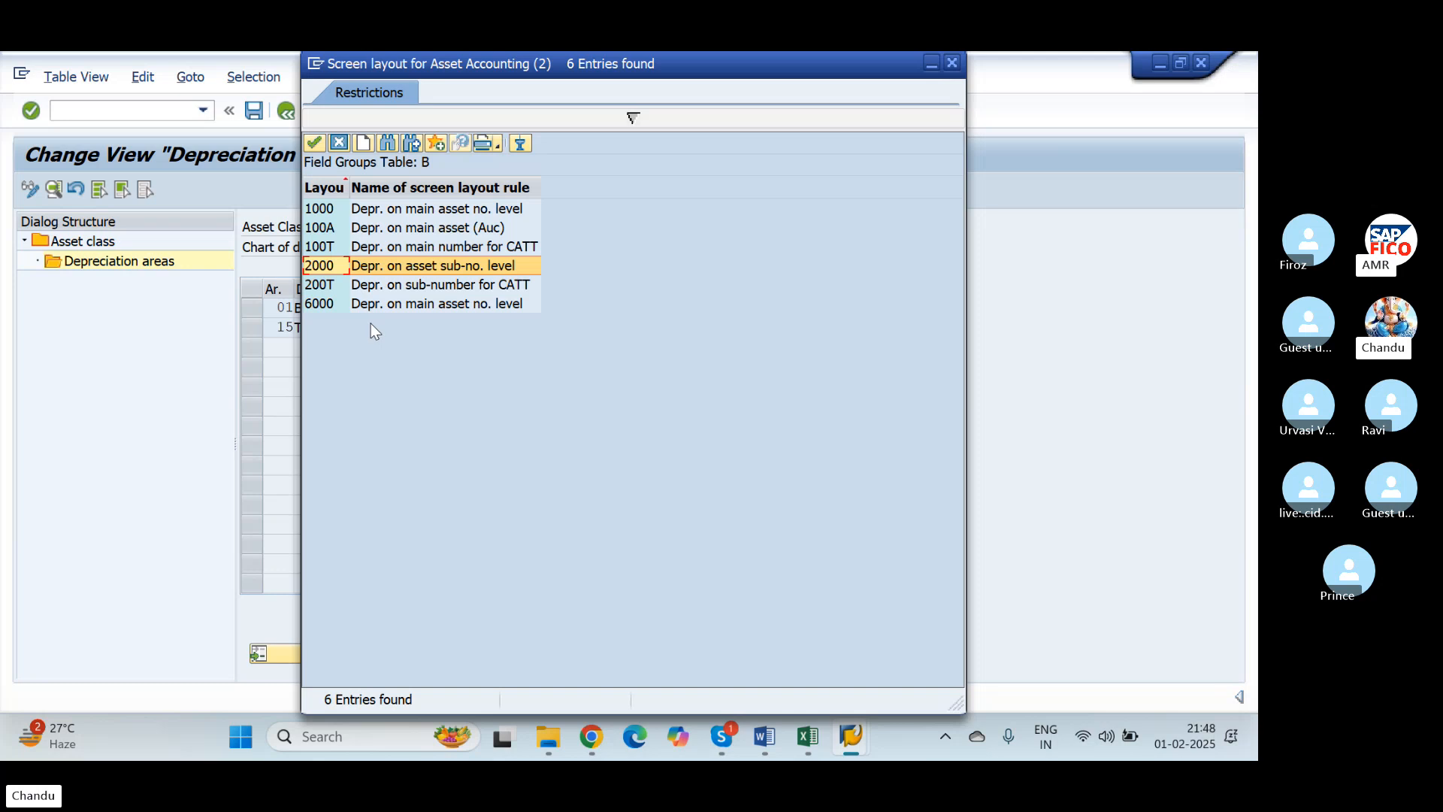
left_click(314, 143)
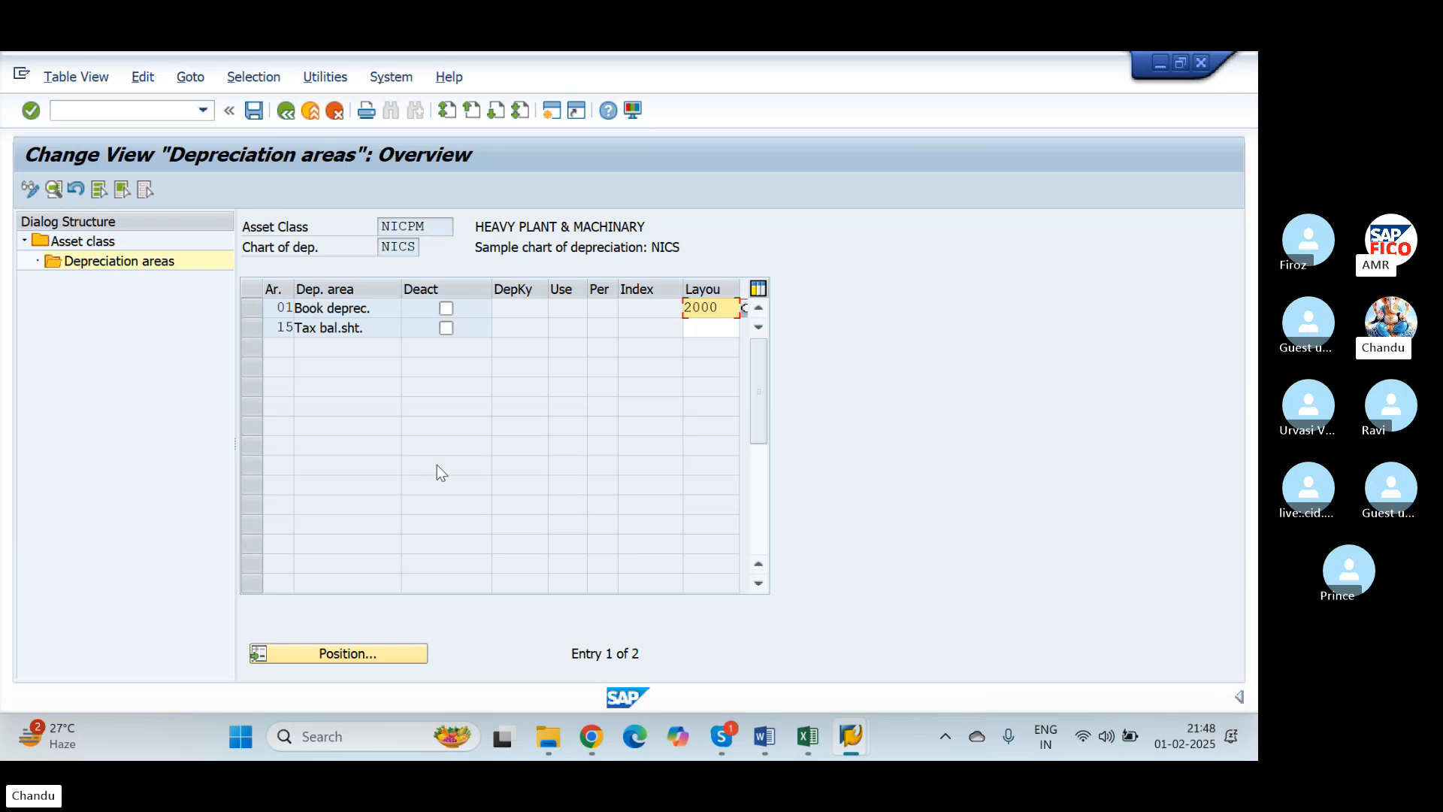
left_click(718, 328)
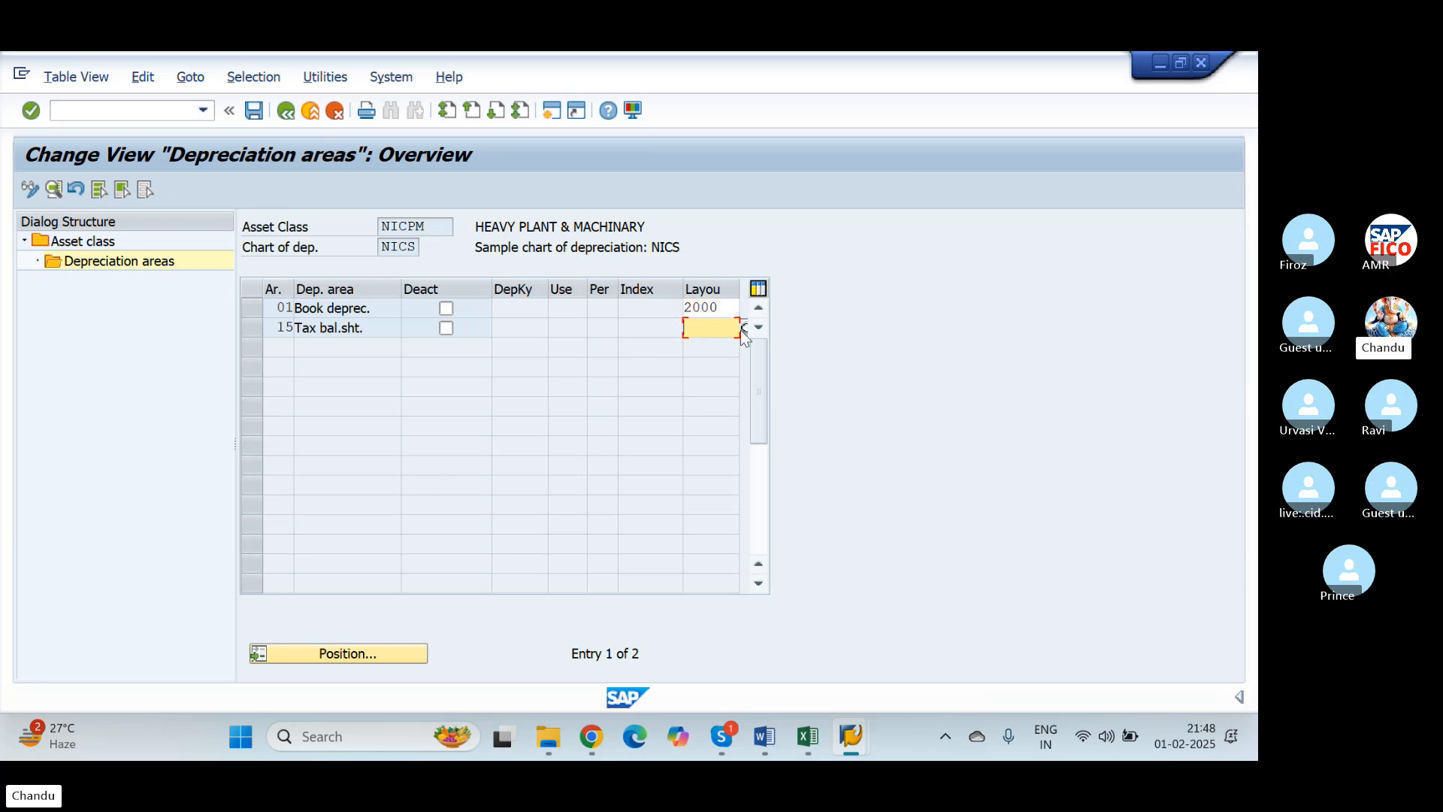
left_click(743, 328)
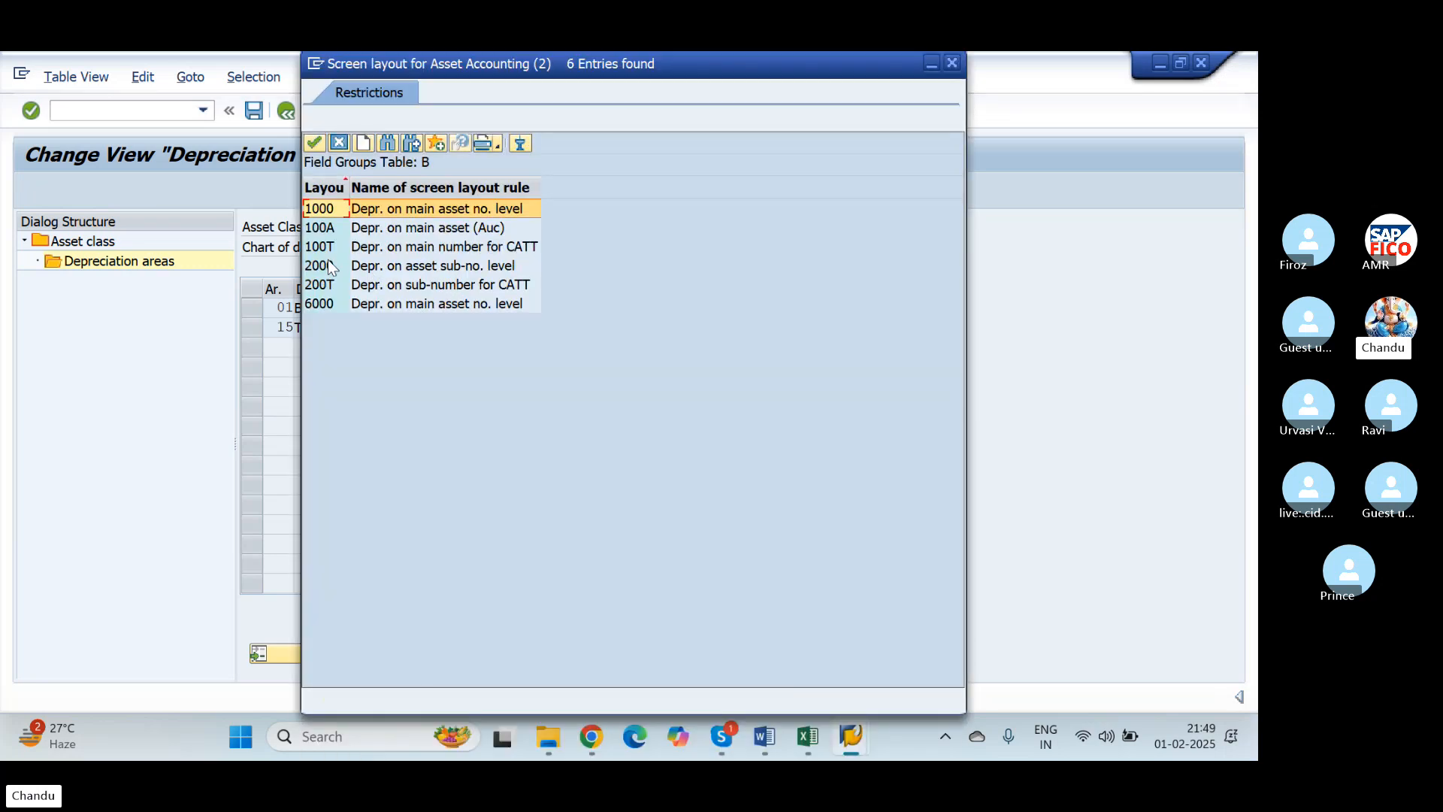
left_click(334, 266)
left_click(317, 142)
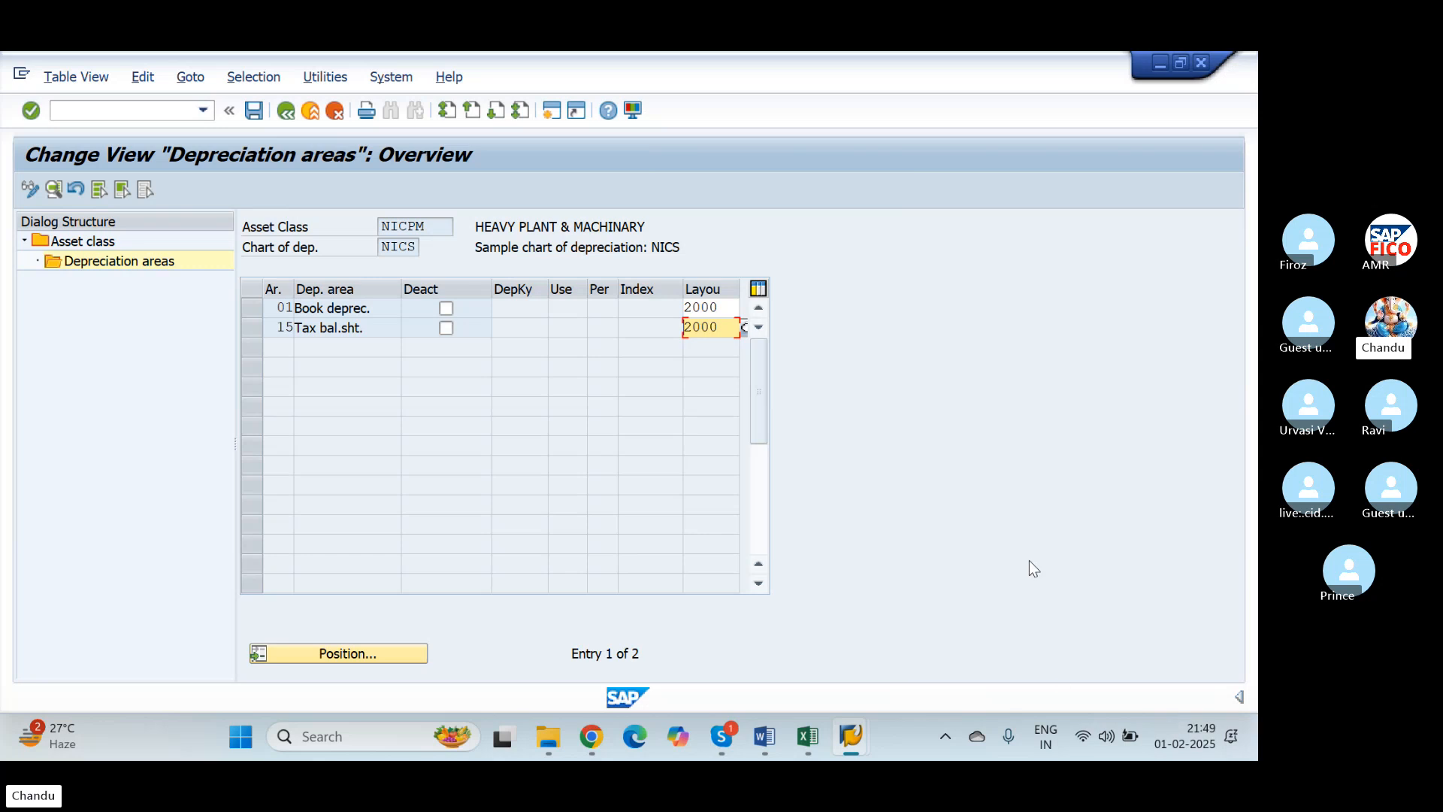
key("Return")
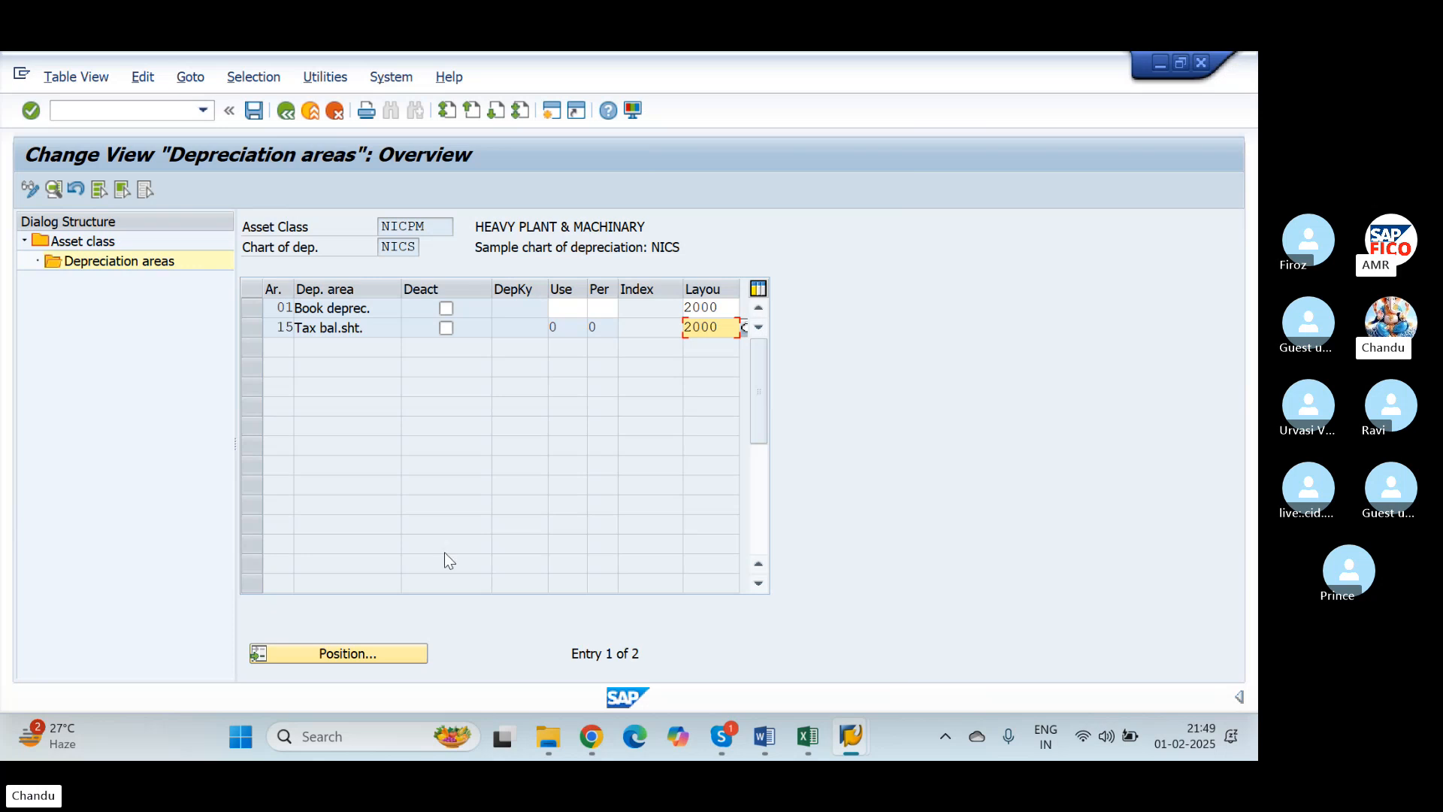
Try to clear the screen layout of the Tax bal.sht. area, and re-enter 2000 there
left_click(568, 310)
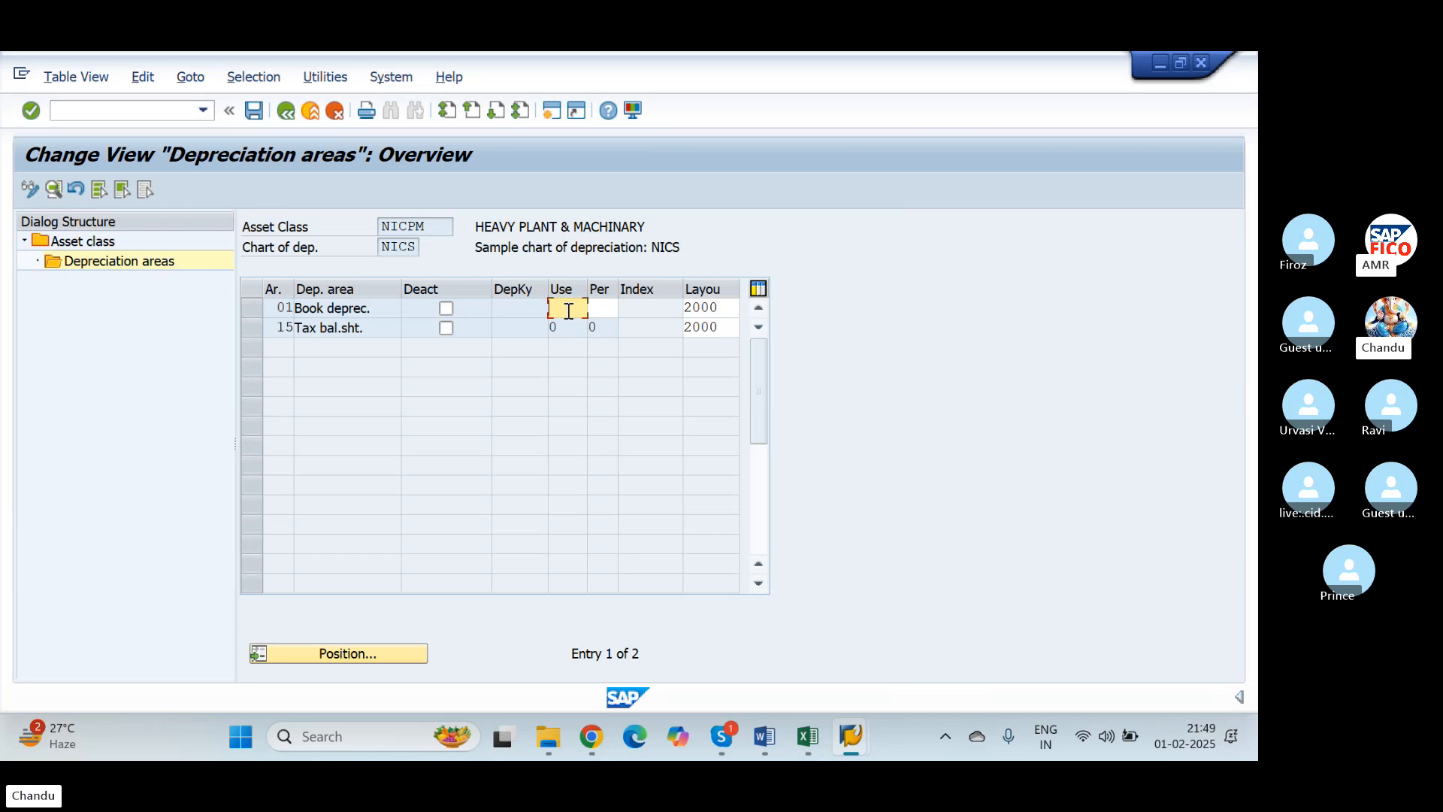
left_click(519, 308)
left_click(714, 326)
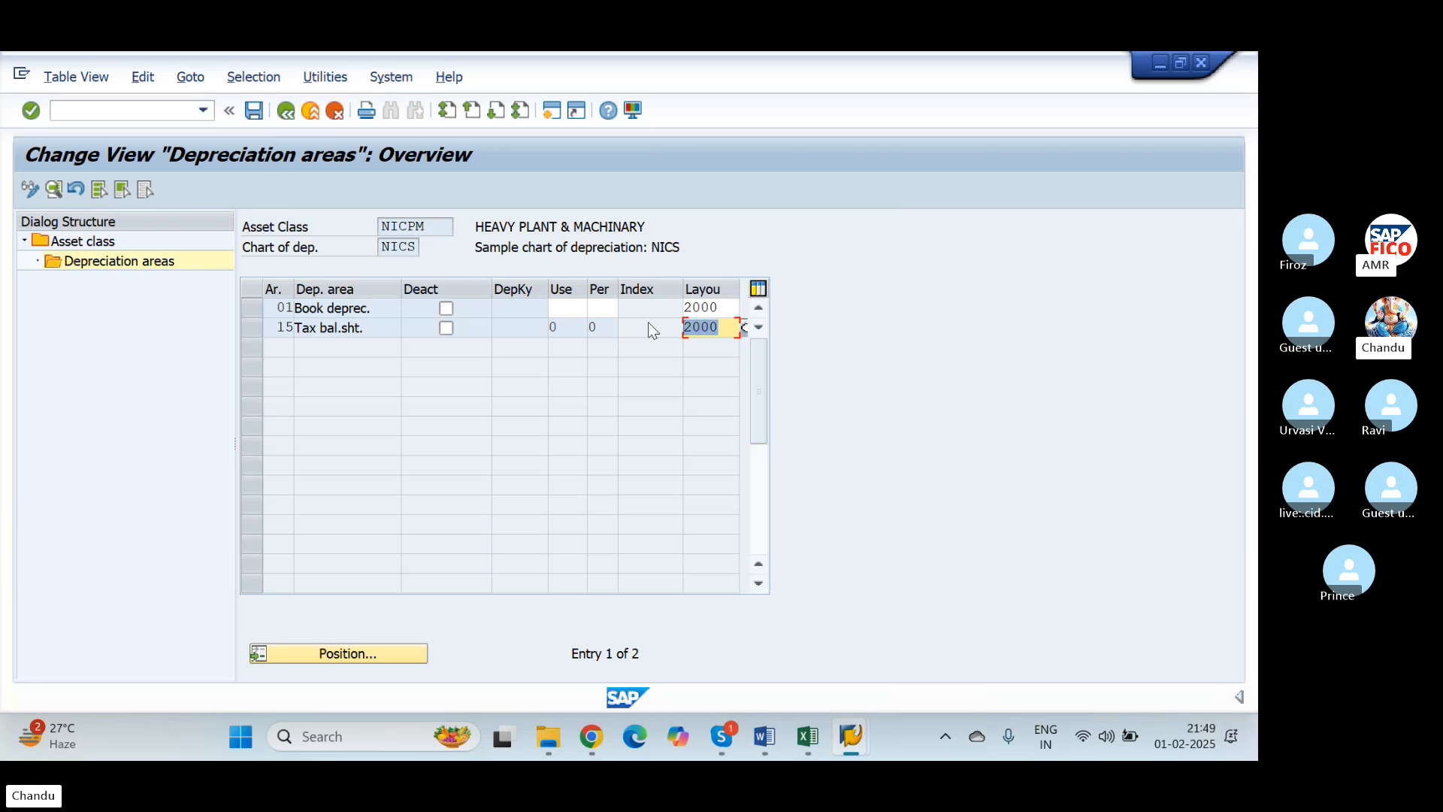
key("Delete")
key("Return")
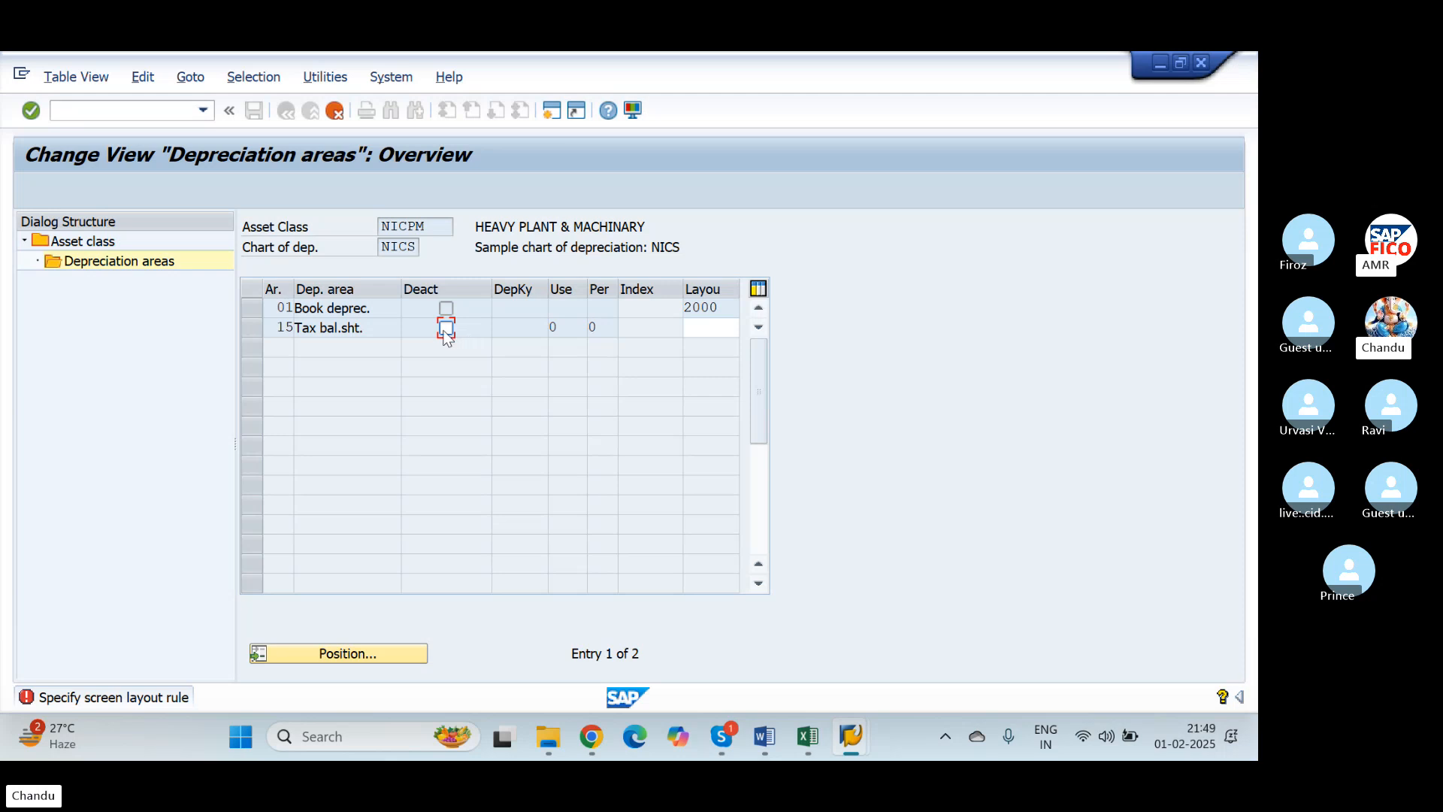
left_click(727, 331)
type("2000")
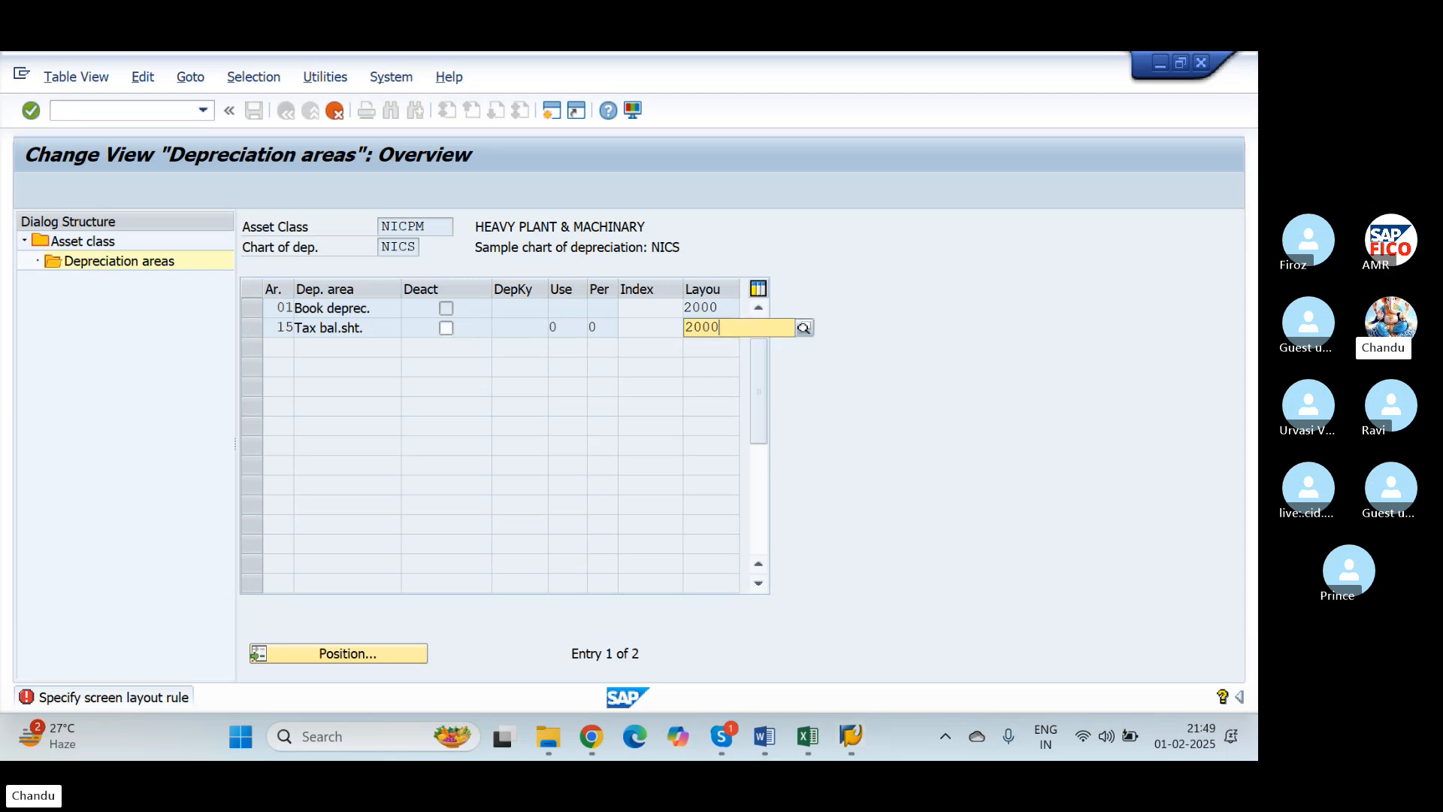
left_click(713, 371)
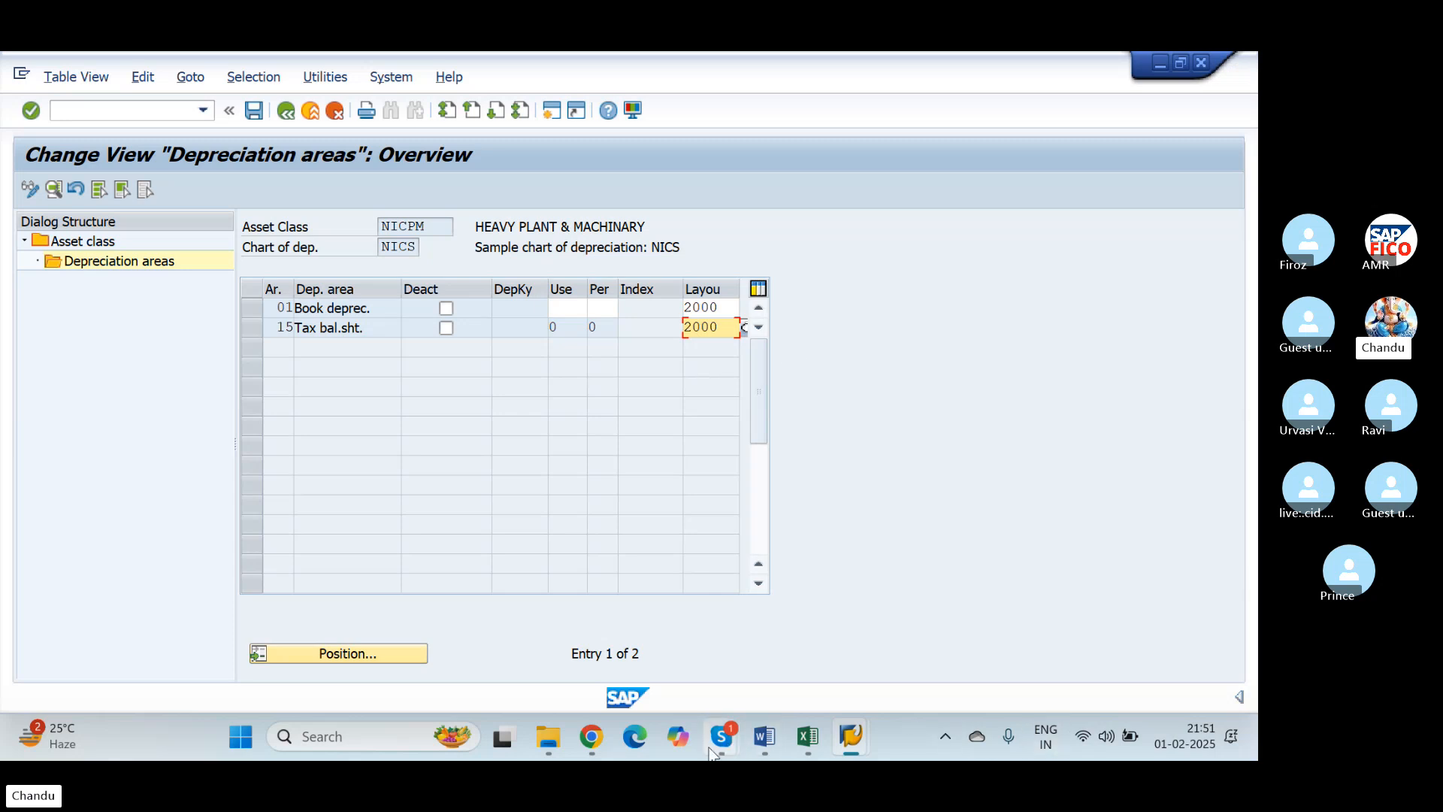
mouse_move(712, 751)
left_click(697, 651)
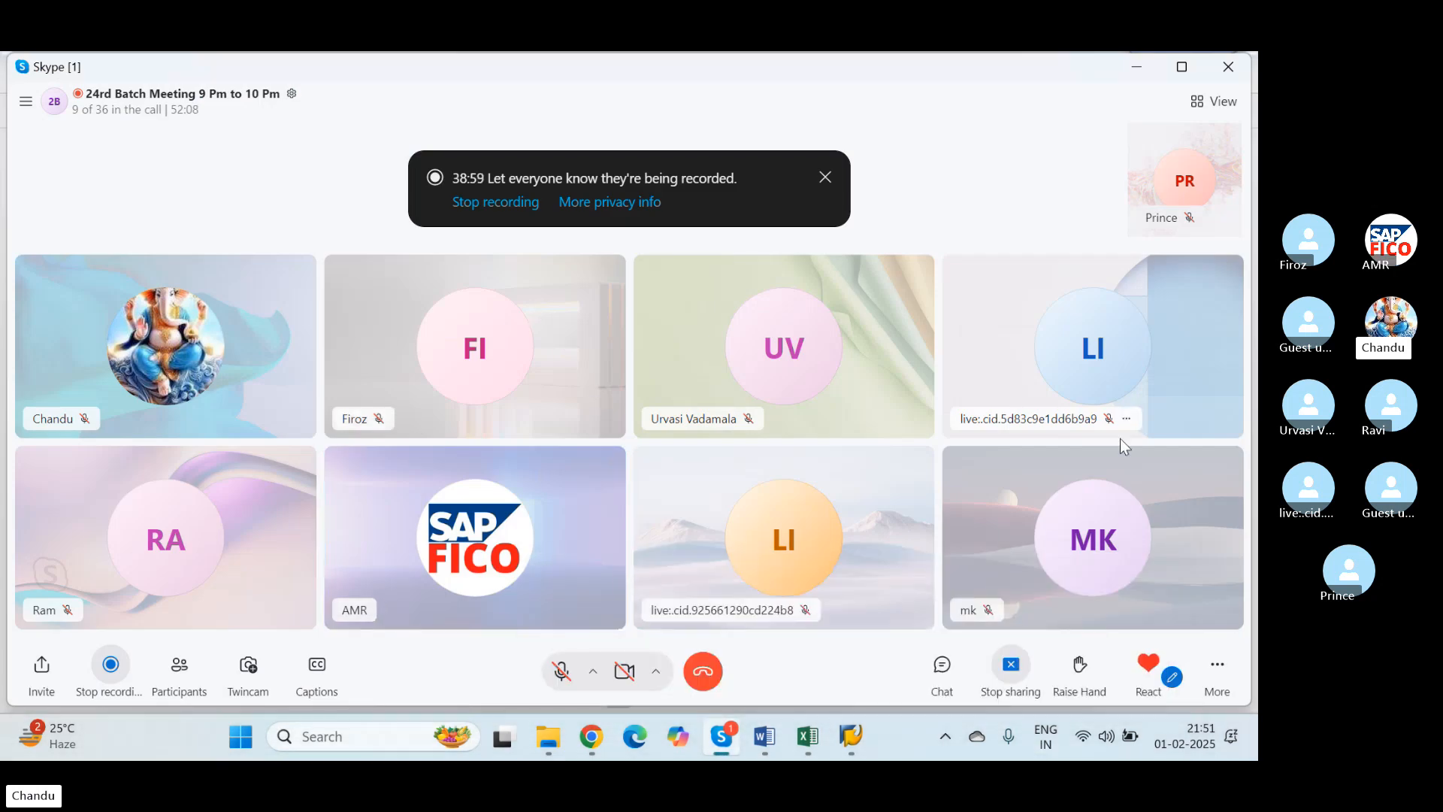
mouse_move(861, 741)
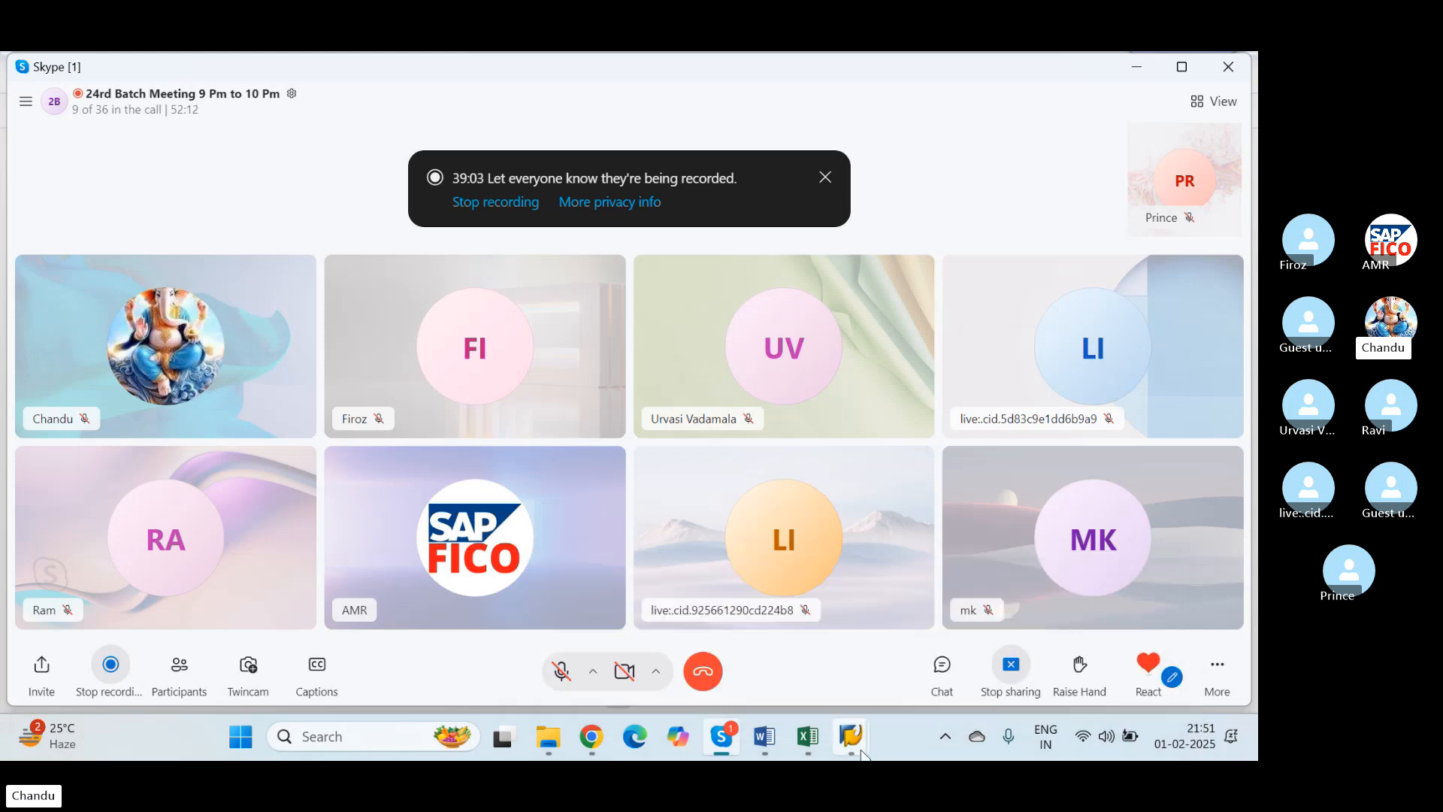
left_click(858, 639)
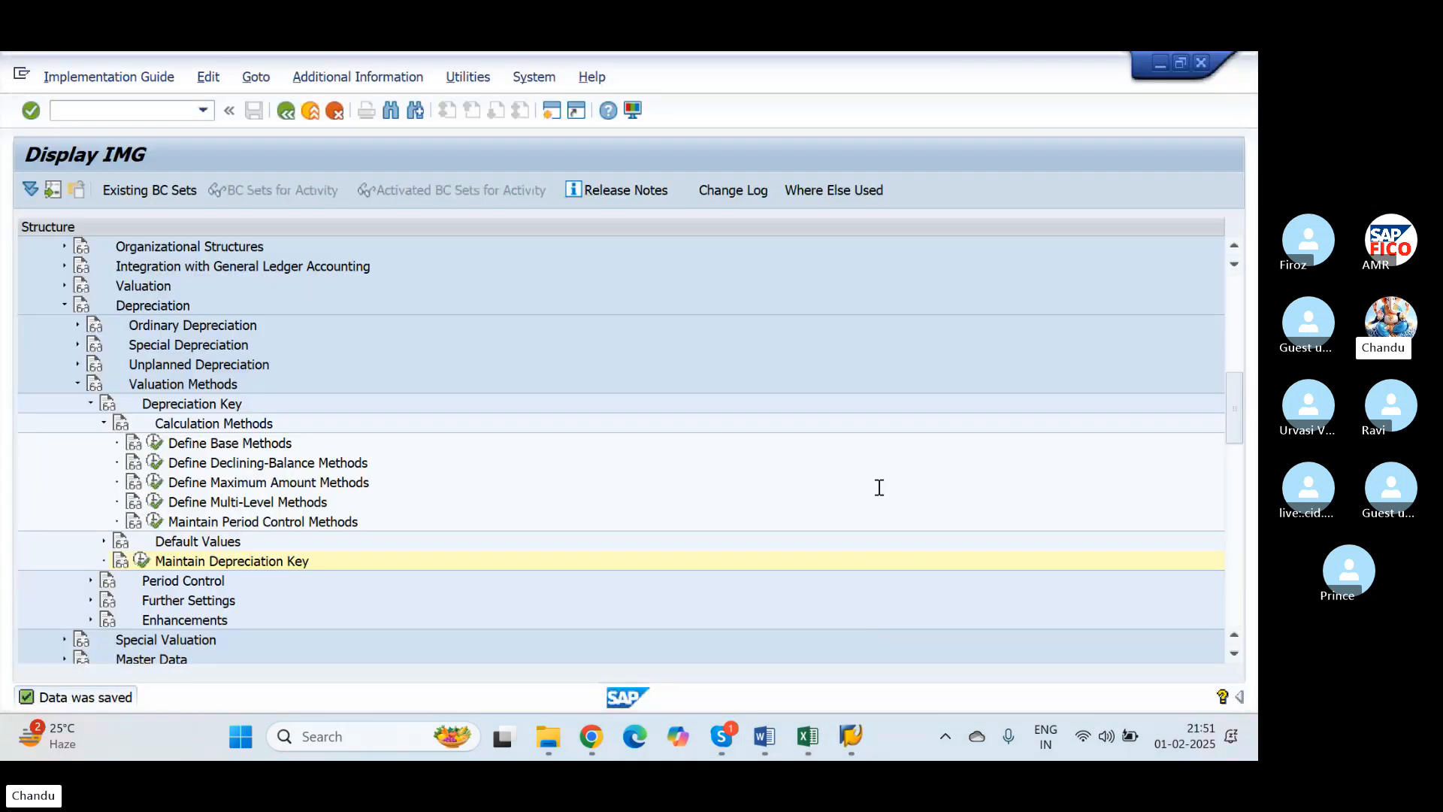
mouse_move(851, 740)
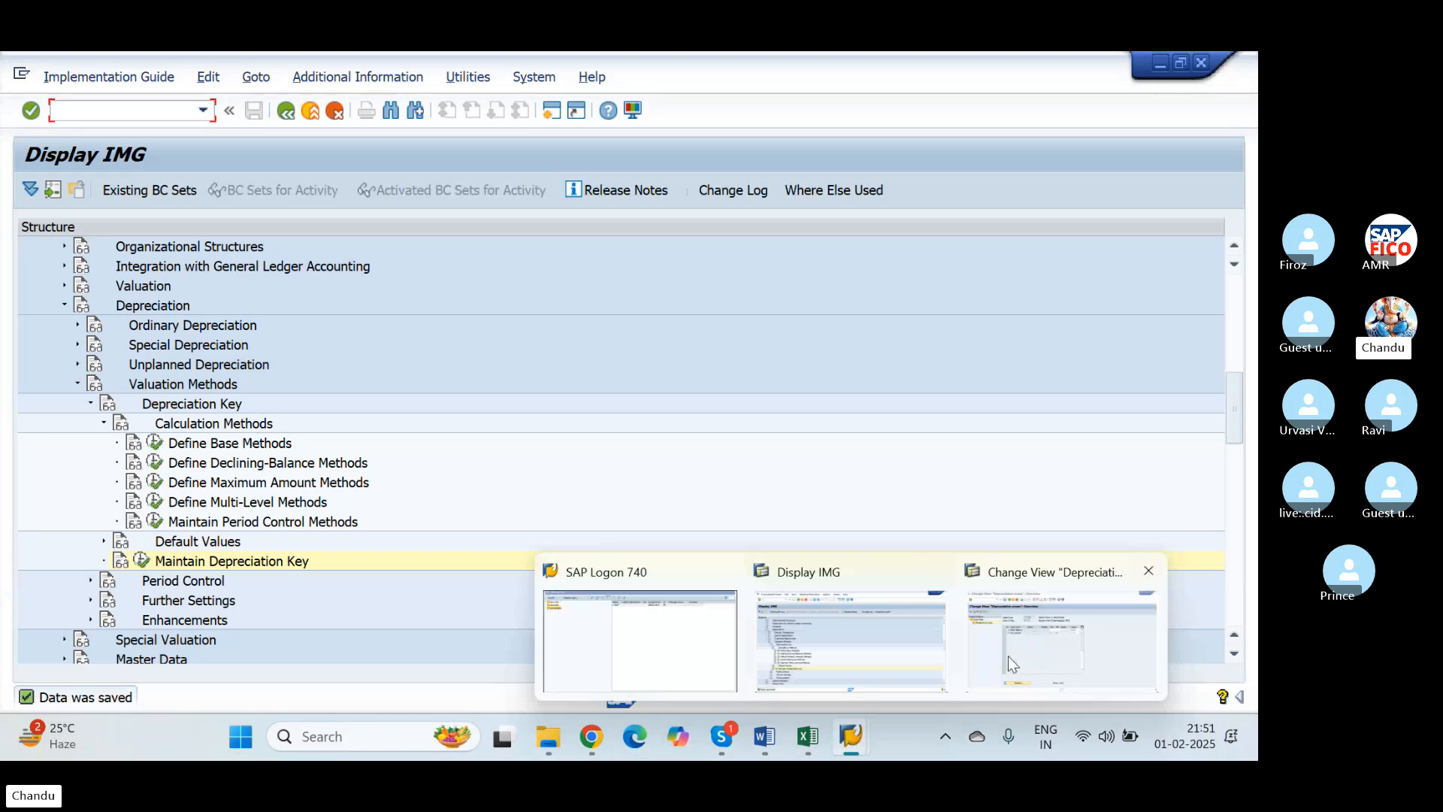
left_click(1059, 650)
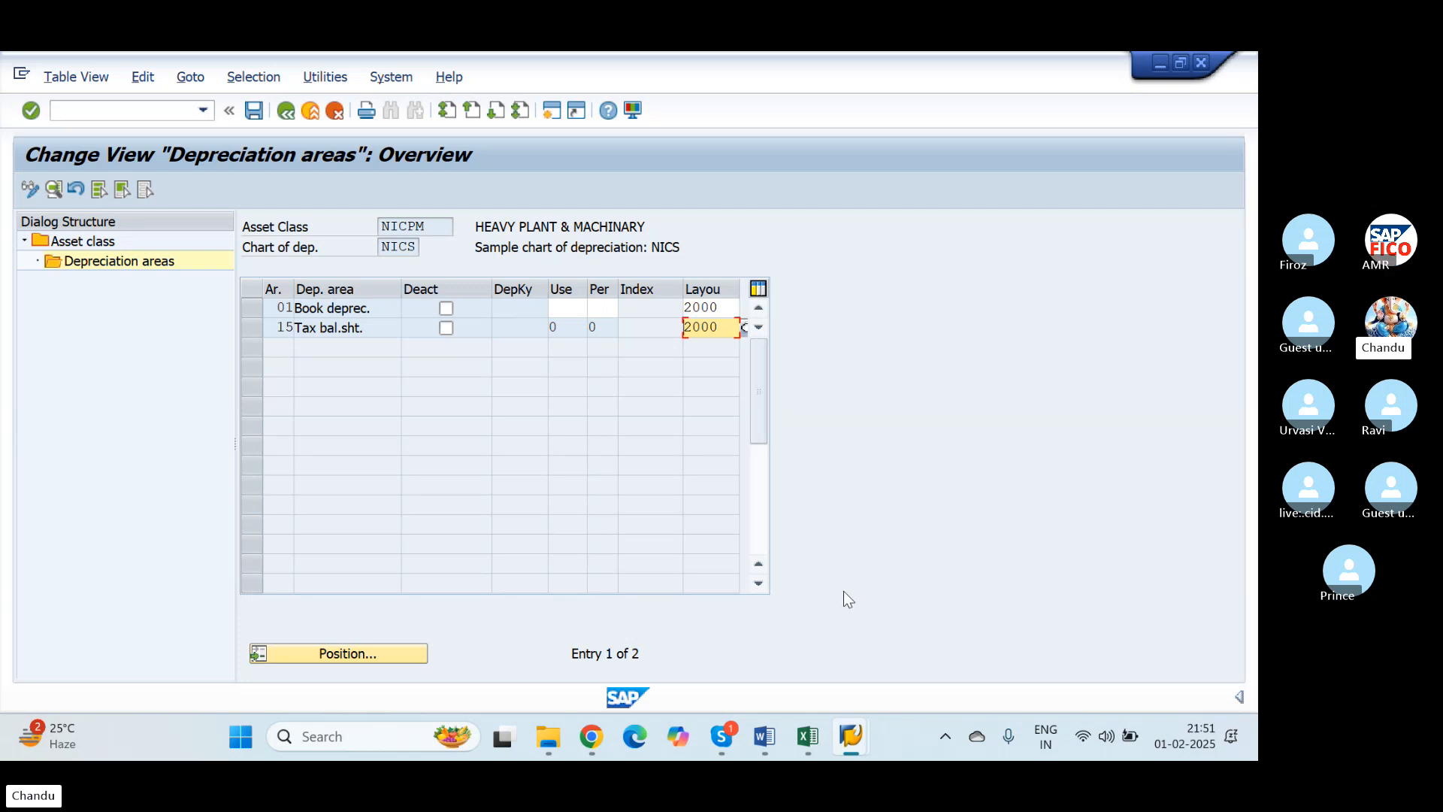
Set the useful life of the Book deprec. area to 01 and check the depreciation key field
left_click(565, 308)
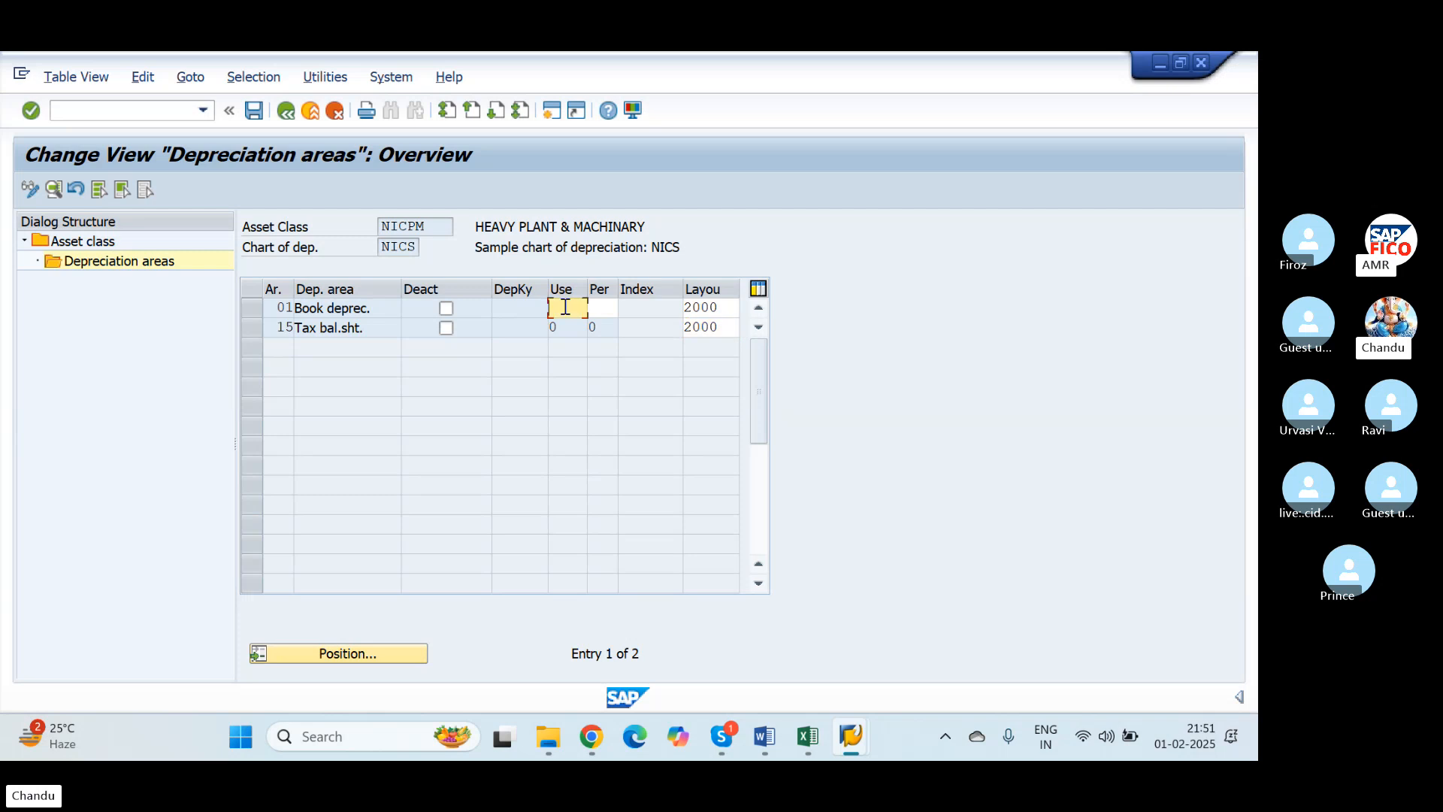
type("01")
key("Return")
left_click(506, 313)
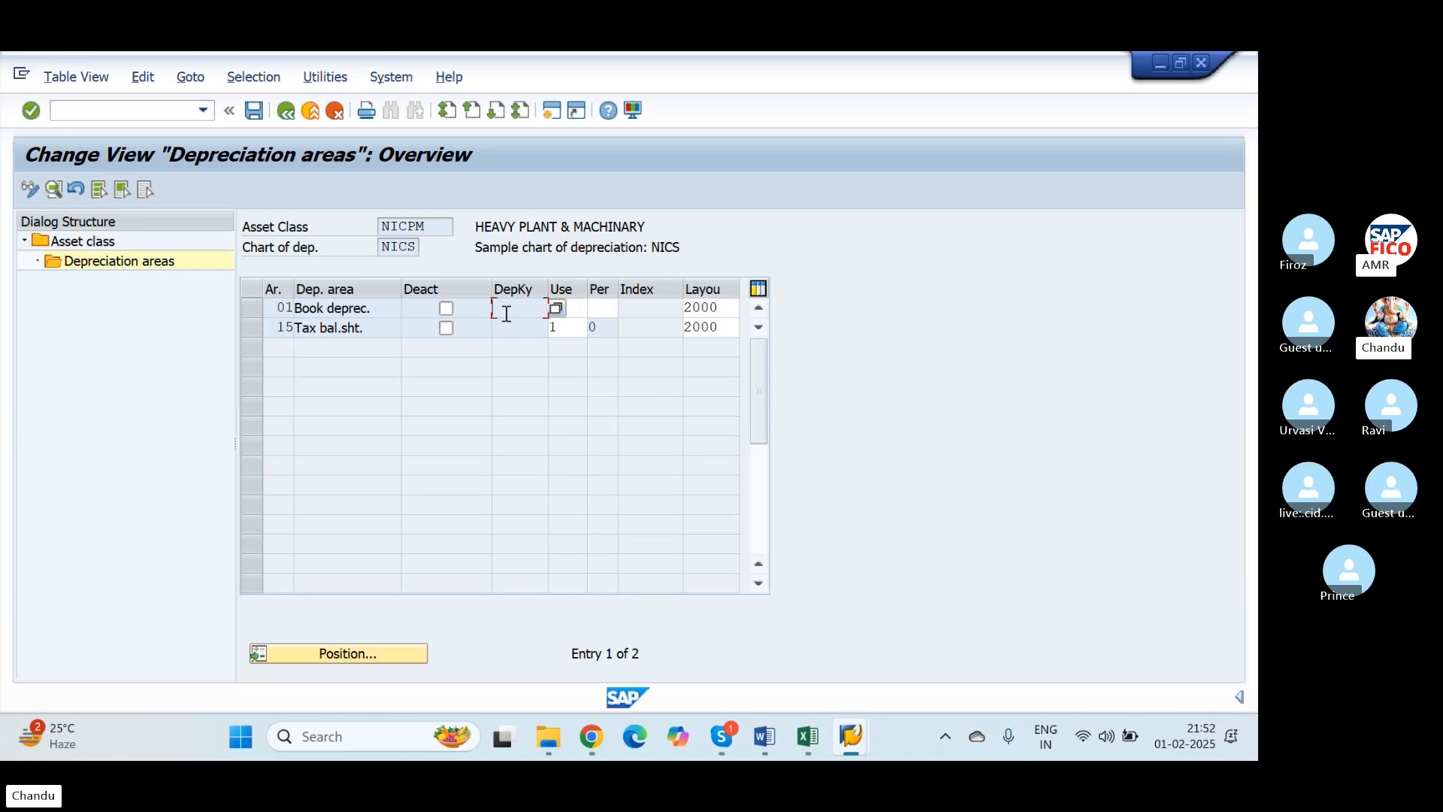
left_click(564, 328)
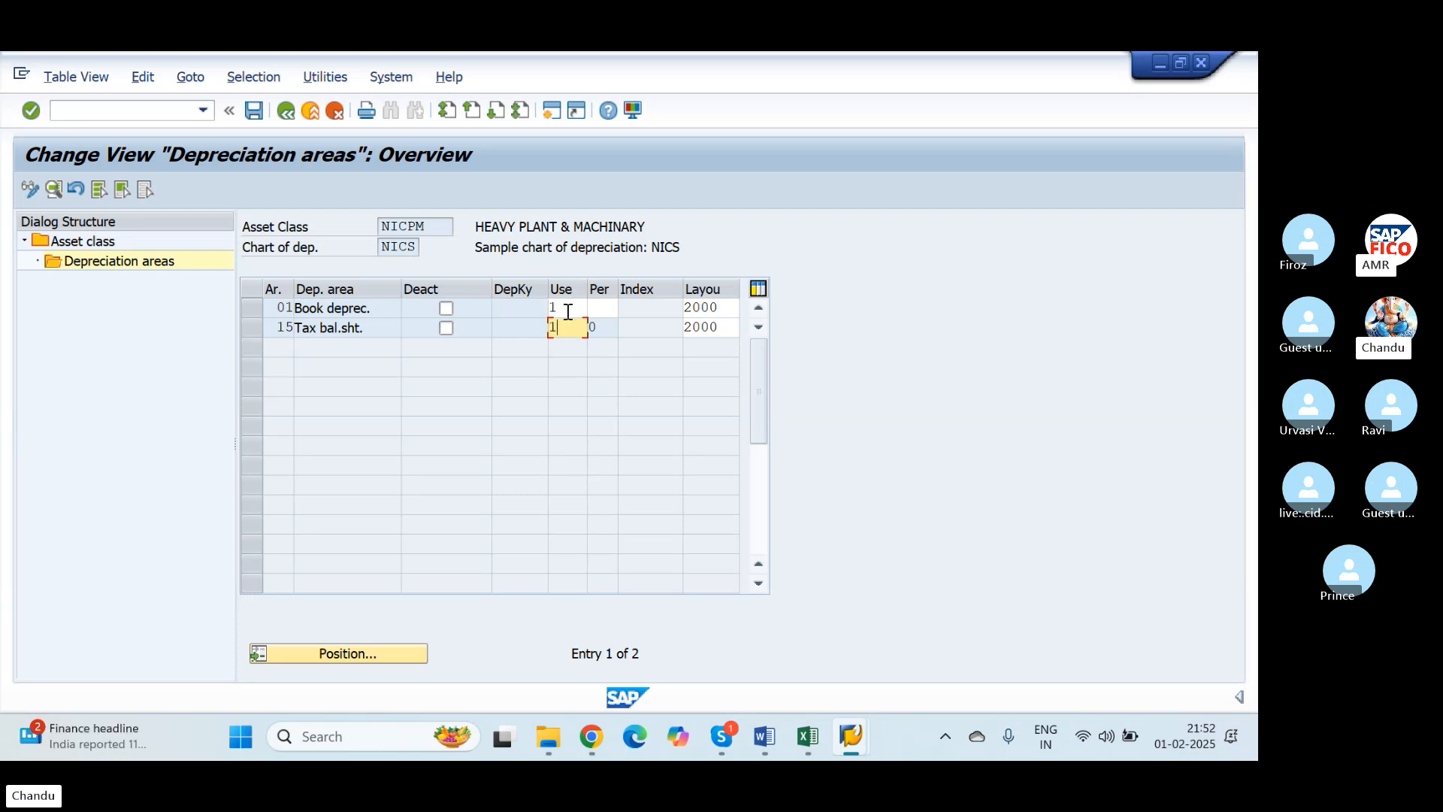
left_click(148, 109)
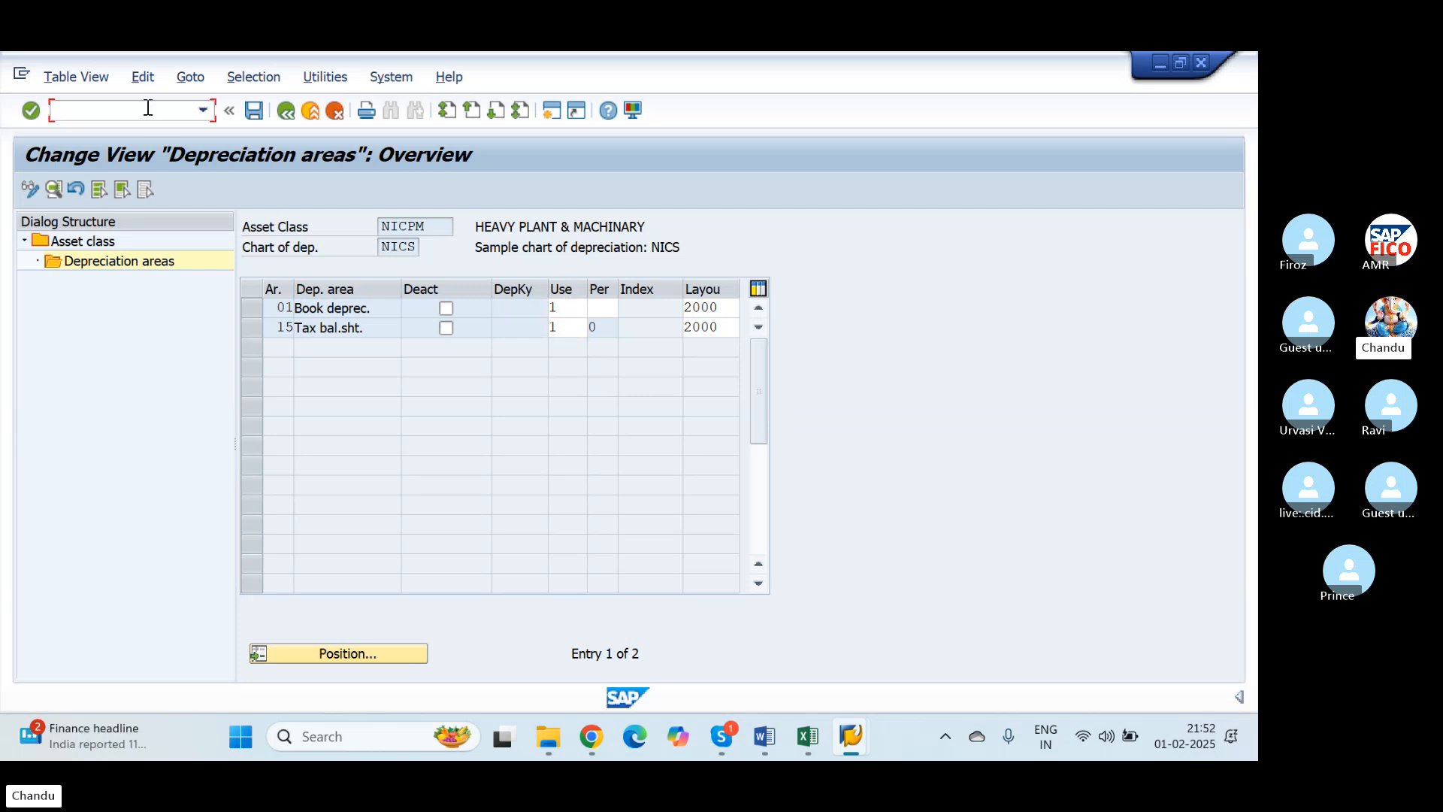
type("/NOA21")
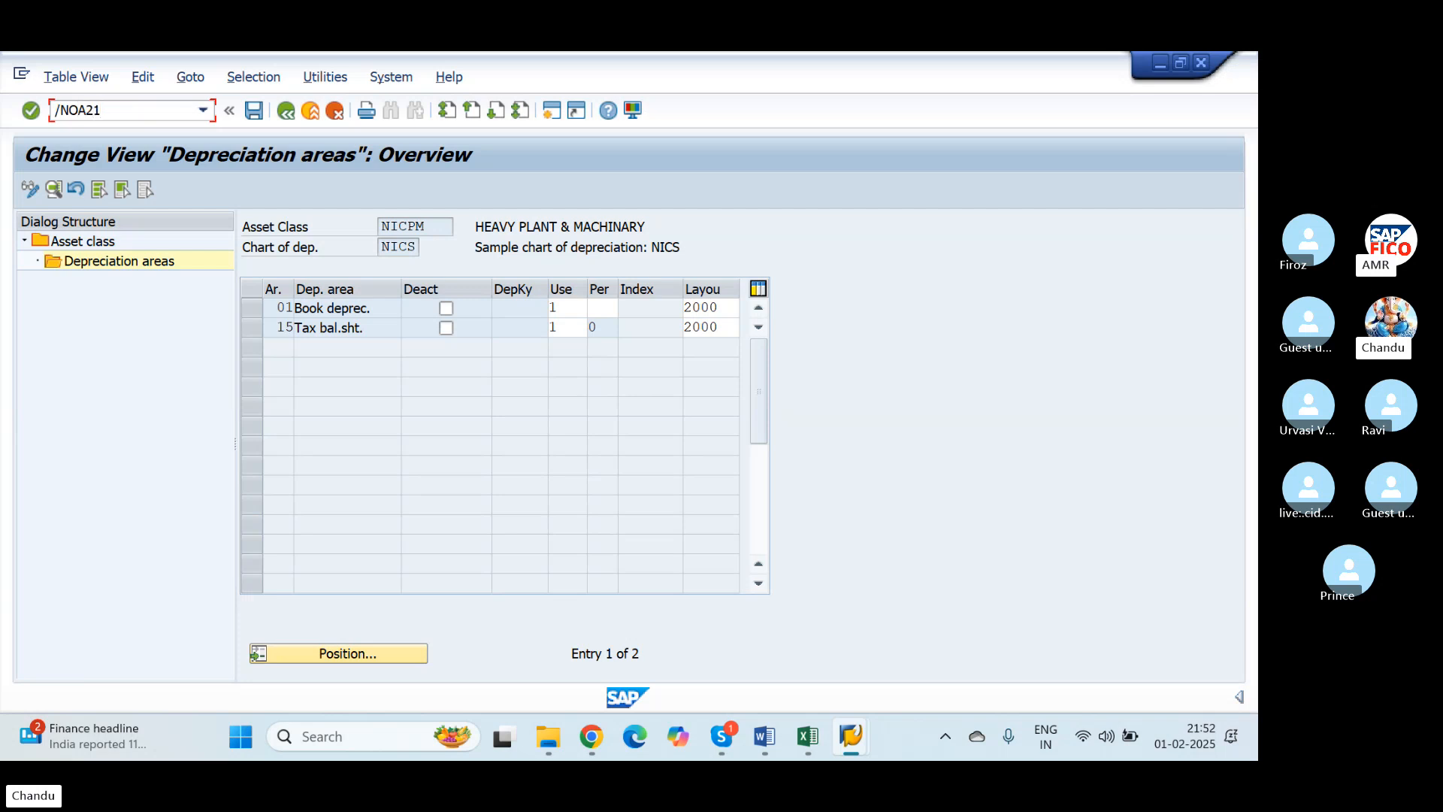
key("Return")
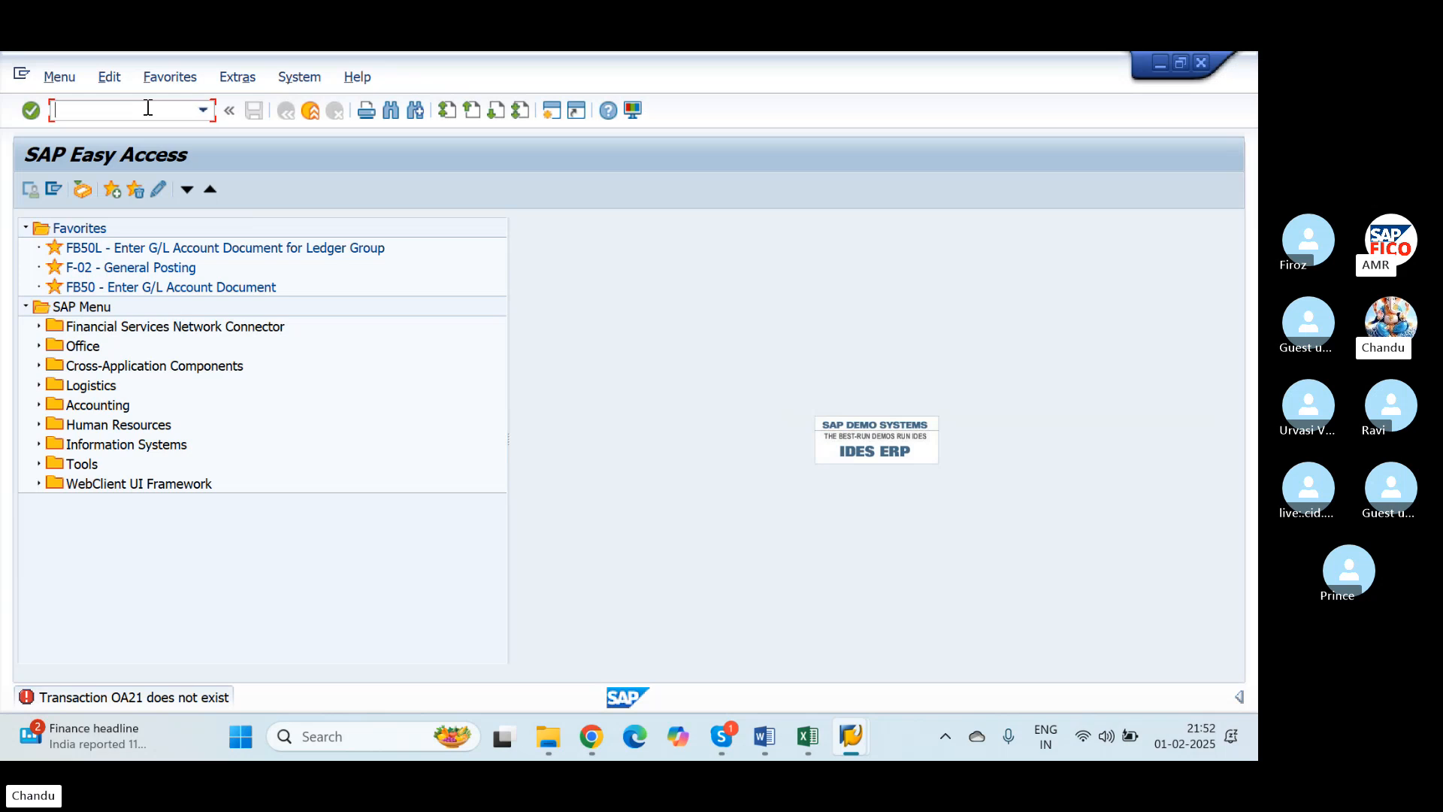
type("/NA021")
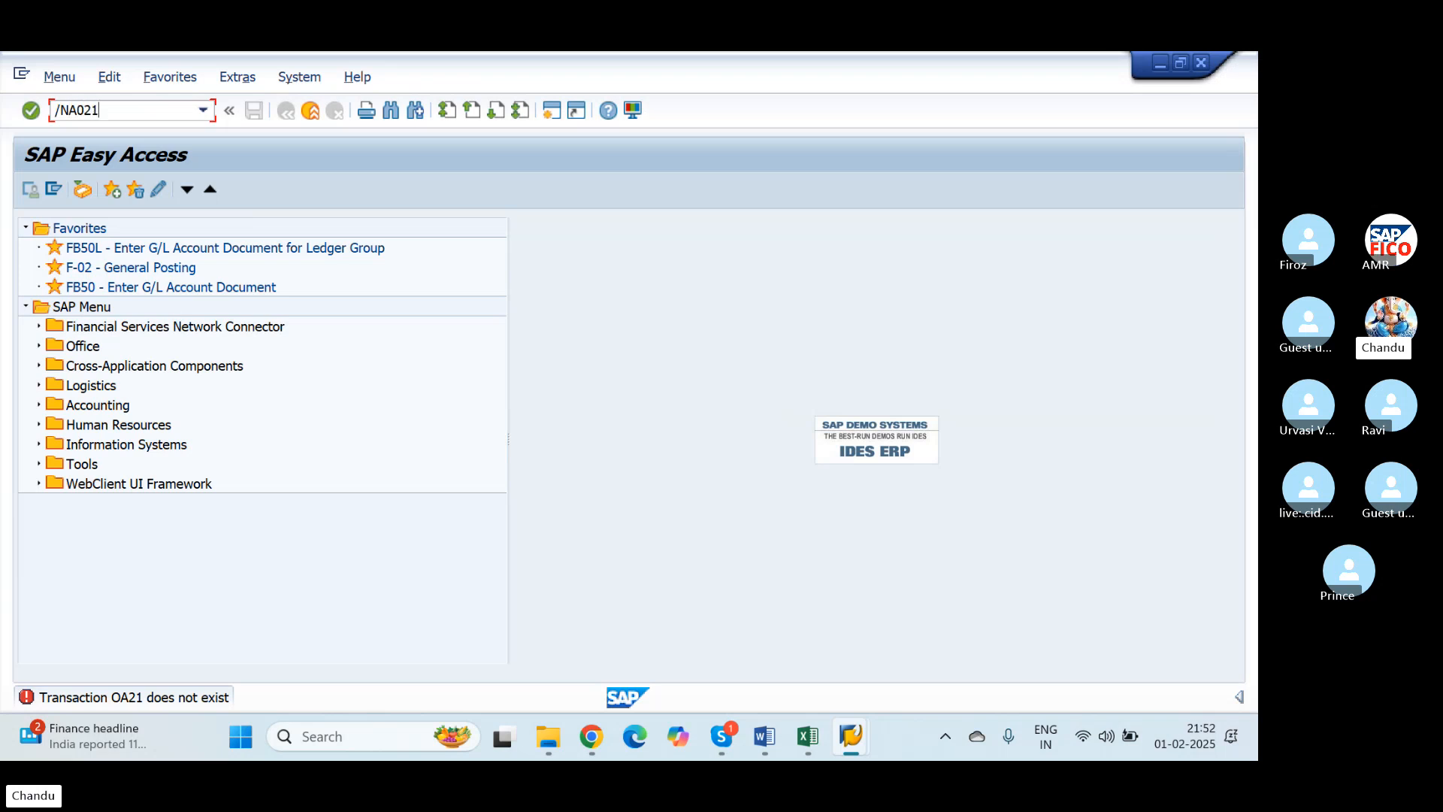
key("Return")
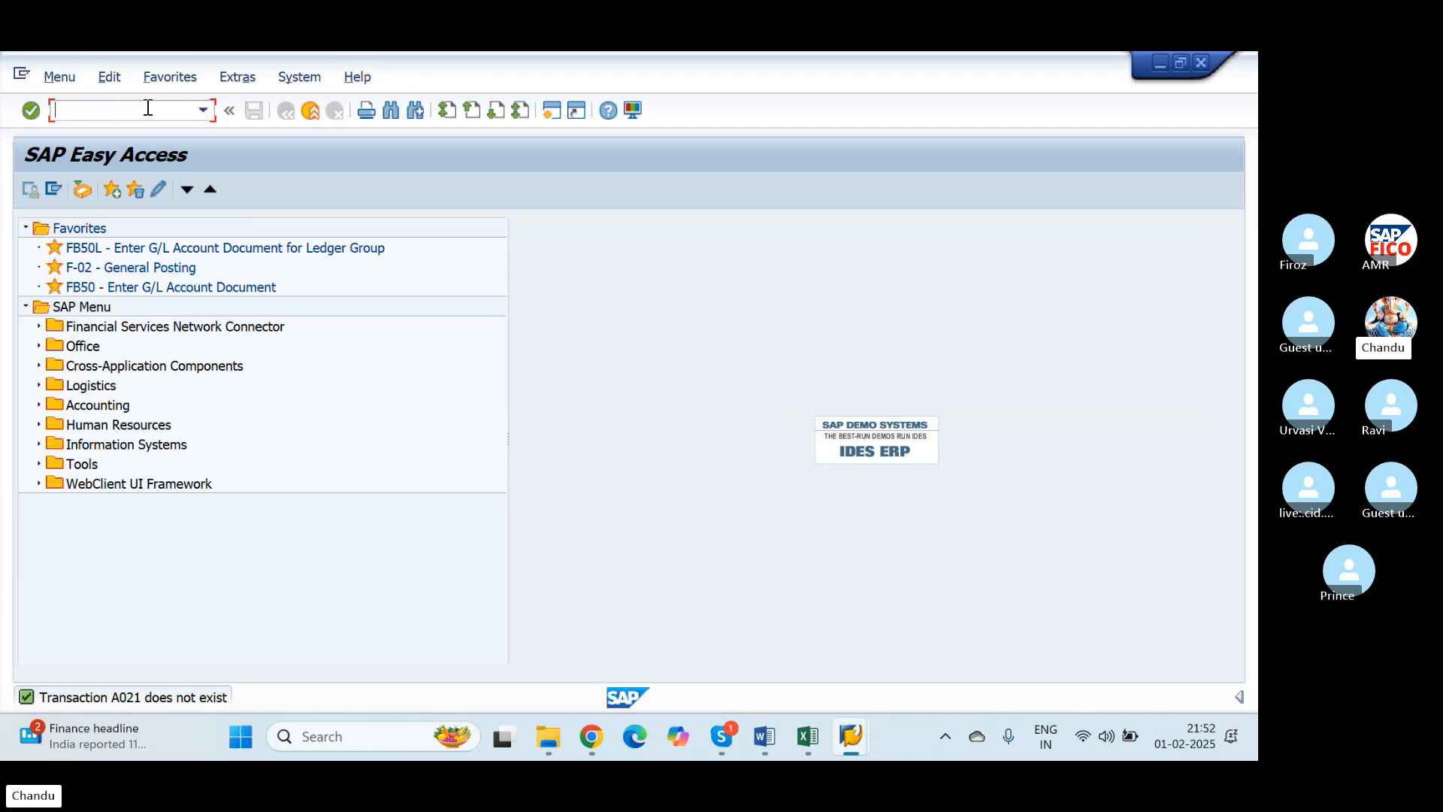
Run transaction code /NAO21 and open the field group rules of screen layout 2000
type("/NAO21")
key("Return")
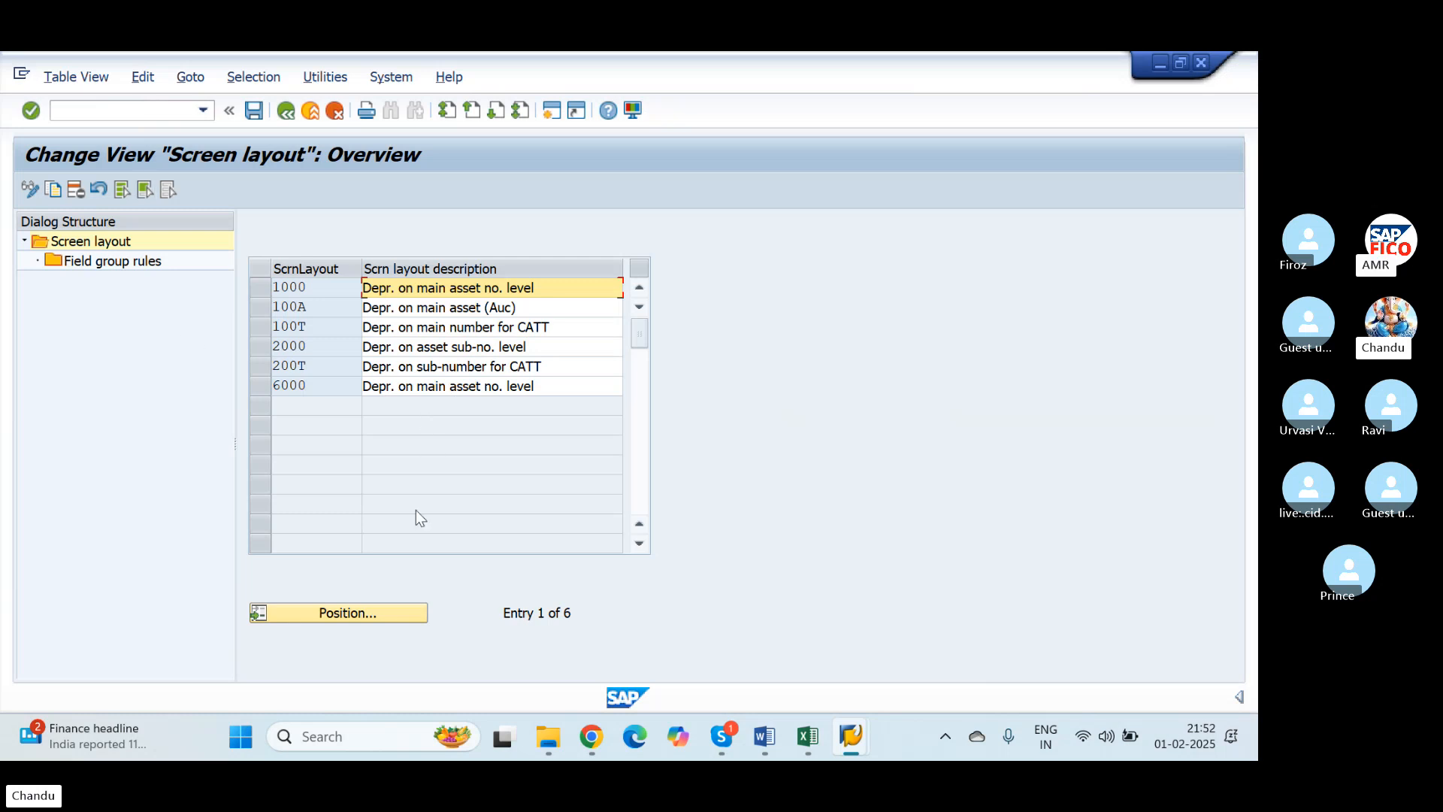
left_click(254, 347)
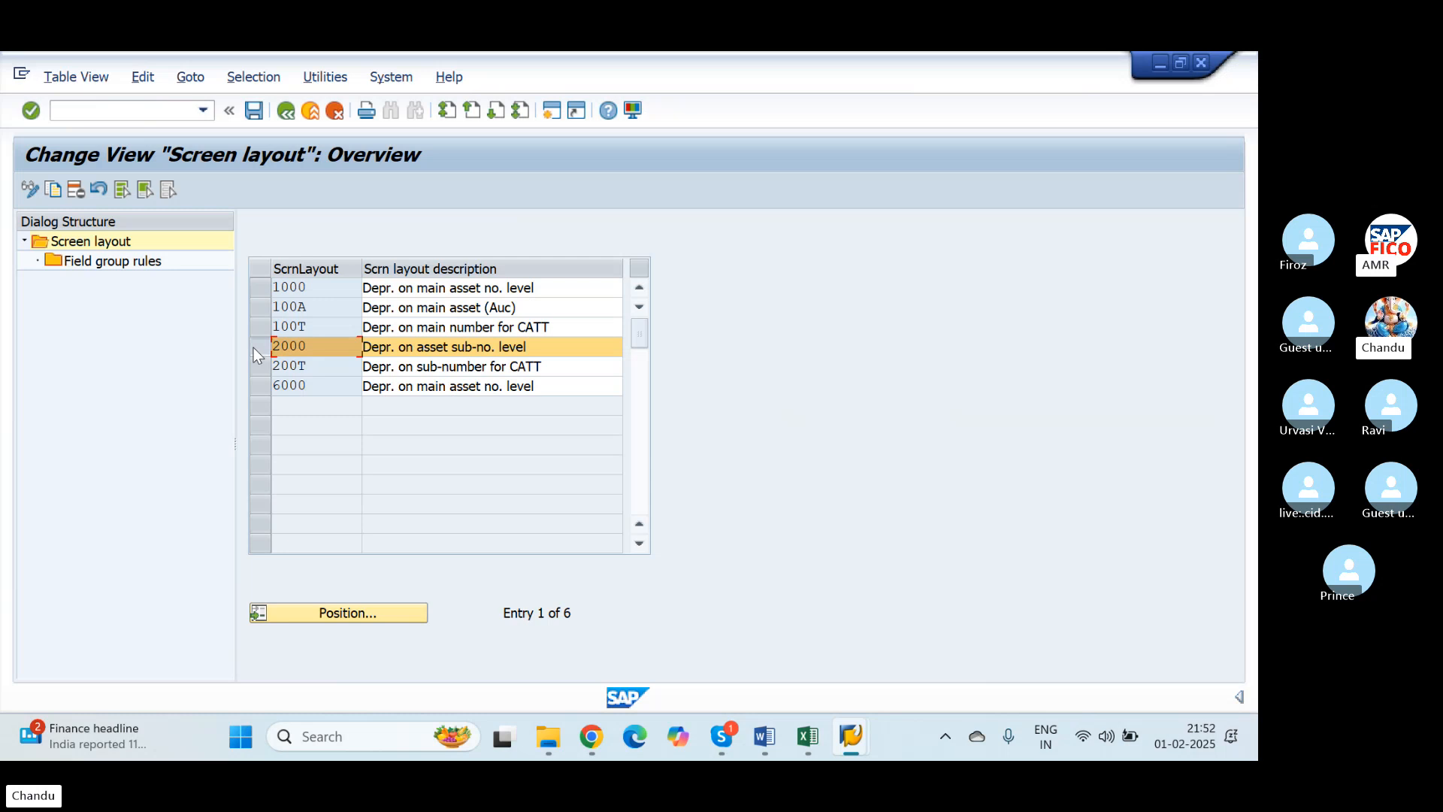
left_click(73, 266)
double_click(71, 265)
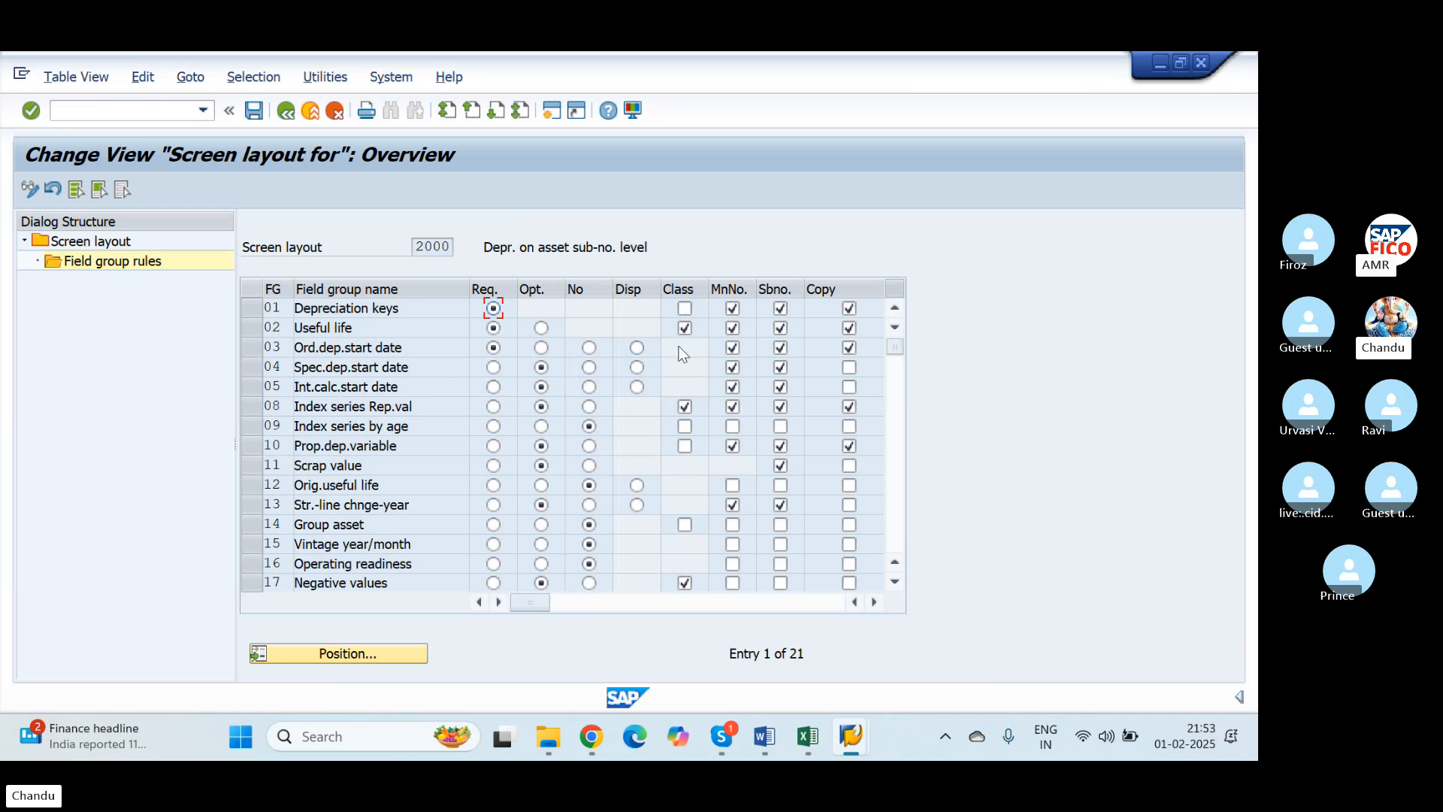
Enable the Class maintenance level for the Depreciation keys field group and save the change to the customizing request
left_click(684, 308)
left_click(254, 111)
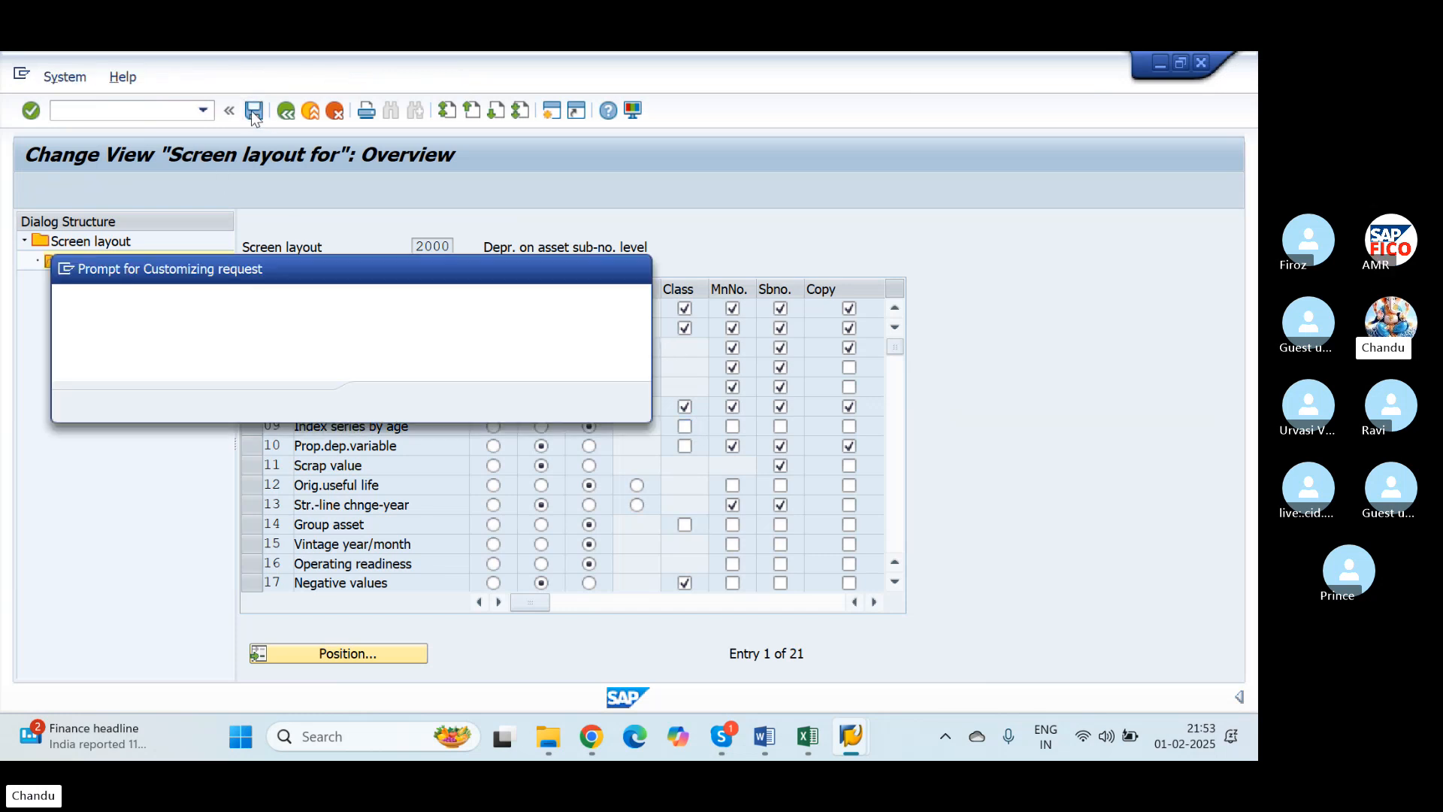
left_click(381, 402)
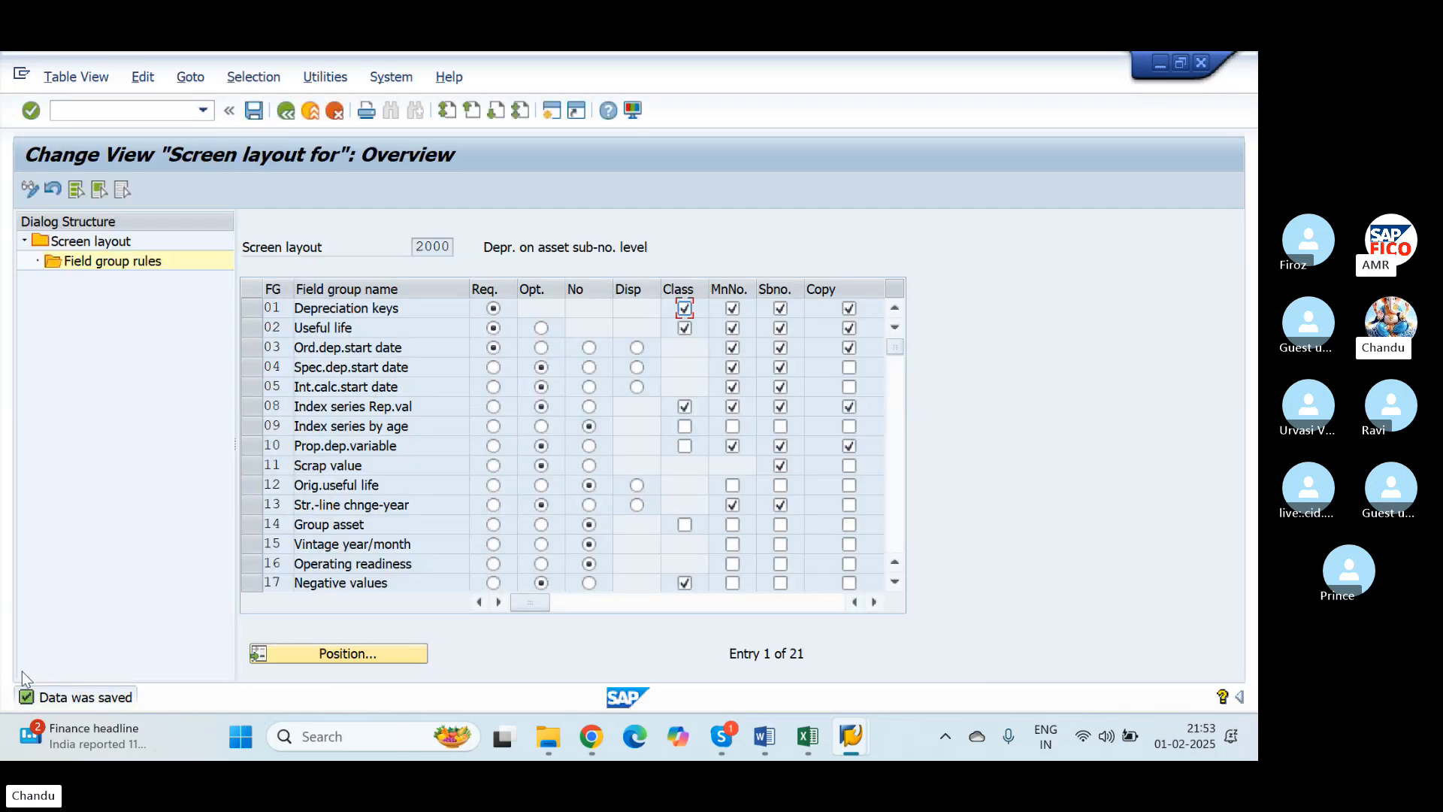
Check the Excel workbook for the transaction code that determines depreciation areas in the asset class, and return to SAP
left_click(111, 114)
key("alt+Tab")
key("alt+Tab")
key("alt+Tab")
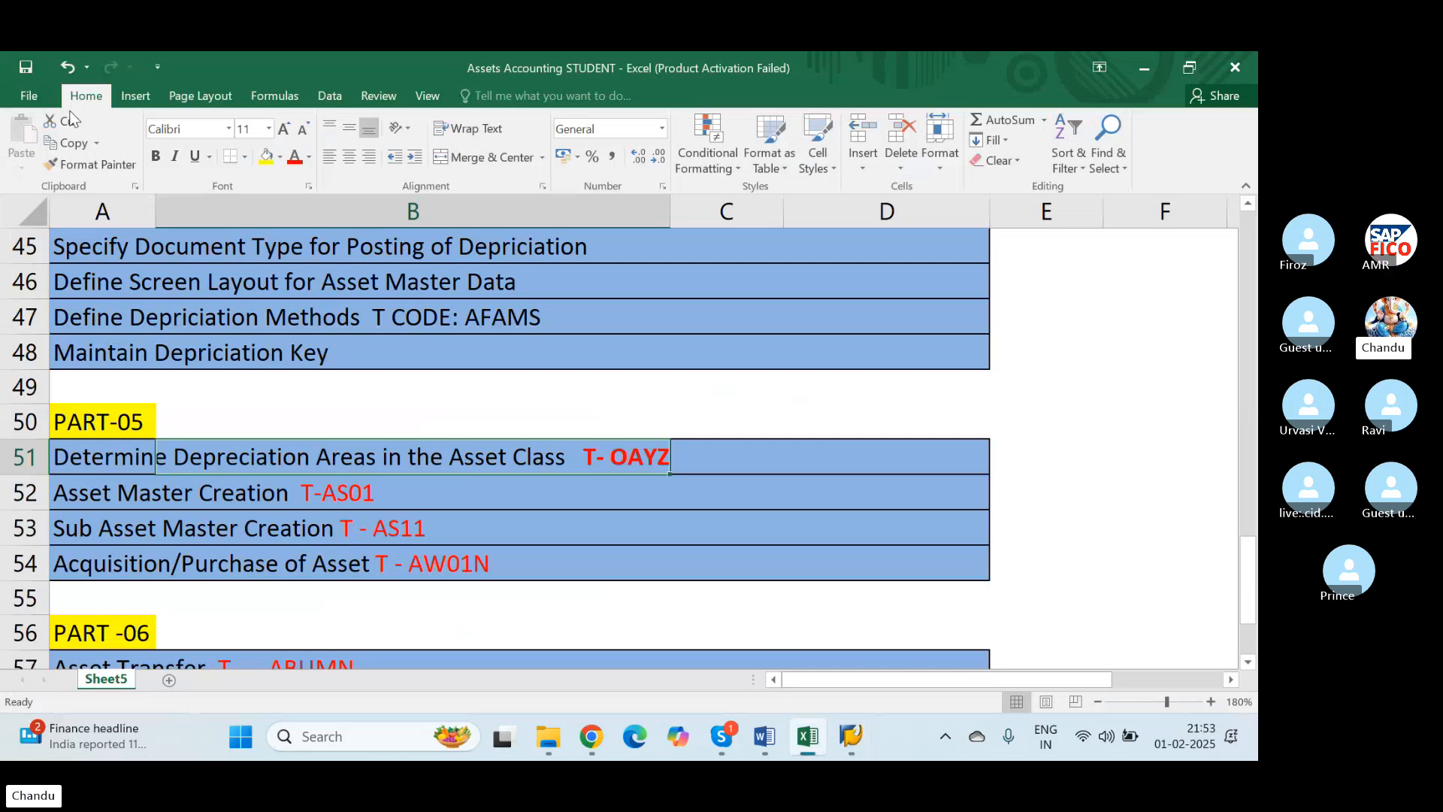
key("alt+Tab")
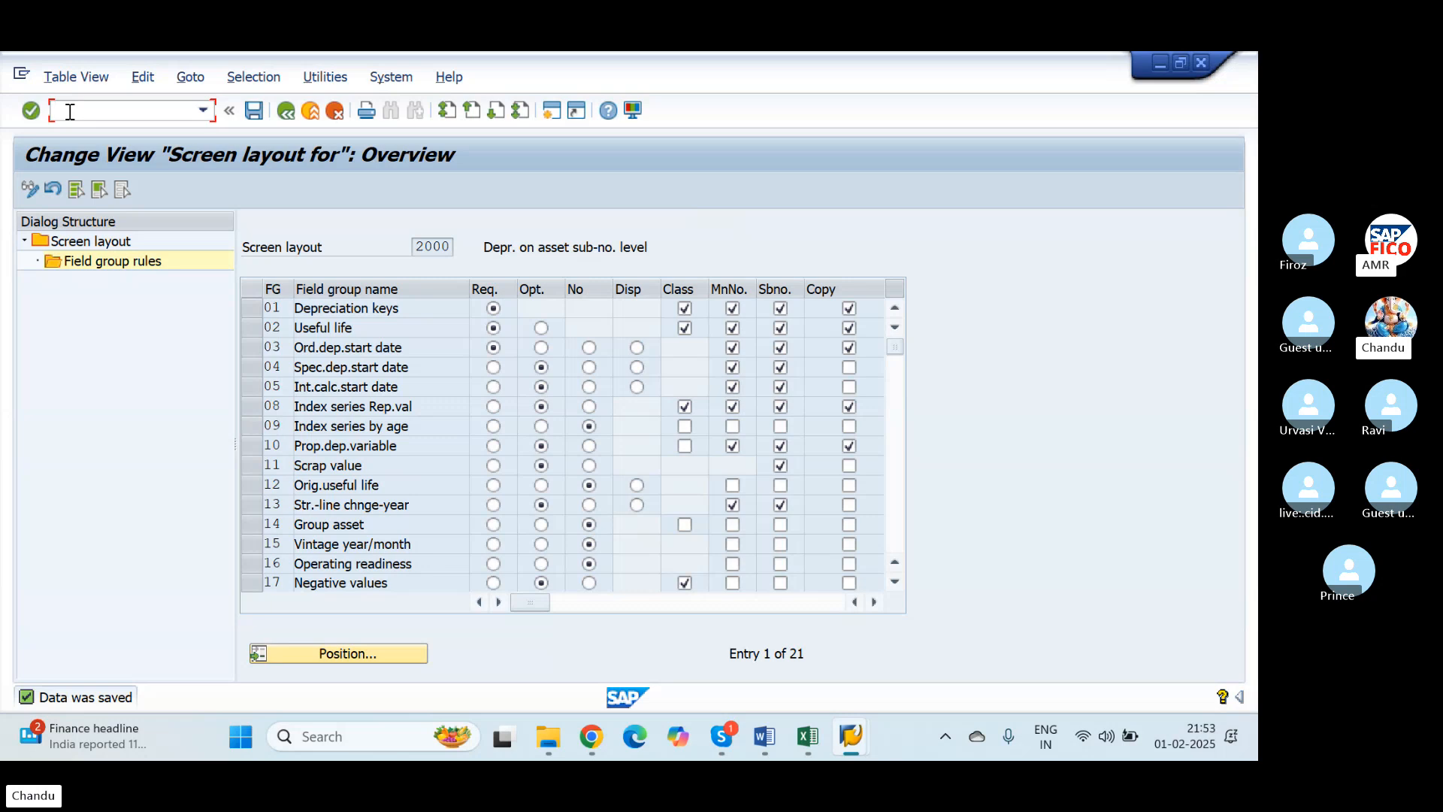
Run transaction code /NOAYZ to open the asset class overview
type("/N")
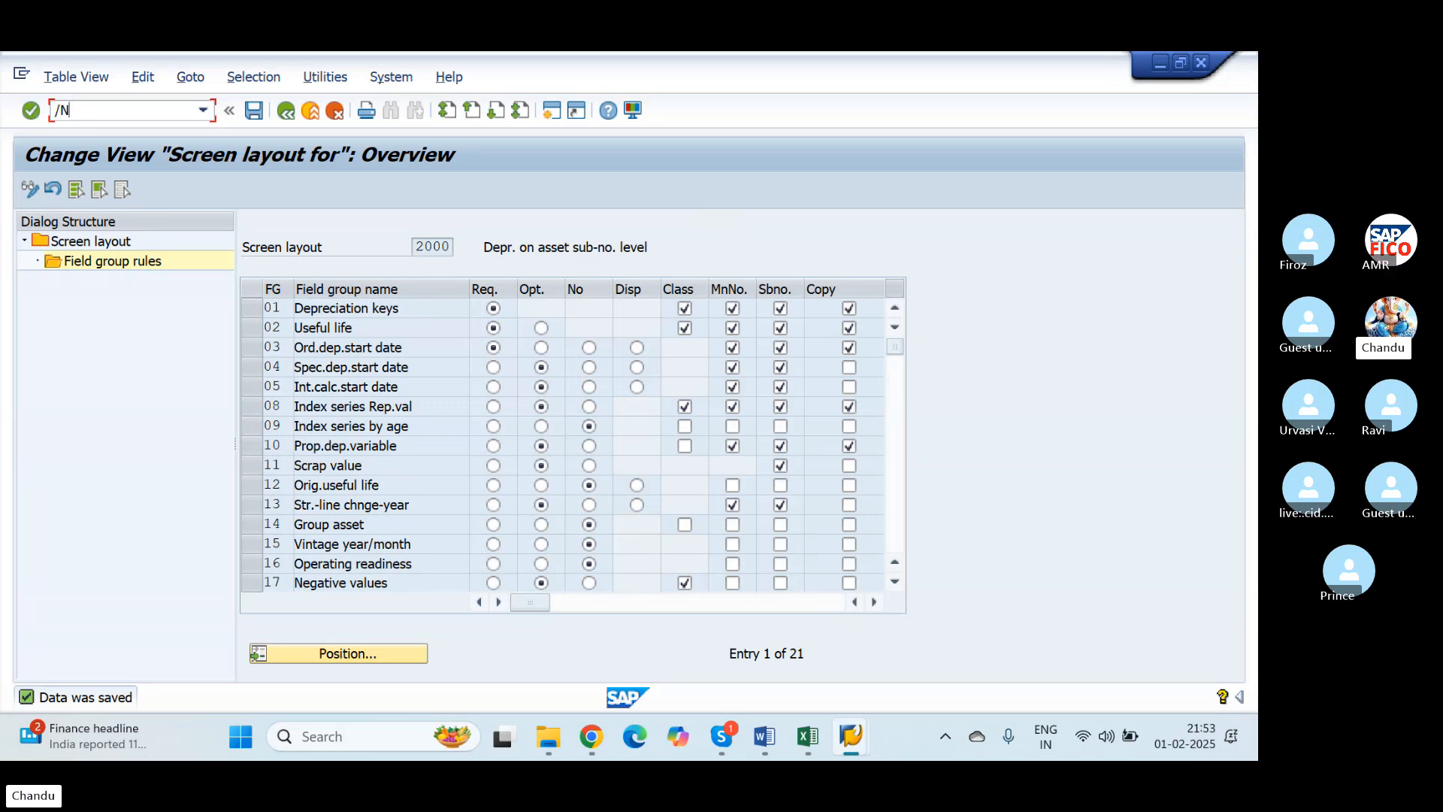
key("alt+Tab")
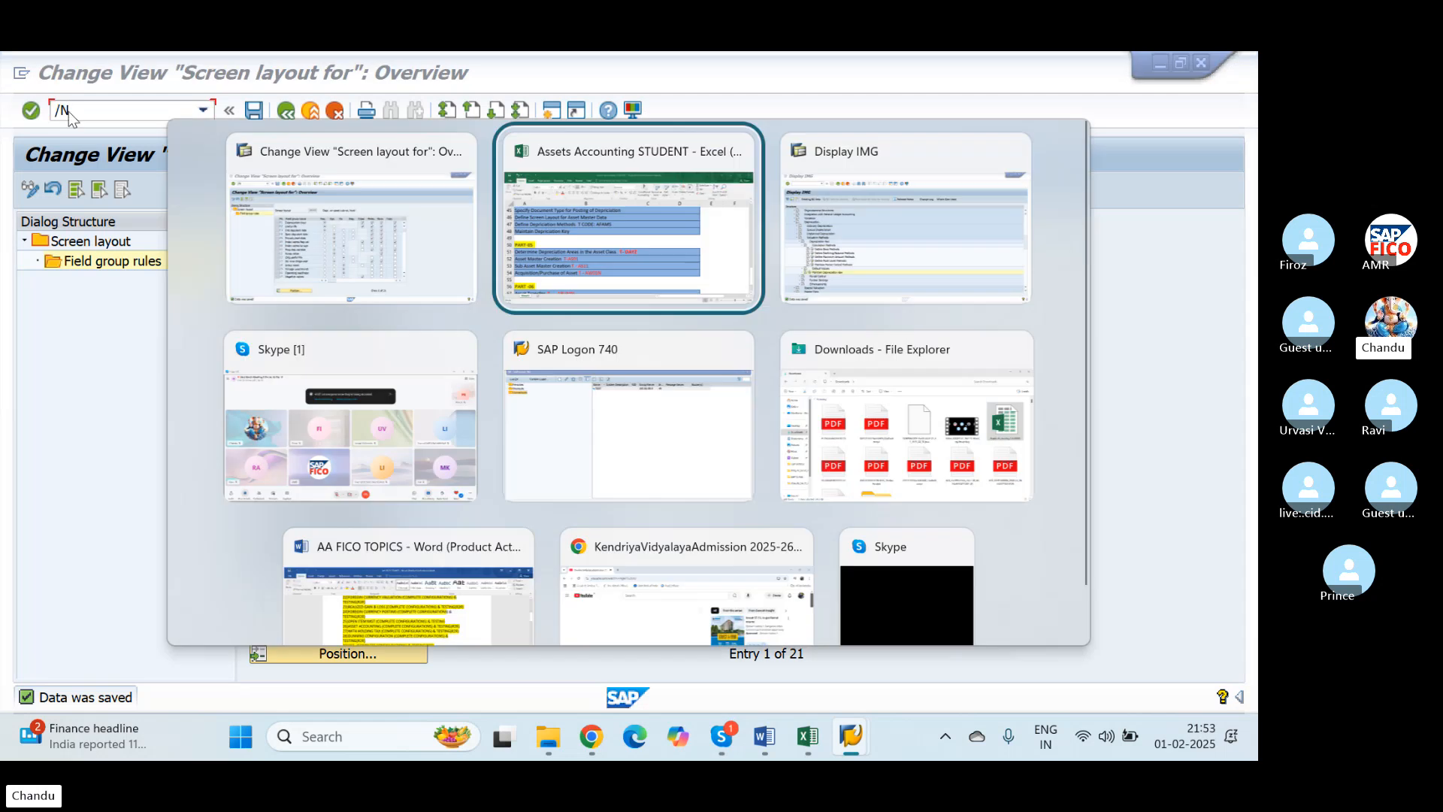
key("Tab")
key("alt+Tab")
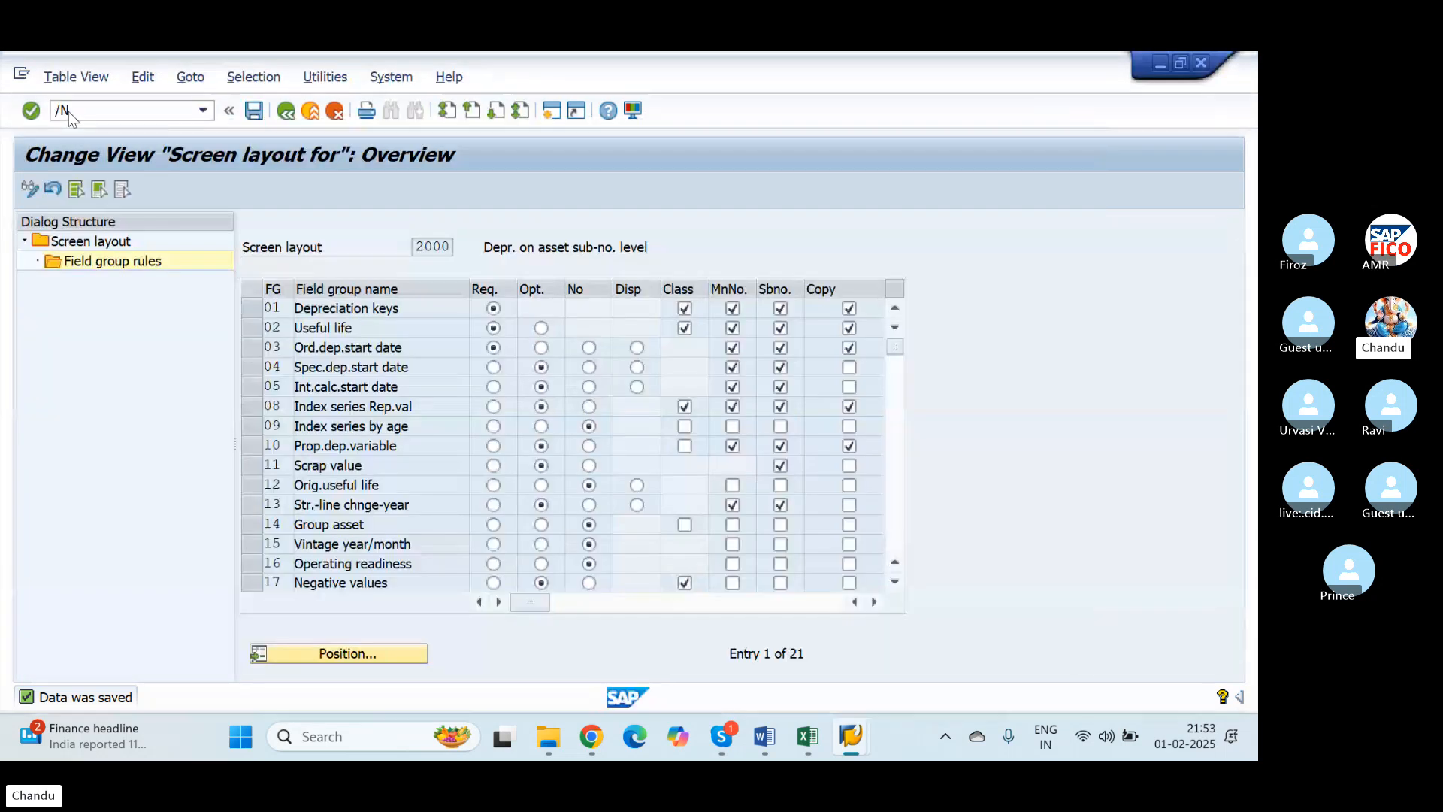
left_click(68, 111)
left_click(67, 111)
key("alt+Tab")
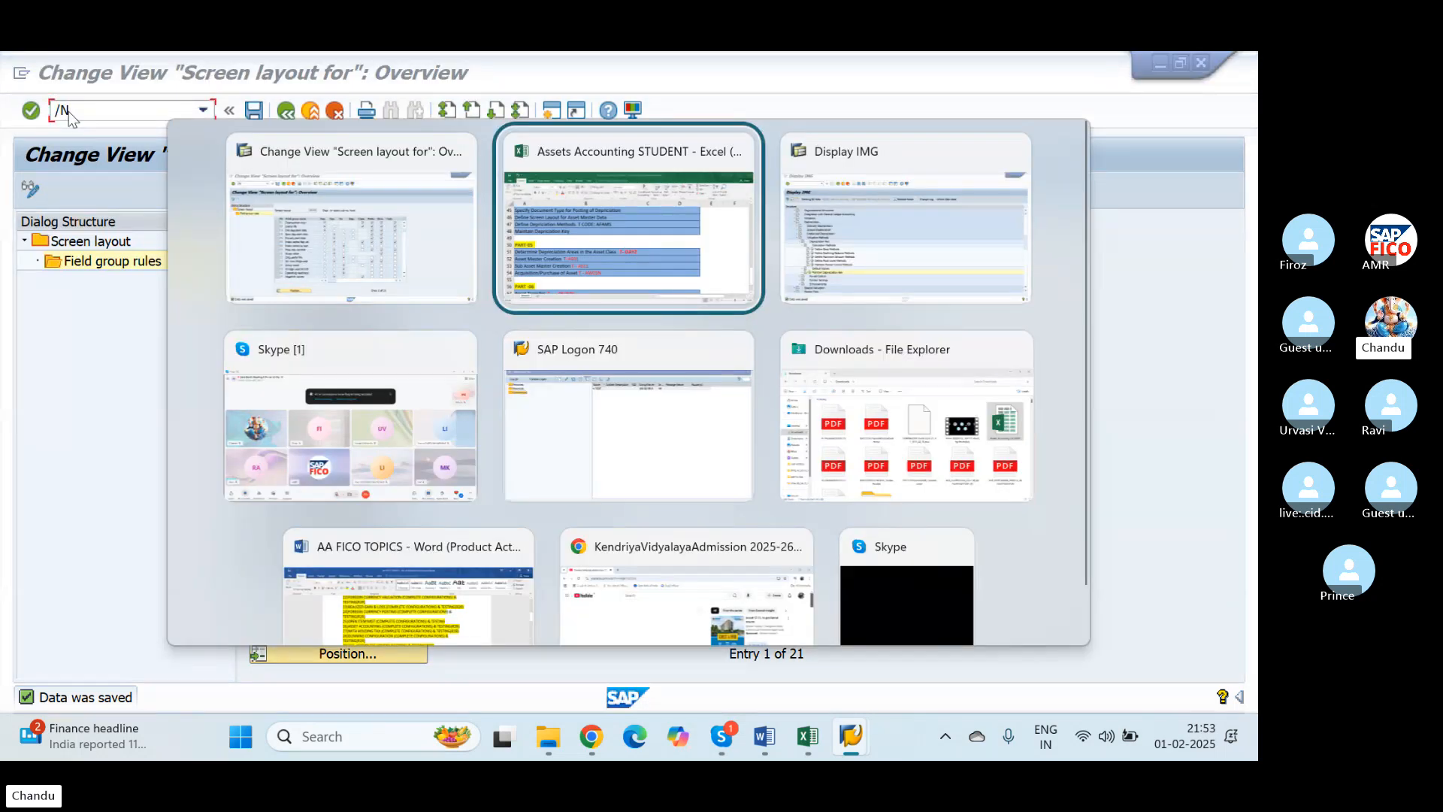
key("alt+Tab")
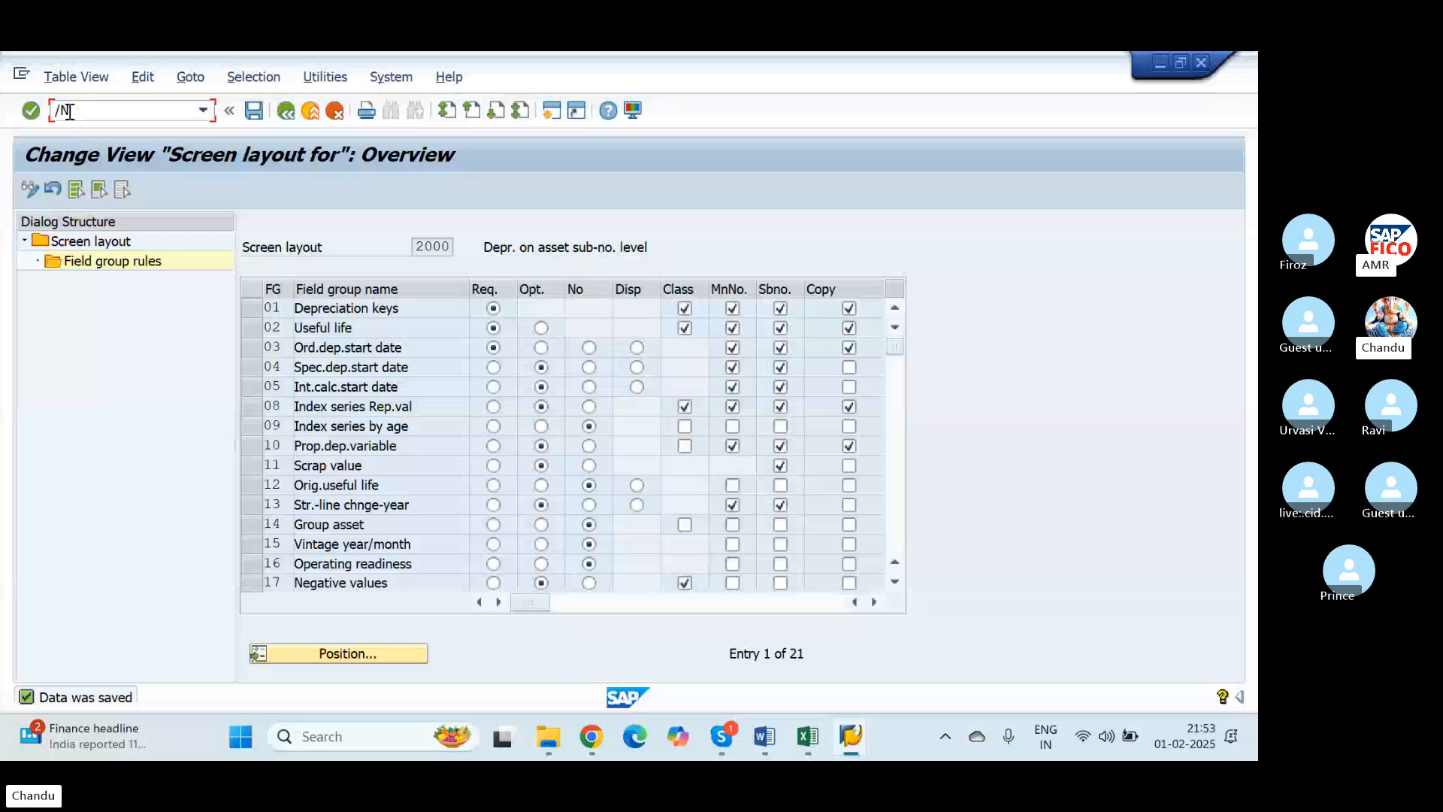
type("OAYZ")
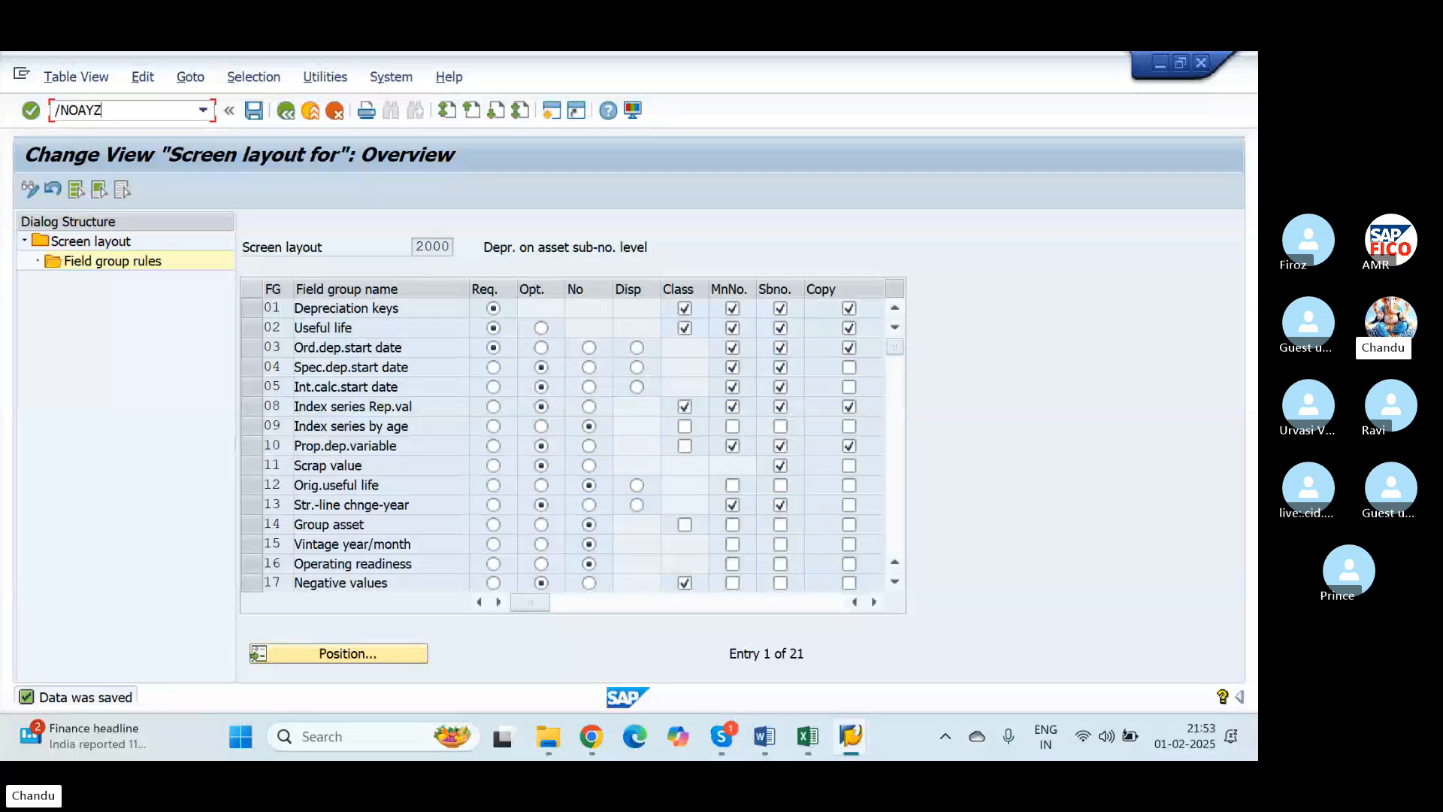
key("Return")
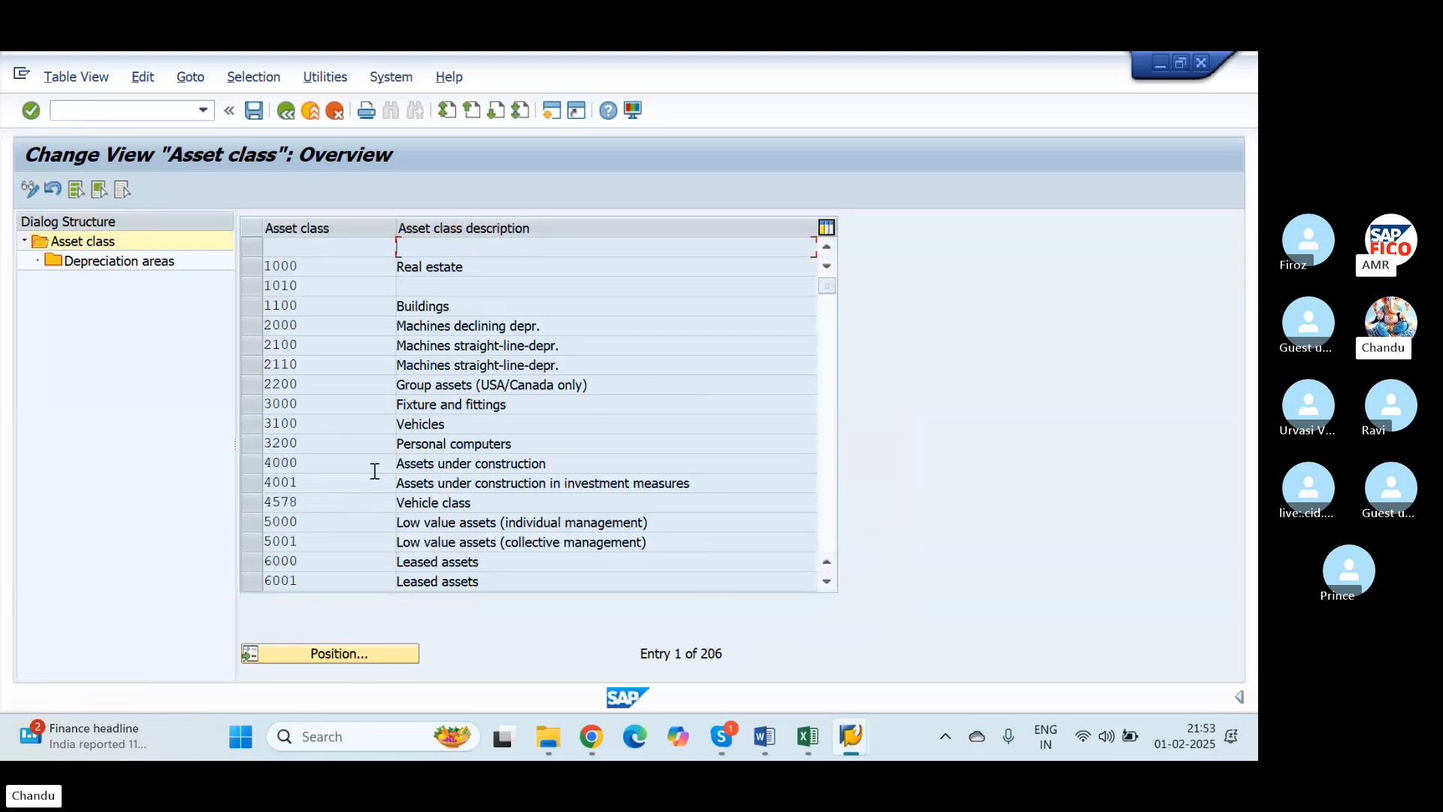
Find asset class NICPM in the asset class list and open its depreciation areas
left_click(341, 653)
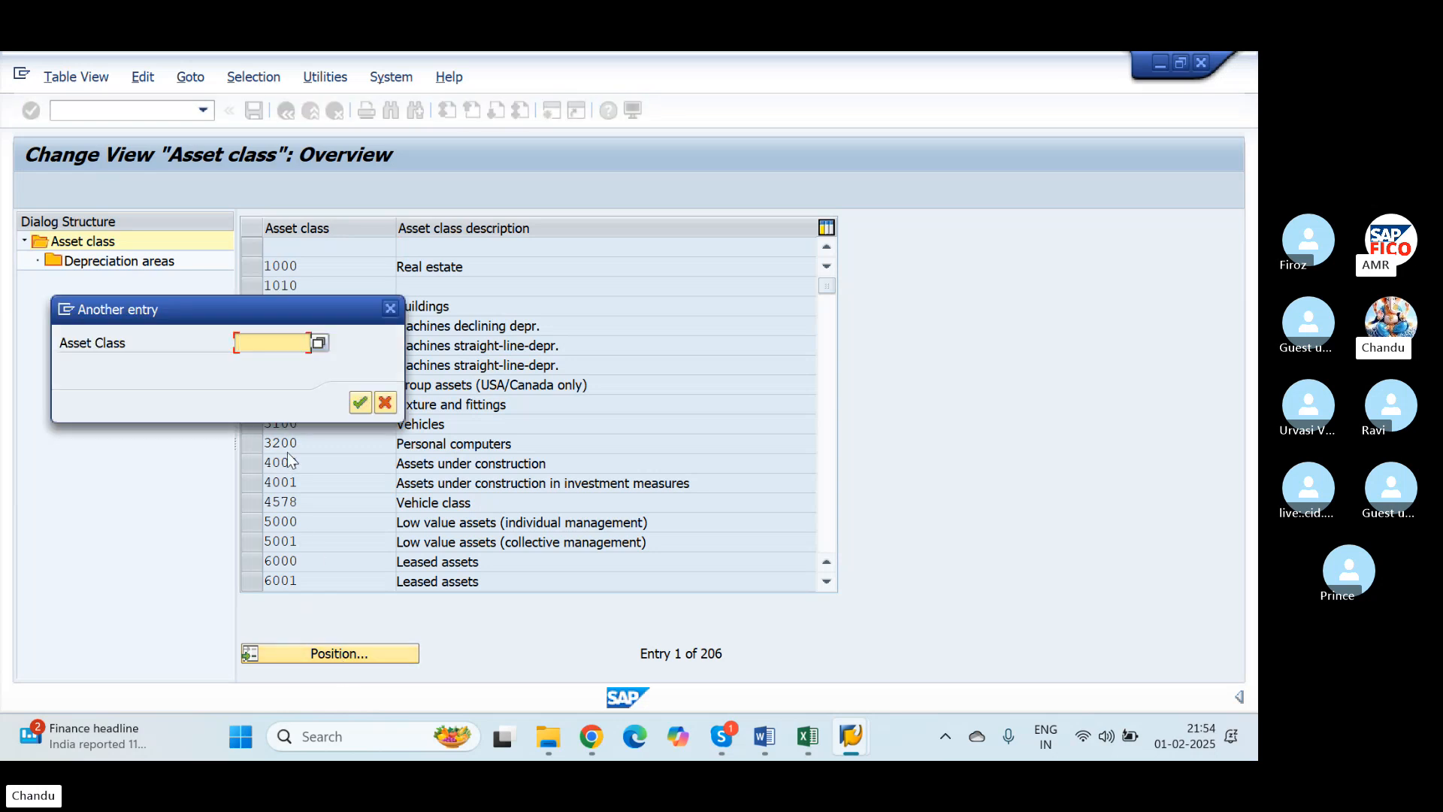
type("NIC")
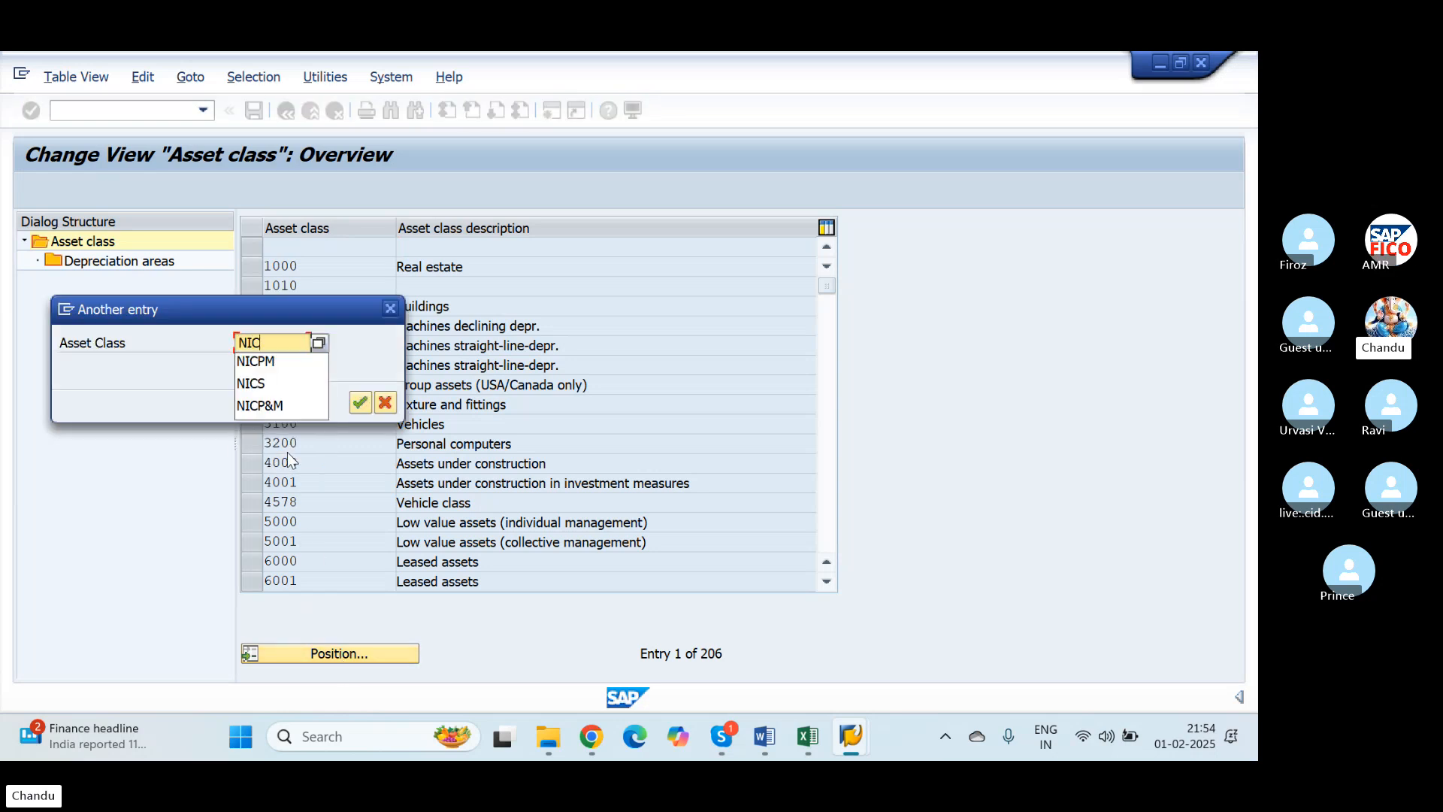
key("Down")
key("Return")
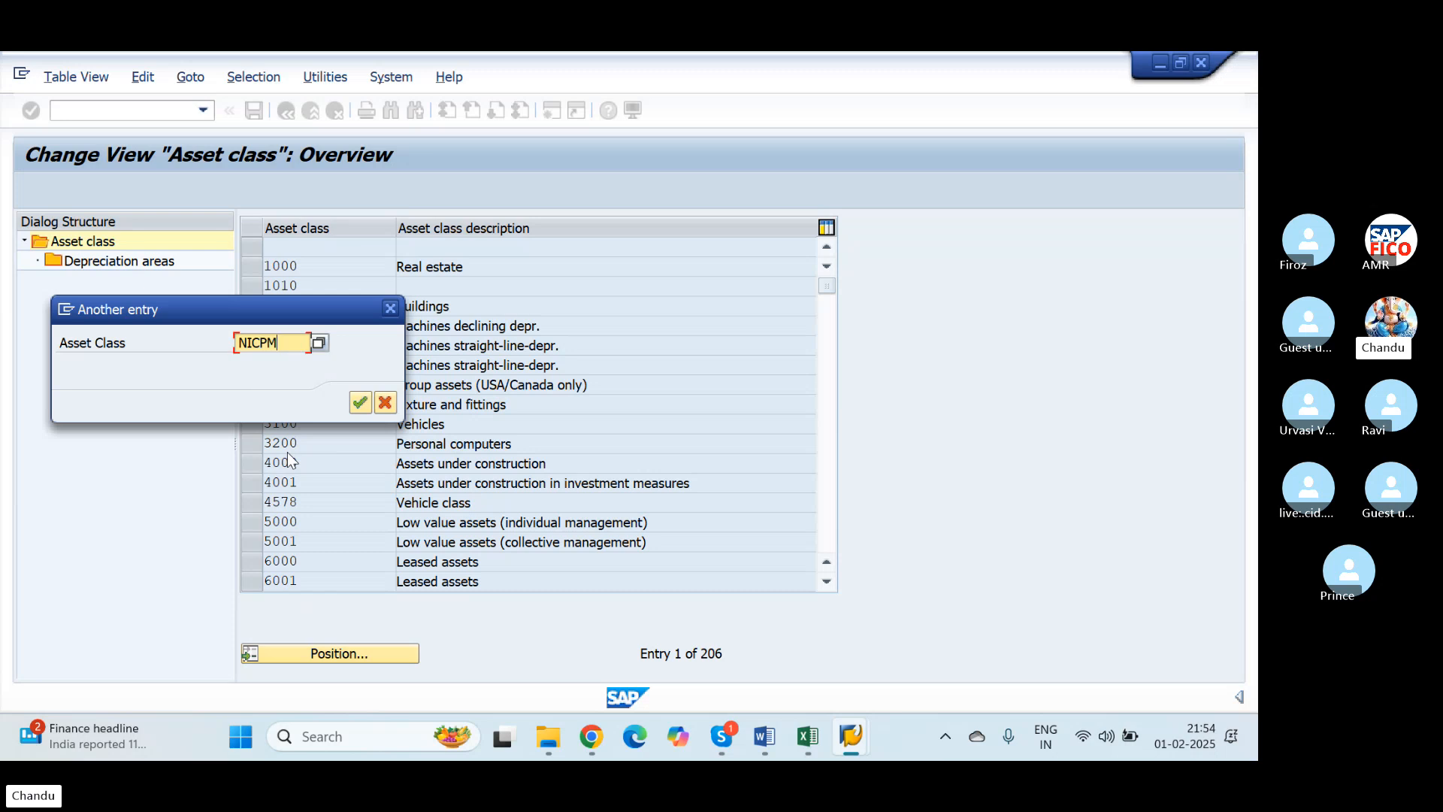
key("Tab")
key("Return")
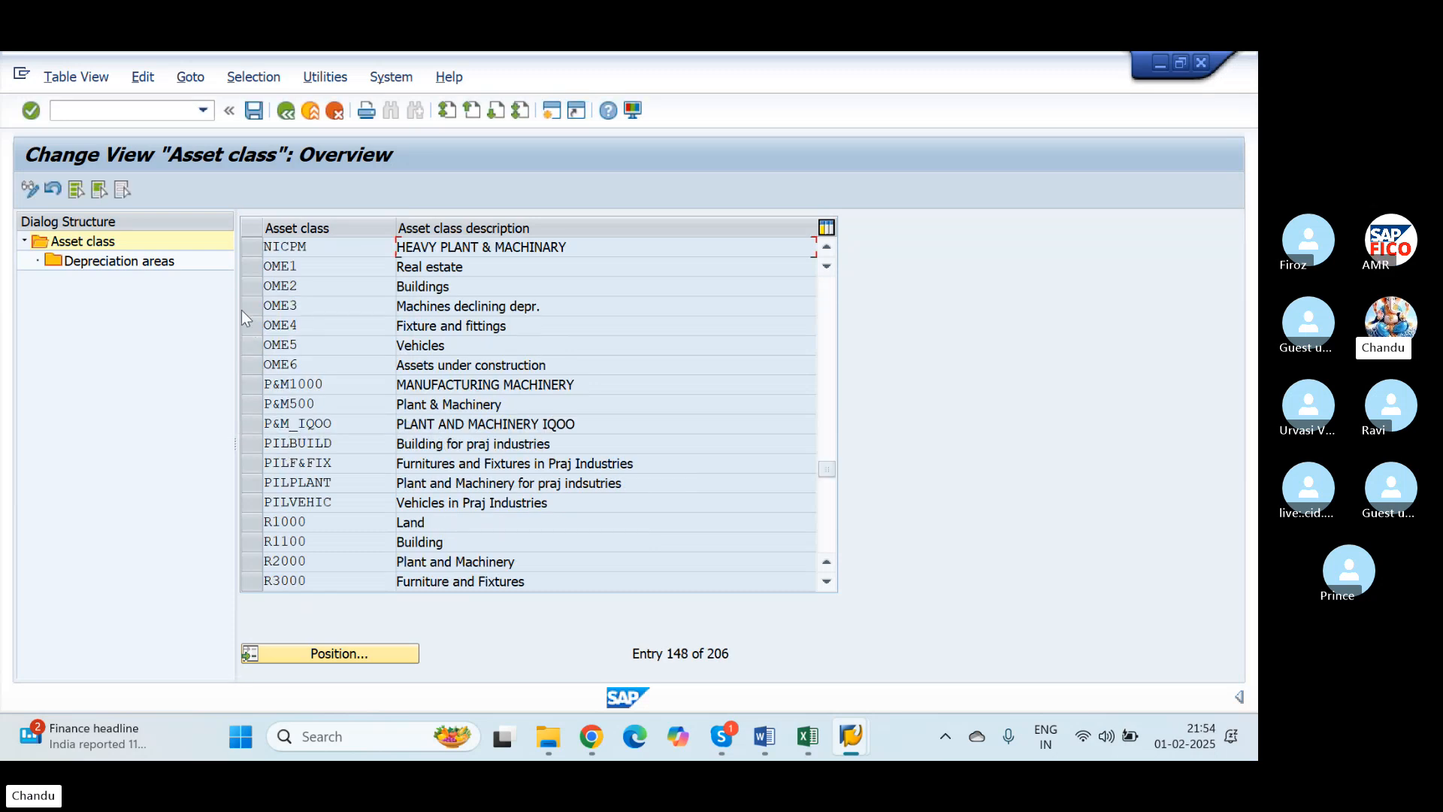
left_click(246, 247)
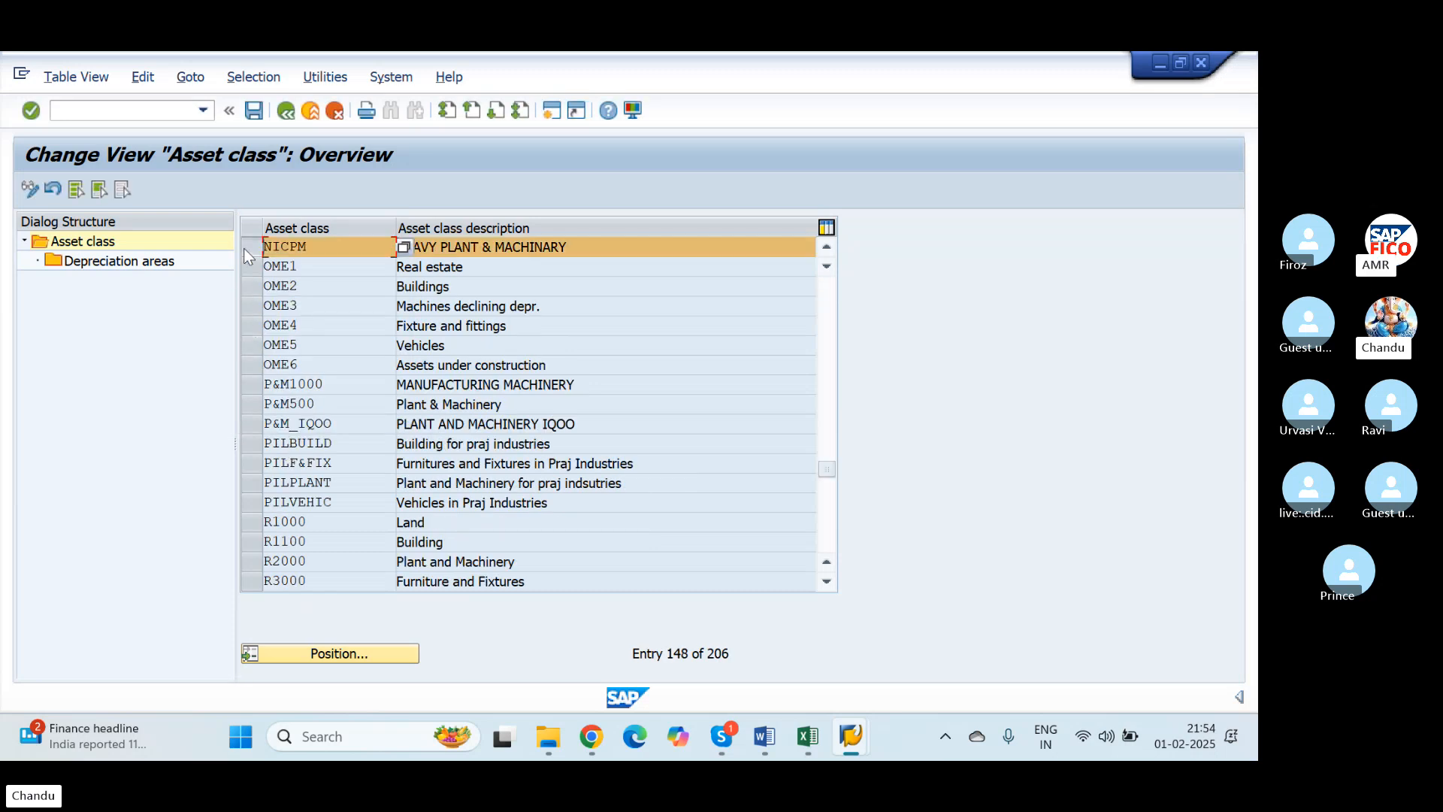
double_click(107, 259)
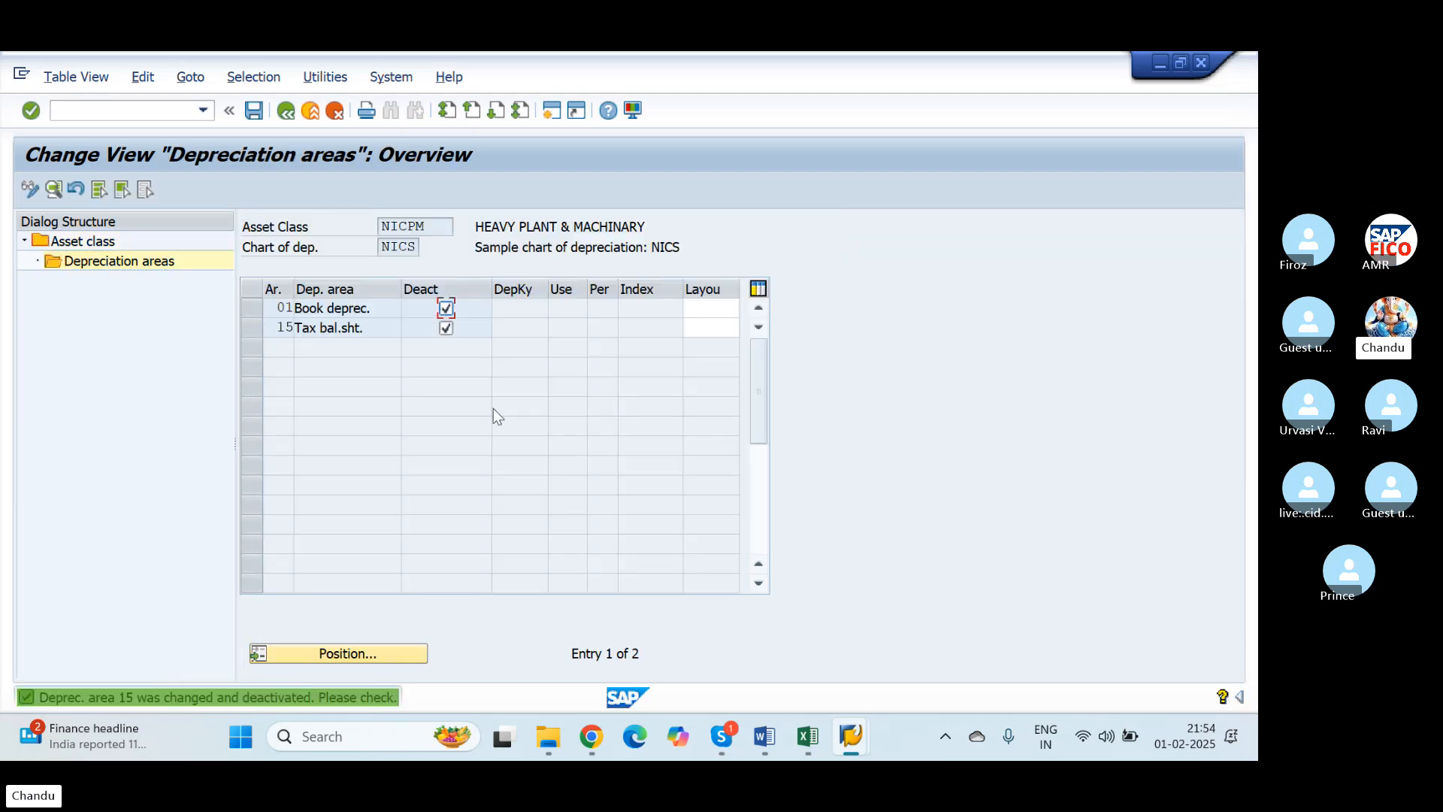
Clear deactivation for the Book deprec. and Tax bal.sht. areas and assign screen layout 2000 to both
left_click(445, 308)
left_click(446, 328)
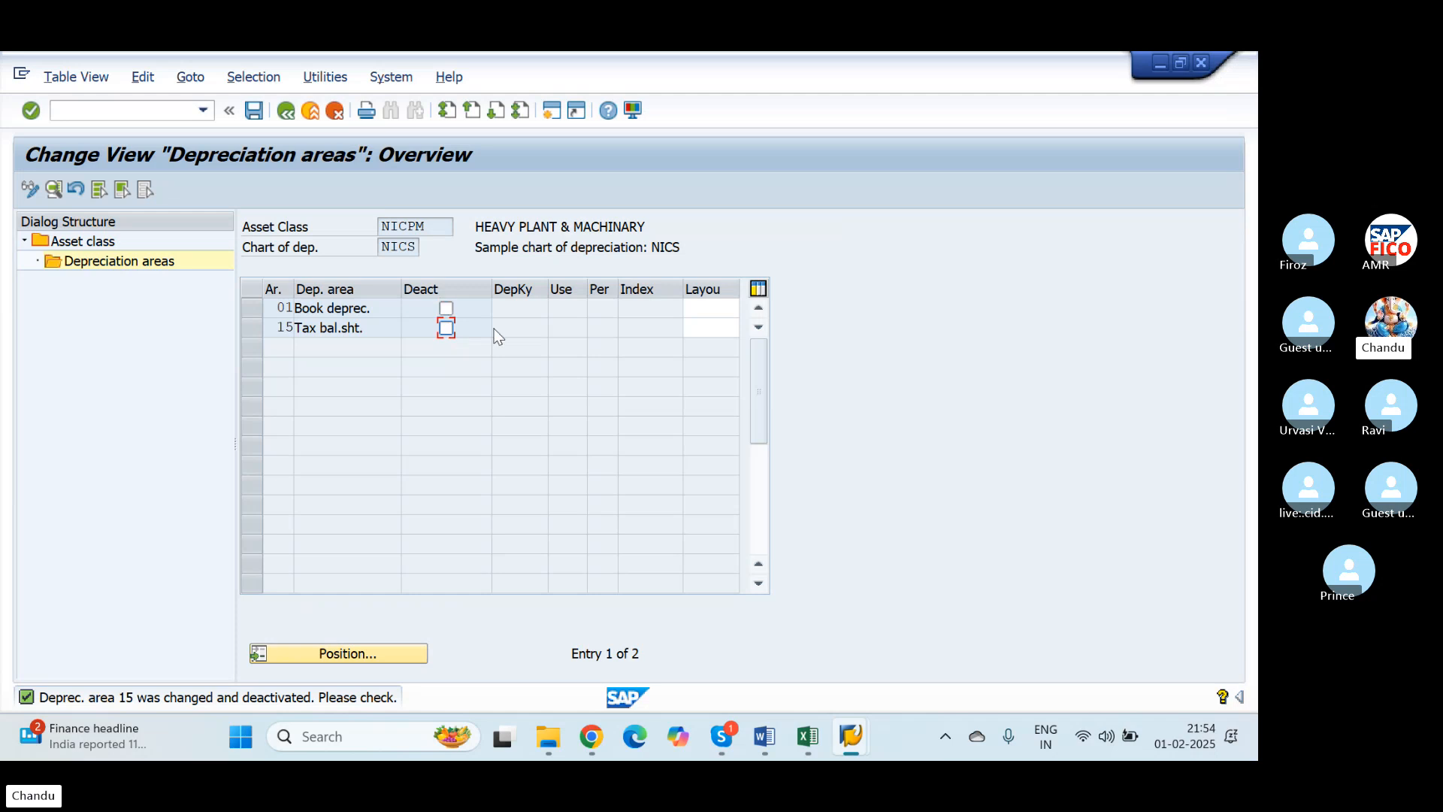
left_click(710, 306)
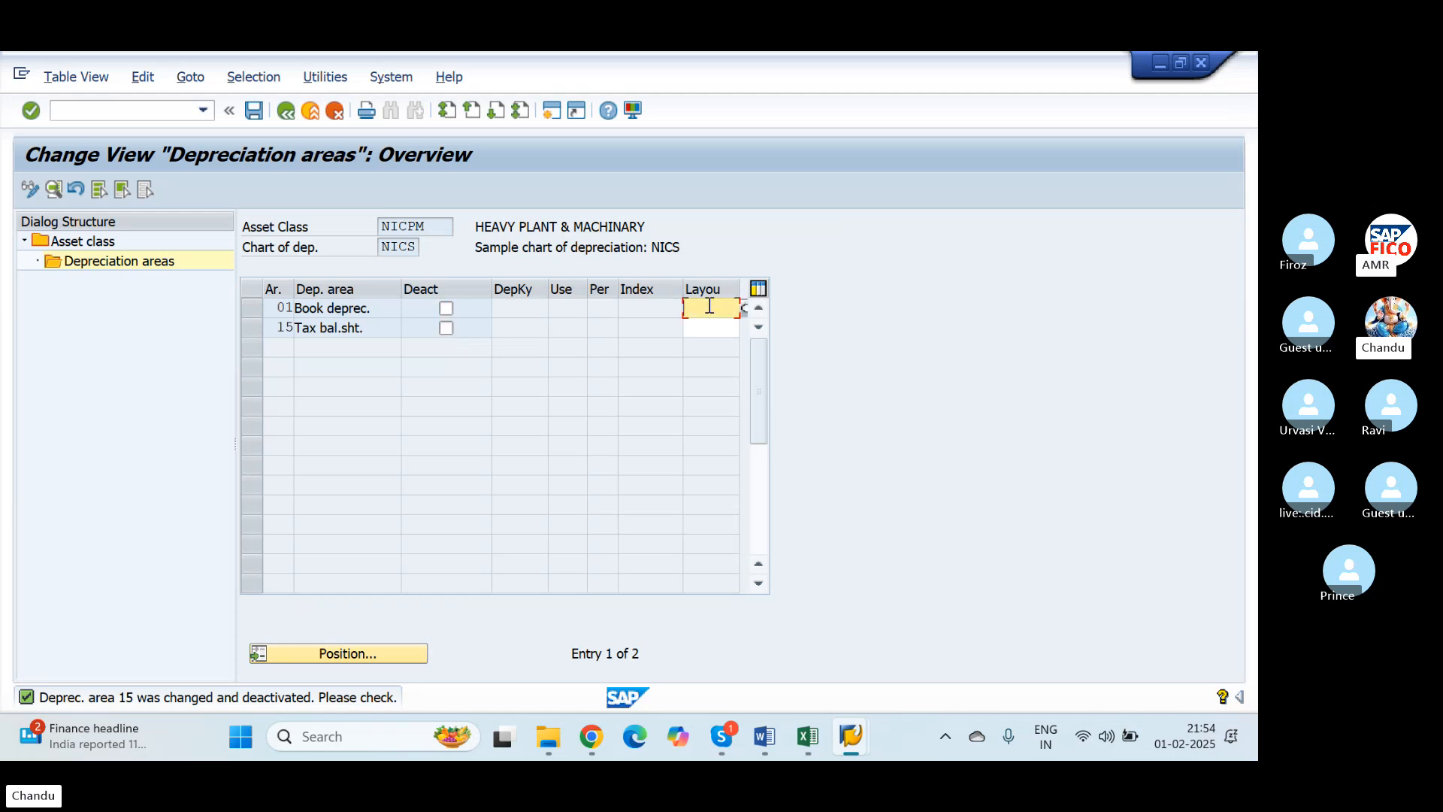
type("2000")
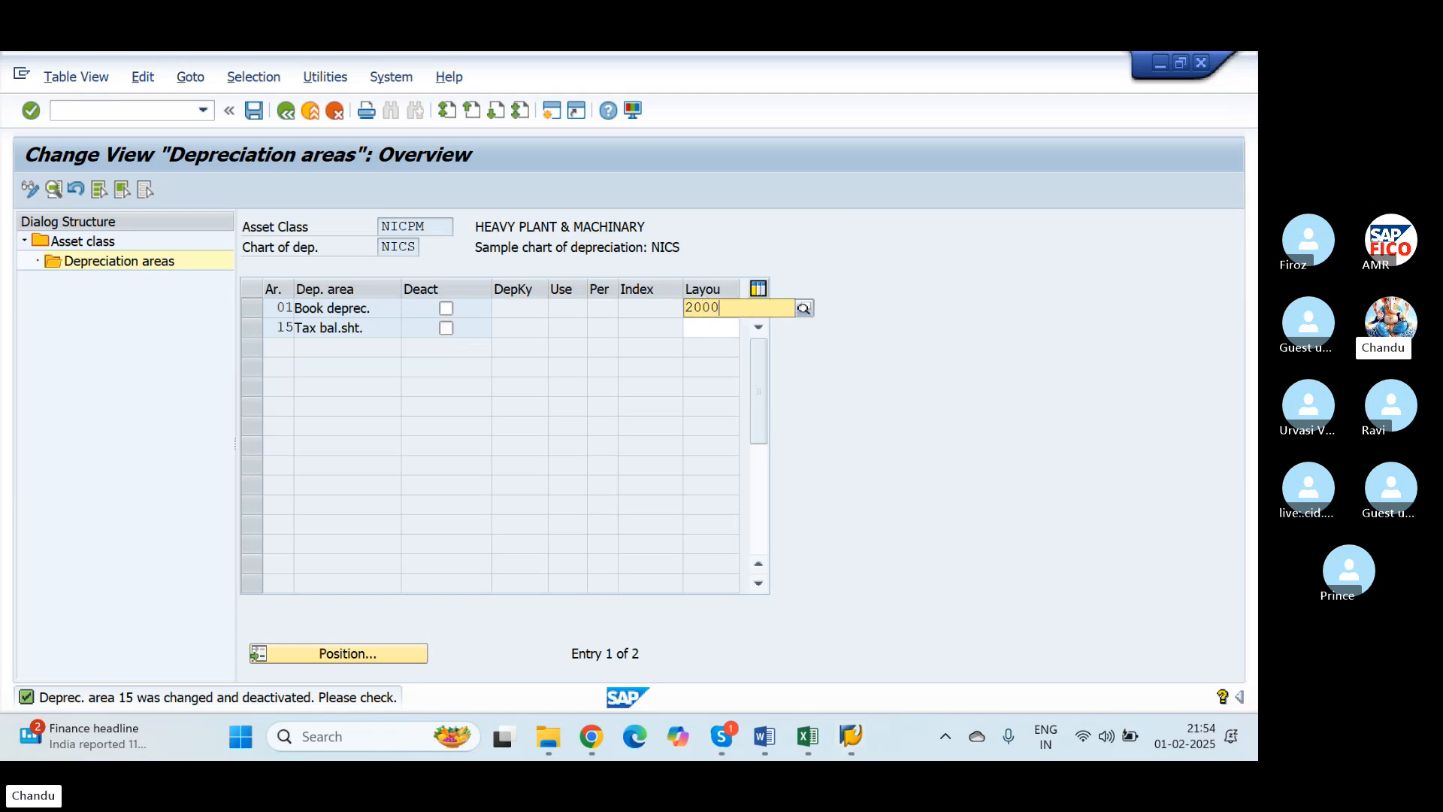
key("Return")
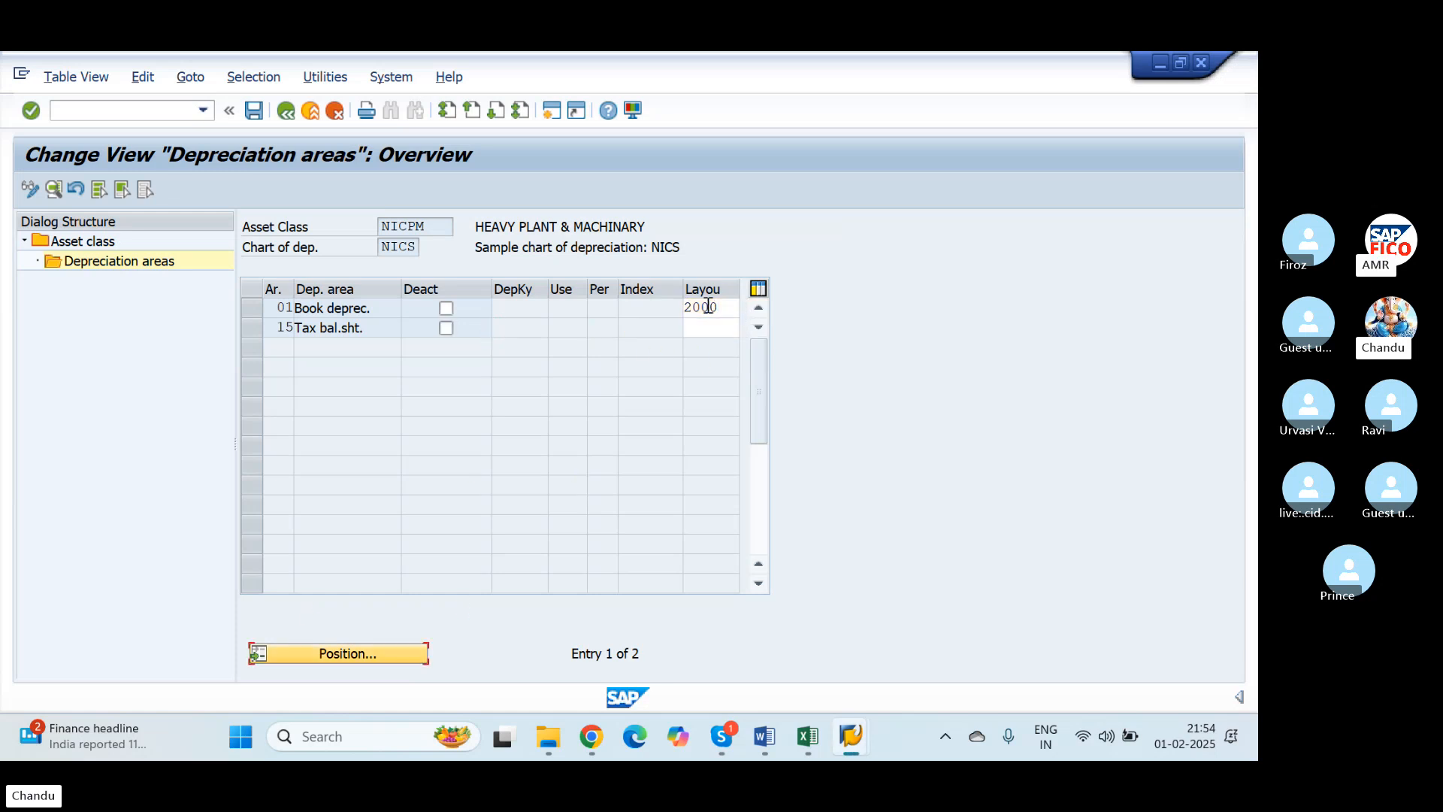
left_click(706, 329)
type("2000")
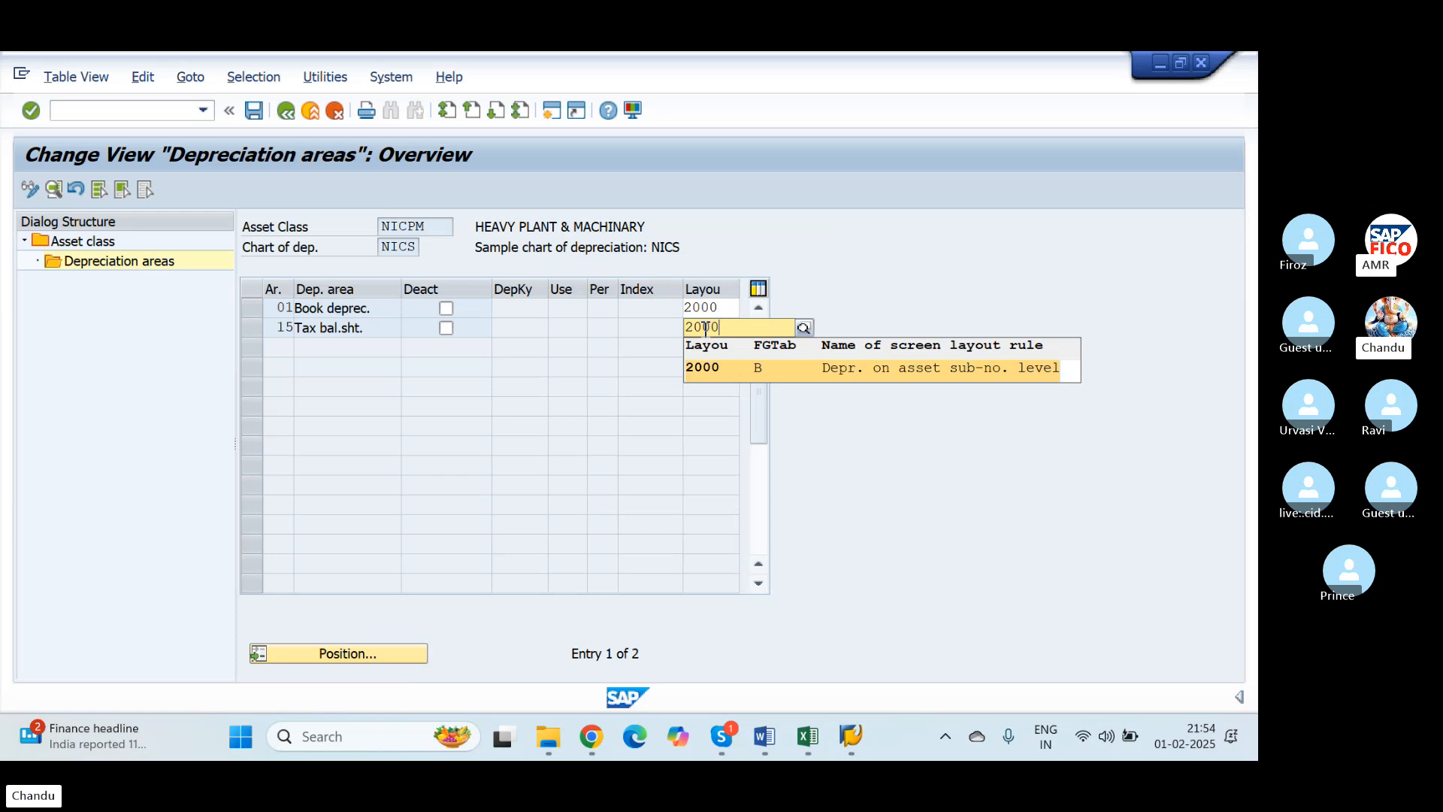
key("Return")
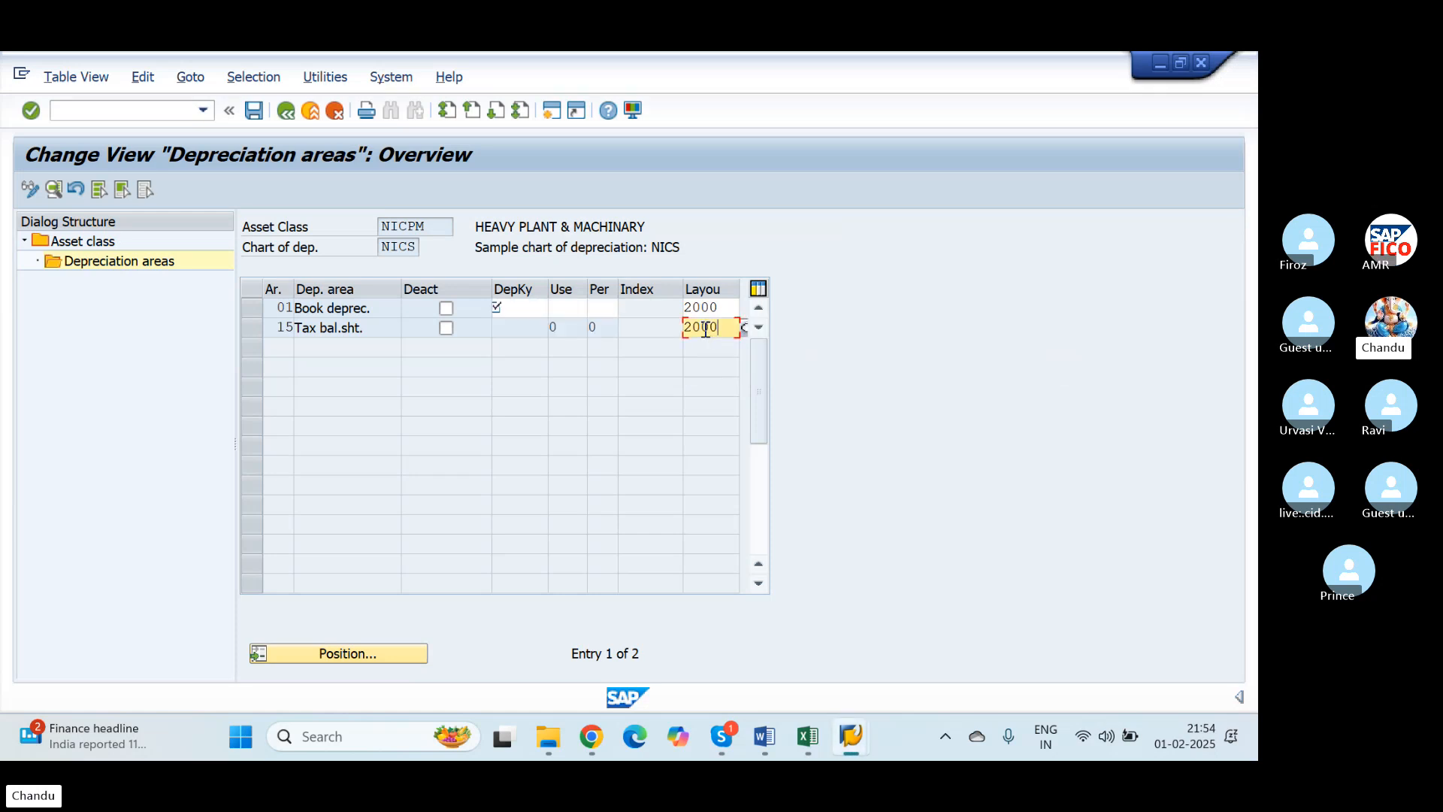
Set the depreciation key of the Book deprec. area to HA01
left_click(524, 310)
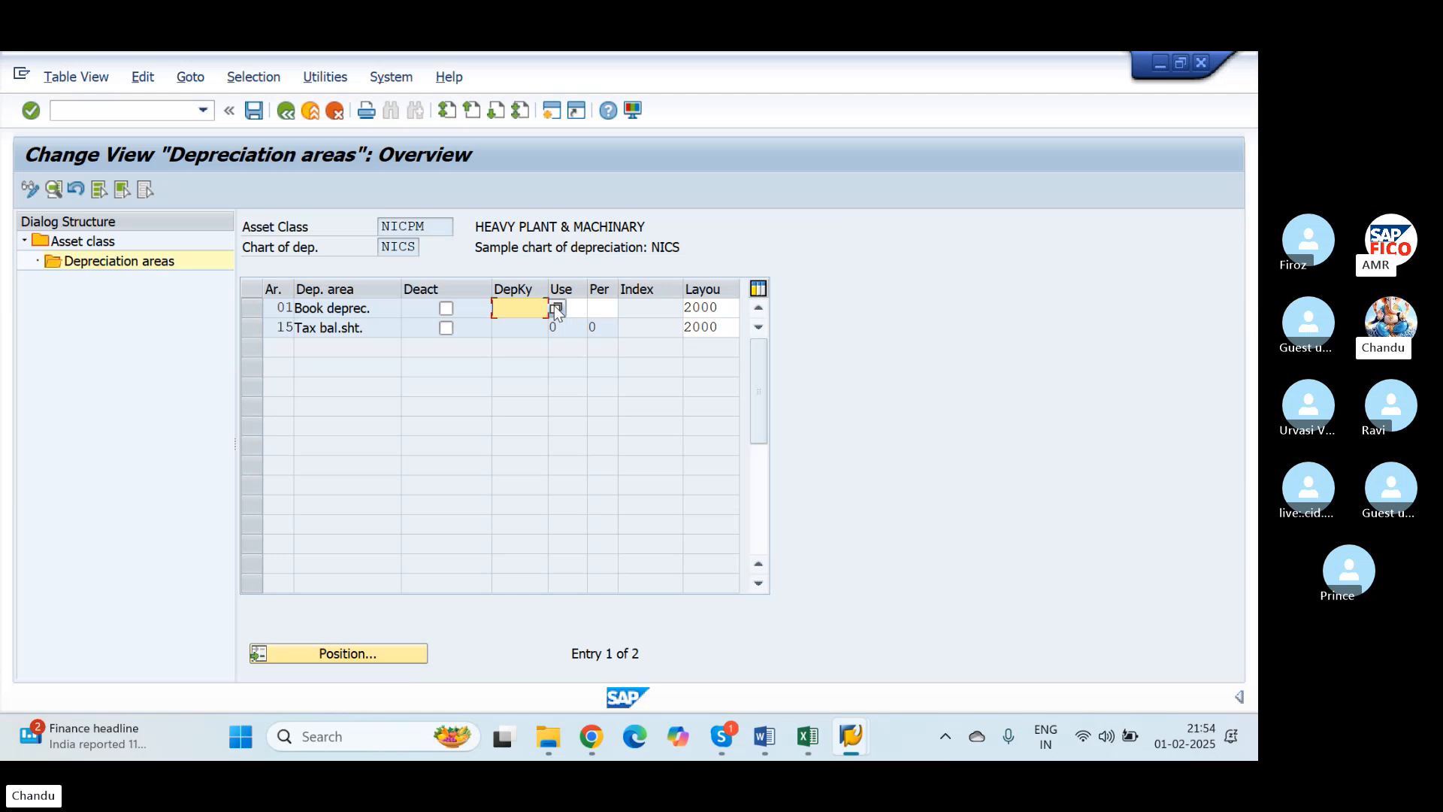
type("HA")
key("Tab")
key("Tab")
key("Tab")
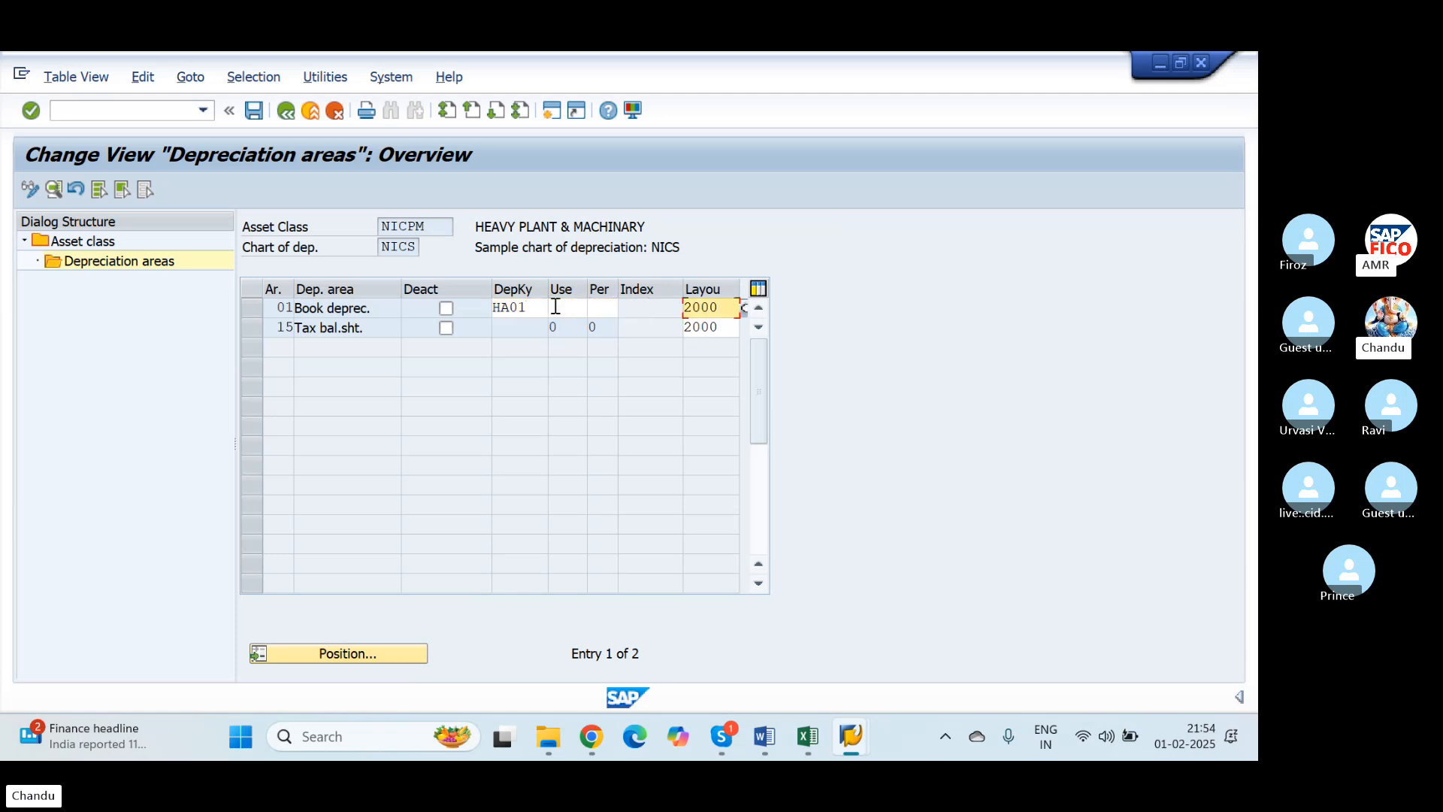
left_click(555, 307)
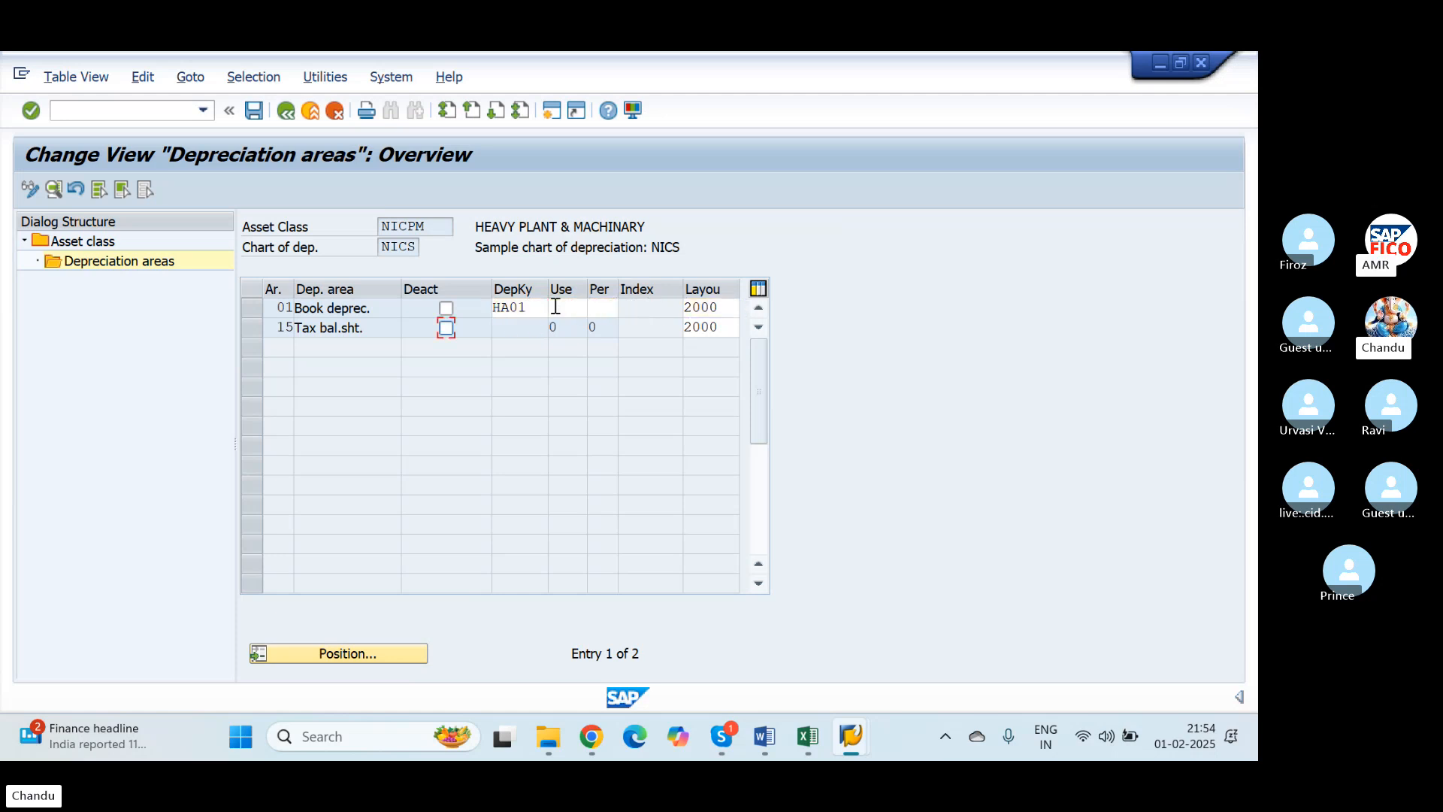
left_click(555, 306)
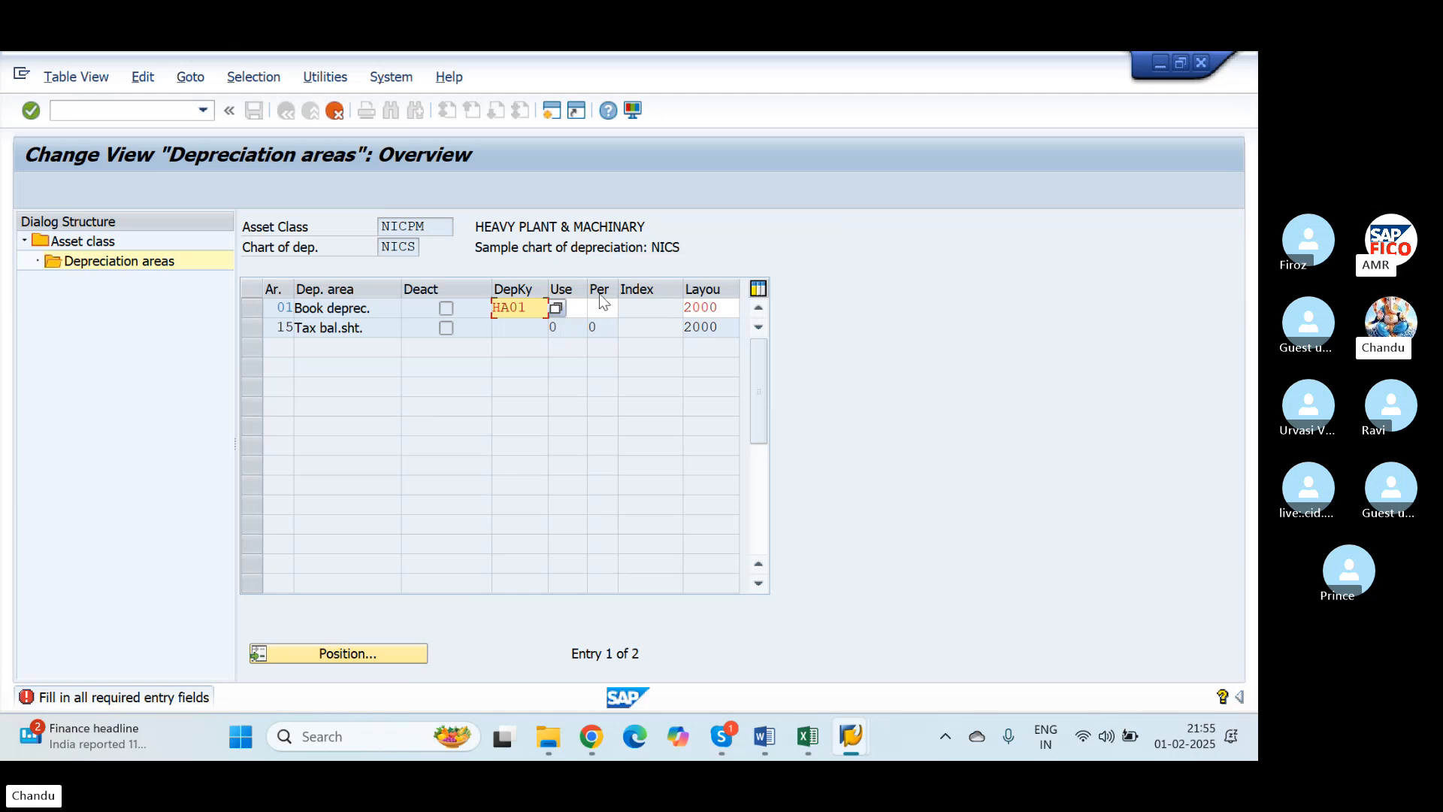
Set the useful life of the Book deprec. area to 10 and save the depreciation areas to the customizing request
left_click(580, 314)
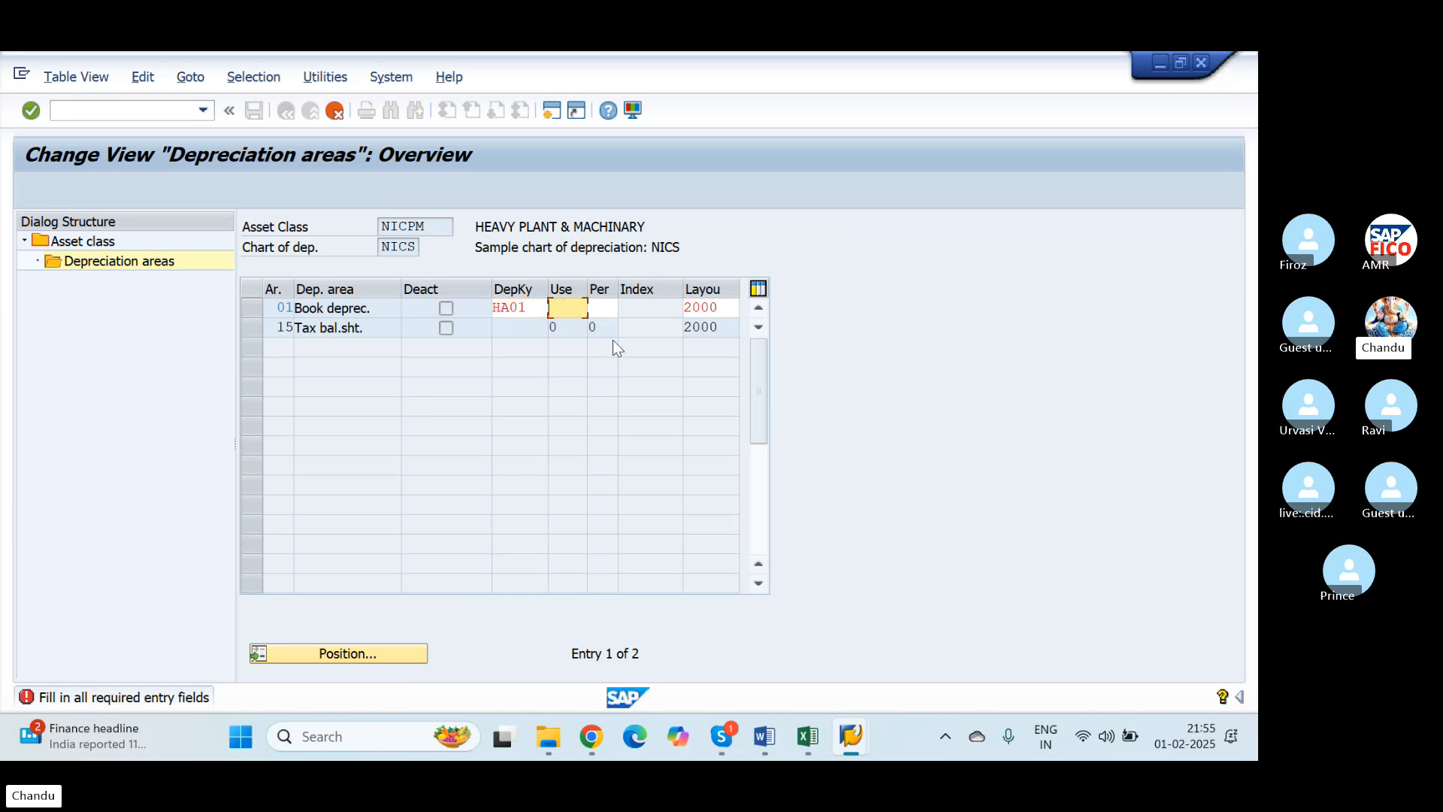
type("10")
key("Tab")
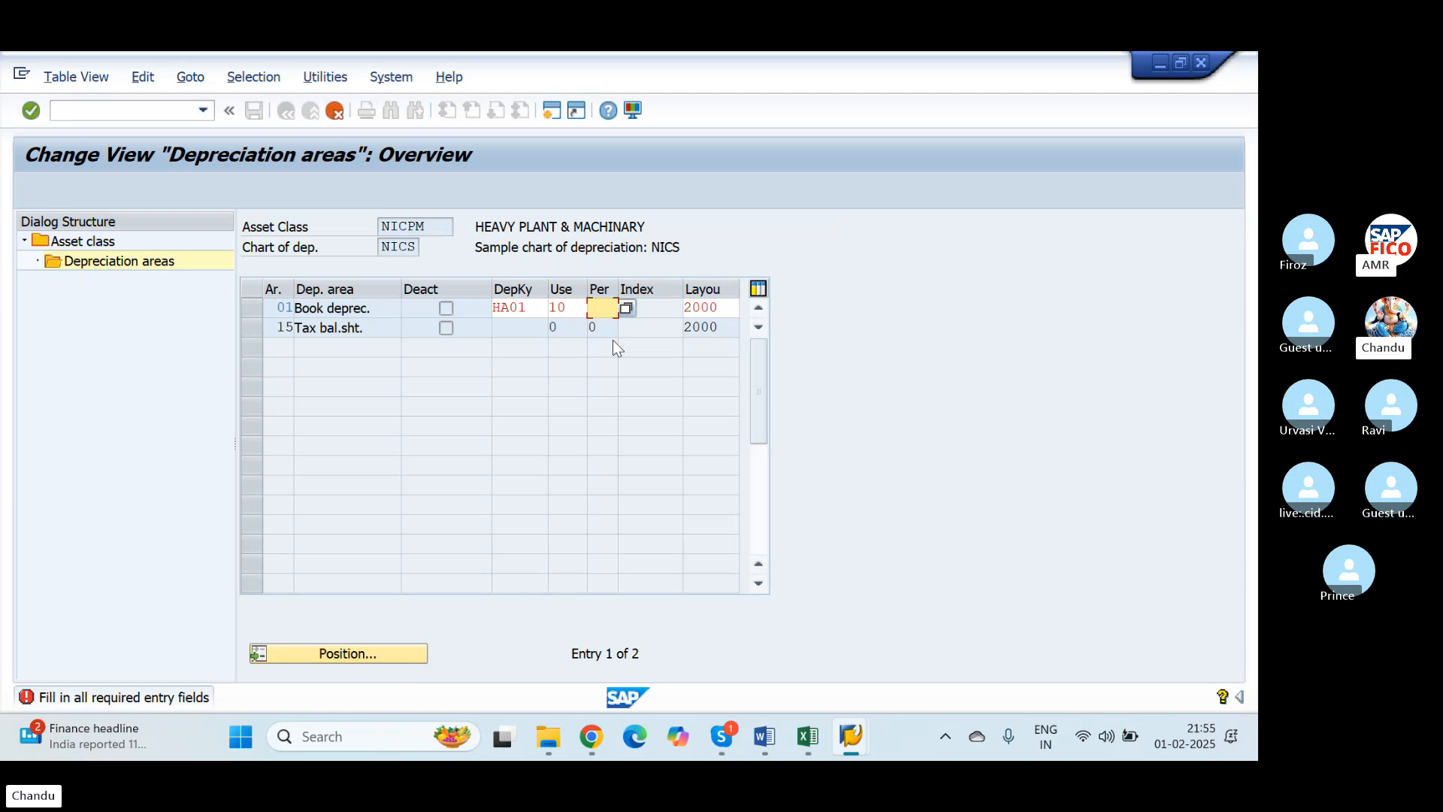
key("Return")
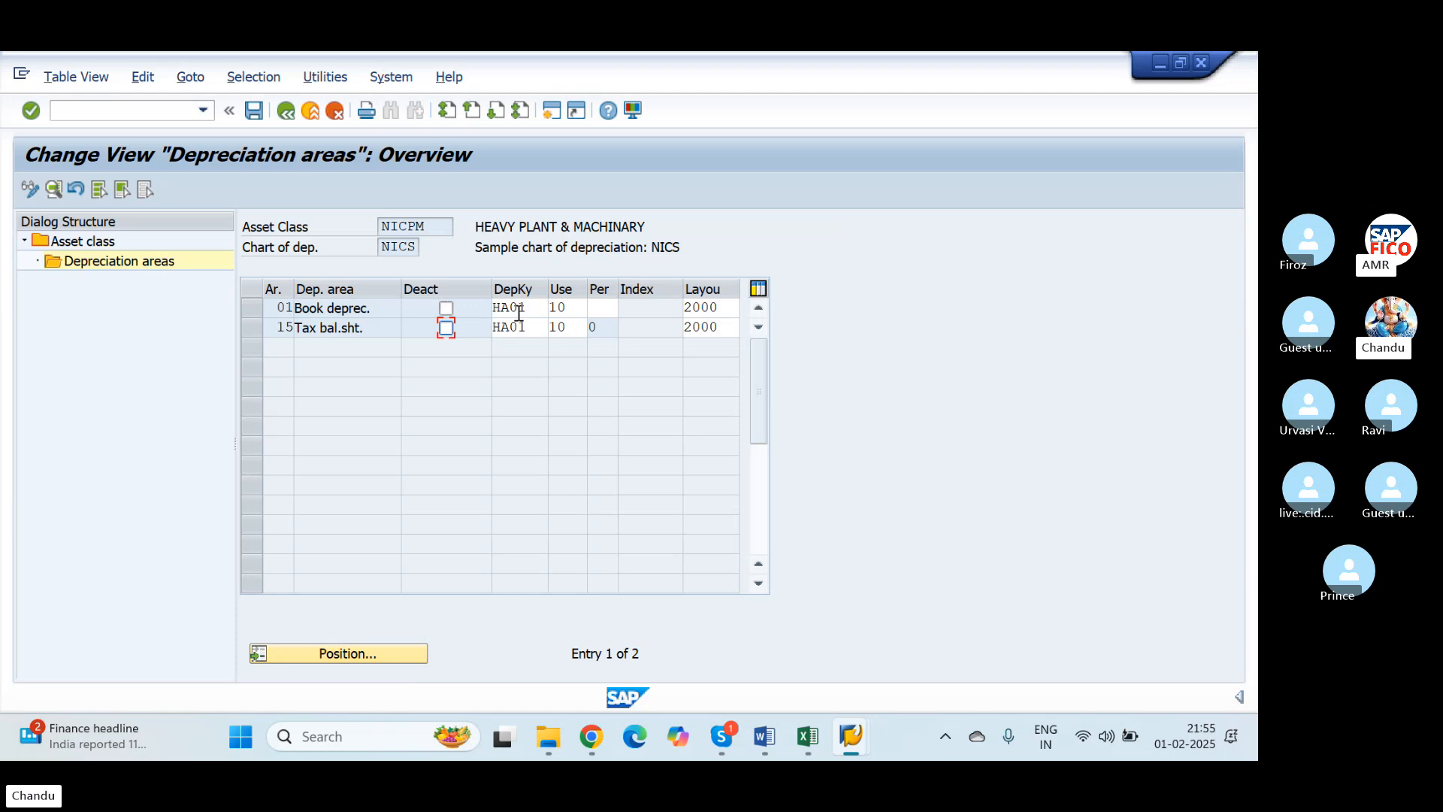
left_click(254, 110)
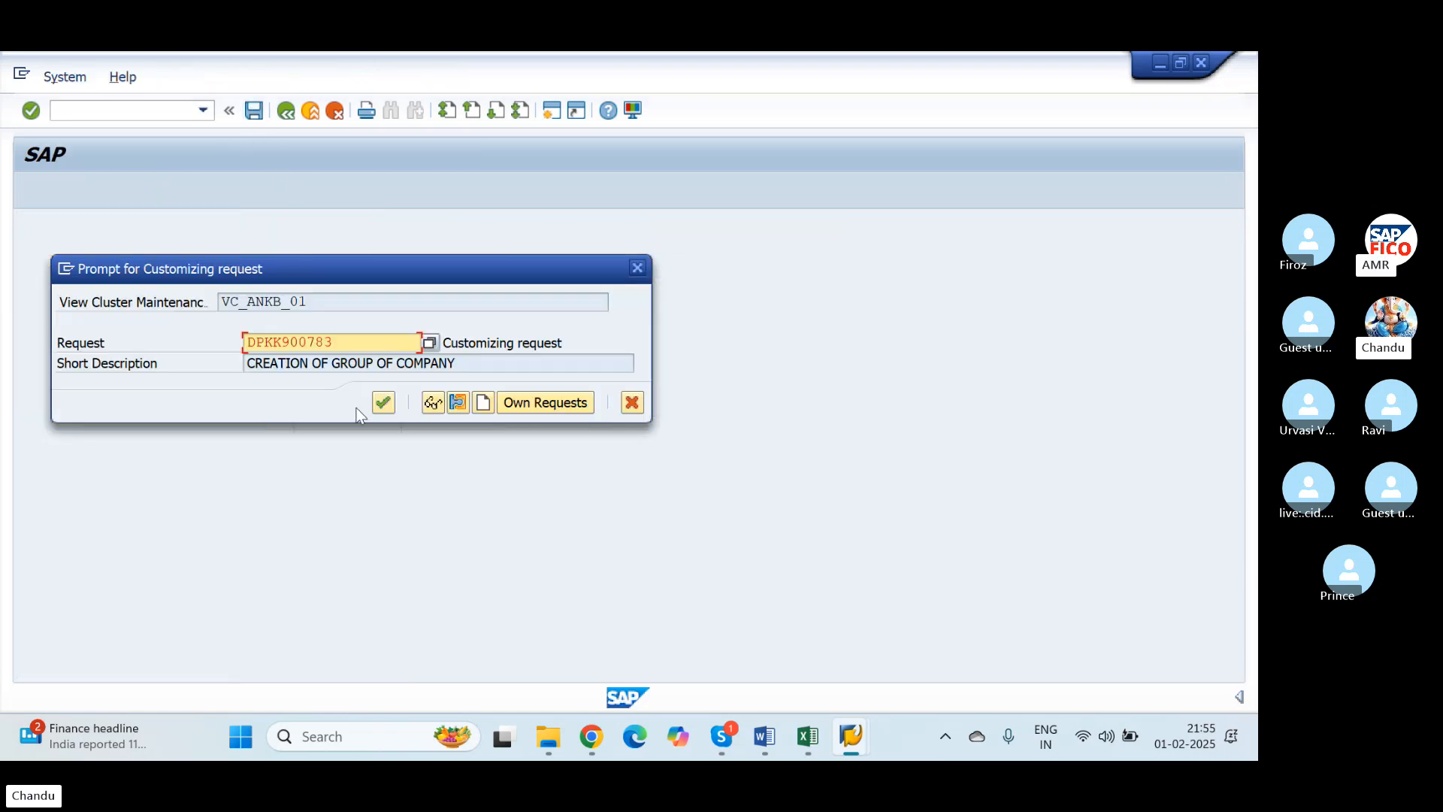
left_click(384, 403)
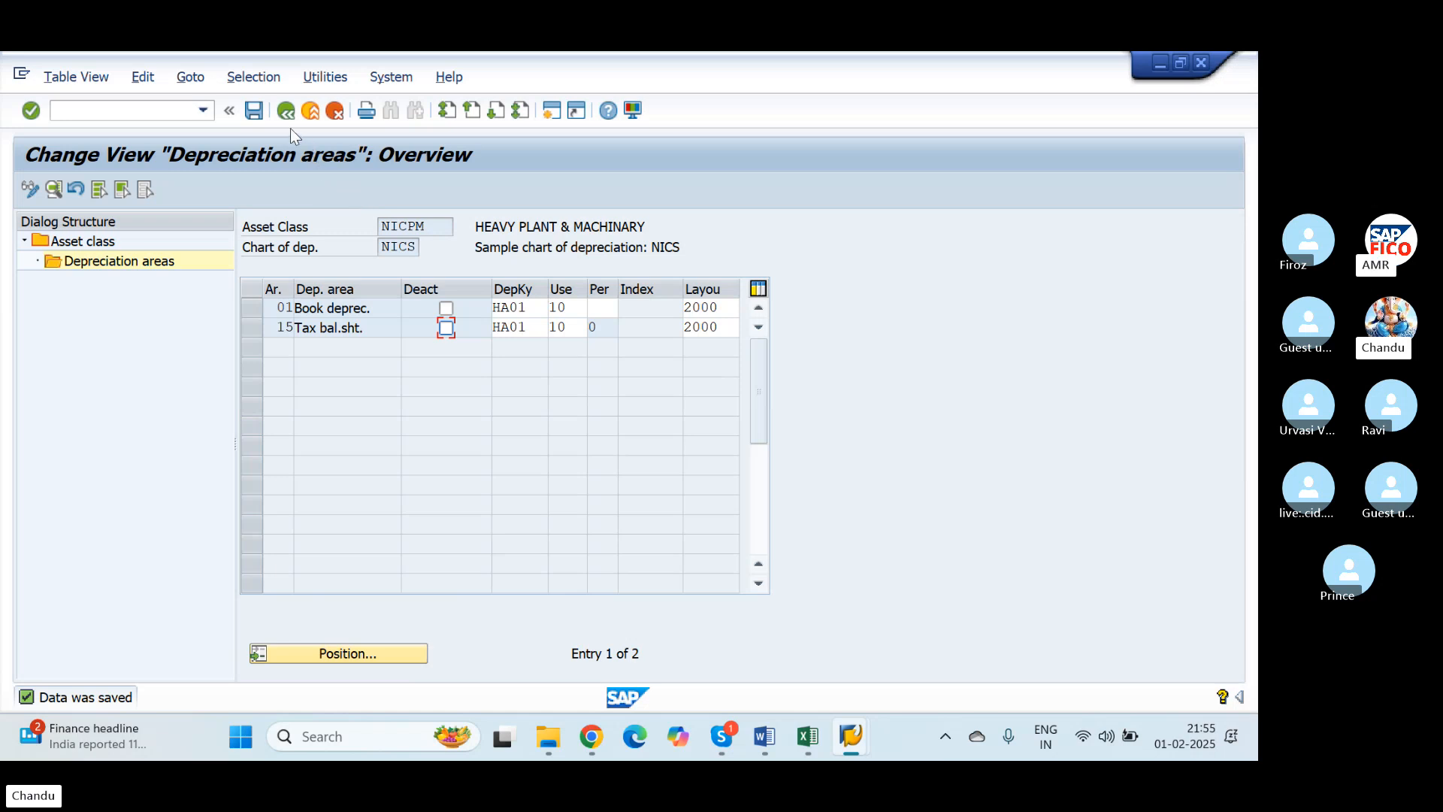
Switch to the Excel workbook and examine the Asset Master Creation topic and its transaction code in row 52
key("alt+Tab")
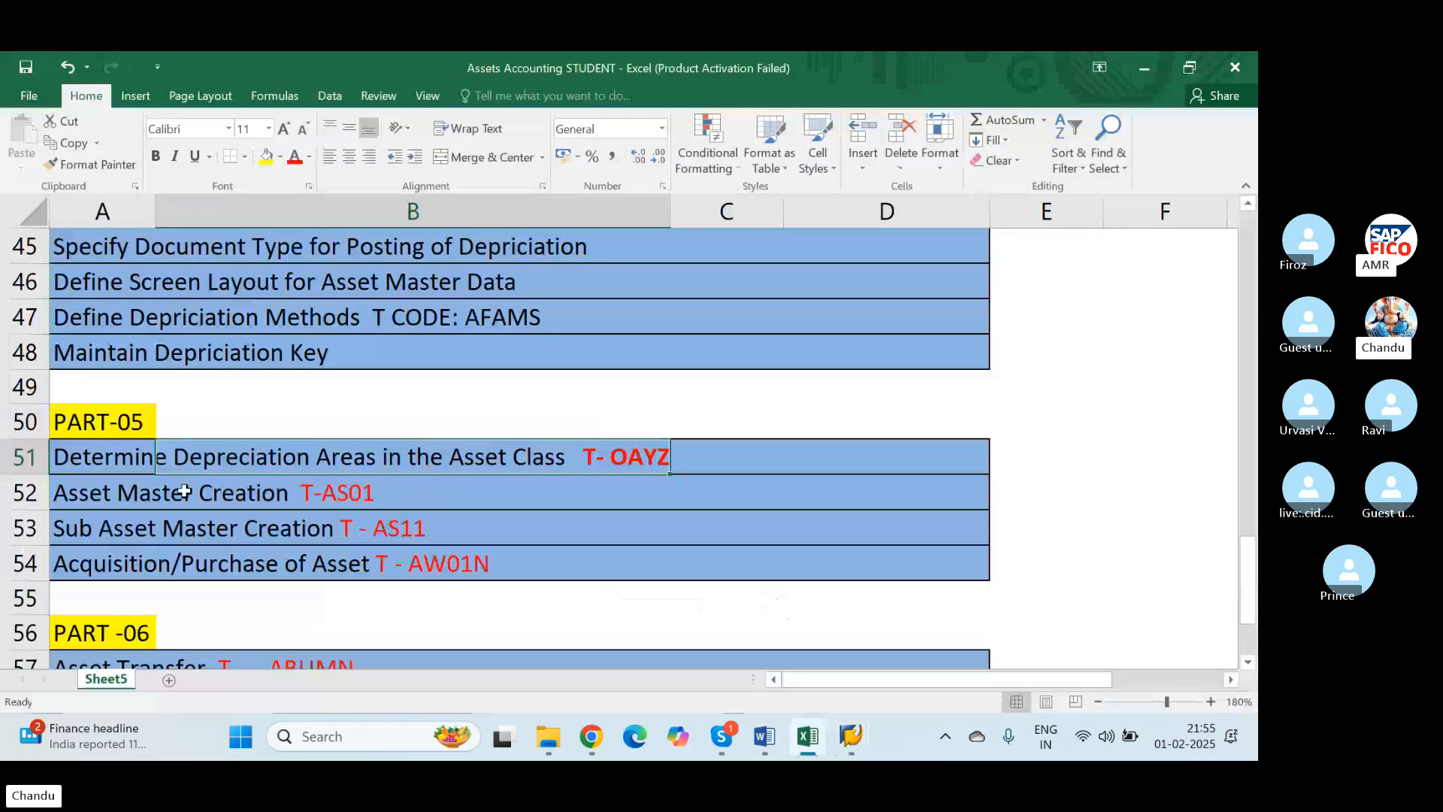
left_click(184, 493)
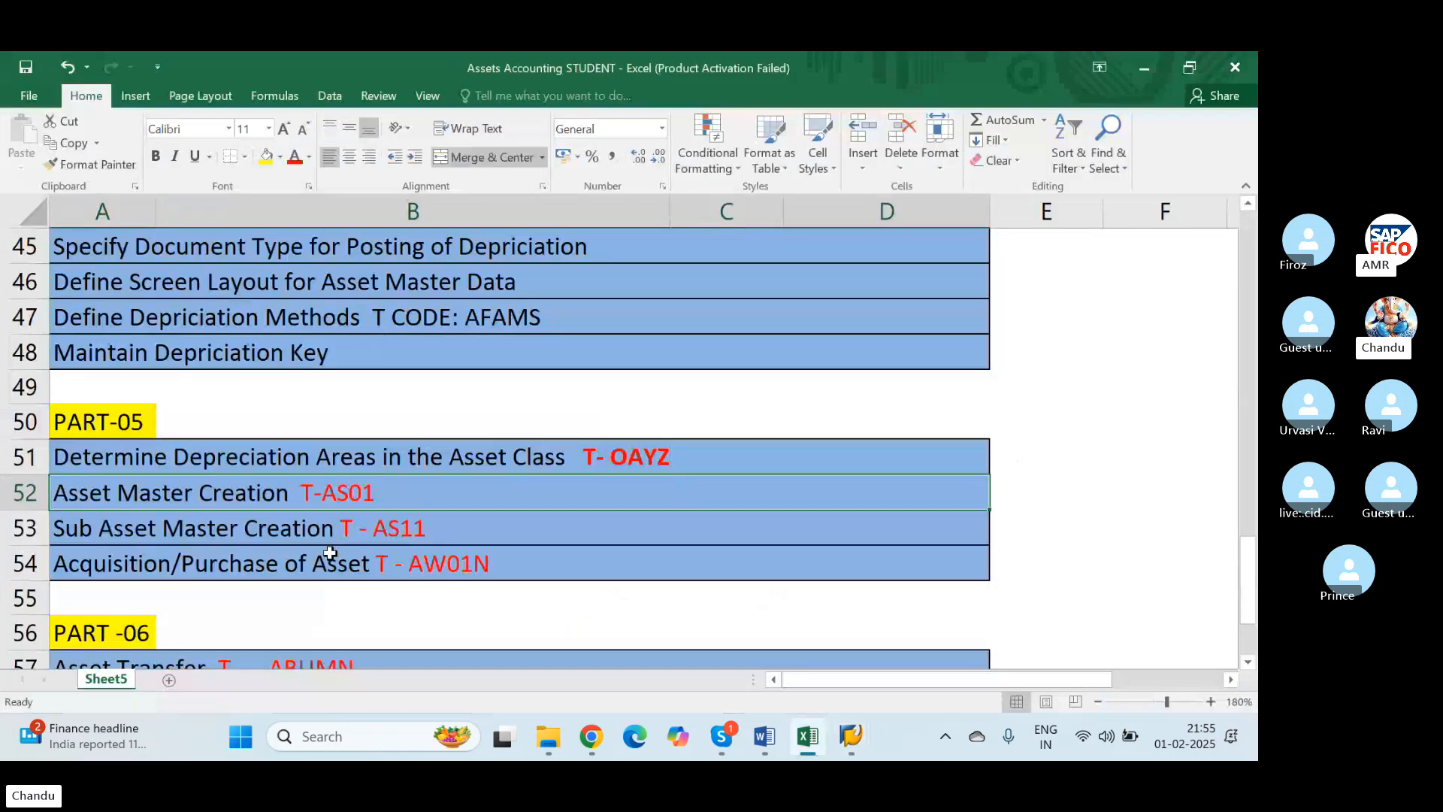
double_click(428, 486)
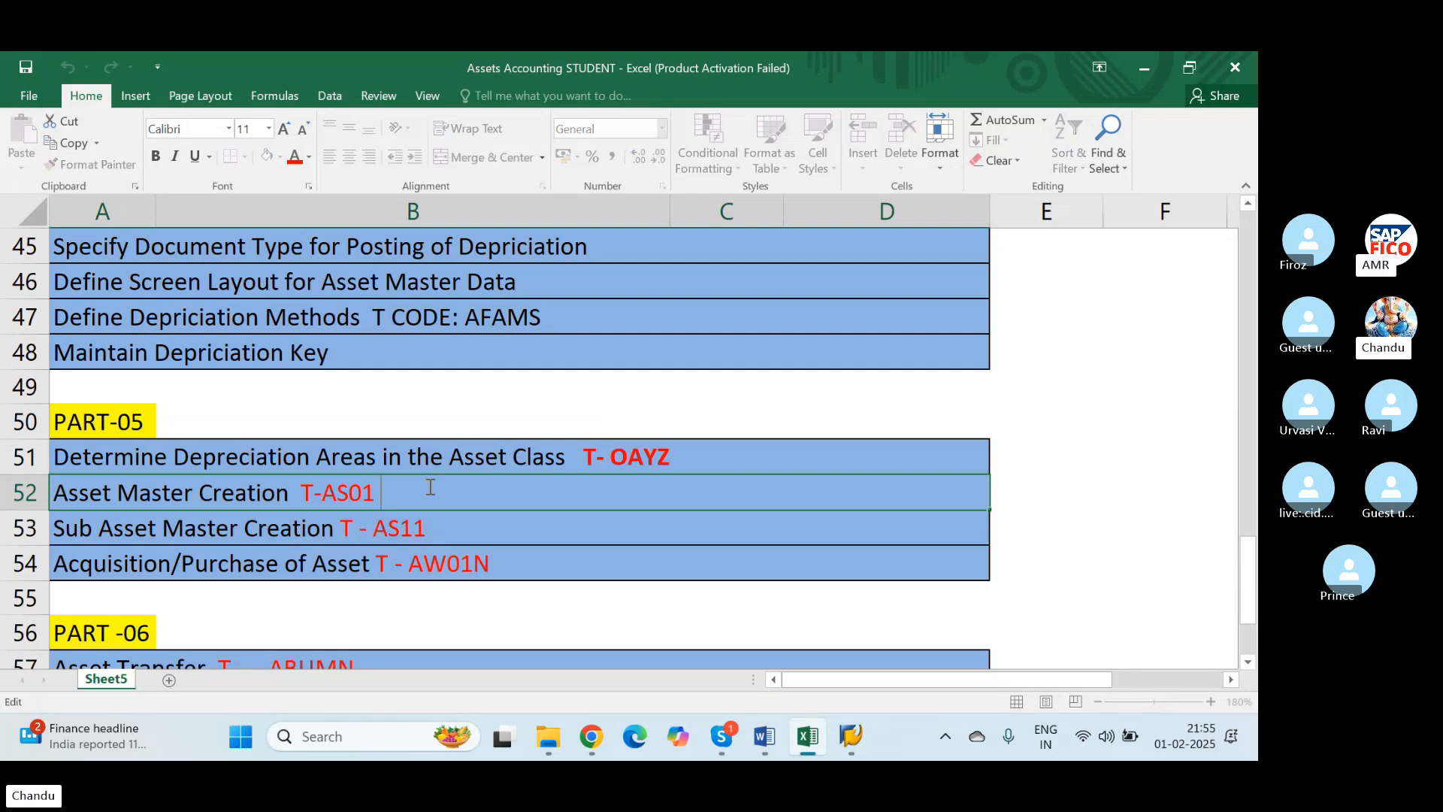
key("Left")
key("Left")
key("Left")
key("Left")
key("Left")
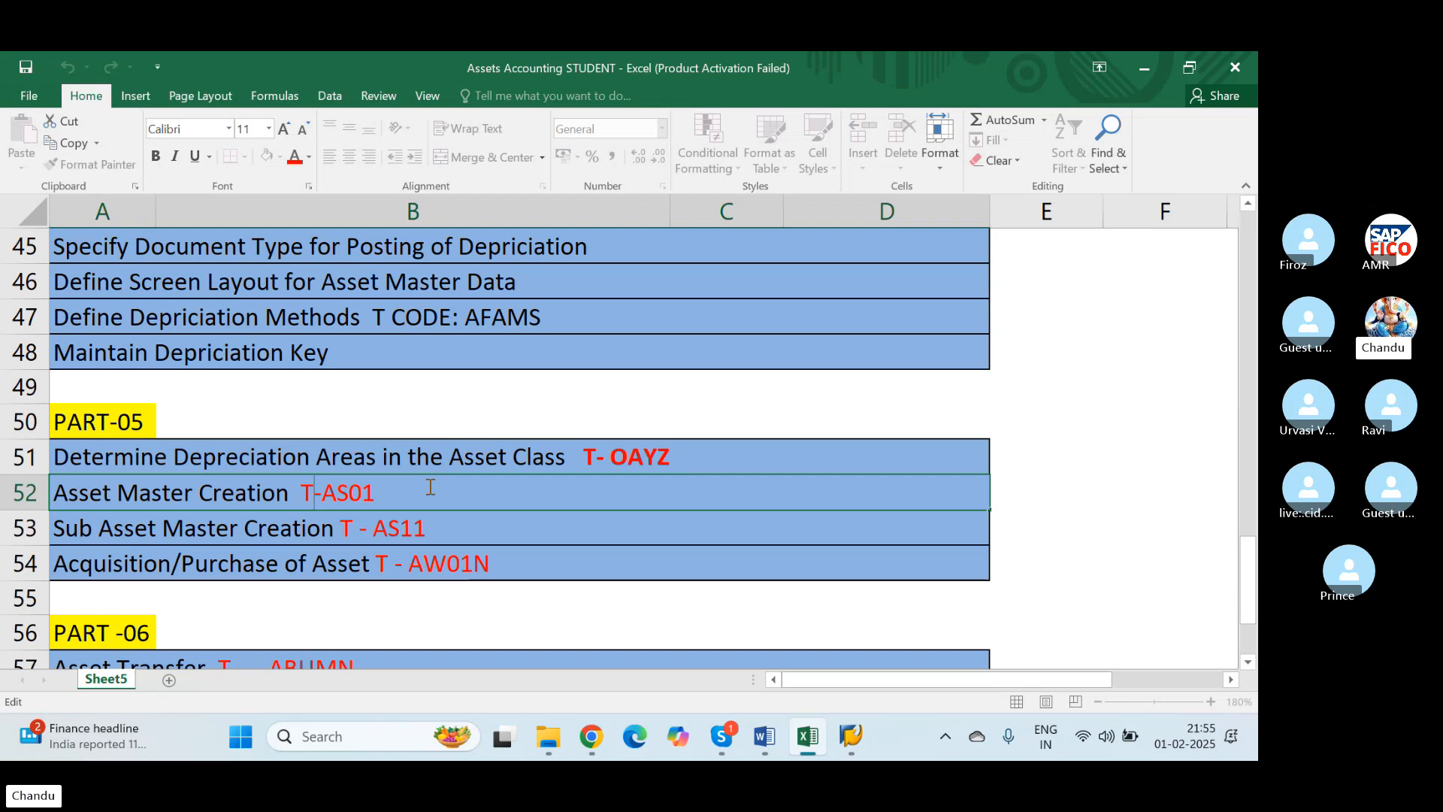
key("Right")
key("Right")
key("Right")
key("Right")
key("Right")
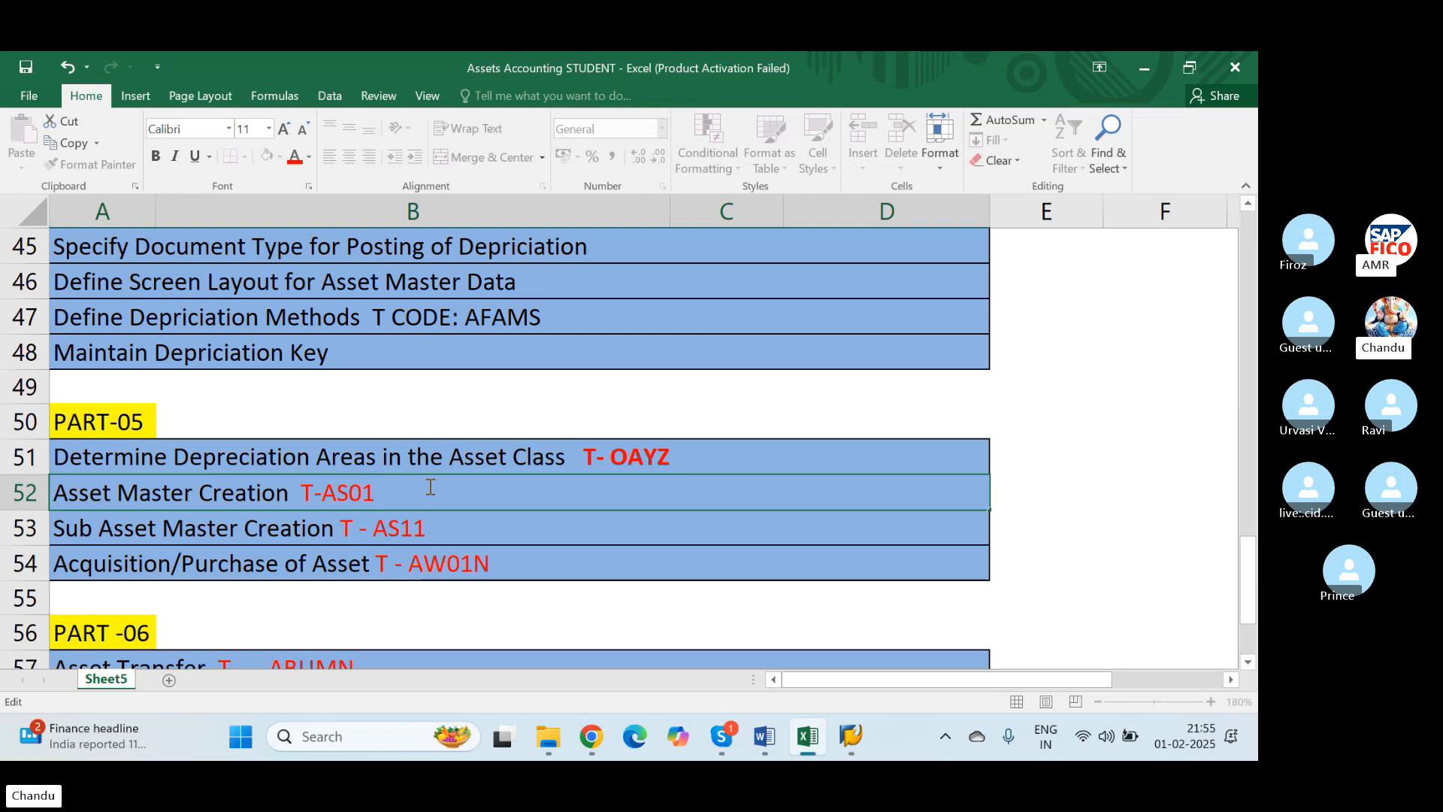
type("ASSET")
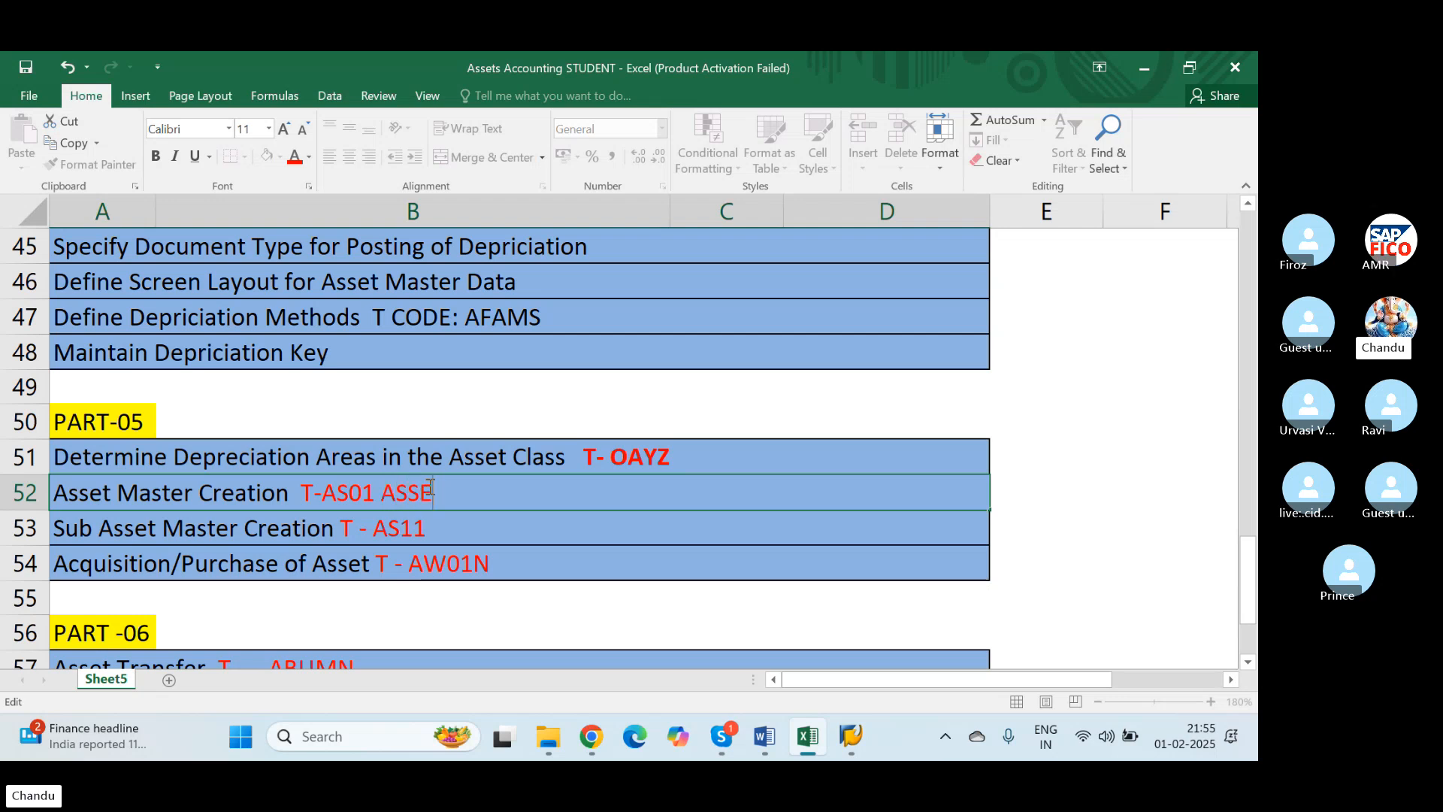
type(" CHA")
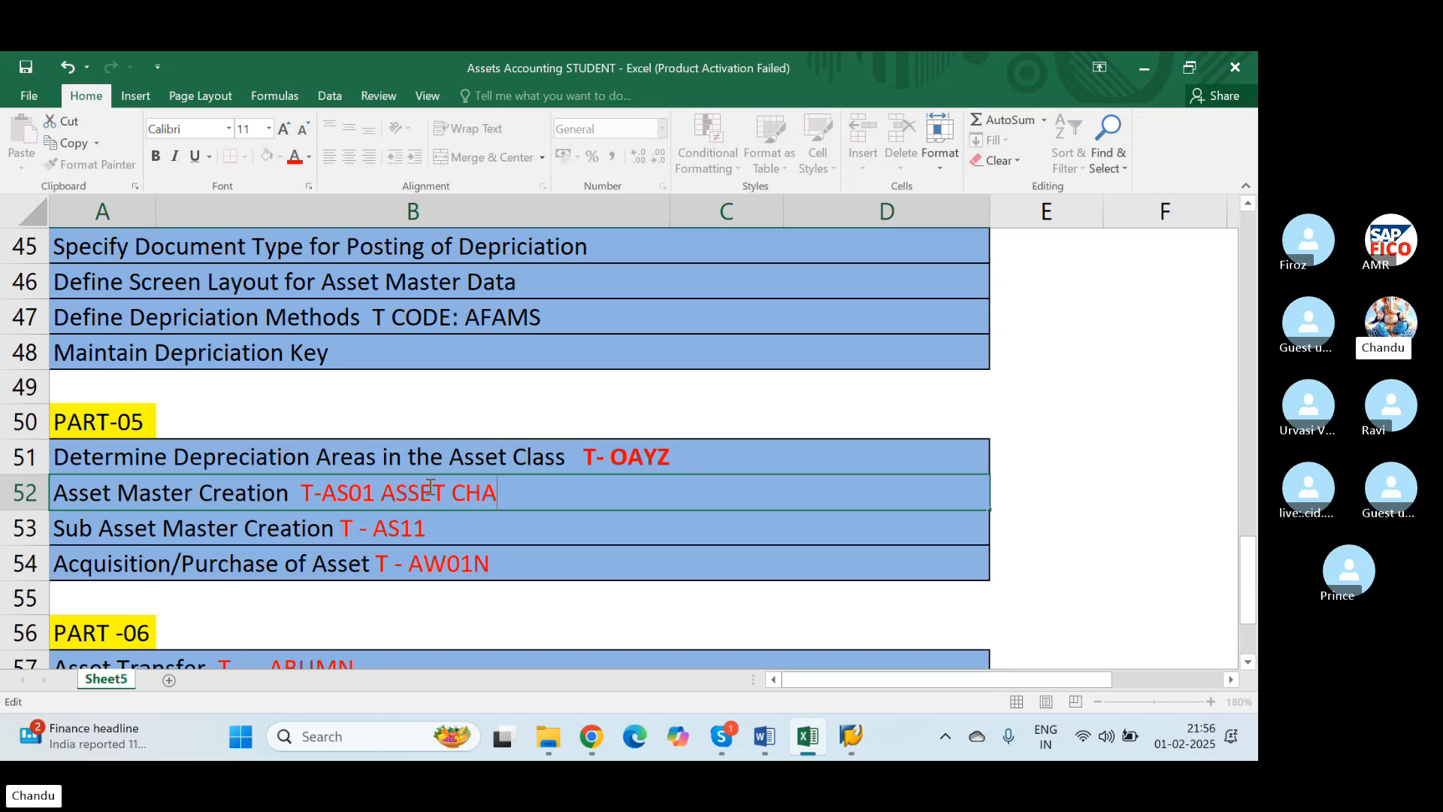
key("BackSpace")
key("BackSpace")
key("BackSpace")
key("BackSpace")
key("BackSpace")
key("BackSpace")
key("BackSpace")
key("BackSpace")
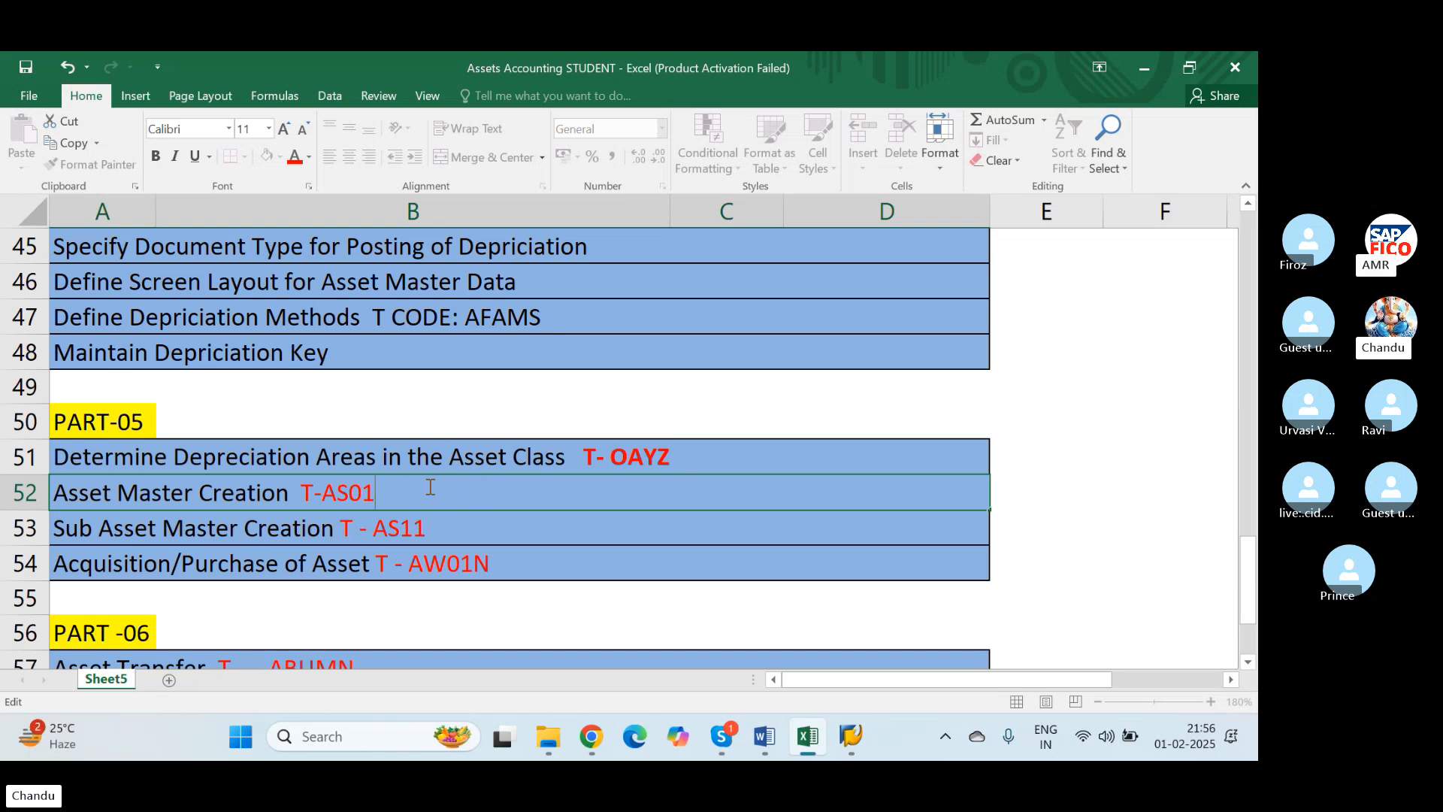
key("alt+Tab")
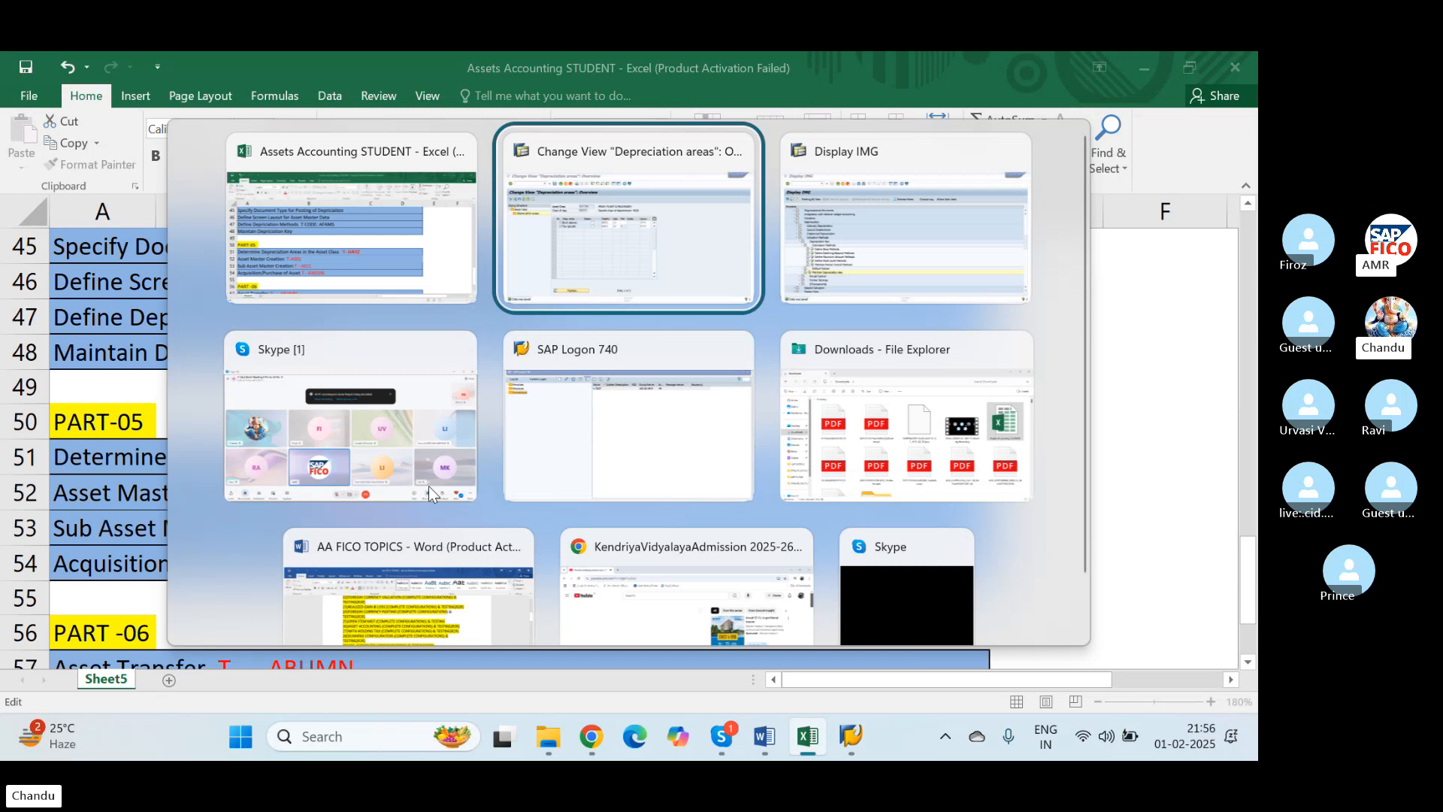
key("alt+shift+Tab")
key("alt+Tab")
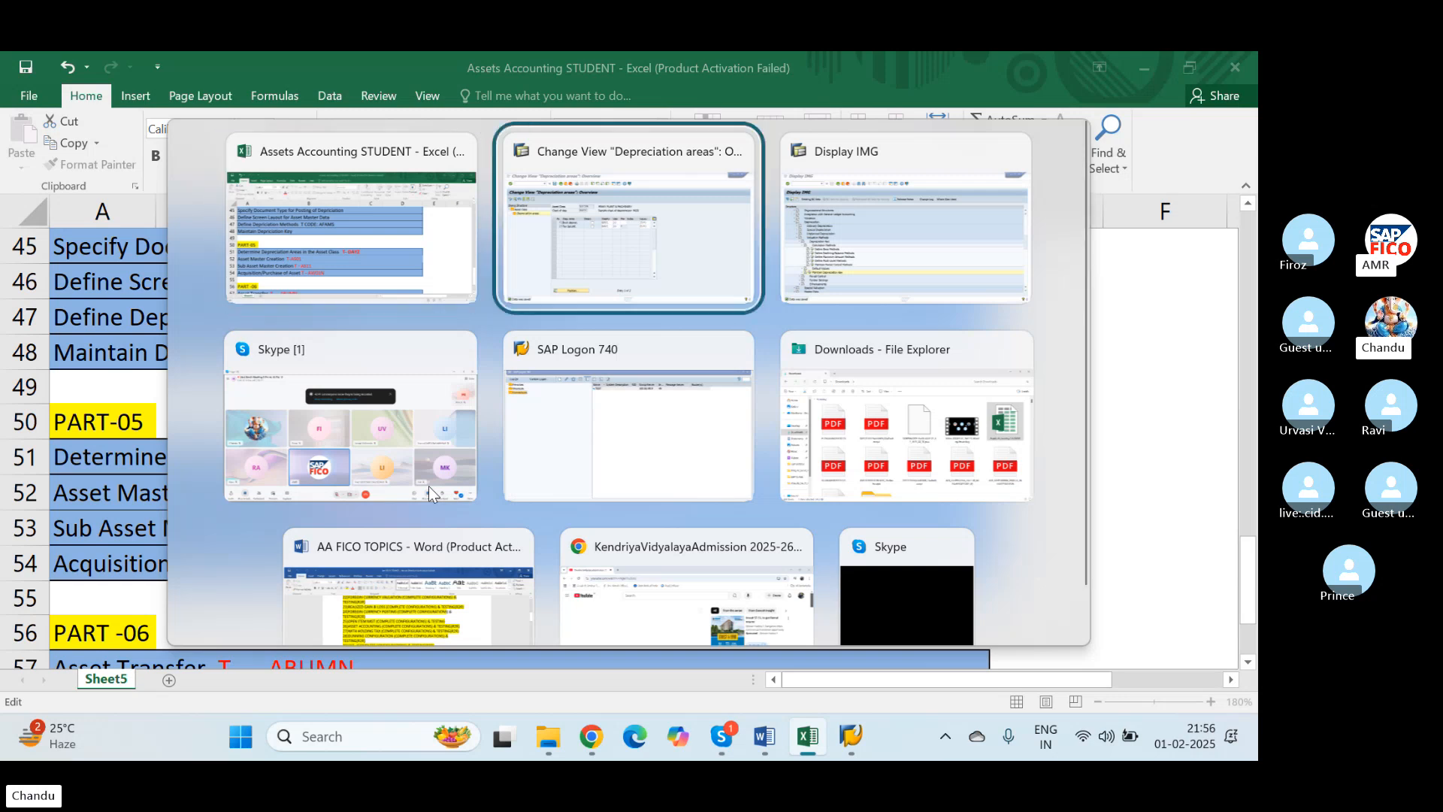
key("alt+shift+Tab")
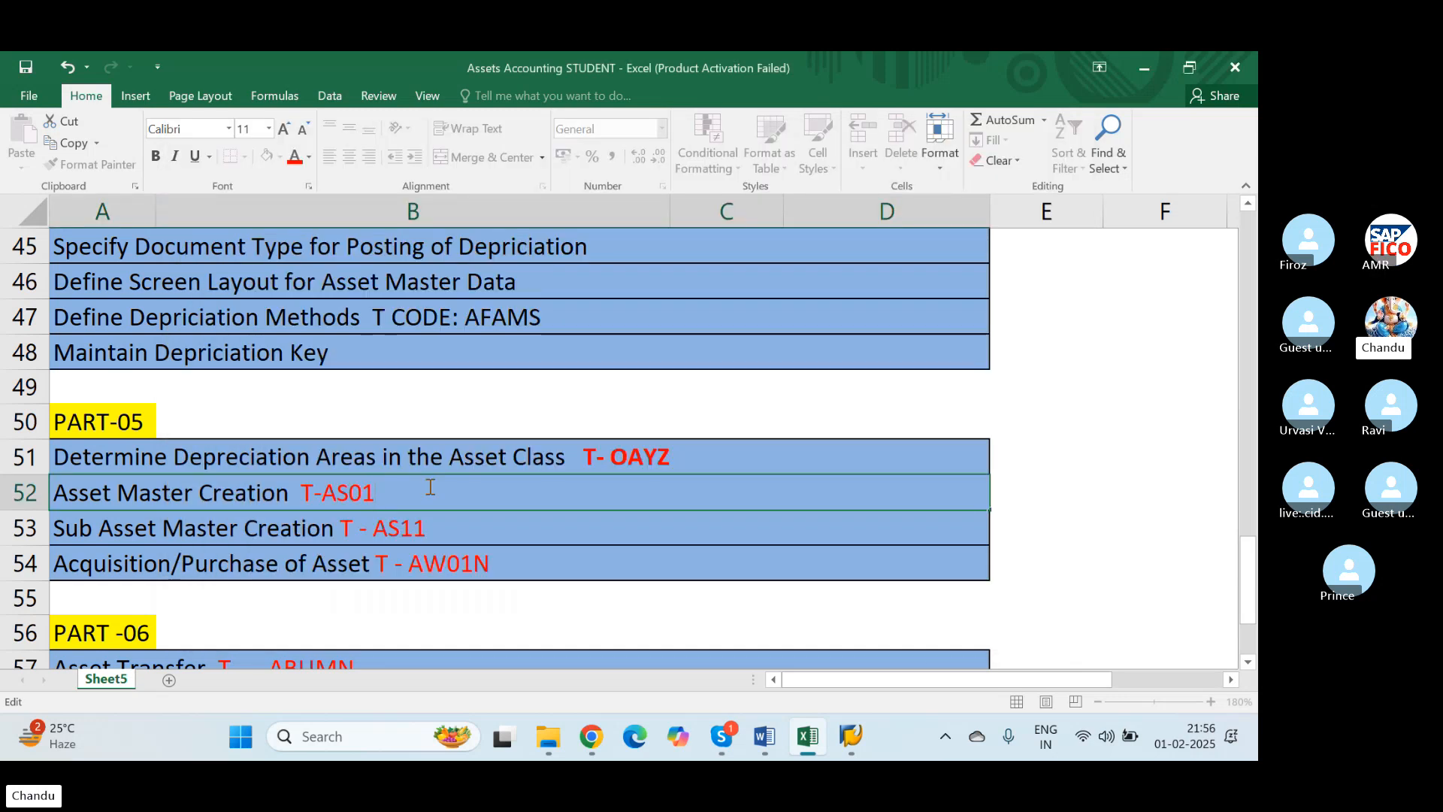
Append "CHANGE - AS02 DIPLAY - AS03" after T-AS01 in the Asset Master Creation entry in row 52
type("CHANGE")
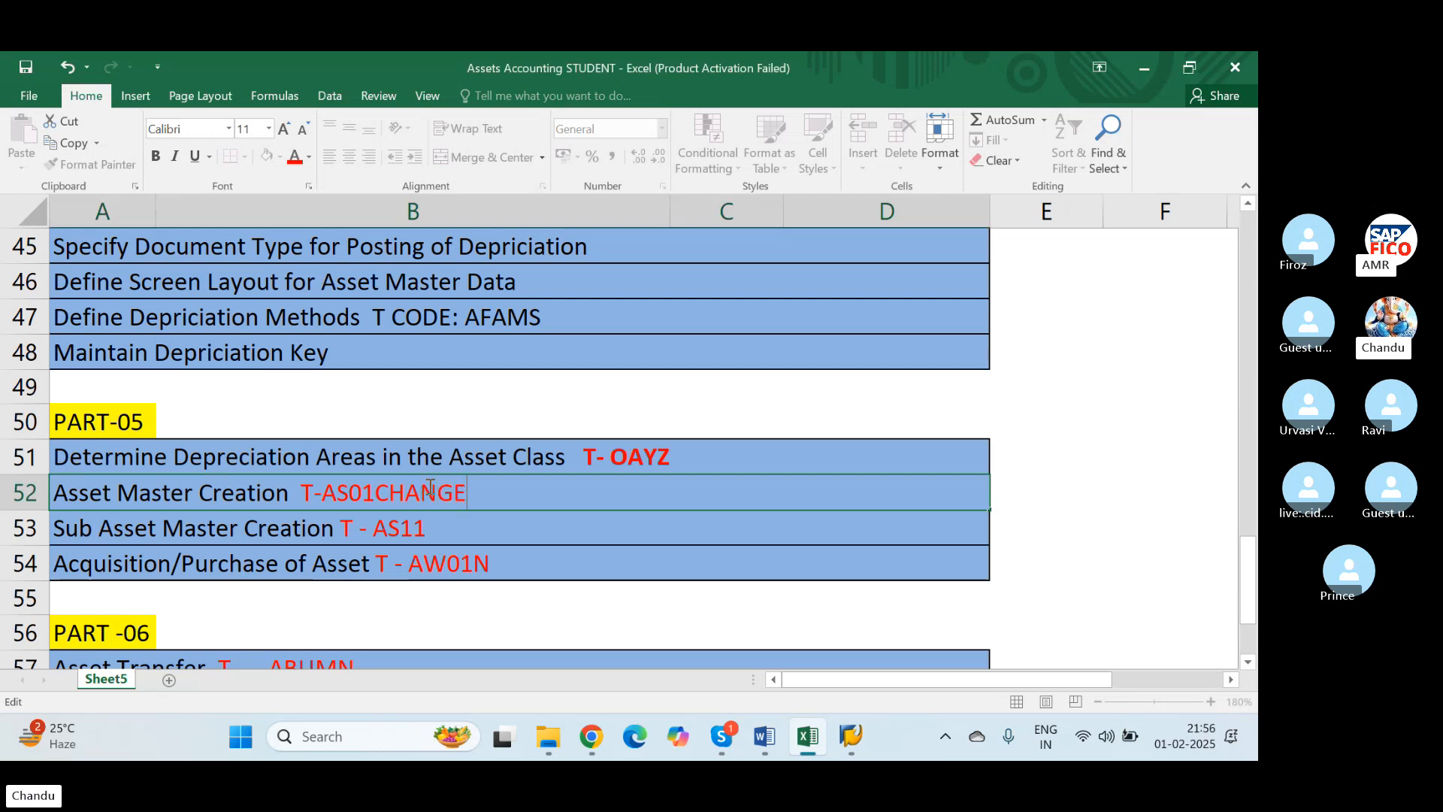
key("Left")
key("Left")
key("Left")
key("Left")
key("Left")
key("Left")
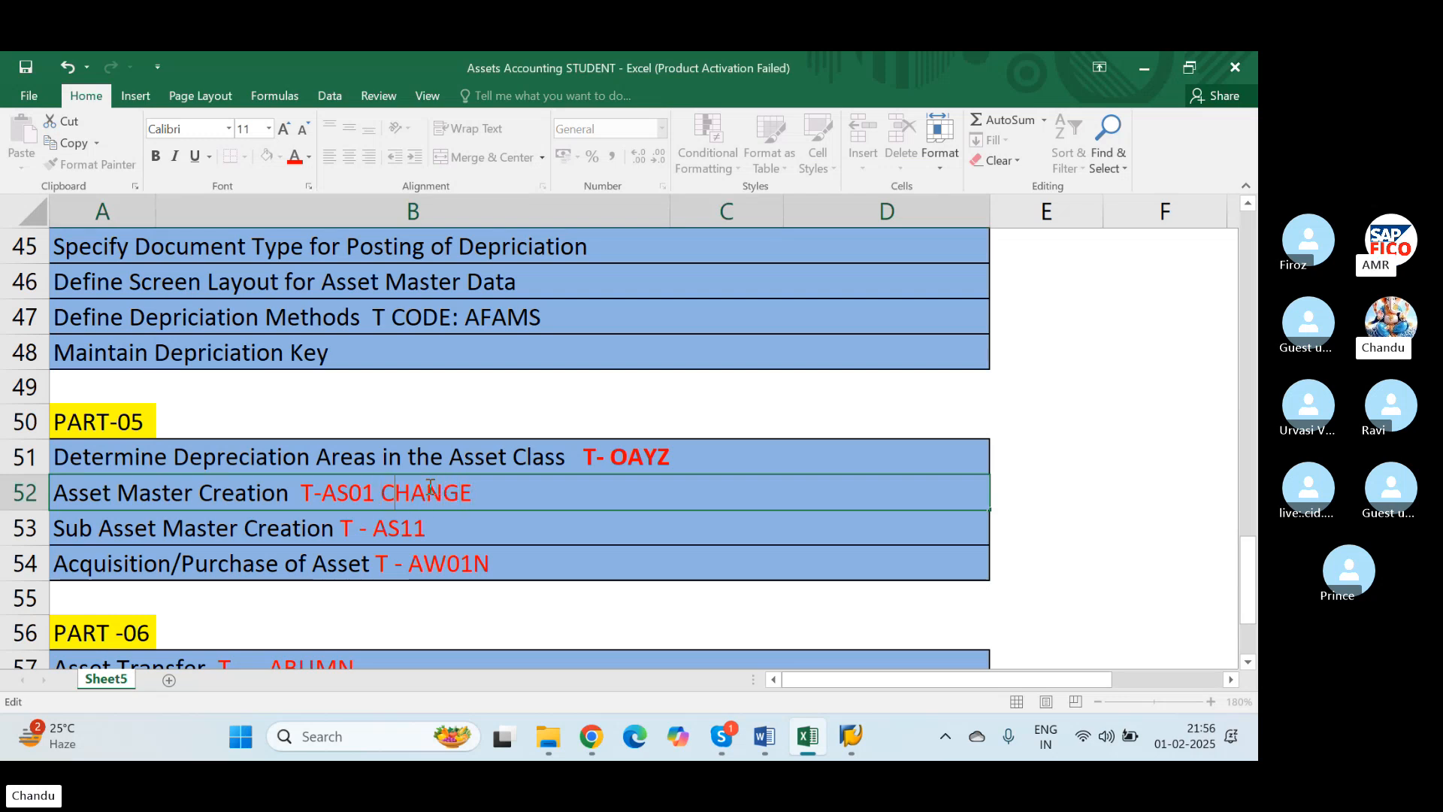
key("Right")
key("Right")
key("Right")
key("Right")
key("Right")
key("Right")
type("- AS02 DIPLAY")
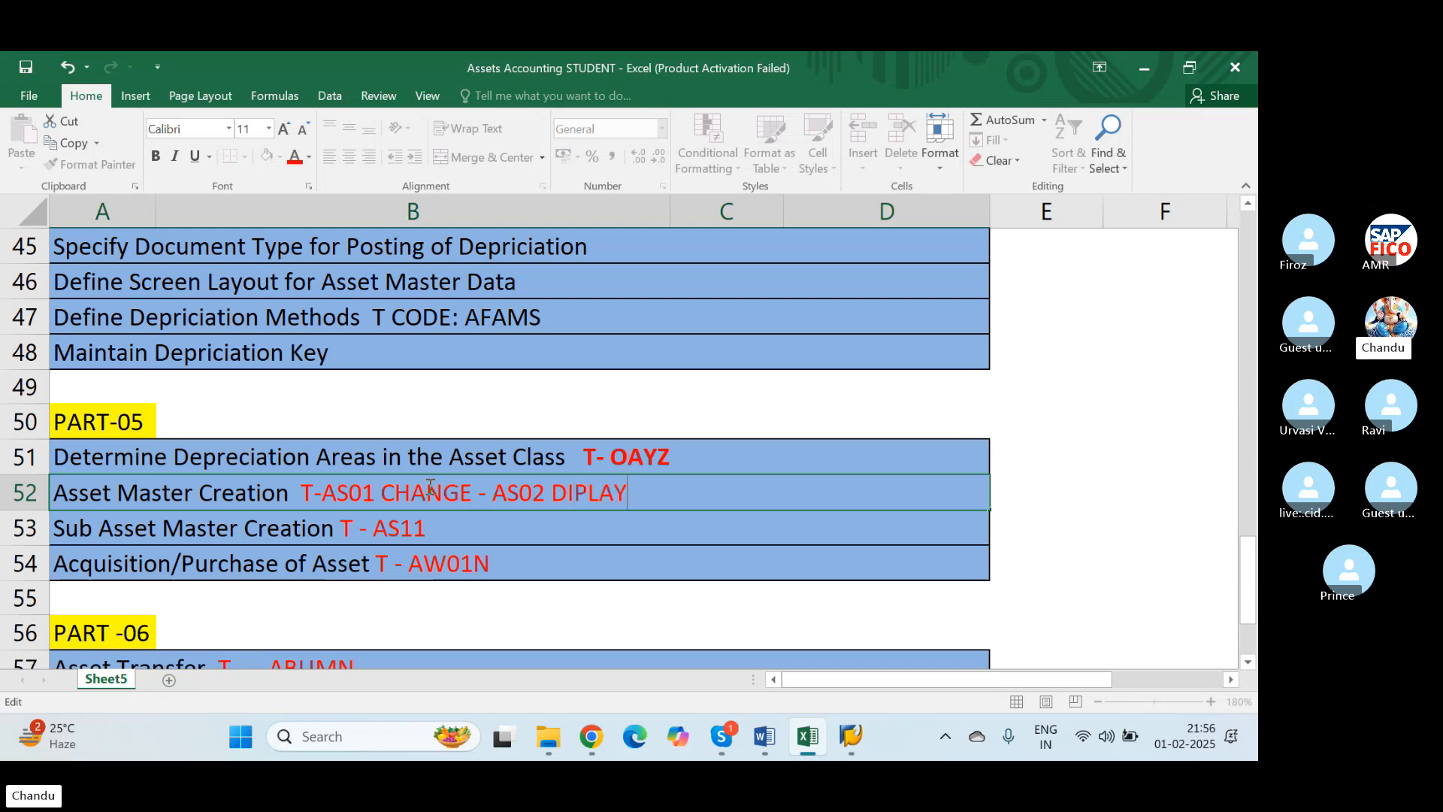
type(" - AS03")
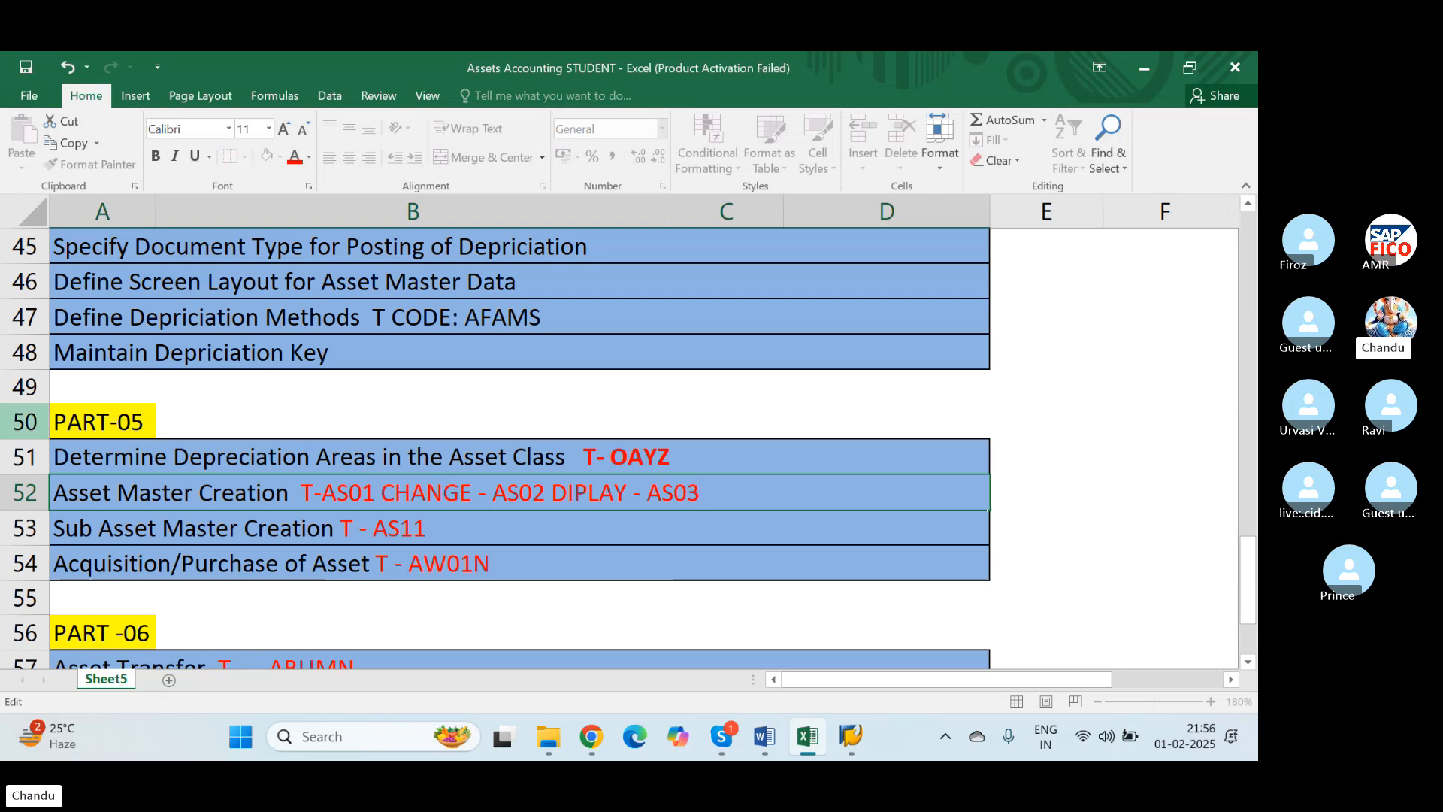
Recolour the words DIPLAY and CHANGE in the row 52 entry black and finish editing the cell
left_click_drag(553, 493, 605, 500)
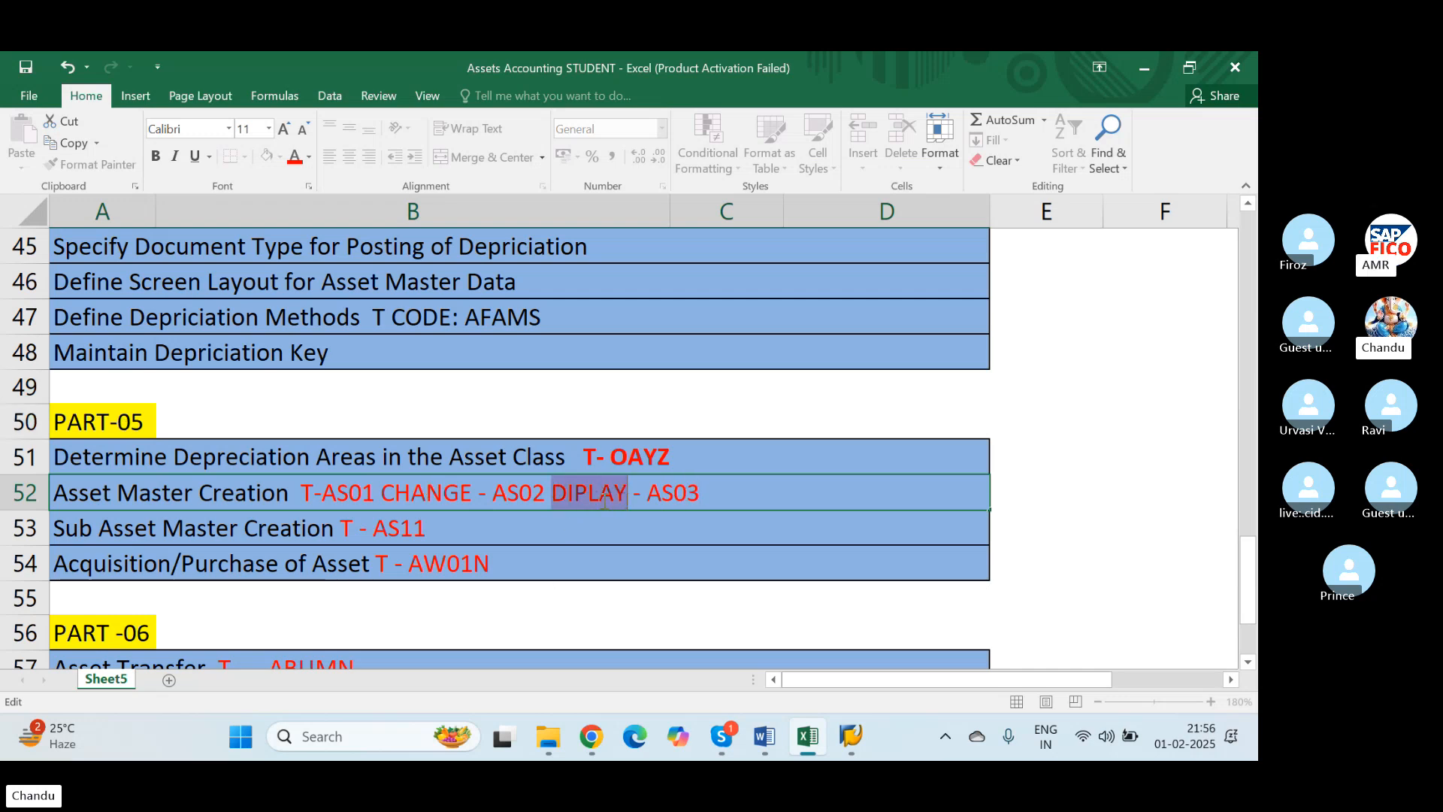
left_click(308, 157)
left_click(298, 178)
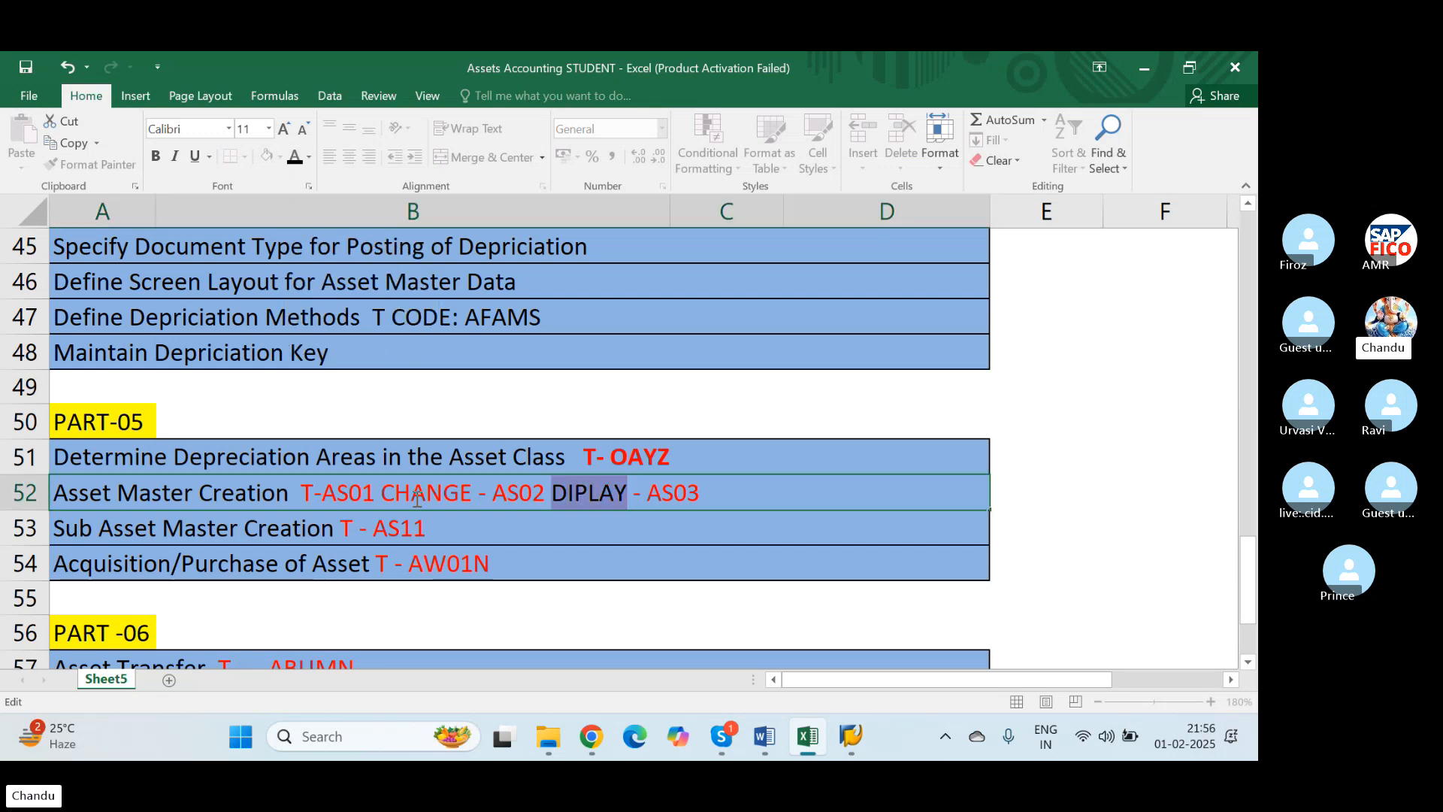
left_click_drag(381, 493, 472, 493)
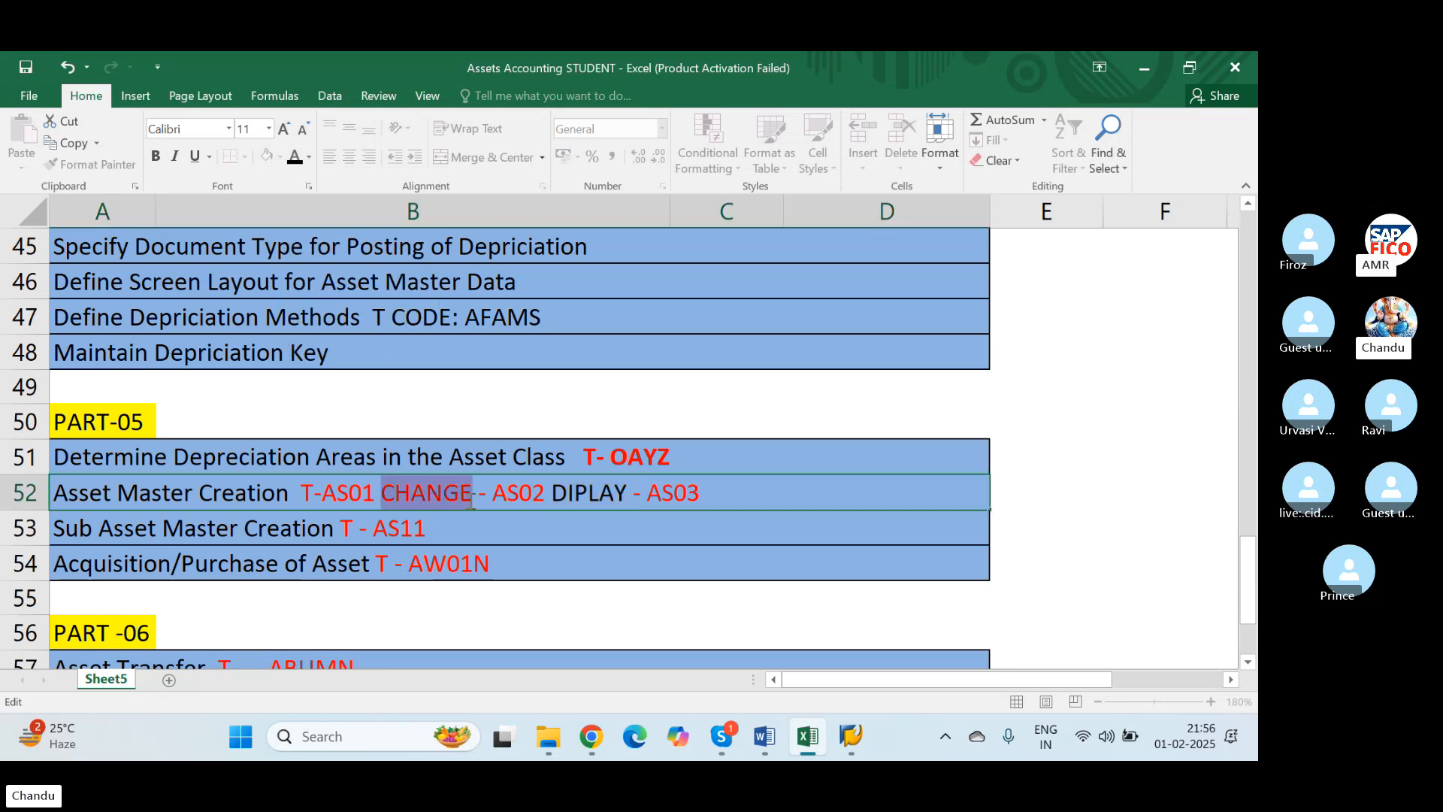
left_click(293, 157)
left_click(695, 550)
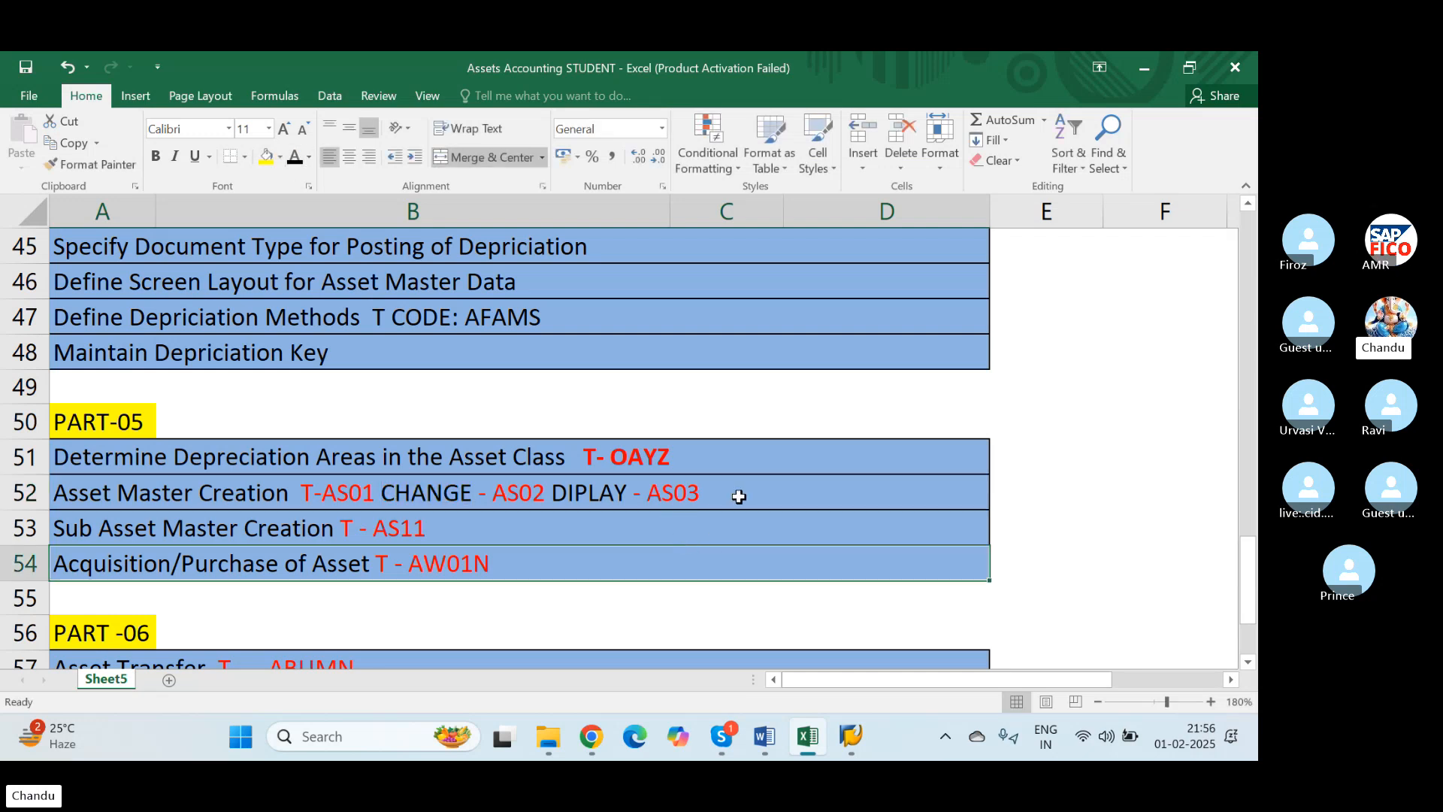
left_click(740, 496)
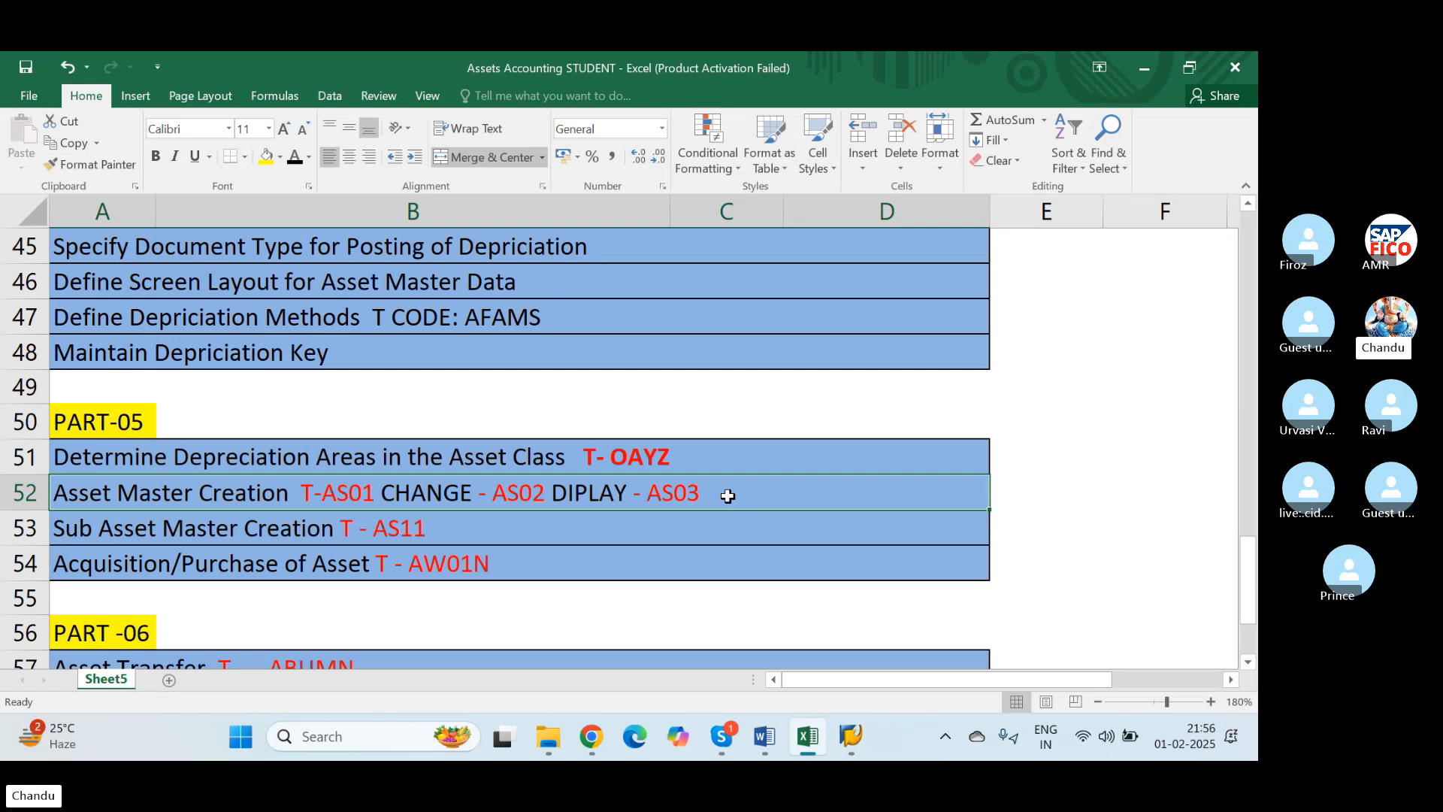
Switch to SAP and leave the depreciation areas view for the SAP Easy Access screen with the command /N
key("alt+Tab")
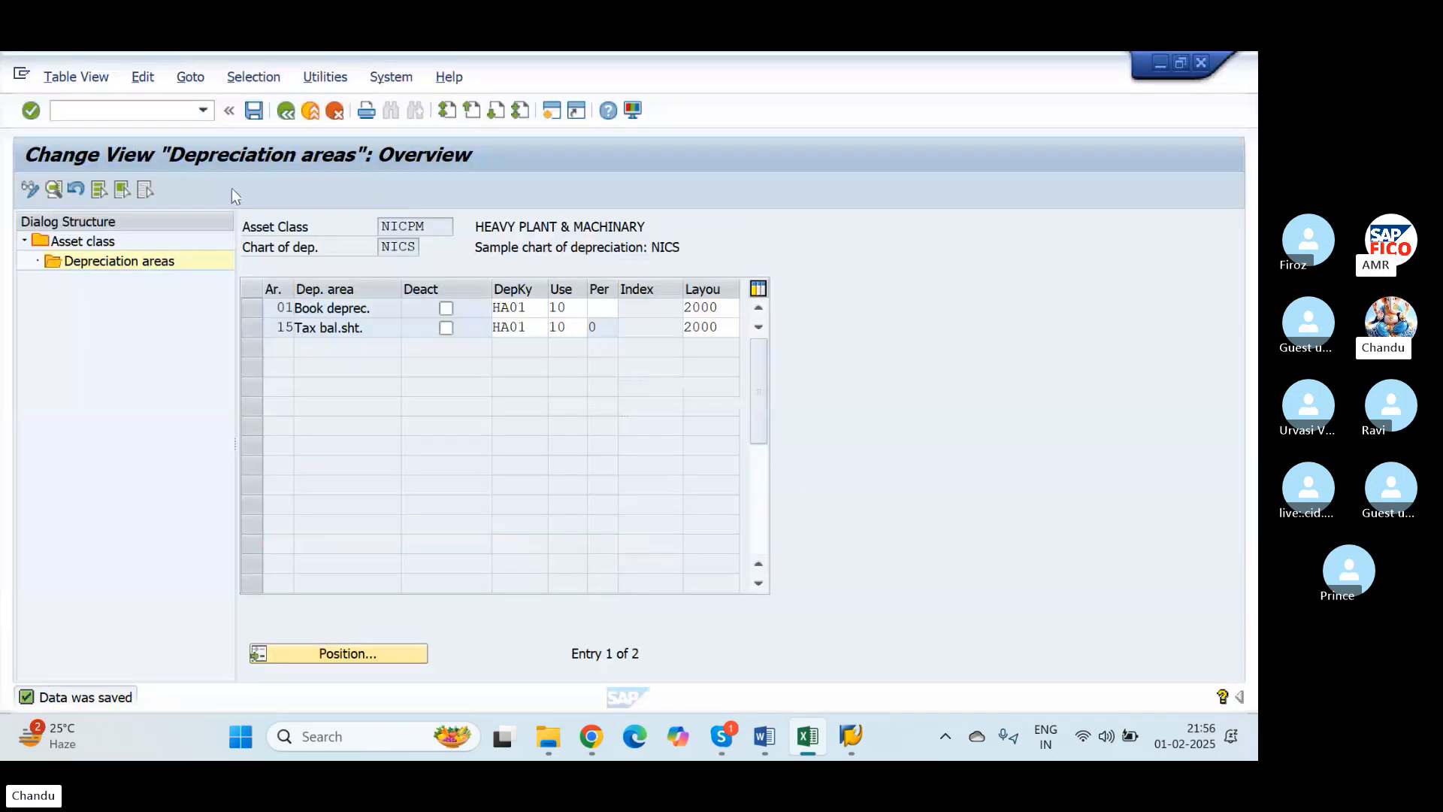
left_click(179, 110)
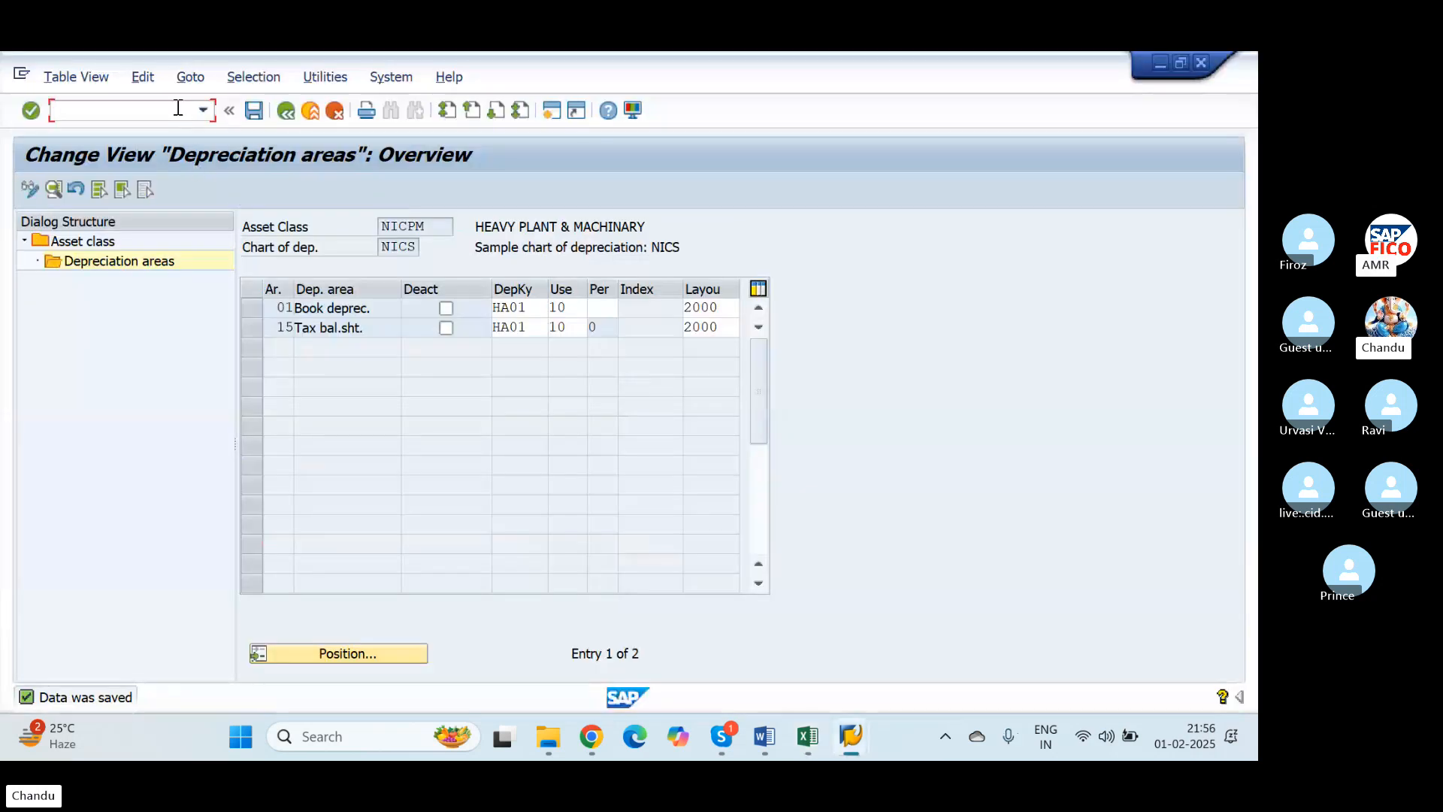
type("/")
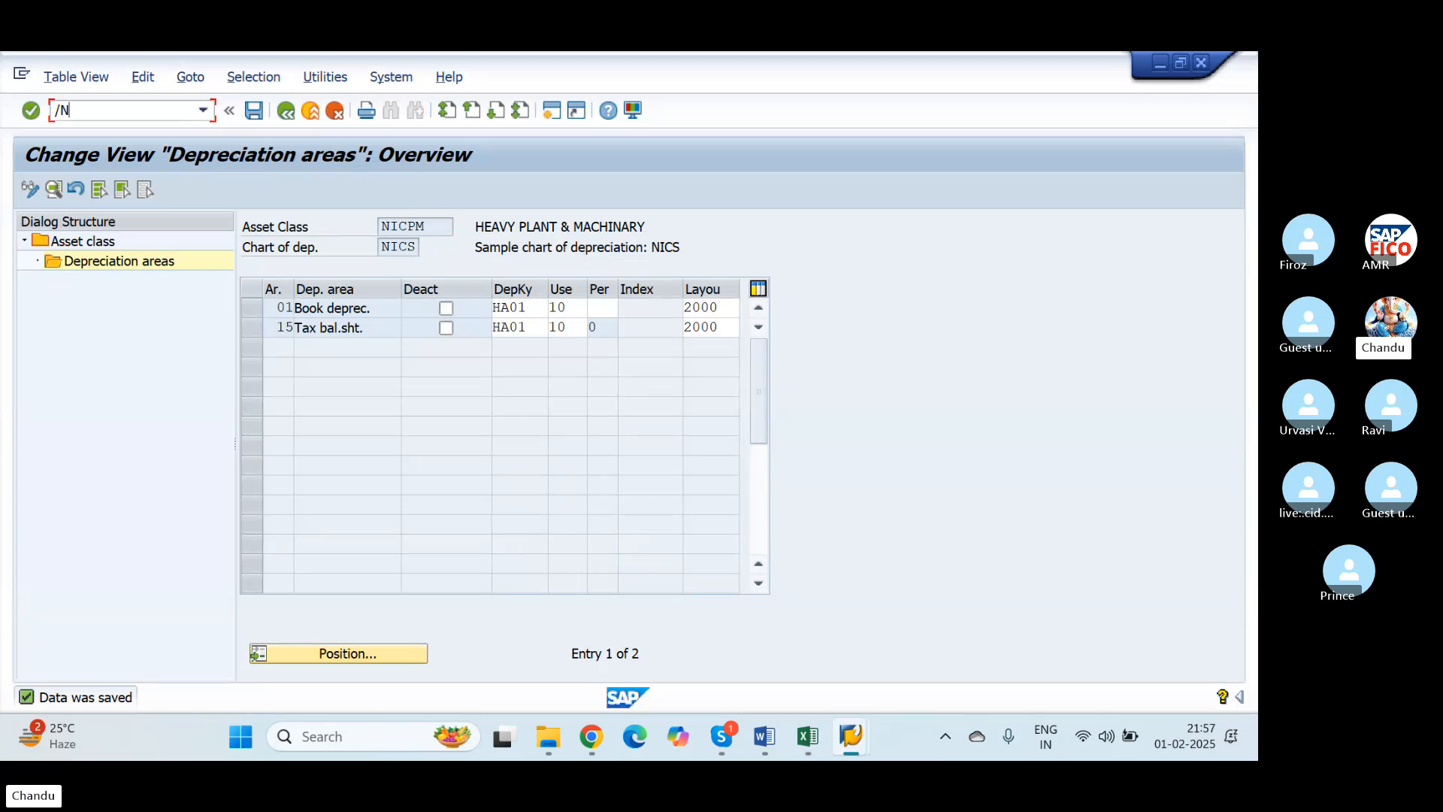
type("N")
key("Return")
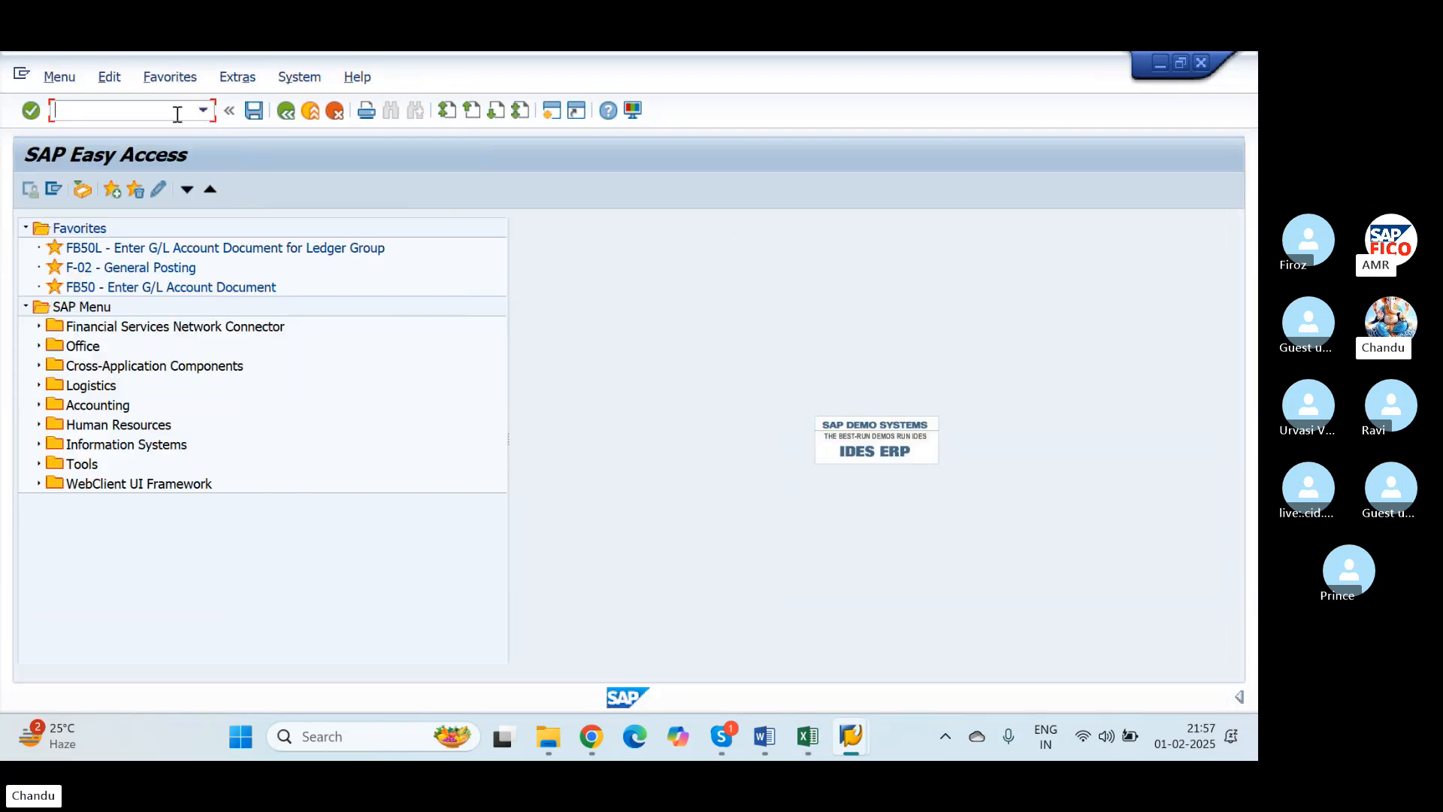
Expand the Easy Access tree through Accounting, Financial Accounting, Fixed Assets and Asset down to the Create transactions
left_click(38, 405)
left_click(52, 424)
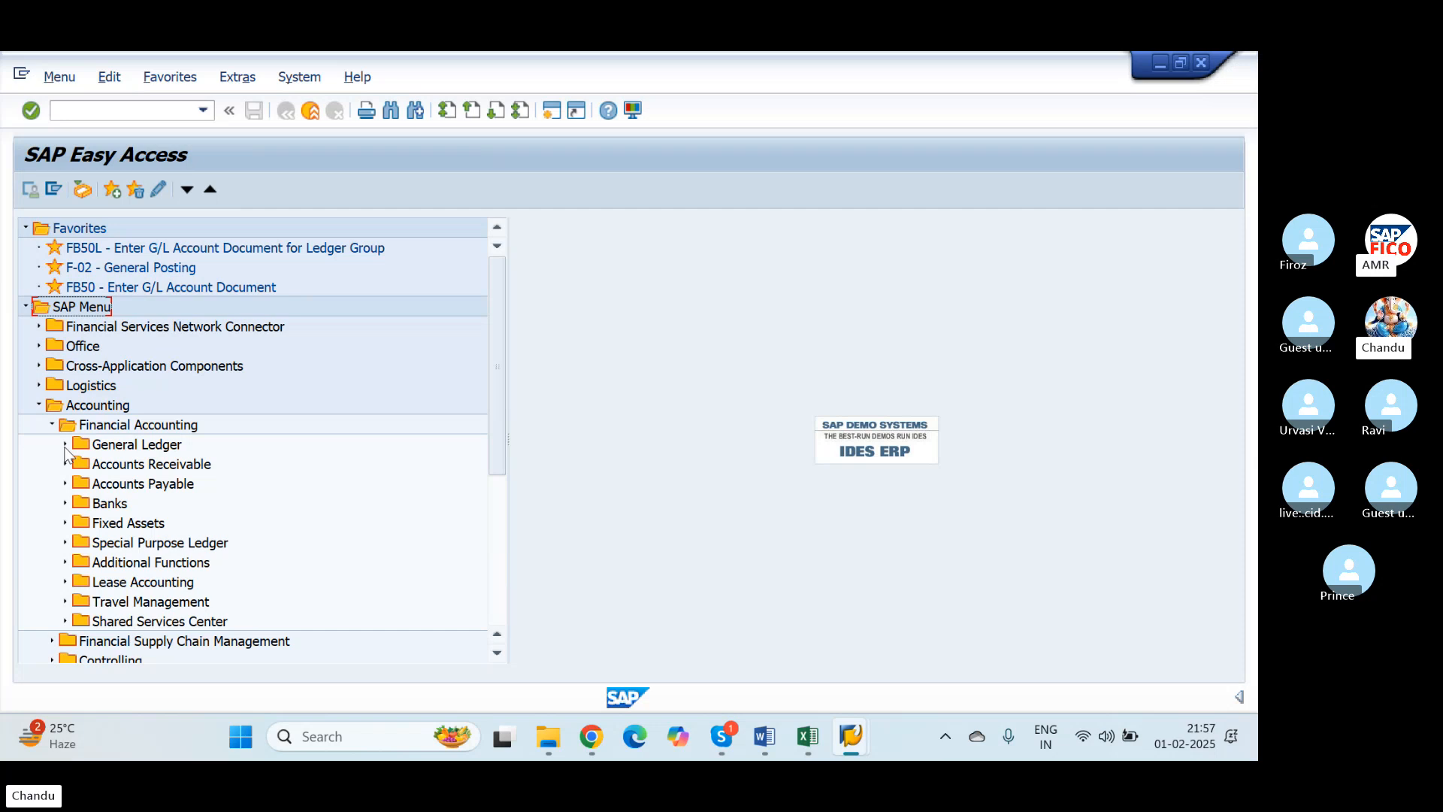
left_click(66, 524)
scroll(82, 526, "down", 3)
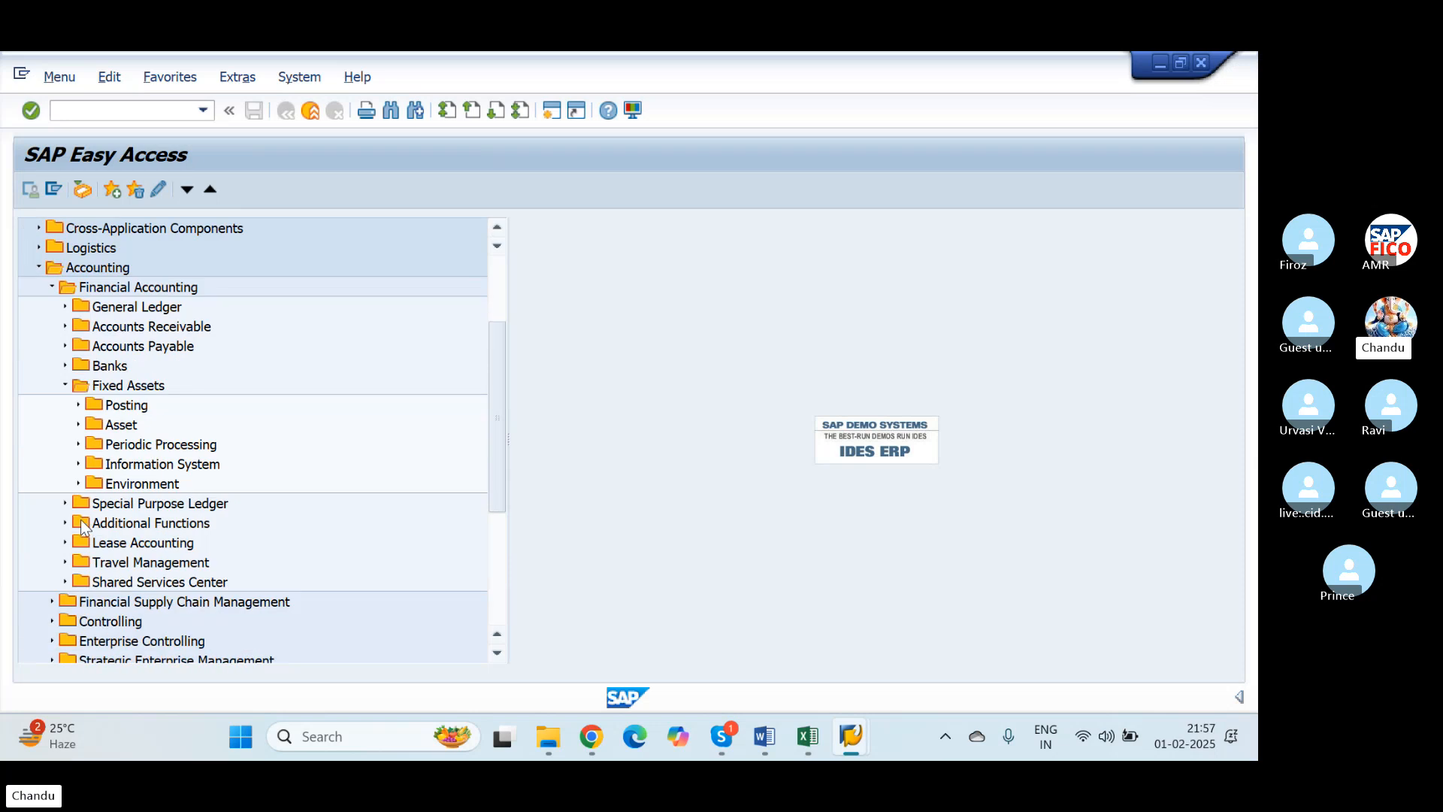
left_click(79, 424)
left_click(77, 425)
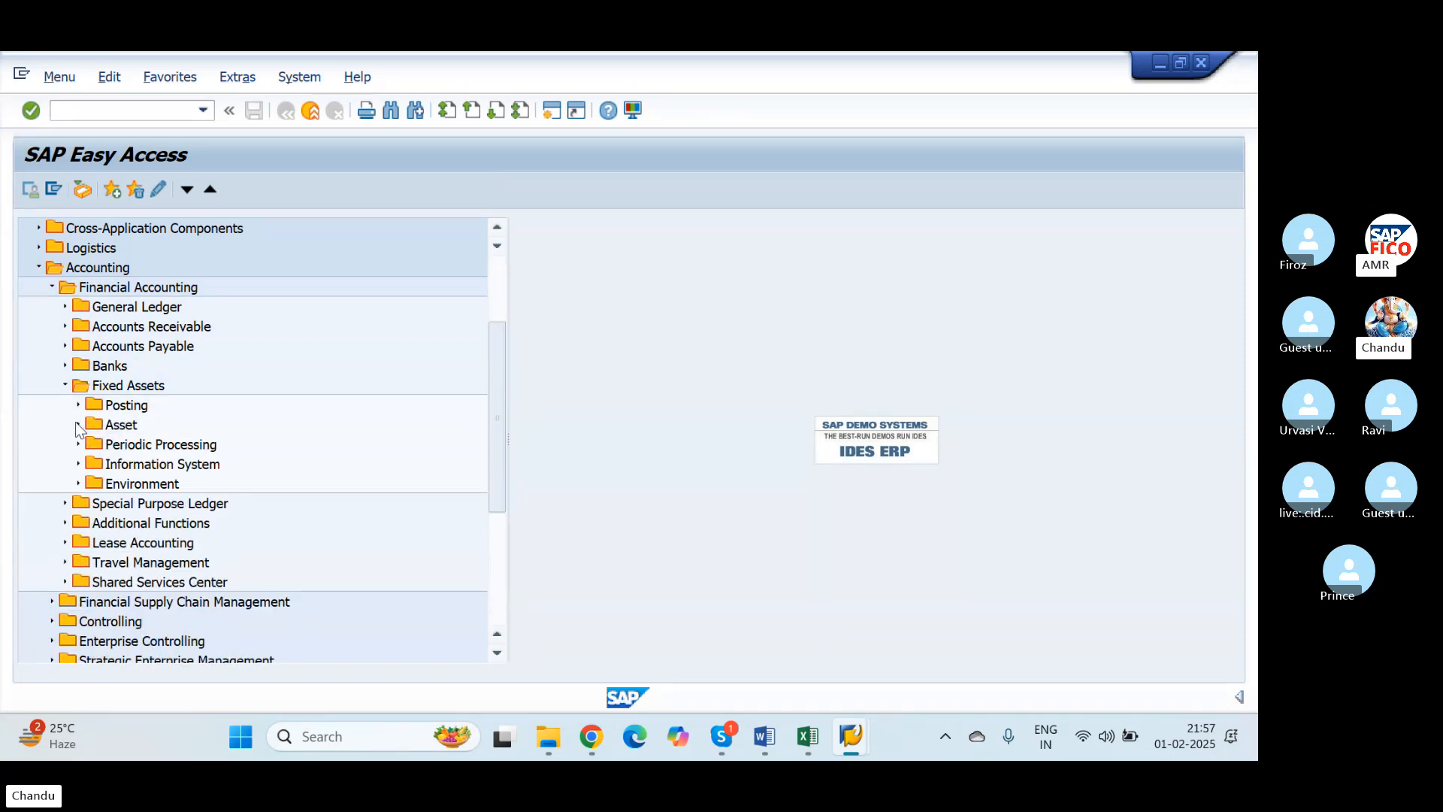
left_click(78, 425)
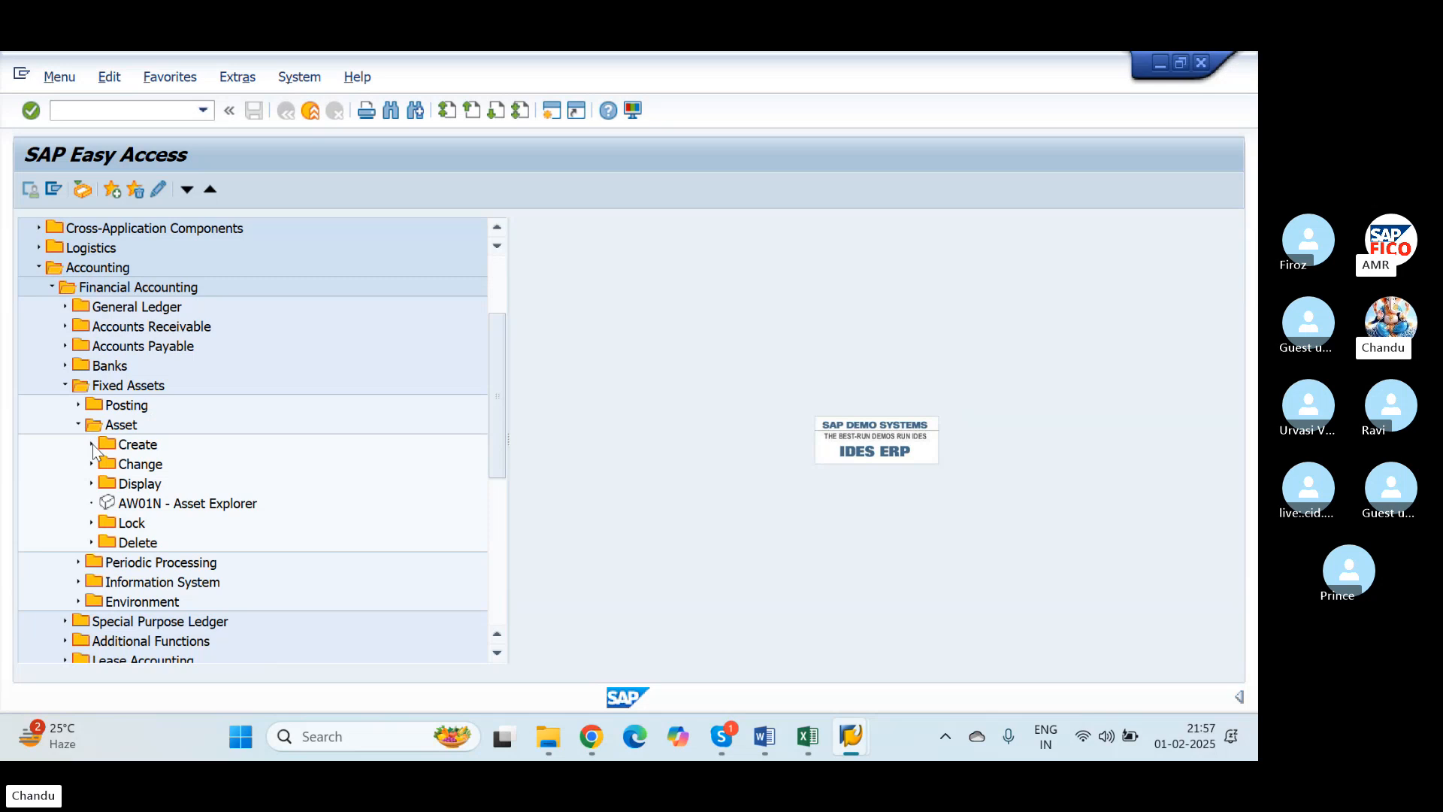
left_click(92, 445)
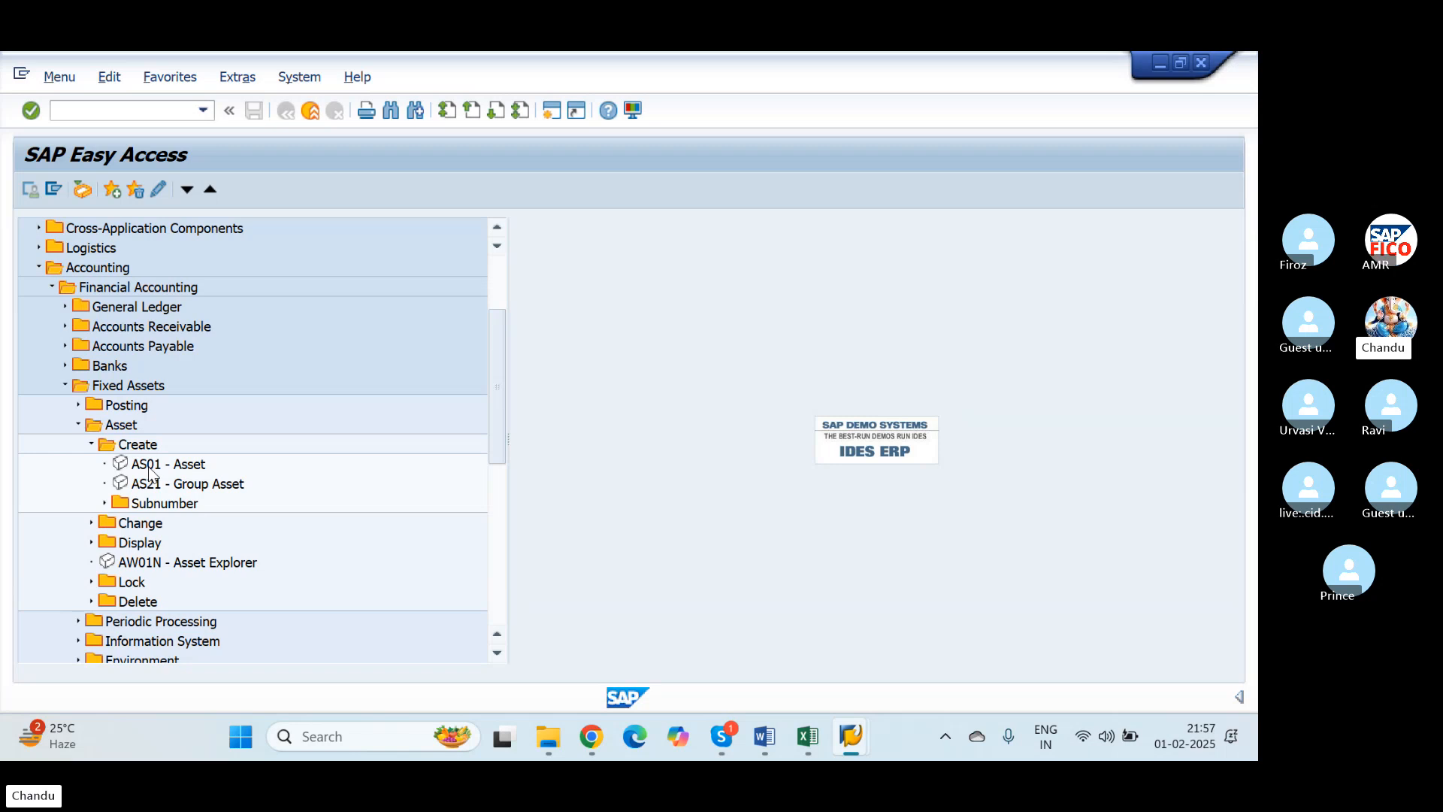
Expand the Change and Display folders under Asset to view their transaction codes
left_click(91, 524)
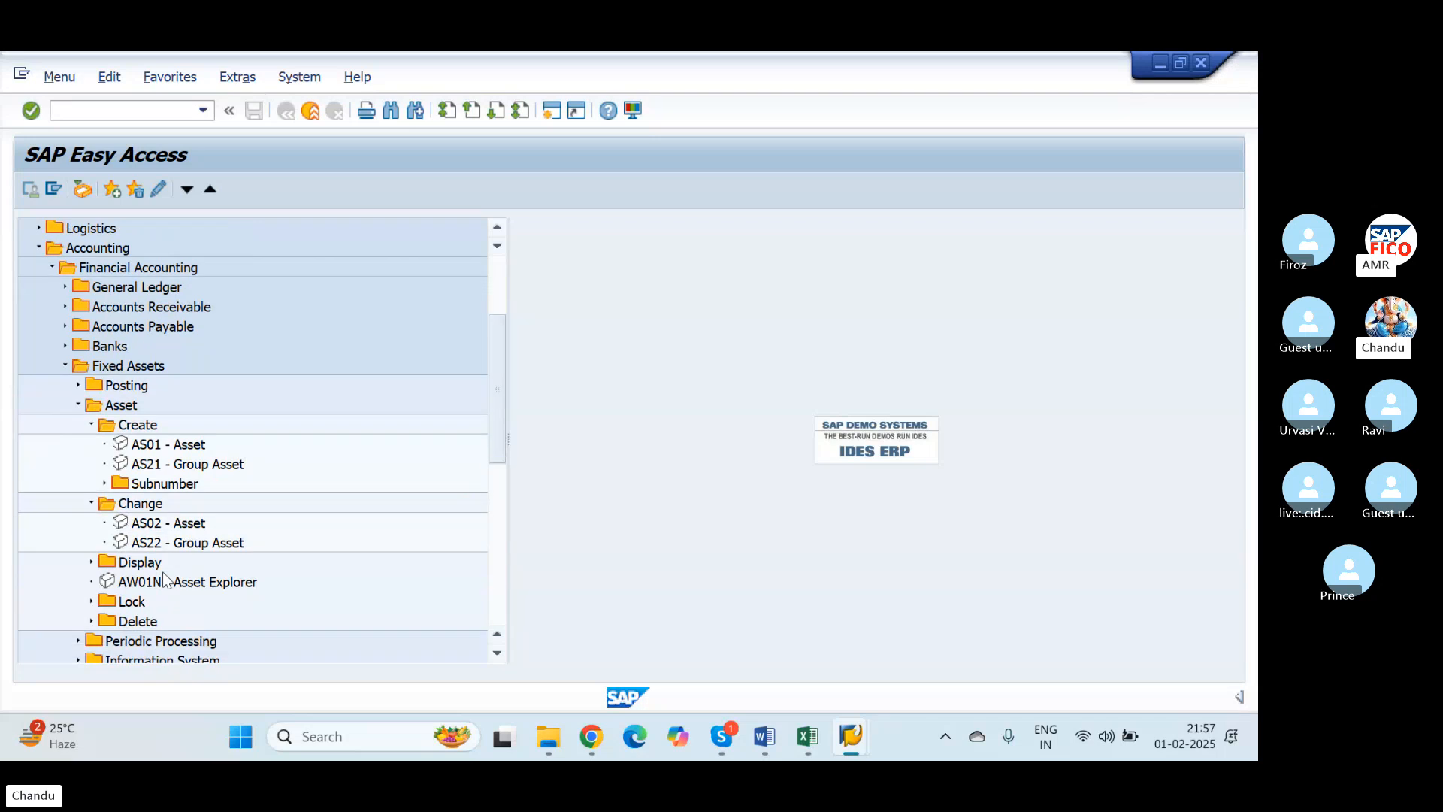
scroll(171, 580, "down", 1)
left_click(91, 563)
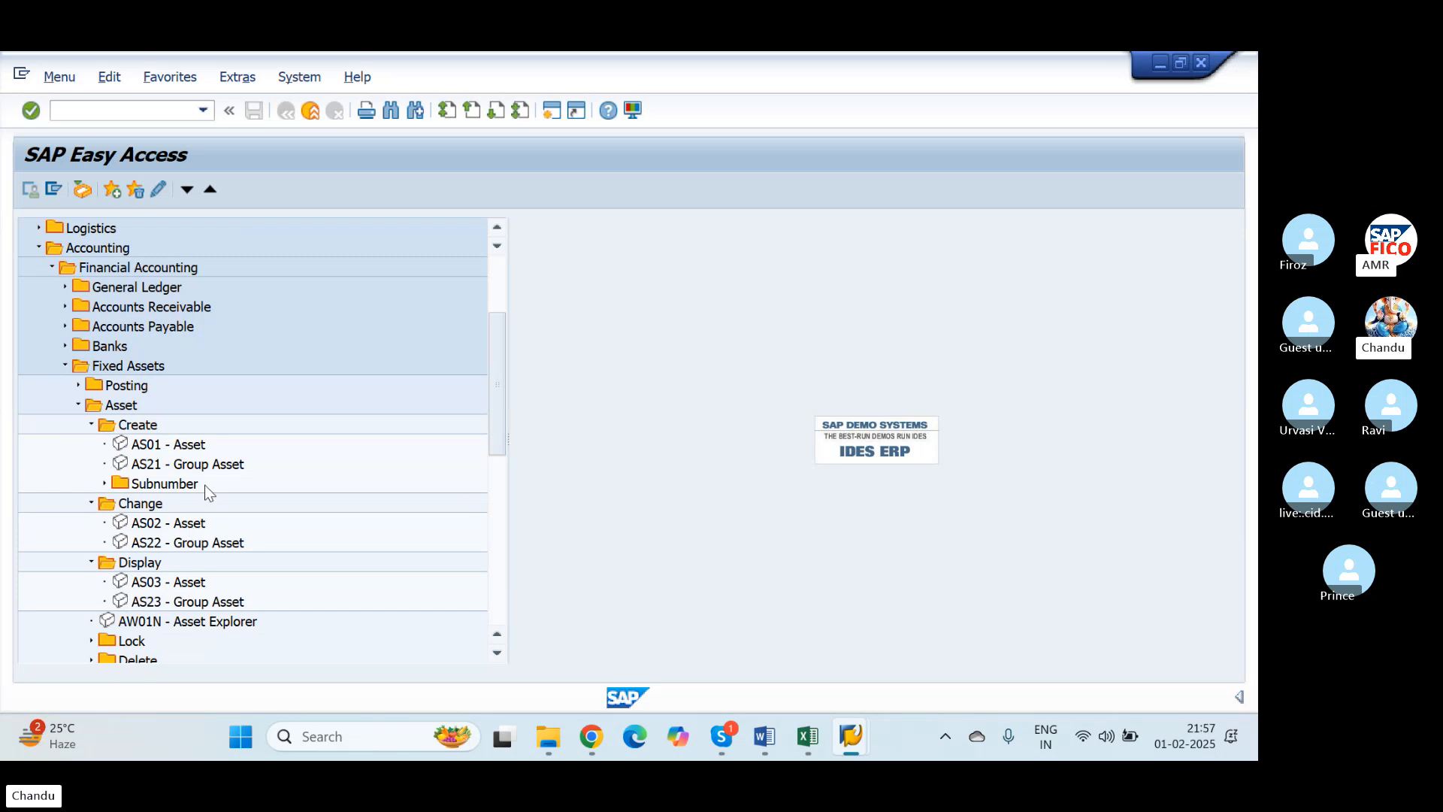
Start transaction AS01 for asset class NICPM in company code NICS and continue to the asset master data
double_click(149, 446)
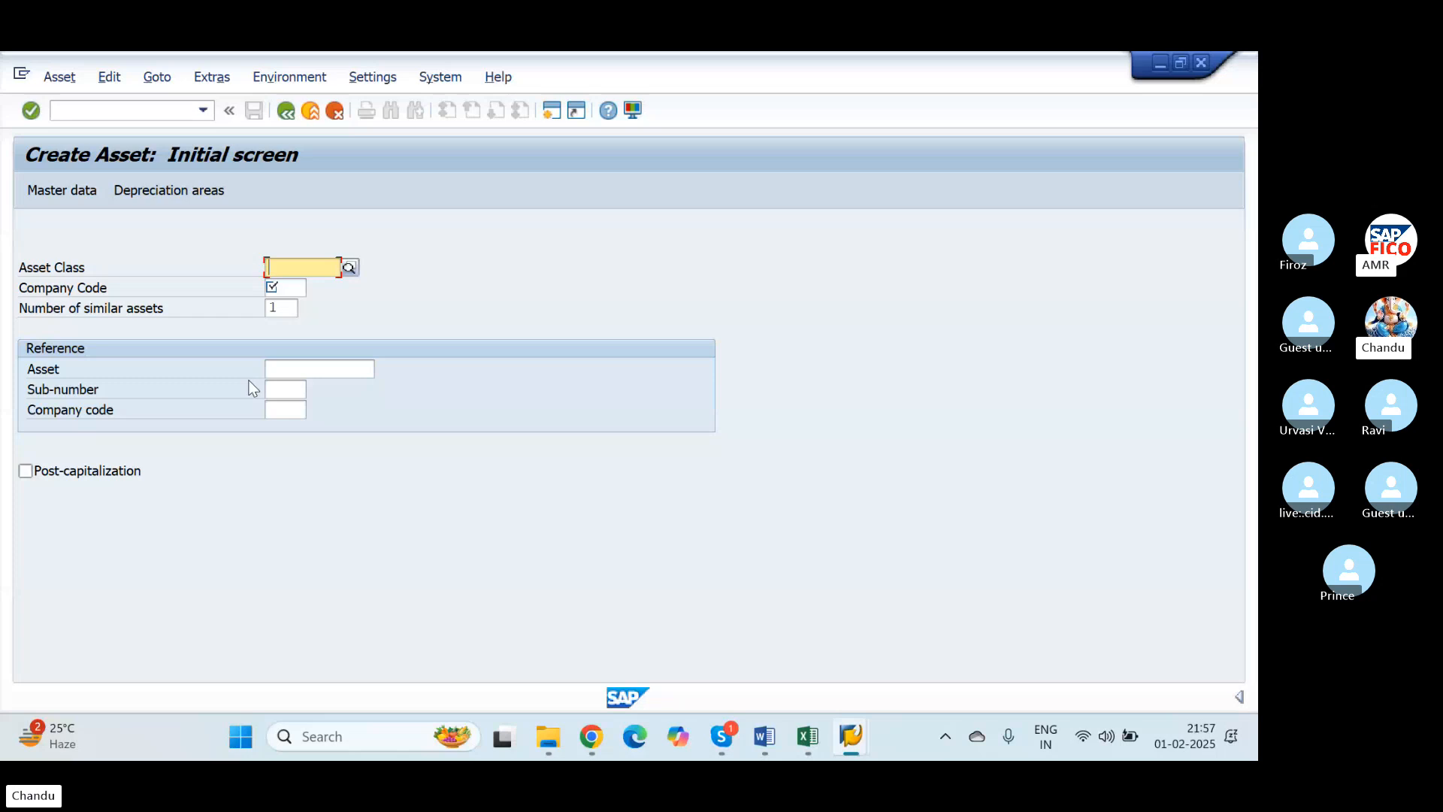
type("NI")
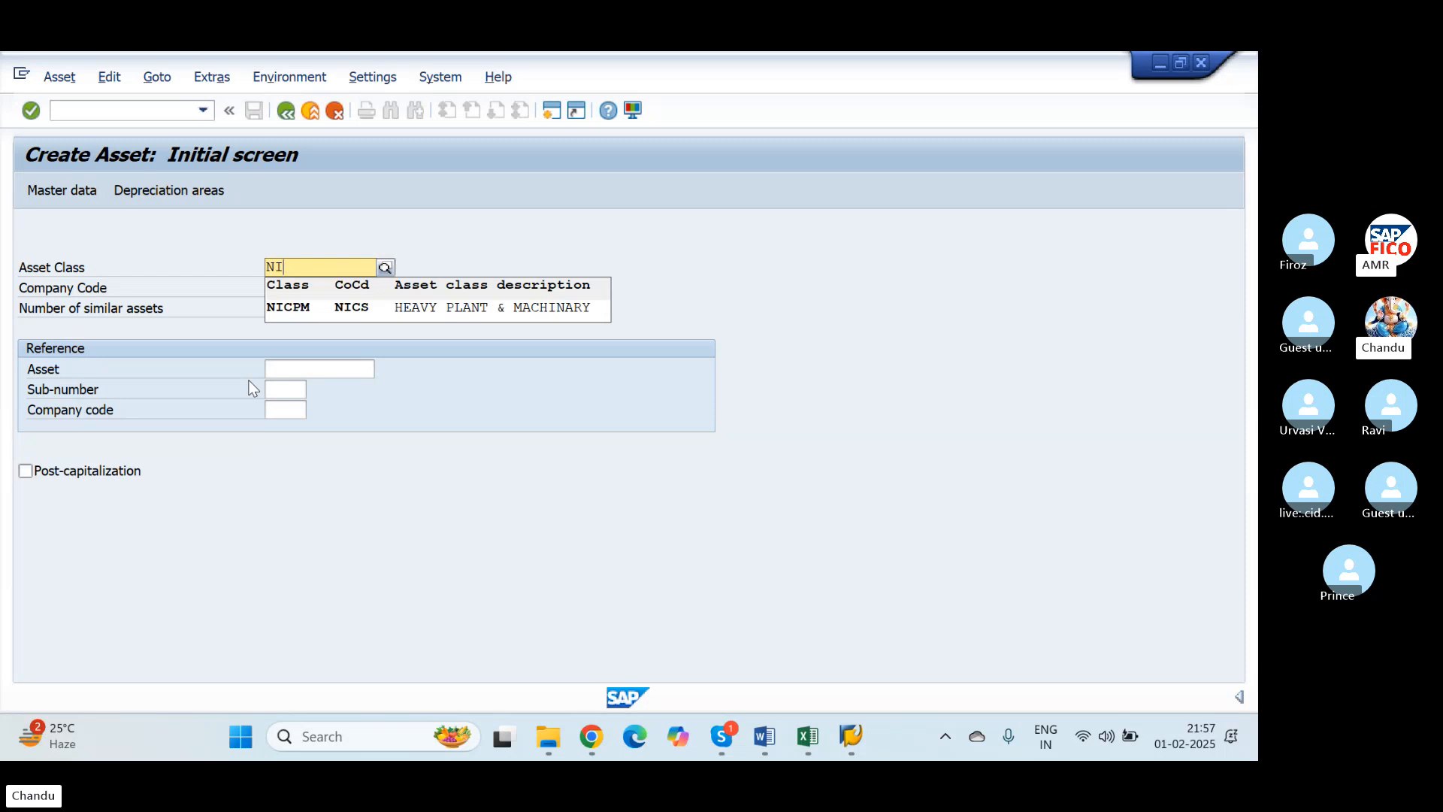
key("Down")
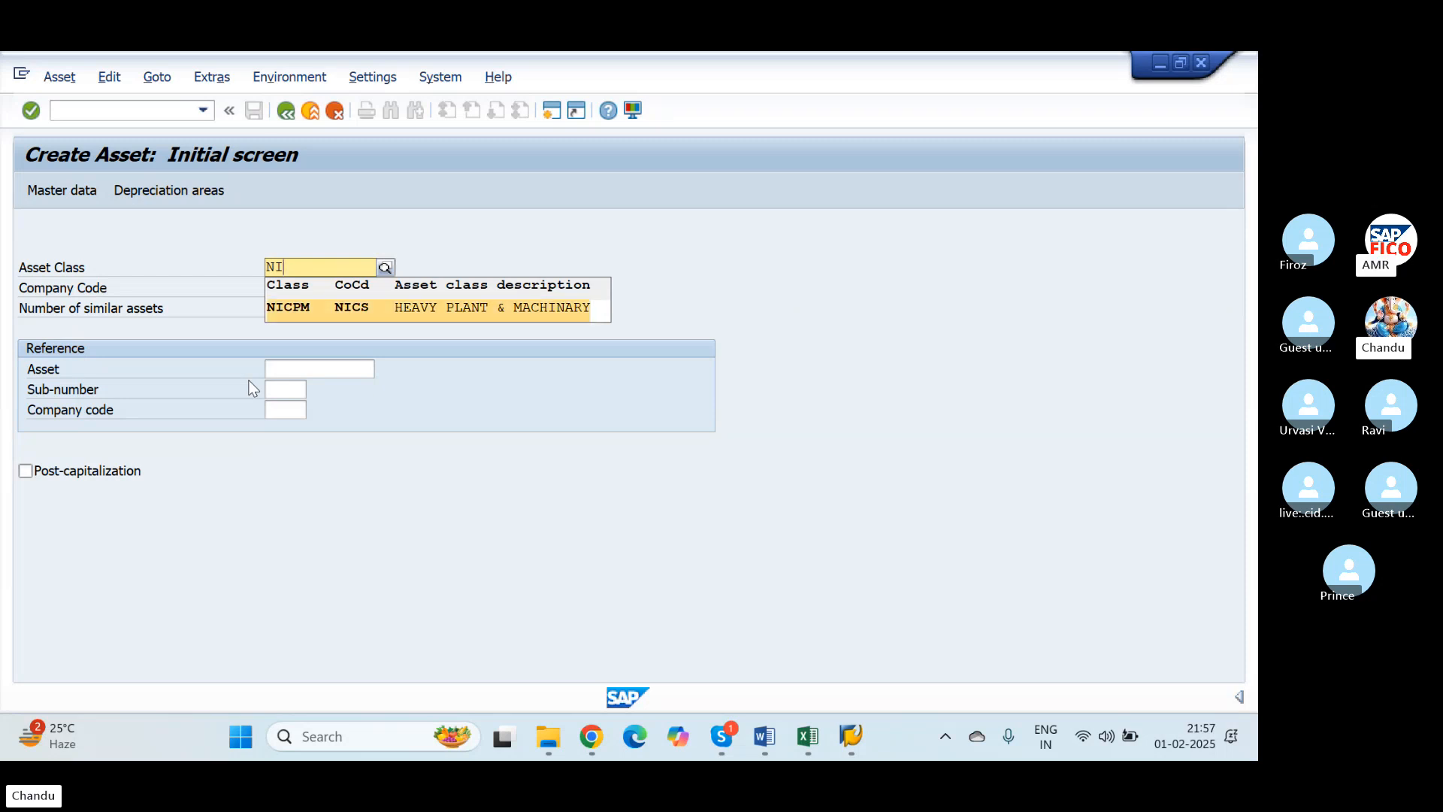
key("Return")
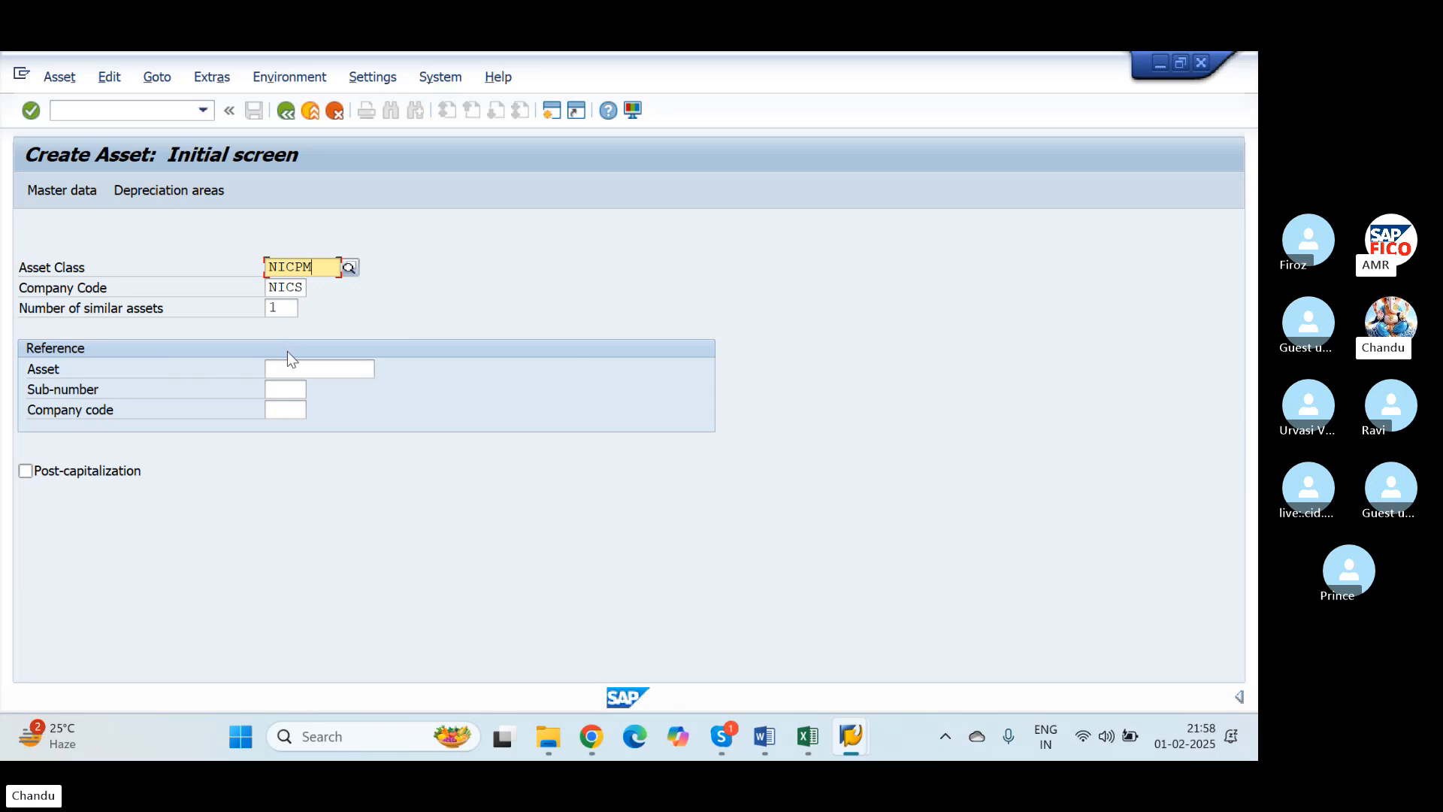
left_click(299, 368)
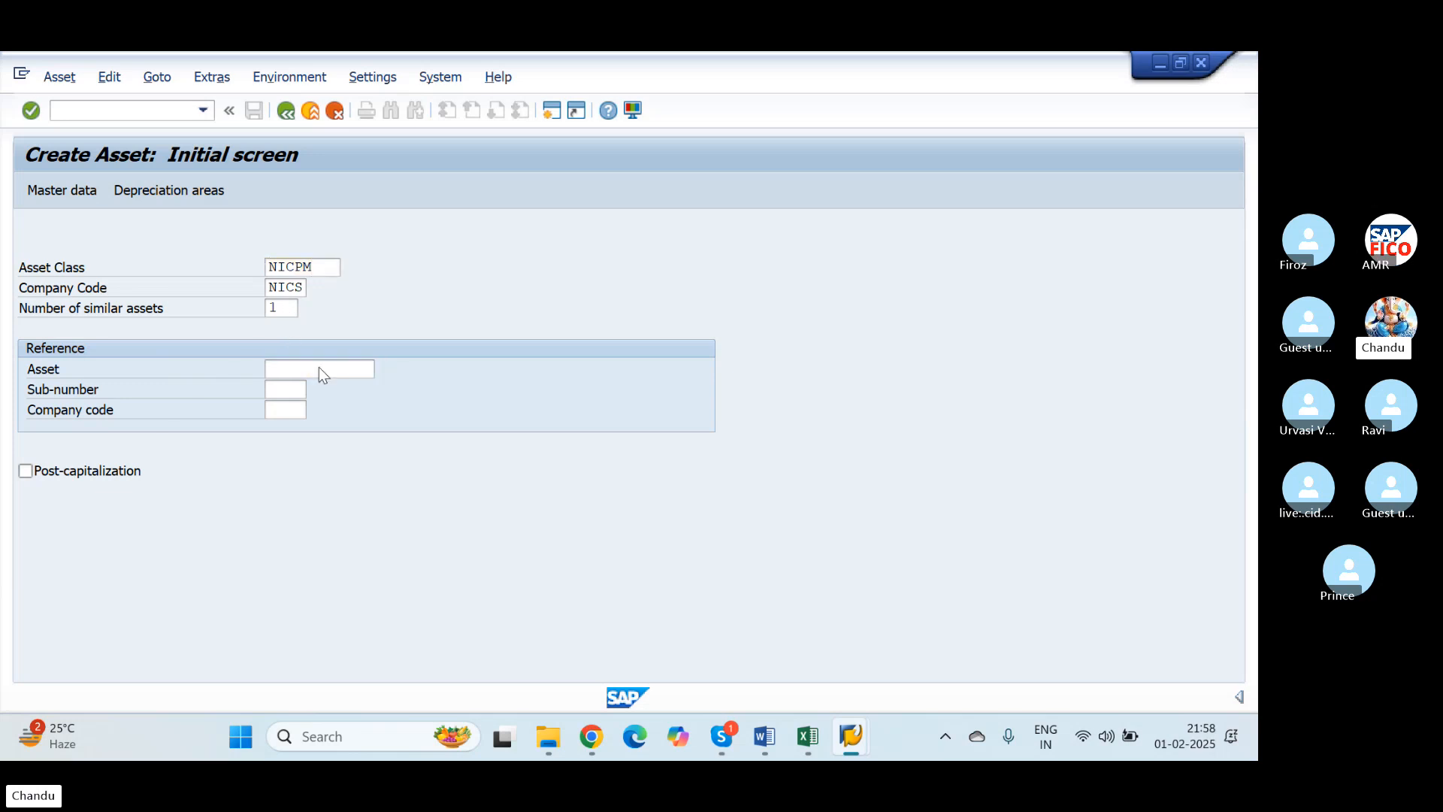
key("Return")
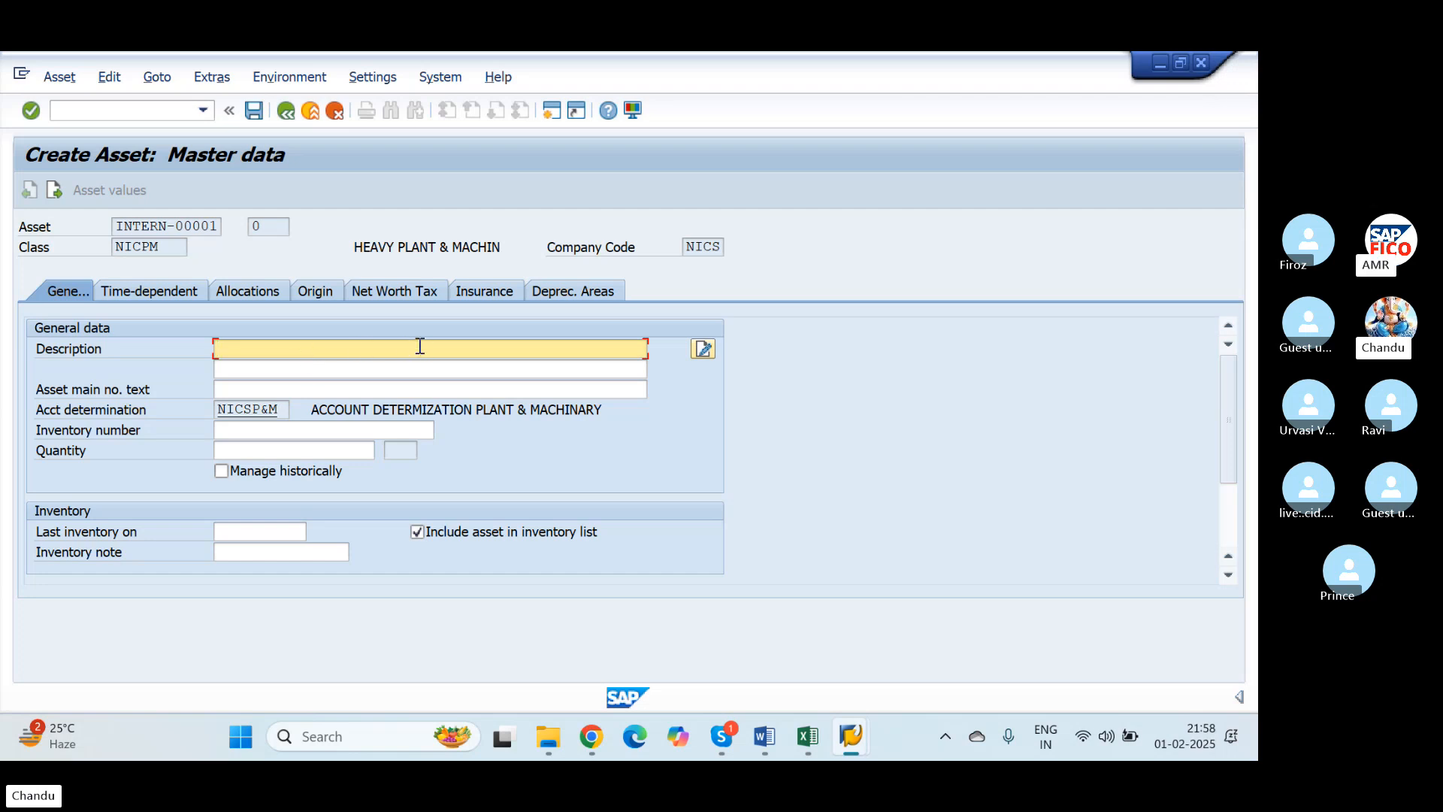
Enter "MANFACTRING MACHINARY 1" as the description in the new asset's general data
type("MANF")
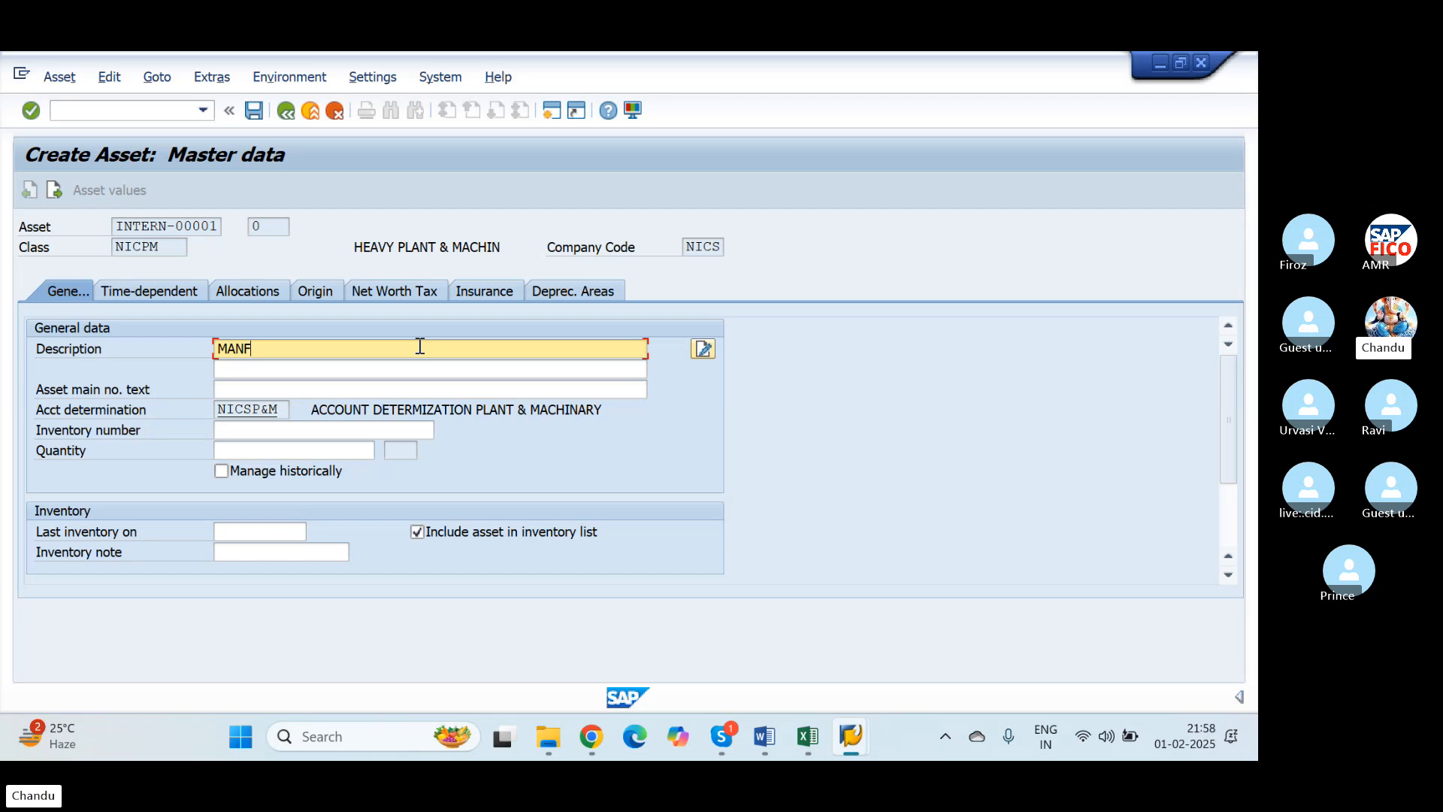
type("ACURING MACHINARY")
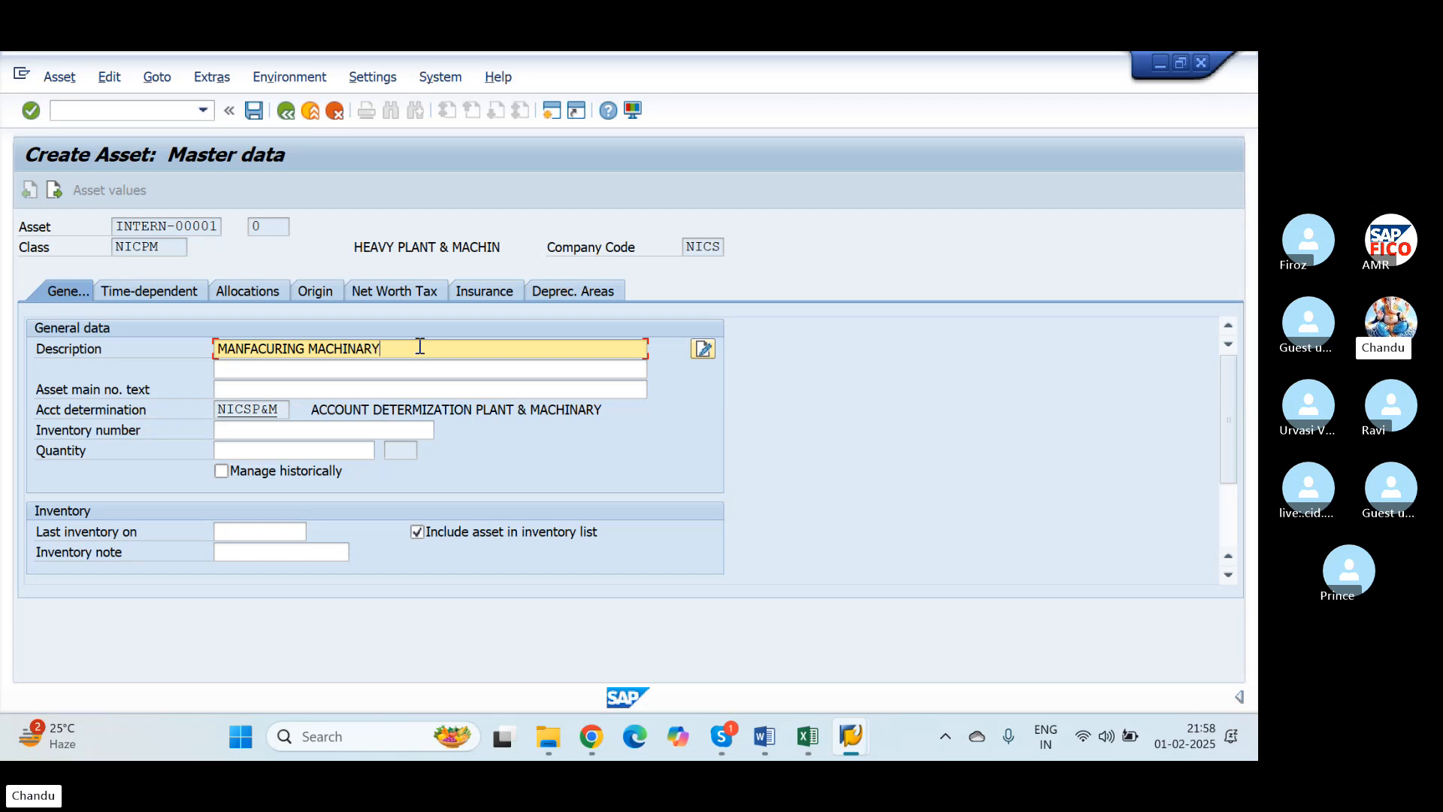
type(" 1")
type("T")
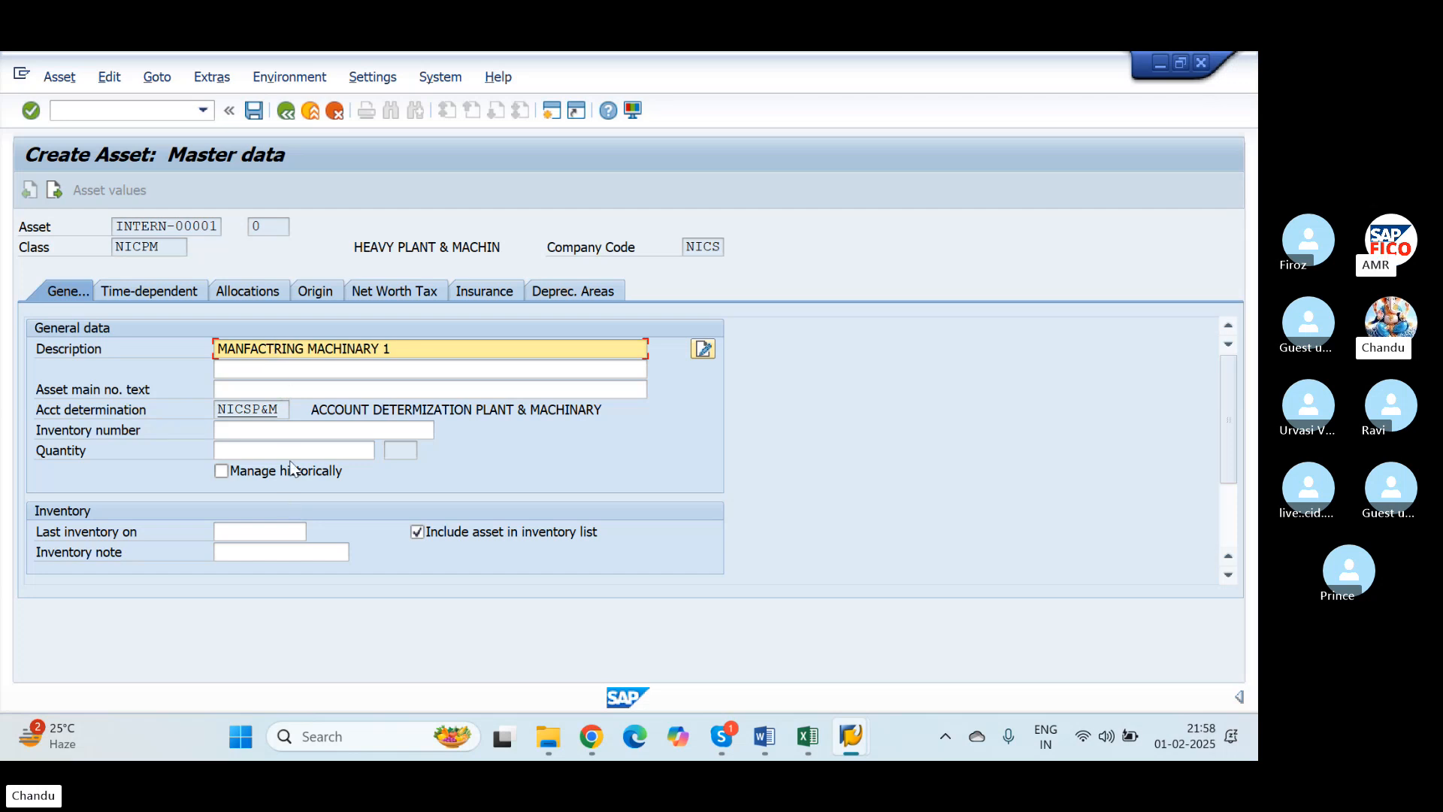
Correct the new asset's description to "MANFACTURING MACHINARY1"
type("URING")
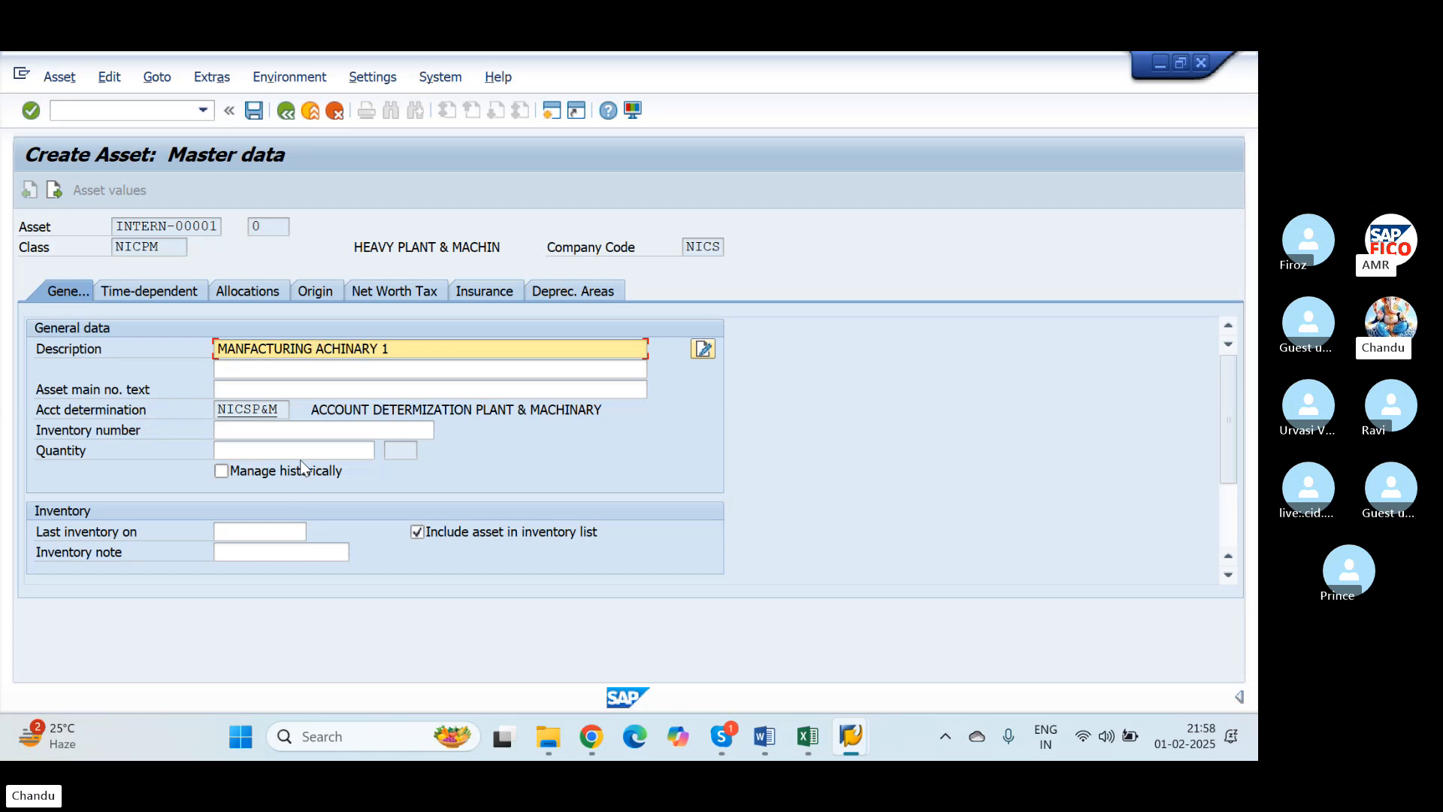
type(" MACHINARY")
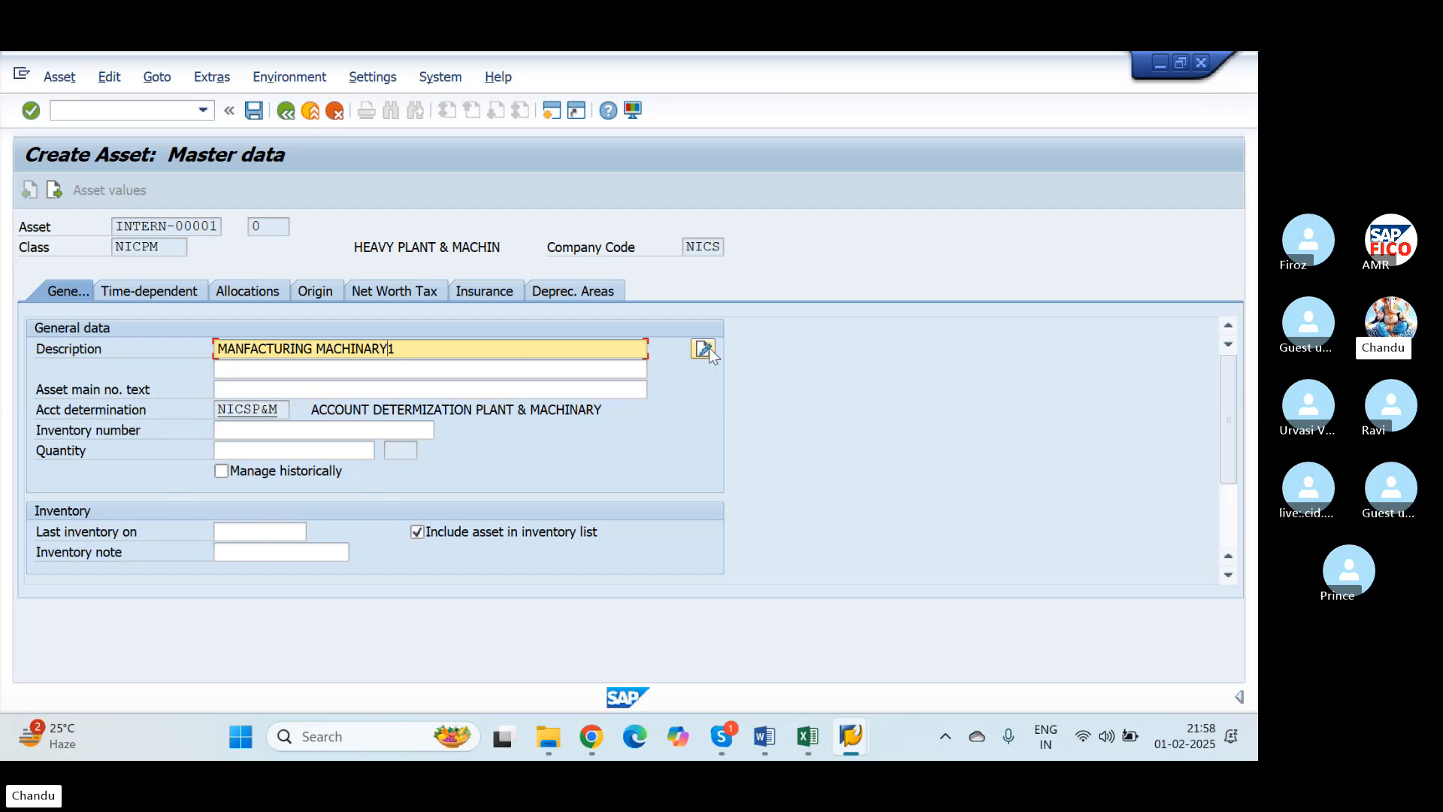
left_click(453, 369)
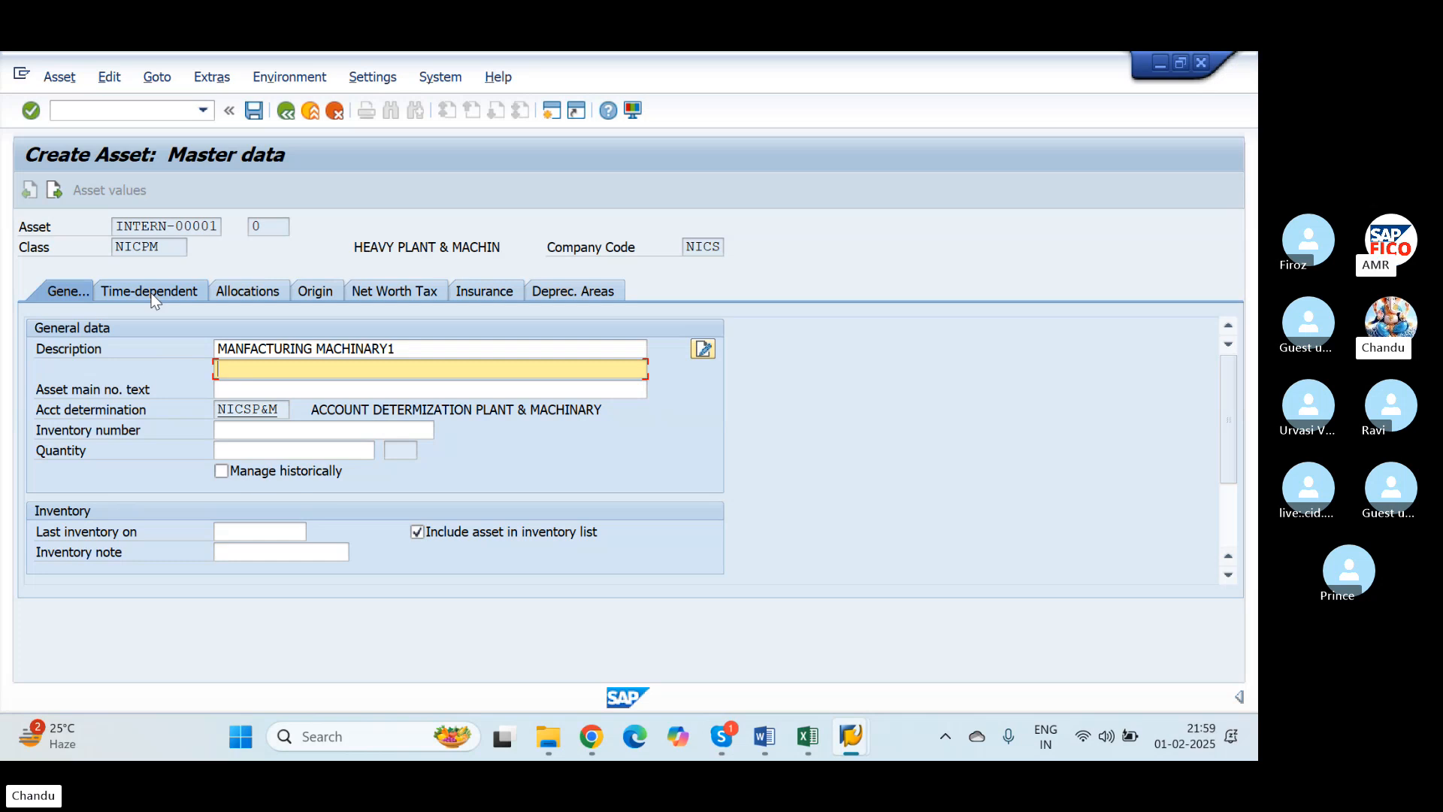
Set the asset's capitalization date to 01.02.2025 in the posting information
scroll(227, 549, "down", 2)
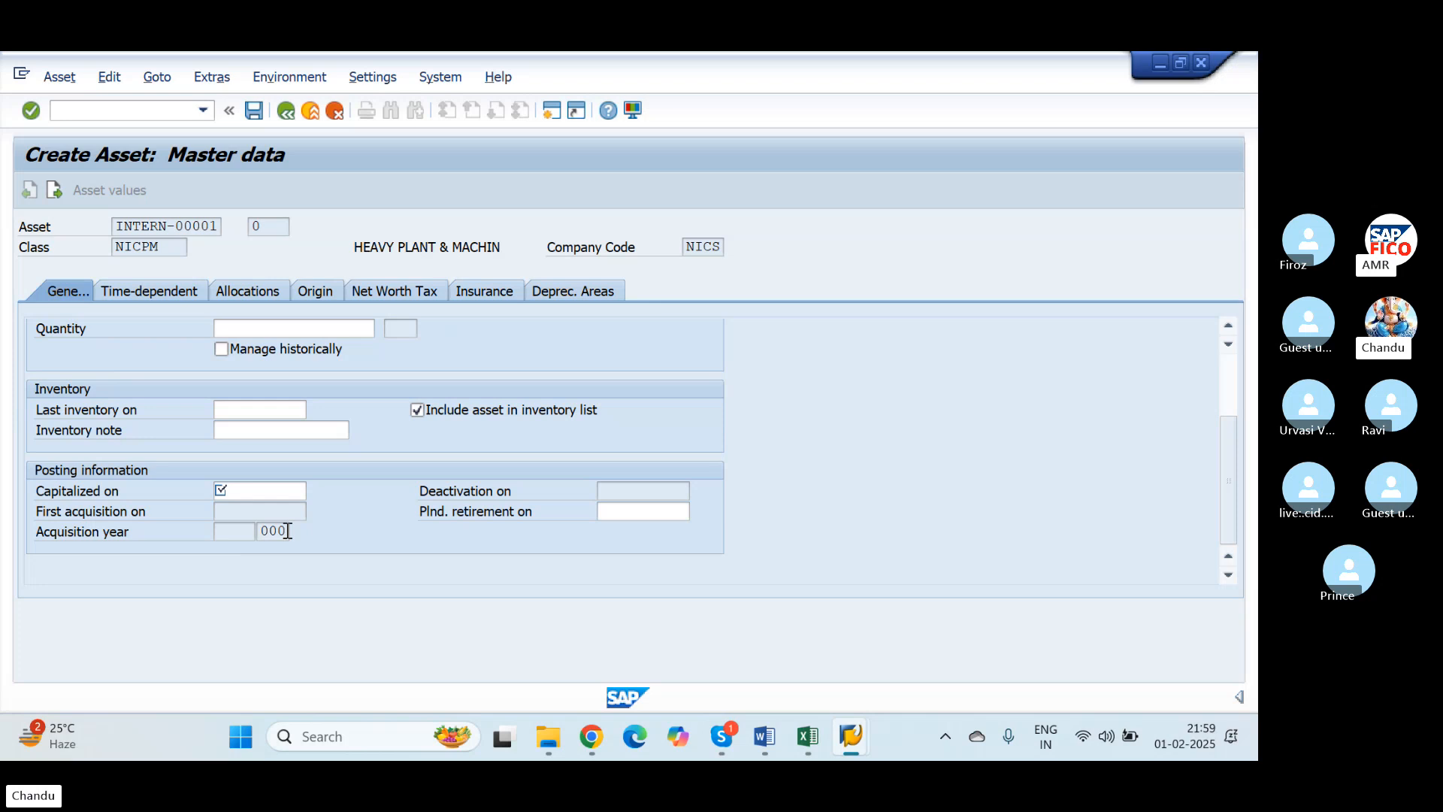
left_click(283, 492)
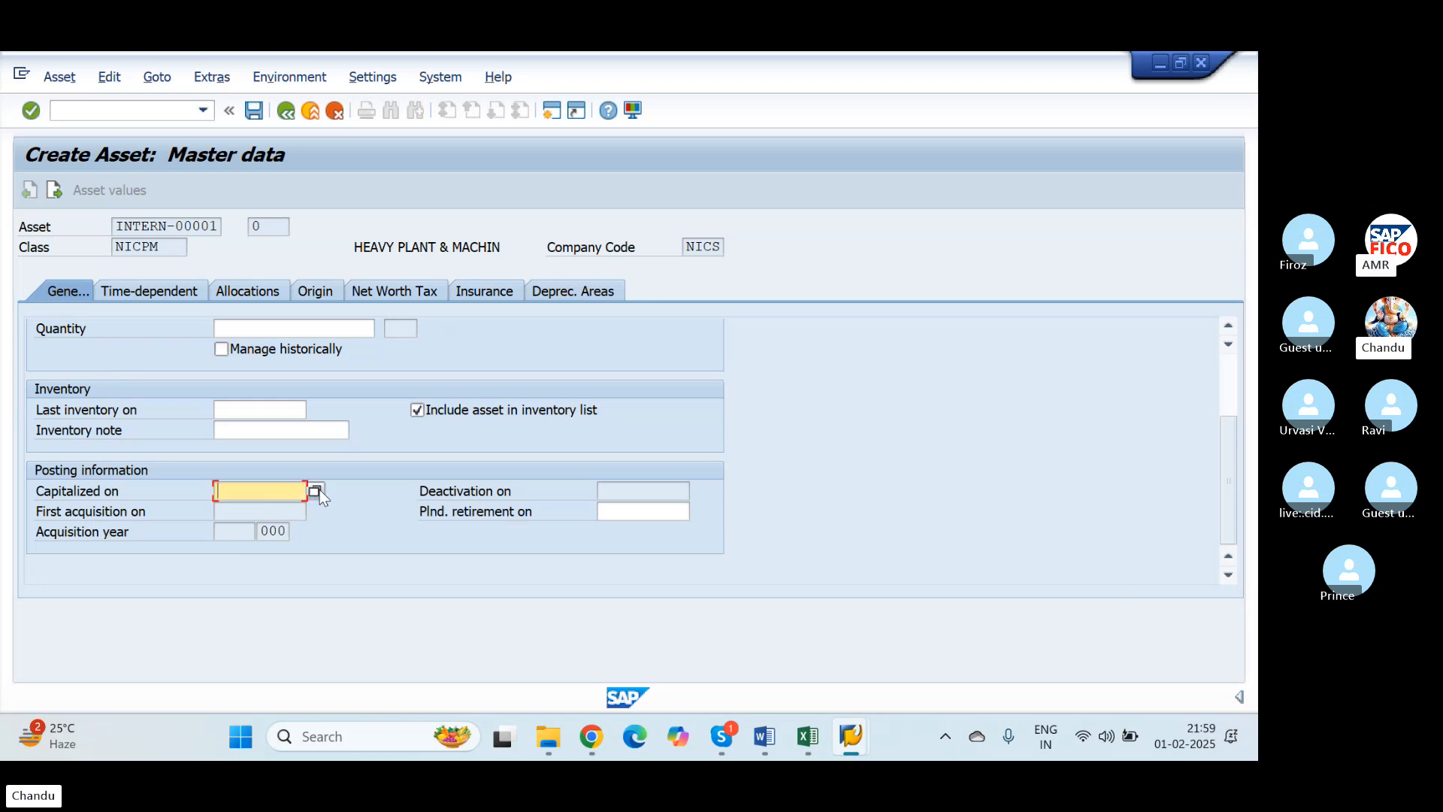
left_click(316, 491)
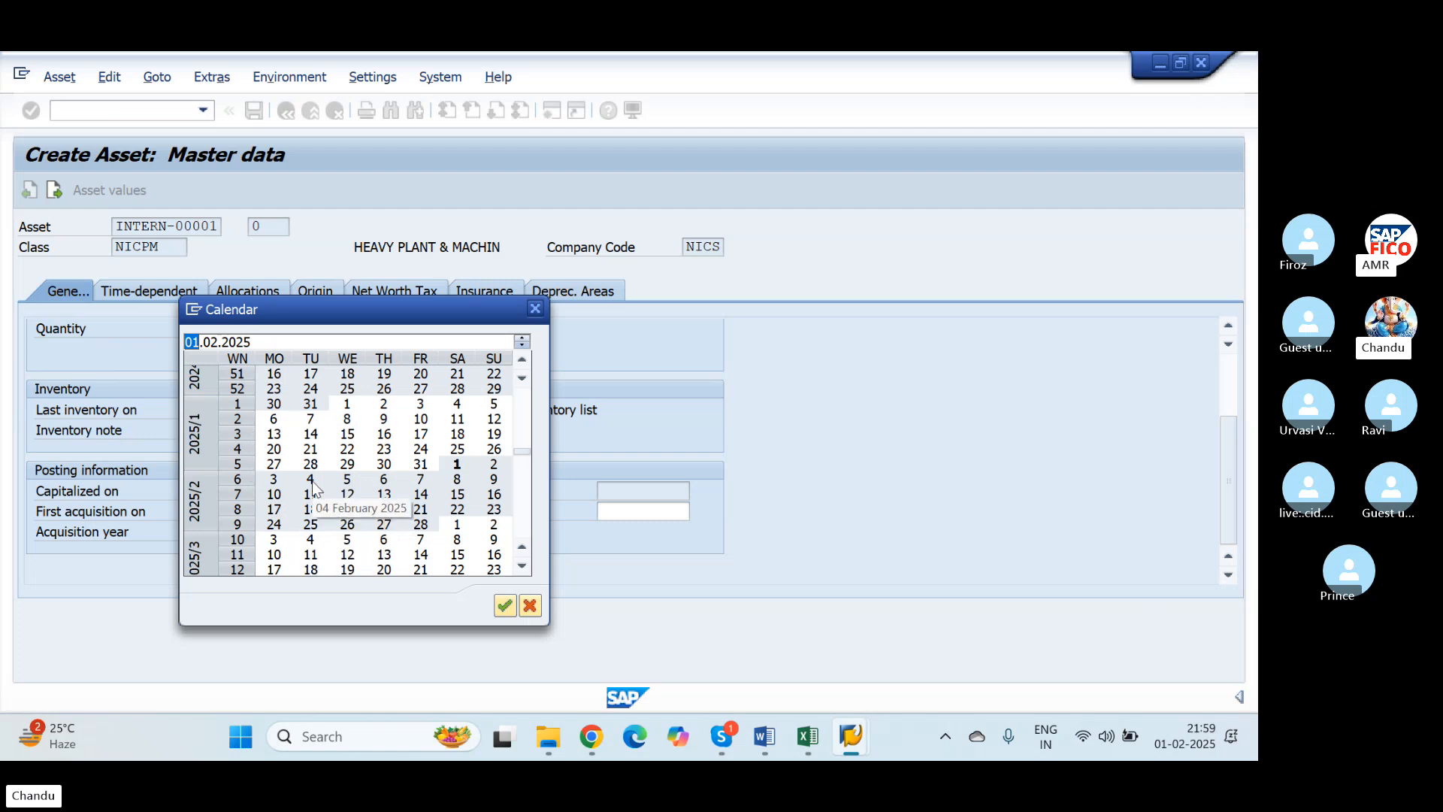
double_click(457, 525)
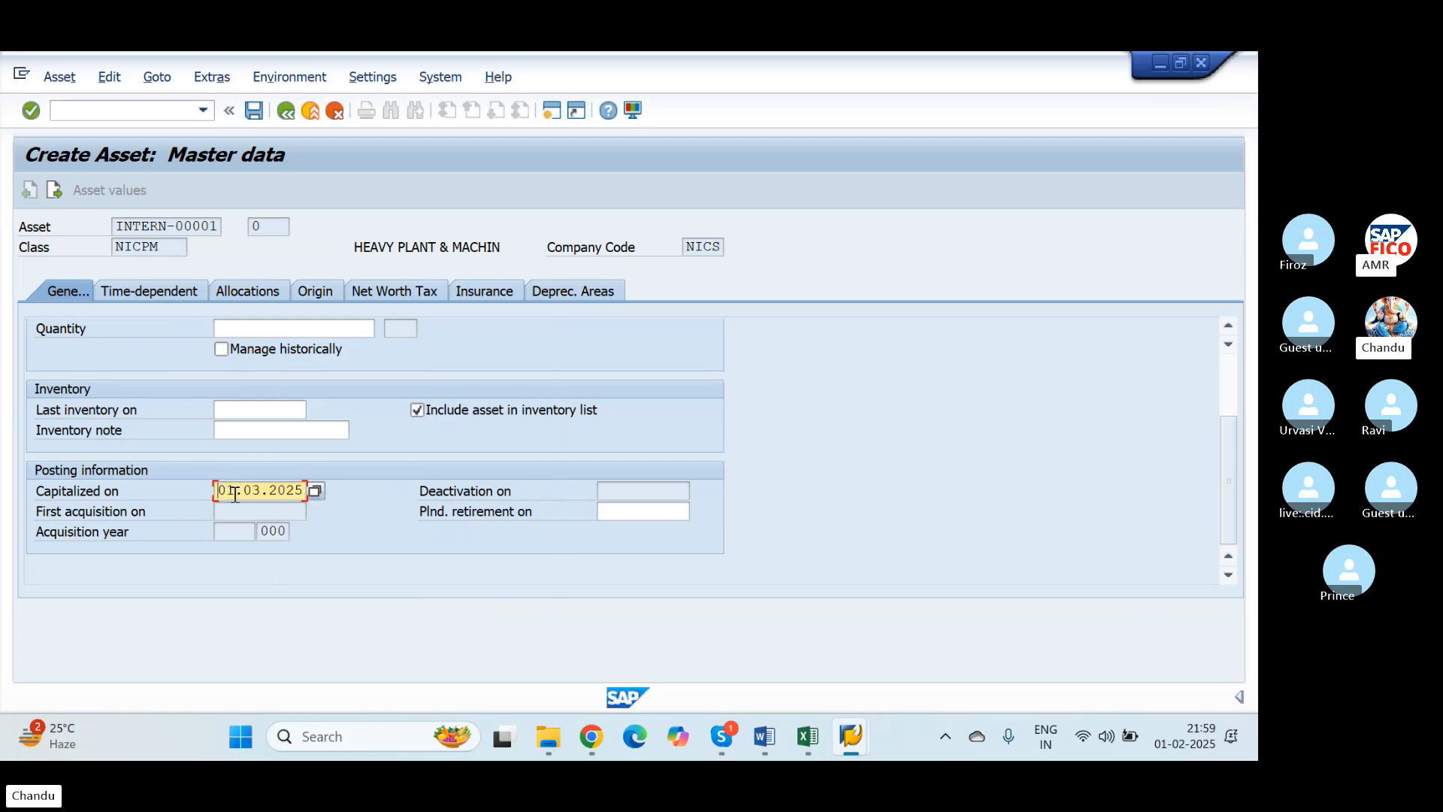
left_click(265, 493)
key("BackSpace")
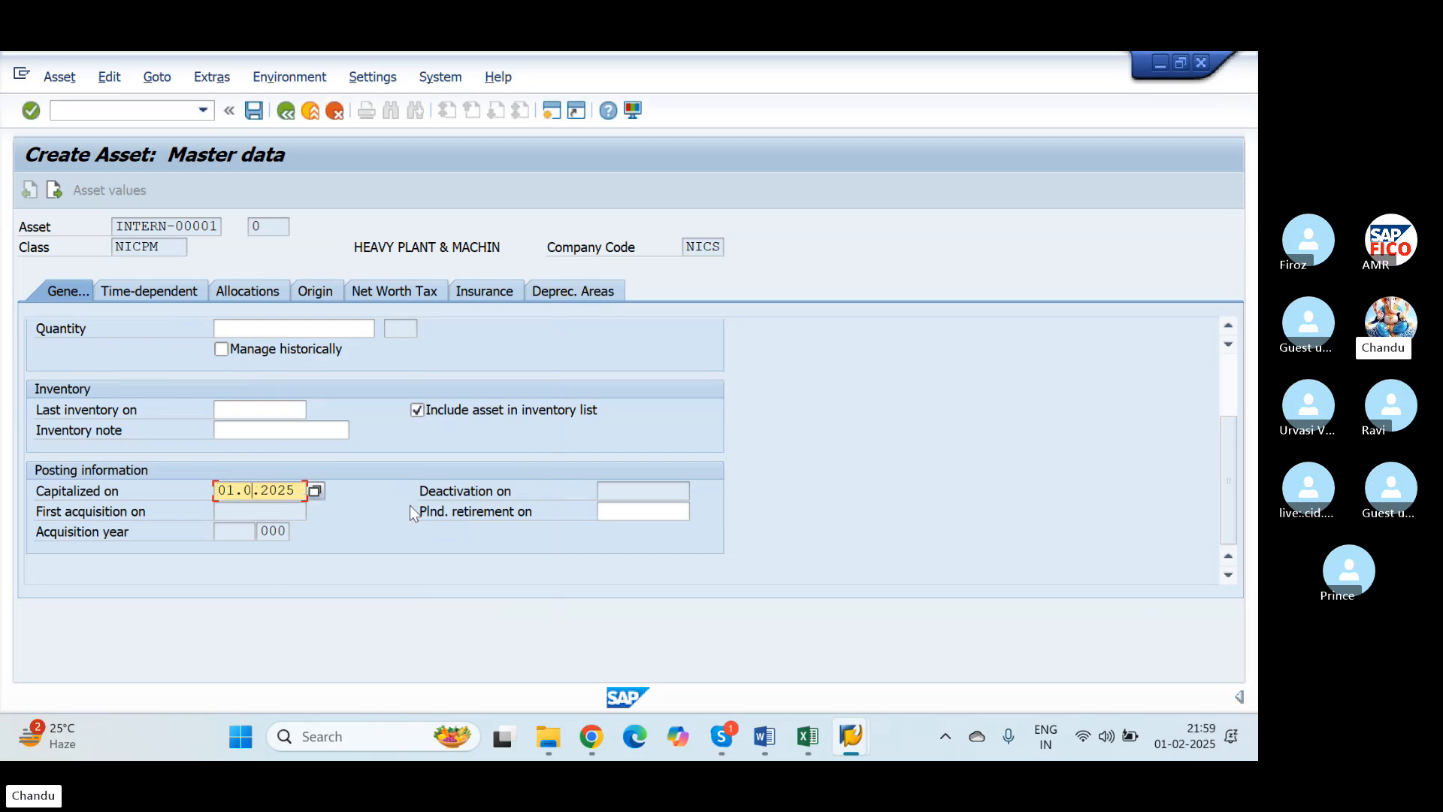
type("2")
key("Delete")
key("Delete")
key("Delete")
key("Delete")
type(".2025")
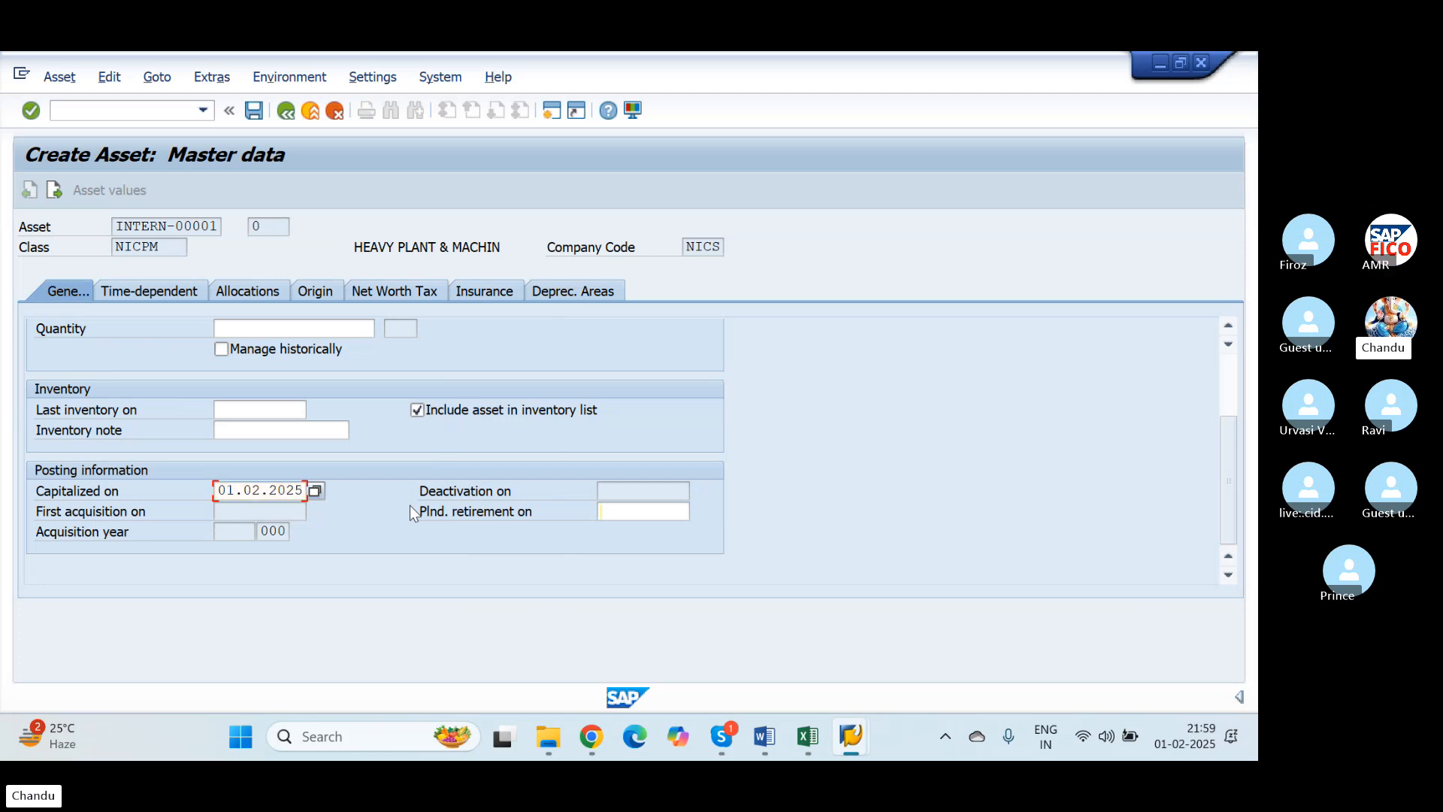
key("Tab")
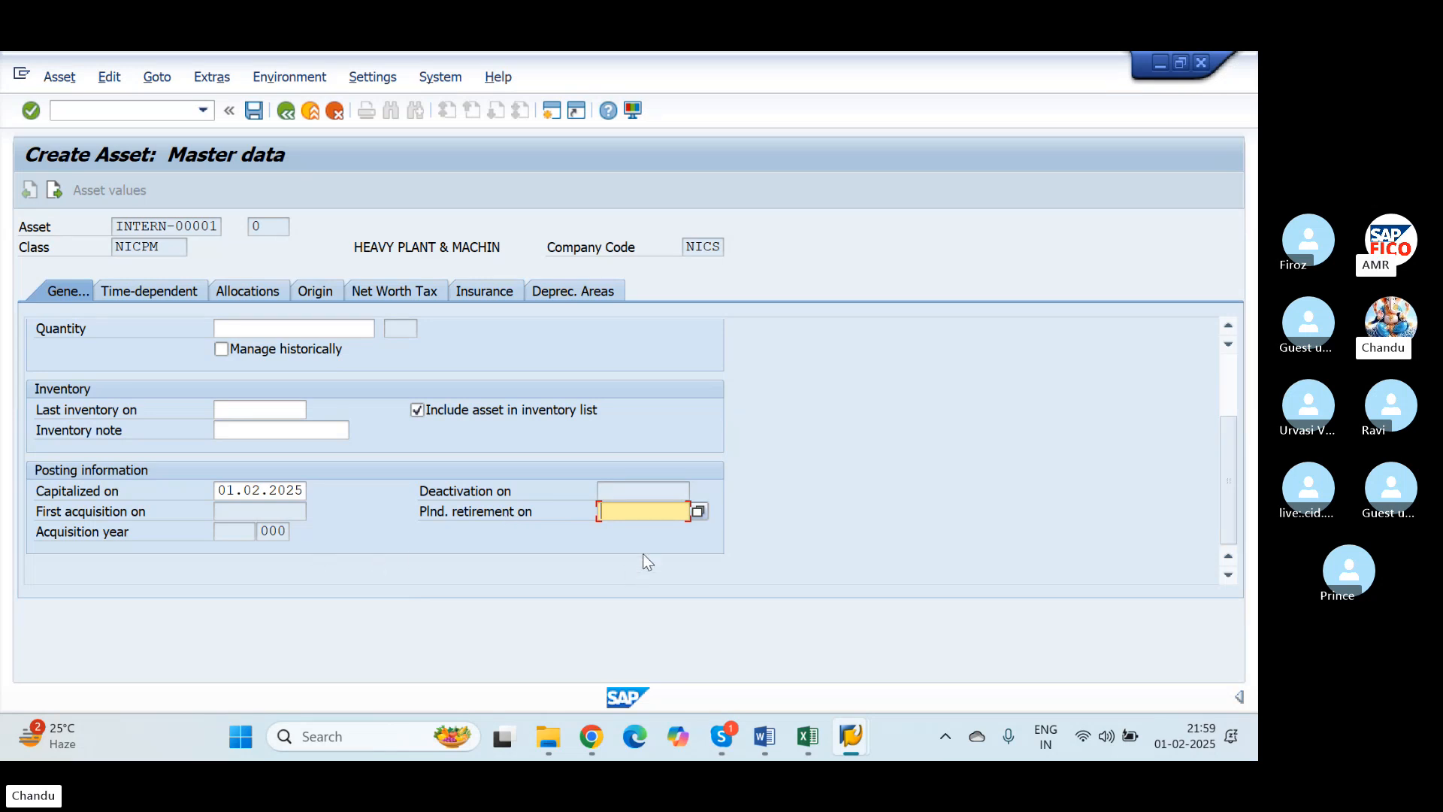
left_click(669, 491)
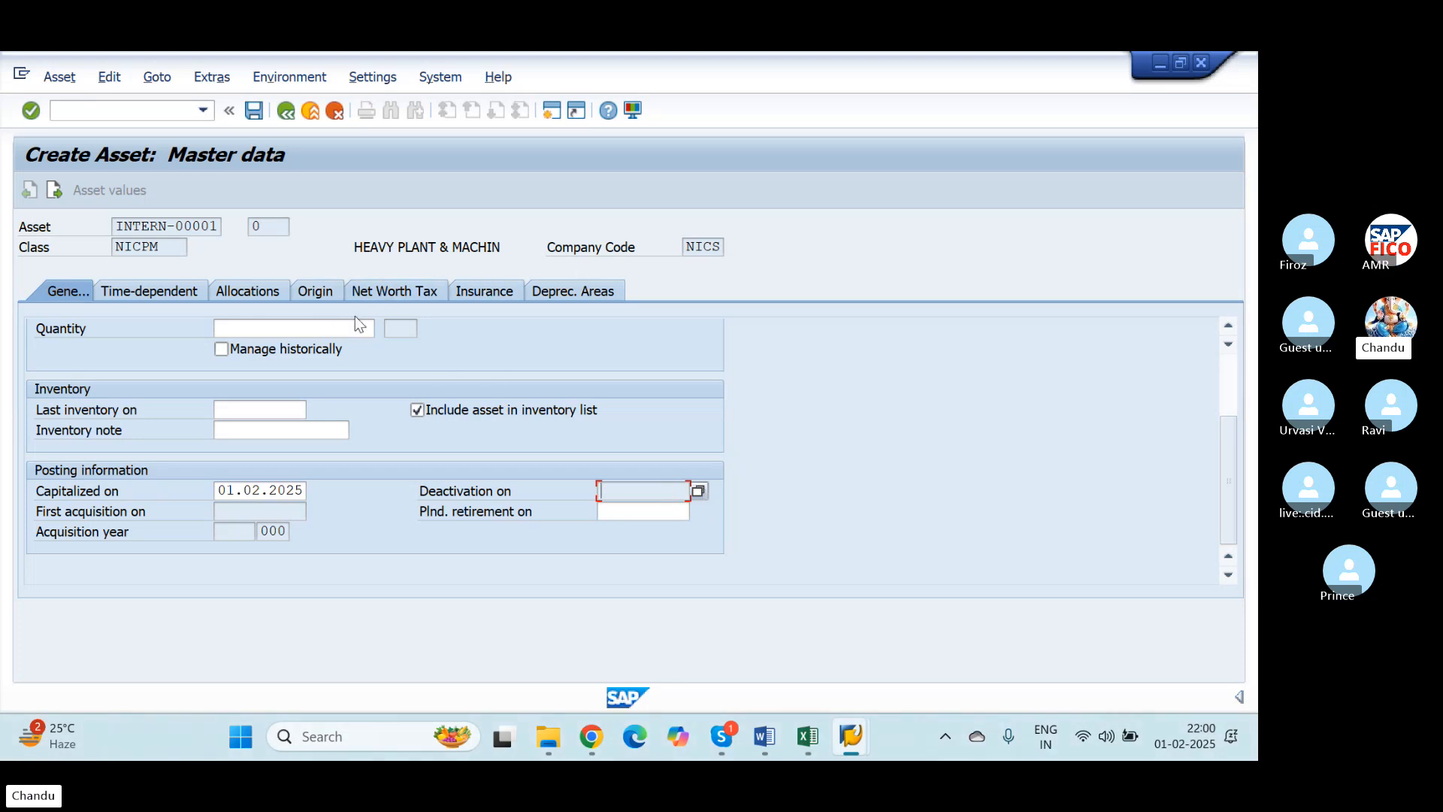
Set the ordinary depreciation start date of depreciation area 01 Book deprec. to 01.04.2024 in the asset's depreciation areas
left_click(582, 291)
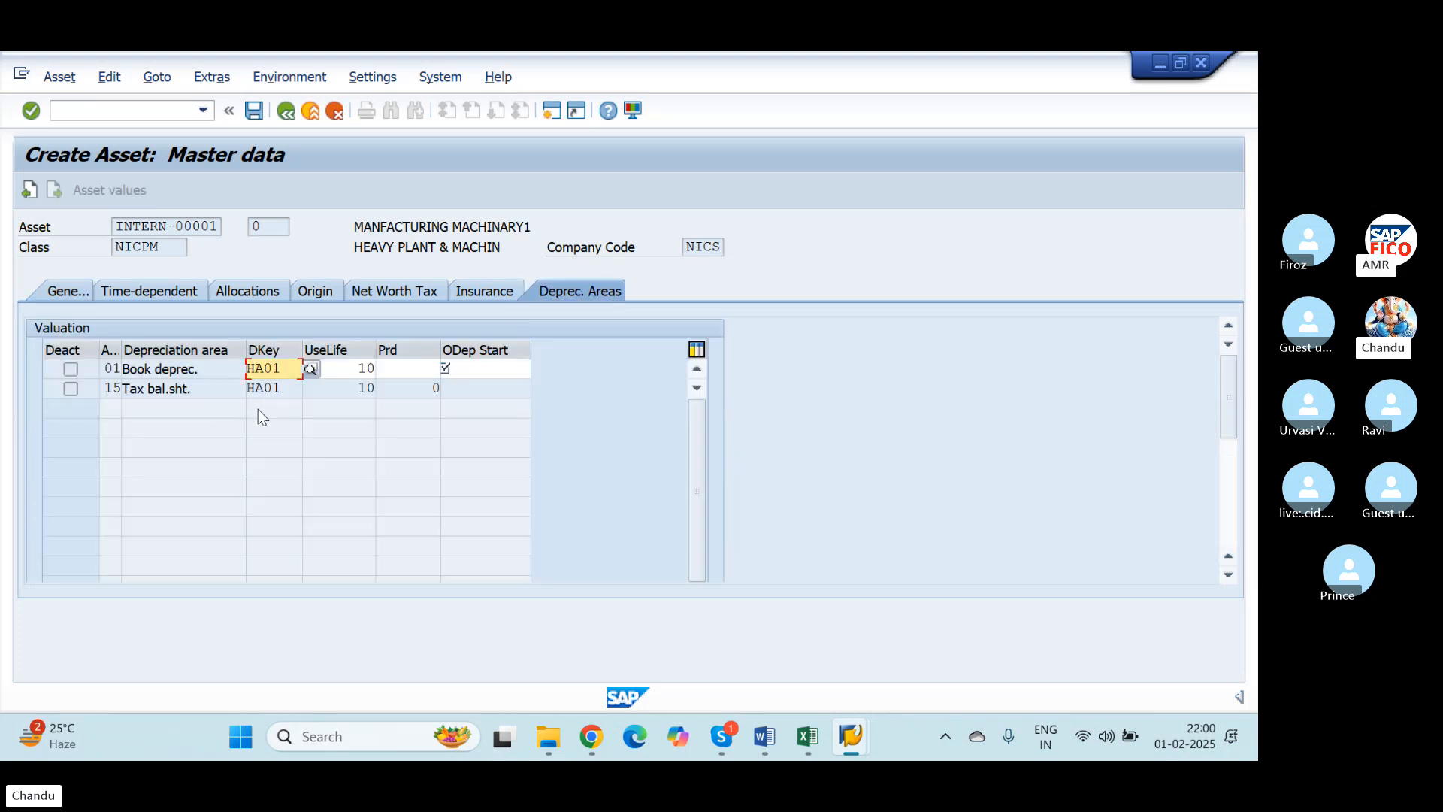
left_click(465, 369)
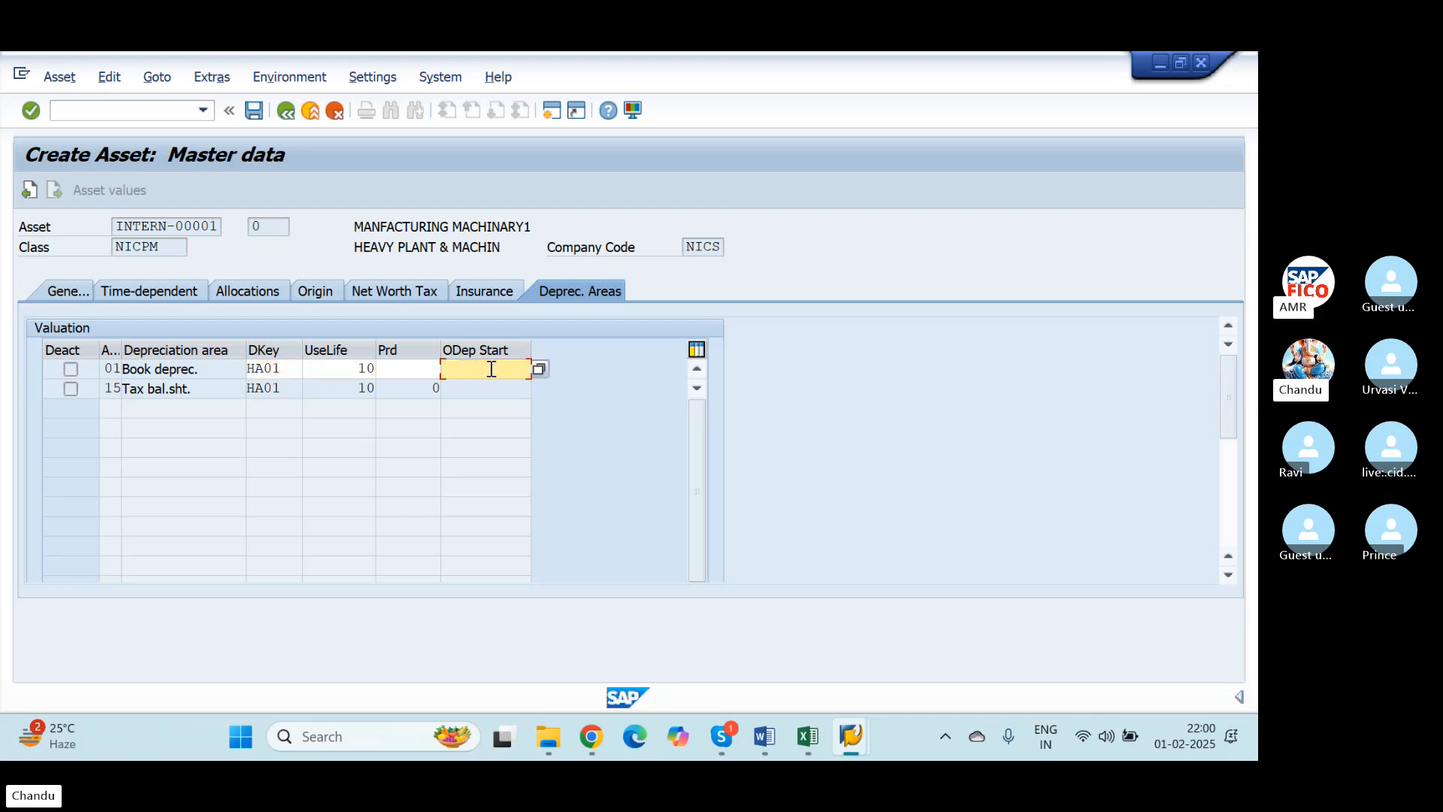
type("01.04.2024")
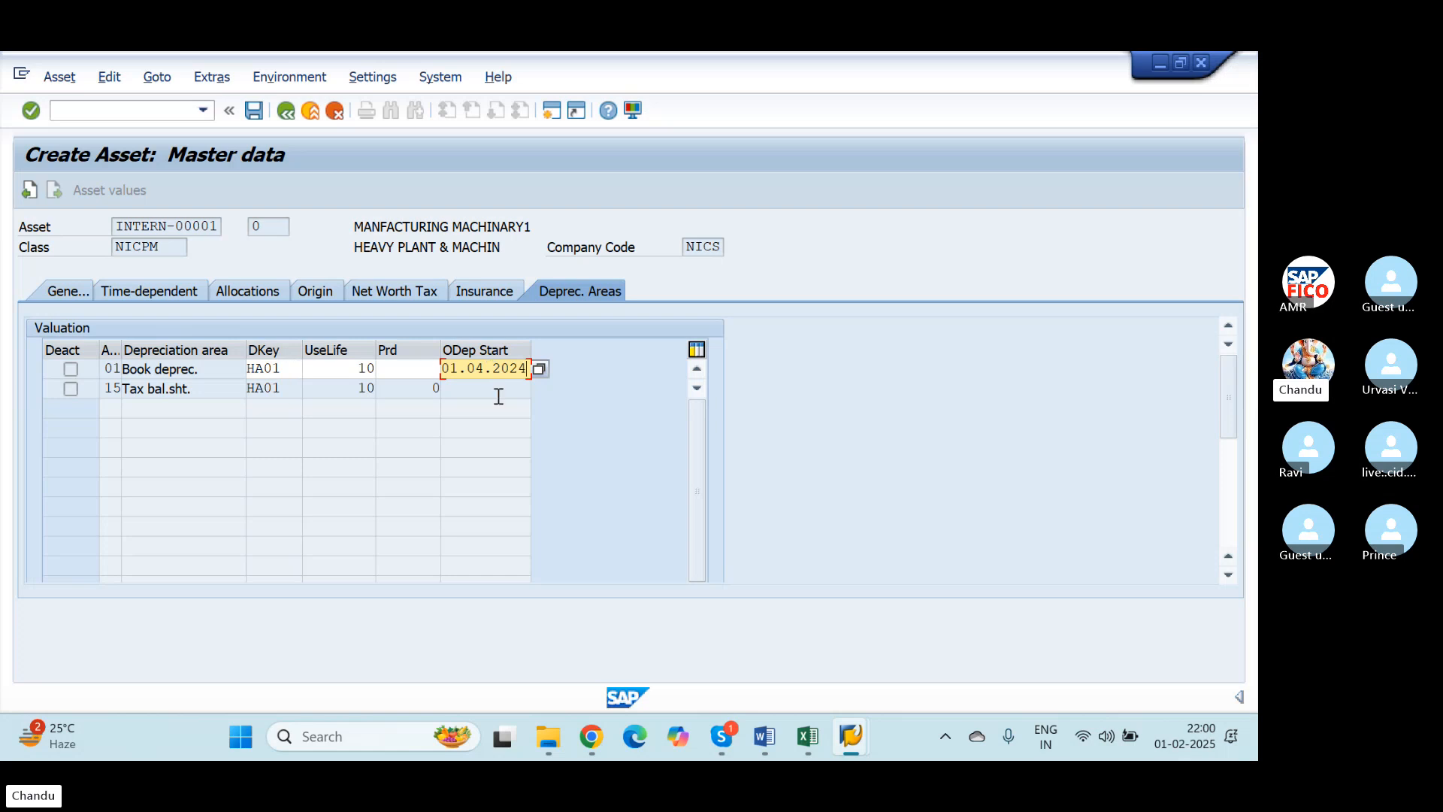
key("Return")
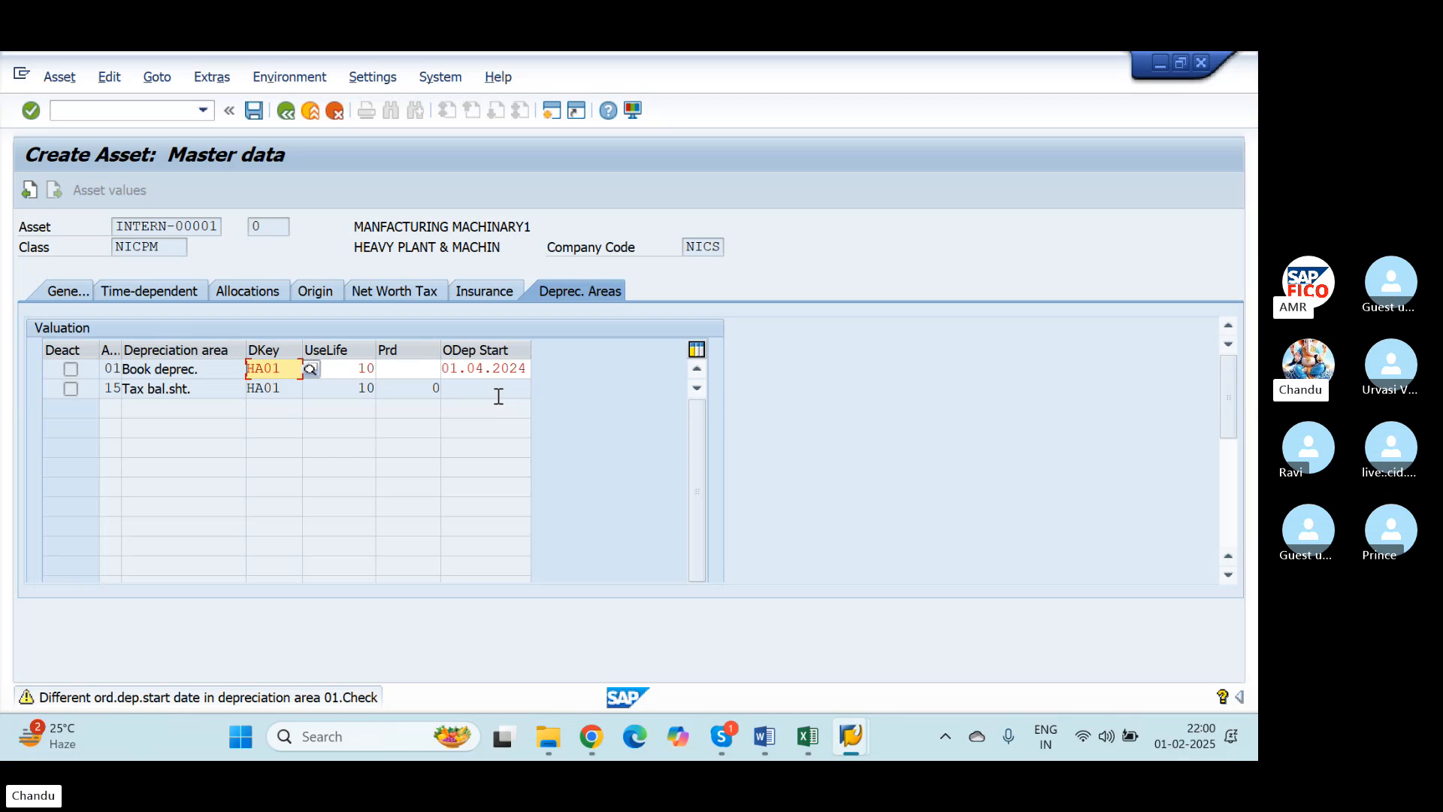
key("Return")
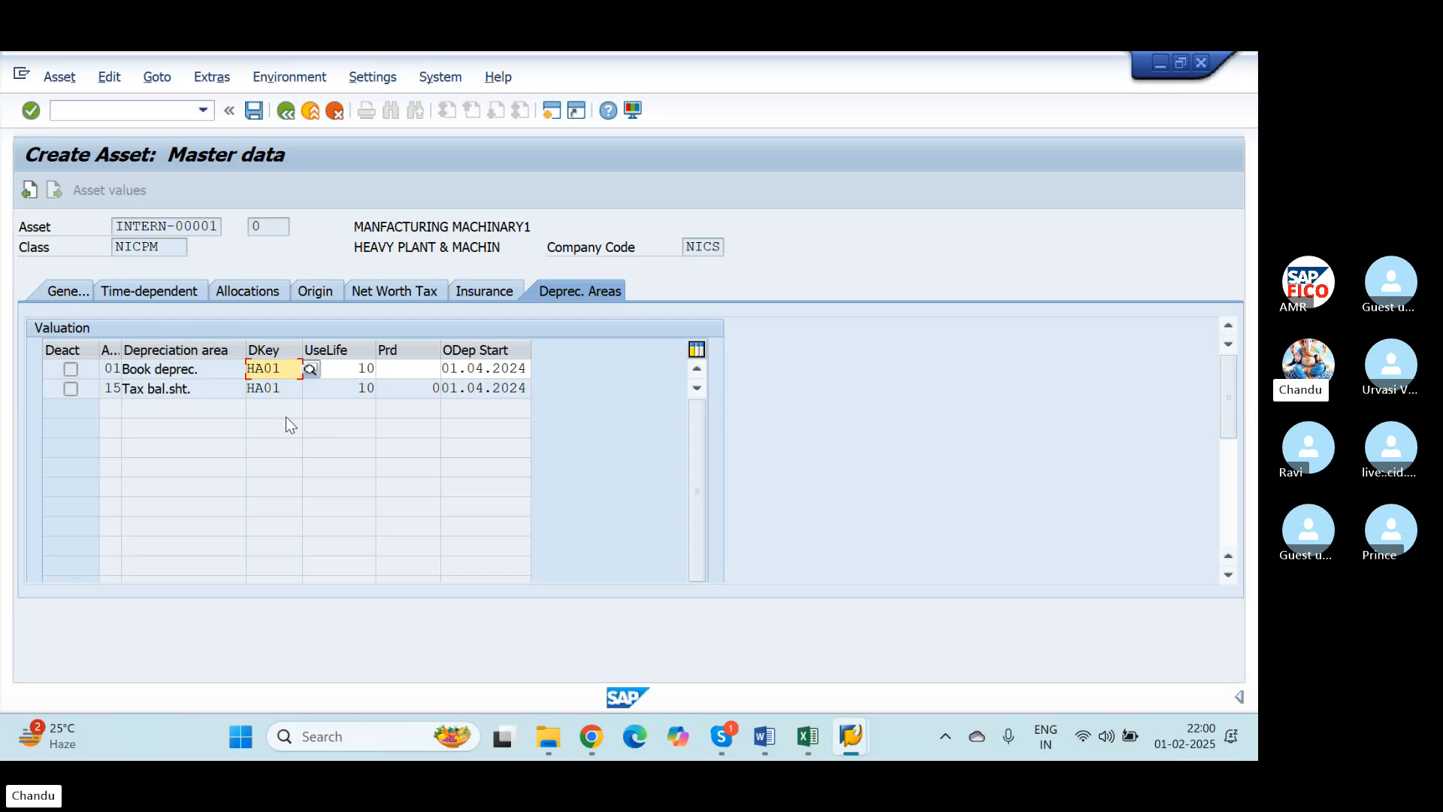
Change the ordinary depreciation start date of area 01 Book deprec. to 01.02.2025
left_click(483, 369)
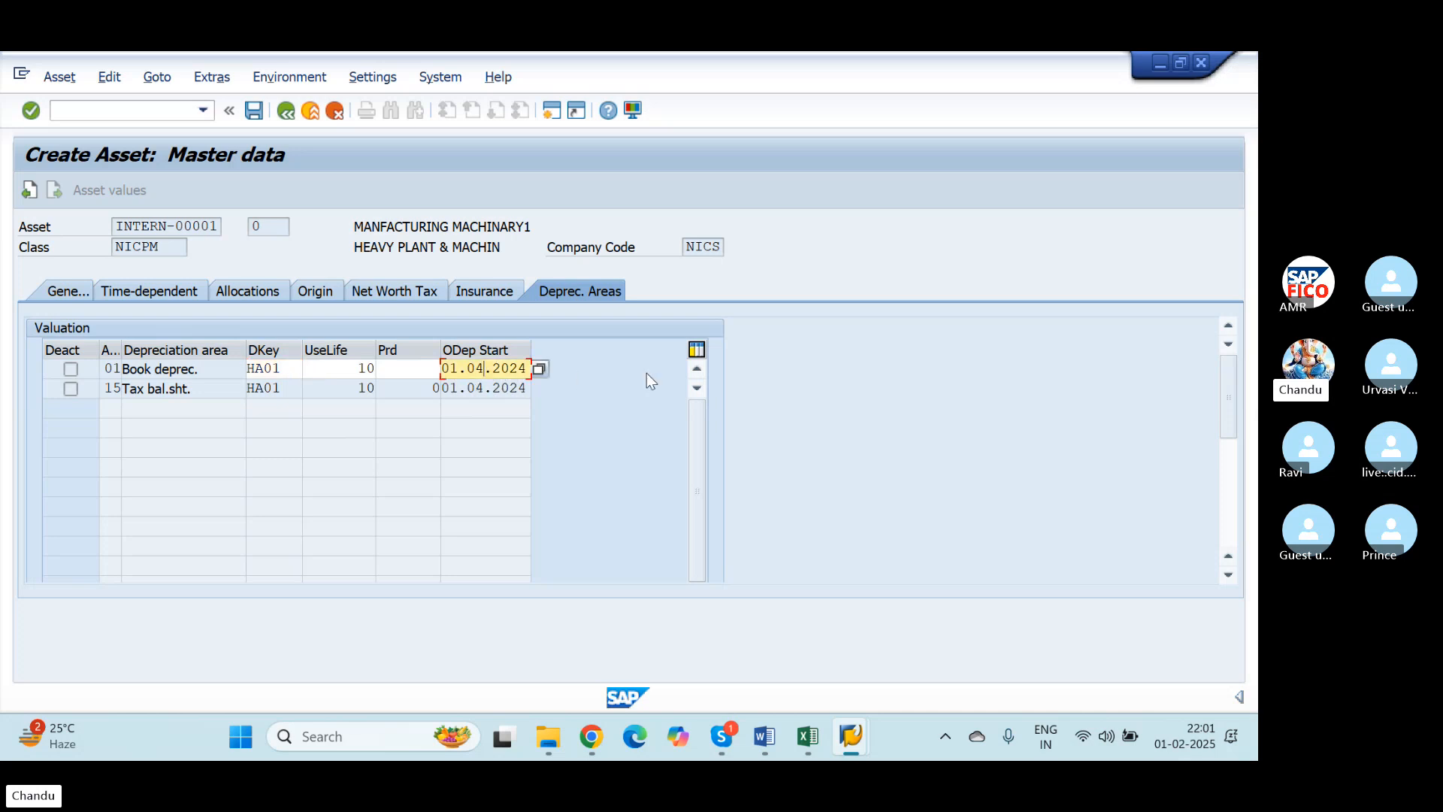
key("BackSpace")
type("2")
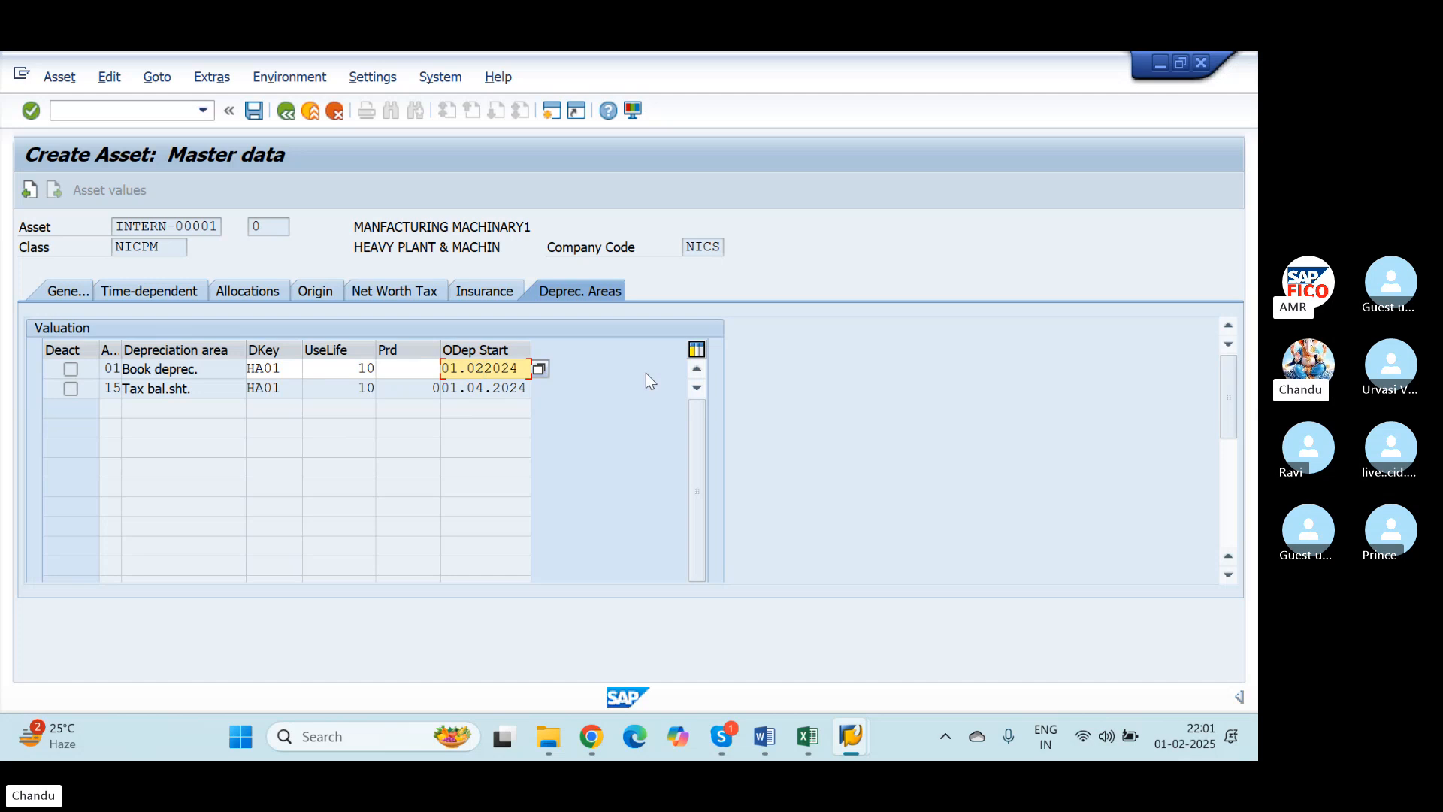
key("Right")
key("BackSpace")
key("BackSpace")
key("BackSpace")
key("BackSpace")
type(".2025")
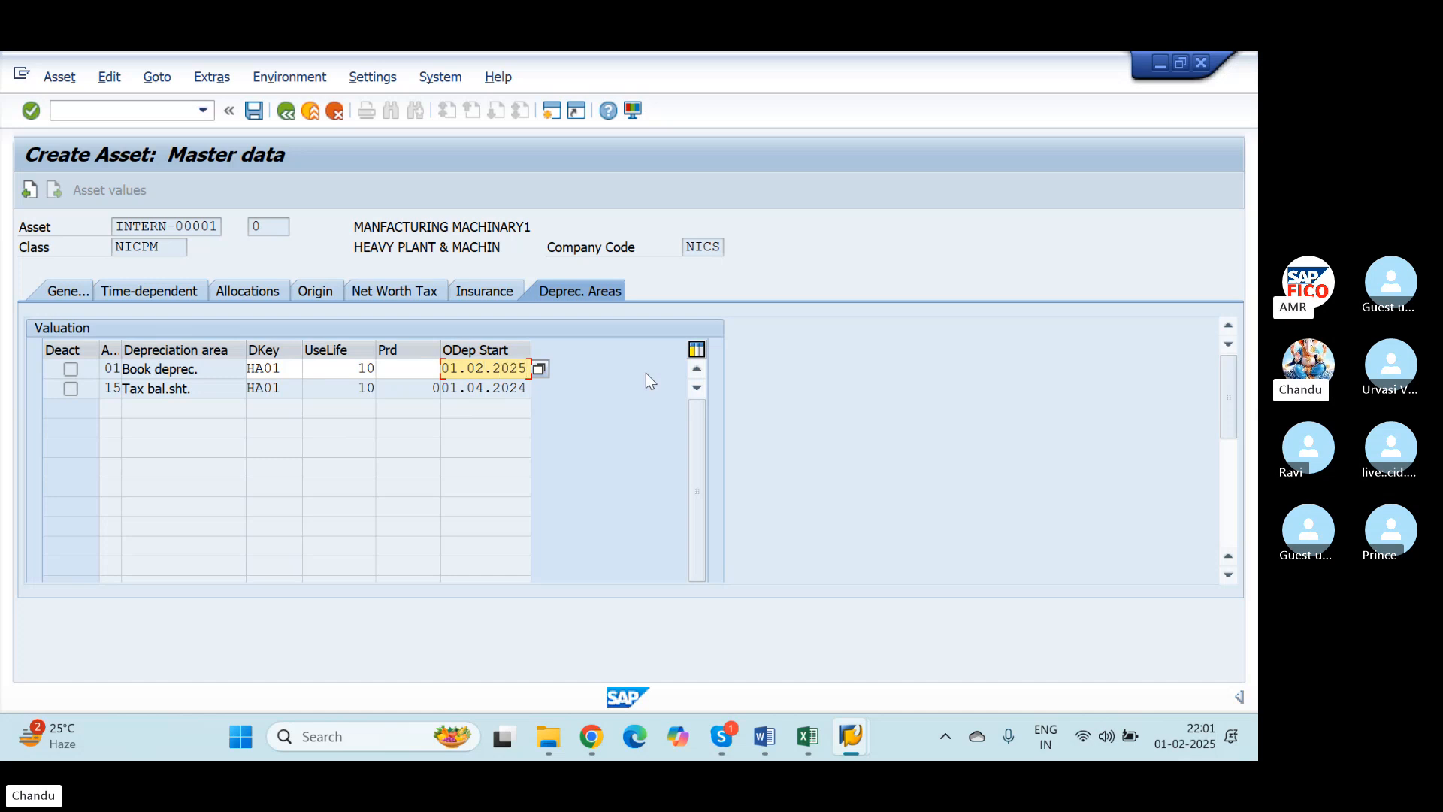
key("Return")
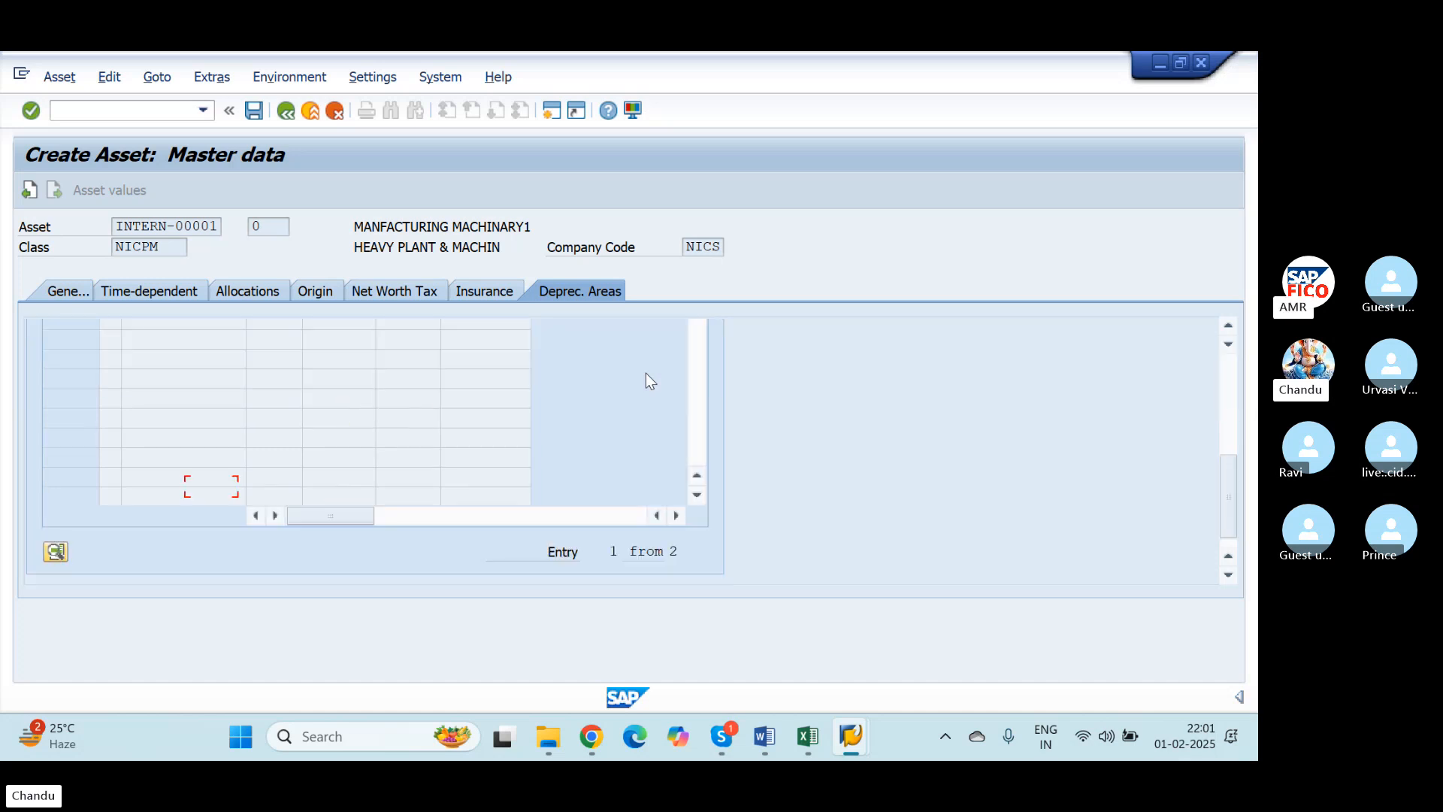
scroll(636, 373, "up", 5)
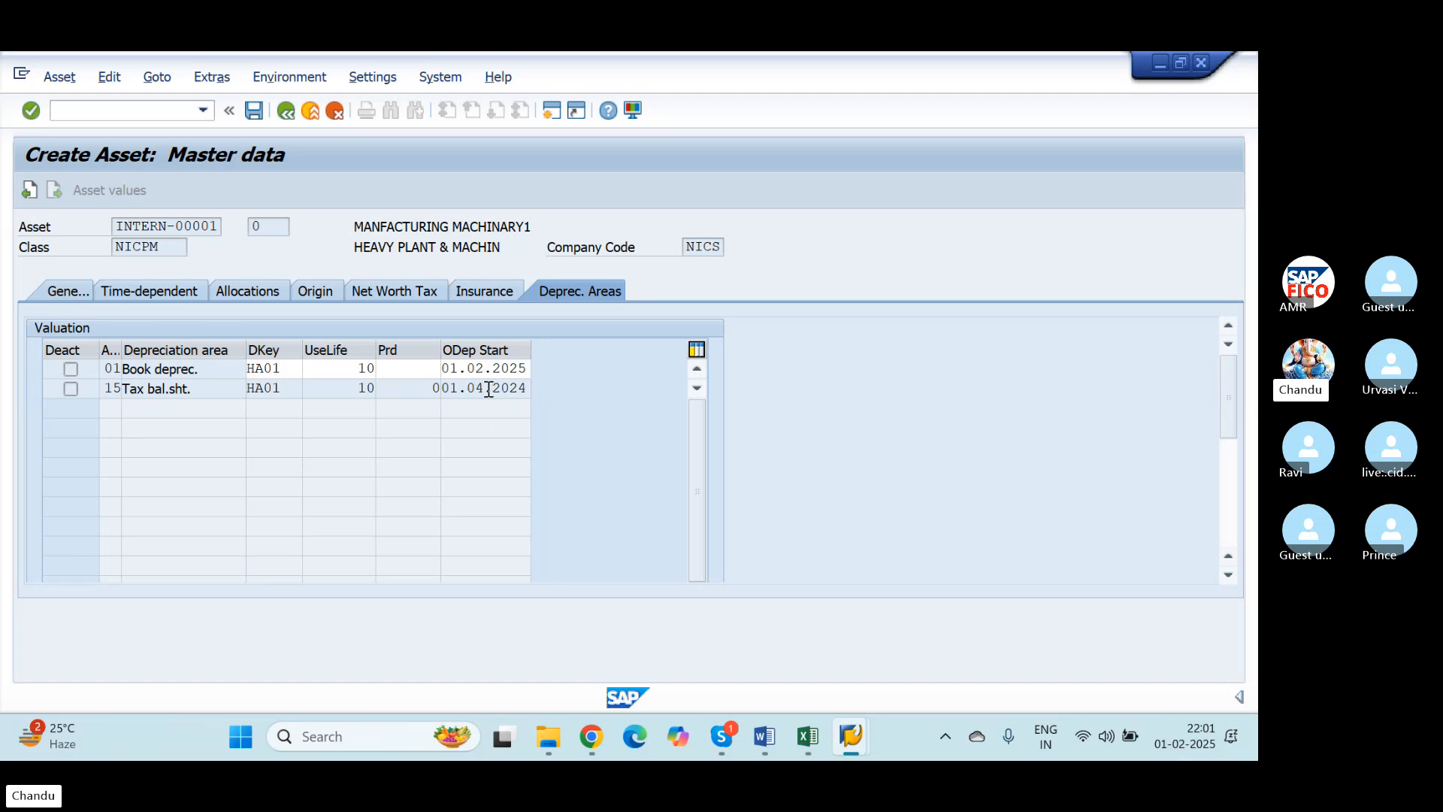
Try to set the depreciation start date of area 15 Tax bal.sht. to 01.02.2025 and save the asset master record
left_click(521, 389)
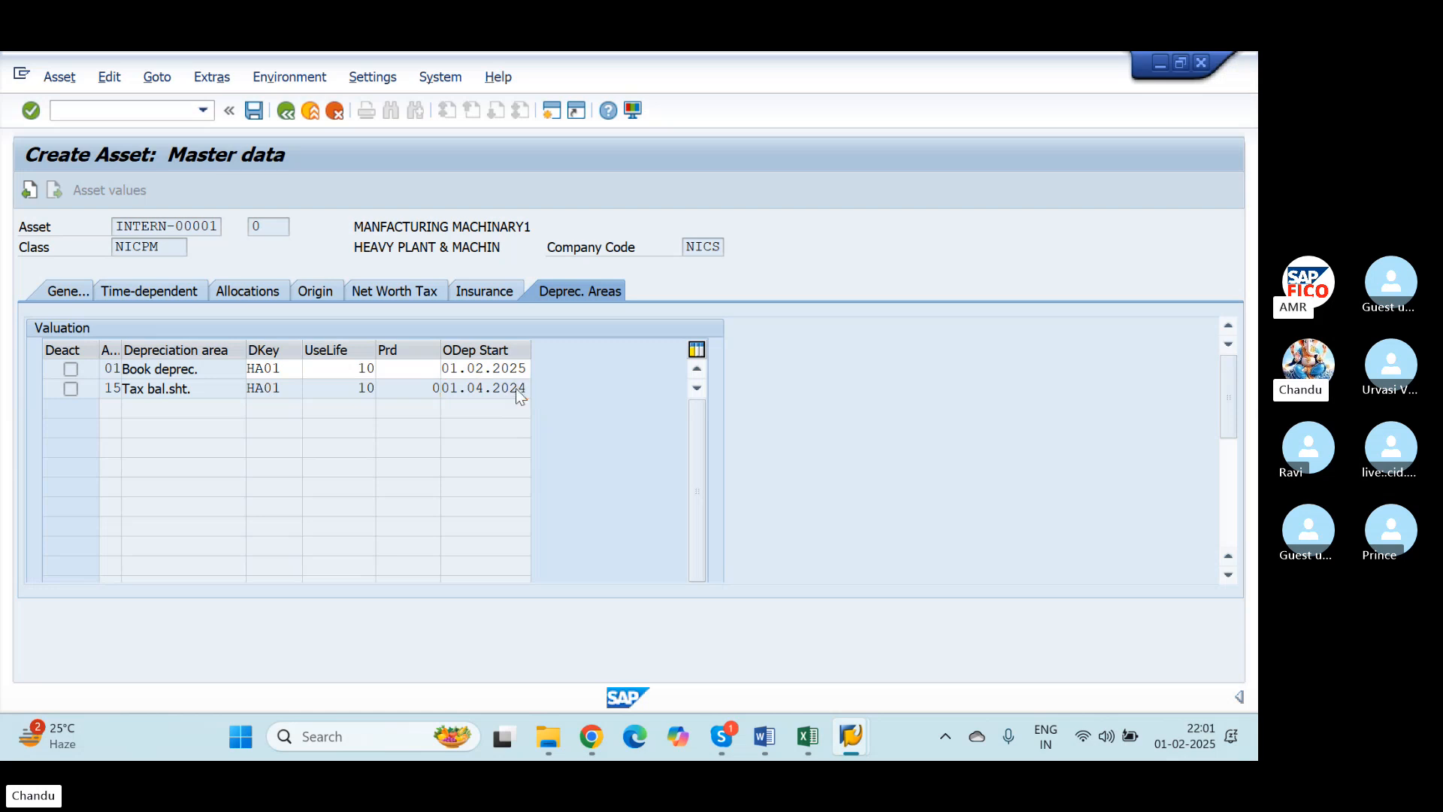
left_click(517, 389)
type("01.02.2025")
left_click(254, 111)
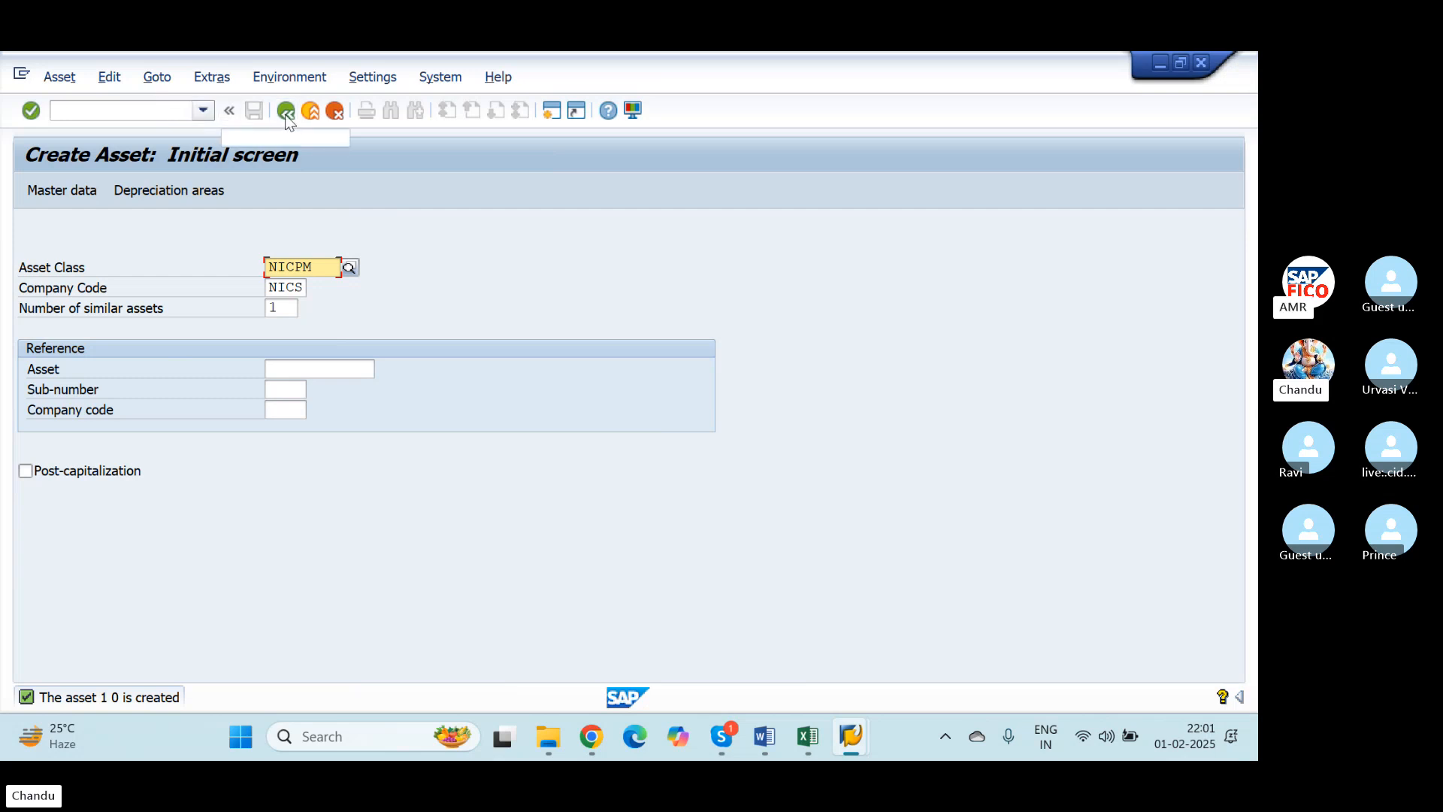
Look up the sub-asset creation code in the Excel list and open the subnumber master data for asset 1, company code NICS, with AS11 in SAP
key("alt+Tab")
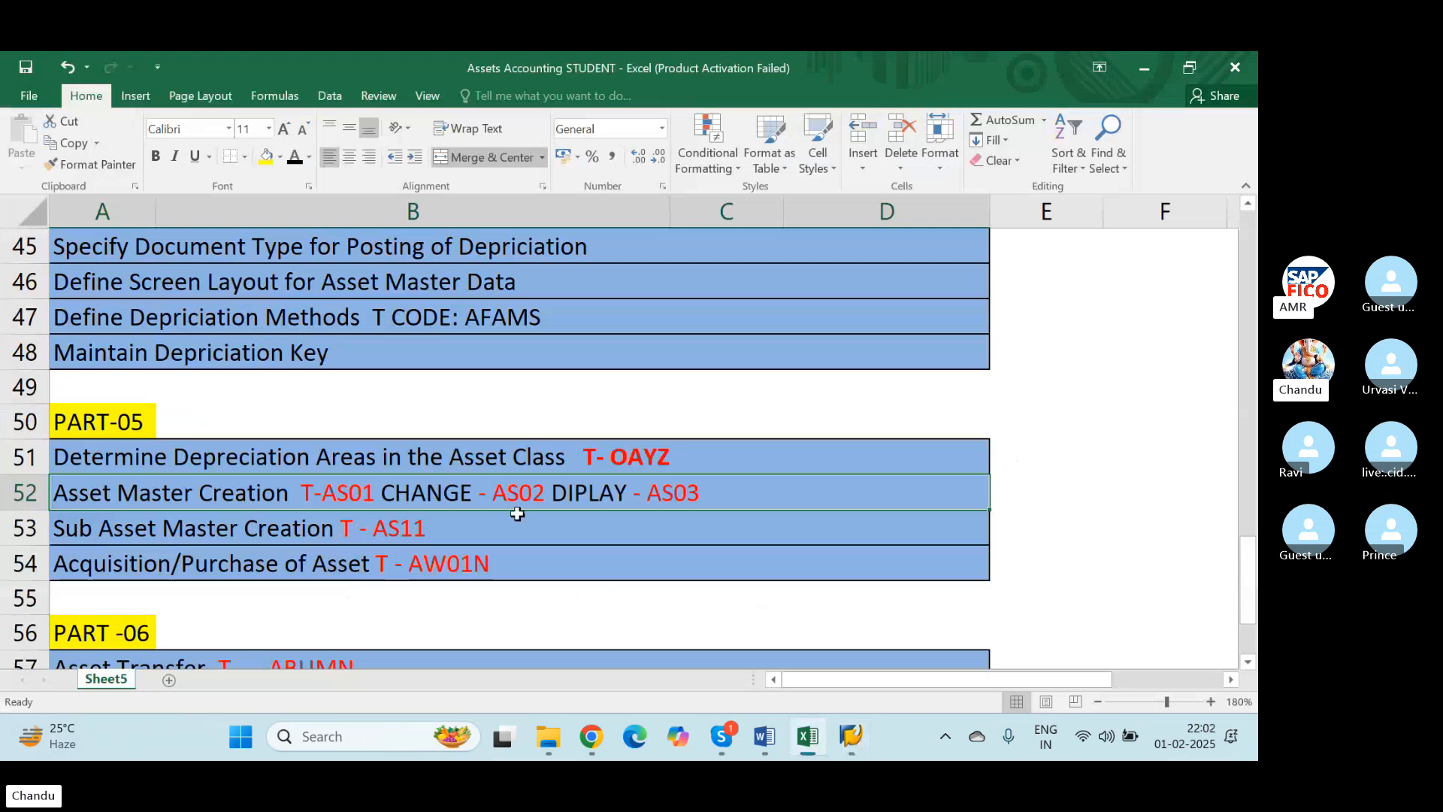
left_click(449, 526)
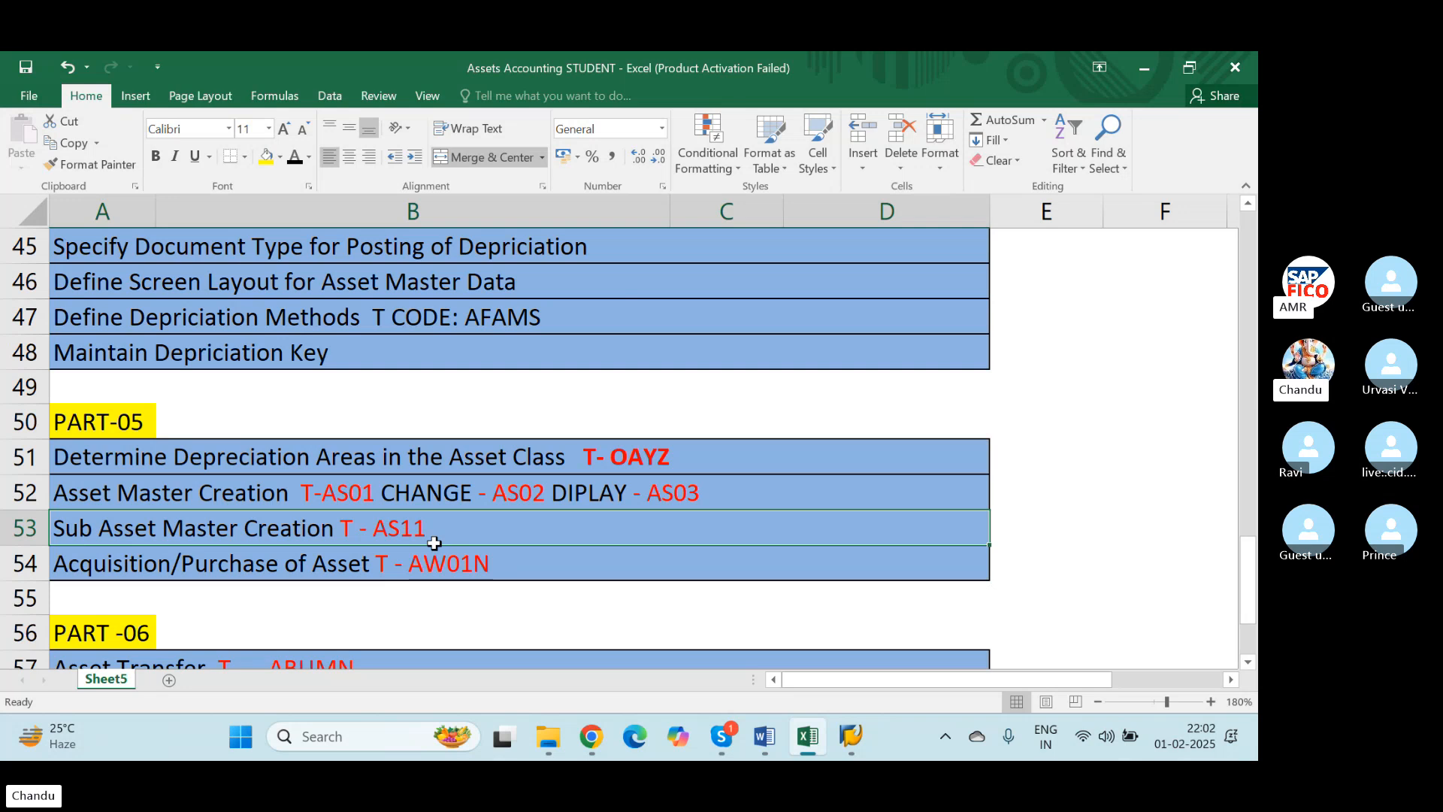
key("alt+Tab")
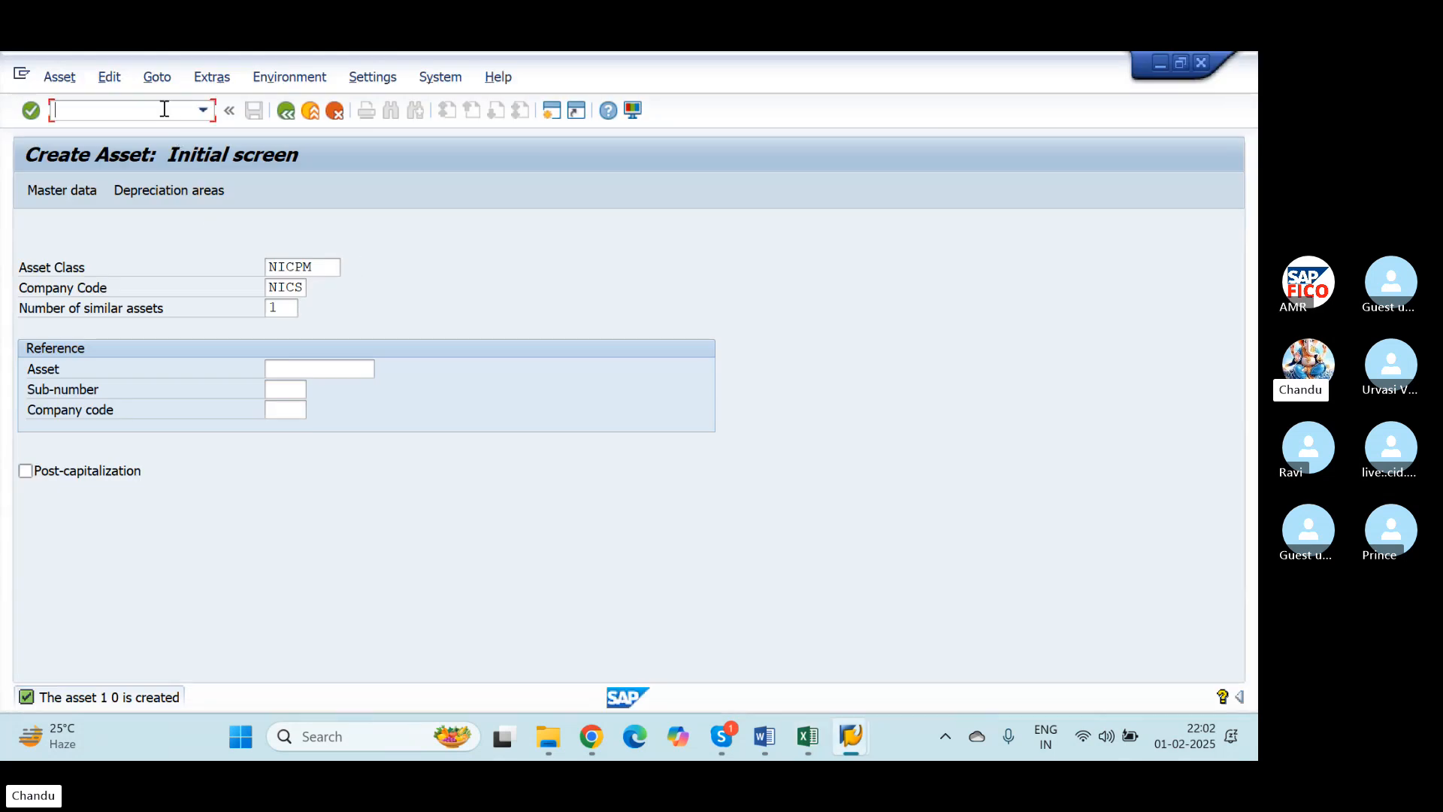
type("/")
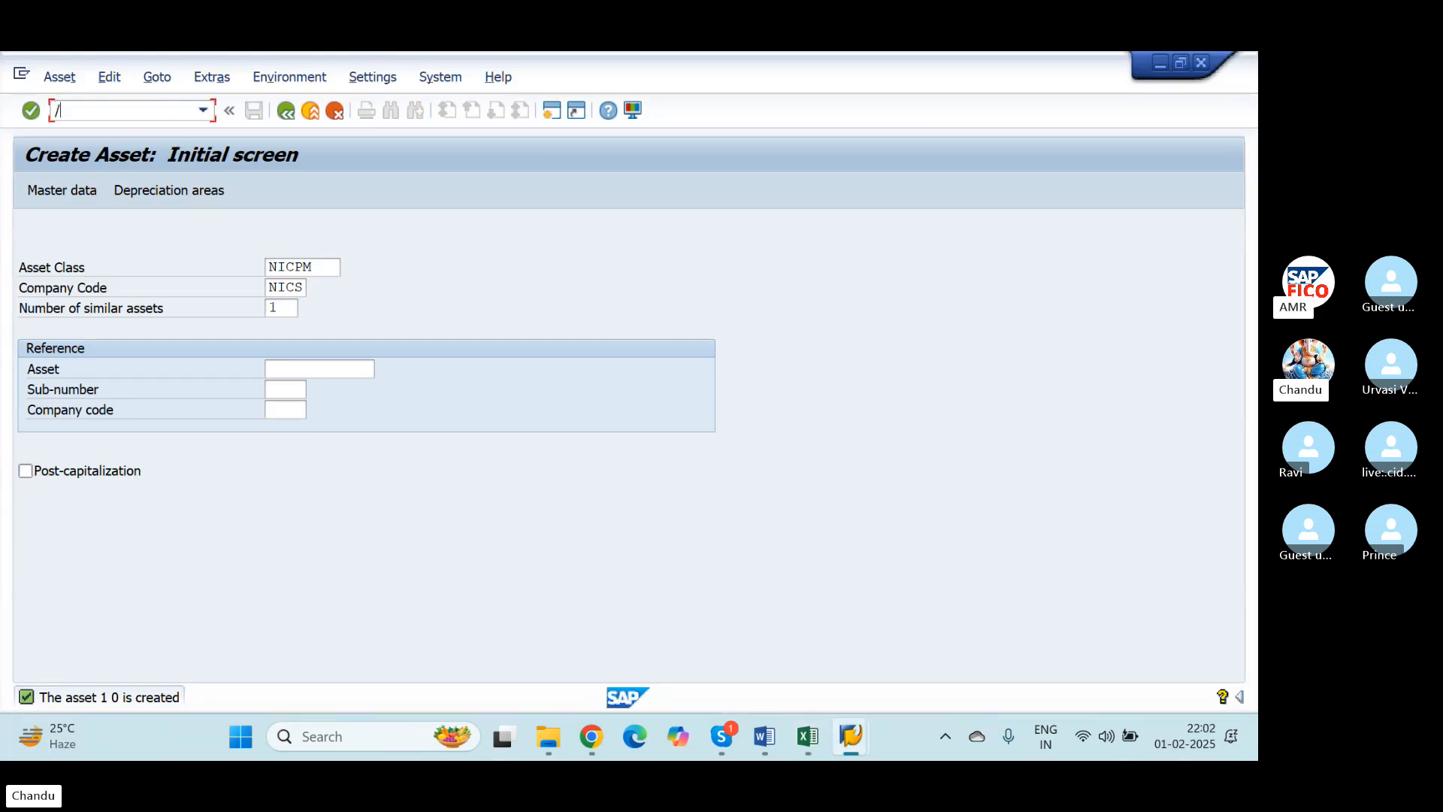
type("NAS11")
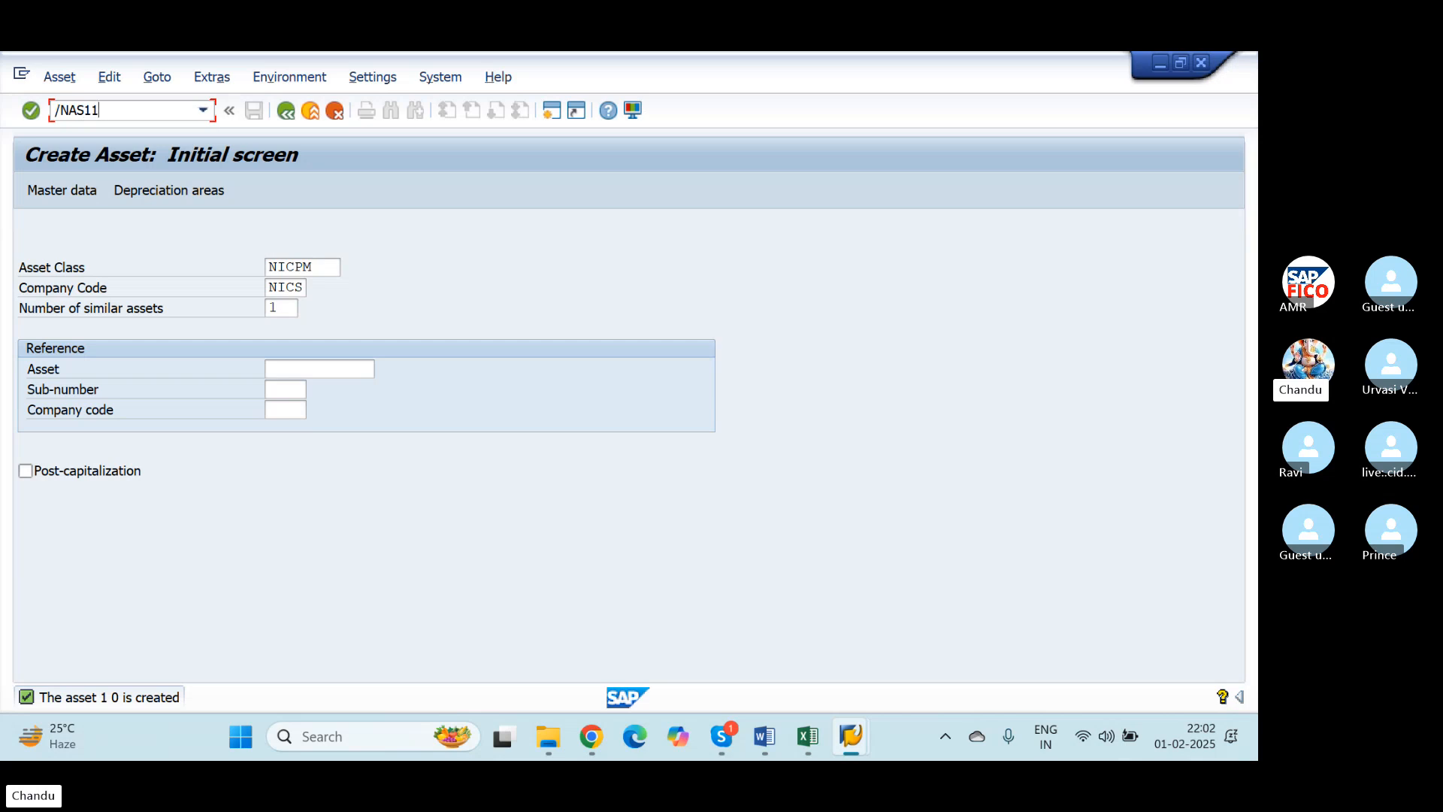
key("Return")
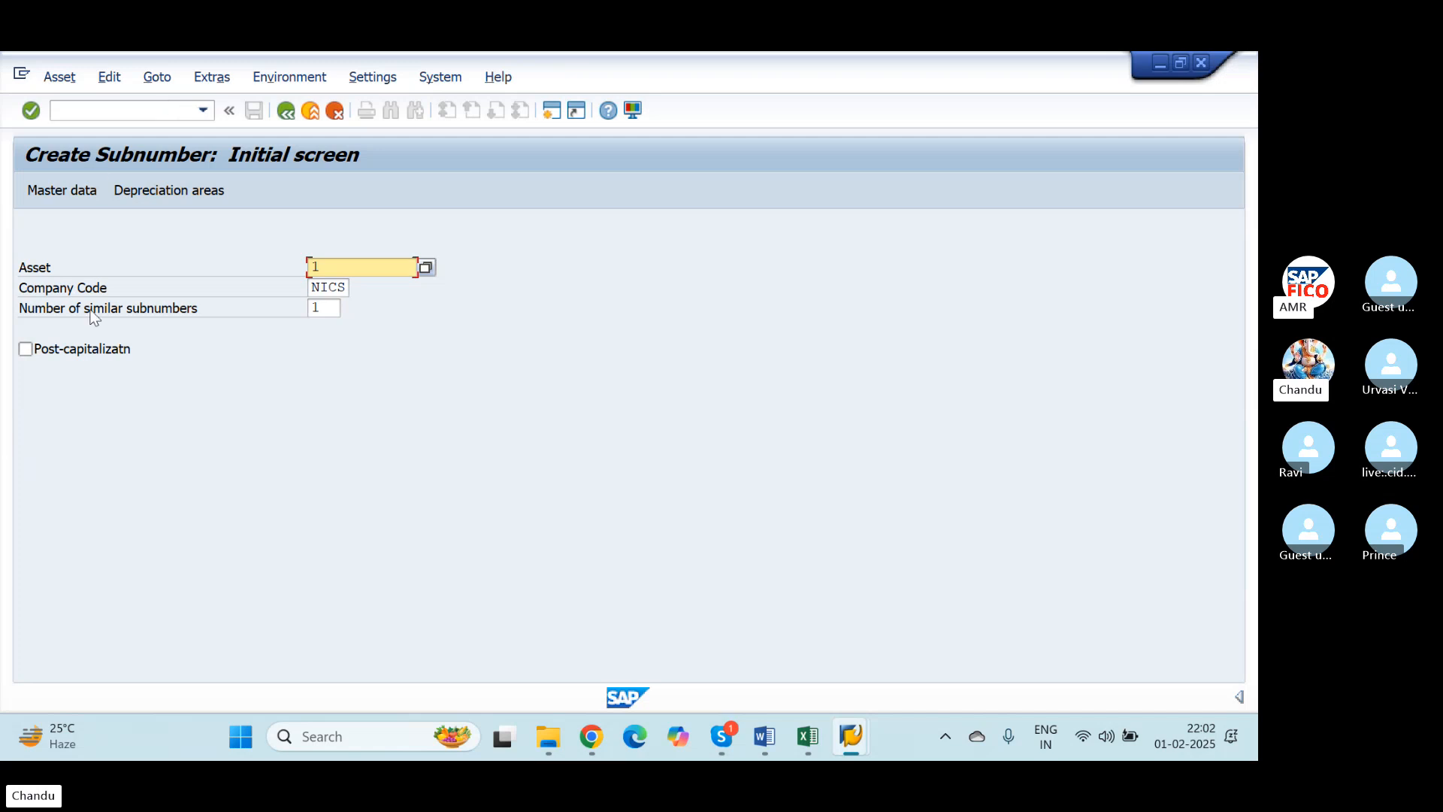
left_click(72, 190)
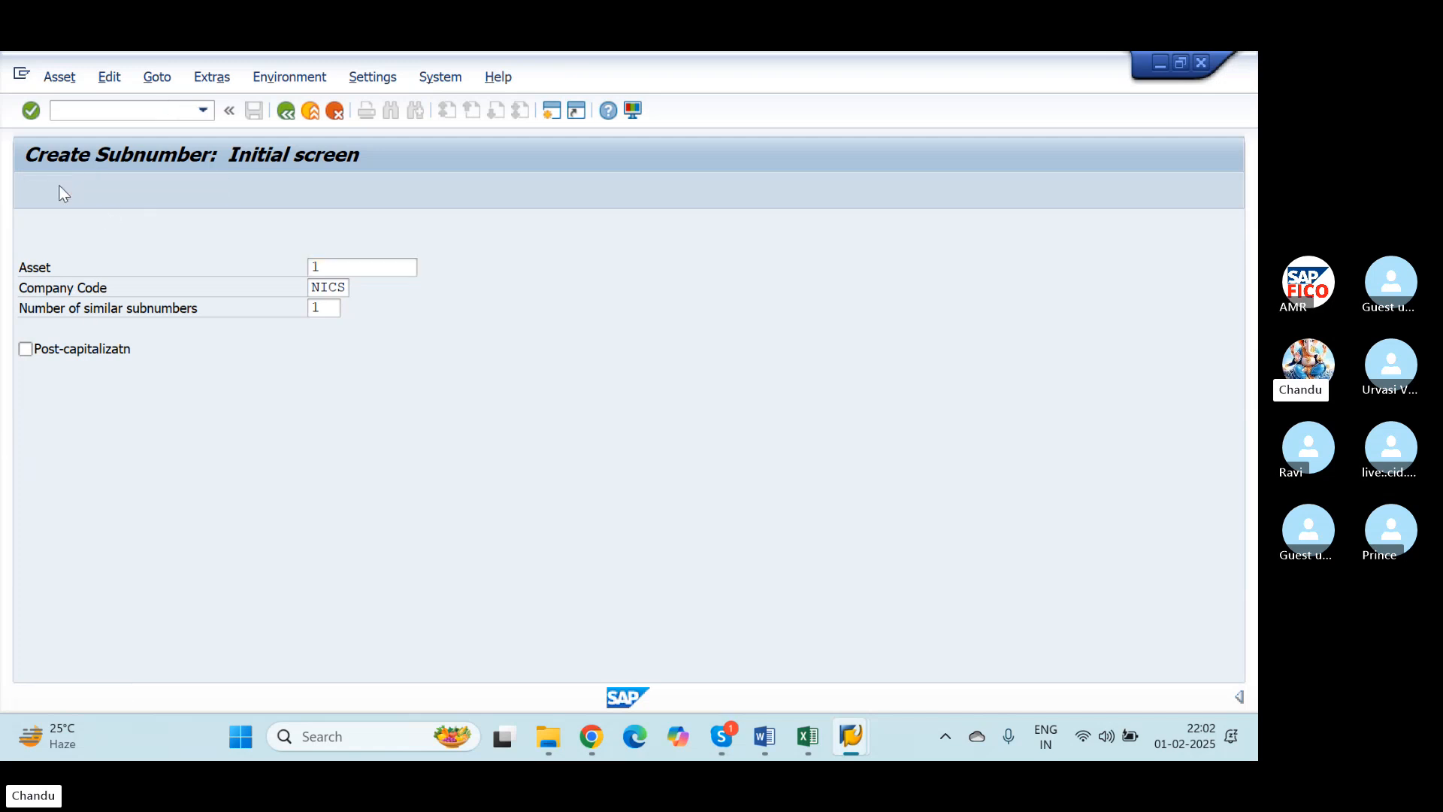
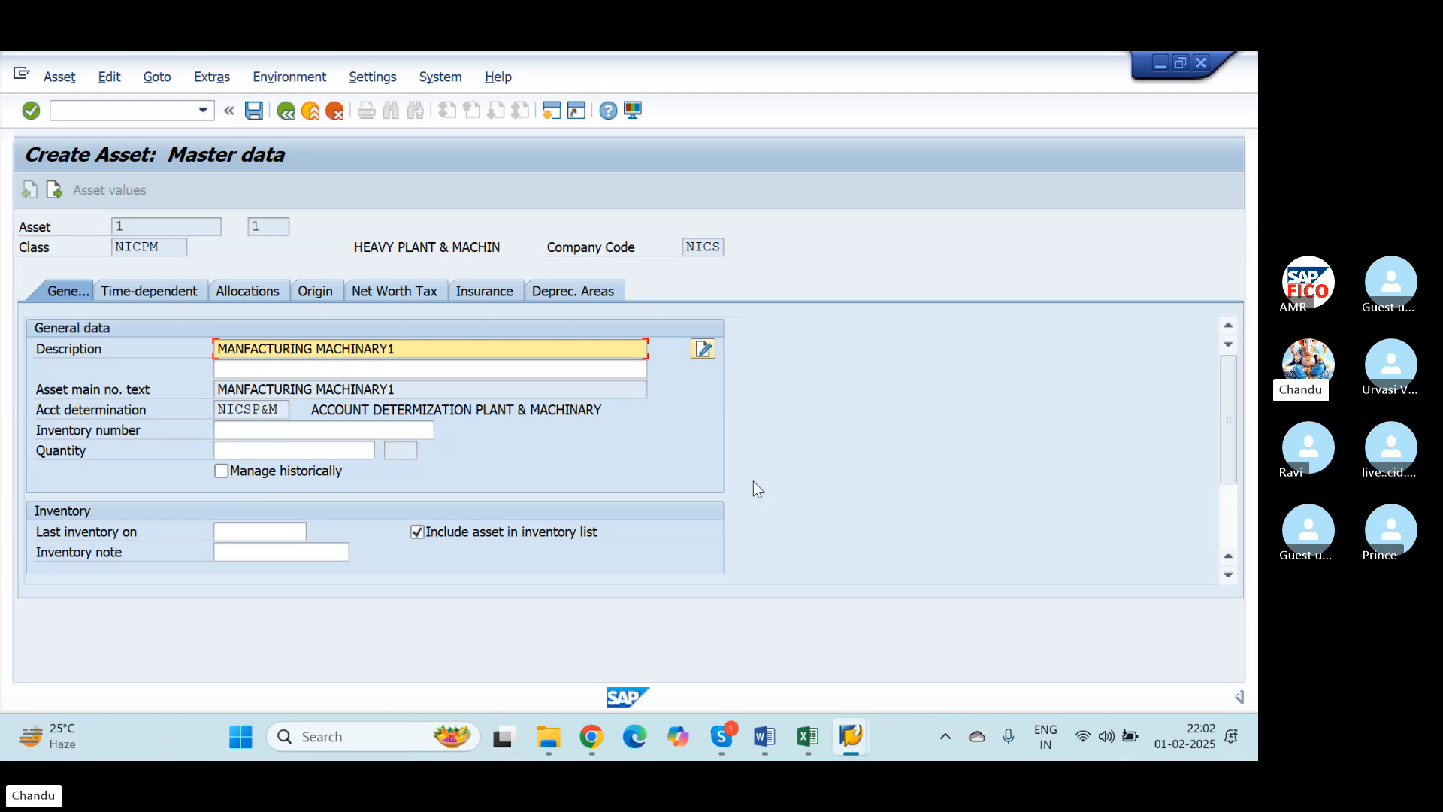
Replace the sub-asset's description with "MOTOR1"
key("BackSpace")
key("BackSpace")
key("BackSpace")
key("BackSpace")
key("BackSpace")
key("BackSpace")
key("BackSpace")
key("BackSpace")
key("BackSpace")
key("BackSpace")
key("BackSpace")
key("BackSpace")
key("BackSpace")
key("BackSpace")
key("BackSpace")
key("BackSpace")
key("BackSpace")
key("BackSpace")
key("BackSpace")
key("BackSpace")
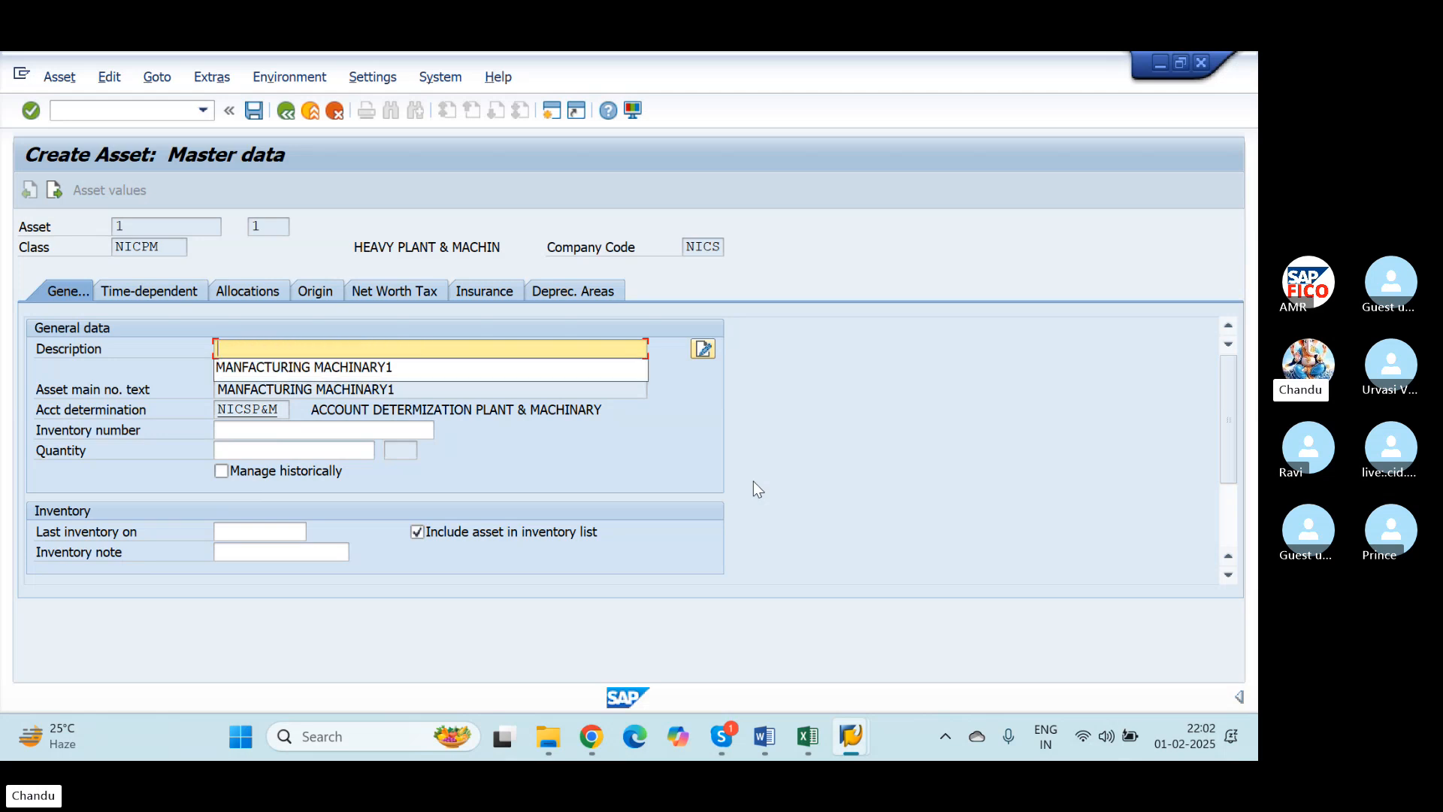
type("MOT")
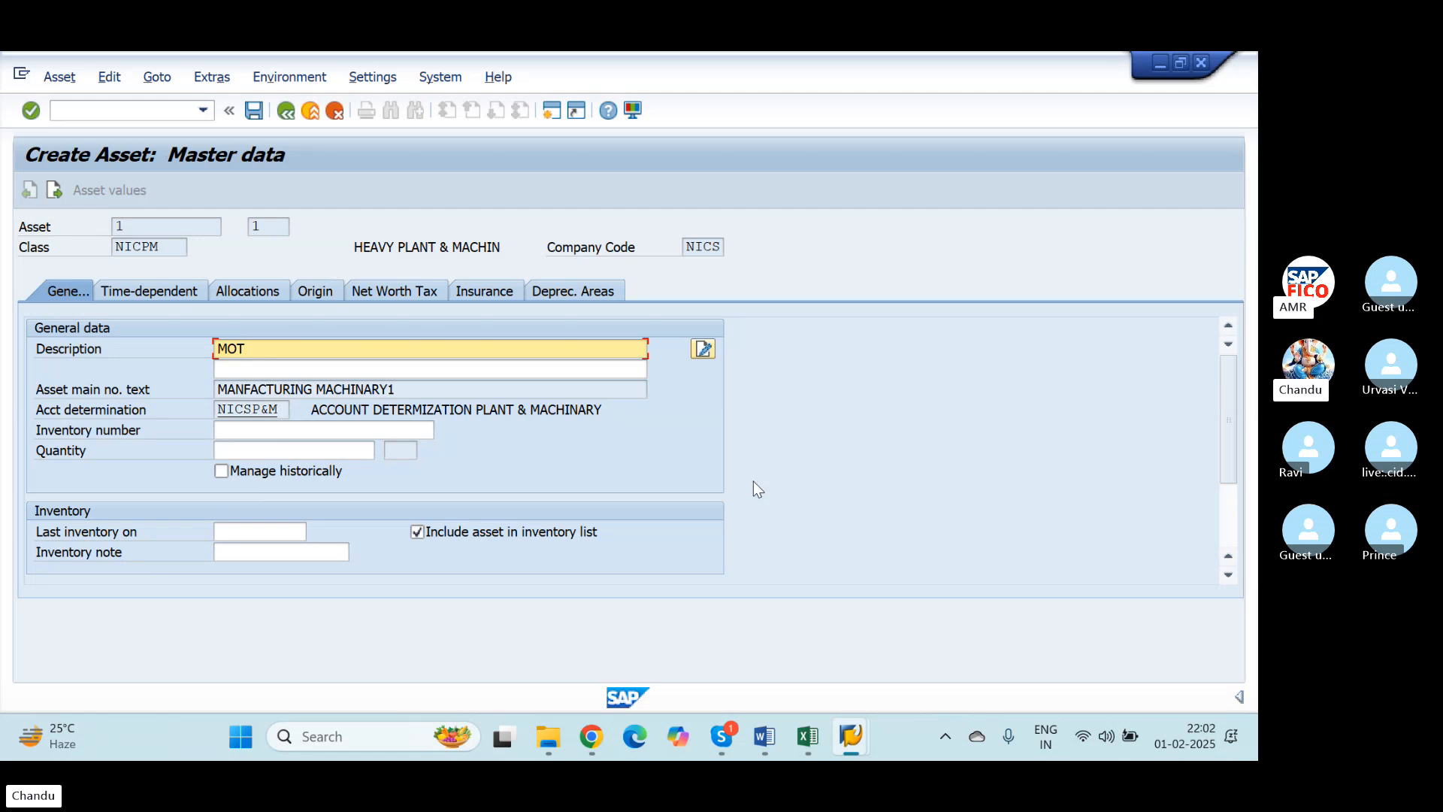
type("OR1")
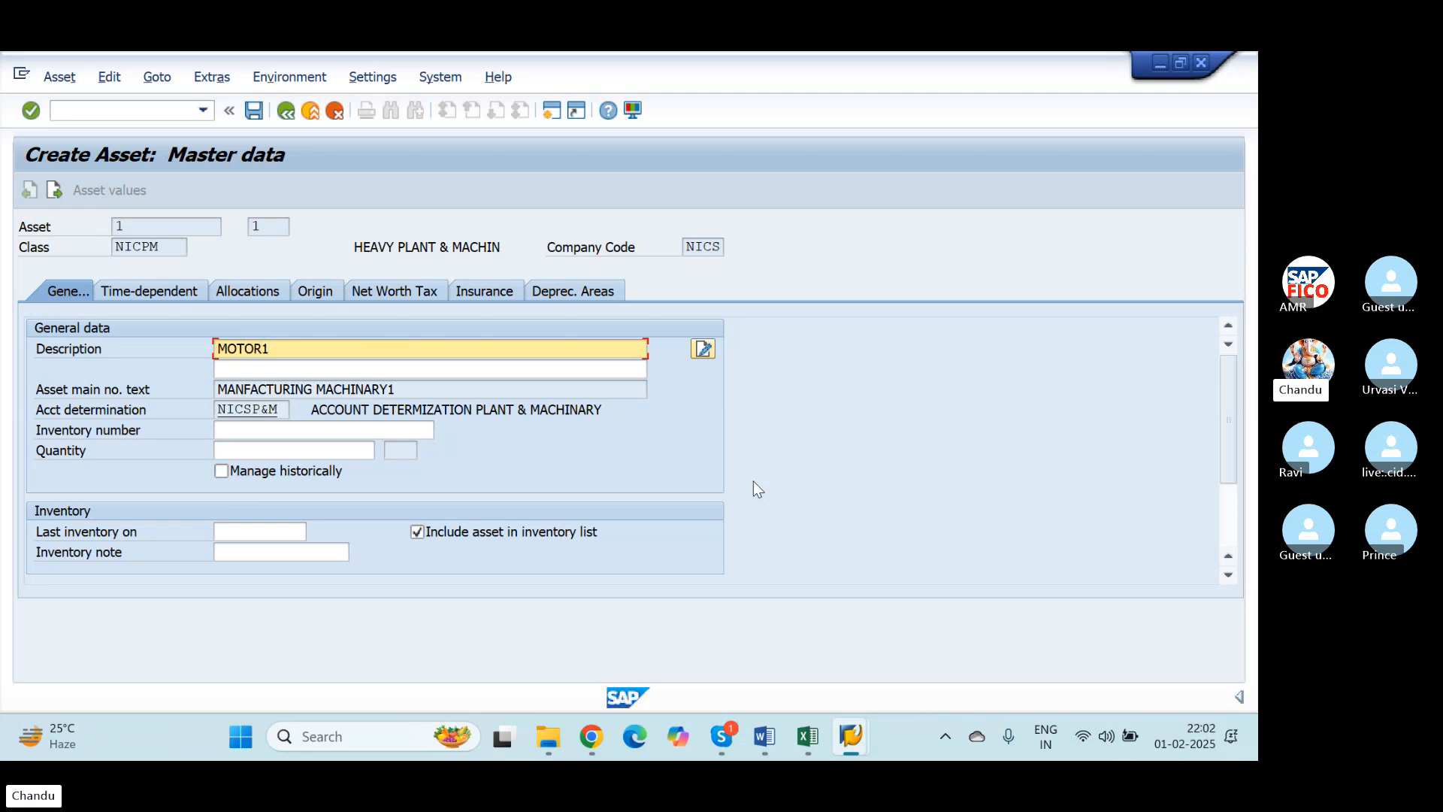
key("Tab")
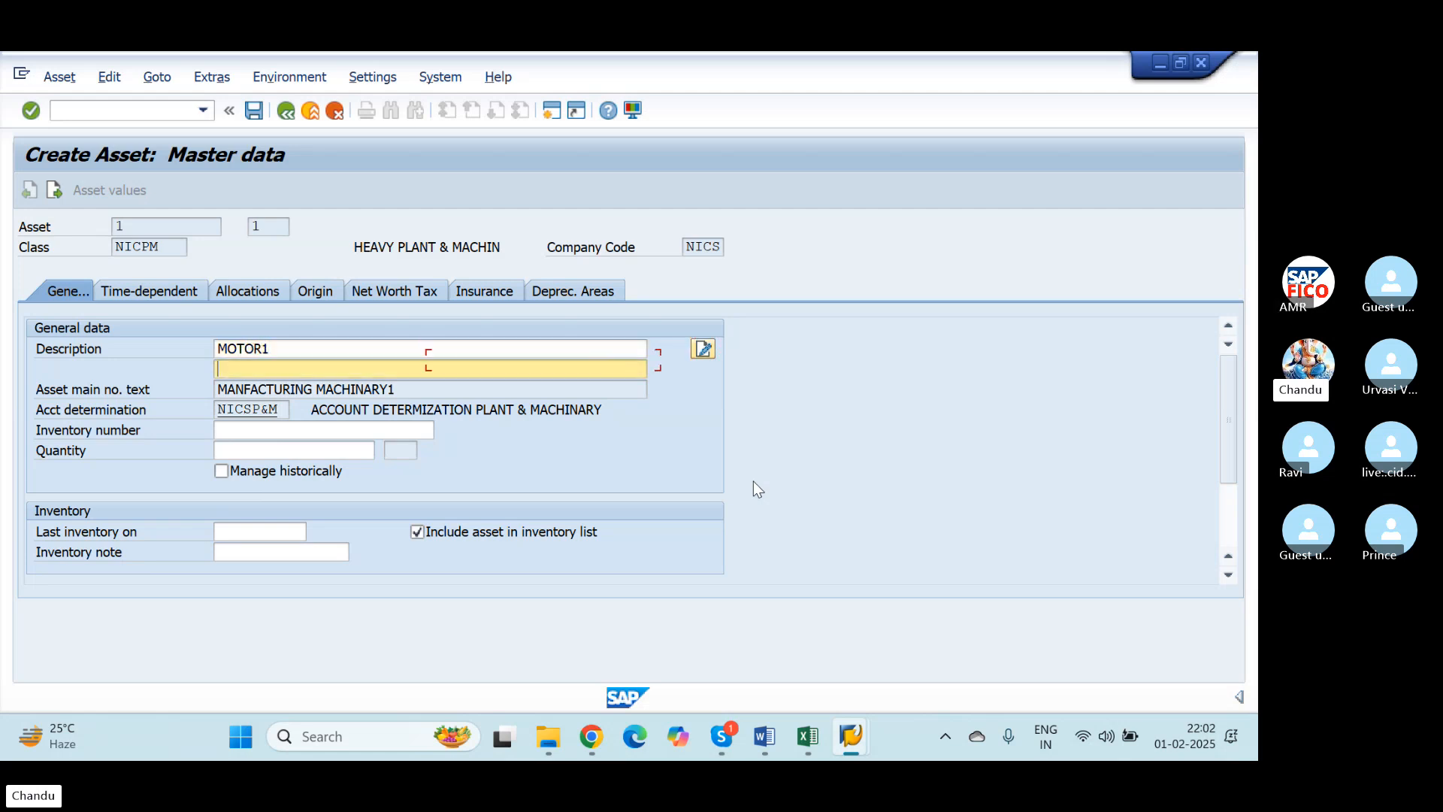
Set the sub-asset's capitalization date to 01.02.2025, and save the record from its depreciation areas view
key("Tab")
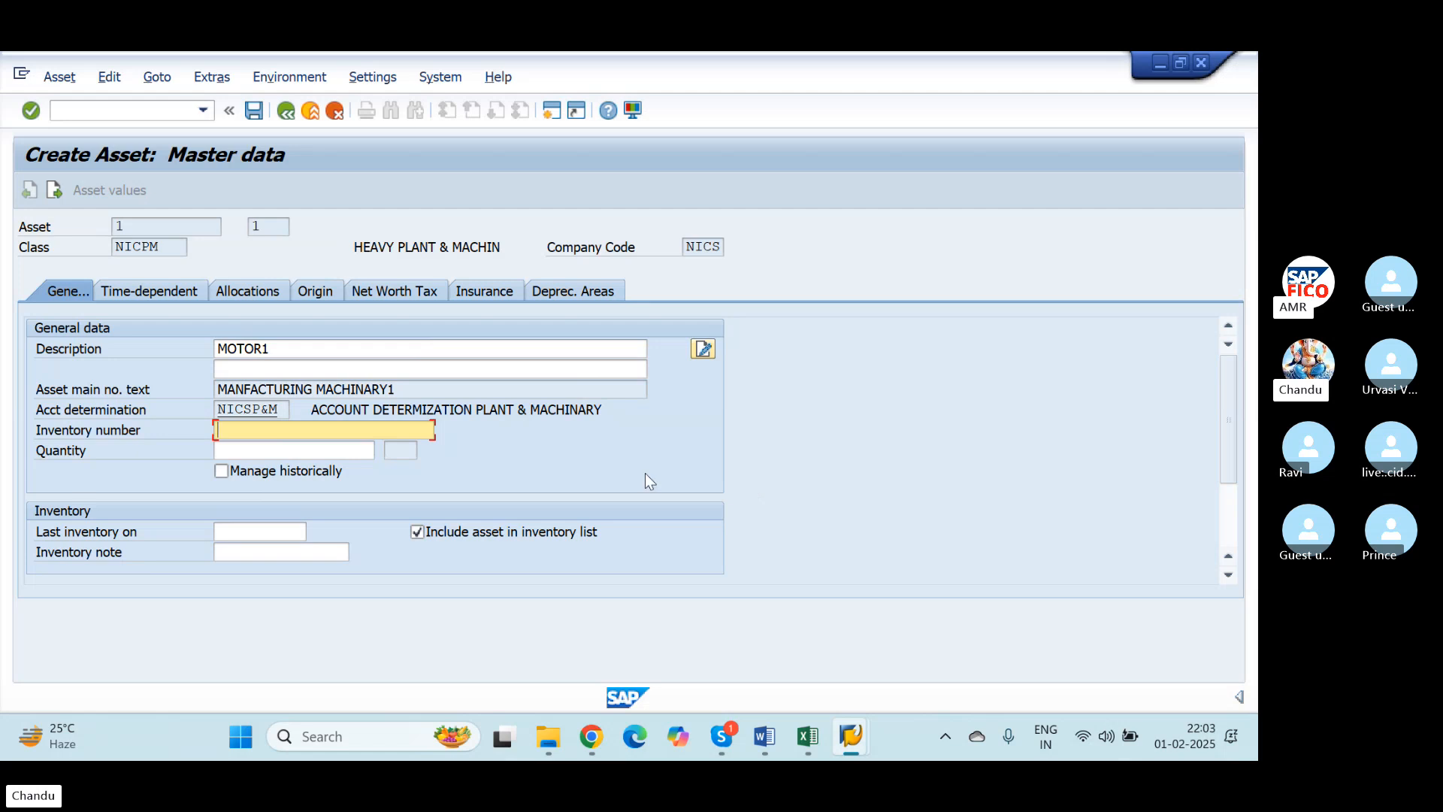
left_click(434, 389)
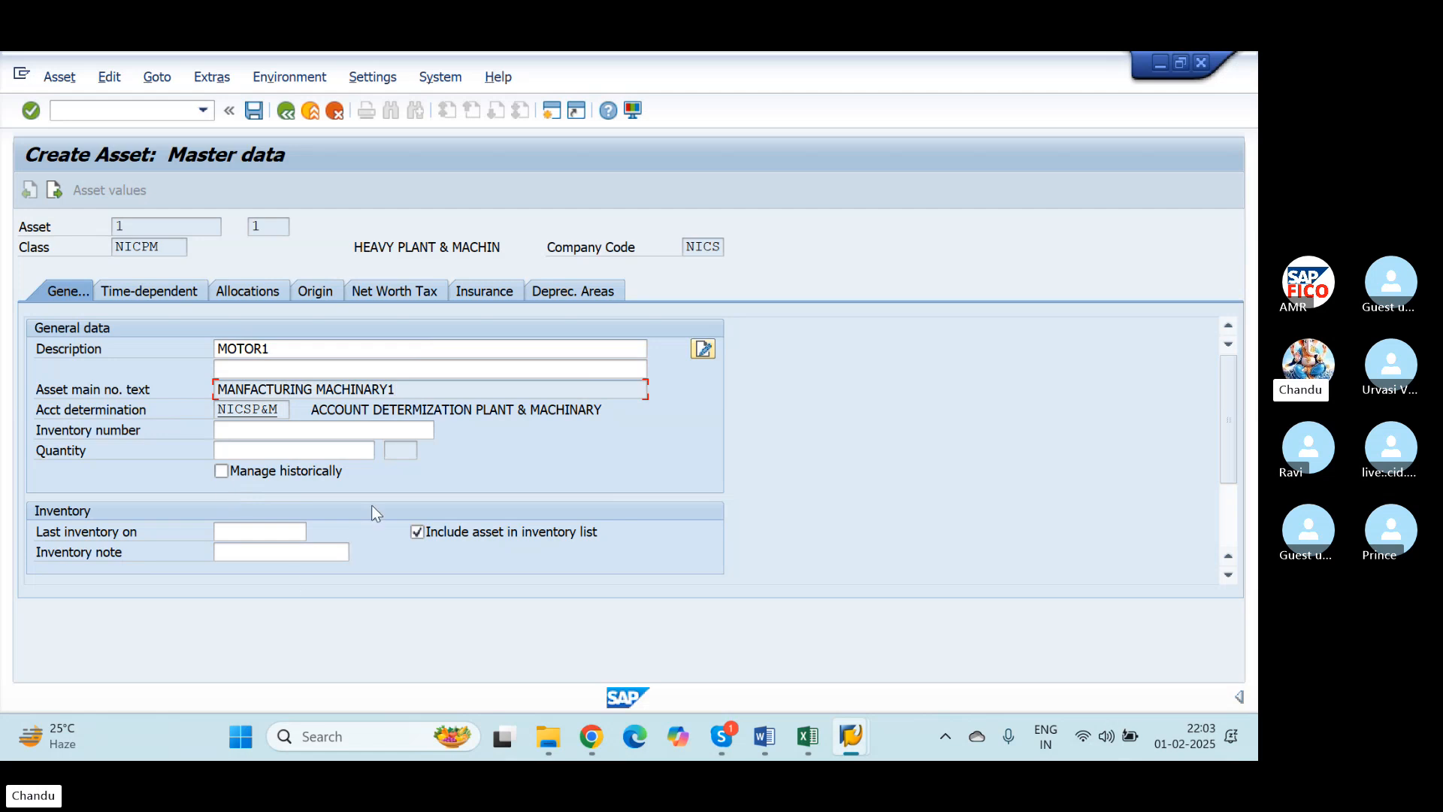
scroll(371, 503, "down", 3)
left_click(264, 492)
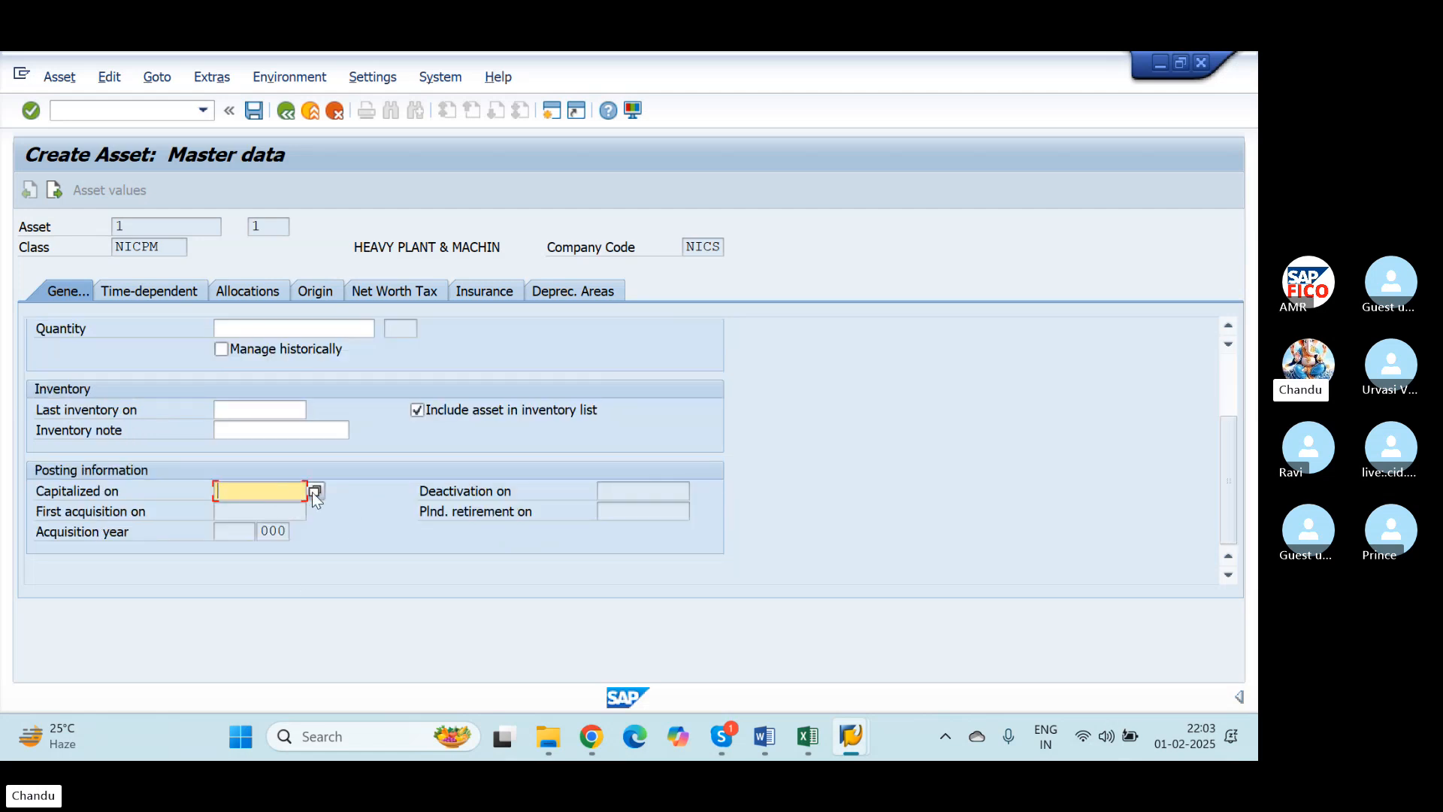
type("01")
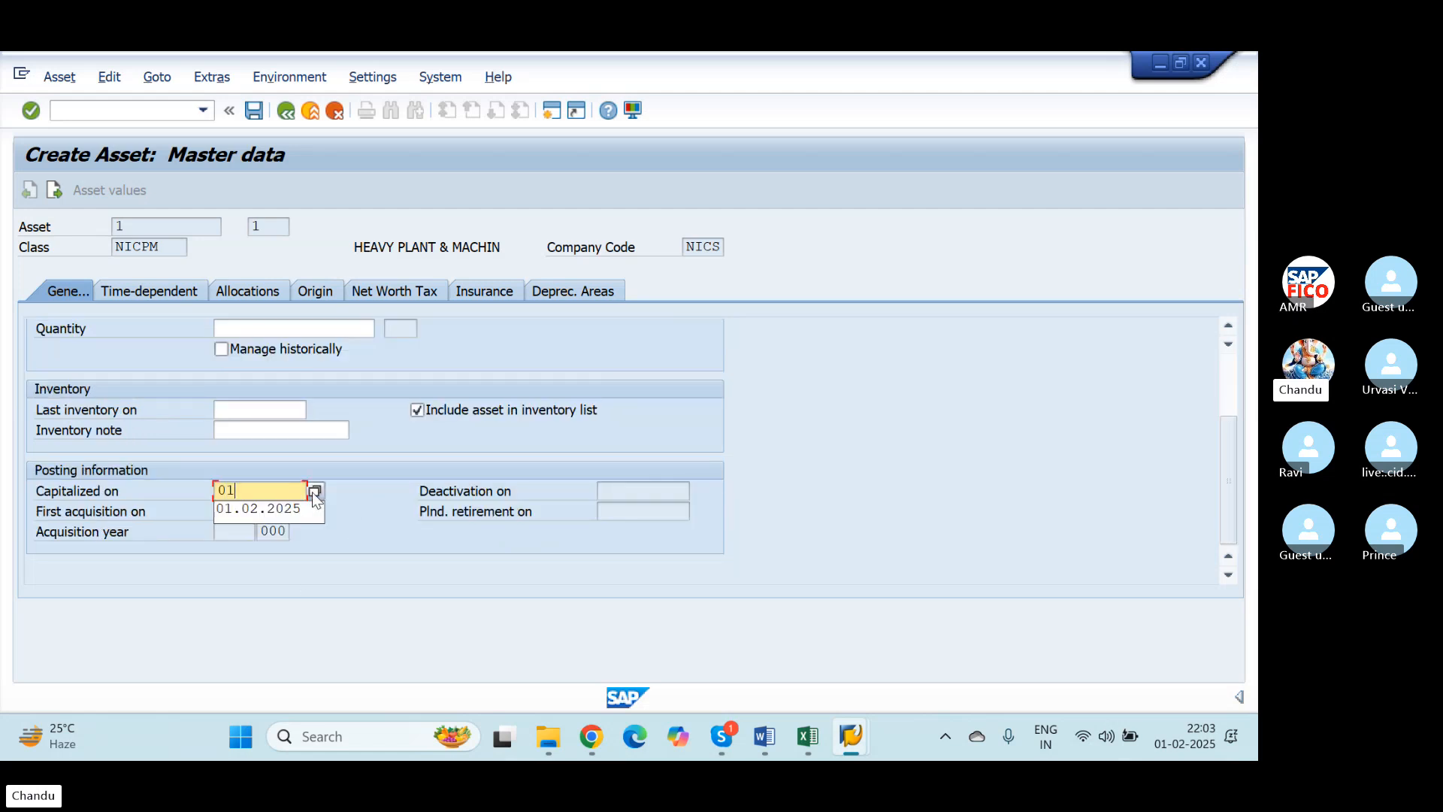
key("Down")
key("Return")
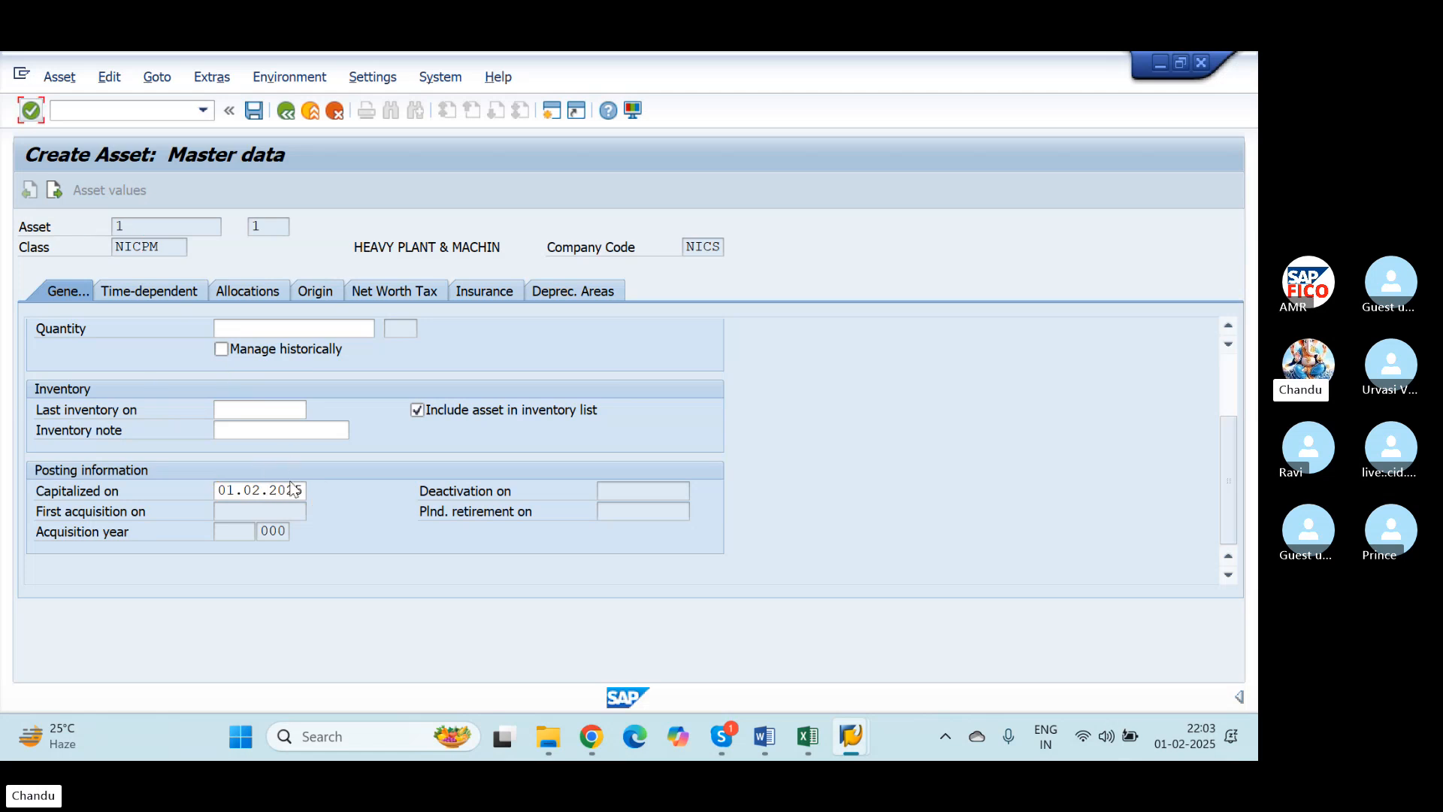
left_click(556, 292)
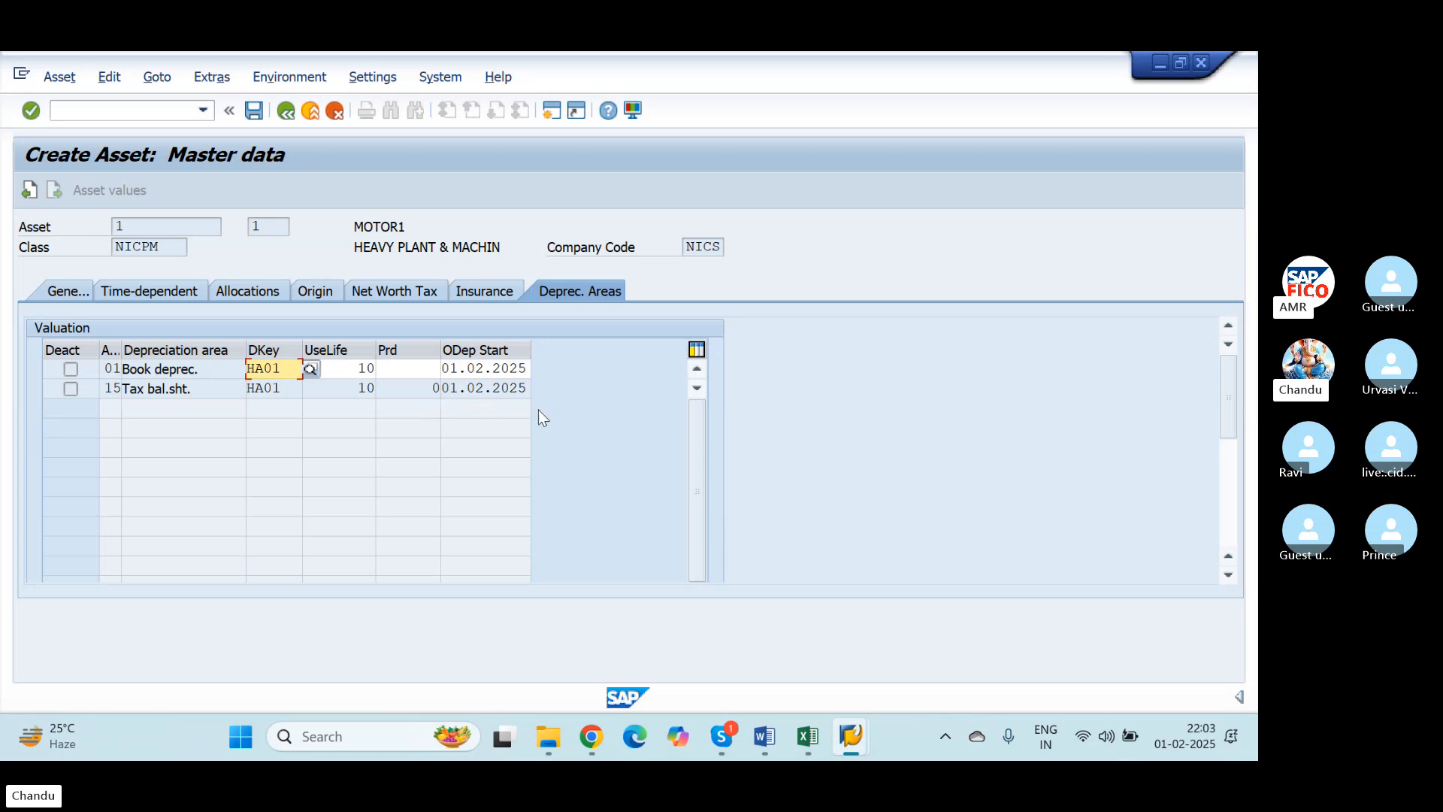
left_click(253, 110)
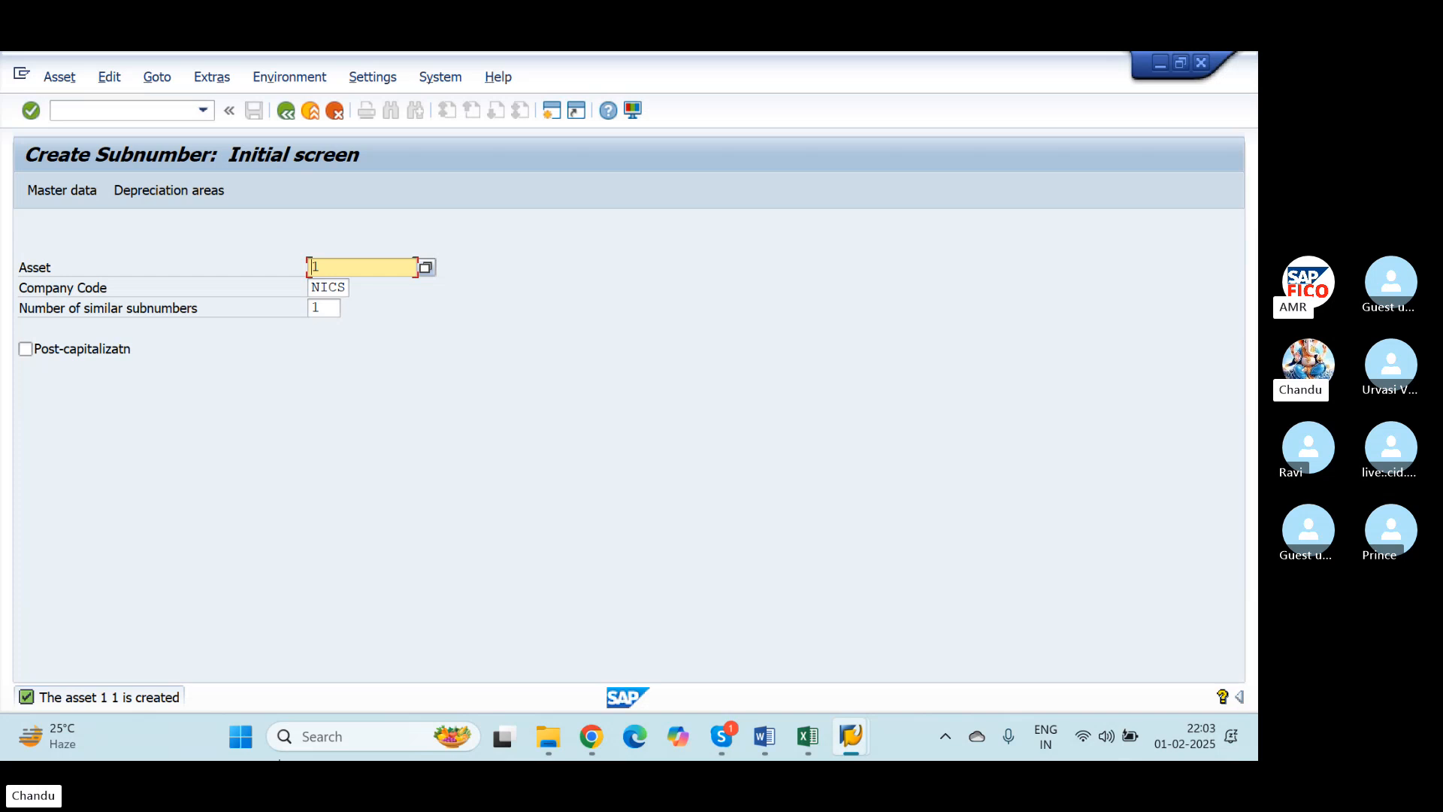
Switch to the Excel list and append "PURCHASE OF ASSET T-F-09" to the Sub Asset Master Creation entry in row 53
key("alt+Tab")
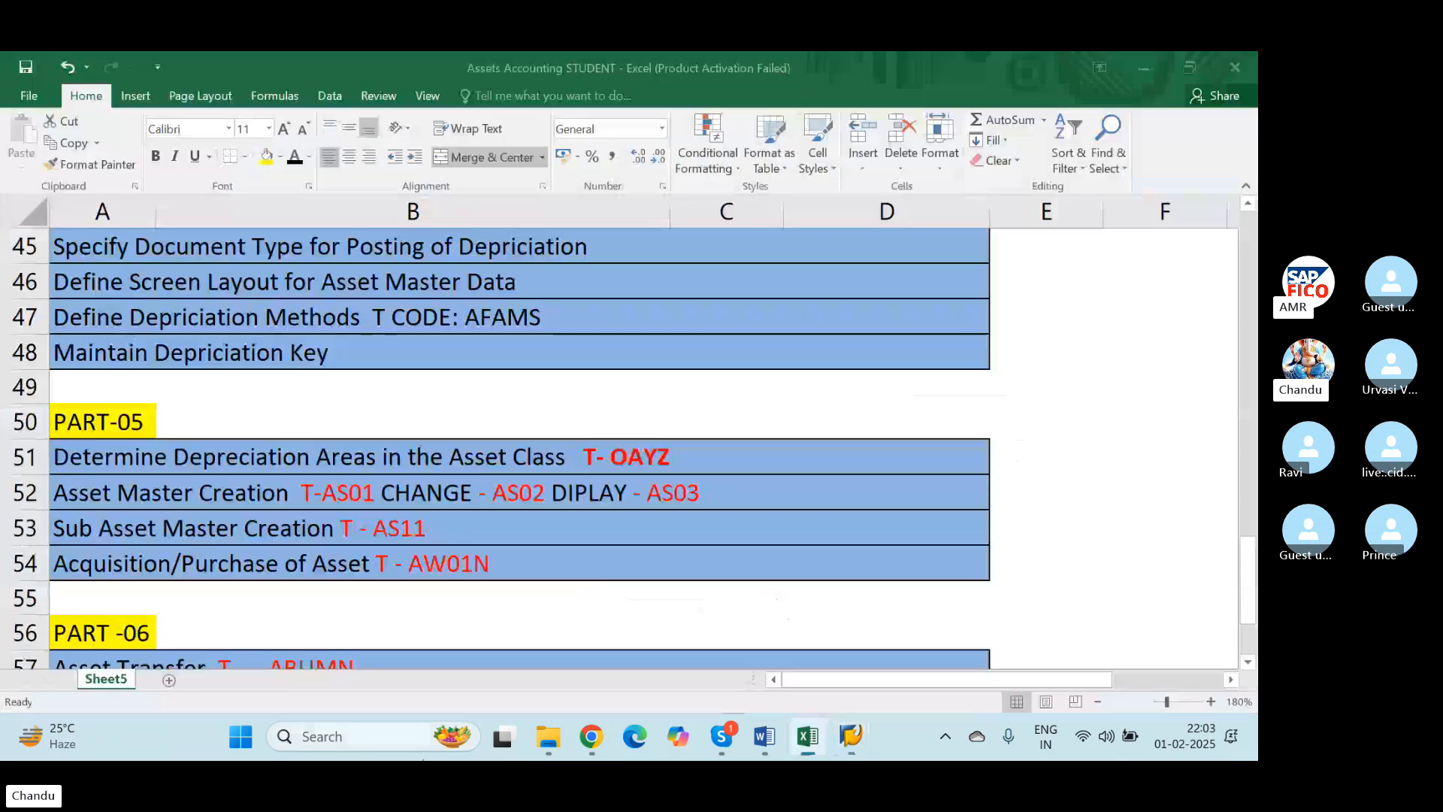
scroll(441, 599, "down", 2)
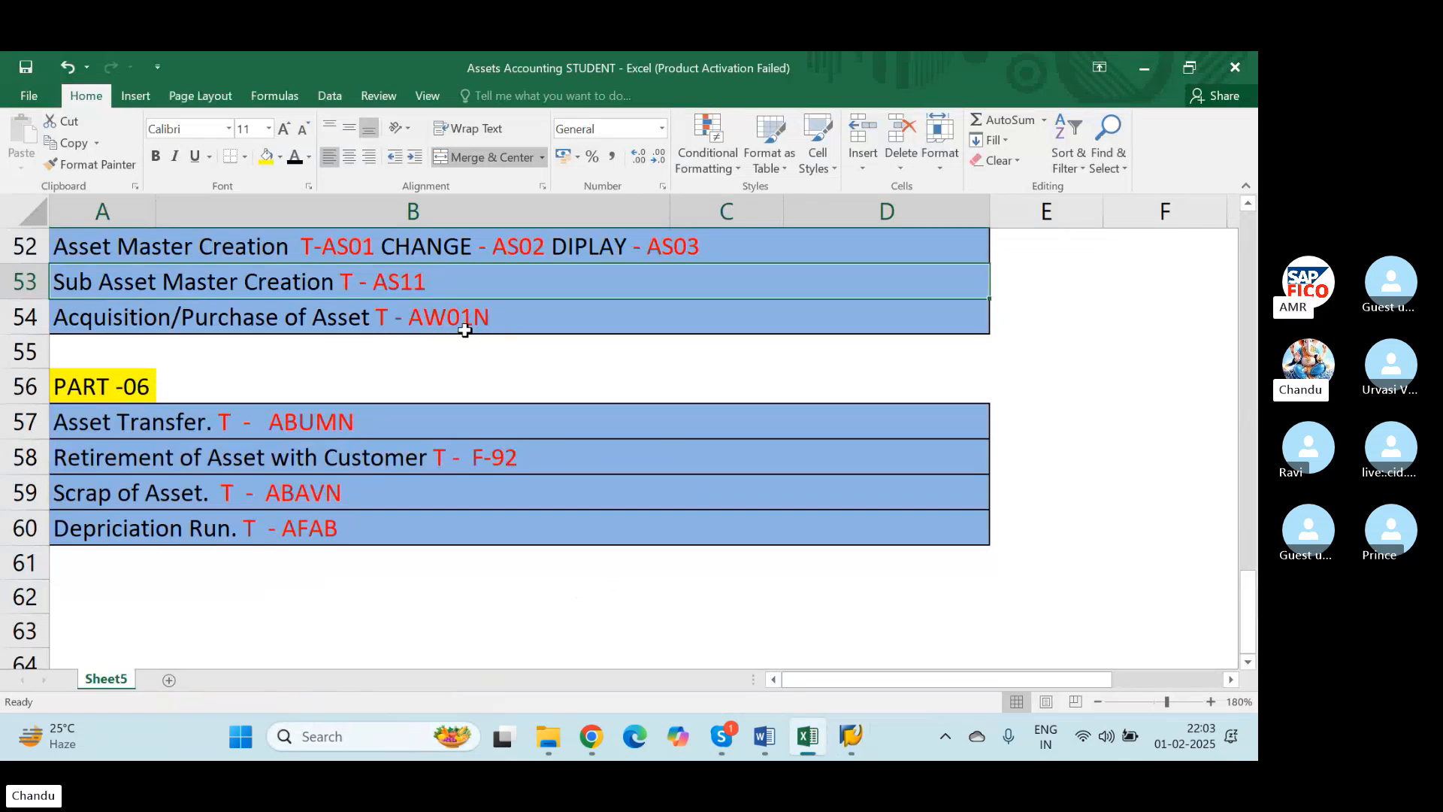
left_click(477, 318)
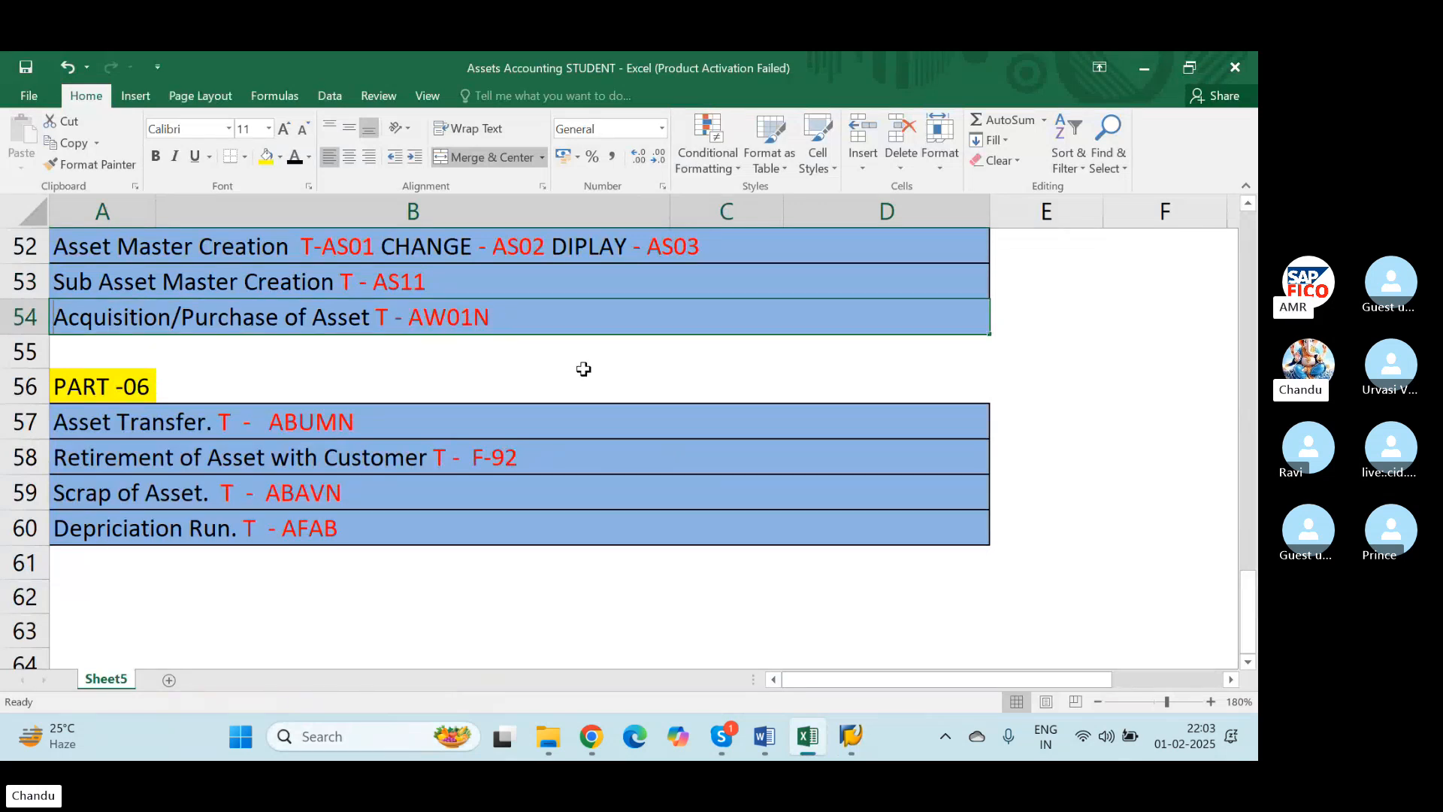
key("F2")
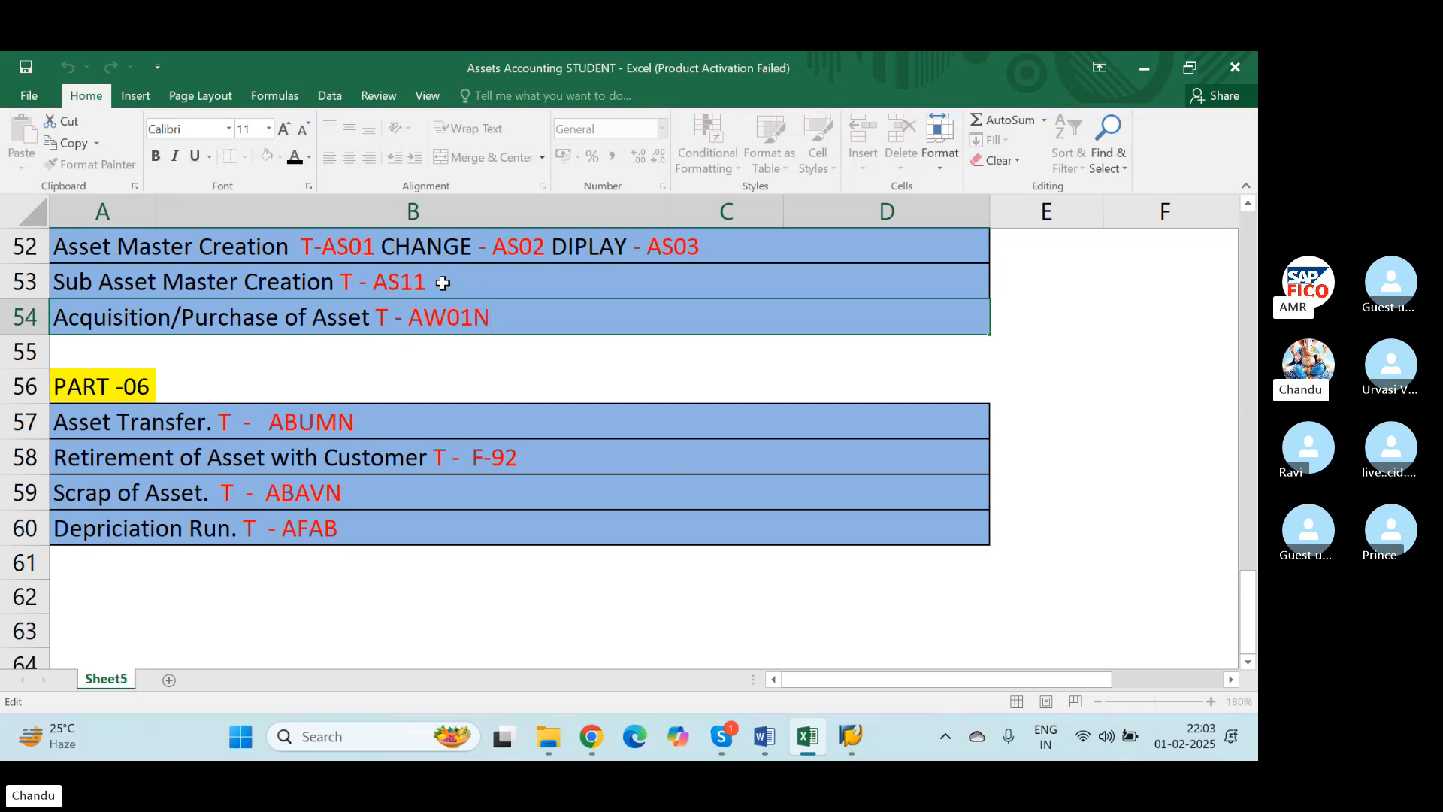
left_click(443, 283)
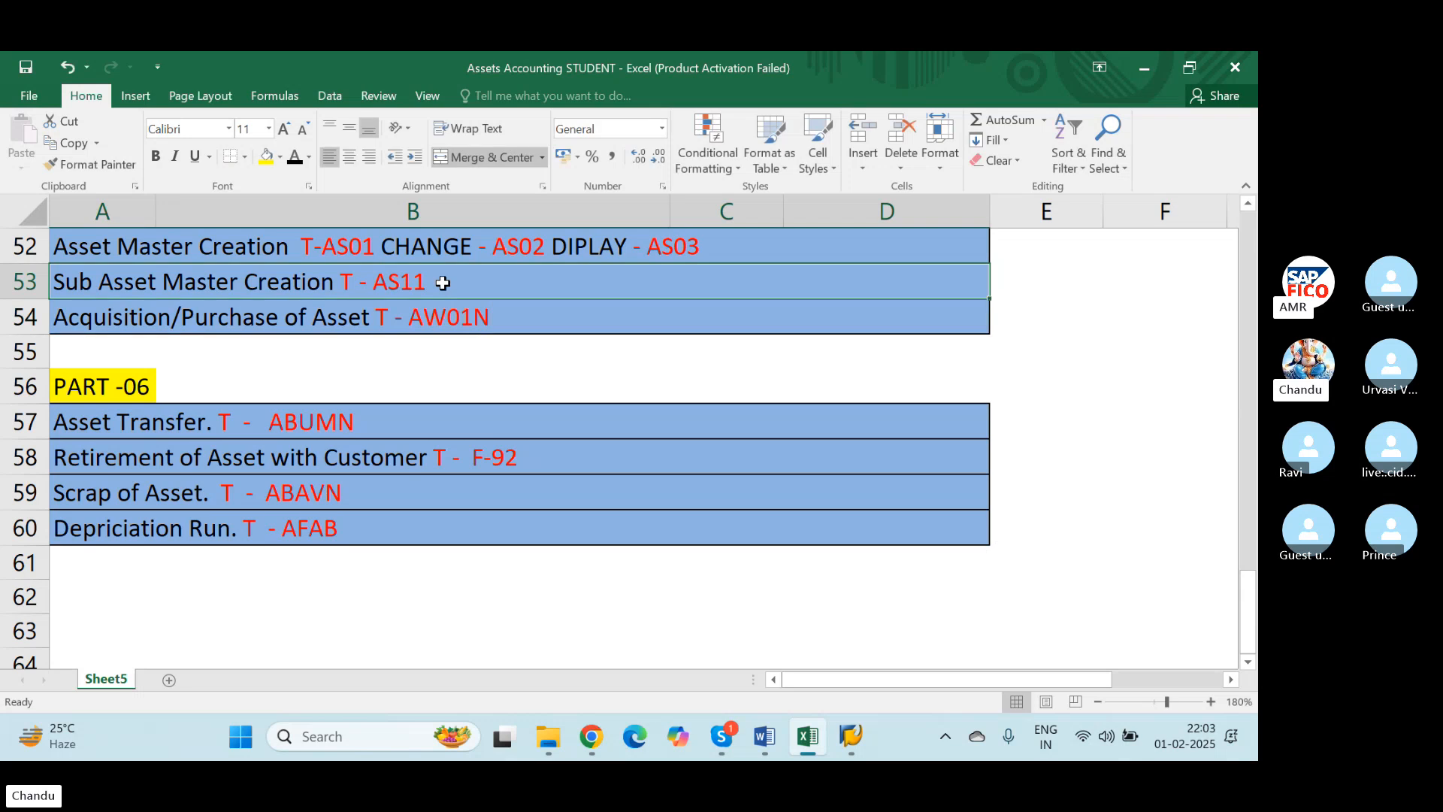
key("F2")
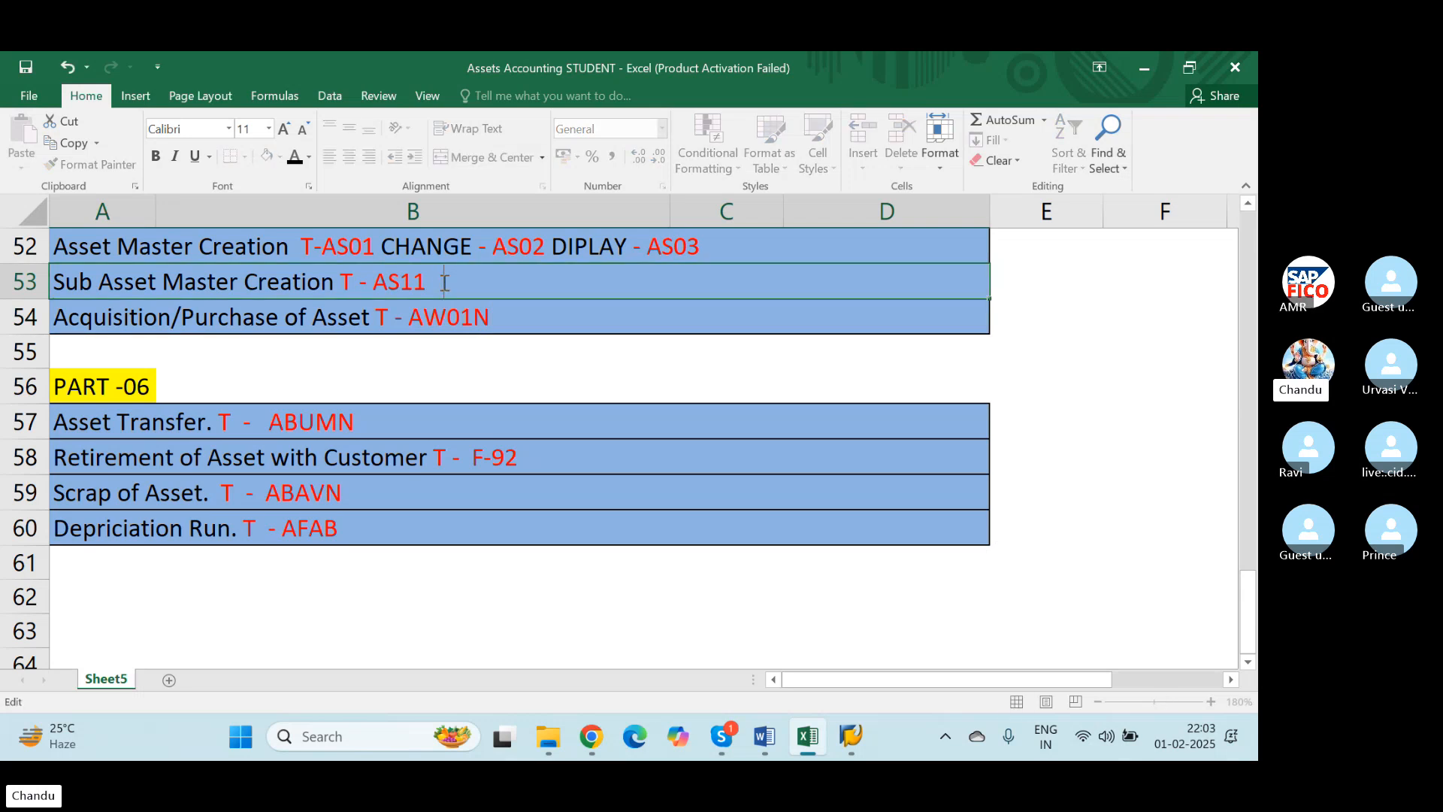
type("PURCHASE ")
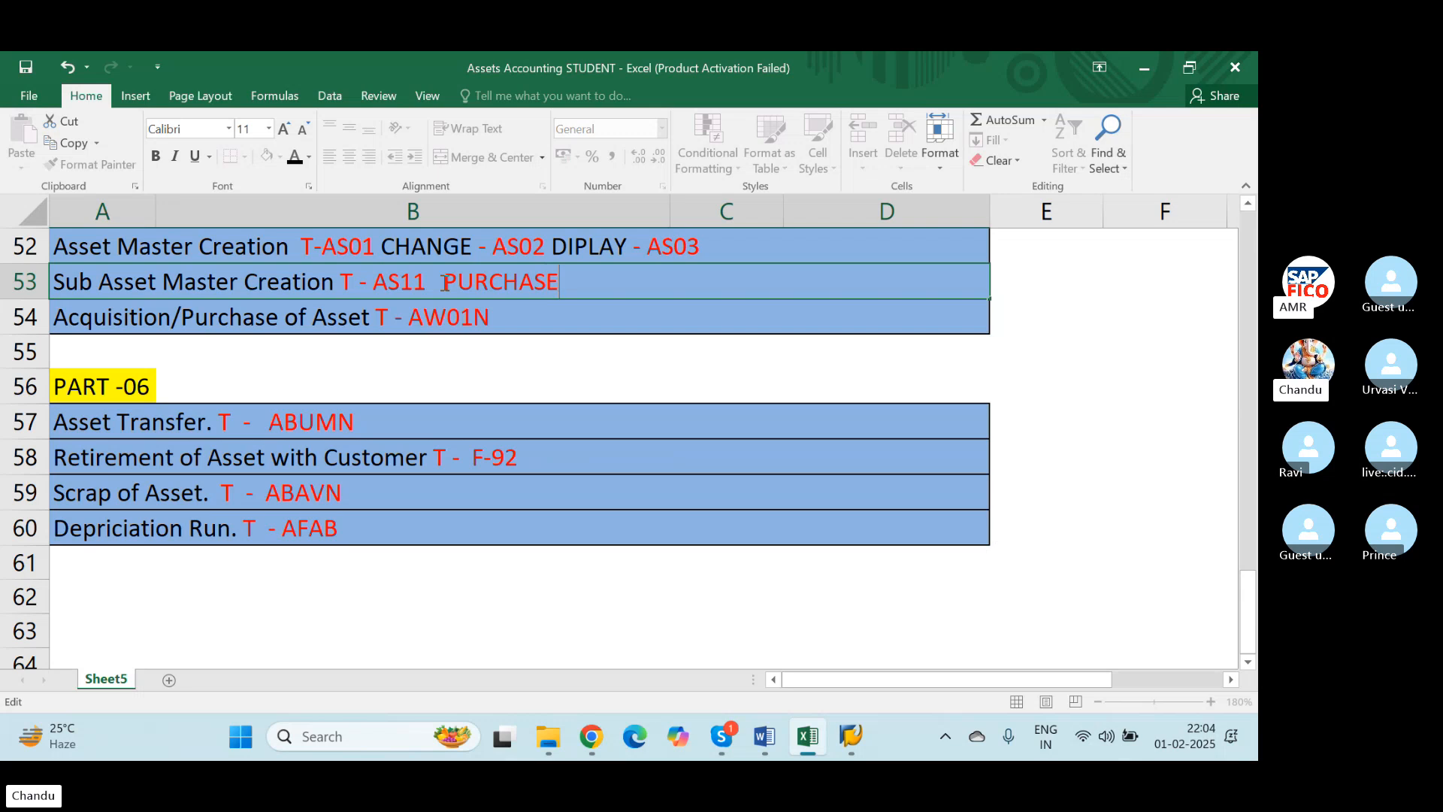
type("OF A")
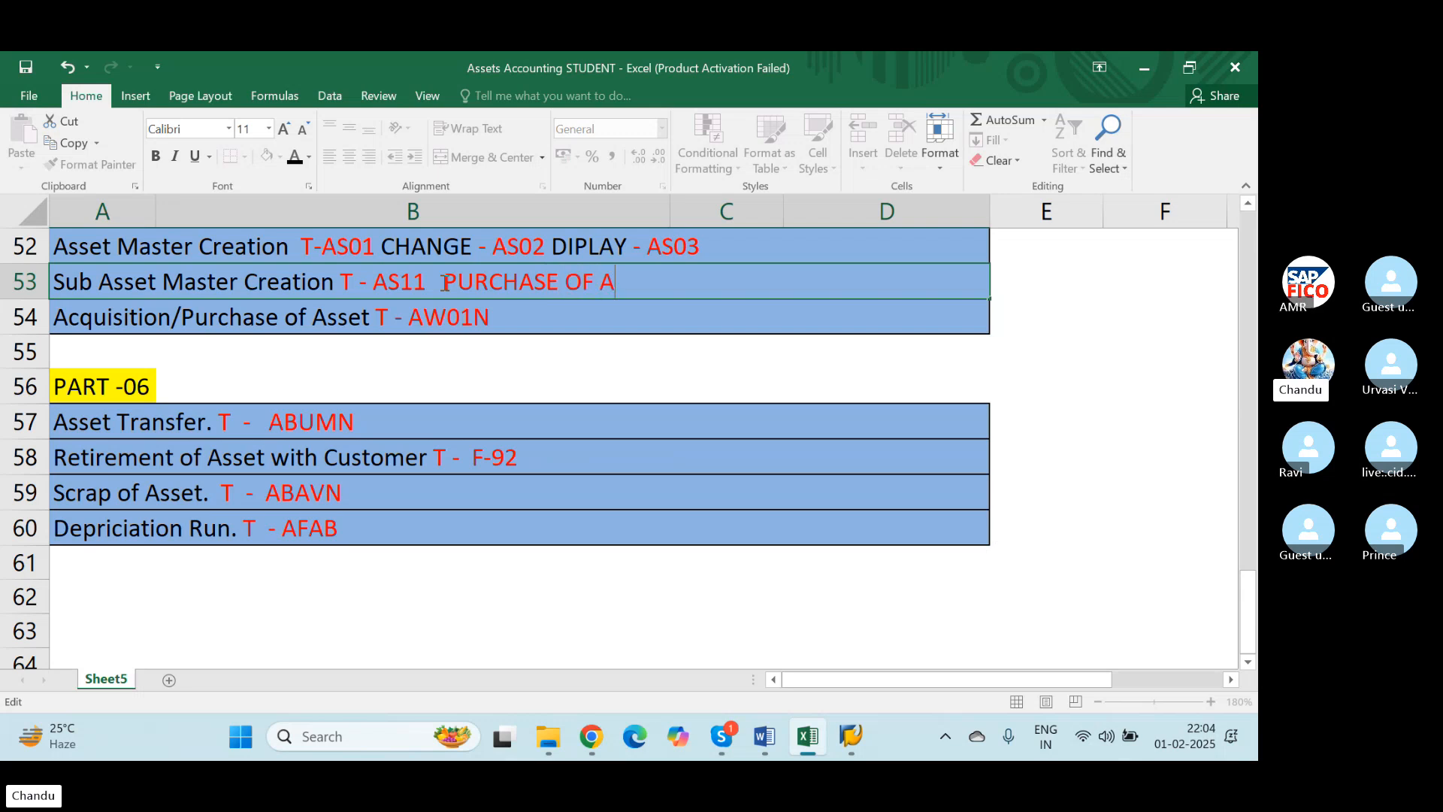
type("SSET T-")
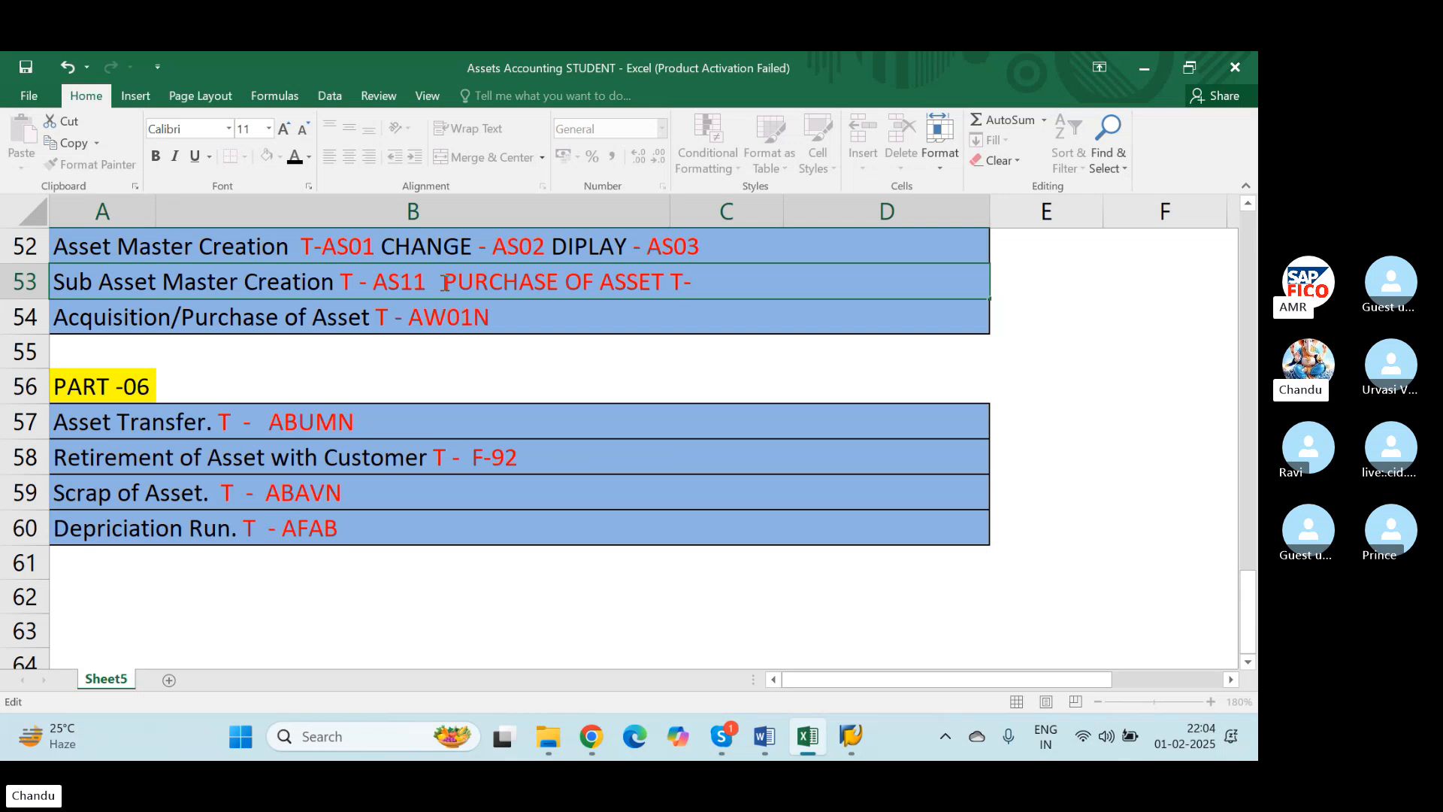
key("Right")
type("F")
type("-9")
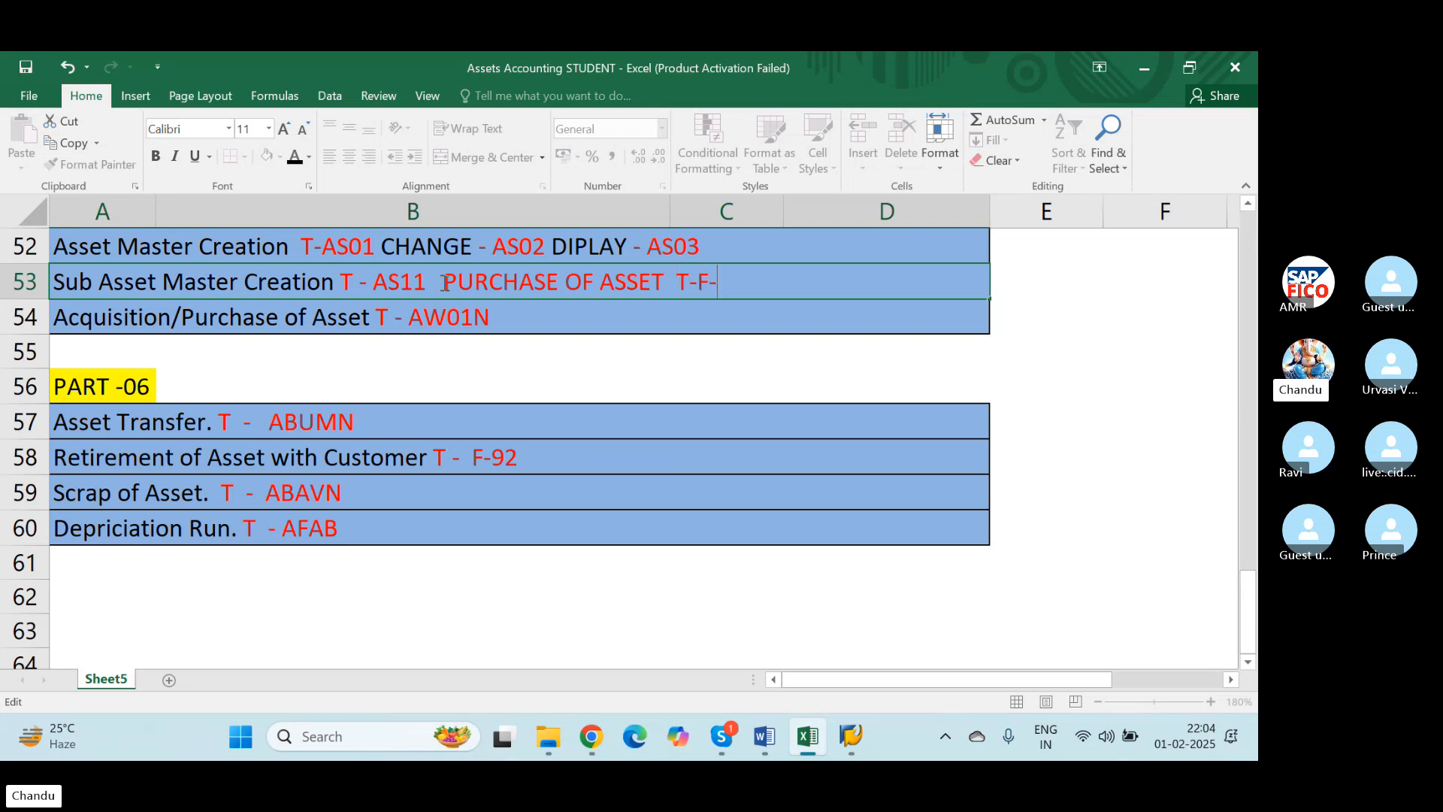
type("0")
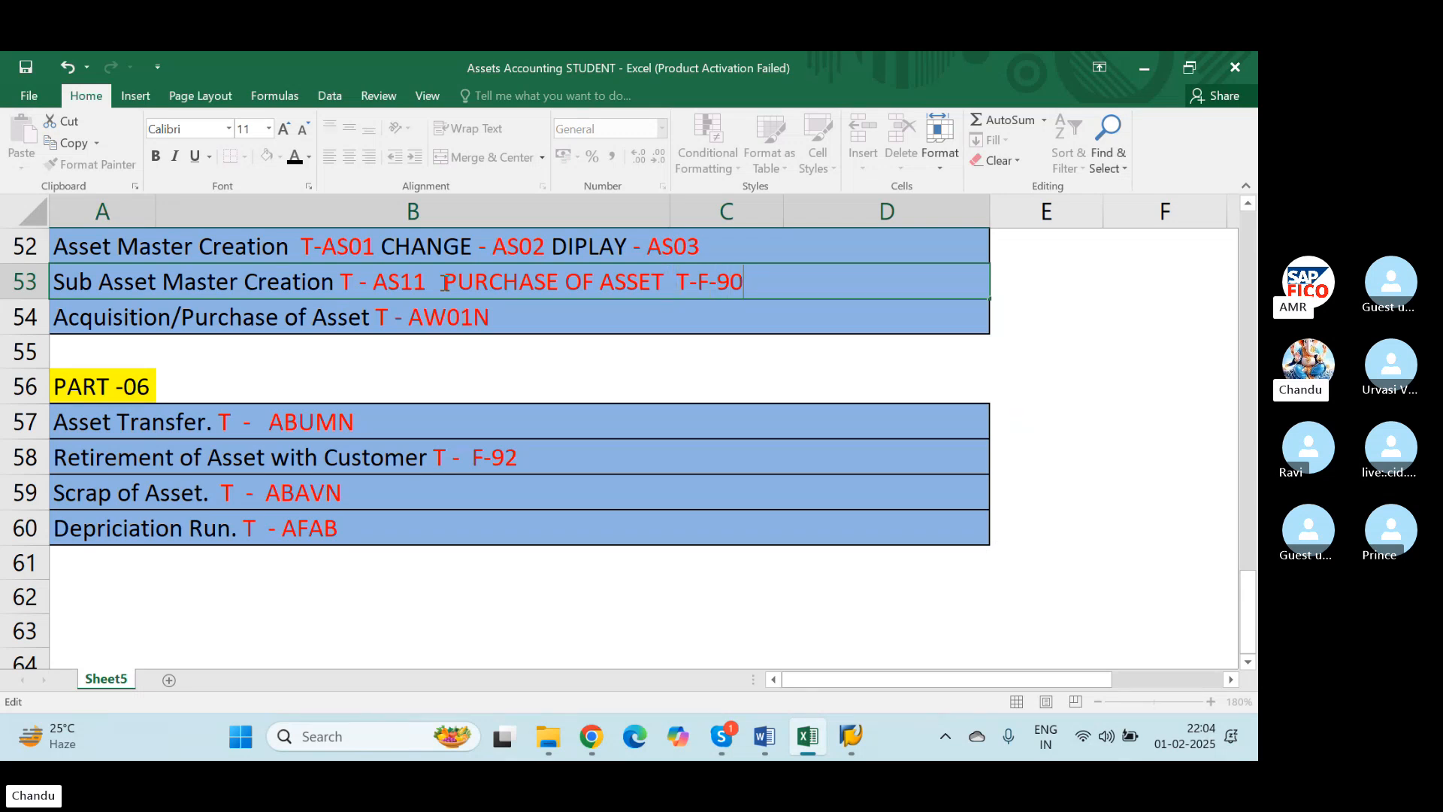
key("BackSpace")
key("BackSpace")
type("09")
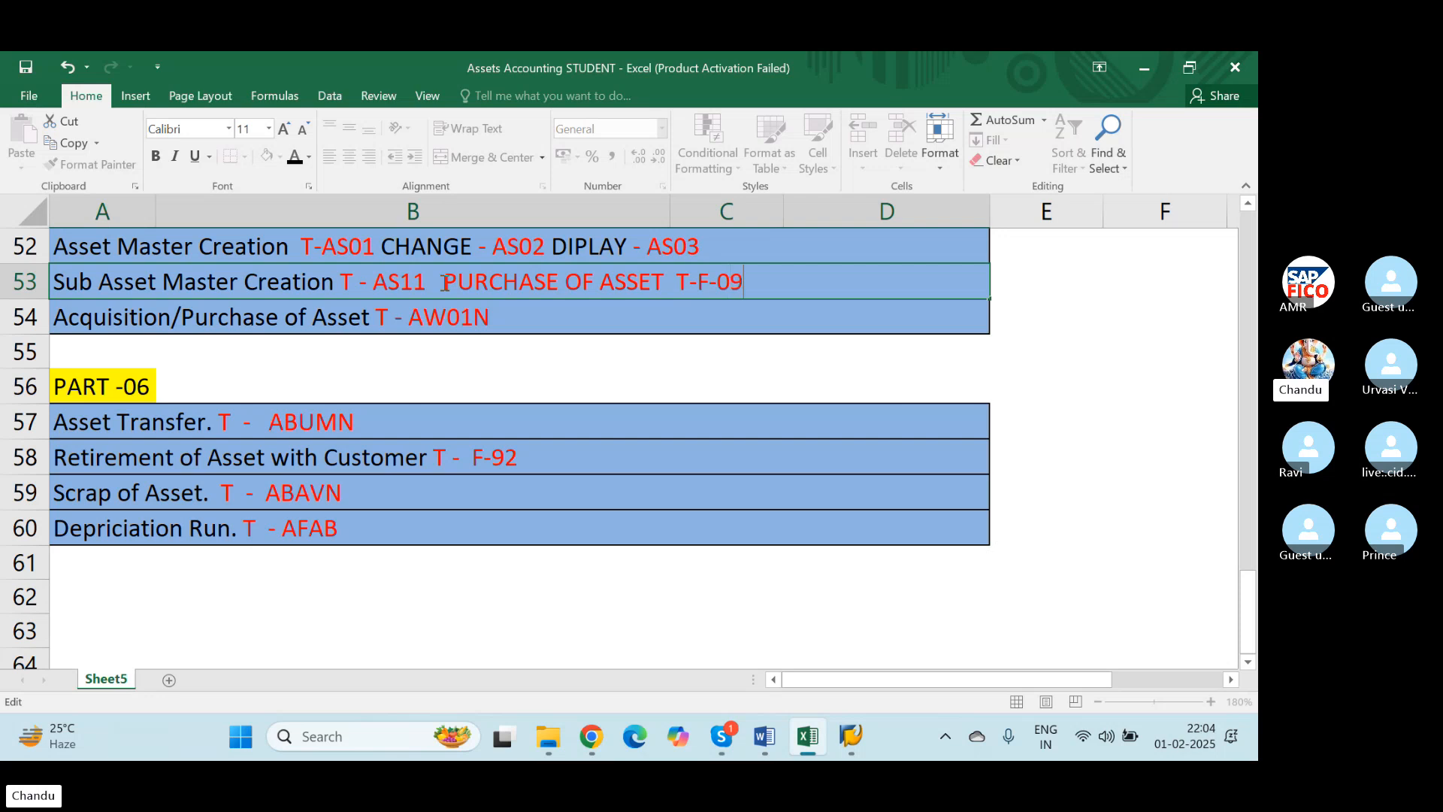
Change the font colour of the words "PURCHASE OF ASSET" in row 53 to black
key("Left")
key("Left")
key("Left")
key("Left")
key("Left")
key("Left")
key("Left")
key("Left")
key("Left")
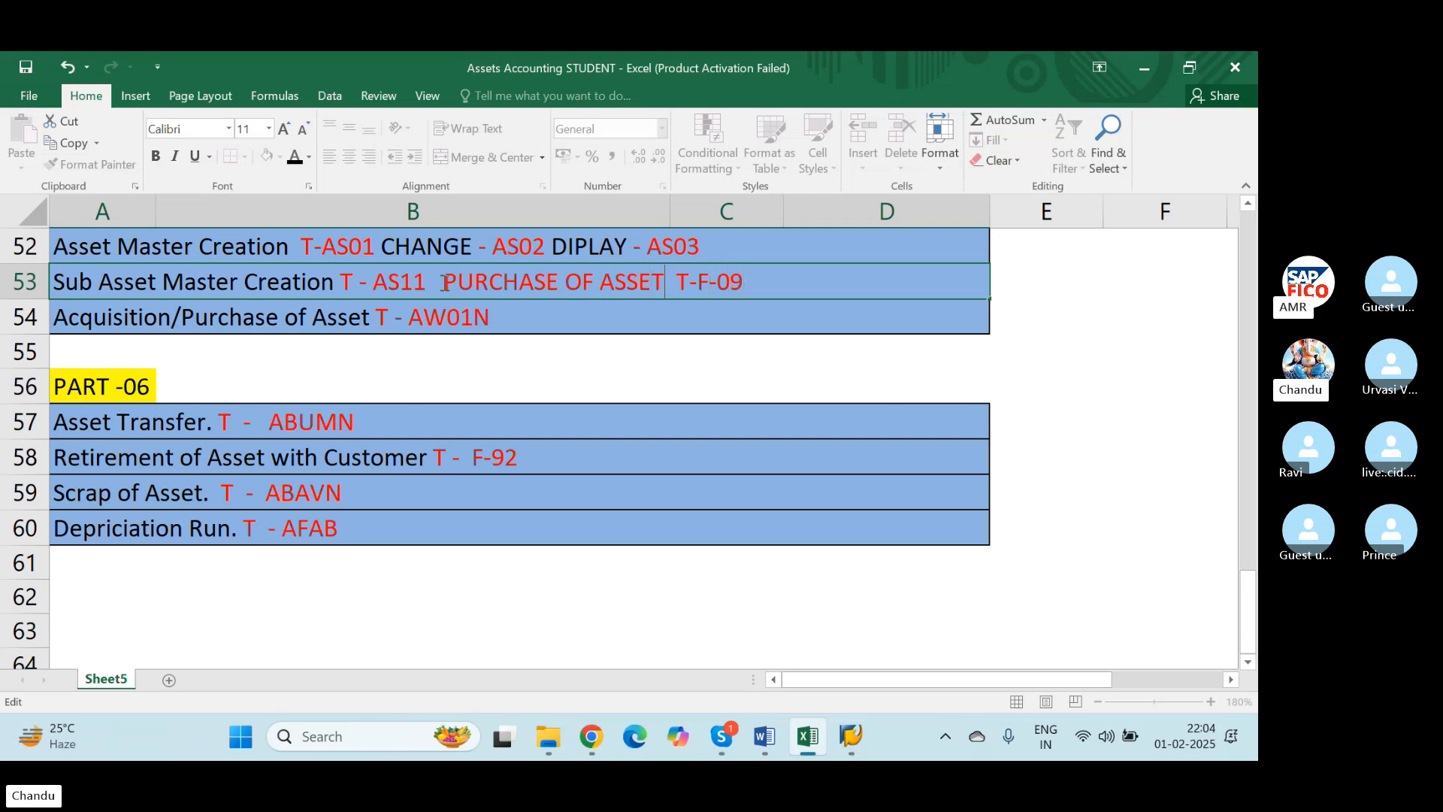
key("shift+Left")
key("shift+Left")
key("shift+Left")
key("shift+Left")
key("shift+Left")
key("shift+Left")
key("shift+Left")
key("shift+Left")
key("shift+Left")
key("shift+Left")
key("shift+Left")
key("shift+Left")
key("shift+Left")
key("shift+Left")
key("shift+Left")
key("shift+Left")
key("shift+Left")
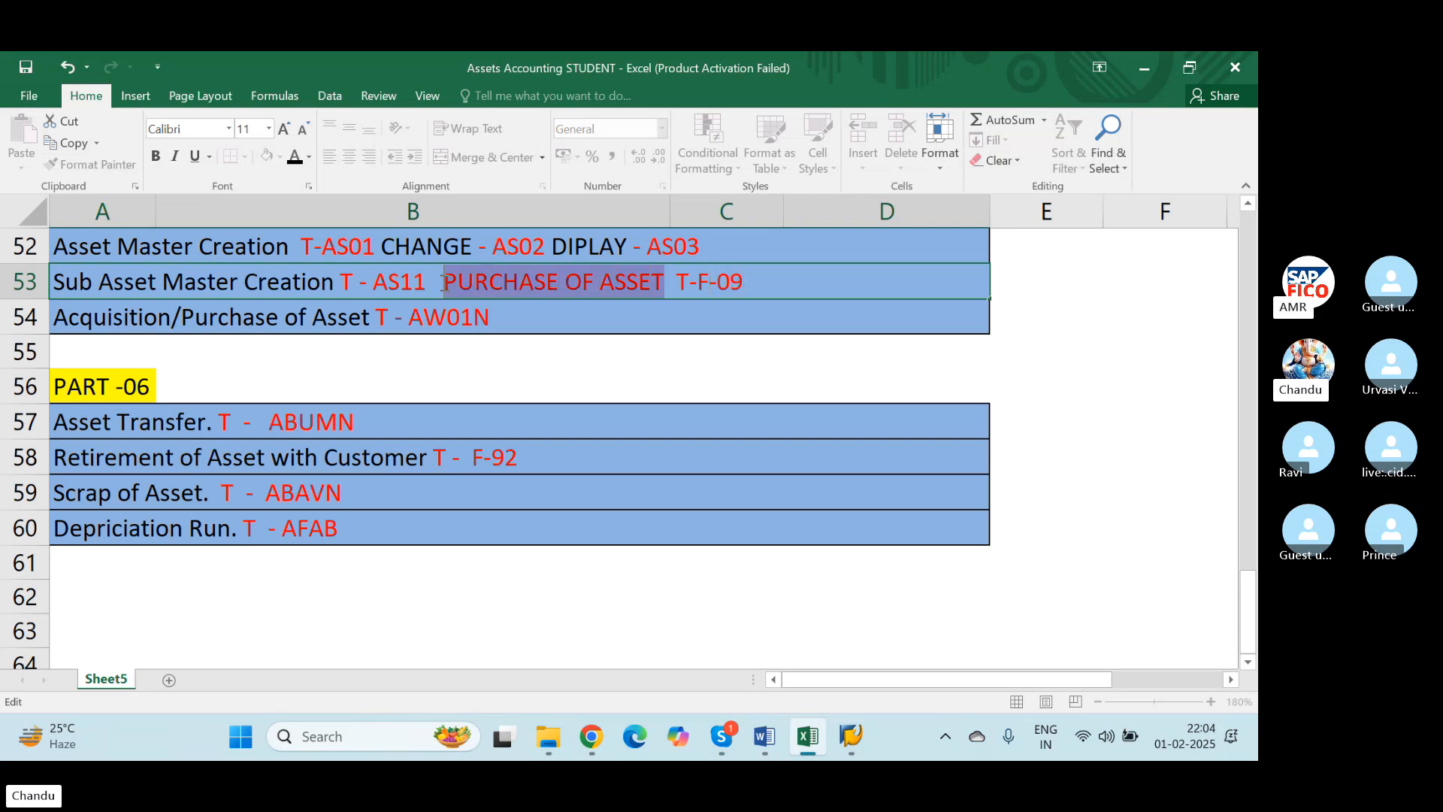
left_click(294, 161)
Correct the asset purchase transaction code at the end of row 53 to F-90
left_click(763, 278)
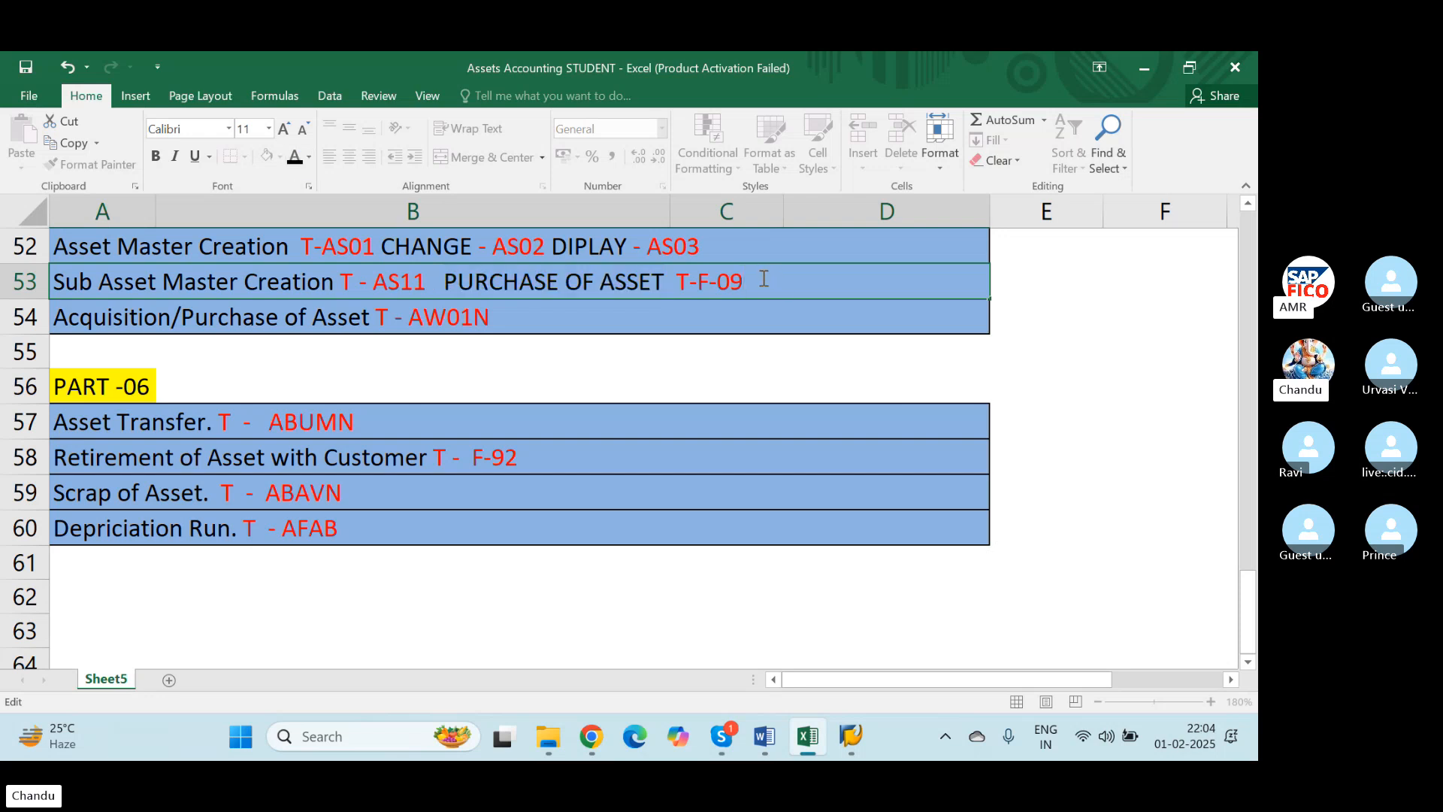
key("BackSpace")
key("BackSpace")
type("90")
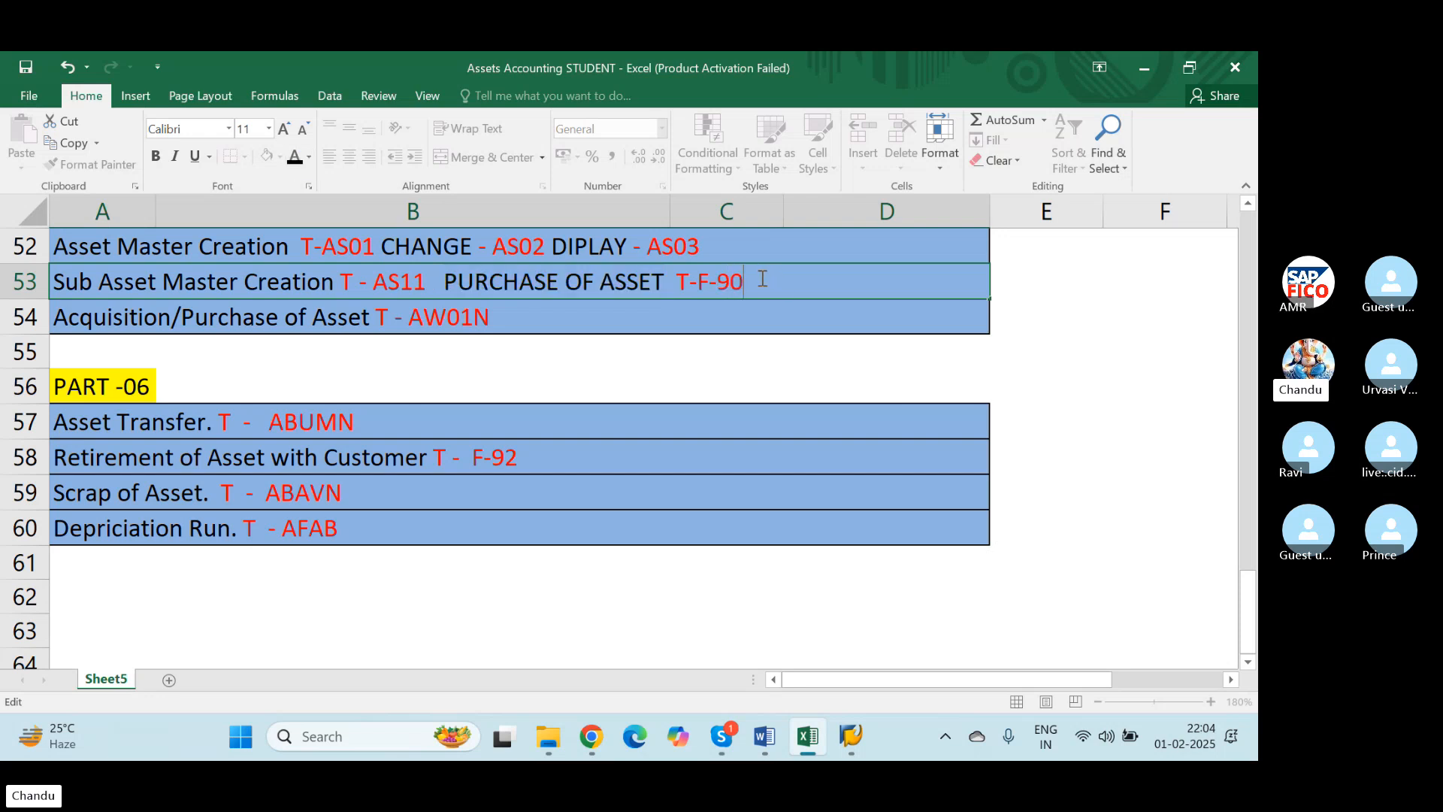
key("ctrl+Return")
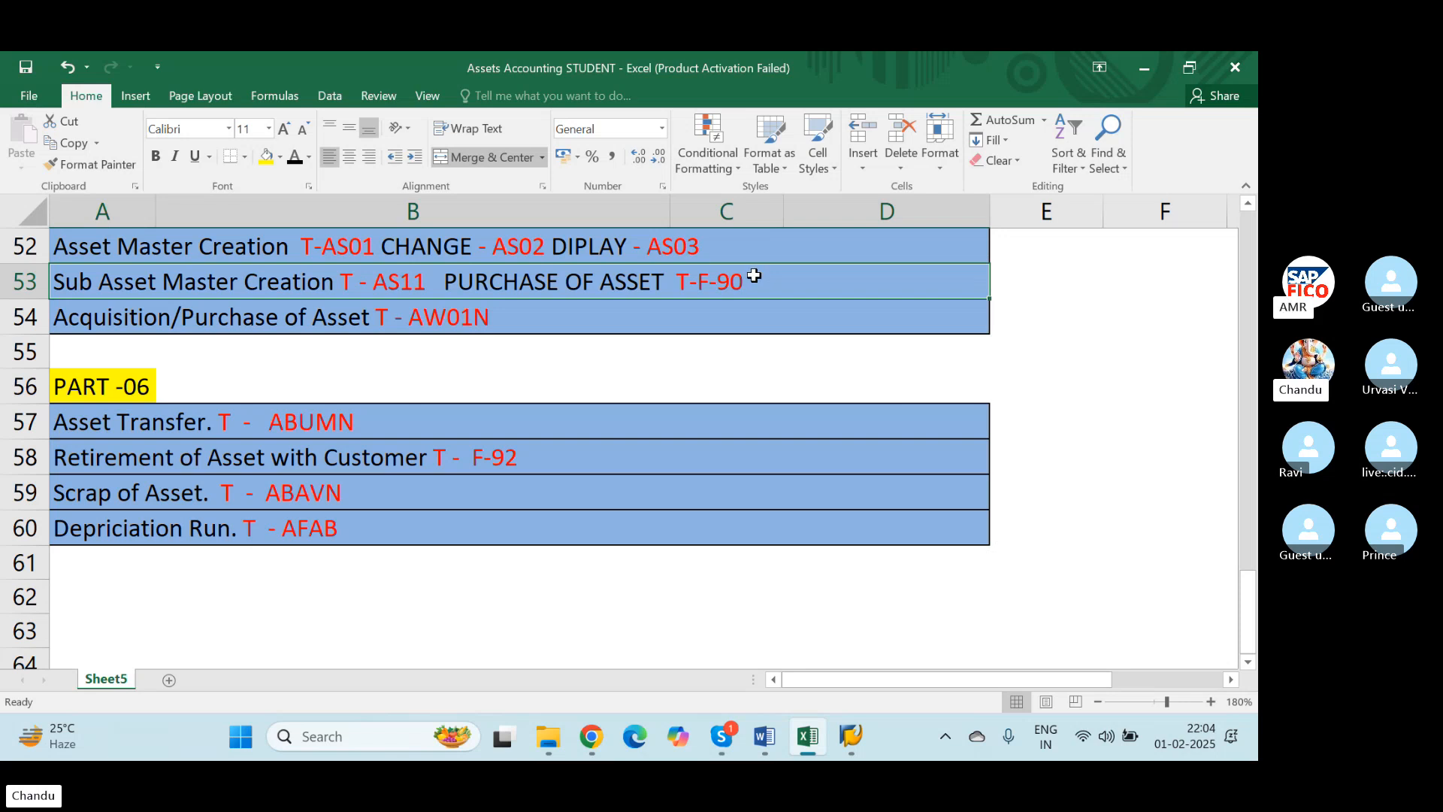
Switch to SAP and start transaction F-90 for an asset acquisition from purchase with vendor
key("alt+Tab")
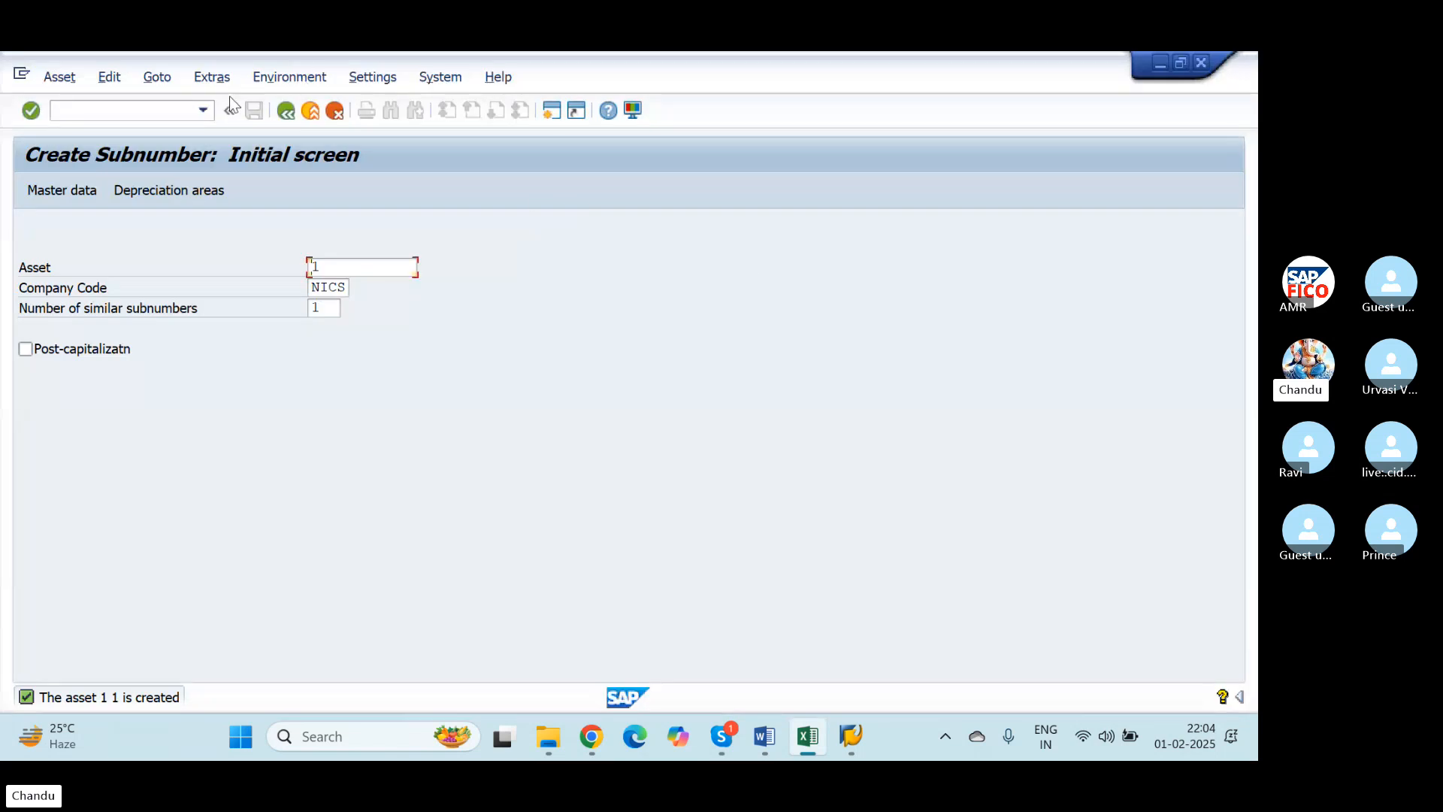
left_click(176, 112)
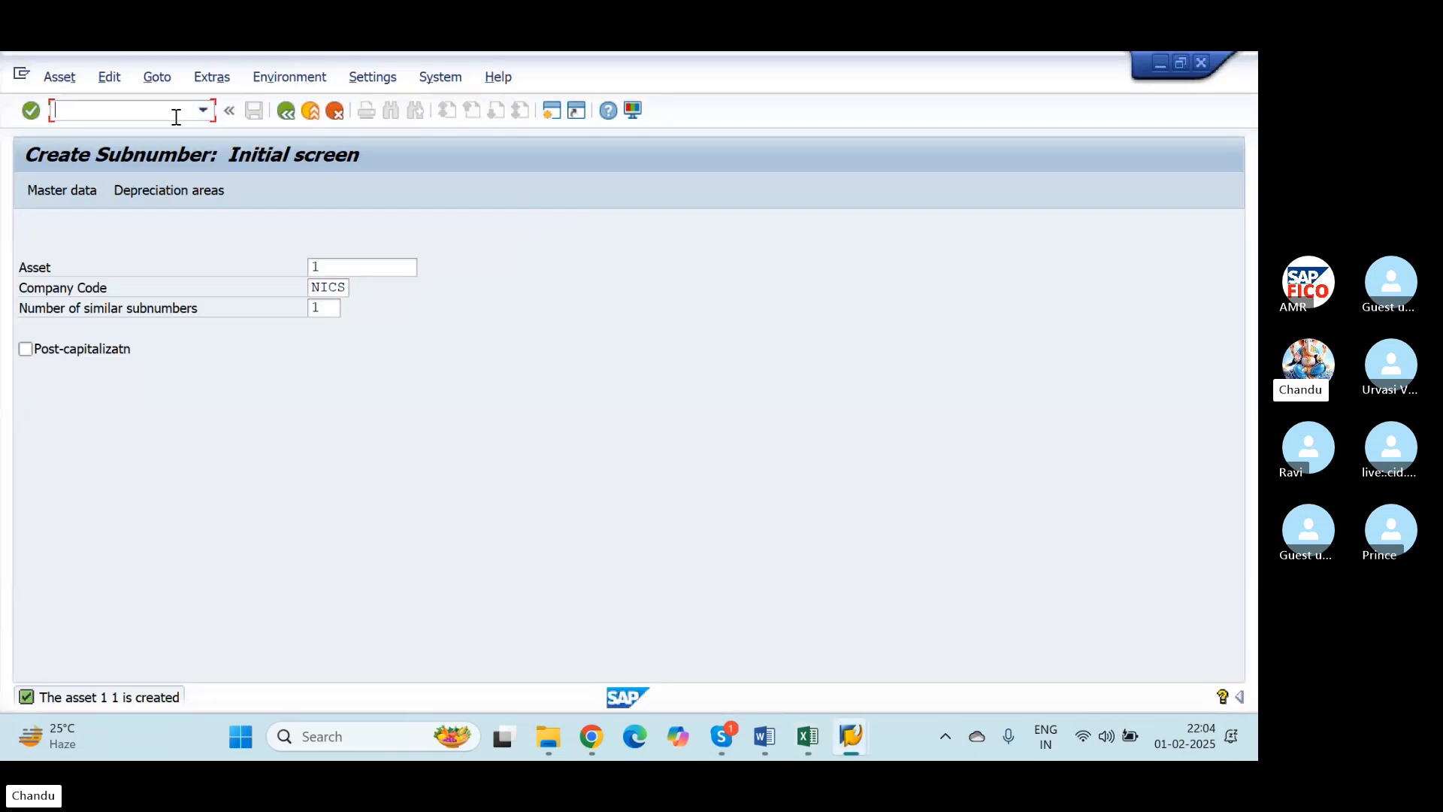
type("/NF-90")
key("Return")
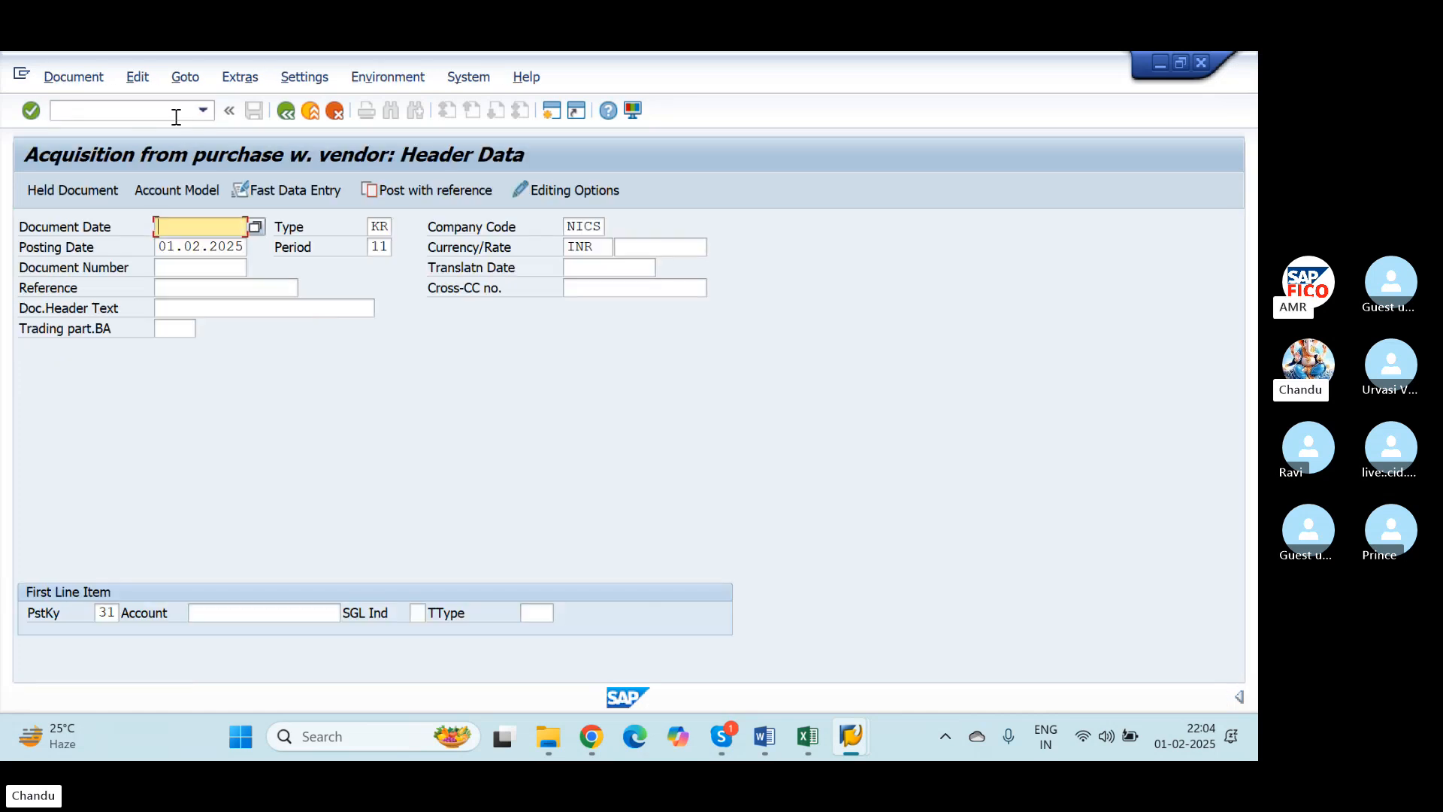
Enter 01.02.2025 as the document date, keeping type KR, the posting date and currency INR
type("01.02")
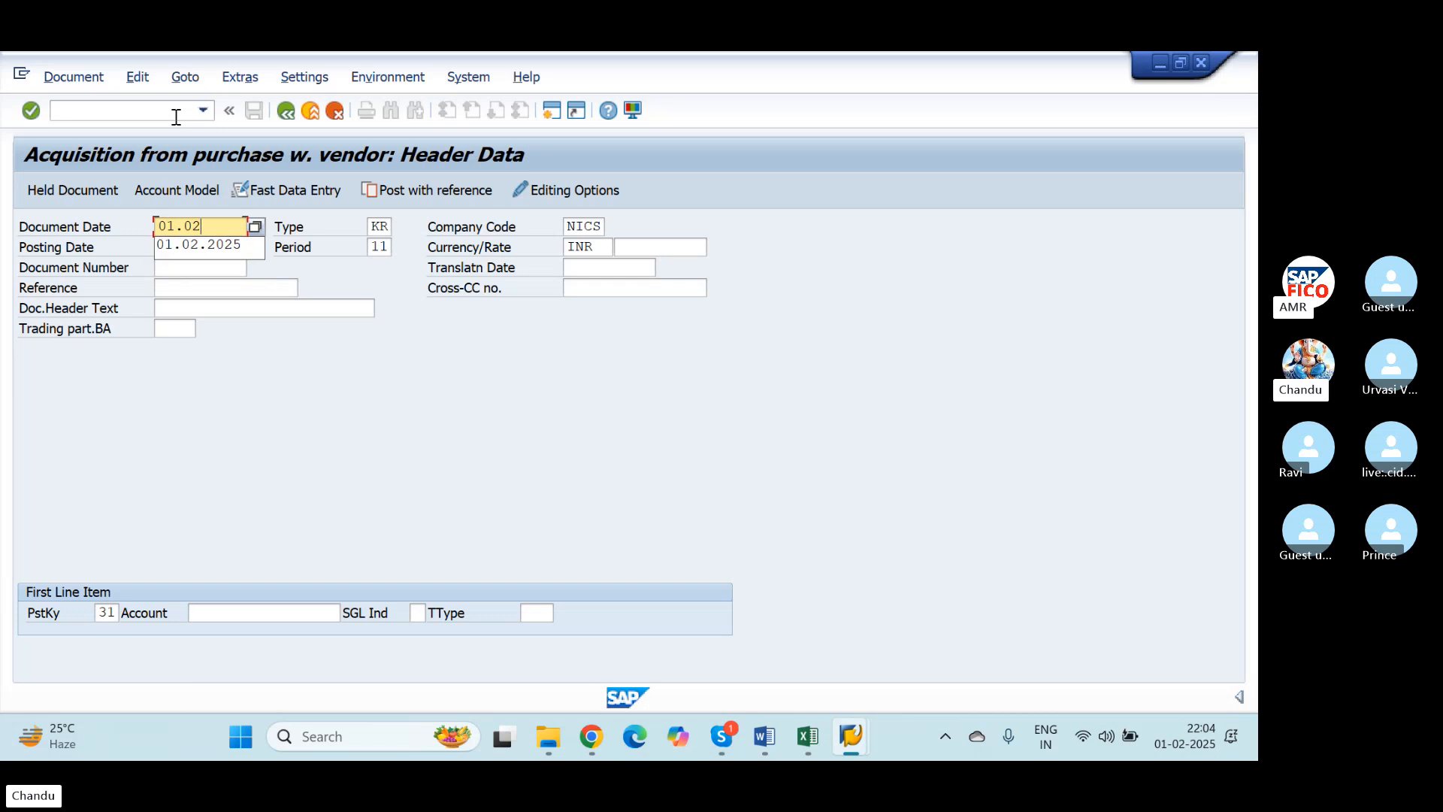
type(".2025")
key("Tab")
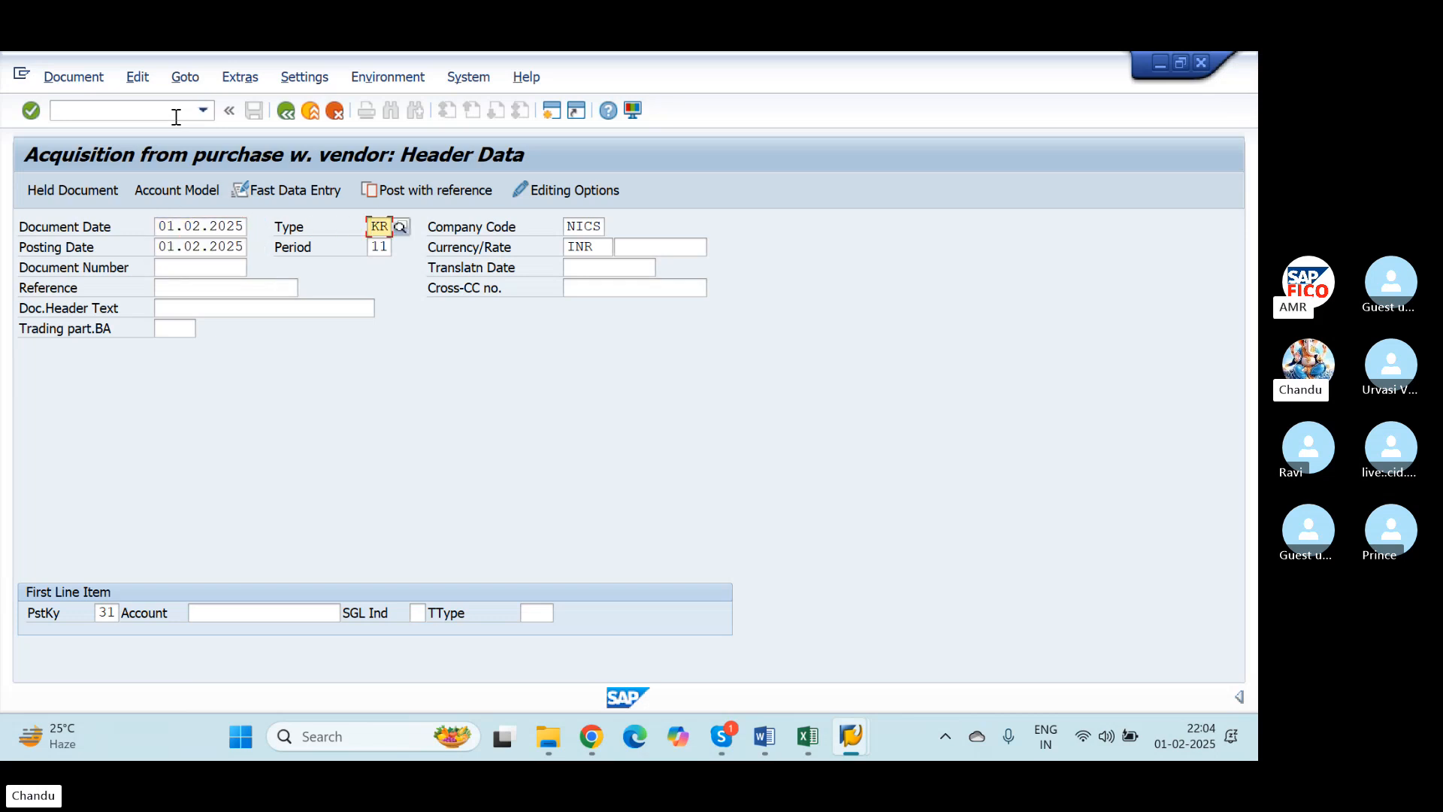
key("Tab")
key("Tab")
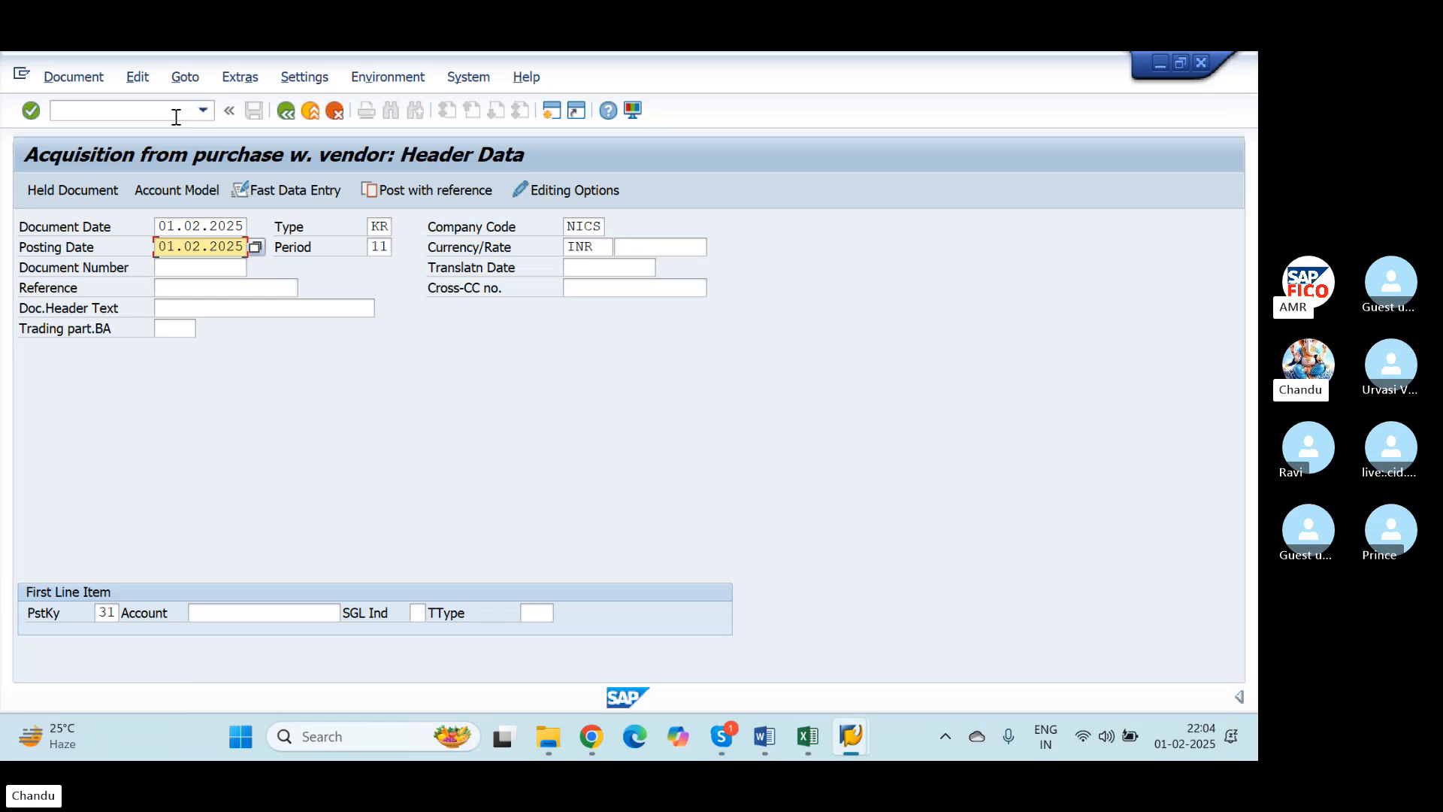
key("Tab")
key("Tab")
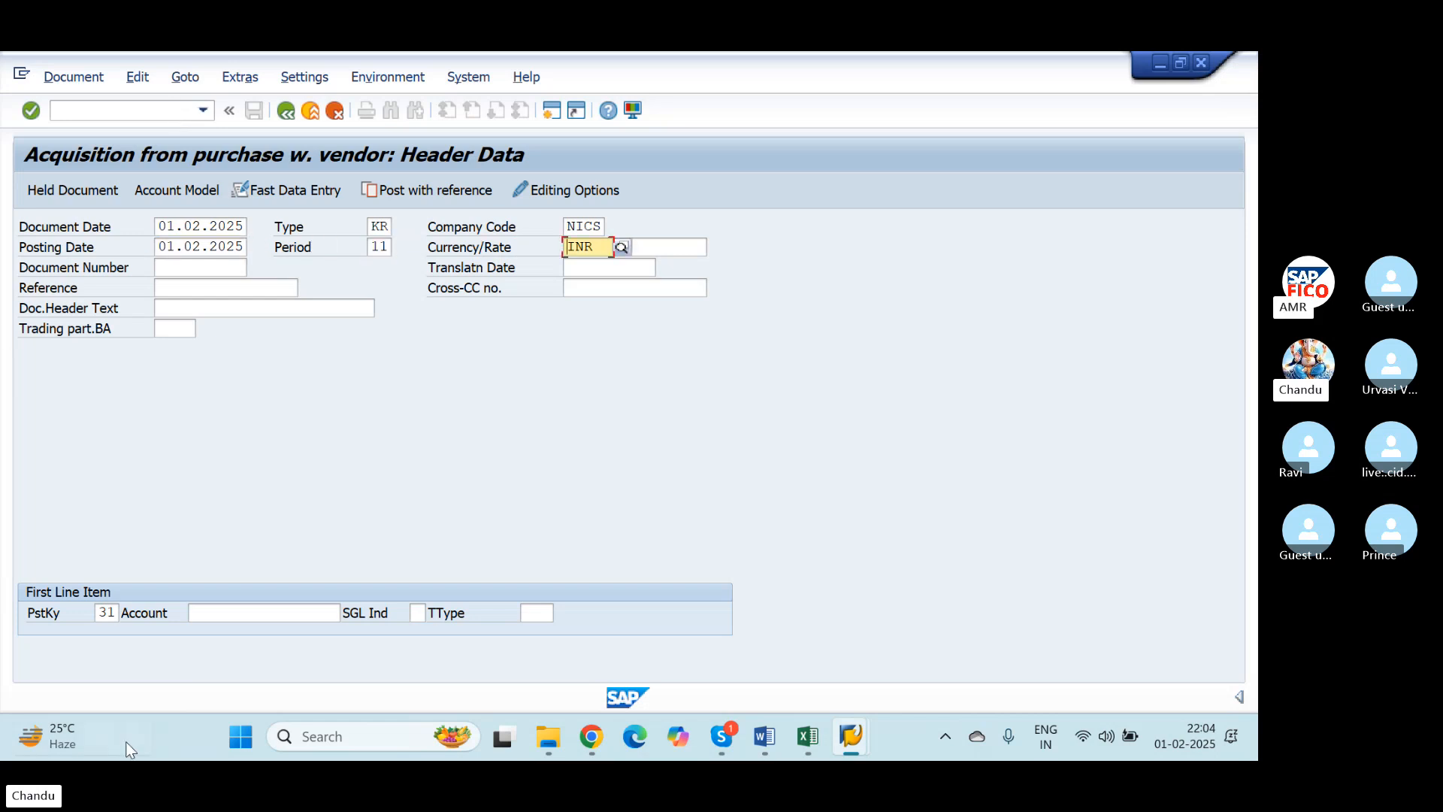
Select the NICS vendor AMR TECHNOLOGIES as the account of the first line item with posting key 31 and continue to the vendor item
left_click(260, 612)
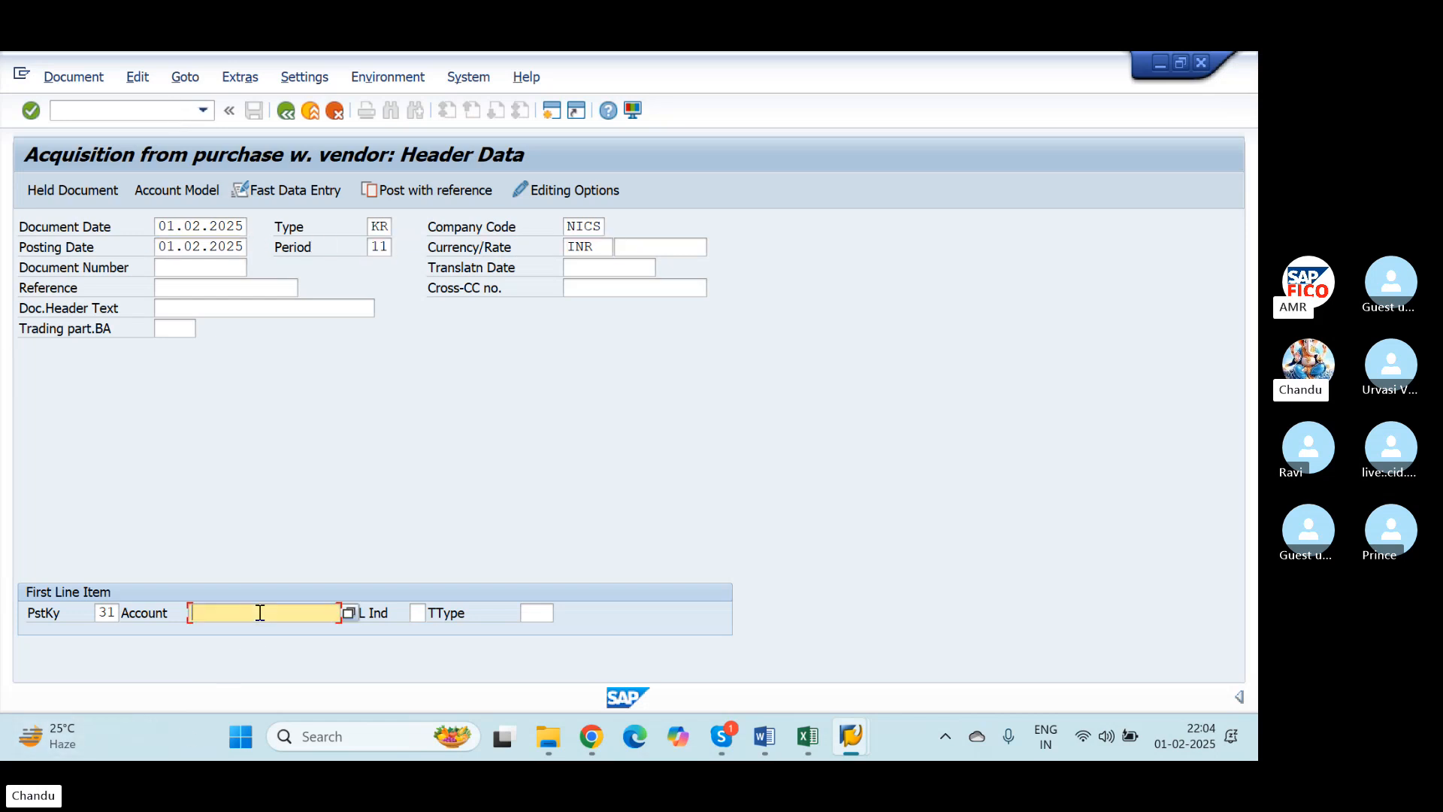
left_click(349, 613)
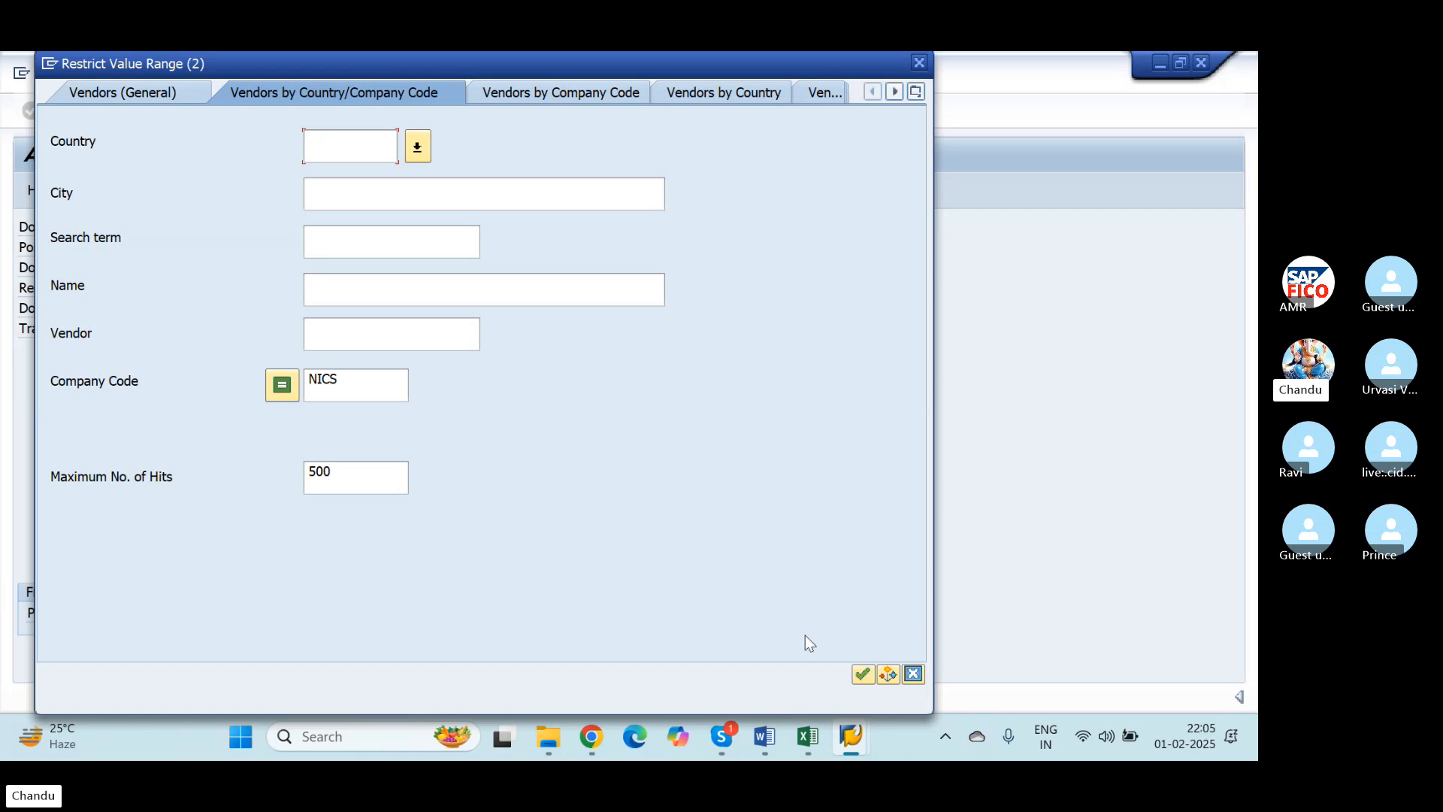
left_click(862, 675)
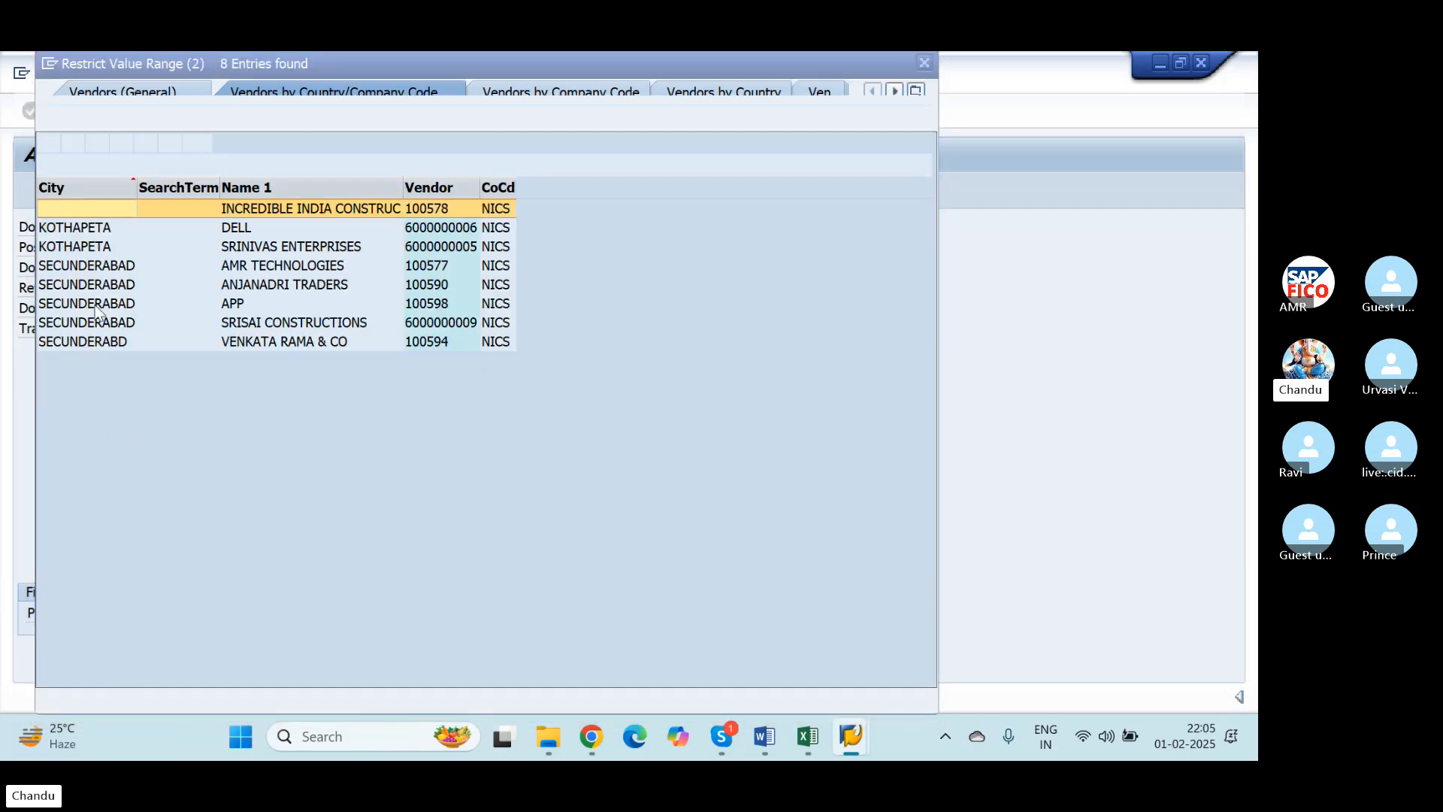
left_click(73, 268)
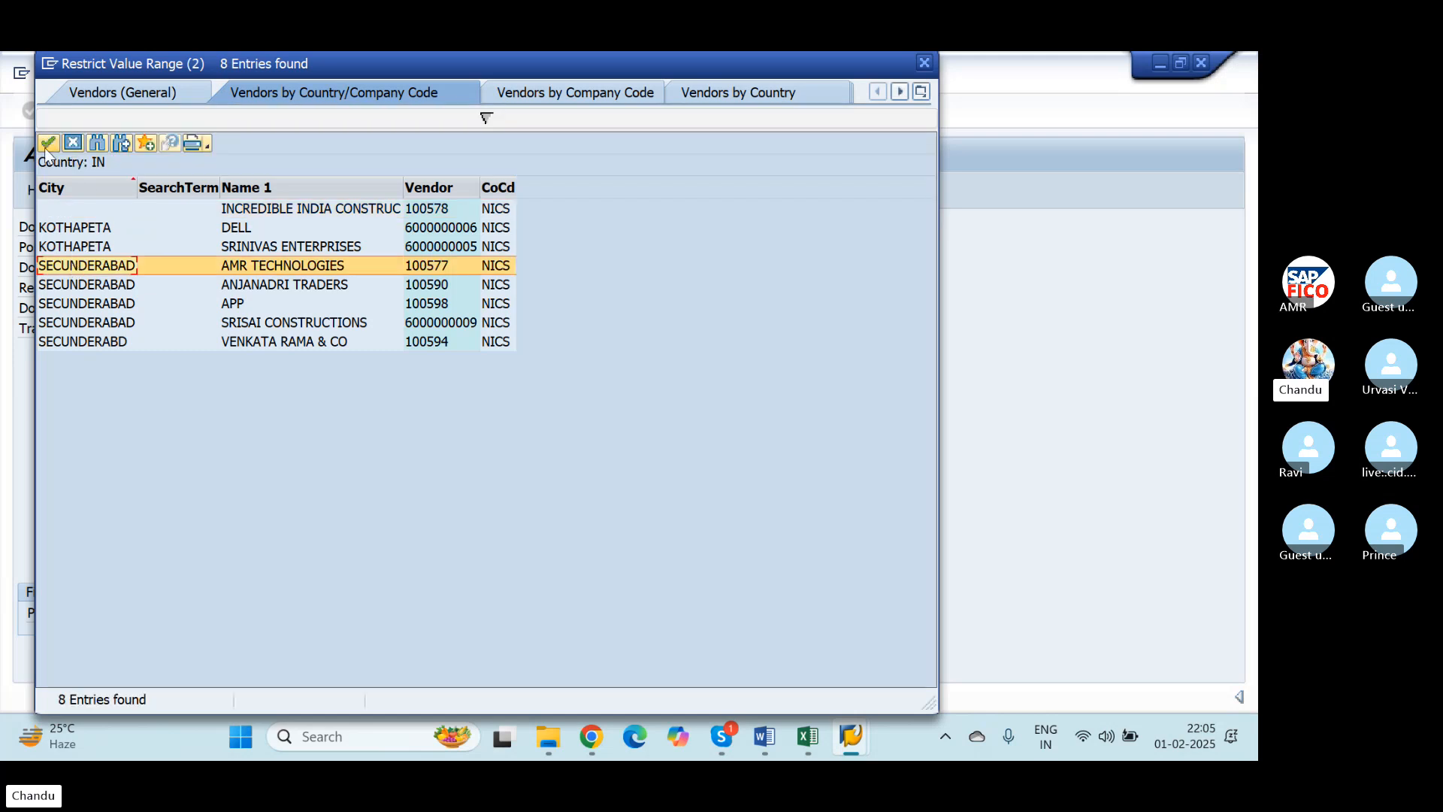
left_click(47, 143)
mouse_move(548, 737)
mouse_move(469, 622)
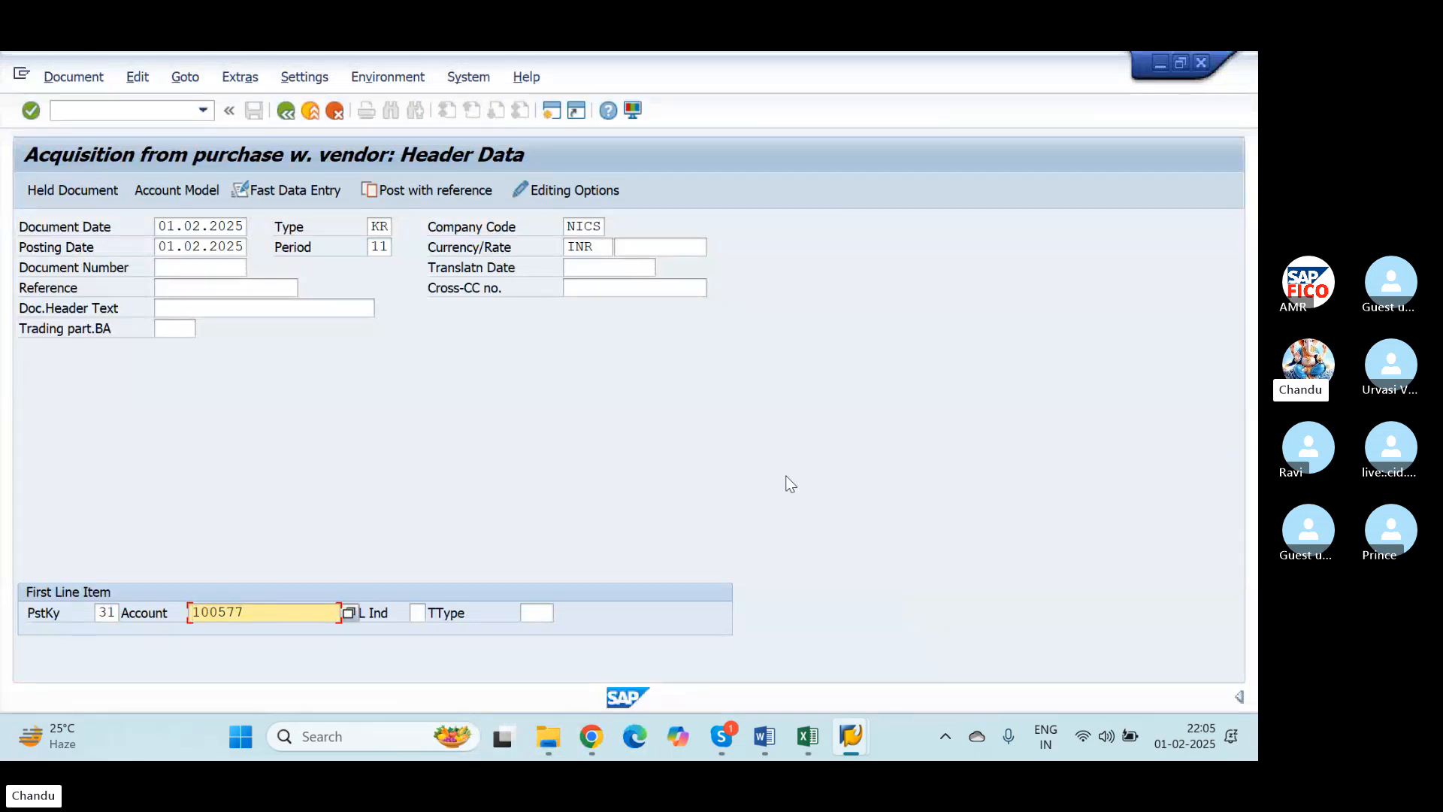
key("Return")
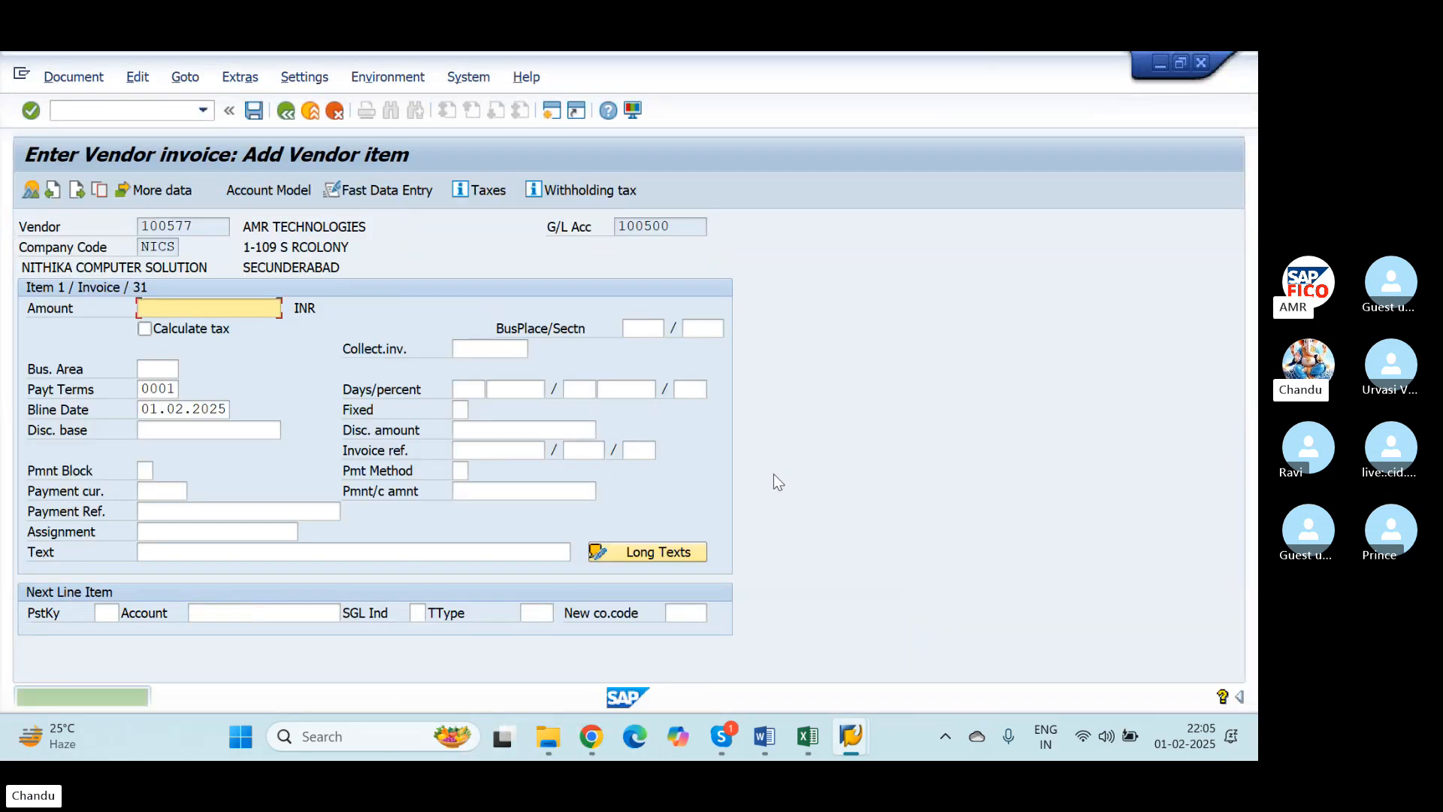
type("20000")
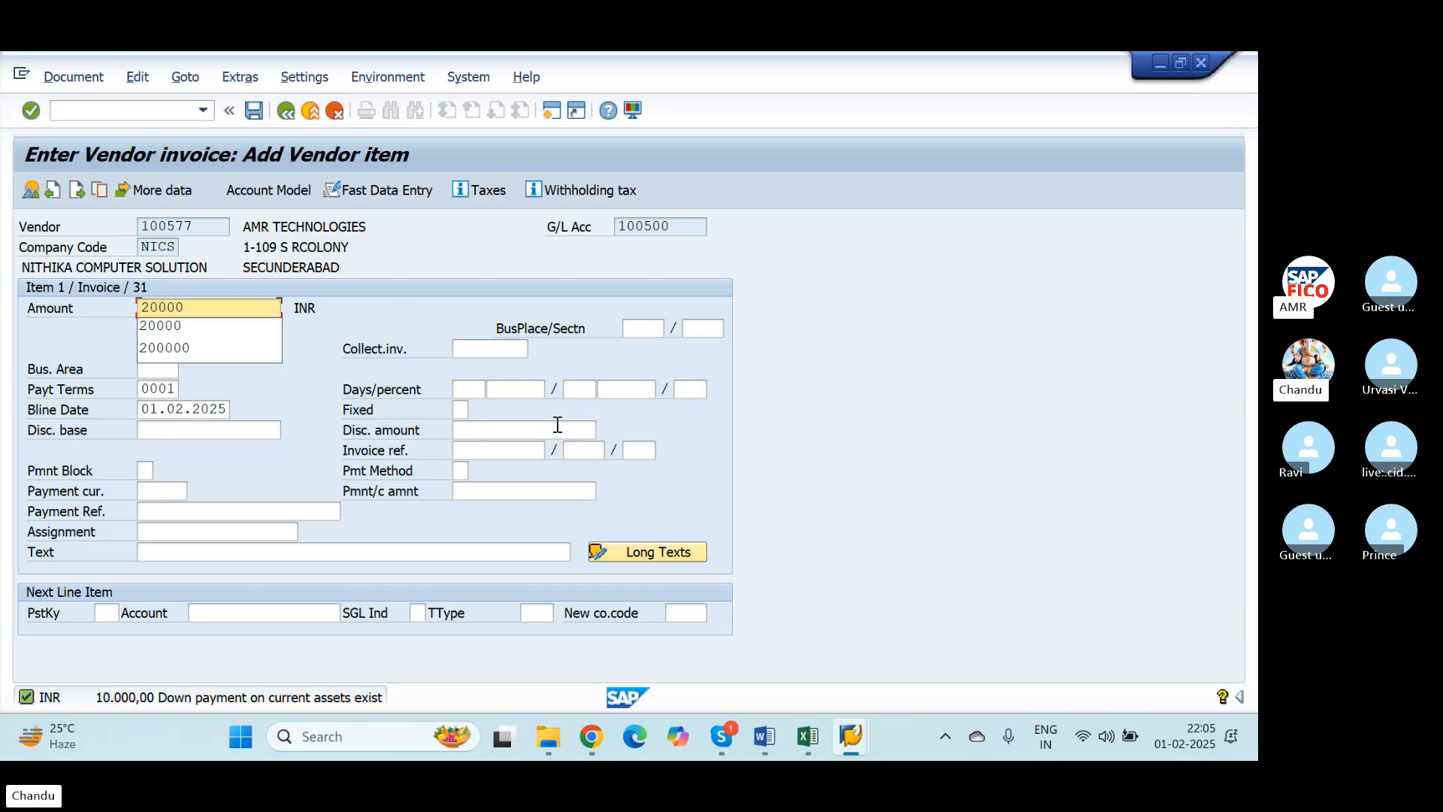
key("BackSpace")
key("BackSpace")
key("BackSpace")
key("BackSpace")
key("BackSpace")
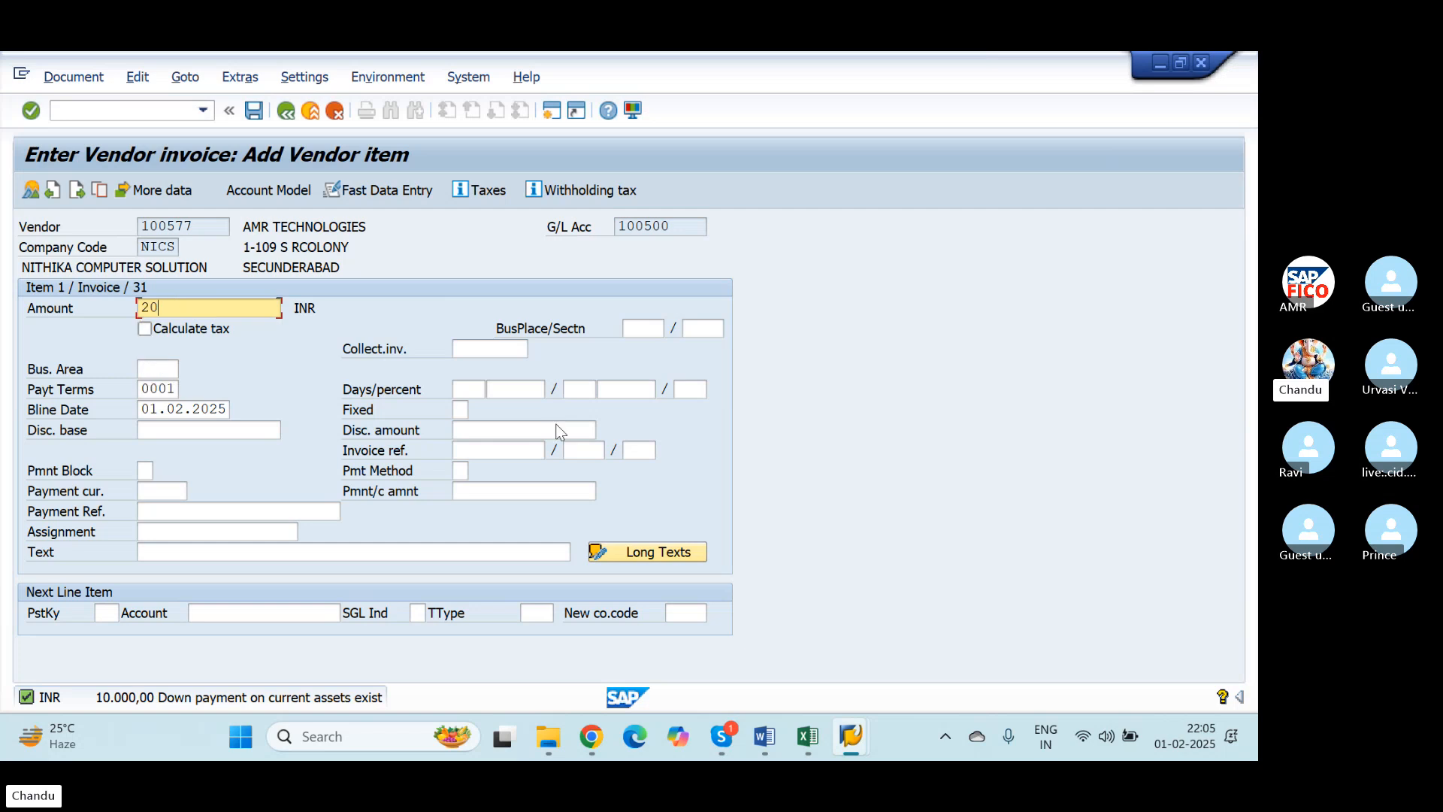
Enter 100000 as the vendor item's amount and set the next line item's posting key to 70, Debit asset
type("100000")
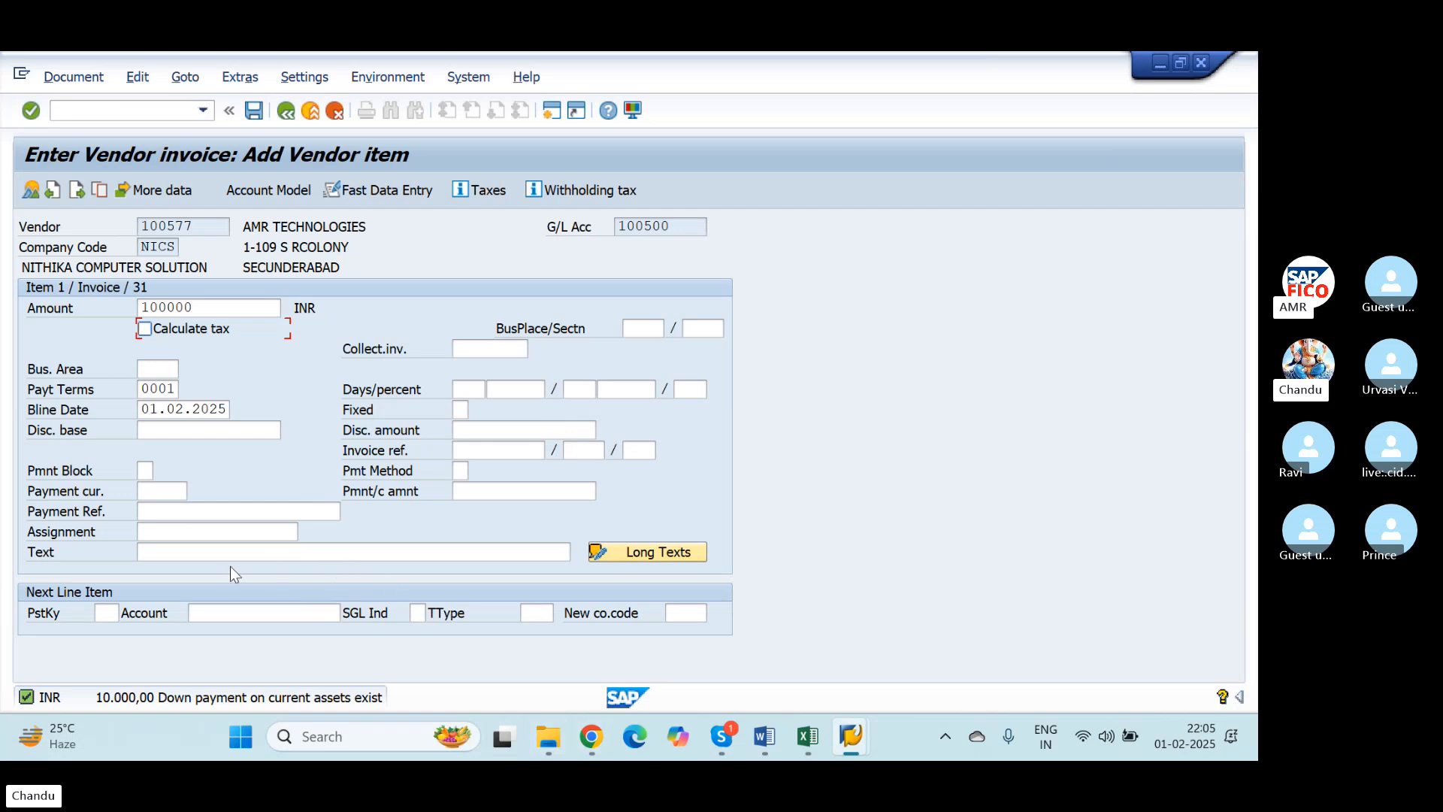
left_click(101, 610)
type("70")
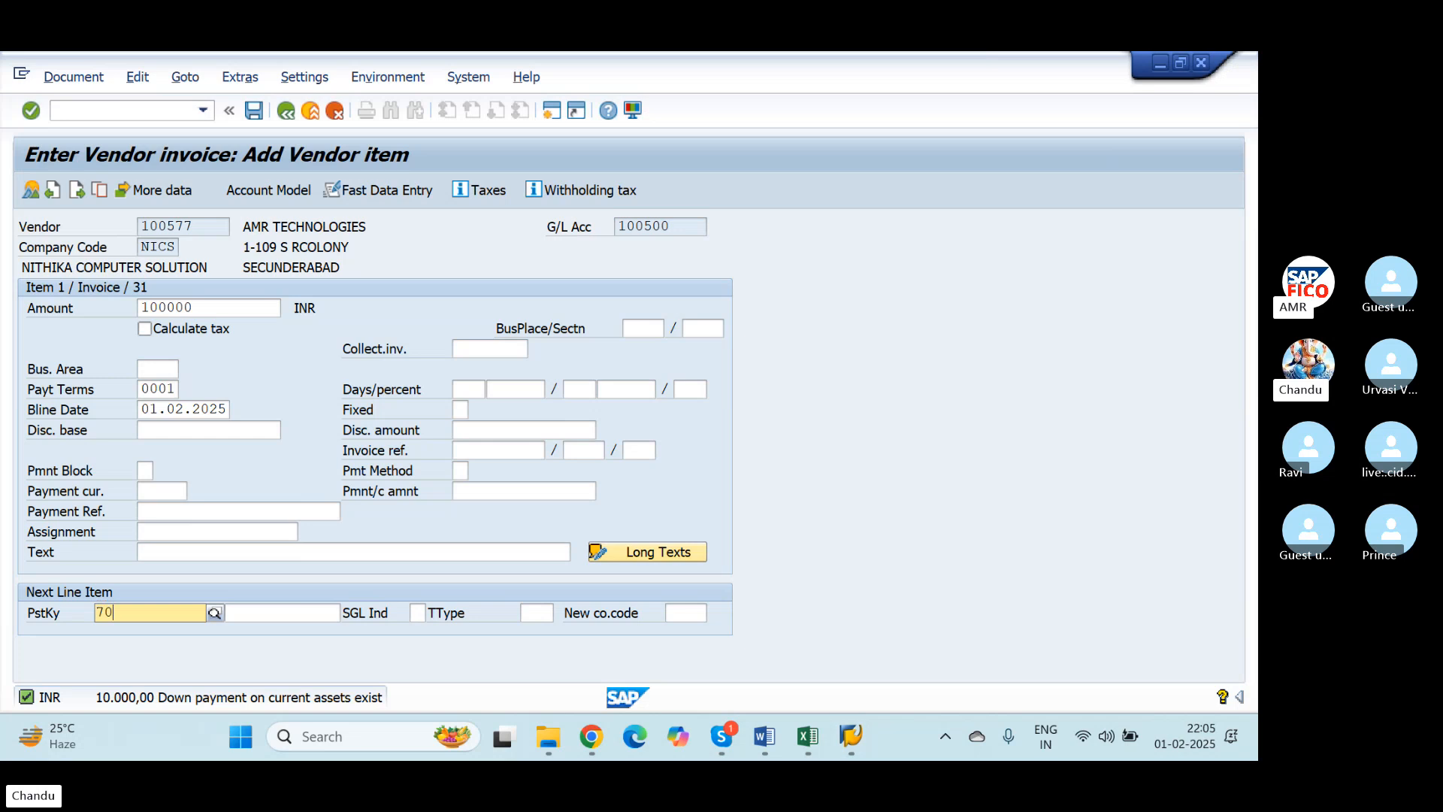
key("Down")
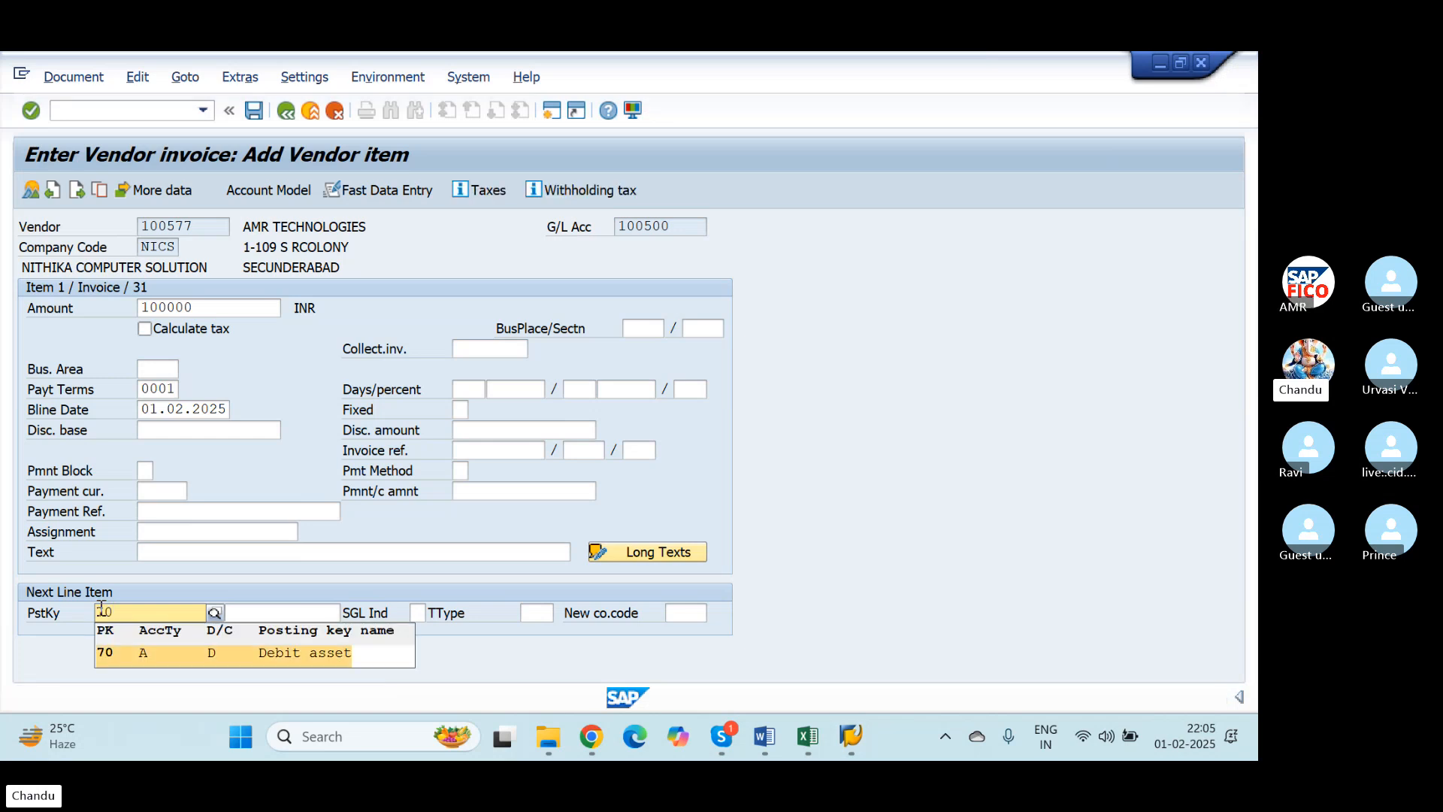
key("Return")
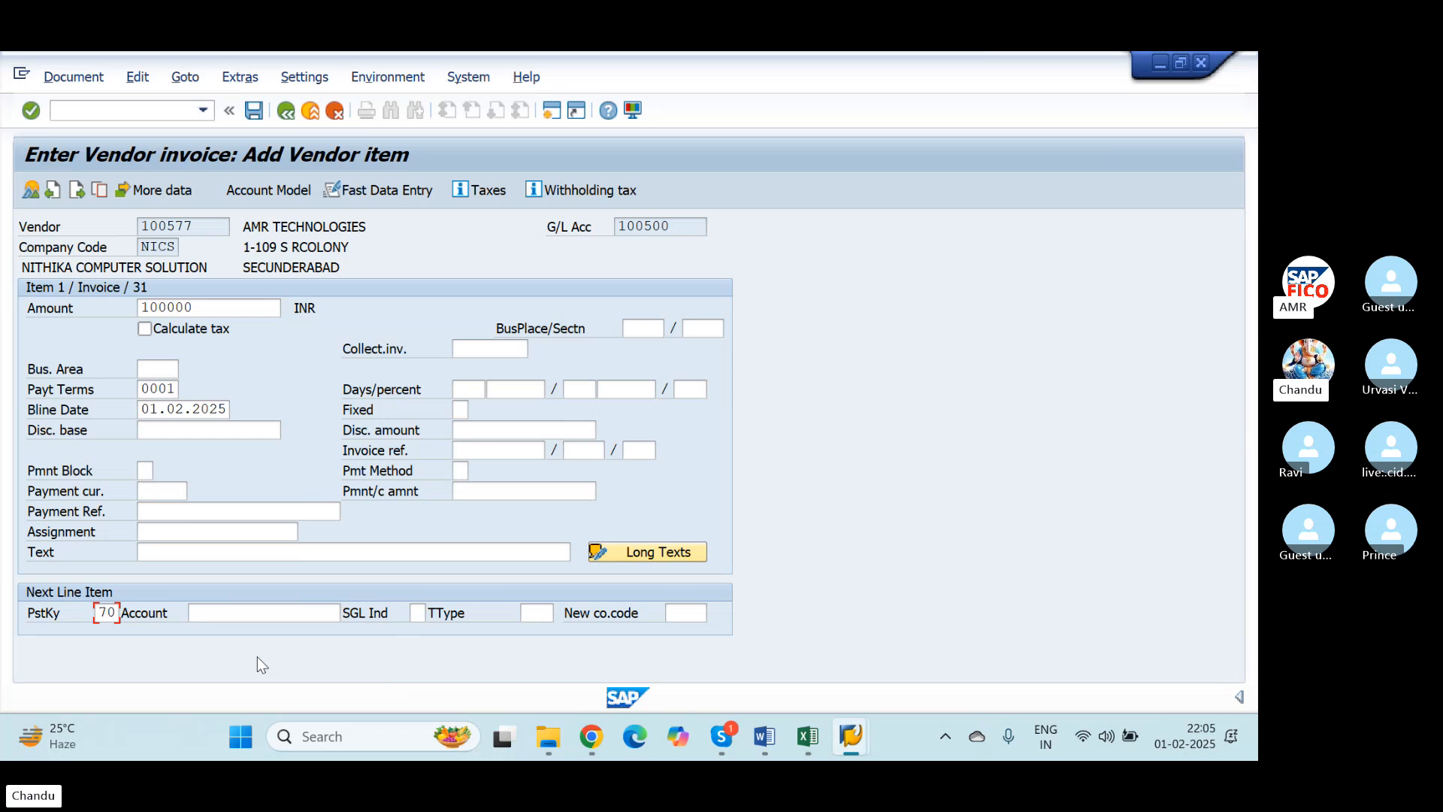
Select asset 1-0, MANFACTURING MACHINARY1, with transaction type 100 External asset acquisition for the next line item and continue to the asset item
left_click(280, 611)
left_click(350, 612)
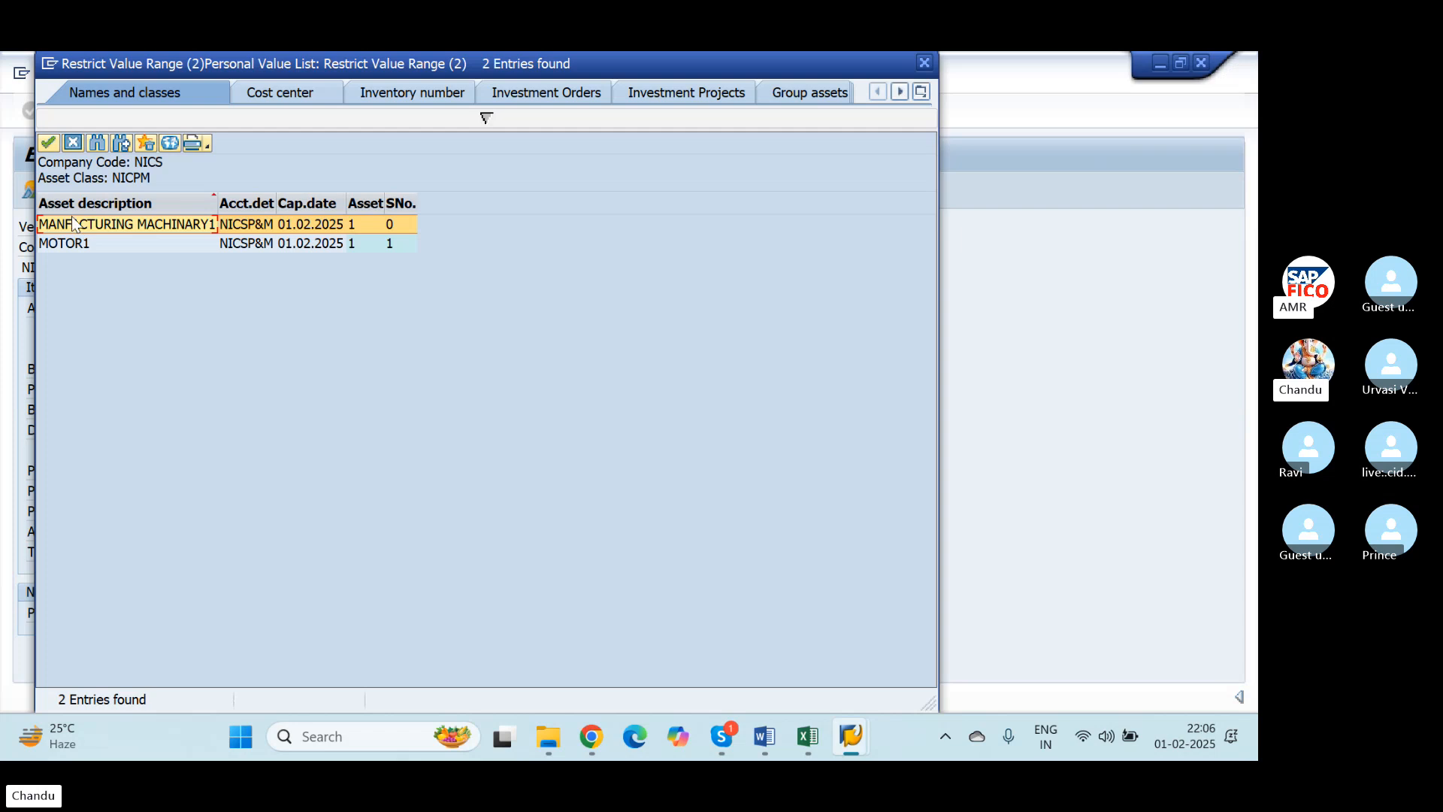
left_click(48, 144)
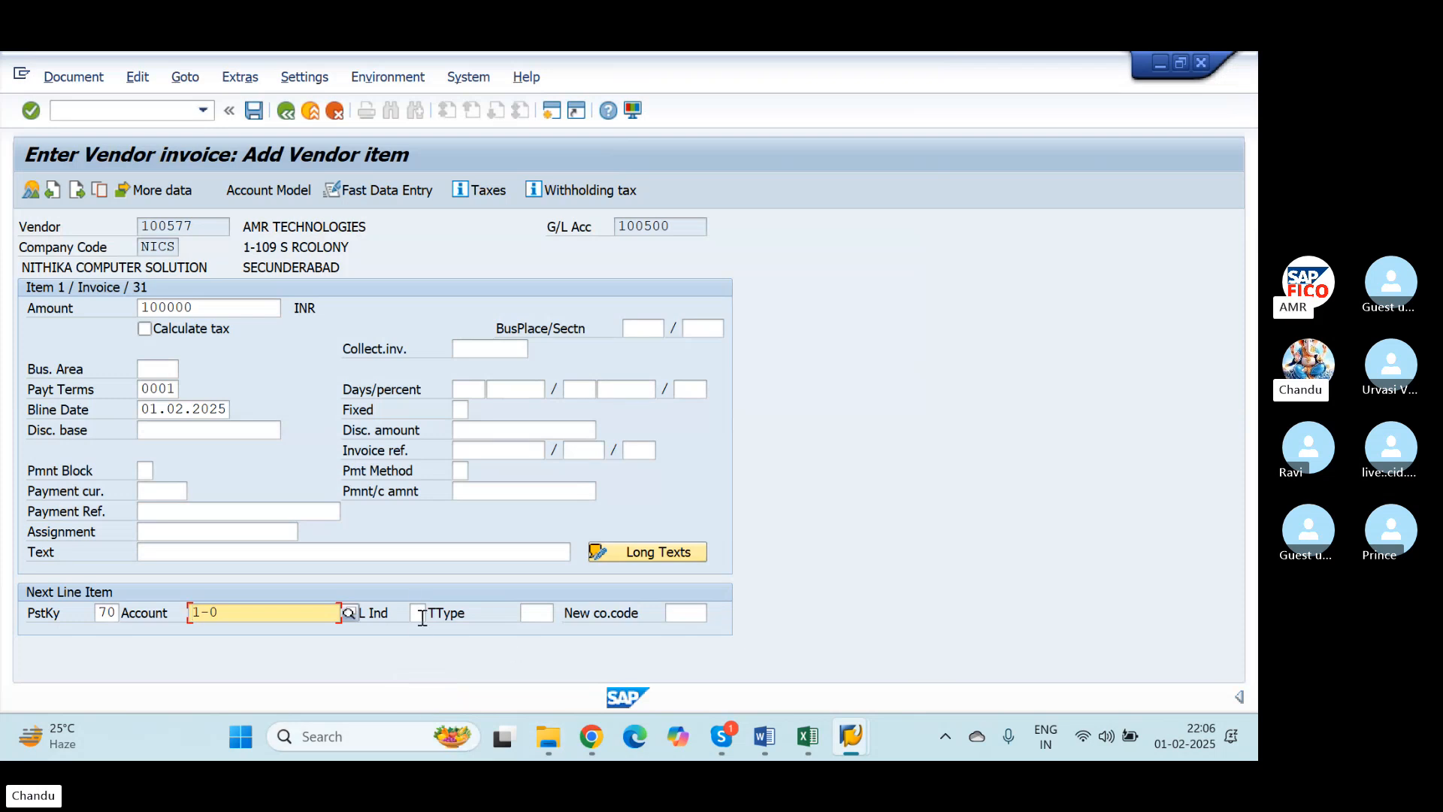
left_click(527, 612)
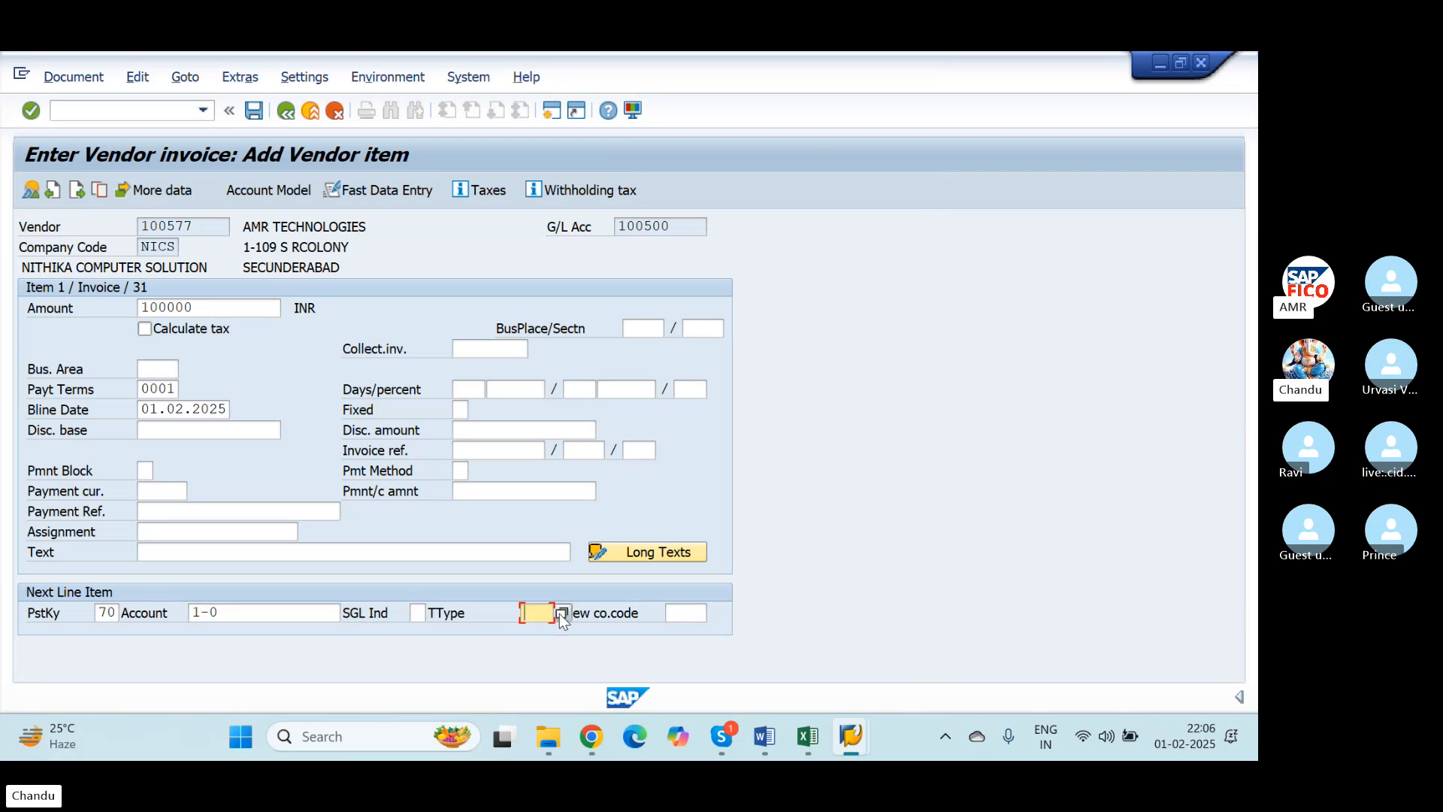
left_click(559, 613)
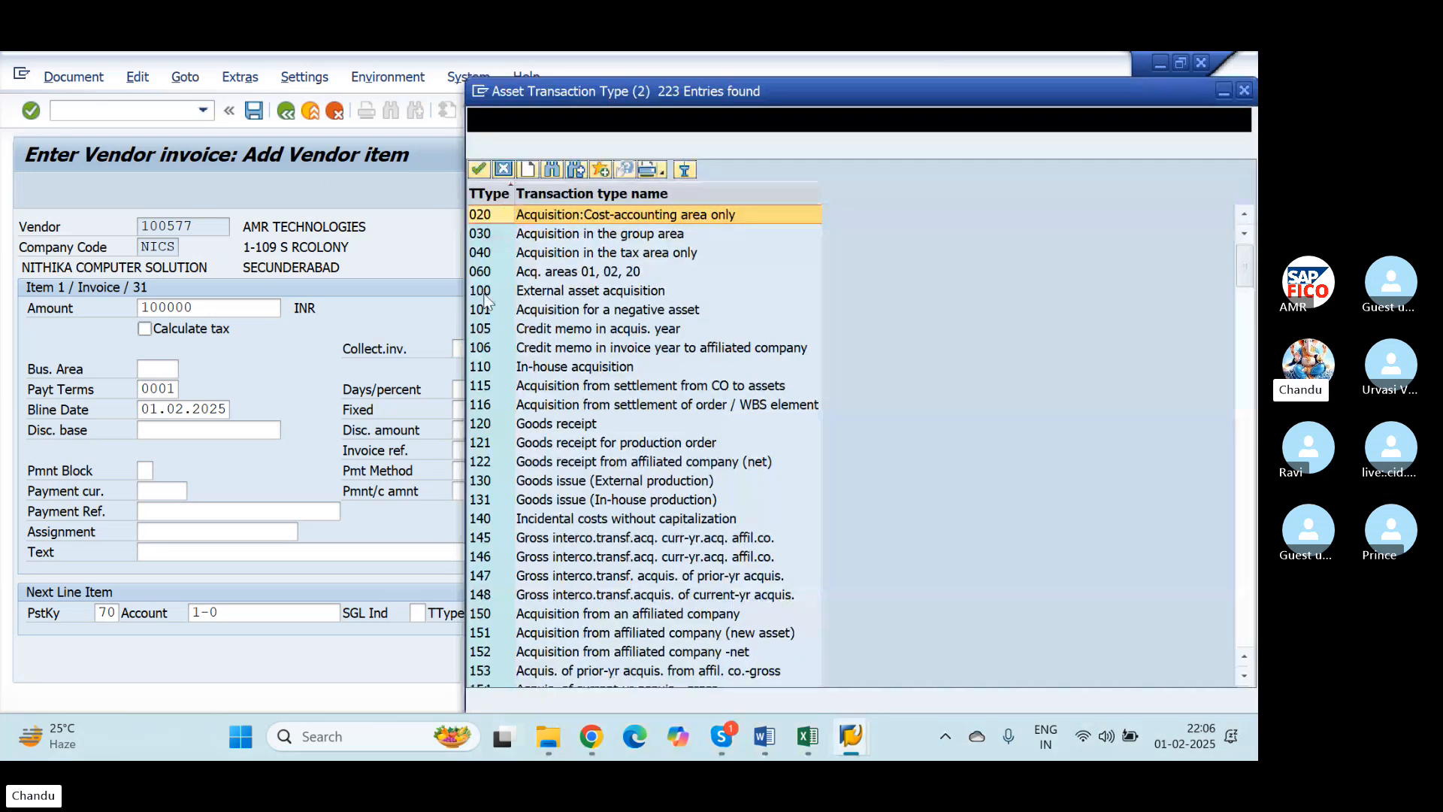
left_click(520, 294)
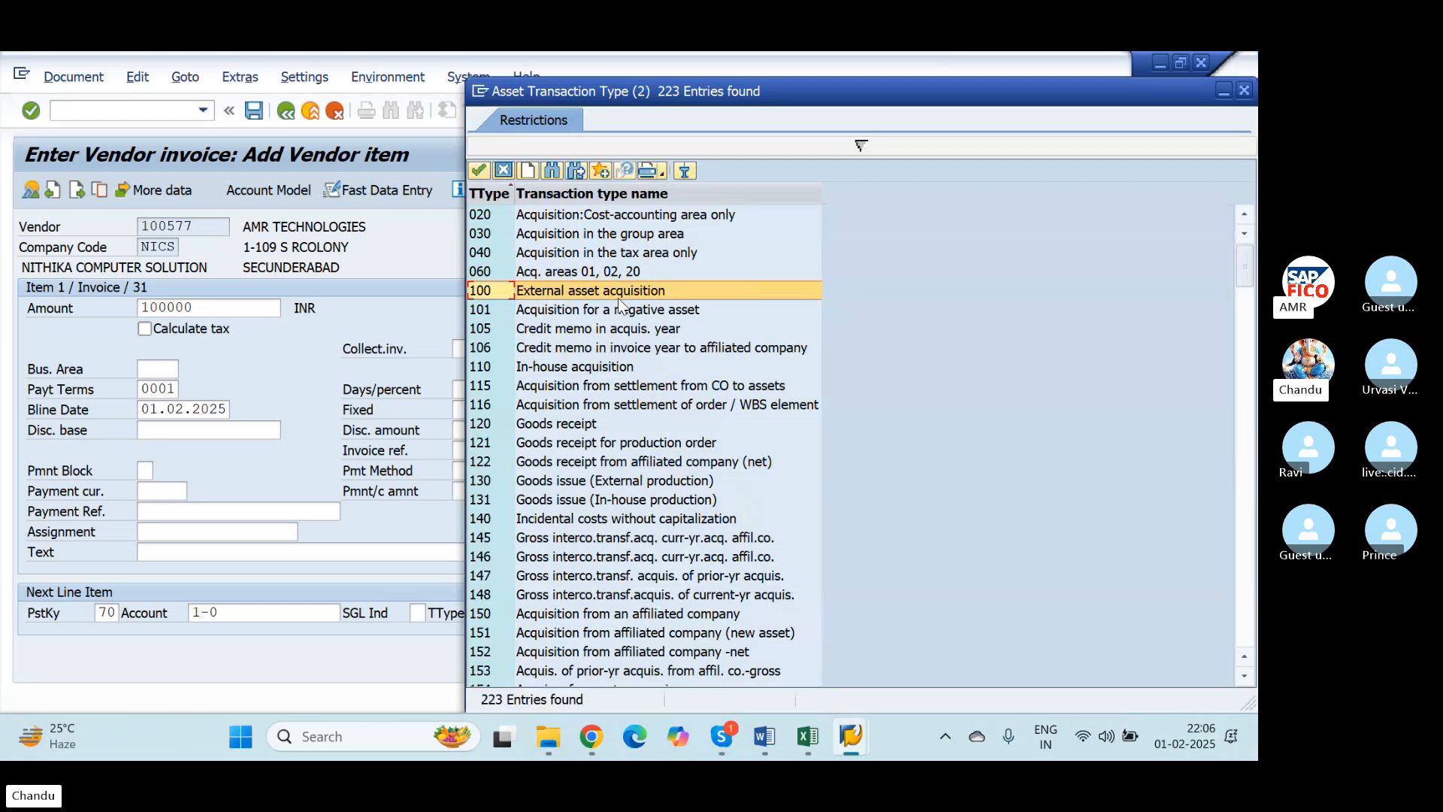
left_click(478, 170)
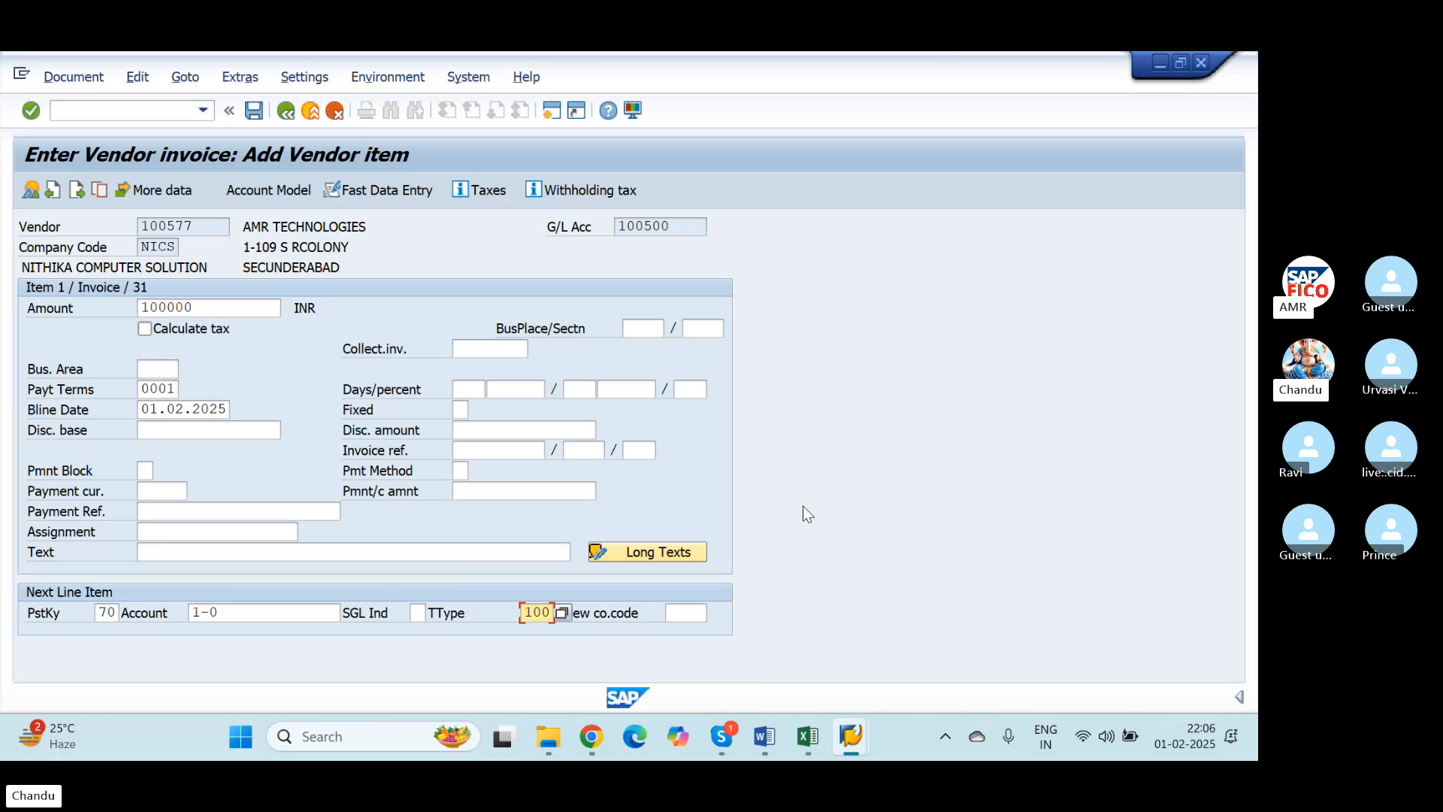
key("Return")
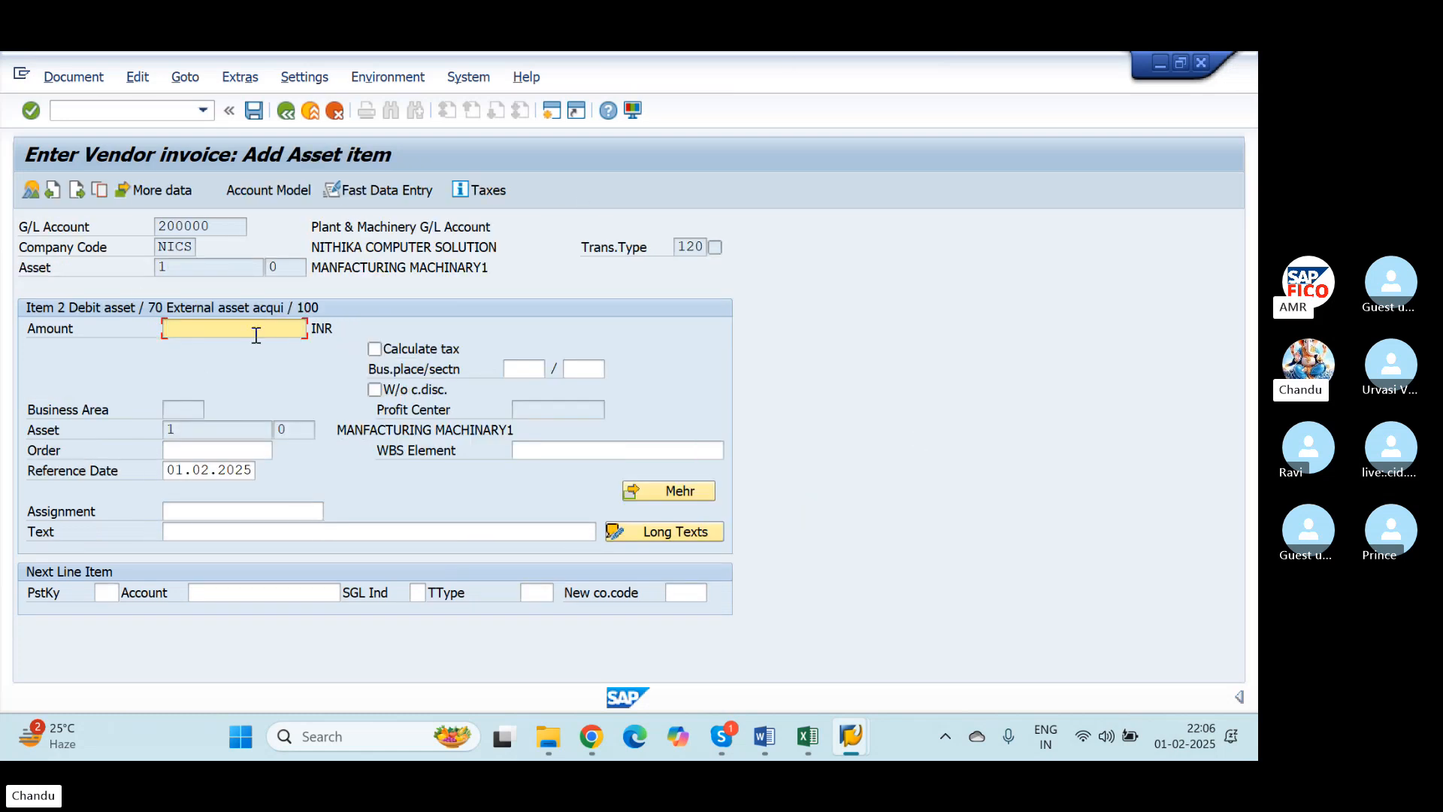
Fill in the asset item with * as the amount and + as the text, and accept the entries
type("*")
key("Tab")
key("Tab")
key("Tab")
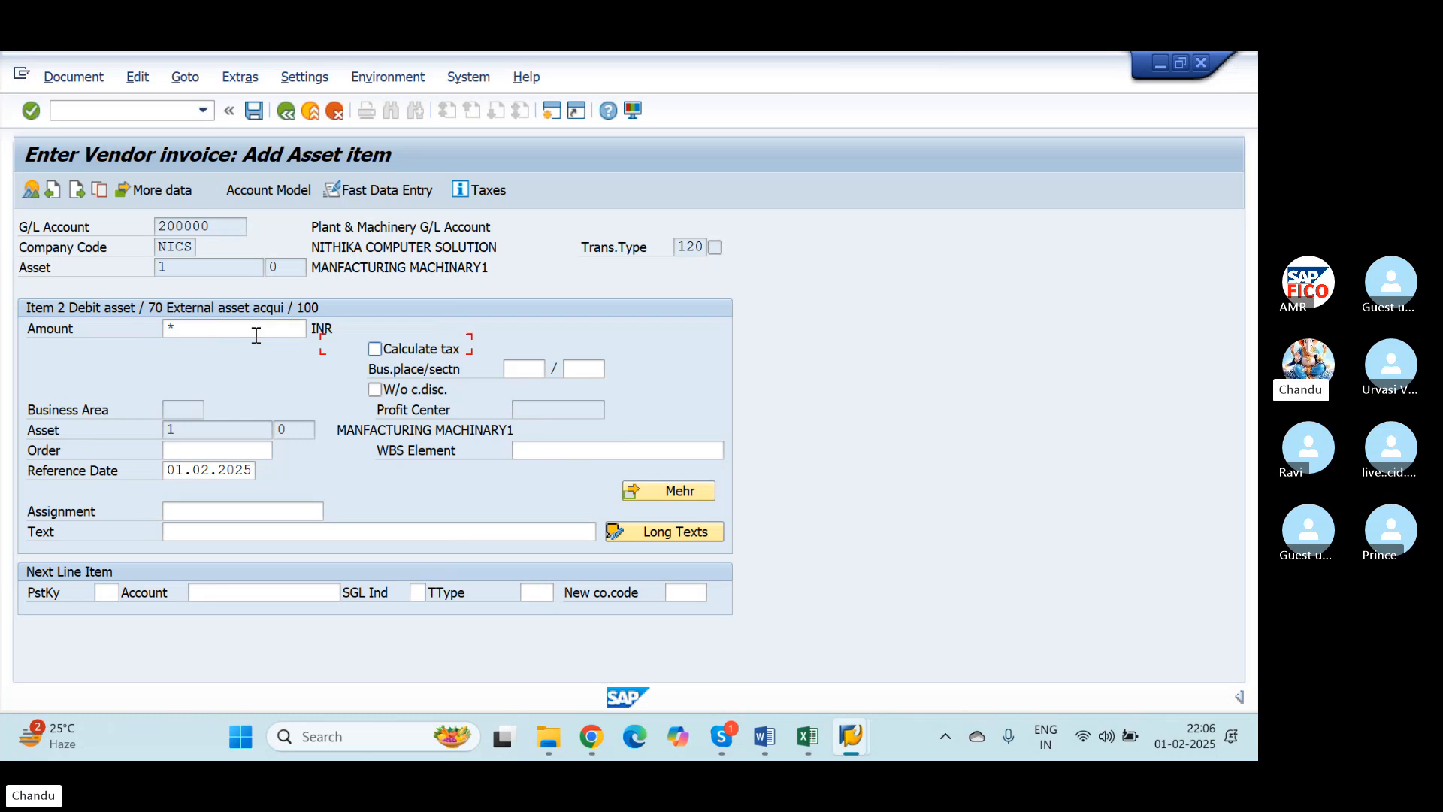
key("Tab")
key("Tab")
key("Tab")
key("Tab")
key("Tab")
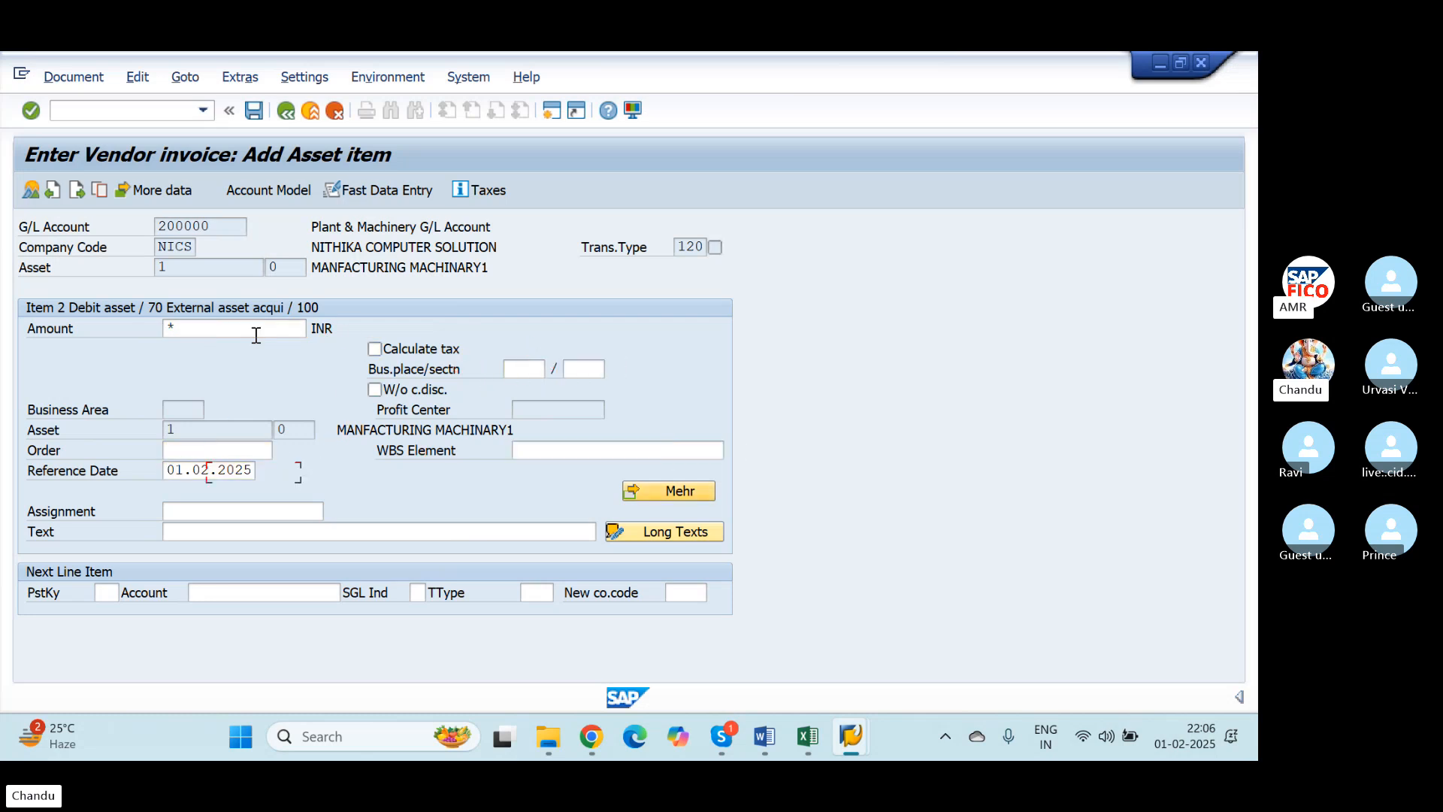
key("Tab")
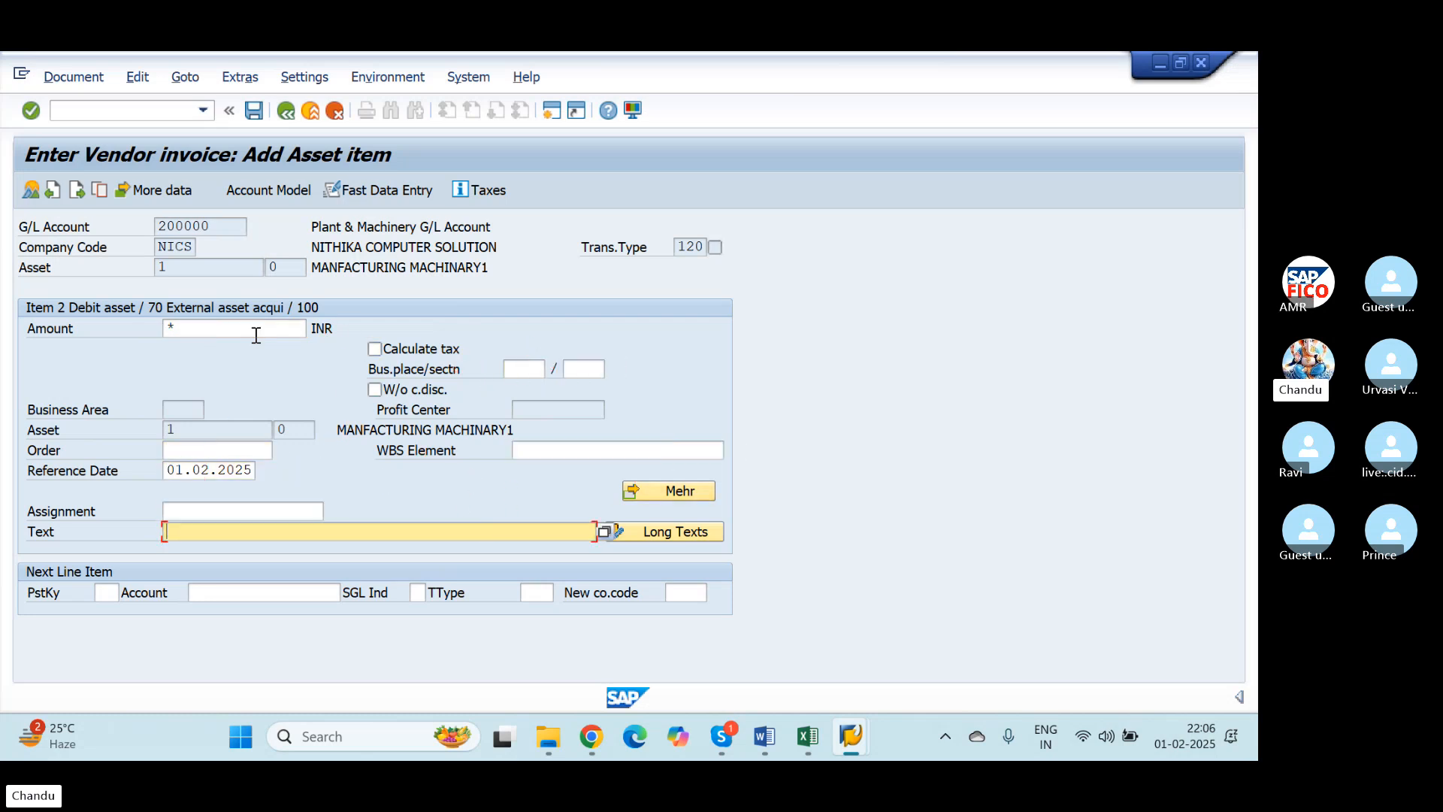
type("+")
key("Return")
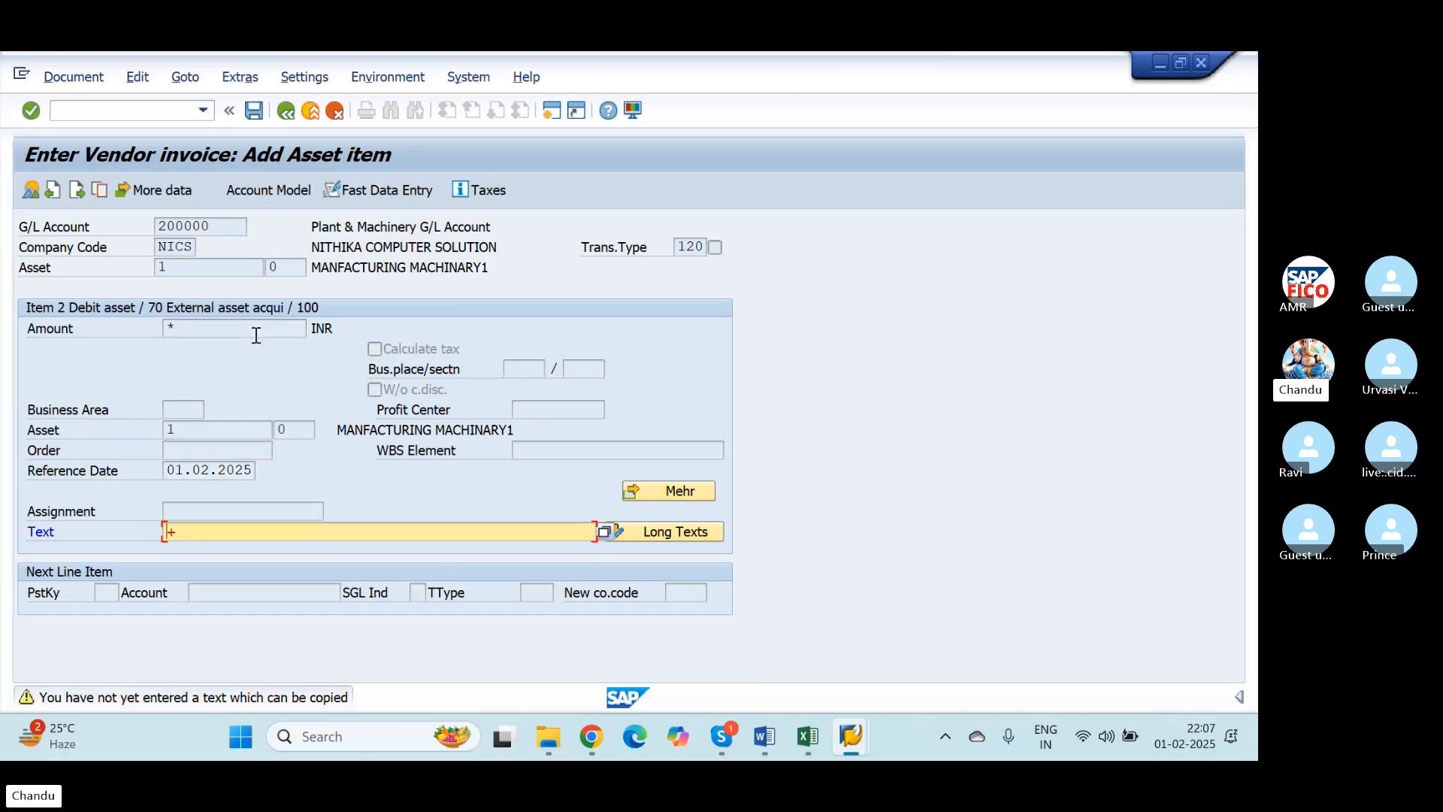
key("Return")
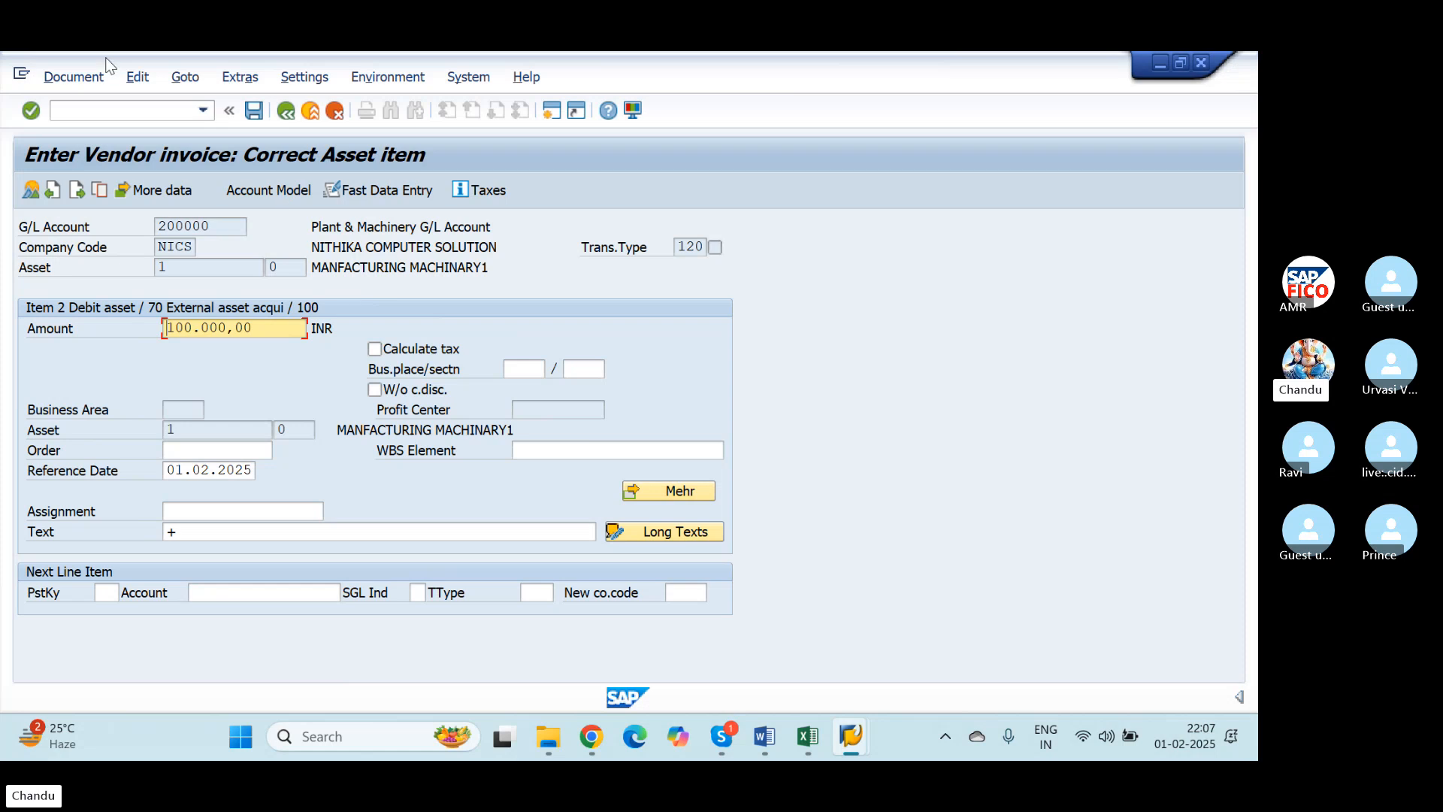
Simulate the asset purchase document and post it
left_click(76, 76)
left_click(61, 174)
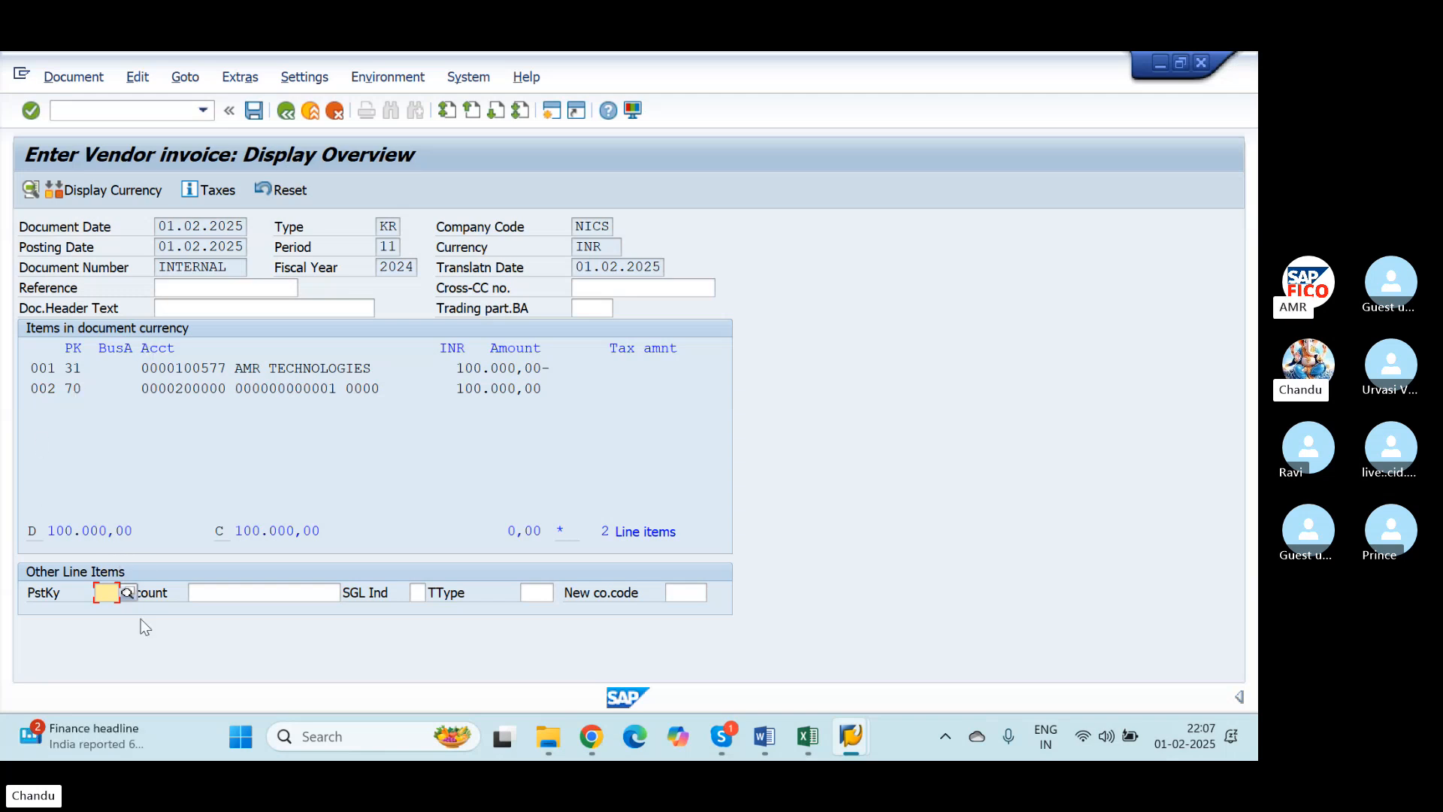
left_click(252, 111)
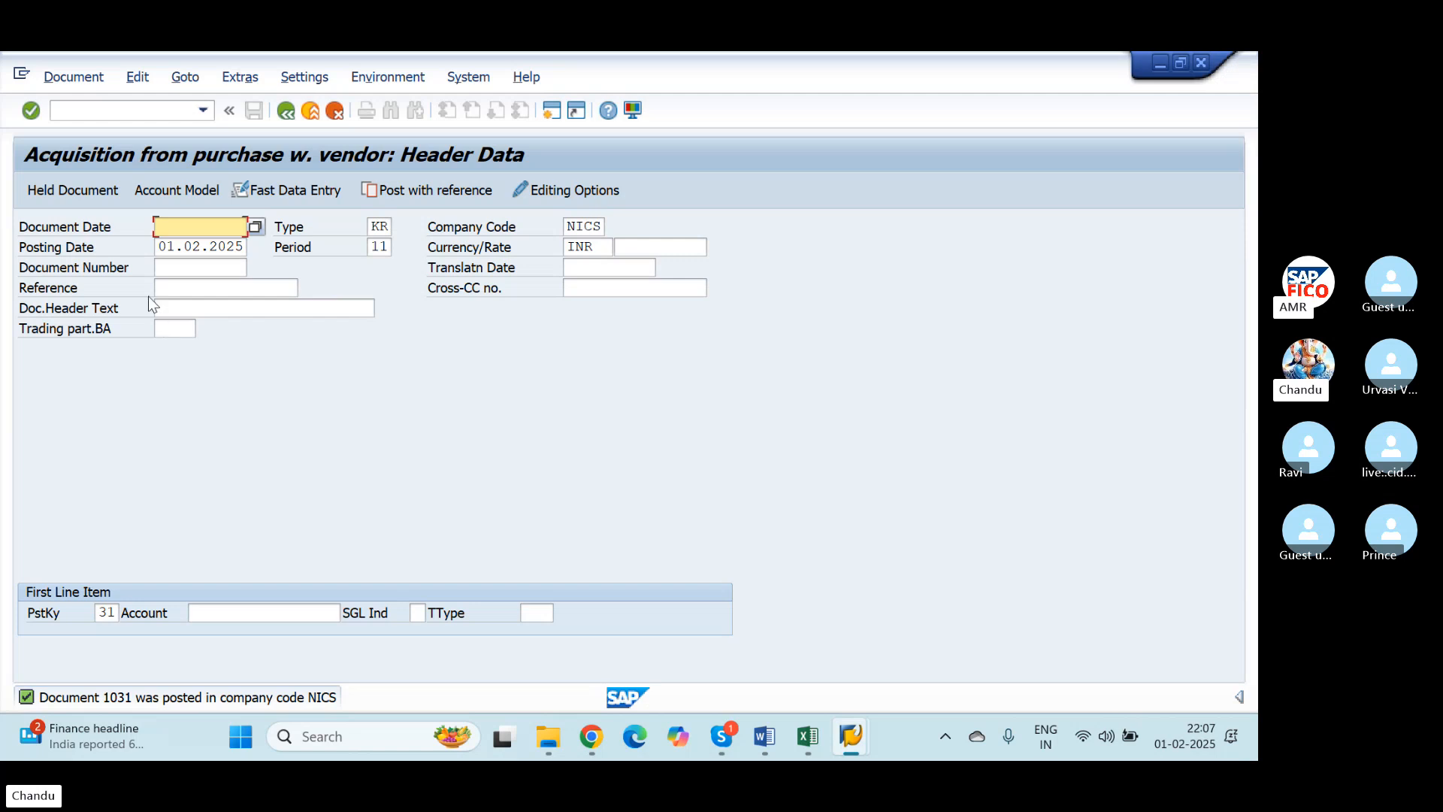
Display the posted purchase document, and look up the transaction code listed in row 54 of the Excel sheet
left_click(55, 78)
left_click(83, 156)
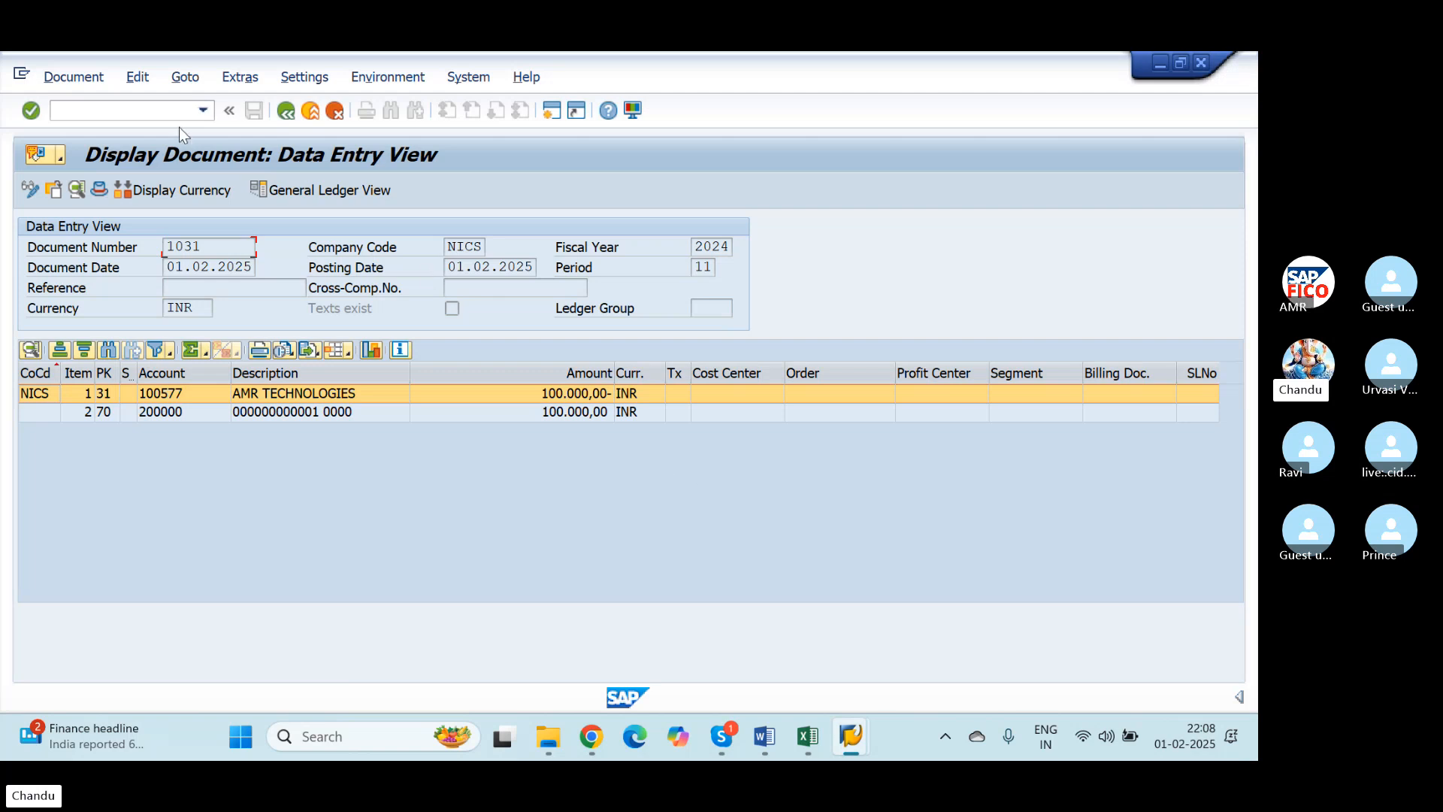
key("alt+Tab")
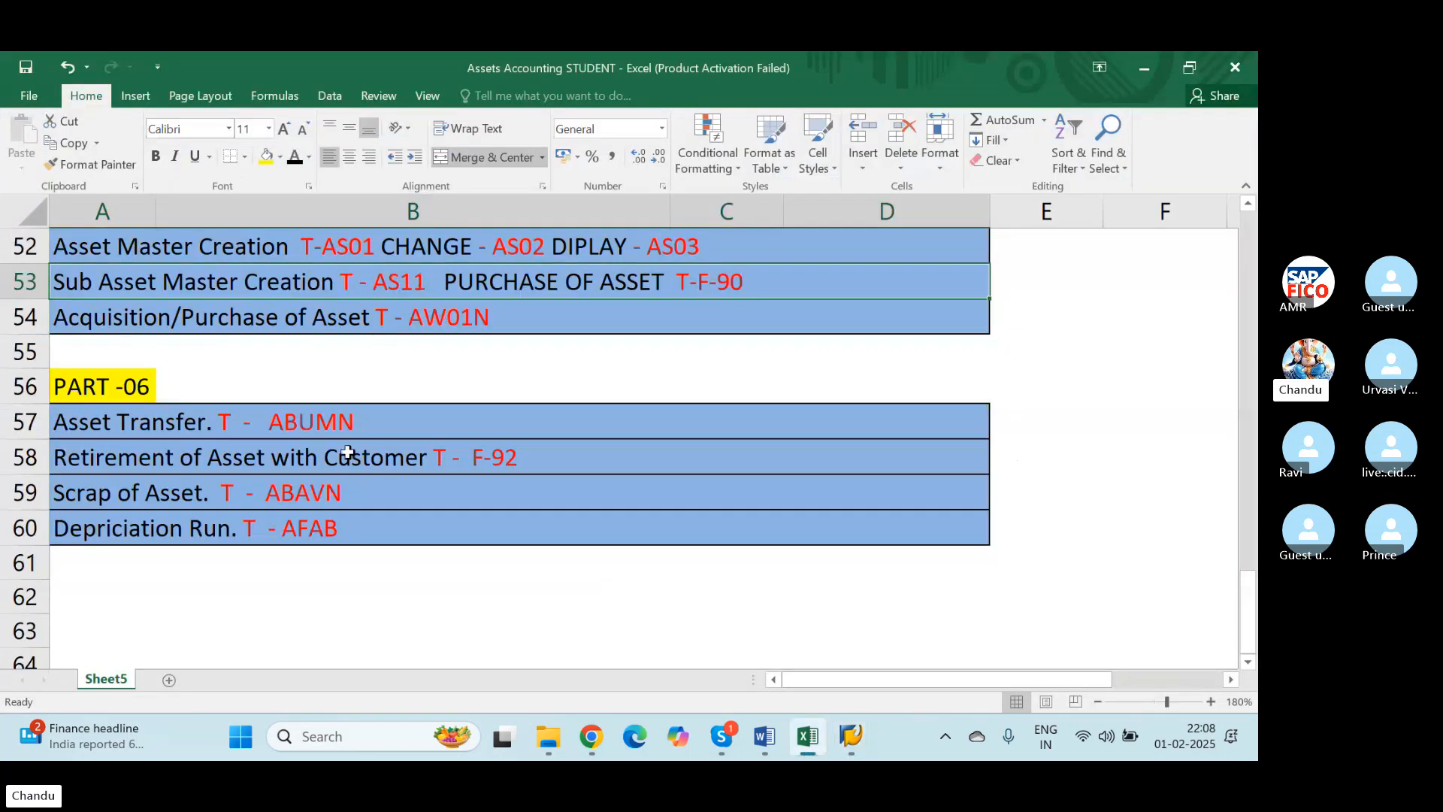
left_click(403, 317)
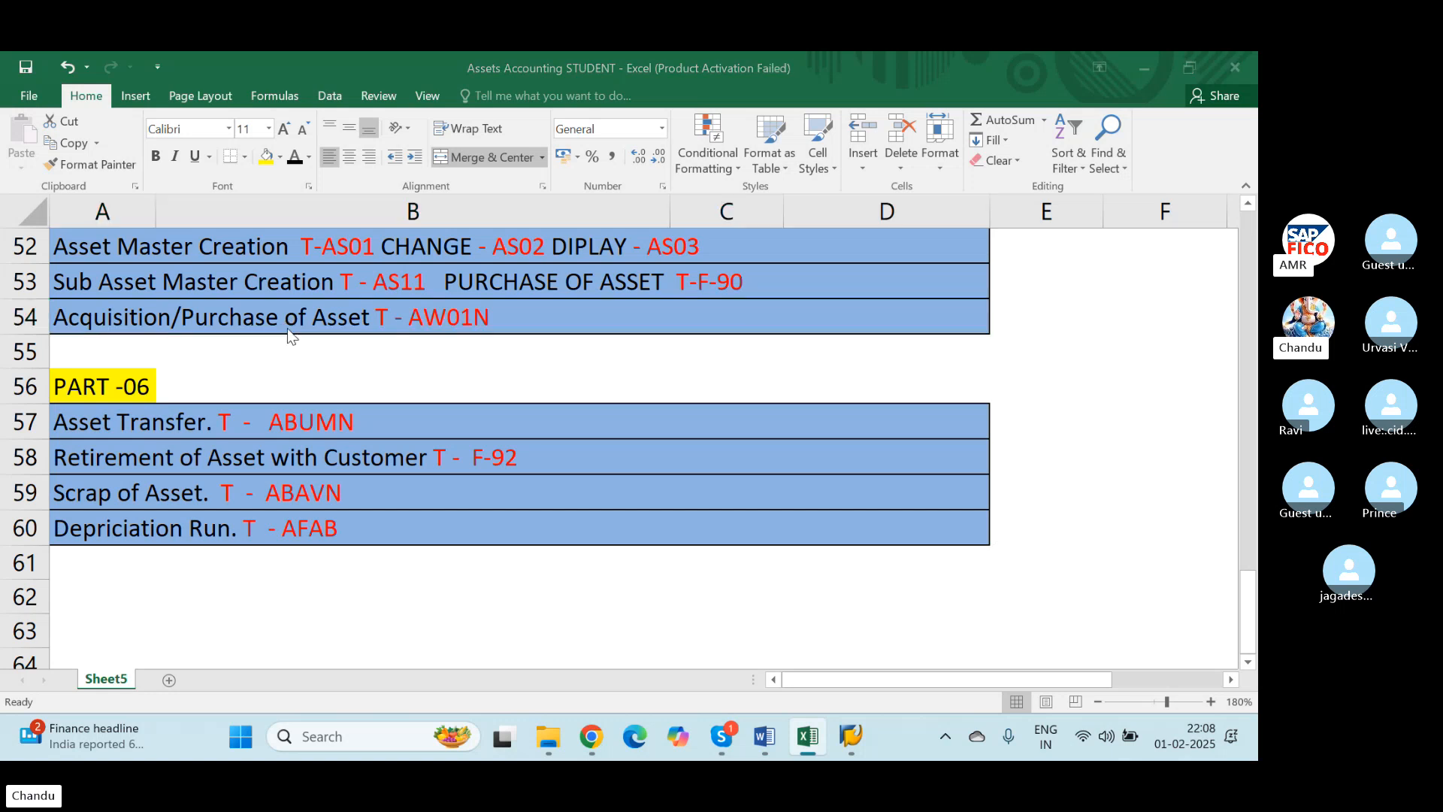
Switch back to SAP, open Asset Explorer (AW01N) for asset 1-0 and examine its book depreciation comparison for 2024 to 2034
key("alt+Tab")
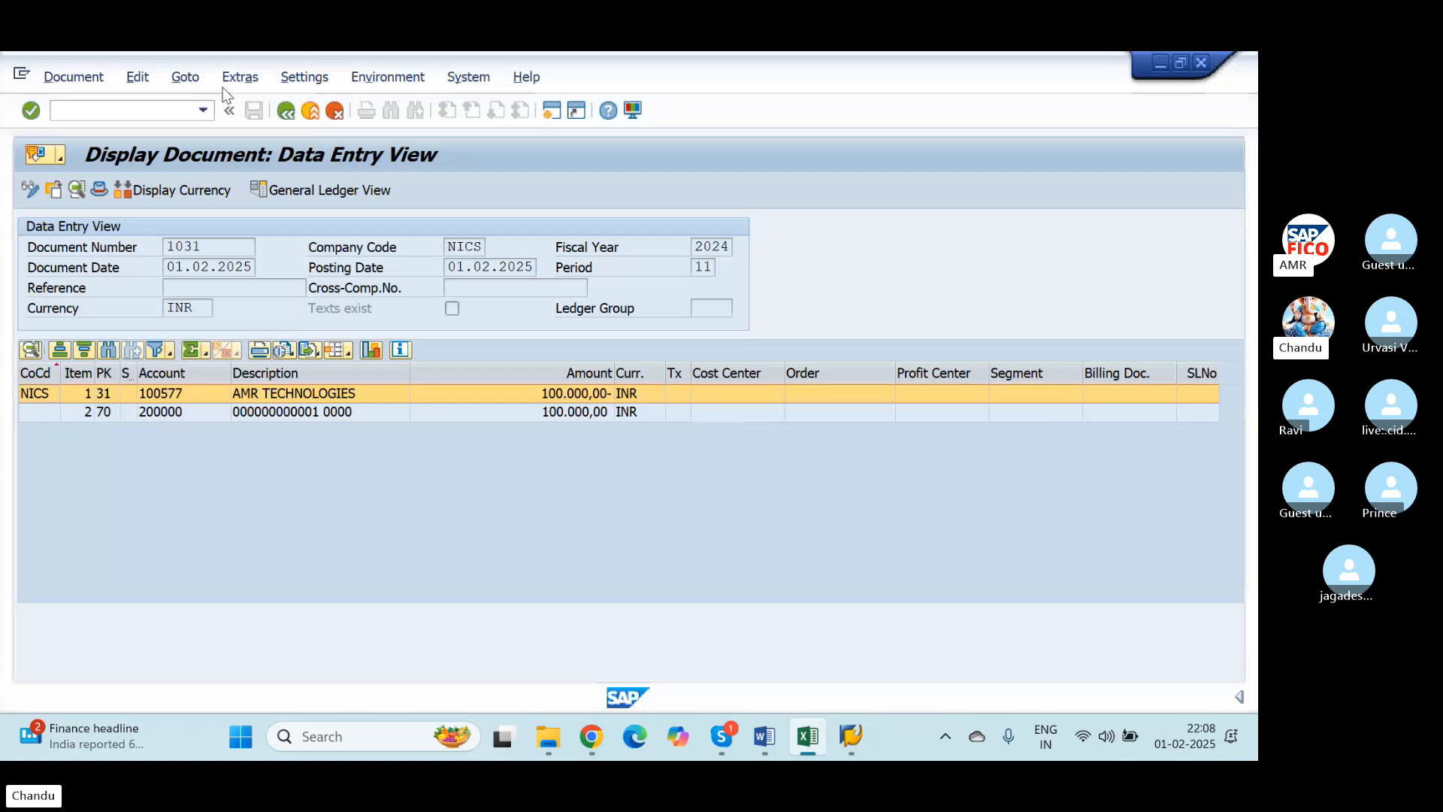
left_click(148, 112)
type("/n")
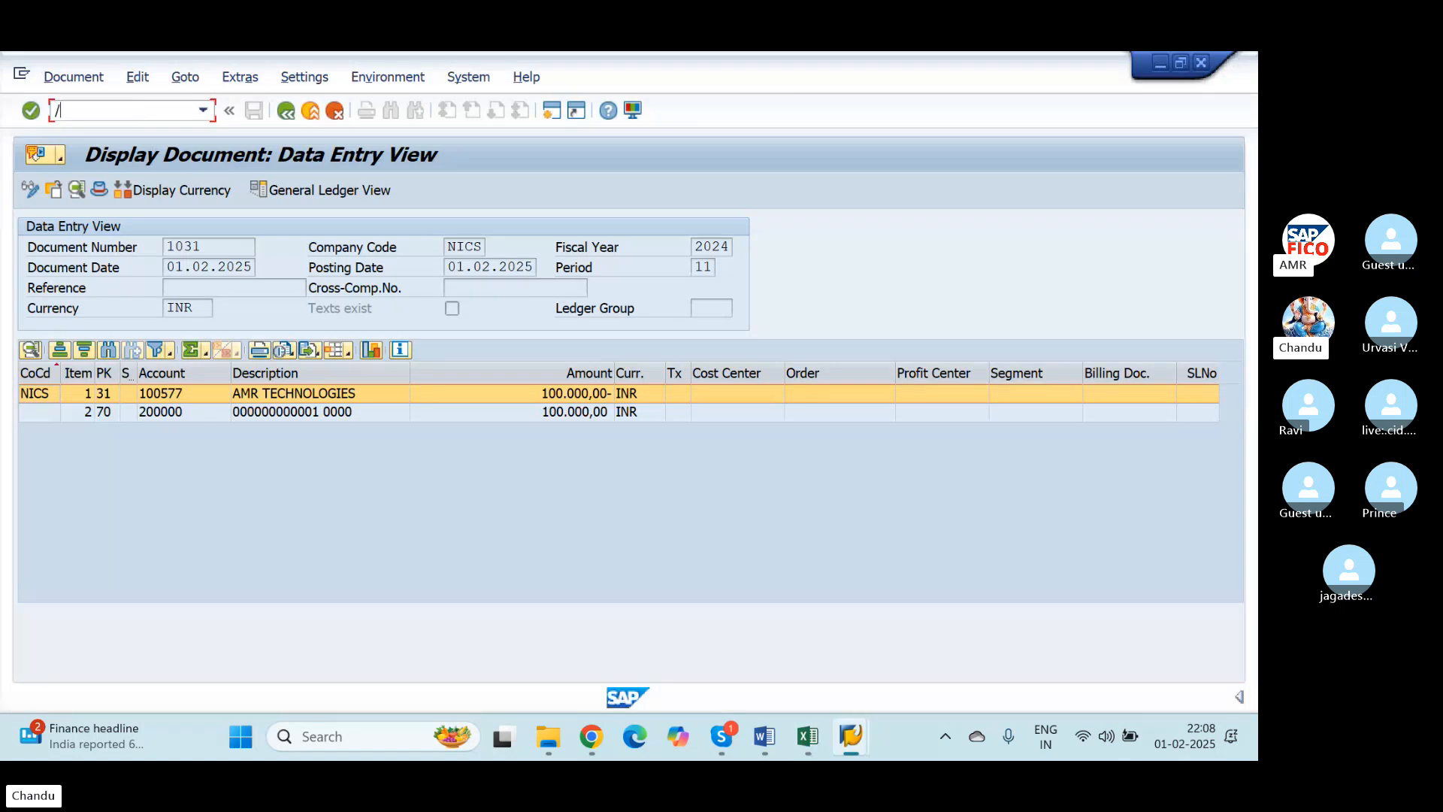
key("Return")
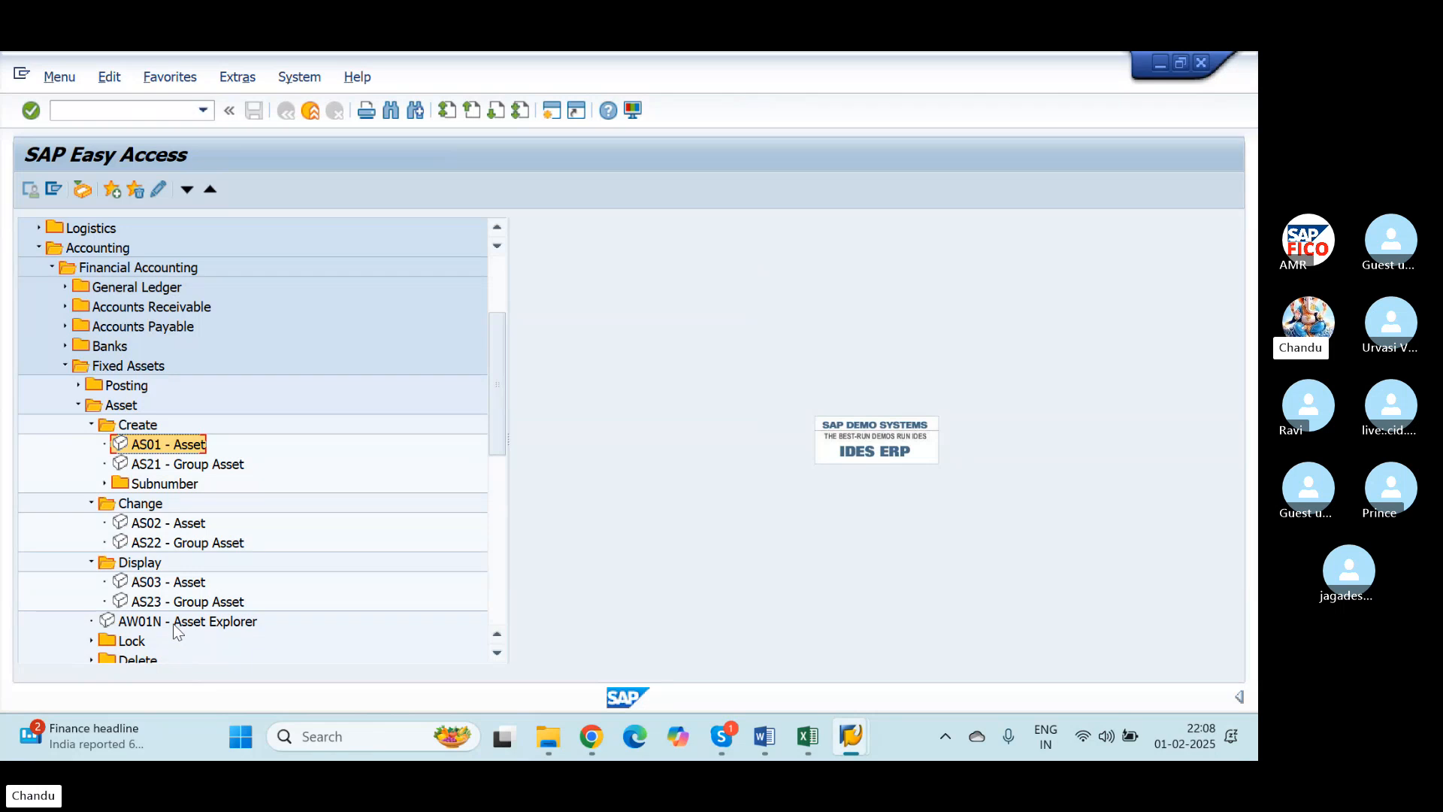
left_click(110, 623)
double_click(110, 623)
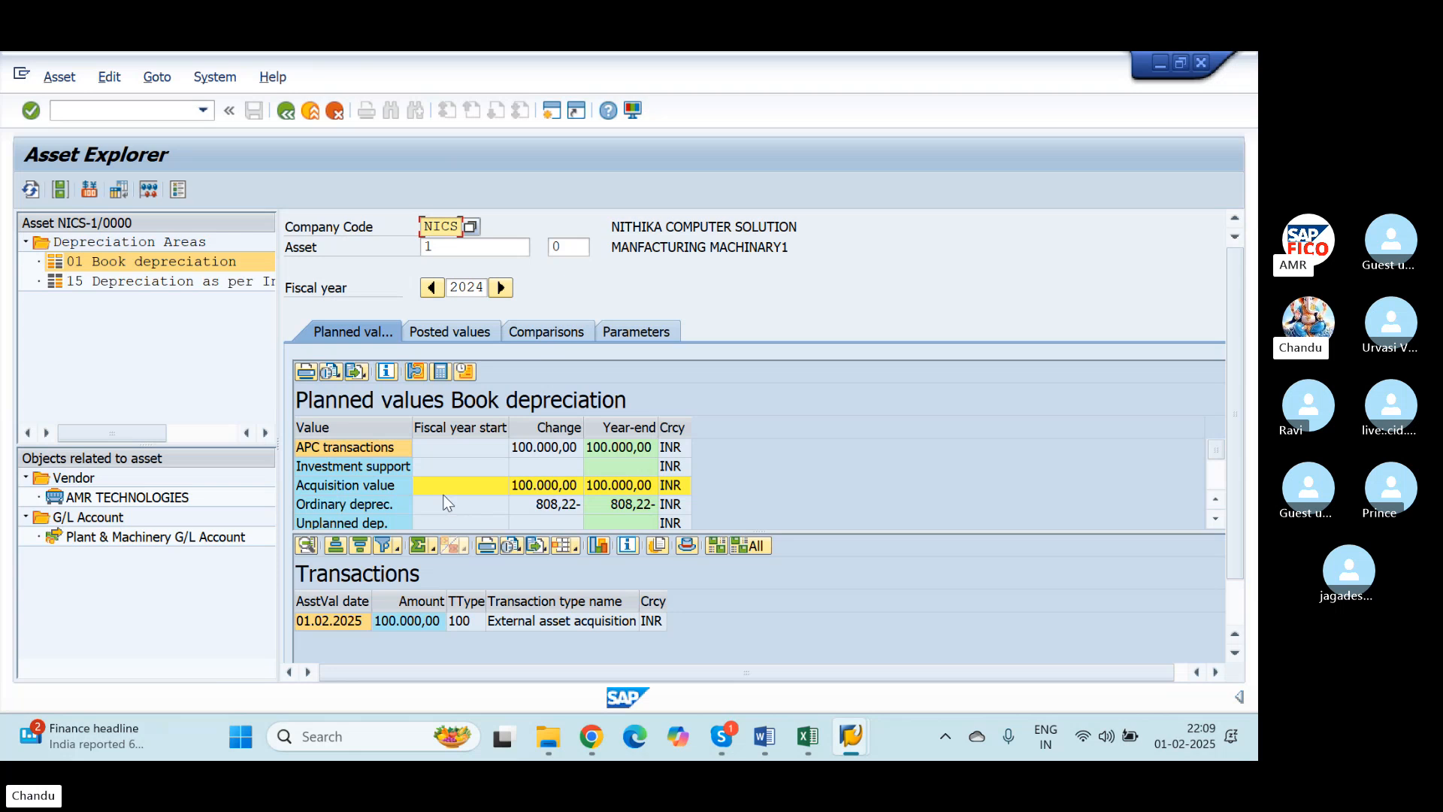
left_click(547, 335)
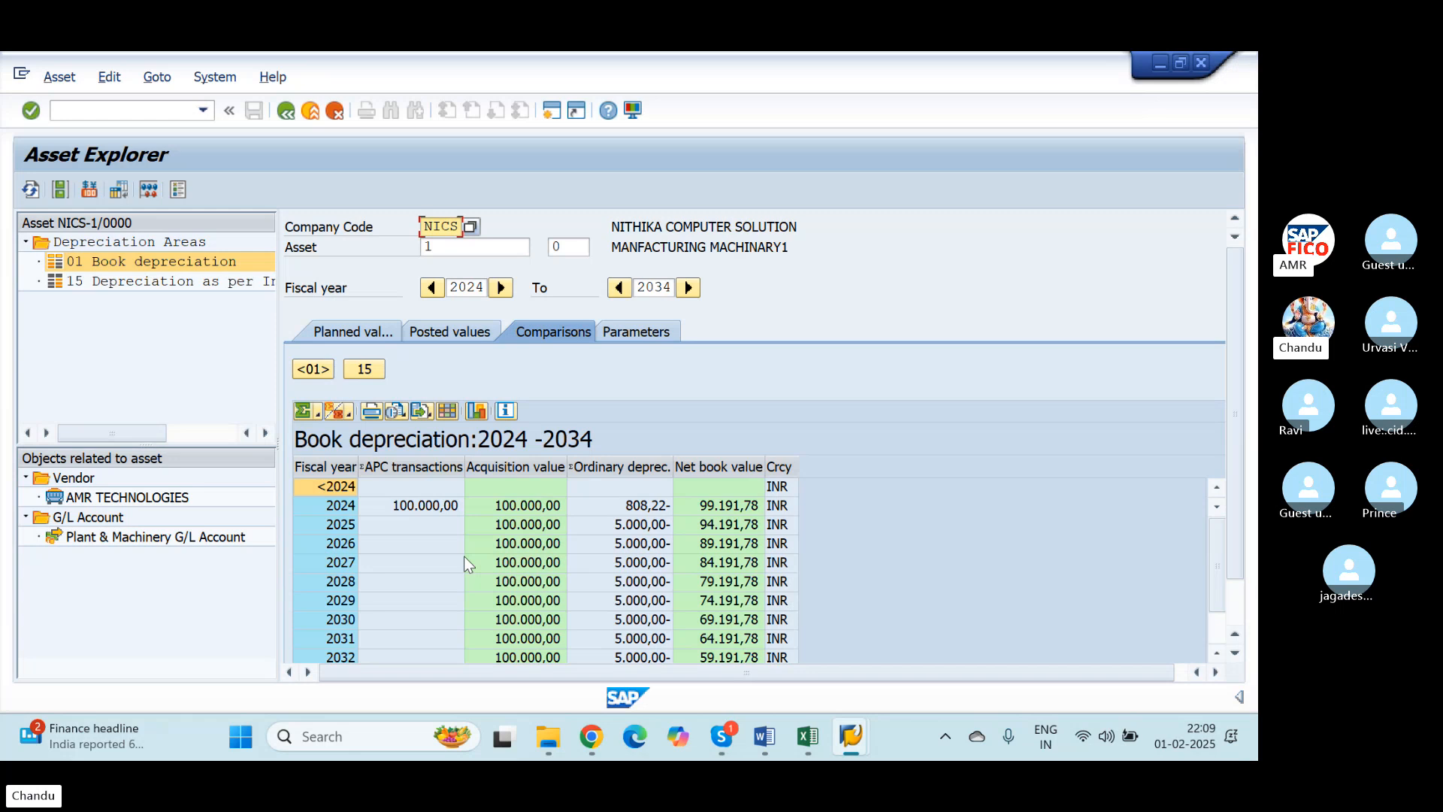
scroll(463, 557, "down", 3)
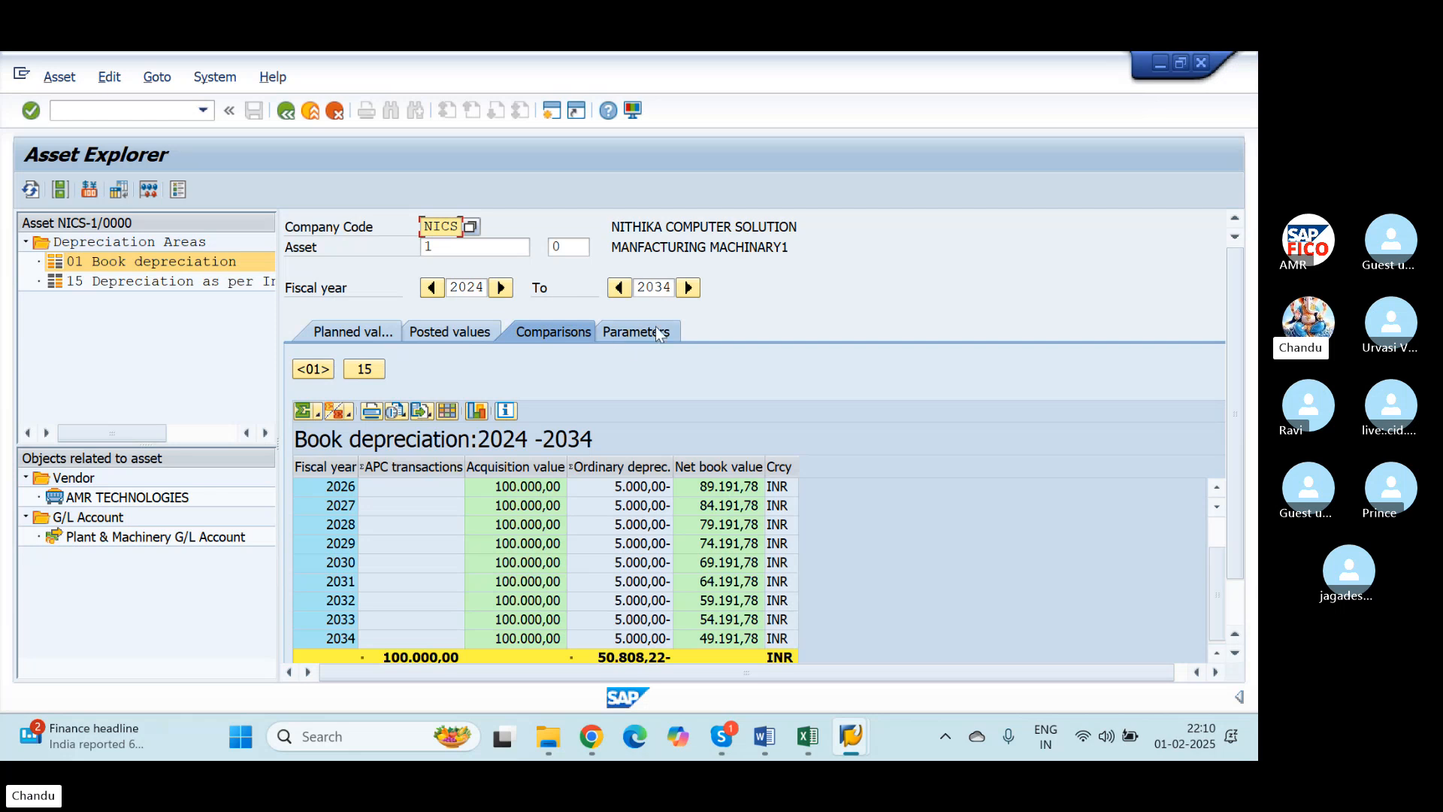
Examine the planned book depreciation values of asset 1-0 for 2024, and switch to the Excel sheet of transaction codes
left_click(347, 334)
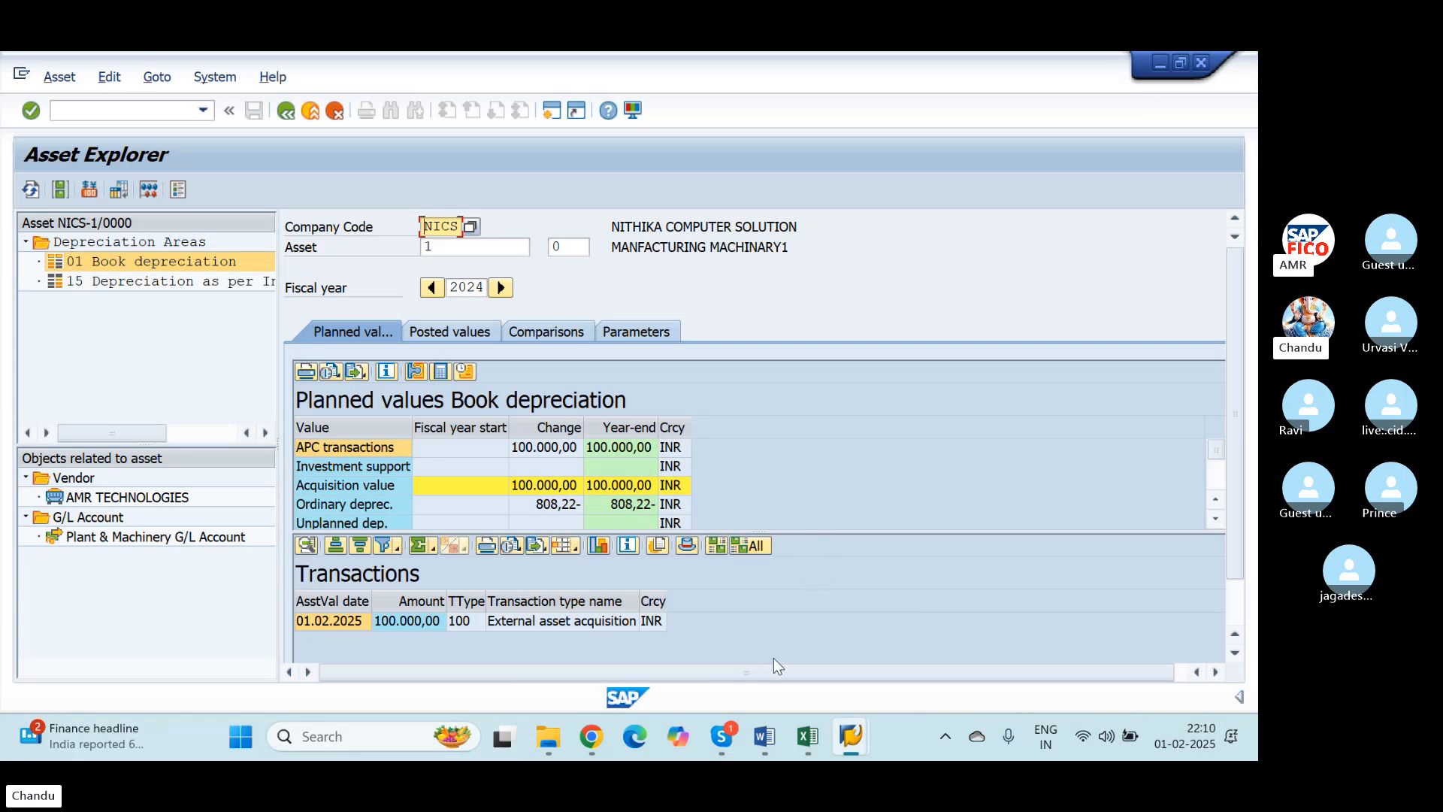
mouse_move(843, 738)
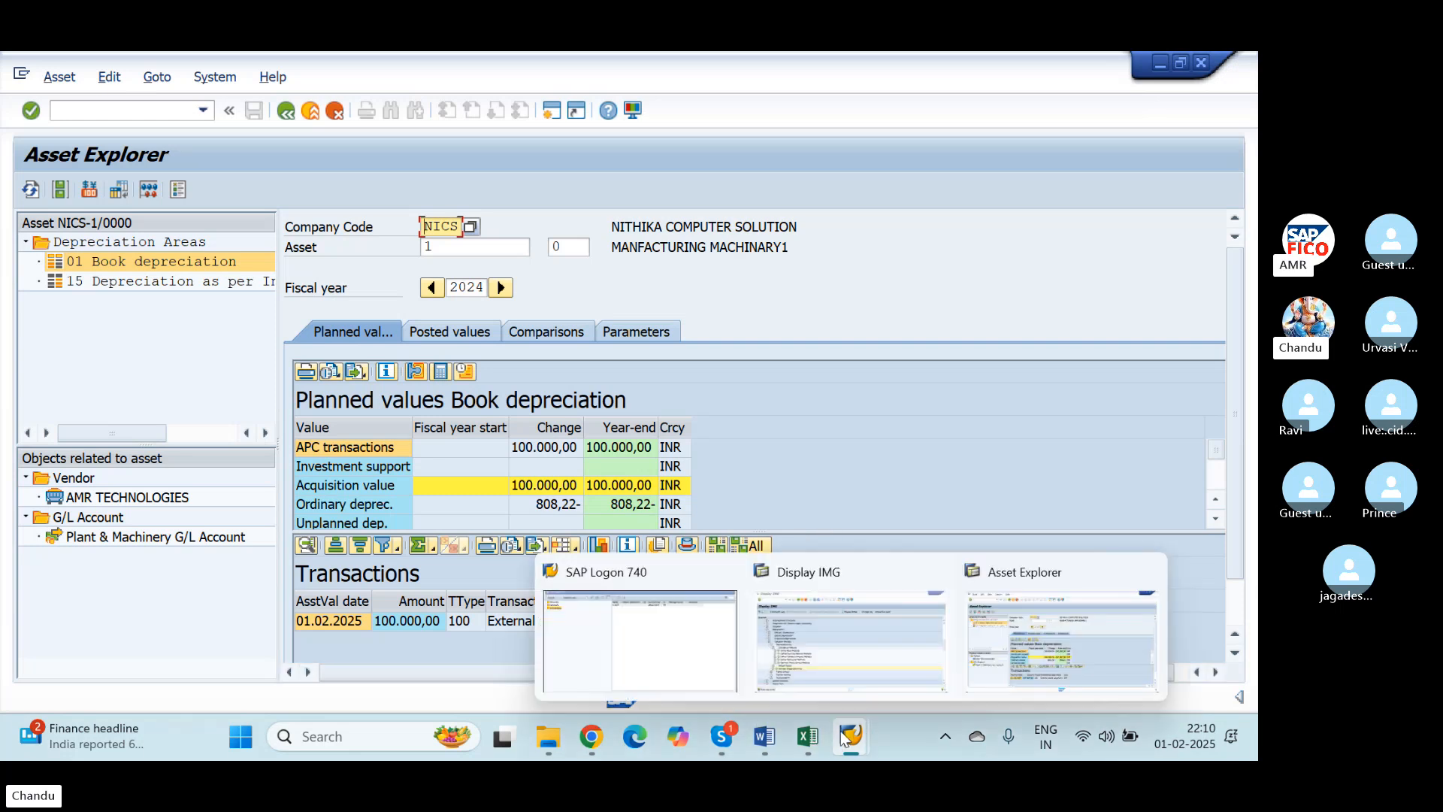
left_click(807, 735)
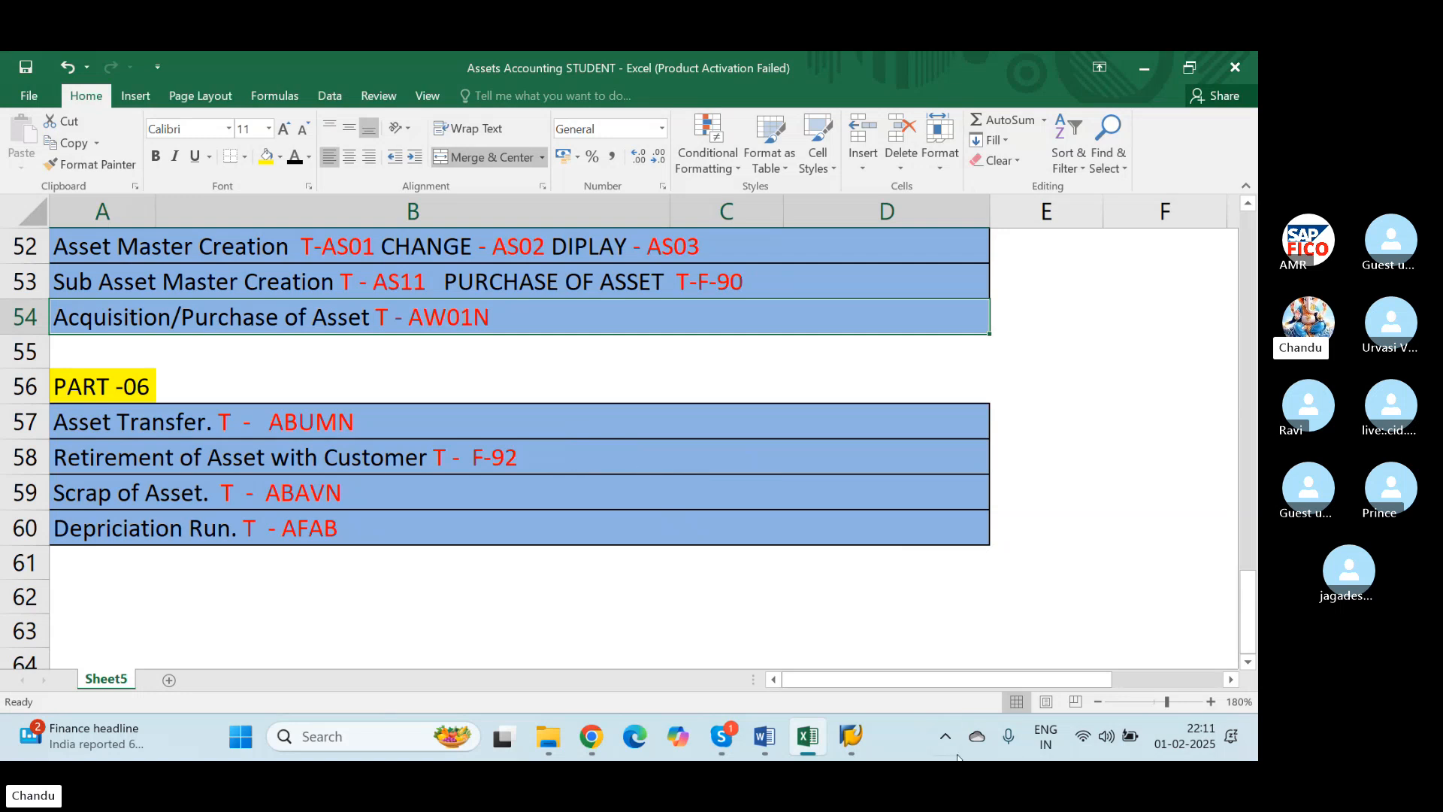
Check the Skype call window and return to the Asset Explorer window in SAP
mouse_move(731, 723)
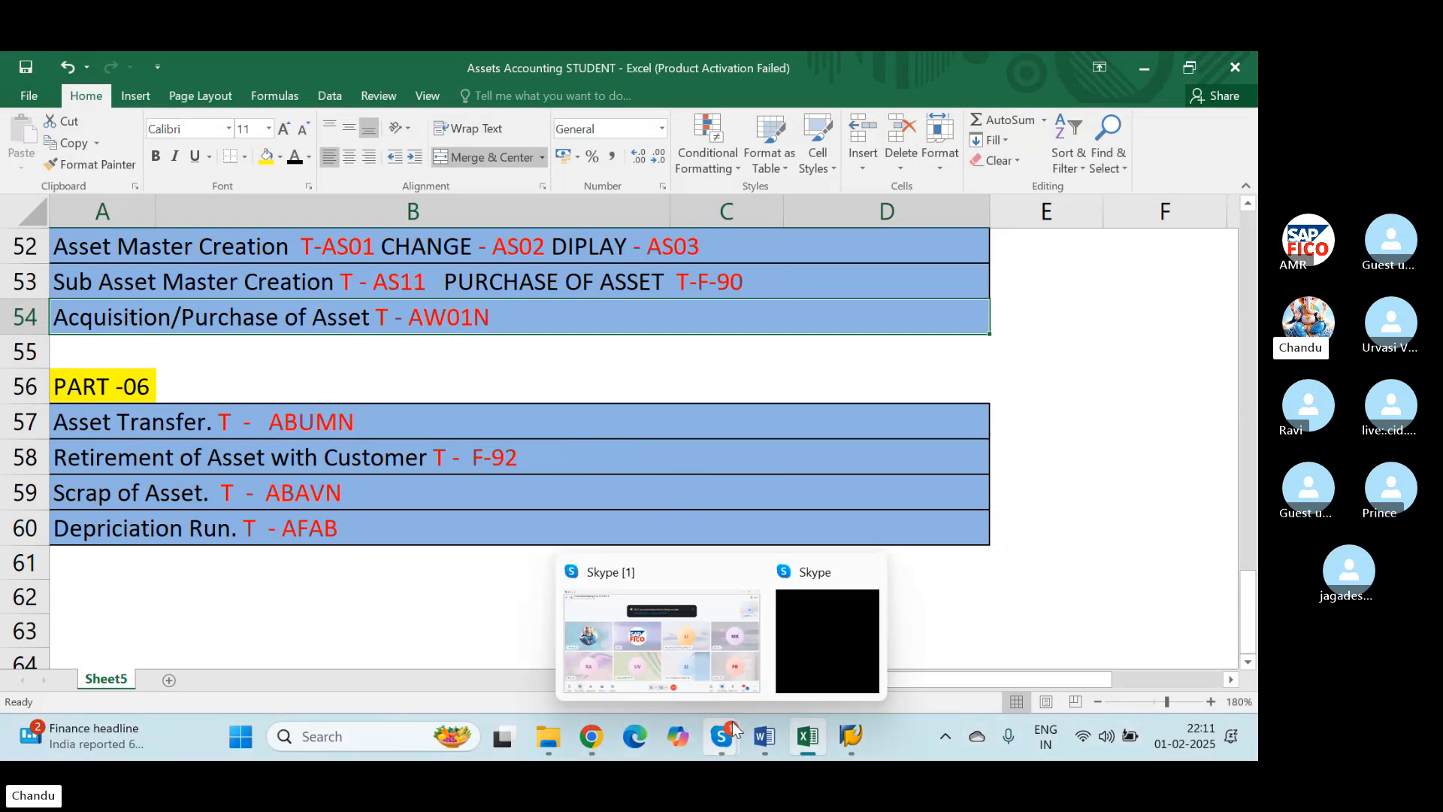
left_click(712, 654)
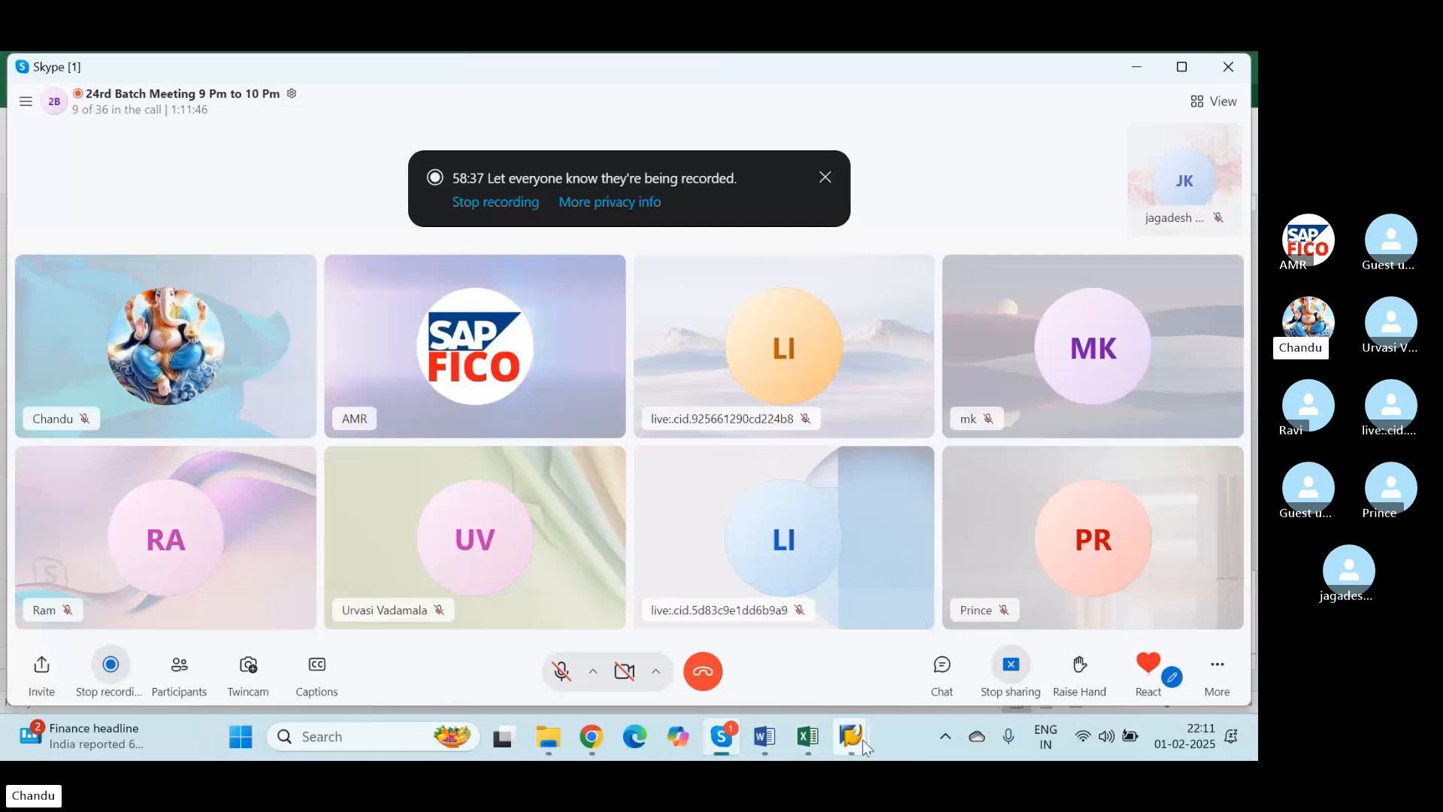
mouse_move(864, 741)
left_click(818, 633)
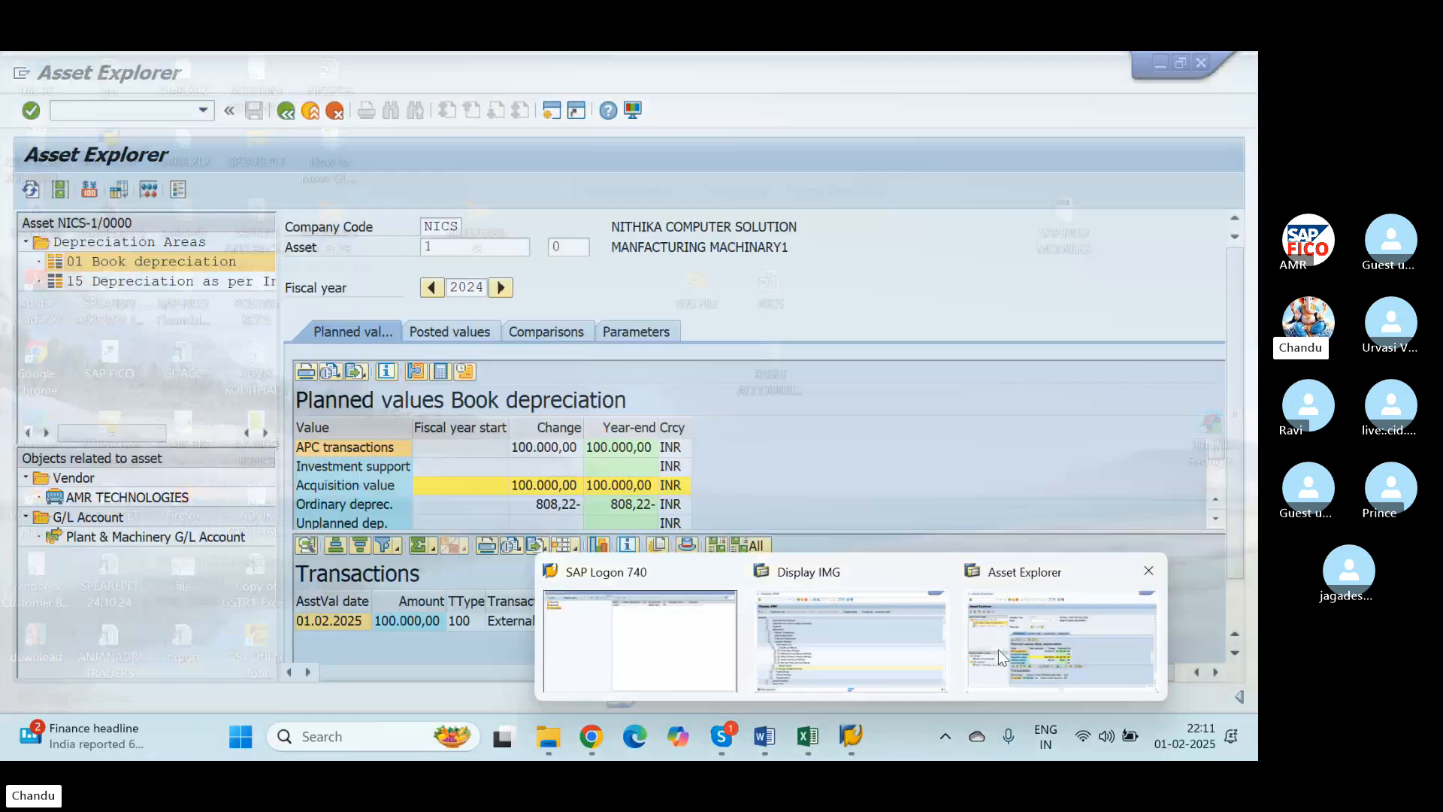
left_click(998, 650)
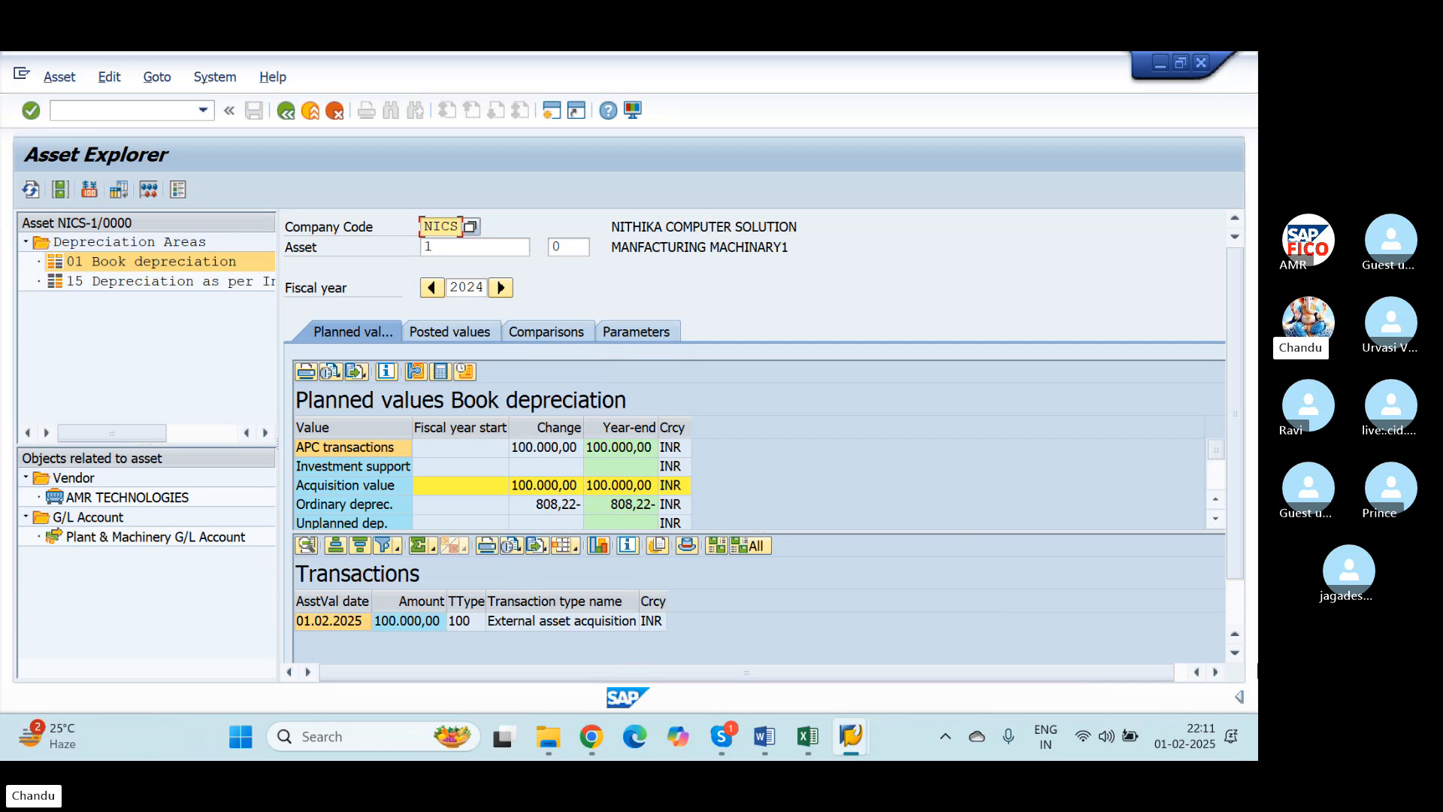
Look over the Part-06 transaction codes in Excel and the topic list in the AA FICO TOPICS document in Word
left_click(808, 736)
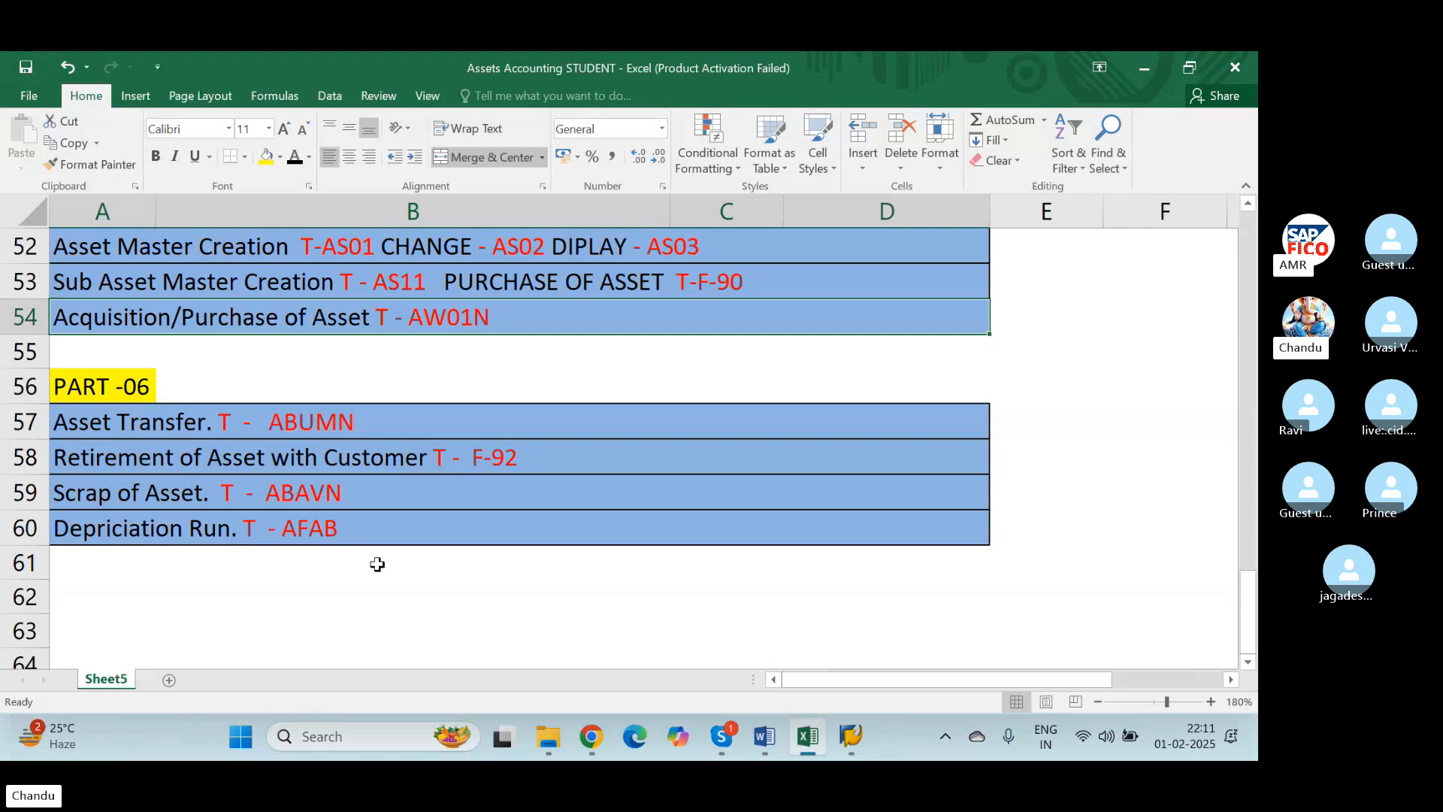
mouse_move(809, 744)
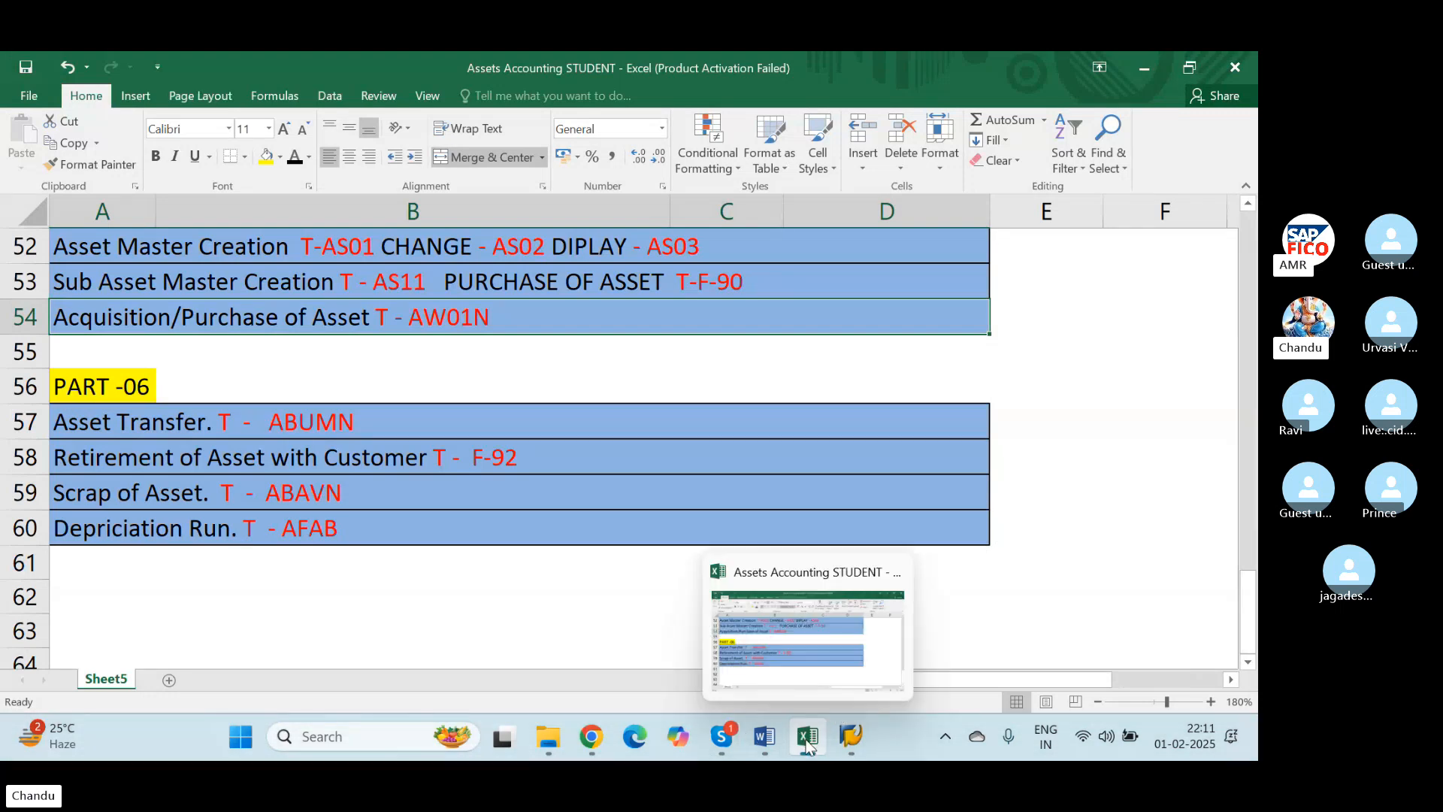
left_click(761, 743)
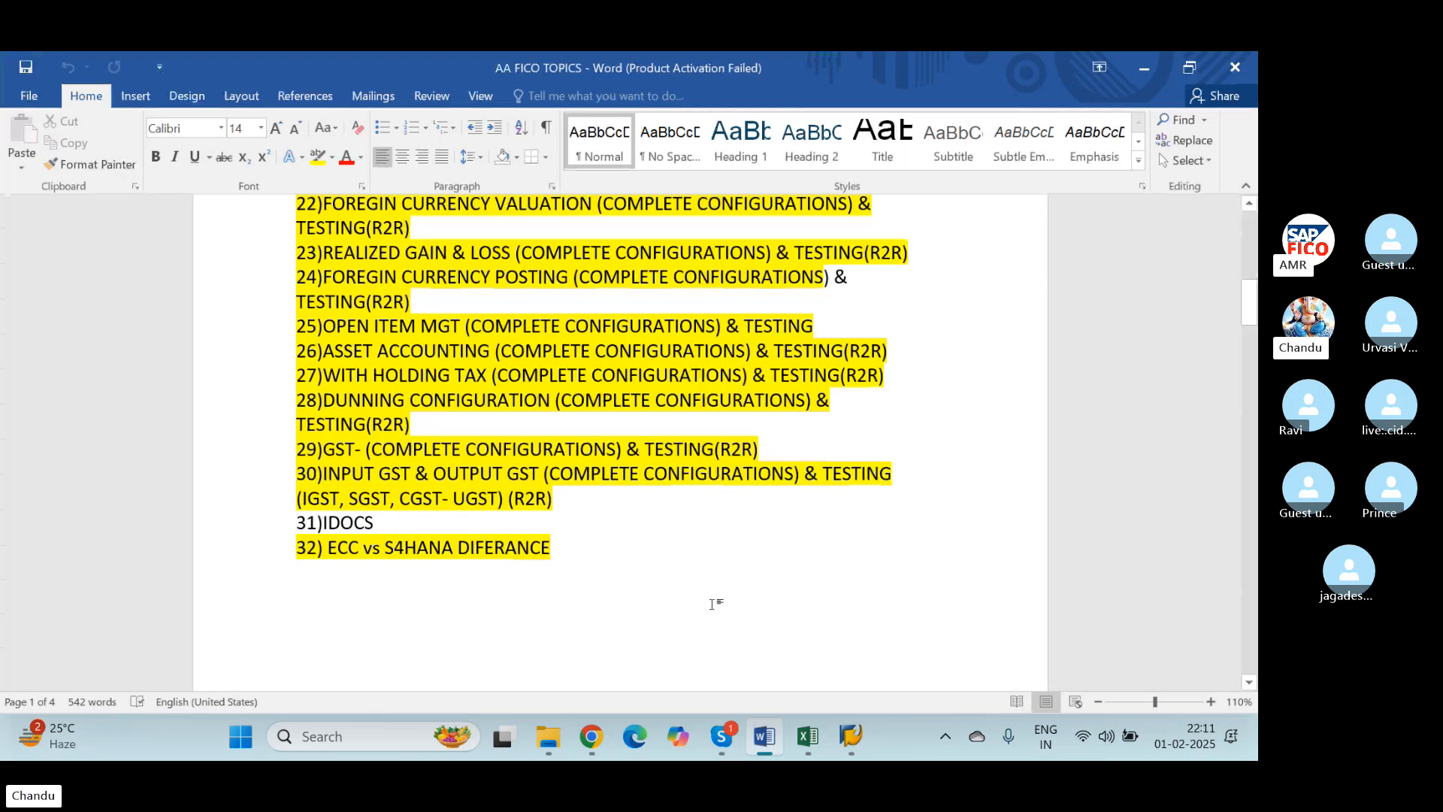
scroll(712, 604, "up", 2)
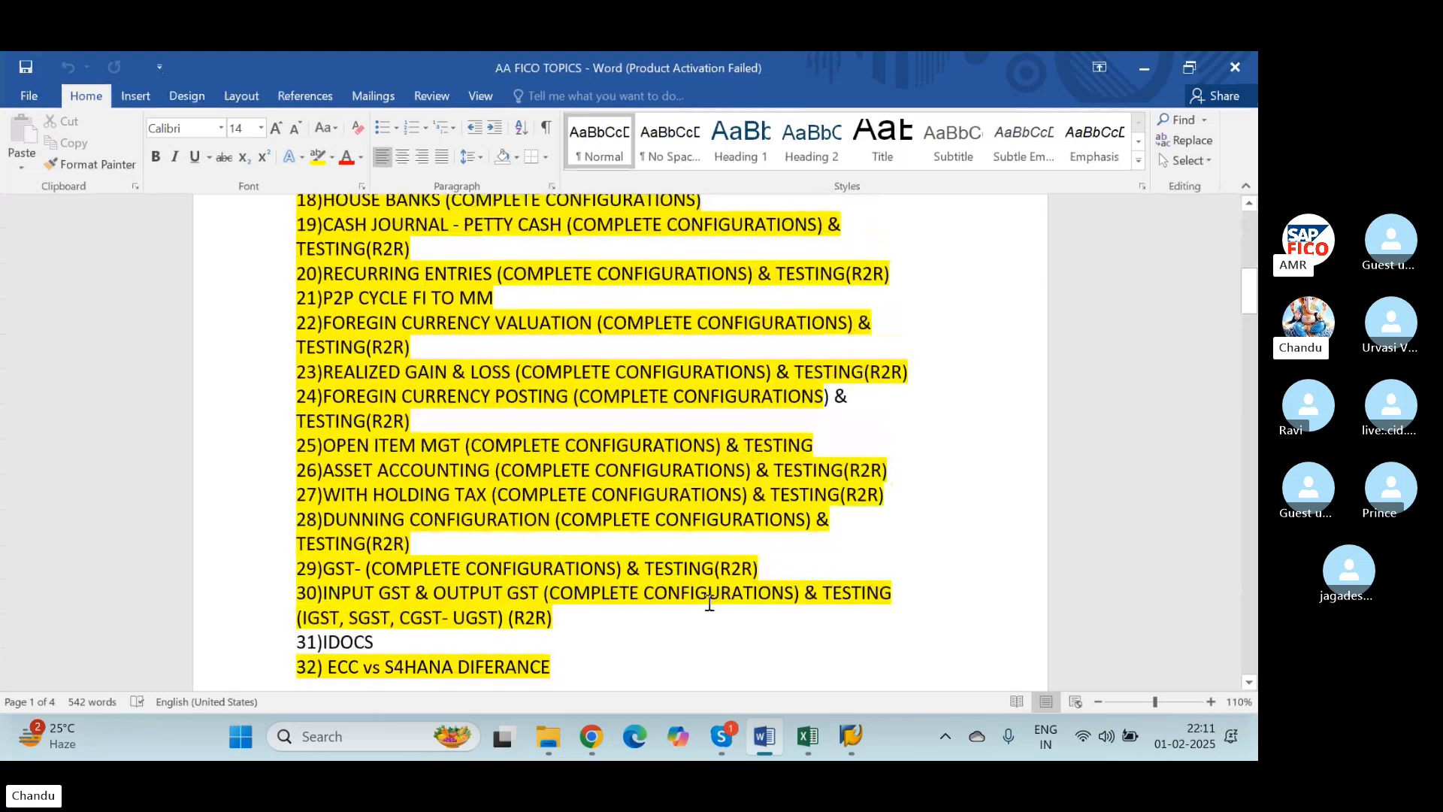
scroll(709, 604, "up", 9)
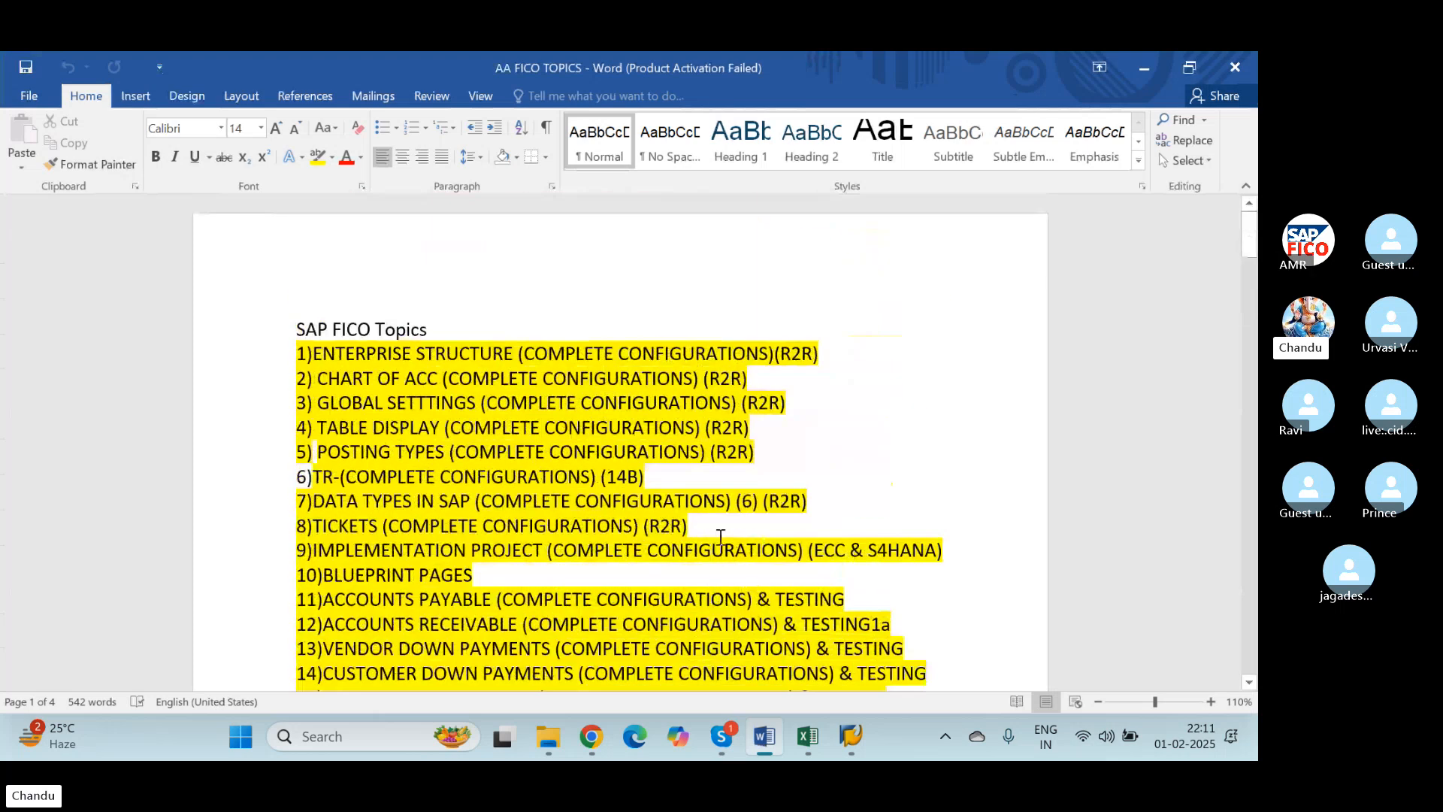
scroll(720, 536, "down", 11)
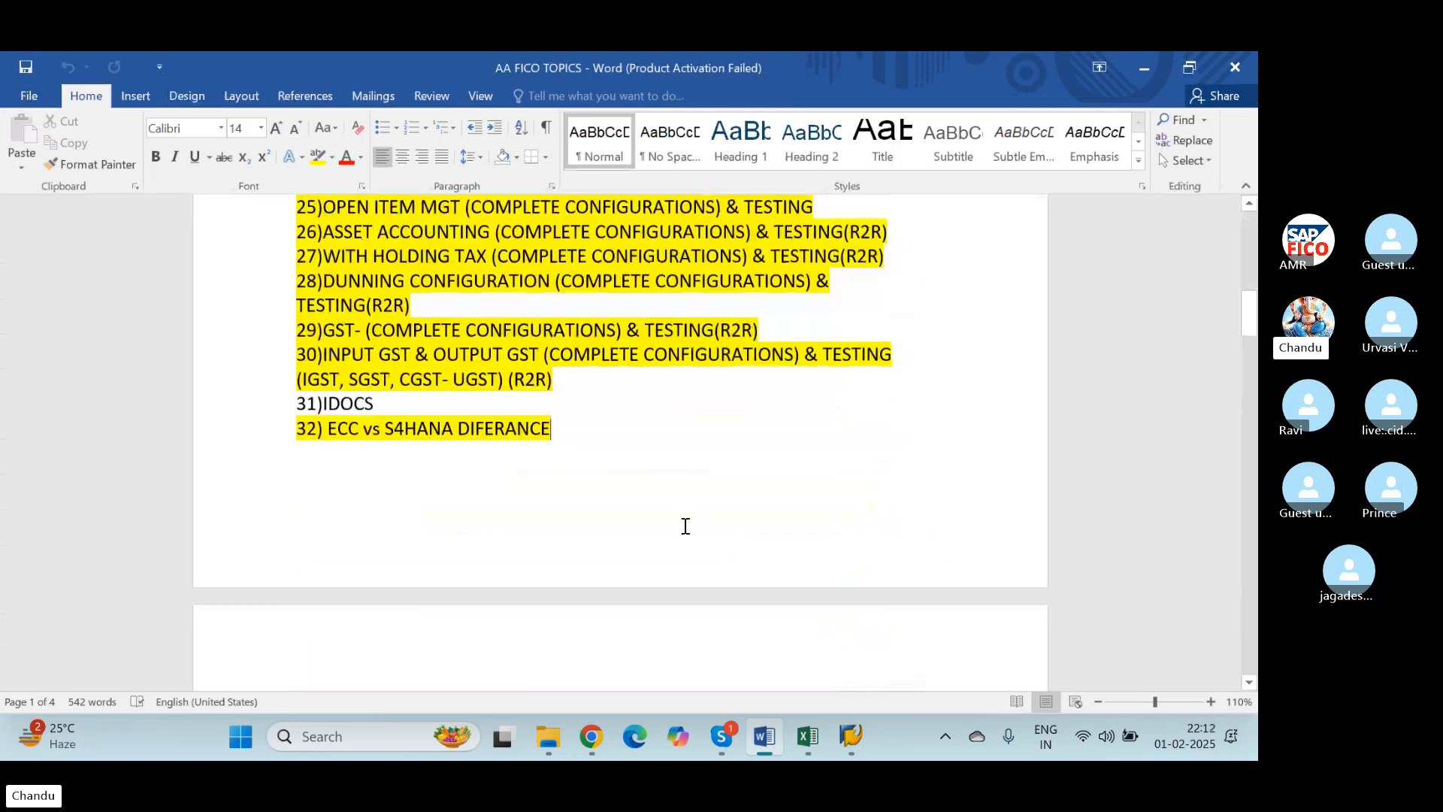
scroll(639, 522, "down", 3)
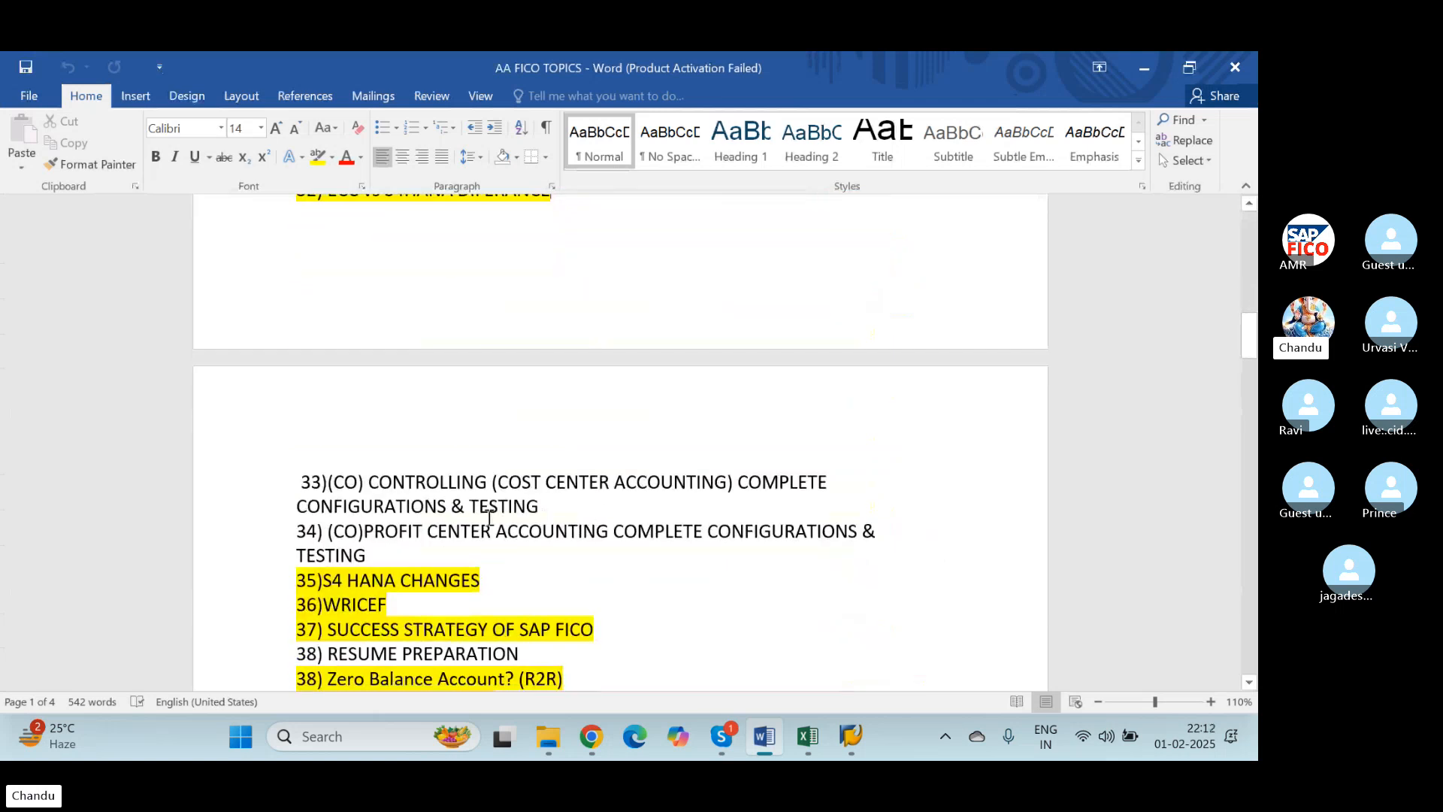
Highlight topic 33, (CO) CONTROLLING (COST CENTER ACCOUNTING), in bright green
left_click_drag(292, 478, 583, 506)
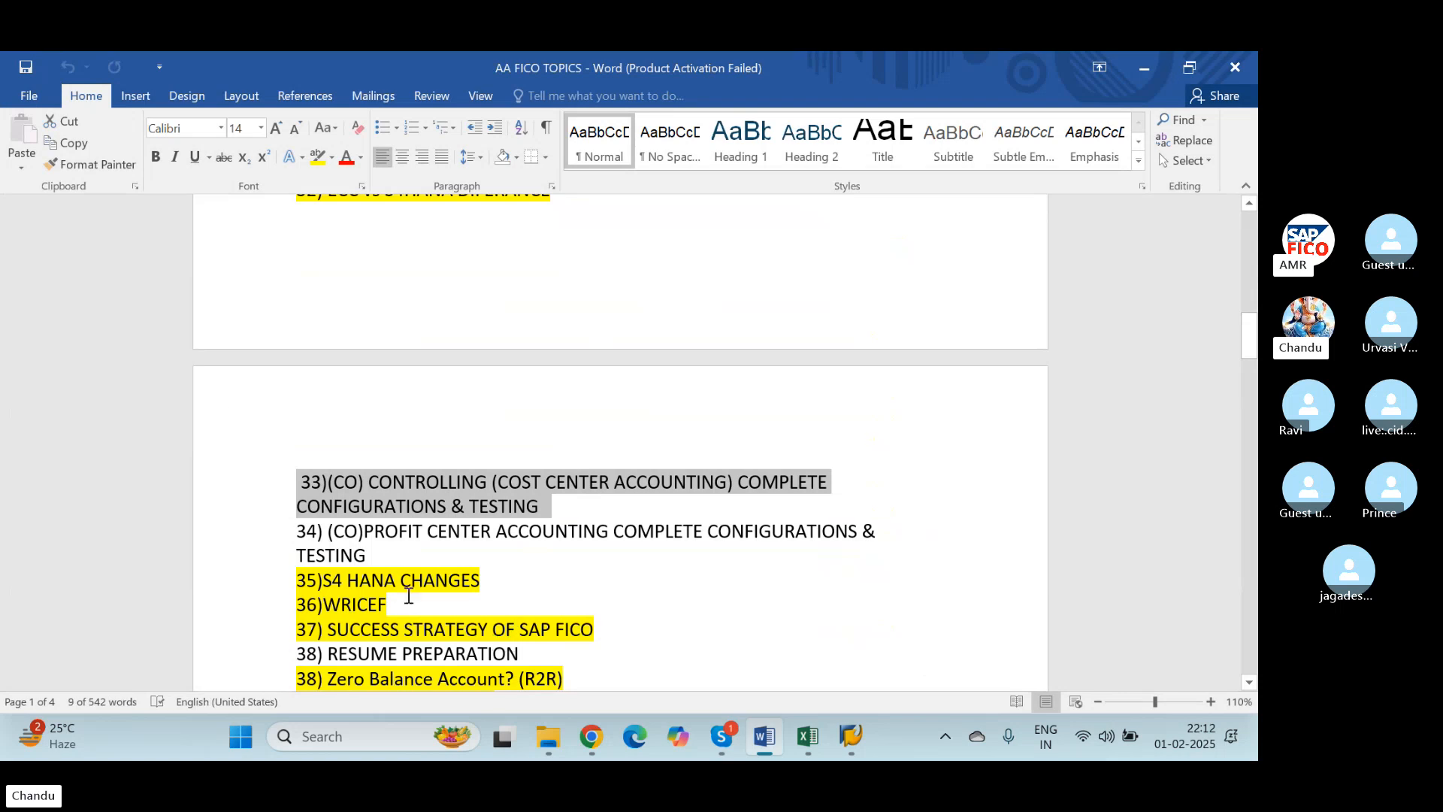
left_click(331, 157)
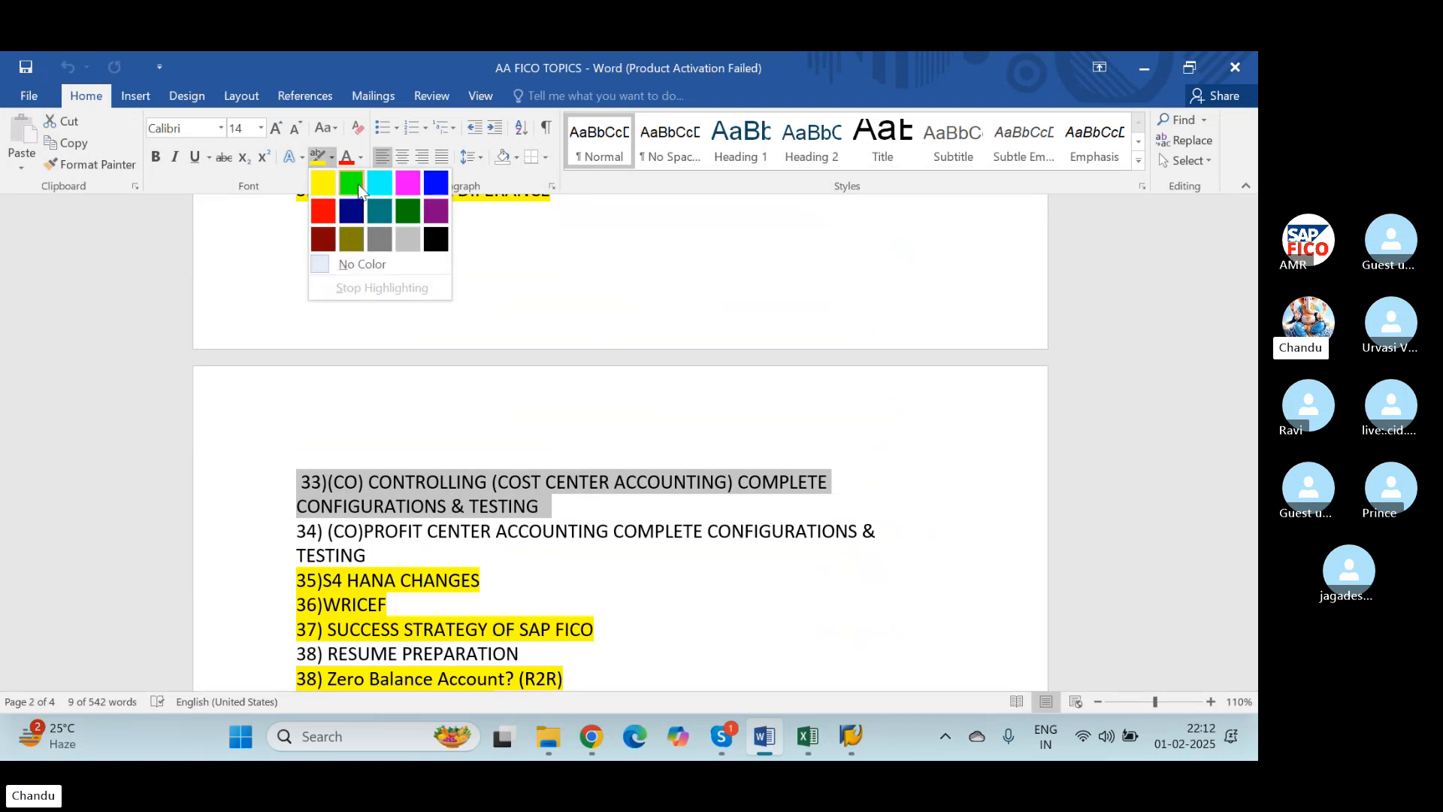
left_click(350, 181)
left_click(591, 381)
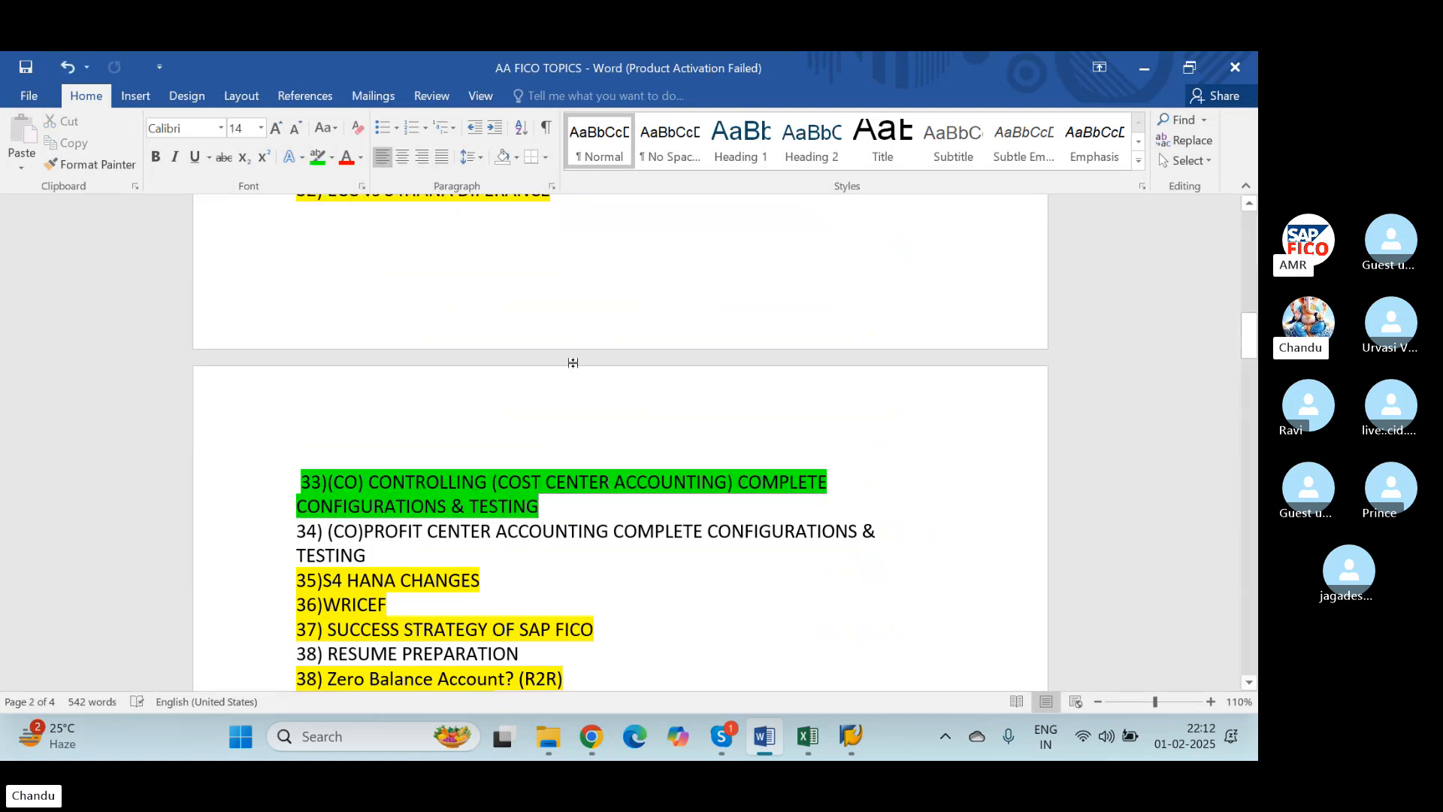
Highlight topic 34, (CO)PROFIT CENTER ACCOUNTING, in the same bright green
scroll(567, 505, "up", 1)
scroll(564, 518, "down", 2)
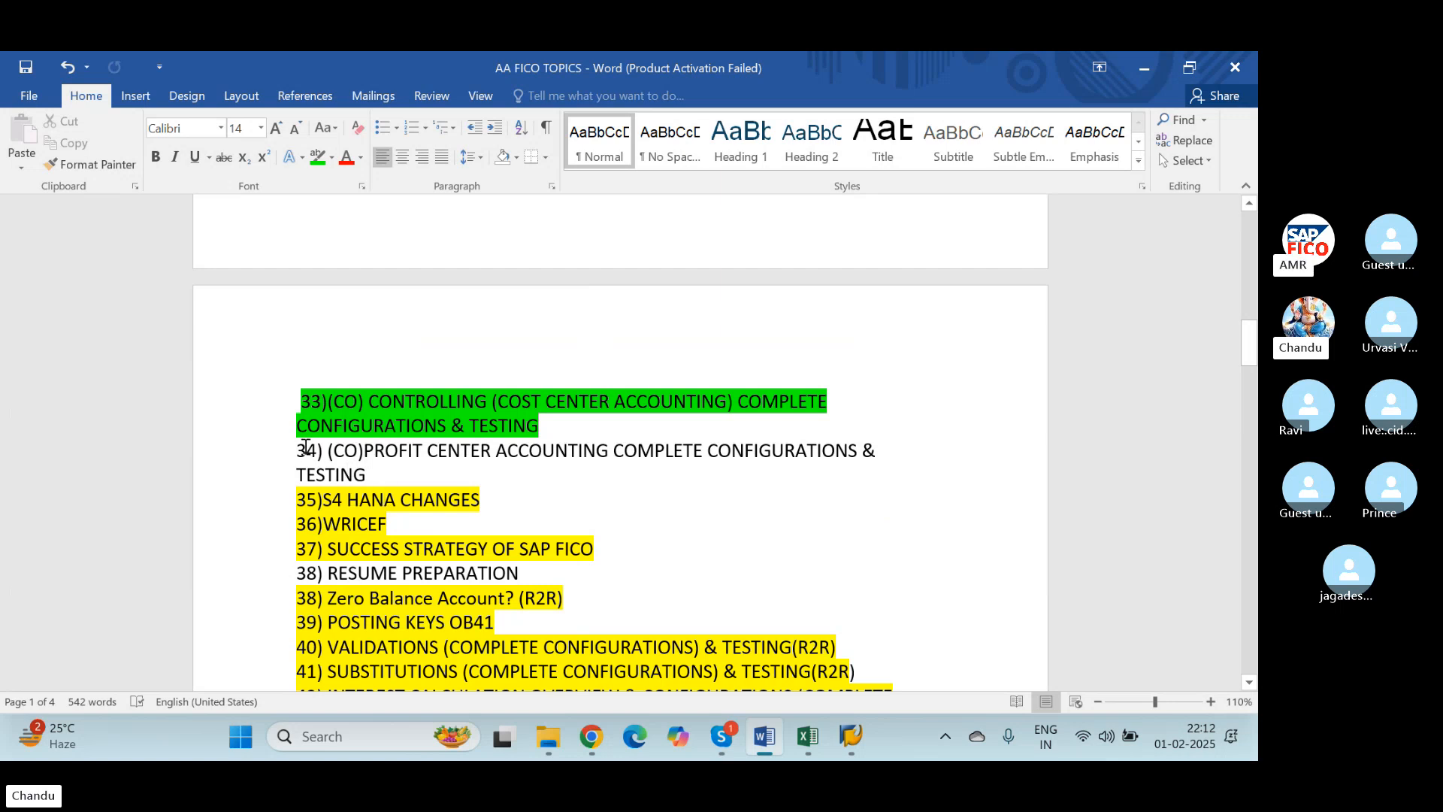
left_click_drag(286, 451, 438, 469)
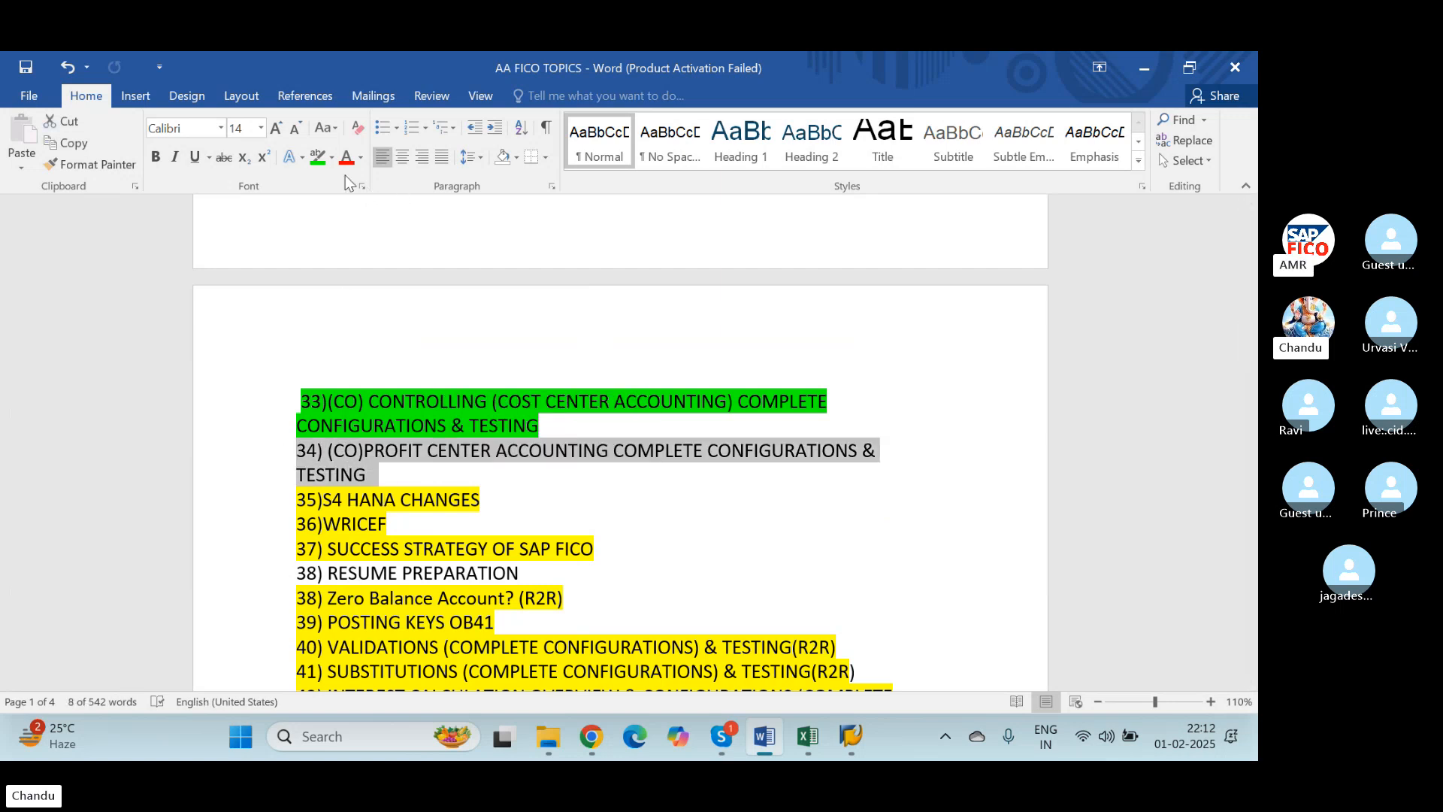
left_click(308, 156)
left_click(316, 157)
left_click(482, 502)
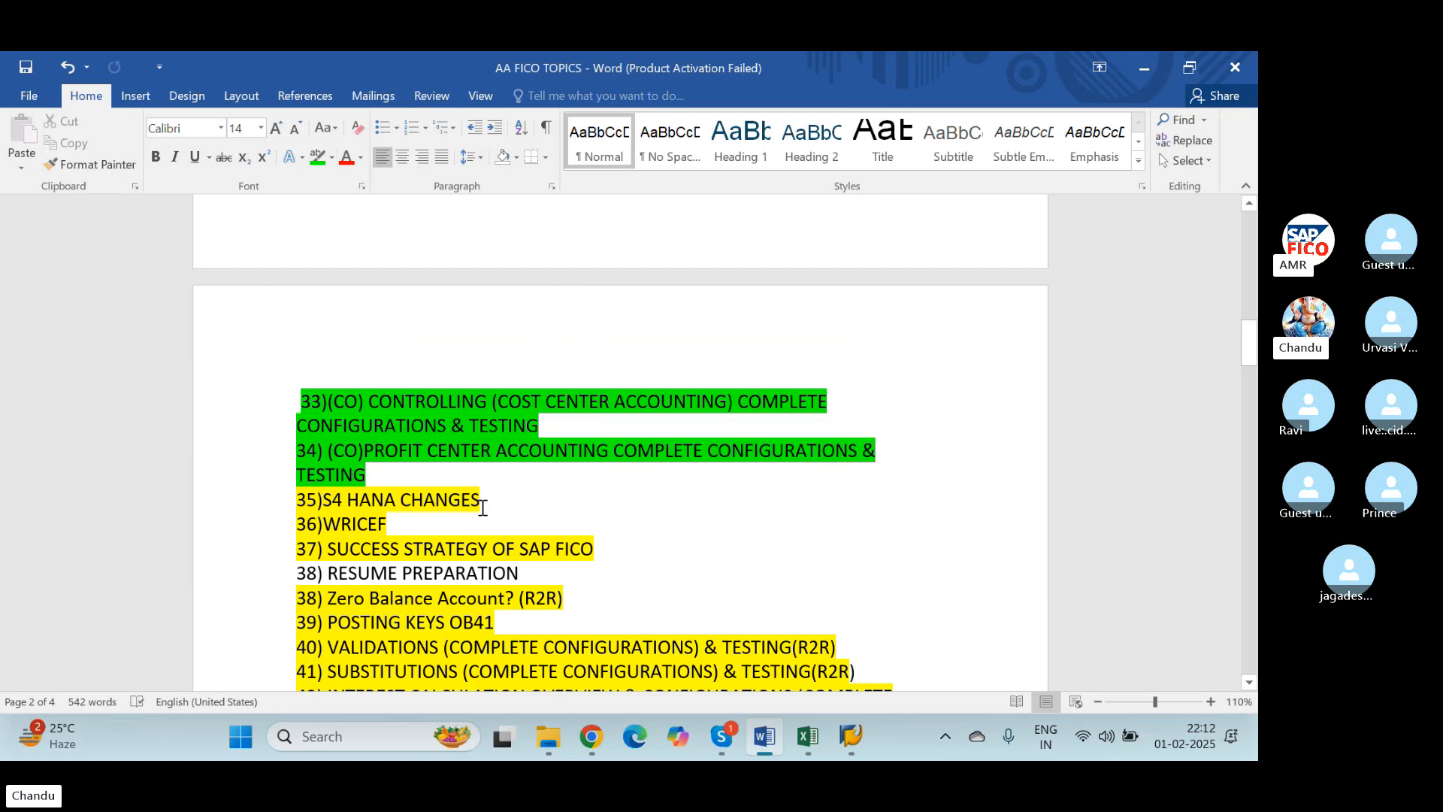
Check the remaining topics for unhighlighted entries and highlight 38) RESUME PREPARATION in bright green
scroll(482, 508, "down", 2)
scroll(482, 508, "down", 10)
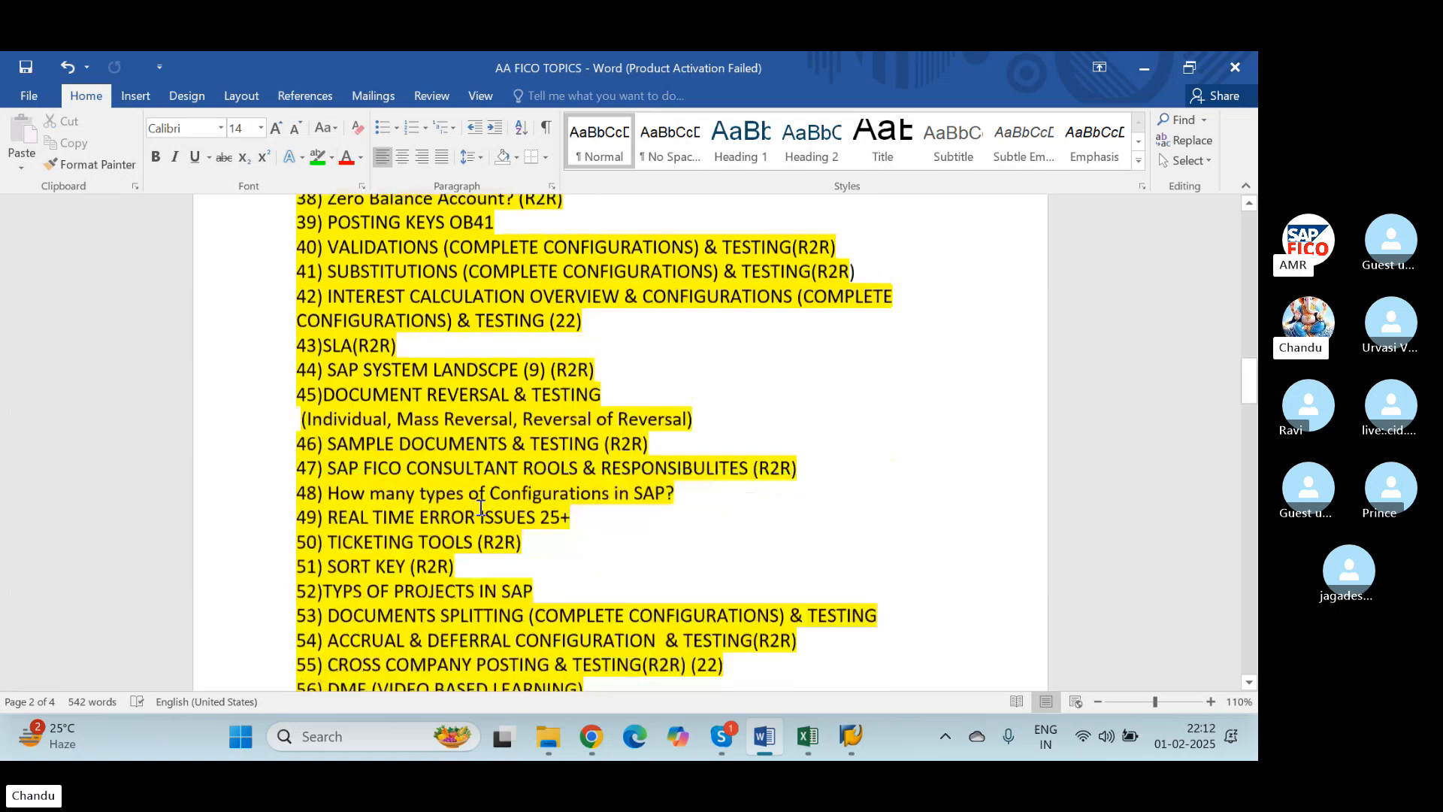
scroll(481, 508, "down", 9)
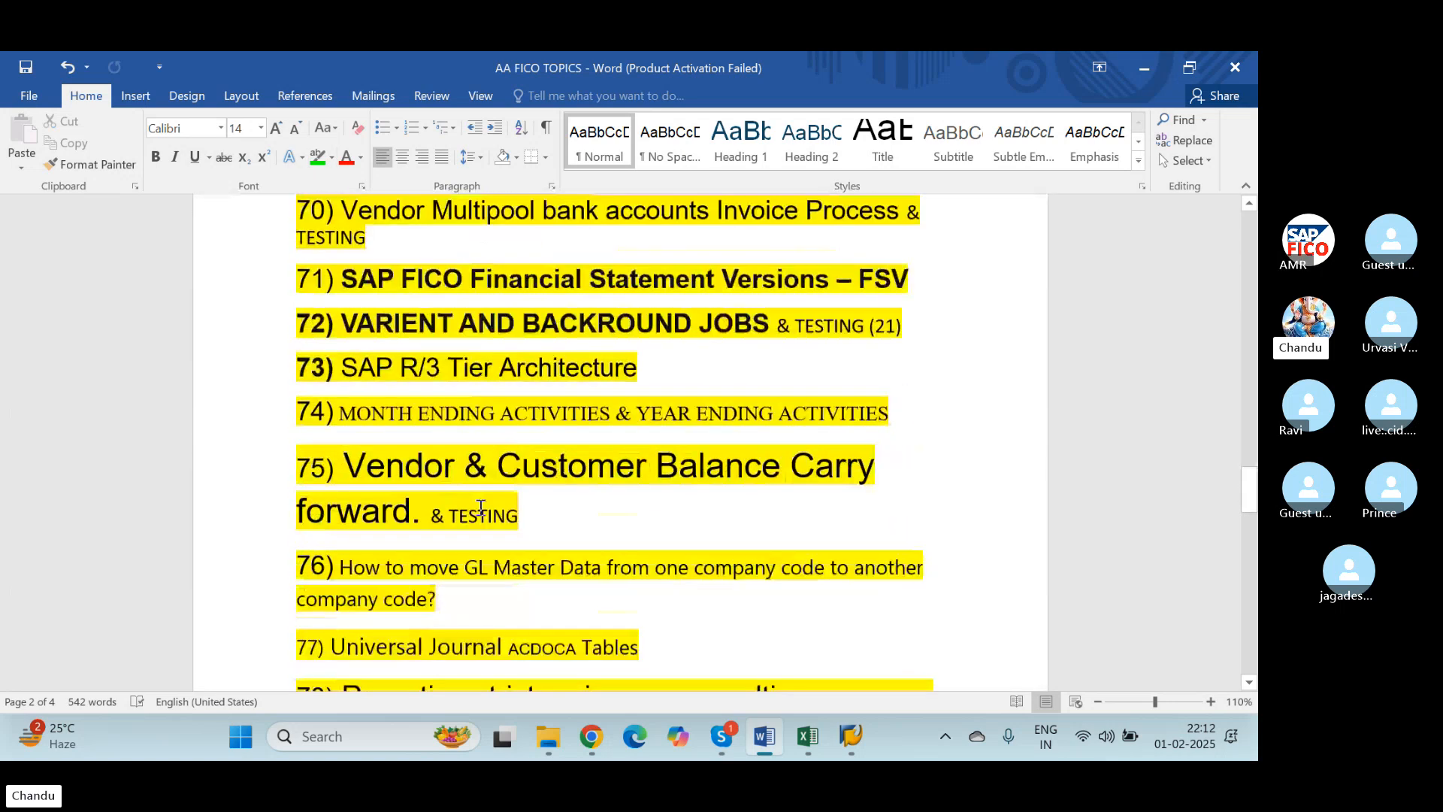
scroll(481, 508, "down", 3)
scroll(481, 508, "up", 15)
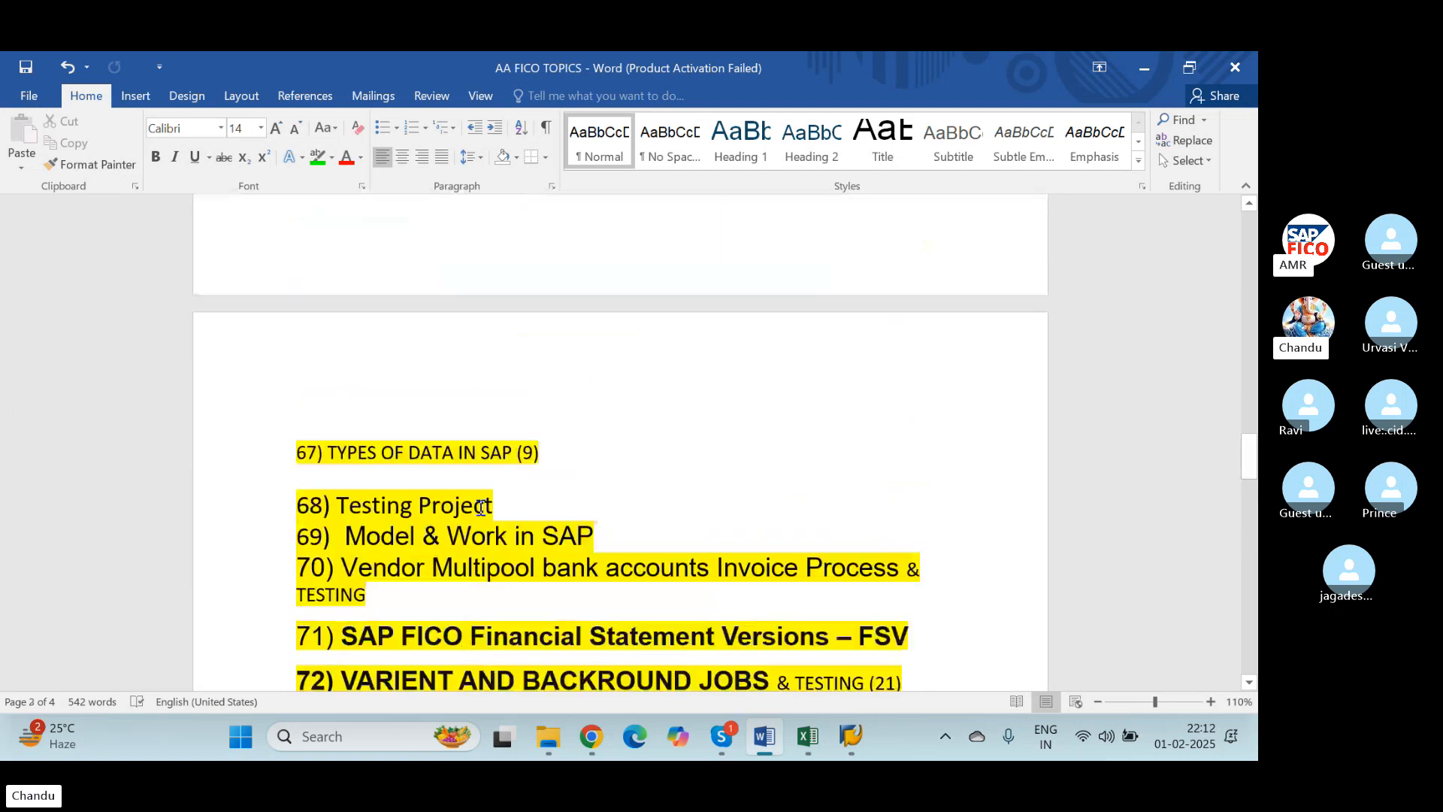
scroll(481, 508, "up", 5)
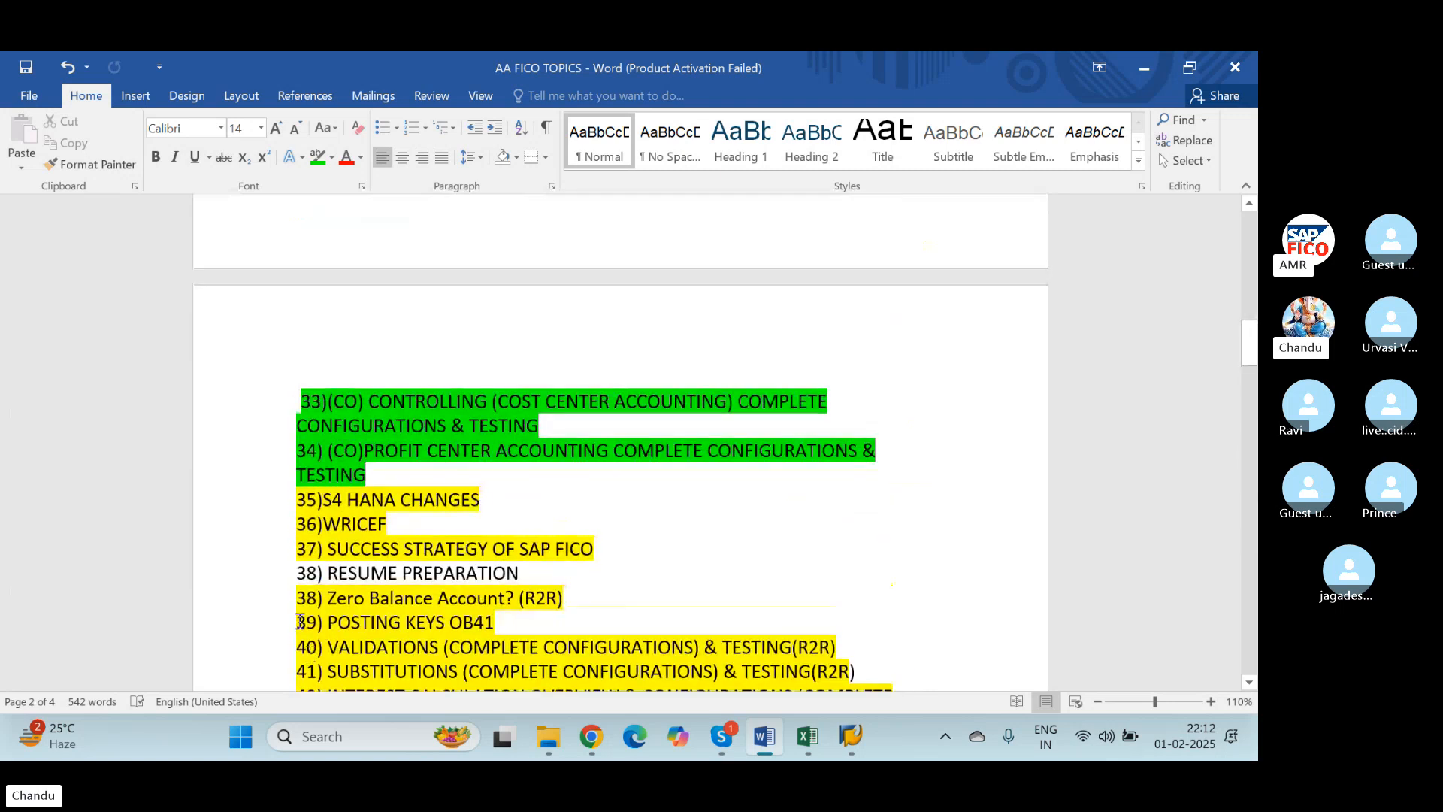
left_click_drag(288, 572, 538, 573)
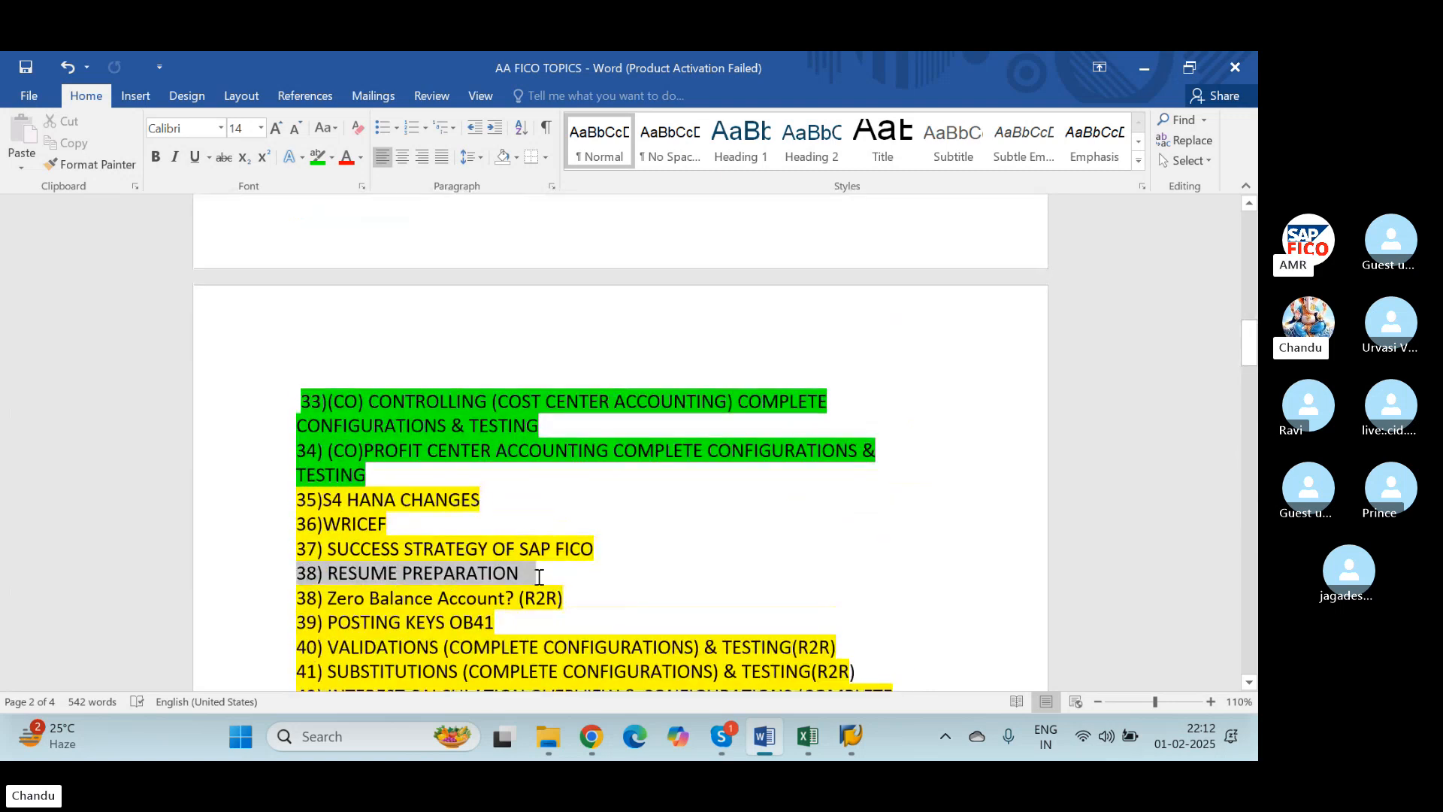
left_click(317, 157)
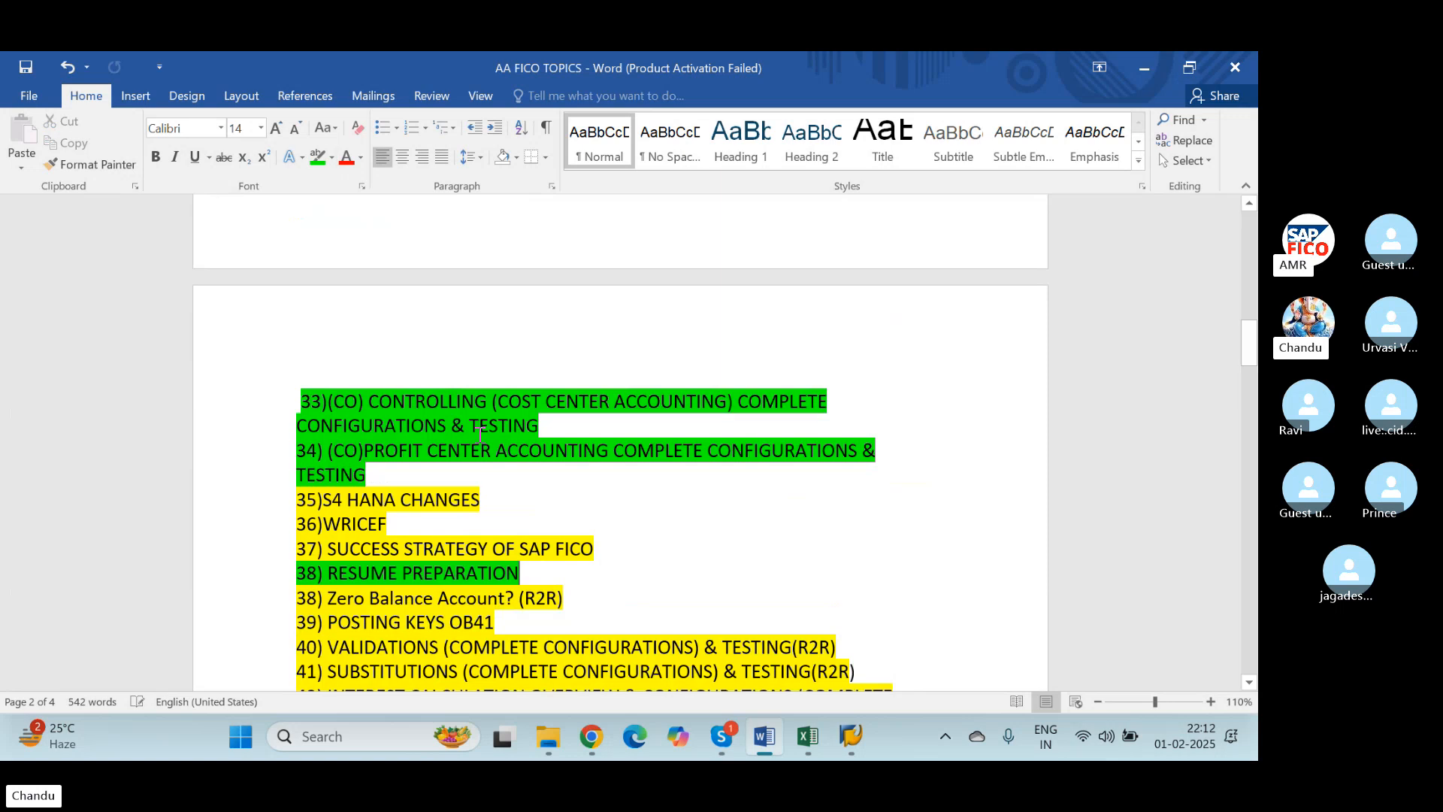
Highlight the text "65)Types of currencies in SAP" in bright green
scroll(492, 485, "down", 10)
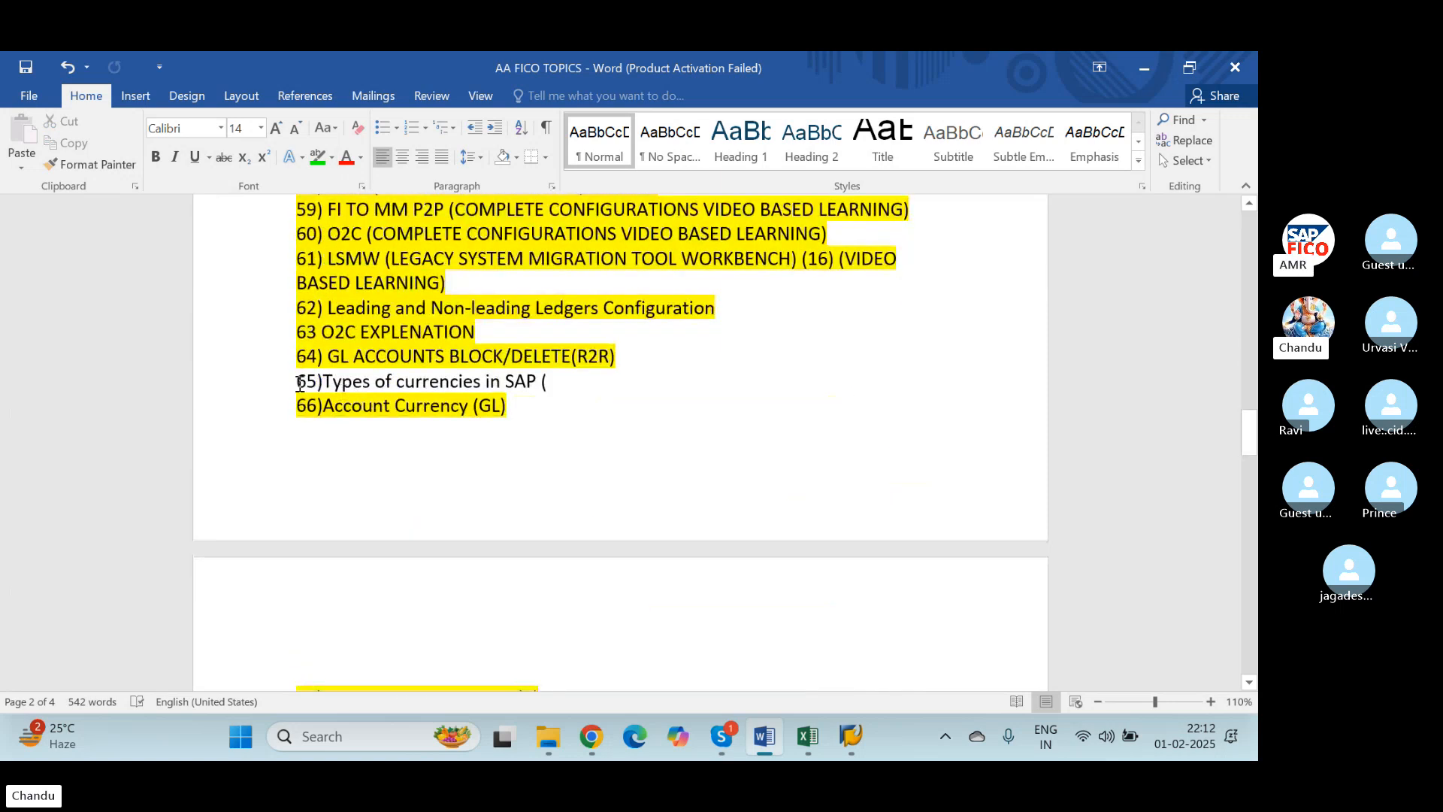
left_click_drag(294, 382, 518, 389)
left_click(317, 157)
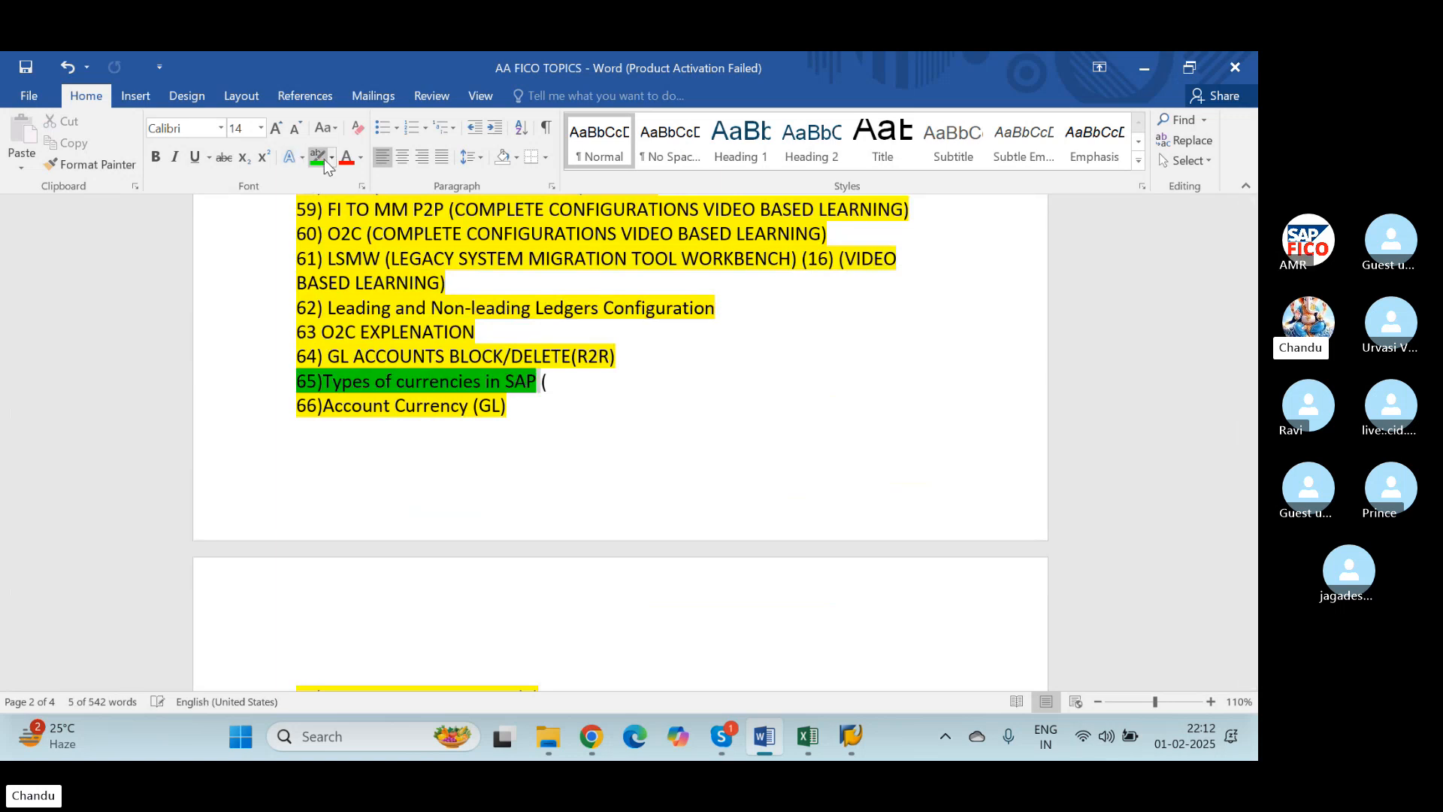
Highlight topic 31, IDOCS, in bright green
scroll(399, 468, "up", 6)
scroll(399, 468, "up", 10)
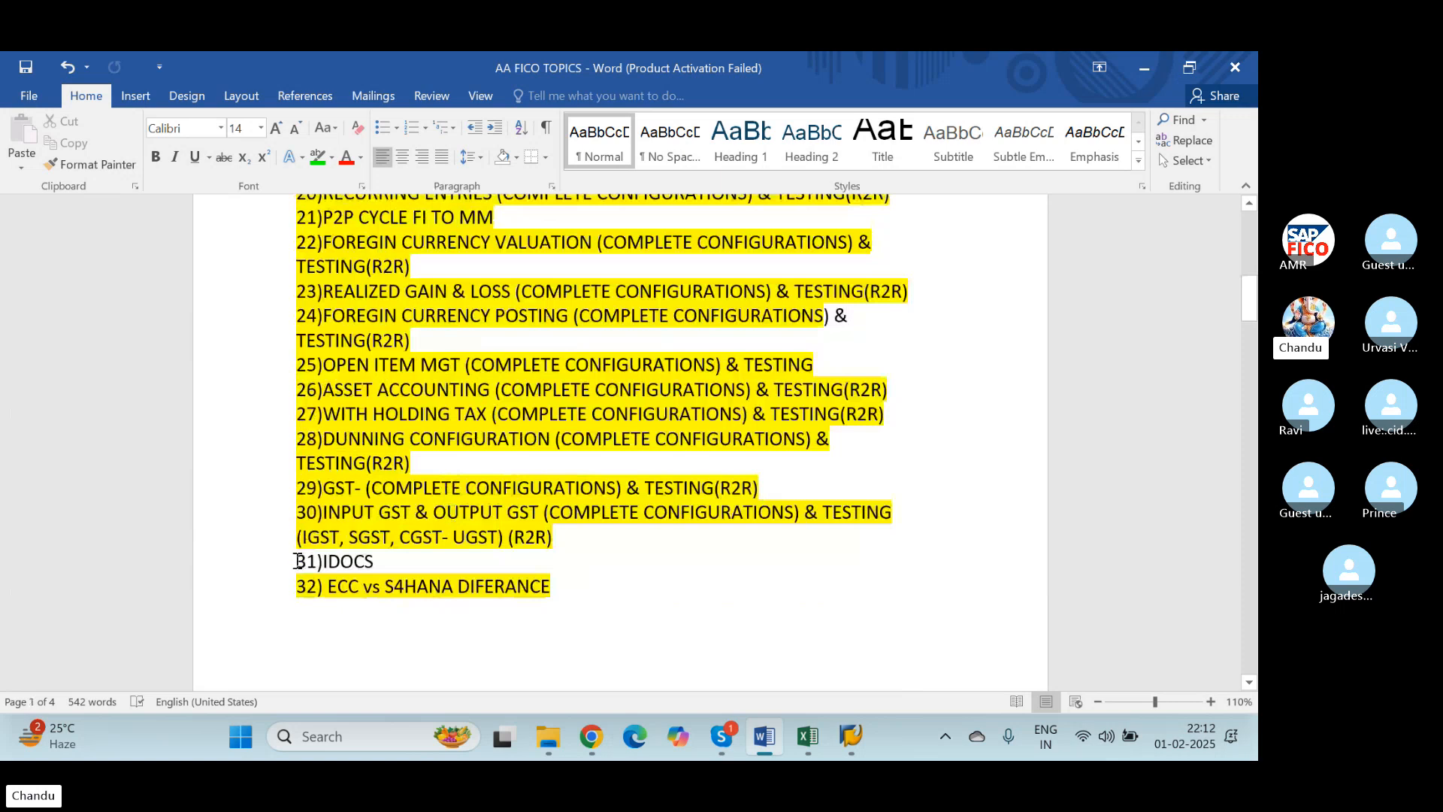
left_click(318, 157)
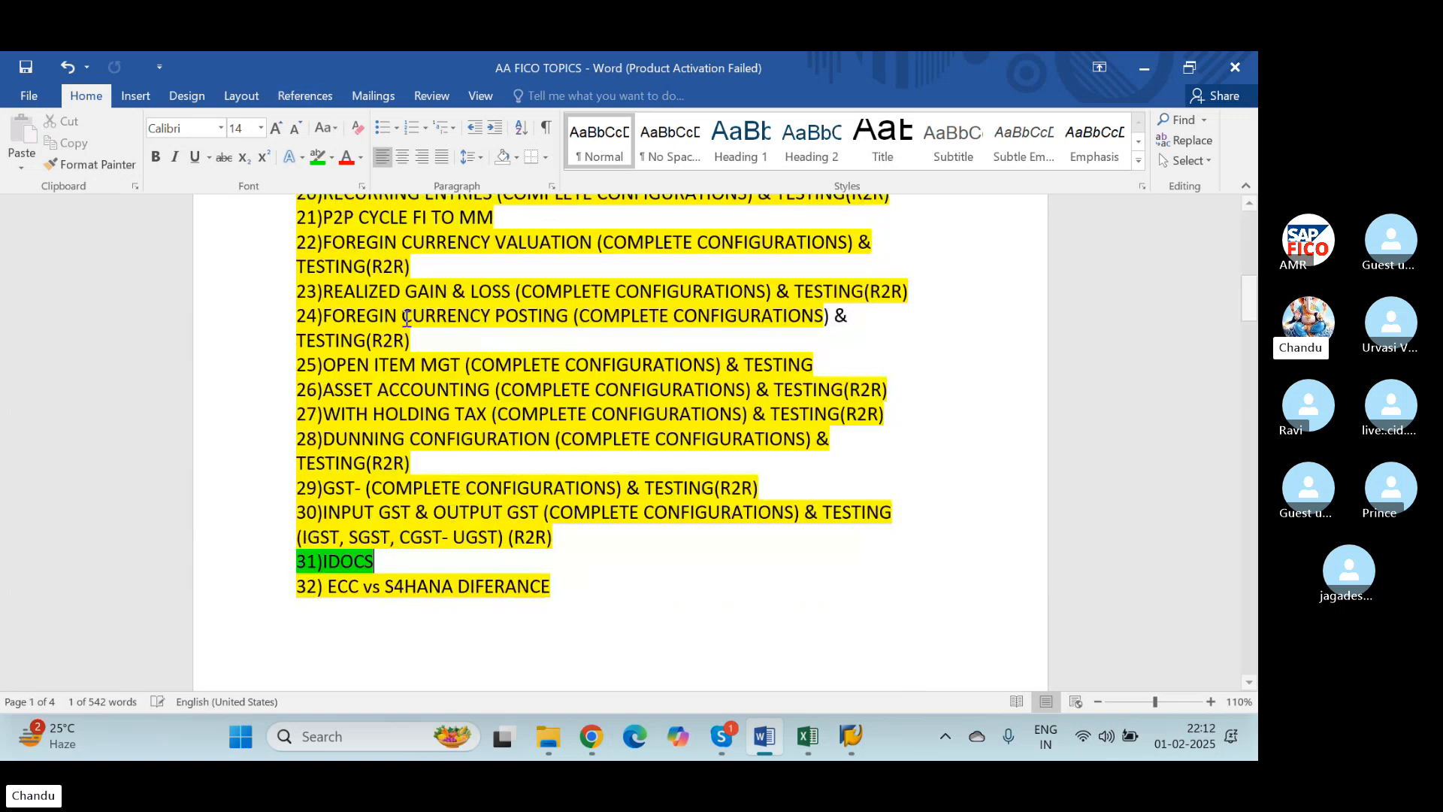
Review the whole topic list from topic 1 to topic 82, checking which topics are highlighted in green
scroll(418, 518, "up", 6)
scroll(419, 519, "up", 3)
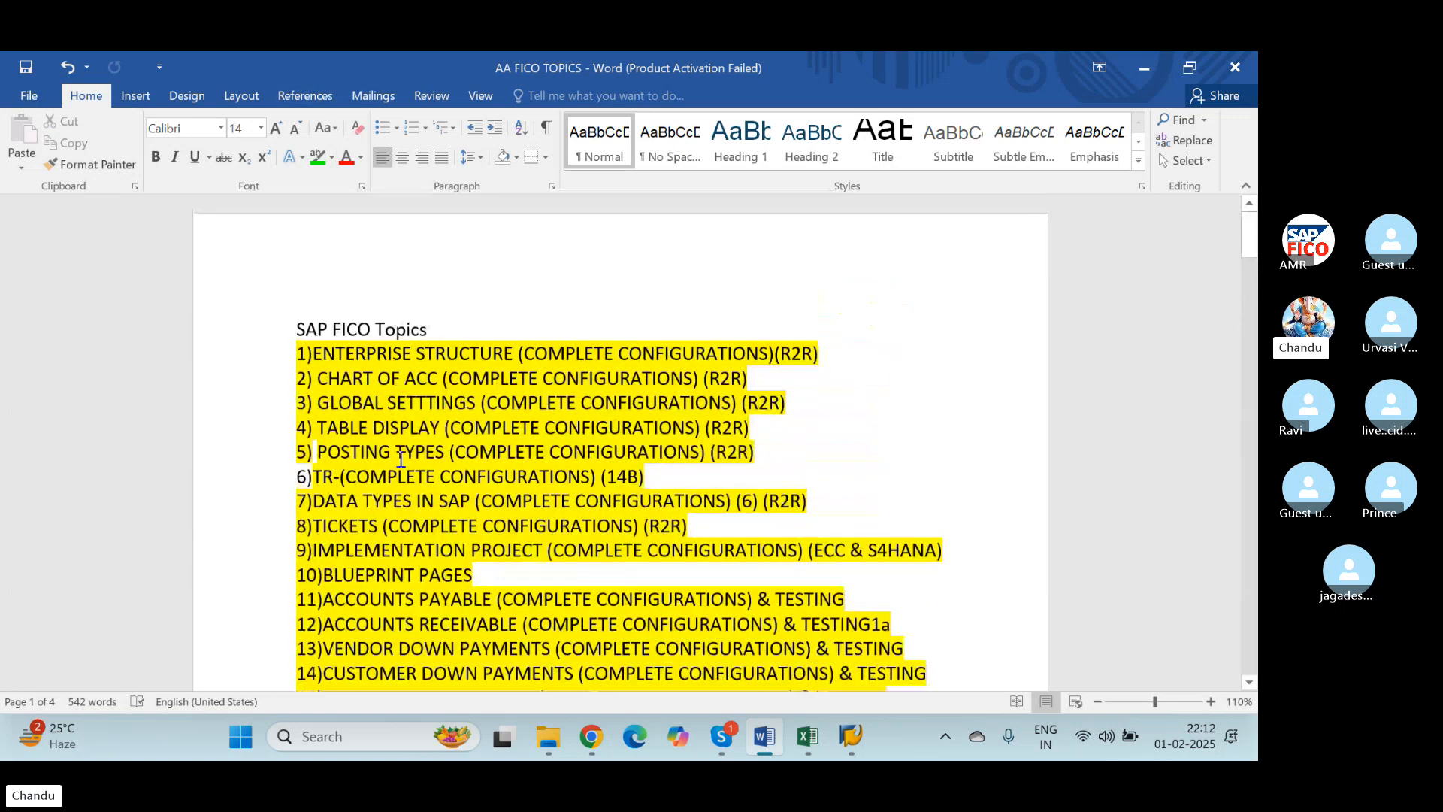
scroll(401, 459, "down", 13)
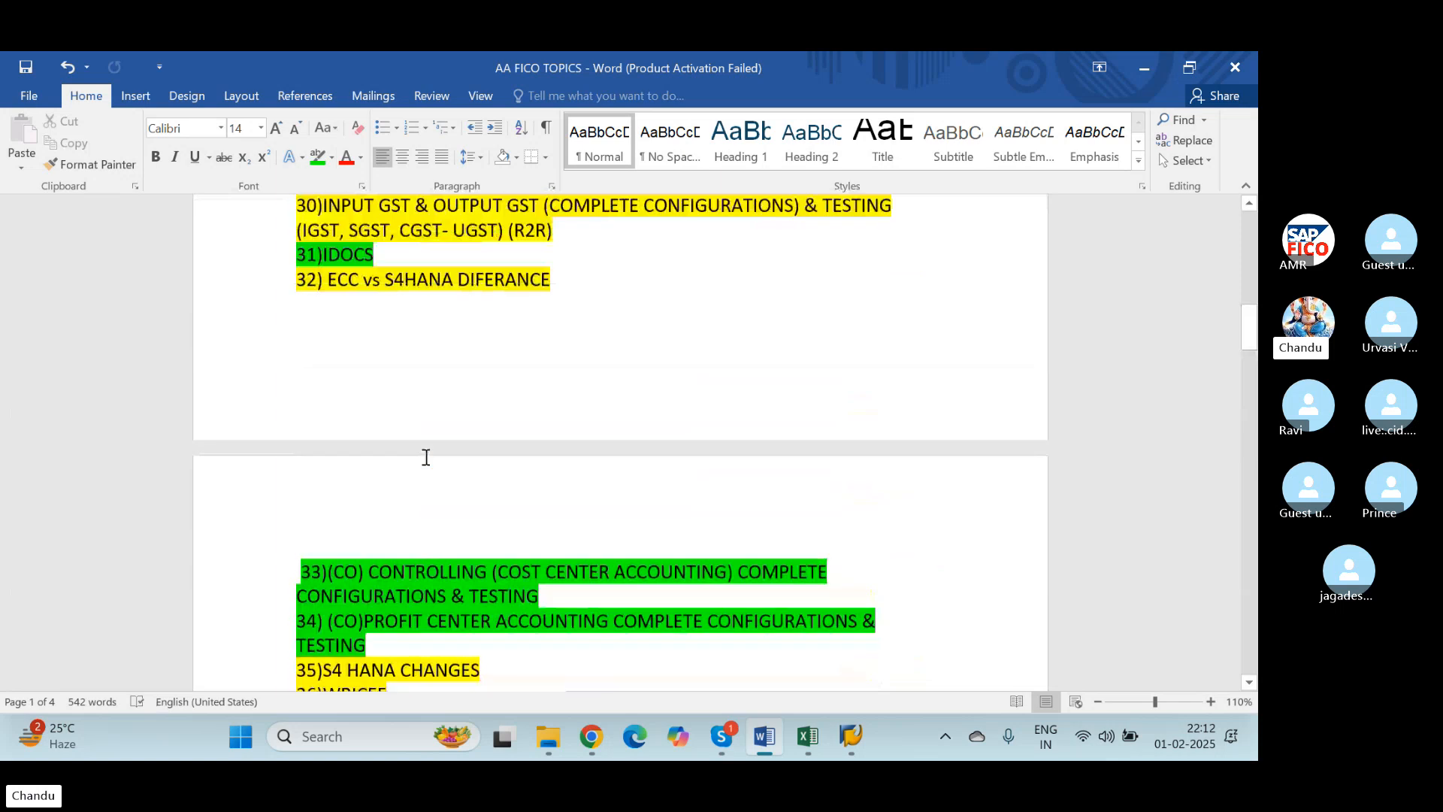
scroll(426, 457, "up", 1)
scroll(441, 460, "down", 3)
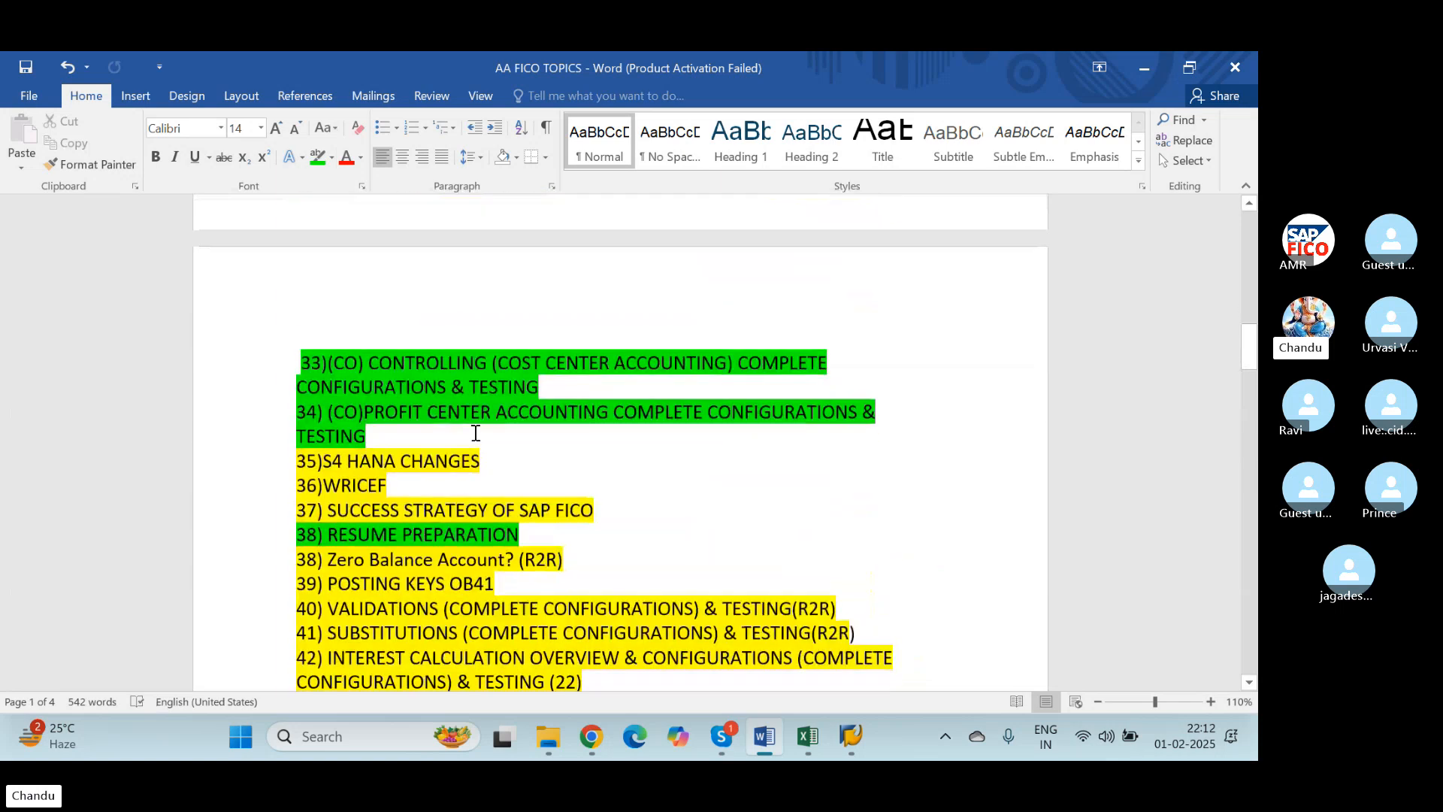
scroll(443, 398, "down", 3)
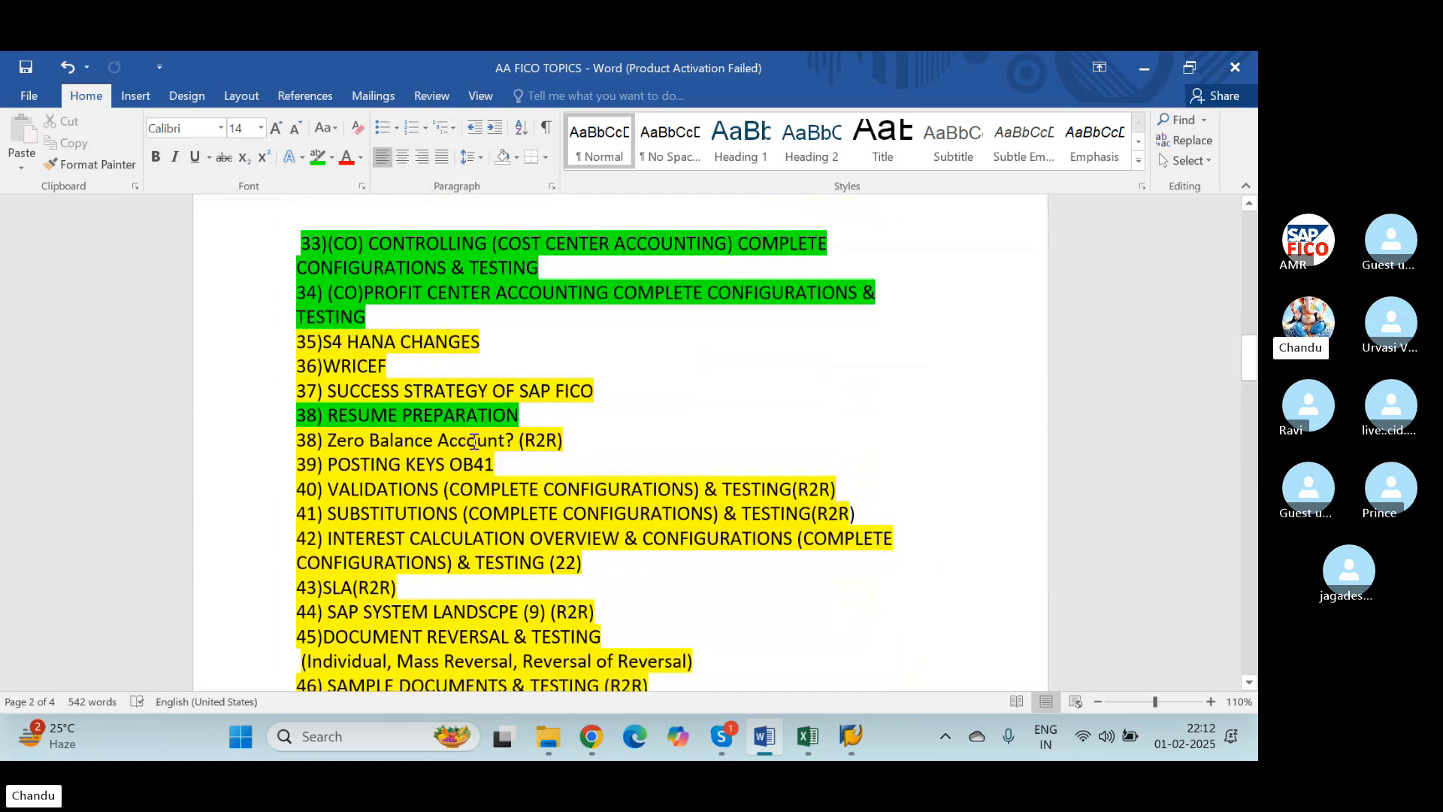
scroll(474, 442, "down", 20)
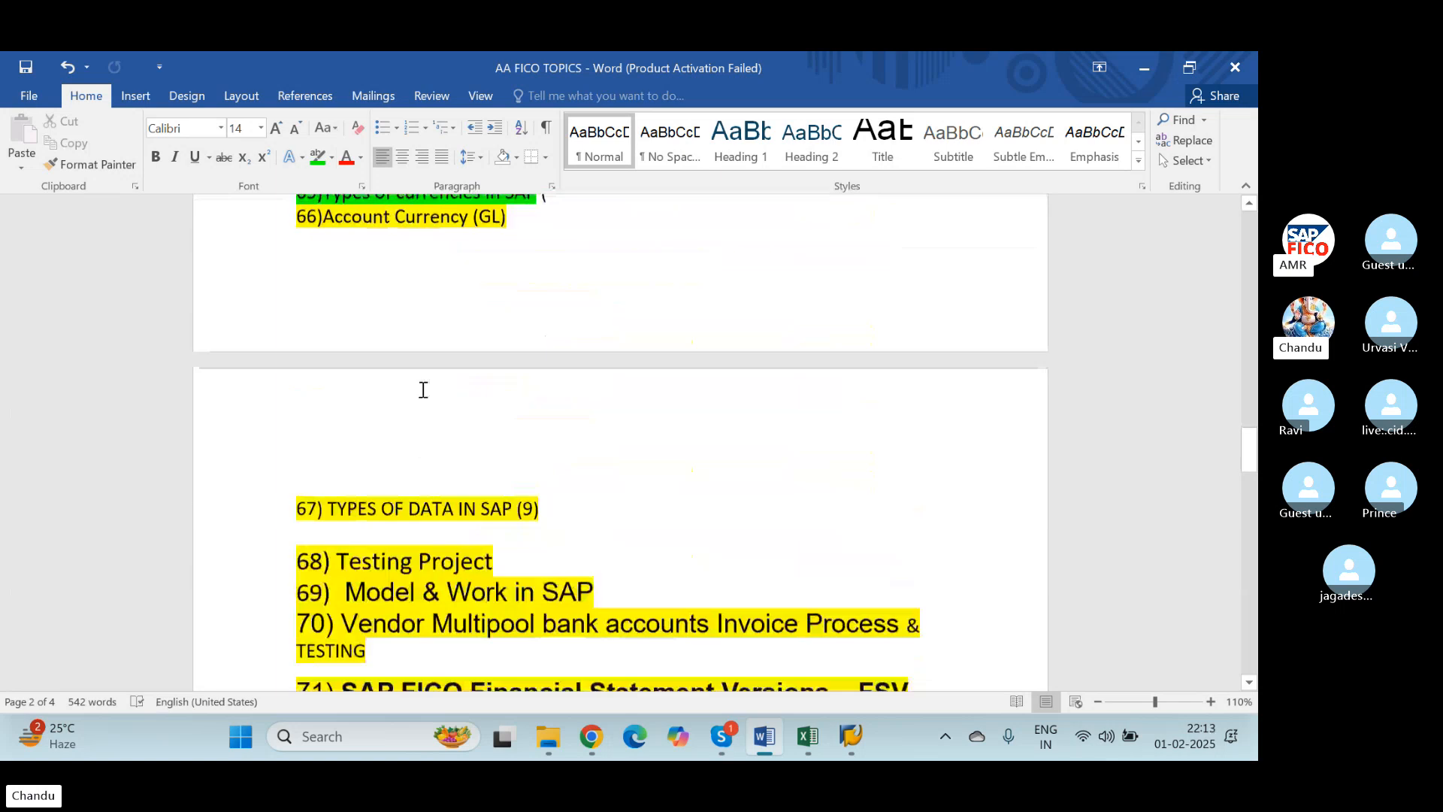
scroll(423, 390, "down", 15)
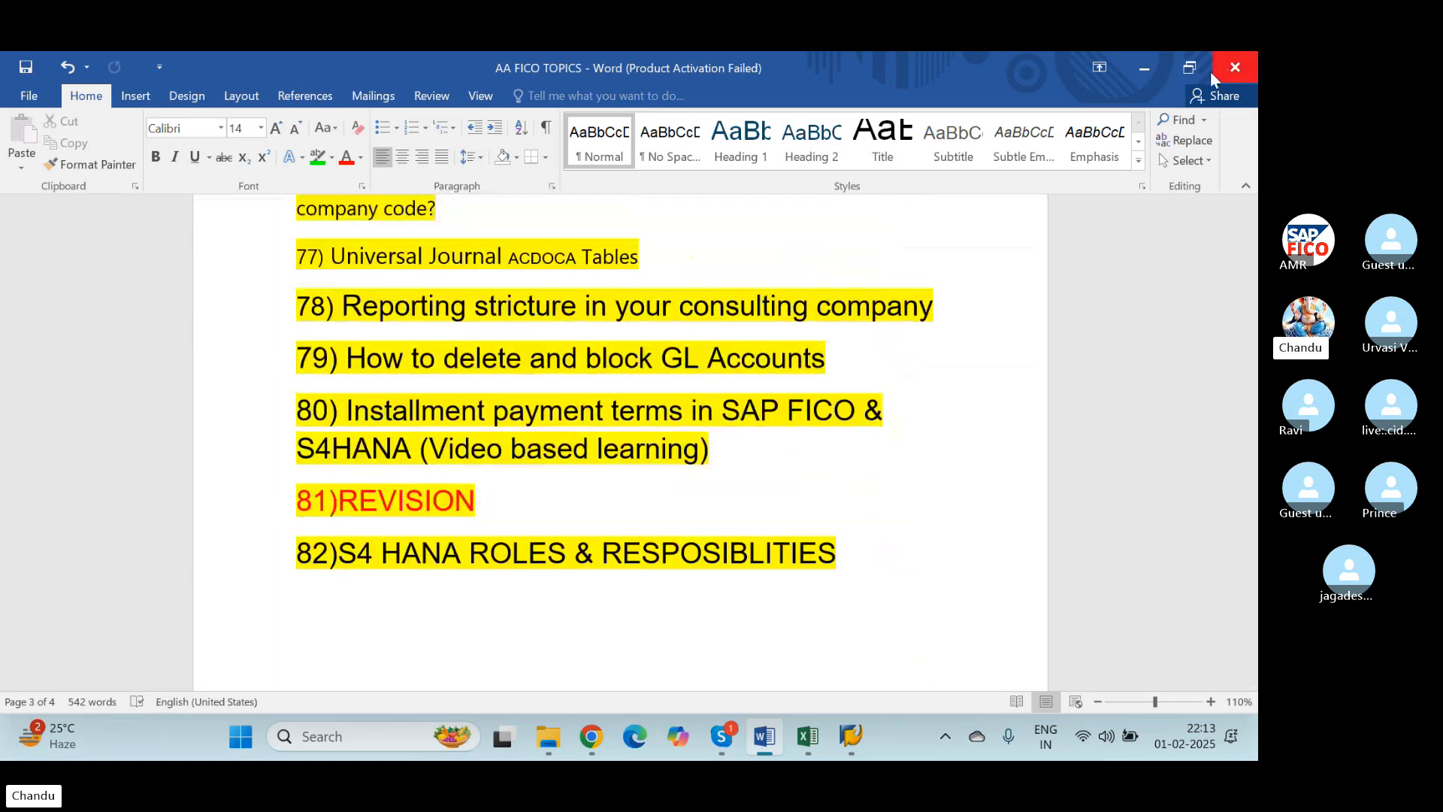
Switch to the Skype call window and unmute the microphone
mouse_move(720, 735)
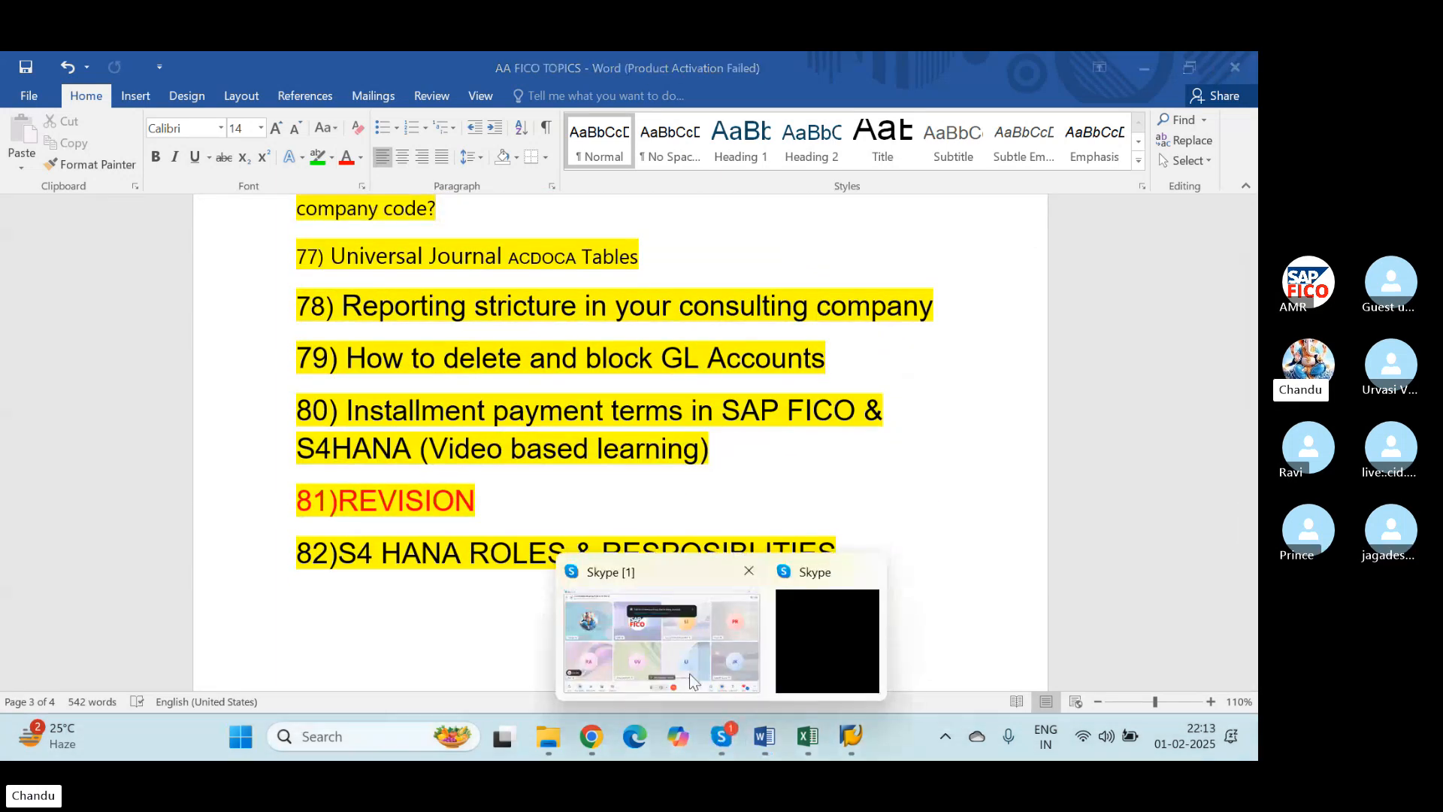
left_click(670, 628)
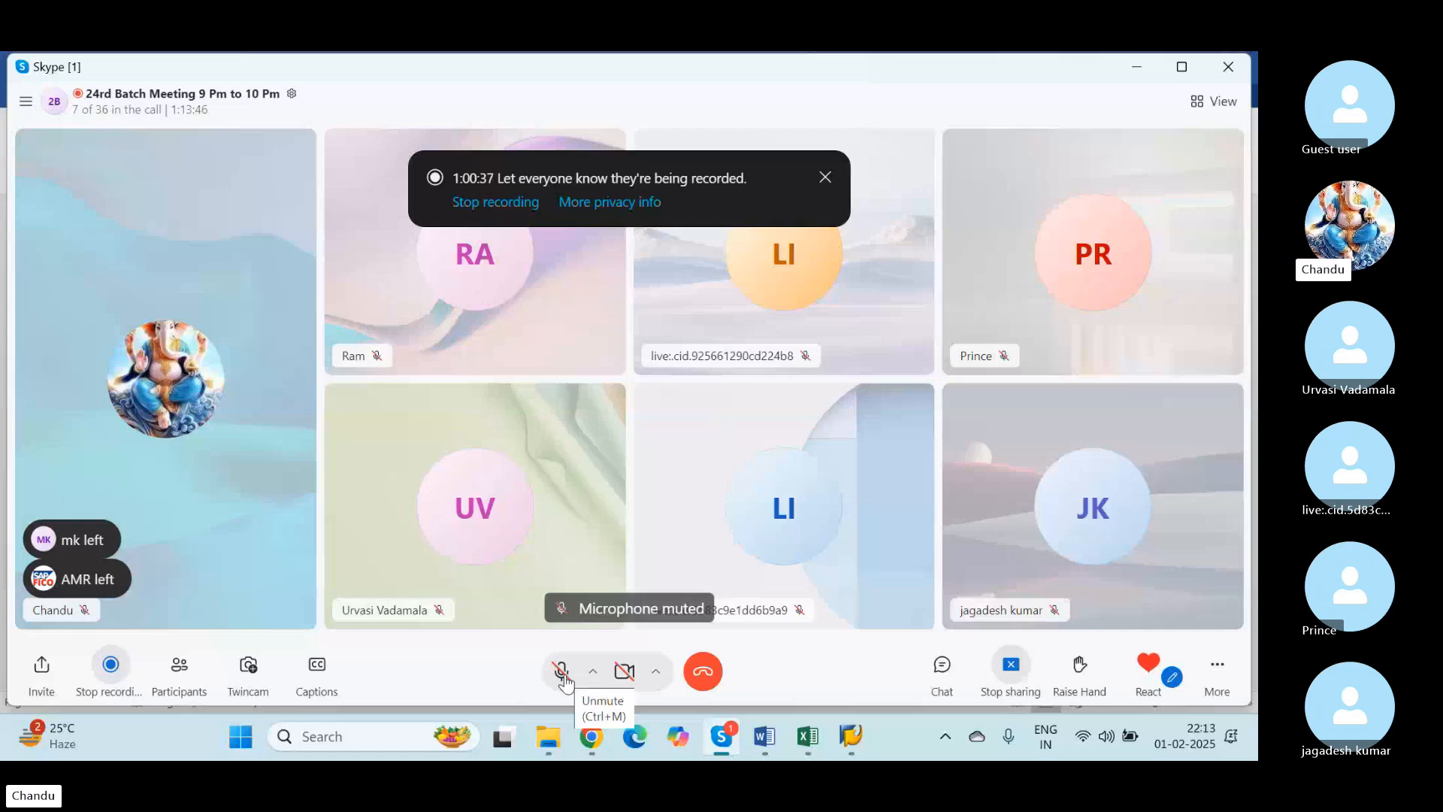
left_click(561, 671)
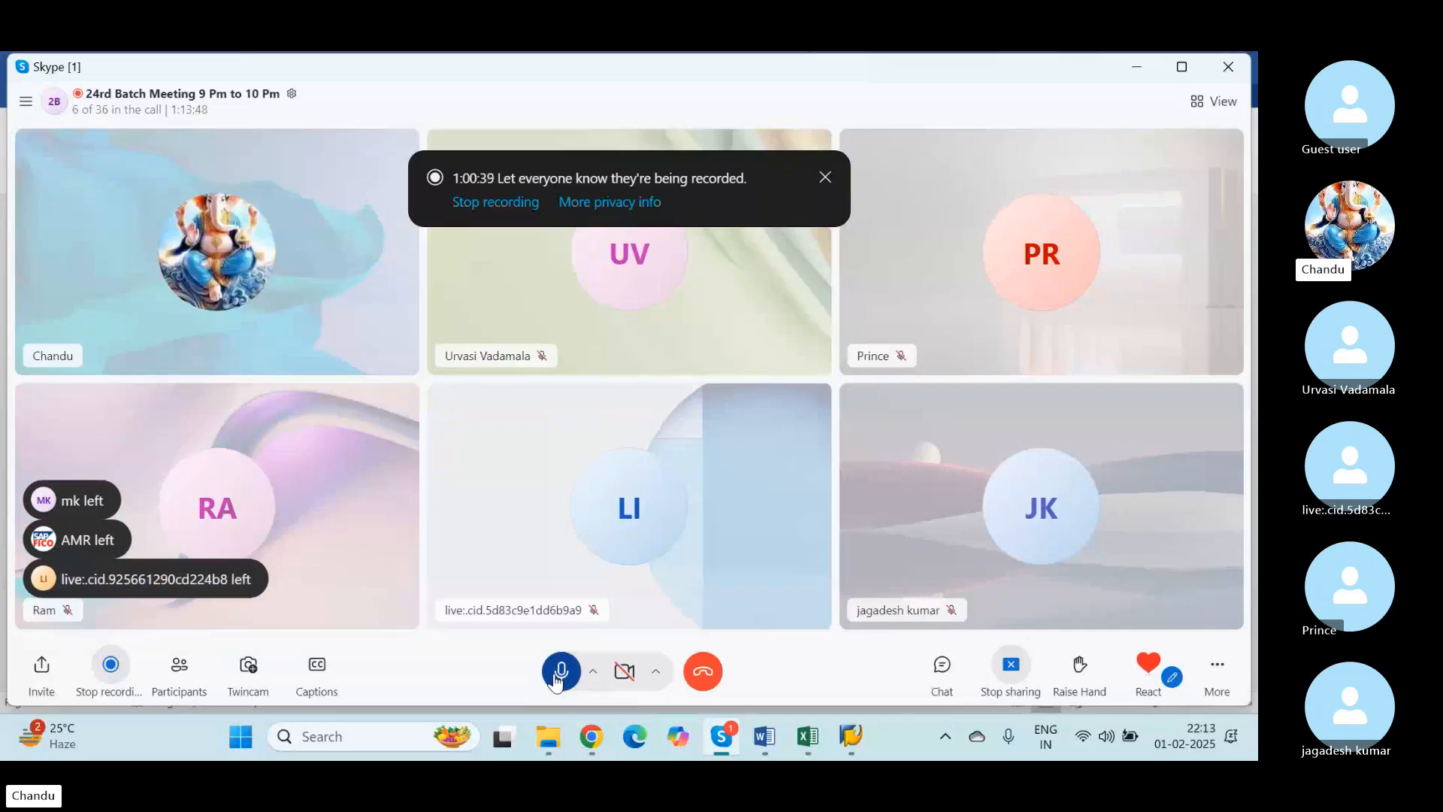